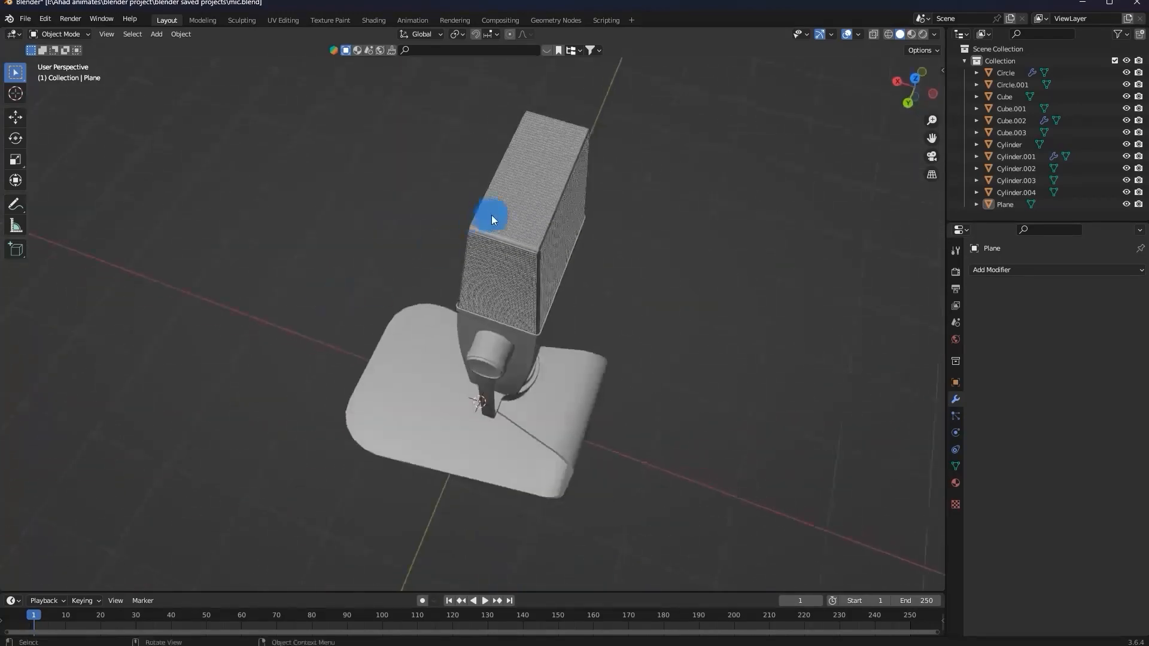
pyautogui.scroll(4, 520, 206)
pyautogui.scroll(1, 520, 206)
pyautogui.scroll(-1, 520, 206)
pyautogui.moveTo(520, 206); pyautogui.dragTo(641, 171, button='middle')
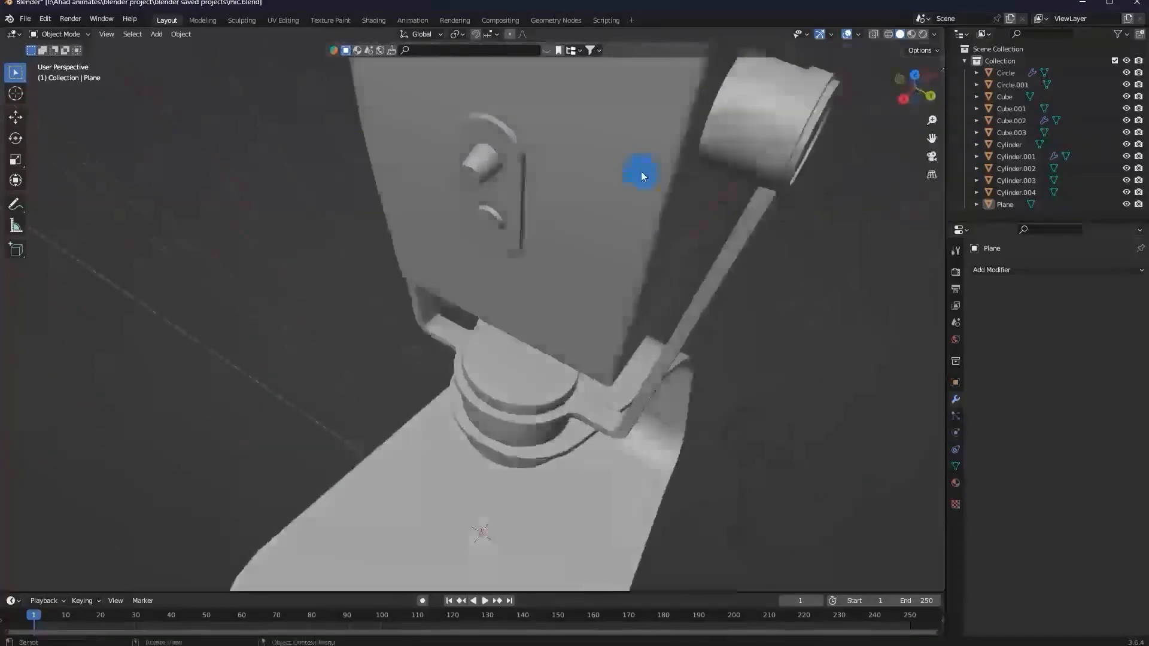
pyautogui.scroll(-5, 653, 159)
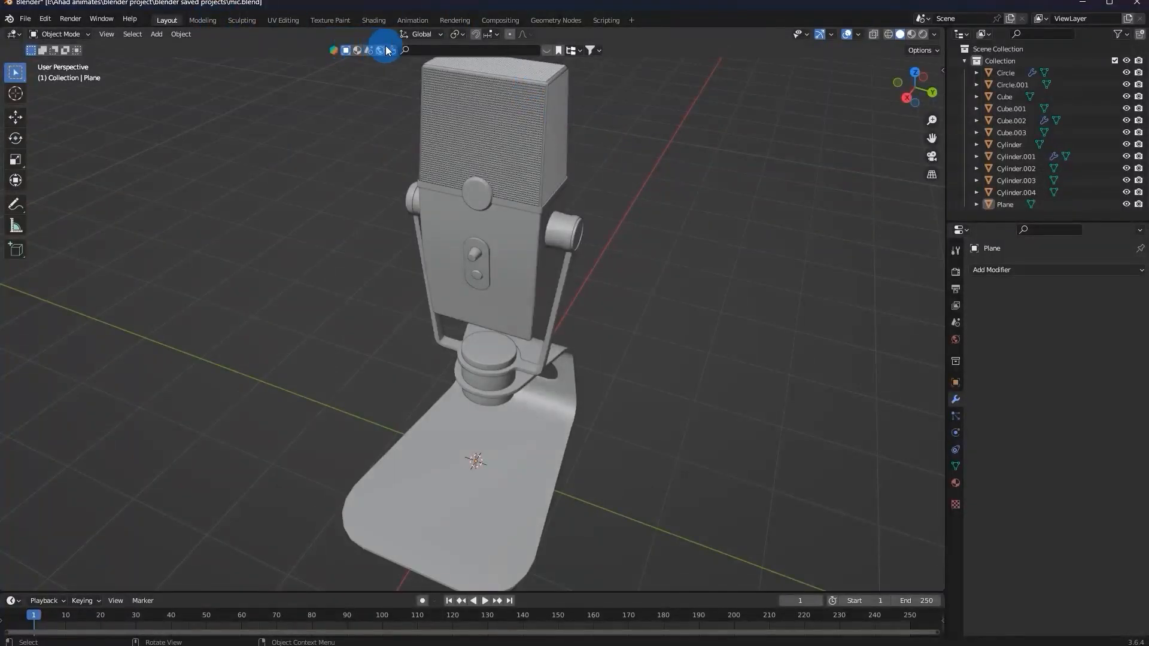
pyautogui.moveTo(607, 275)
pyautogui.mouseDown(button='middle')
pyautogui.moveTo(579, 252)
pyautogui.moveTo(607, 287)
pyautogui.mouseUp(button='middle')
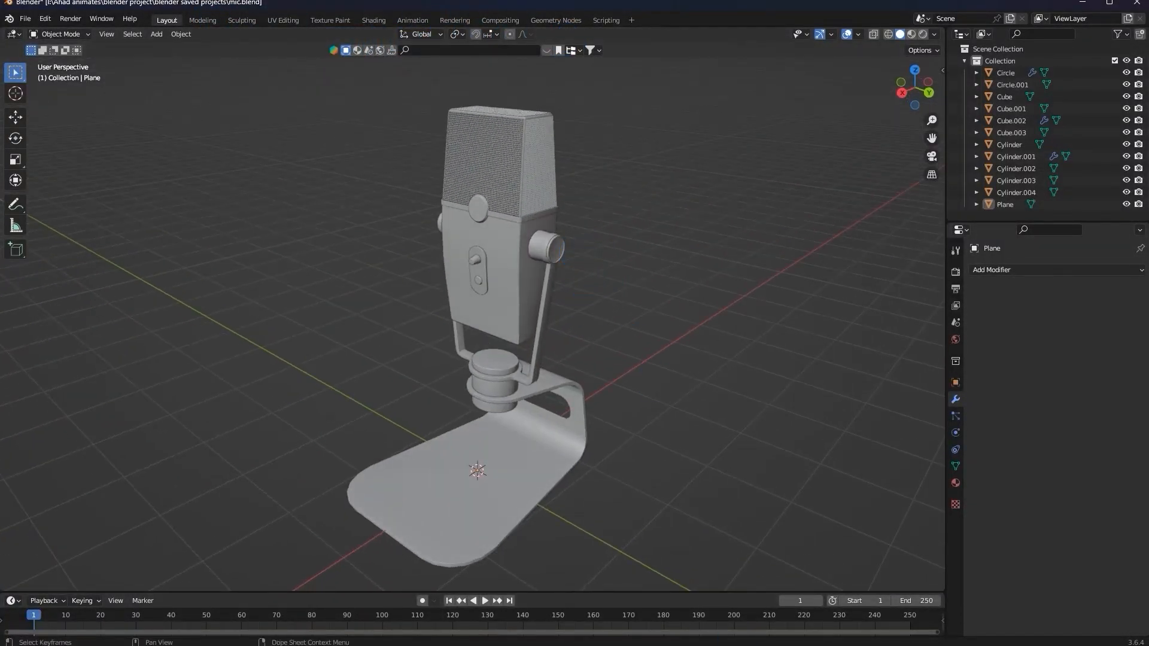
# Switch to the web browser, search for blenderkit, open the BlenderKit website's home page and close the browser.
pyautogui.write('blo')
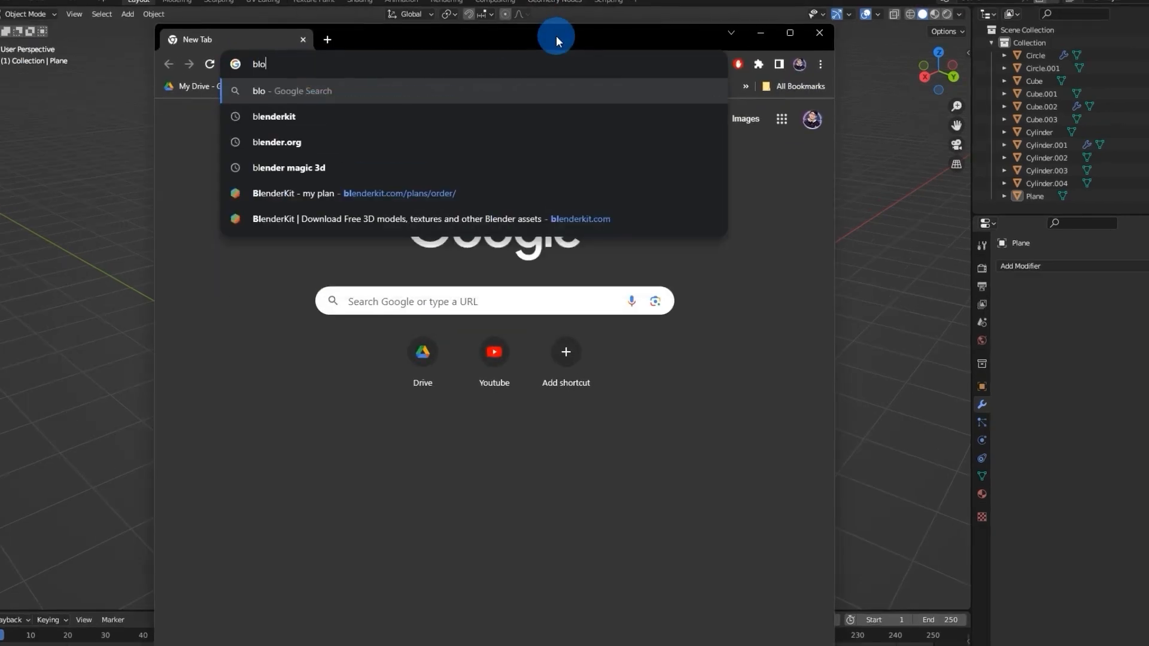
pyautogui.press('BackSpace')
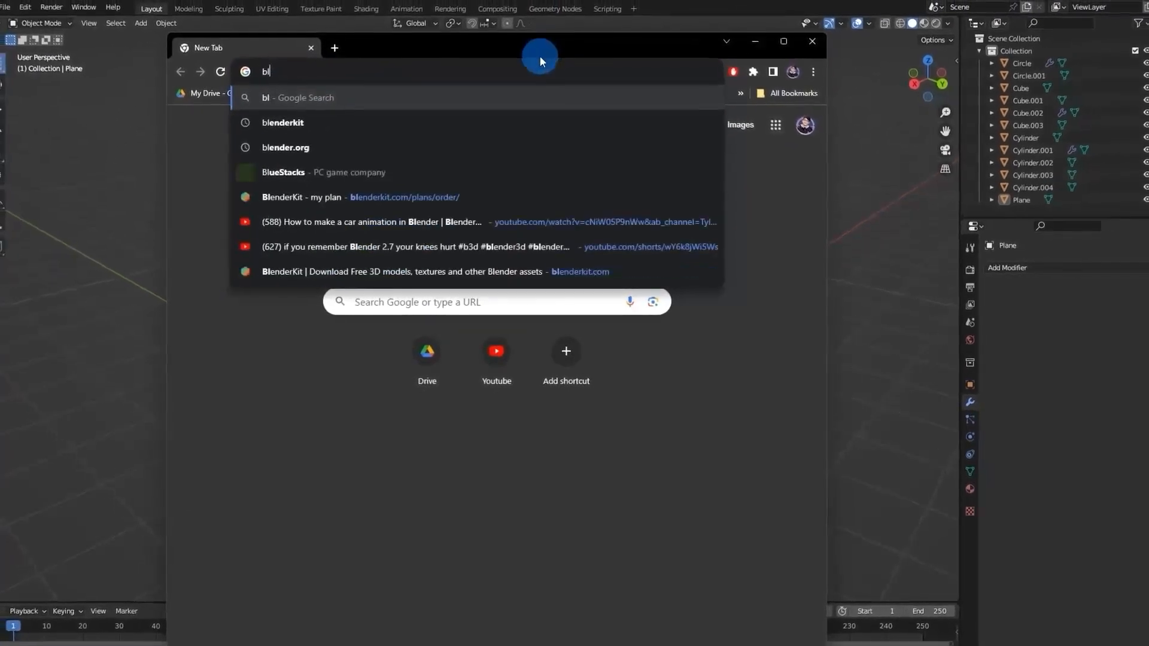
pyautogui.write('enderkit')
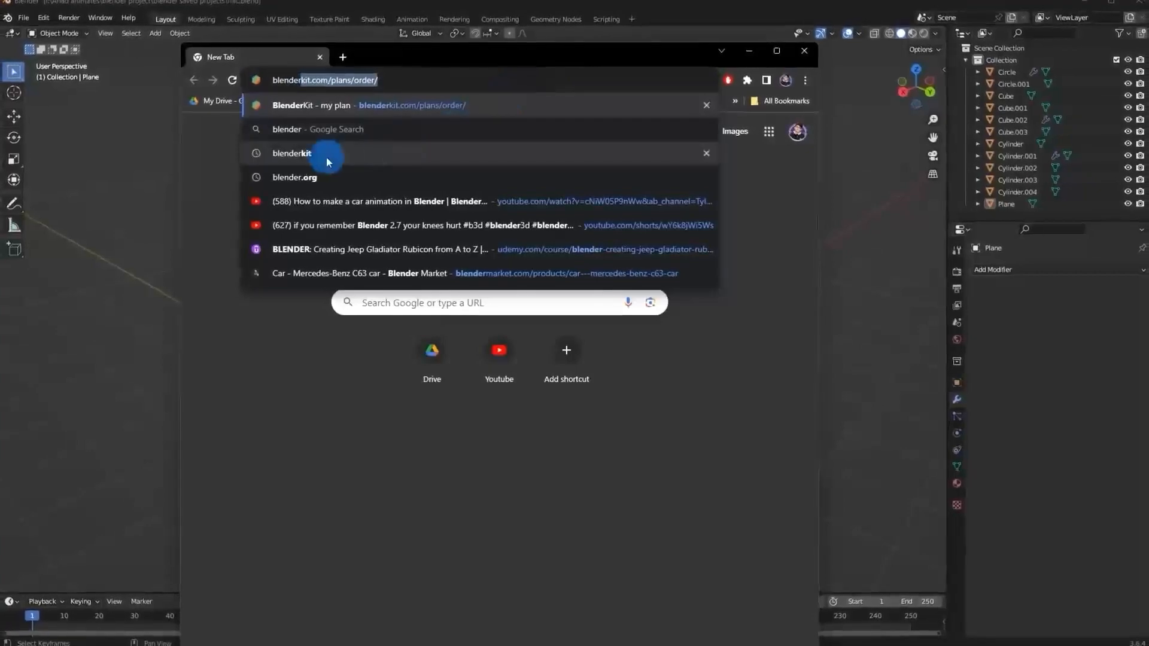
pyautogui.click(327, 157)
pyautogui.click(309, 291)
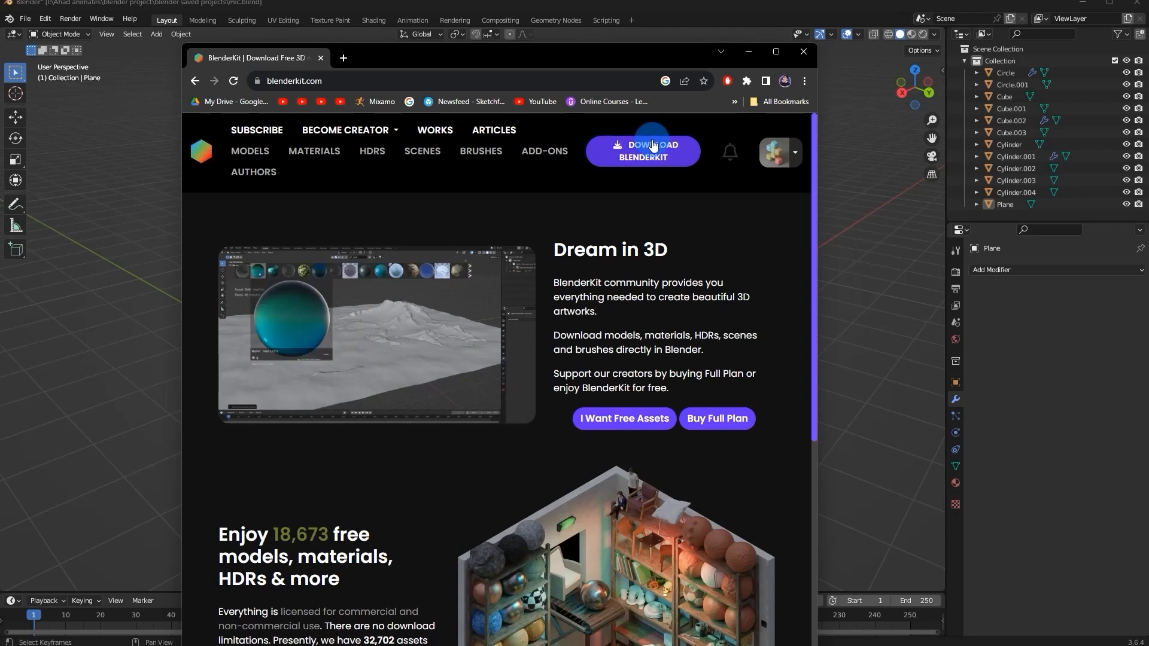
pyautogui.click(804, 51)
# Open the add-ons section of Blender's preferences.
pyautogui.click(586, 178)
pyautogui.moveTo(587, 178); pyautogui.dragTo(585, 222, button='middle')
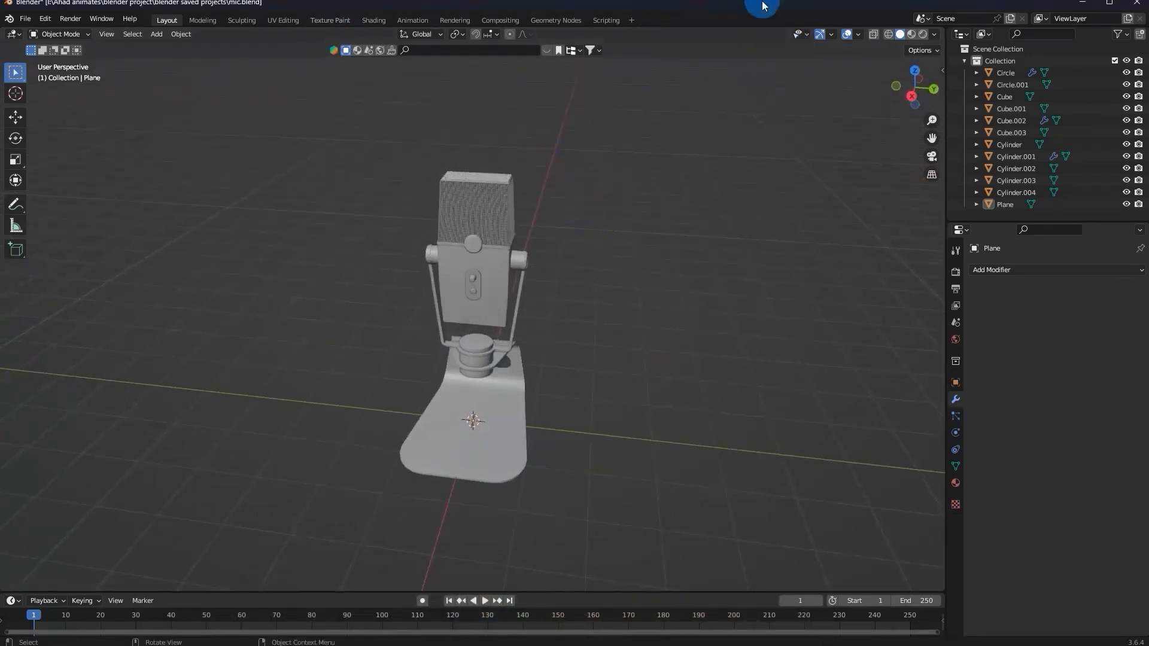
pyautogui.click(45, 18)
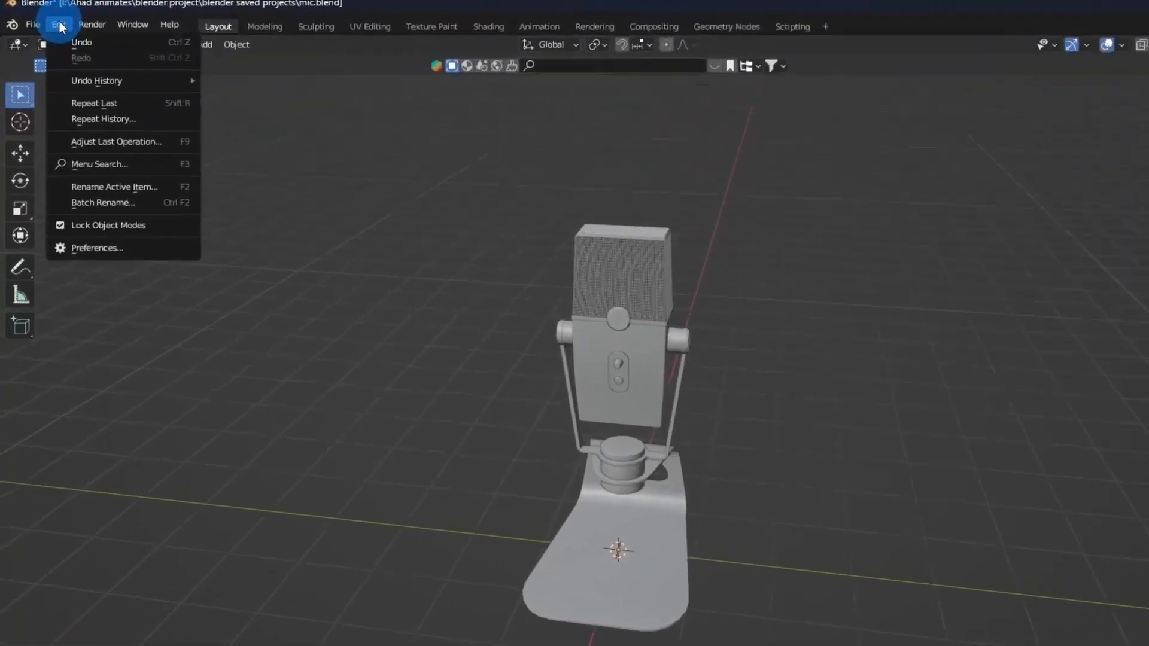
pyautogui.click(192, 378)
pyautogui.click(84, 147)
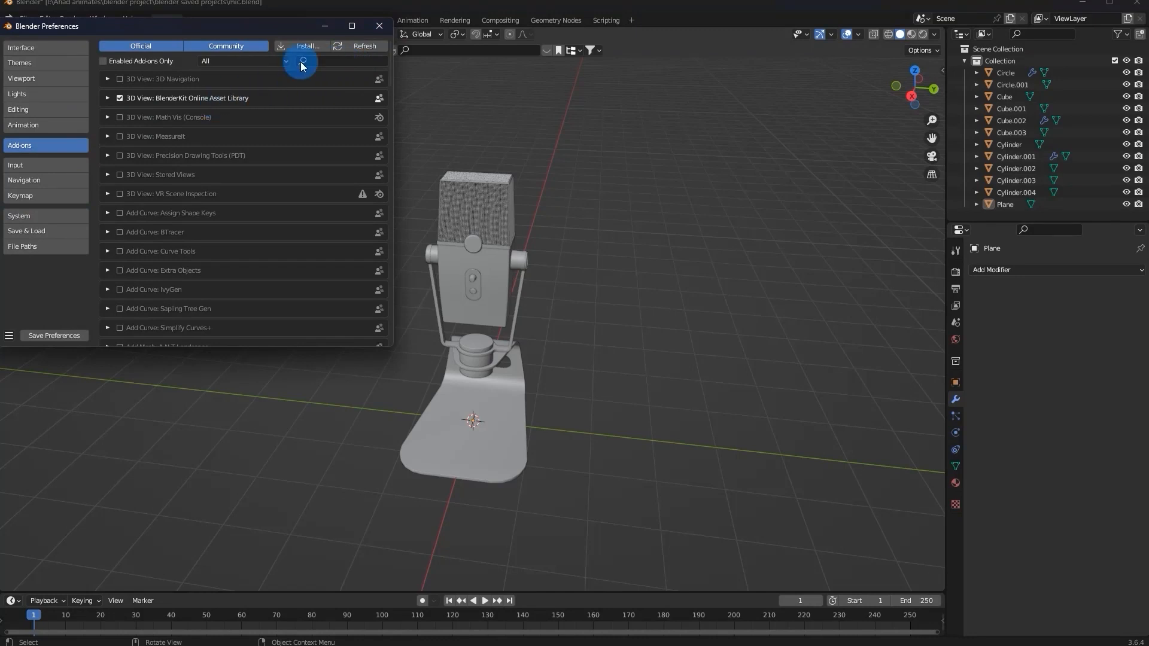
# Locate the downloaded BlenderKit add-on in the "blenderkit stuff" folder on drive I: using File Explorer, and cancel the add-on installation.
pyautogui.click(308, 45)
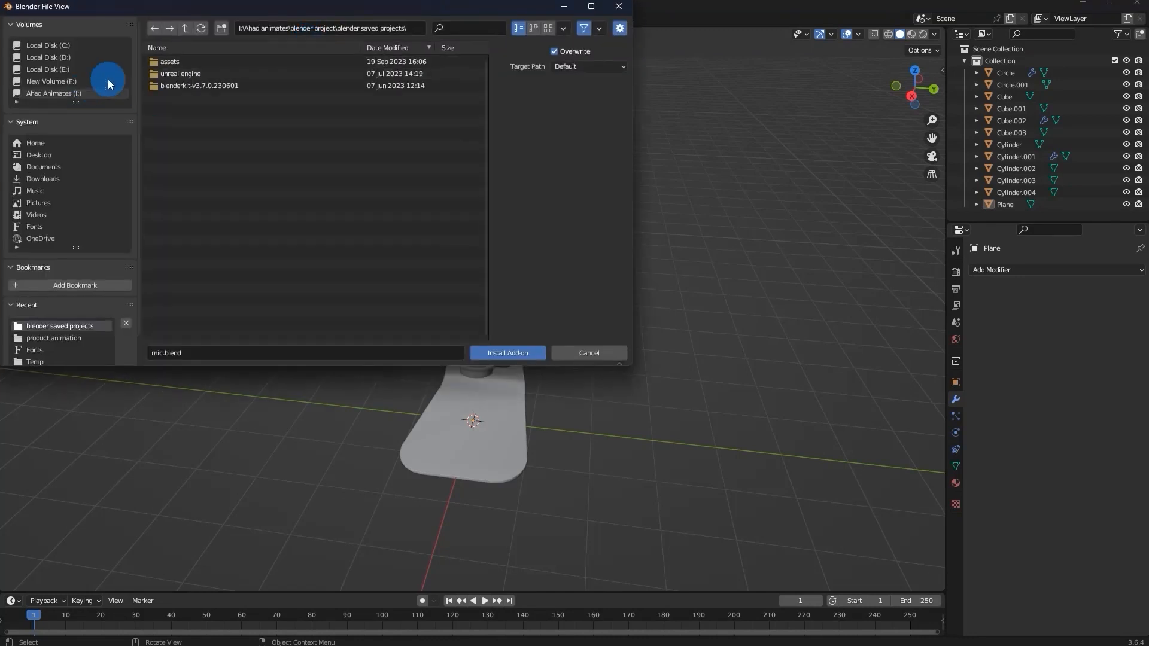
pyautogui.press('super+e')
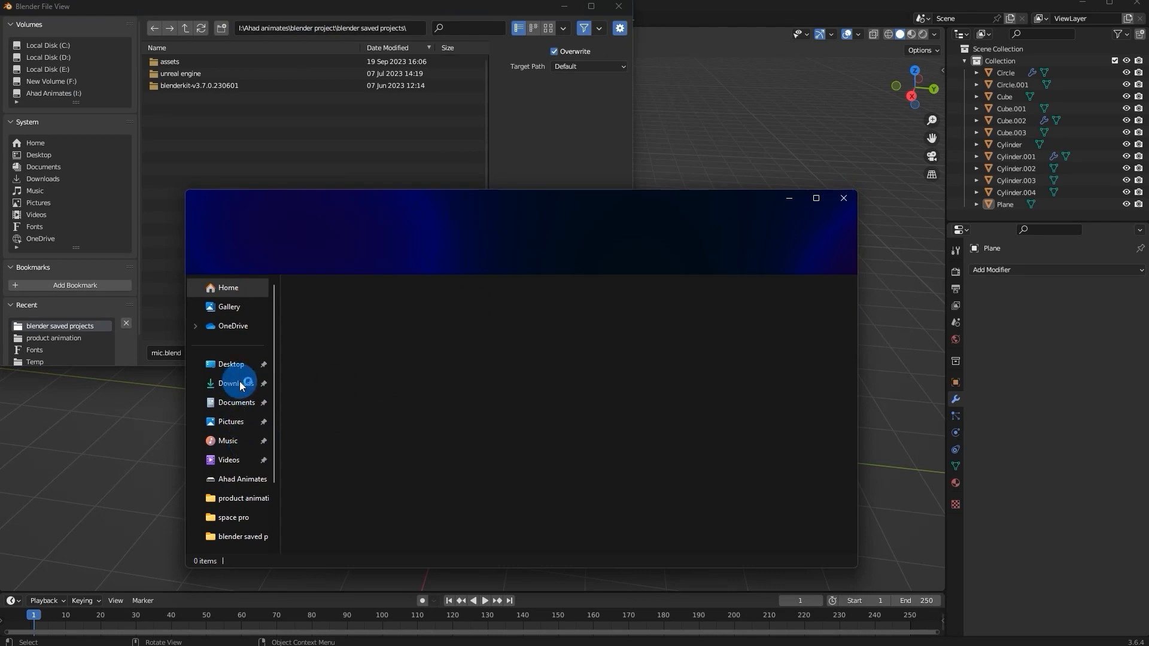
pyautogui.click(242, 479)
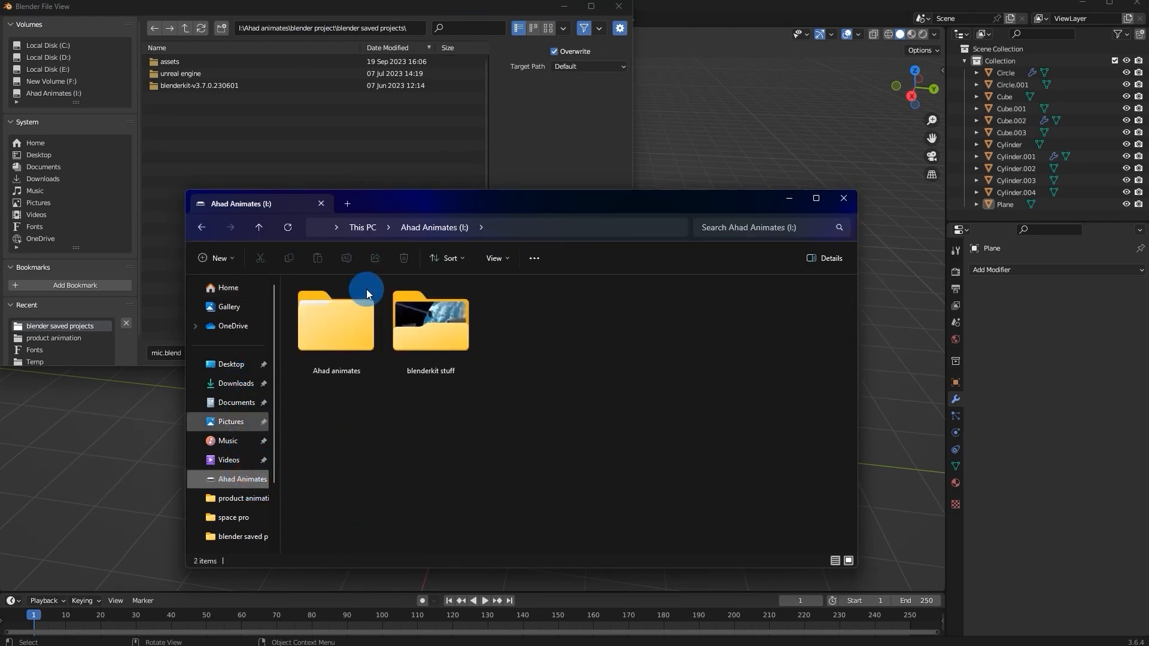
pyautogui.doubleClick(421, 341)
pyautogui.click(346, 305)
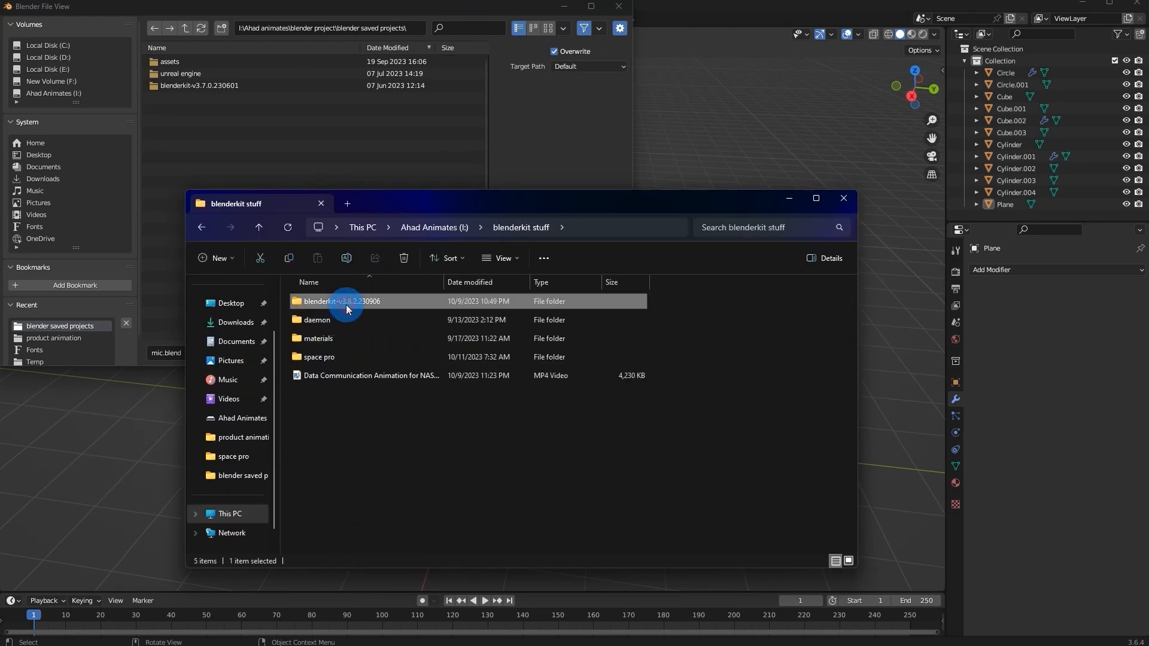
pyautogui.click(843, 199)
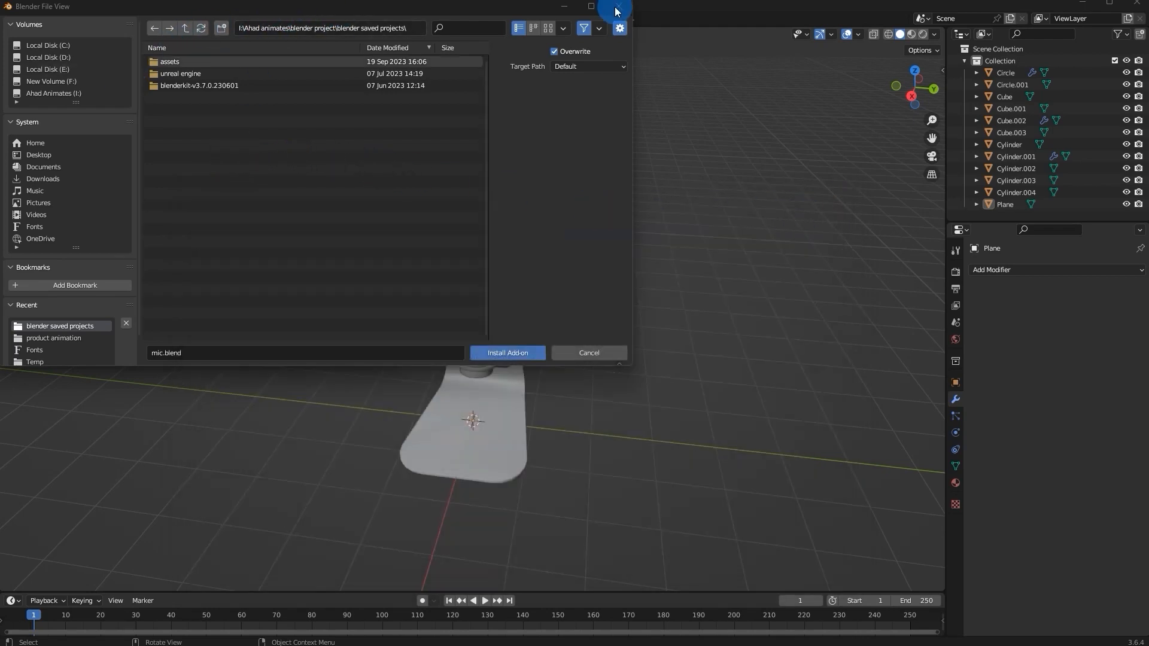
pyautogui.press('Escape')
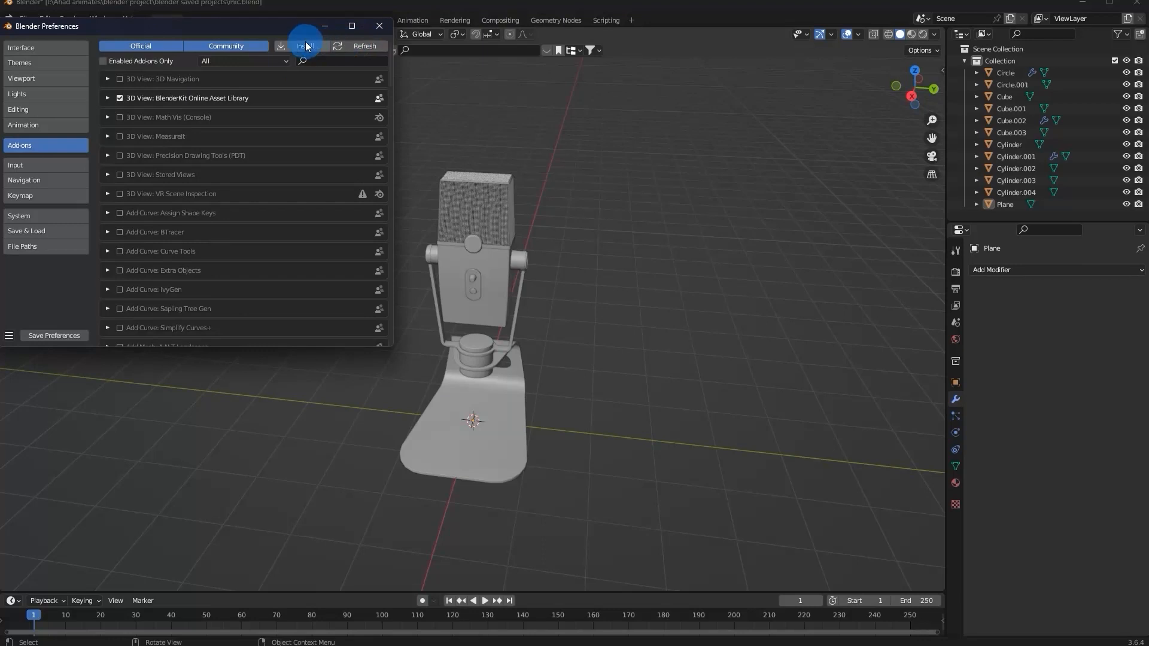
pyautogui.click(285, 45)
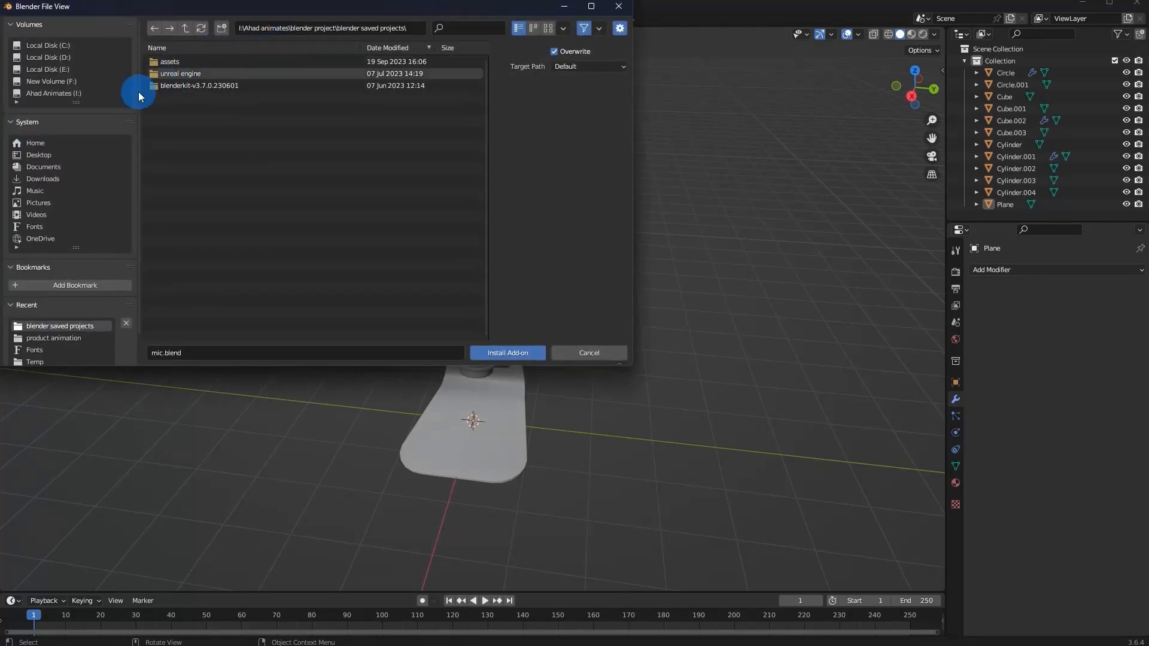
pyautogui.click(96, 93)
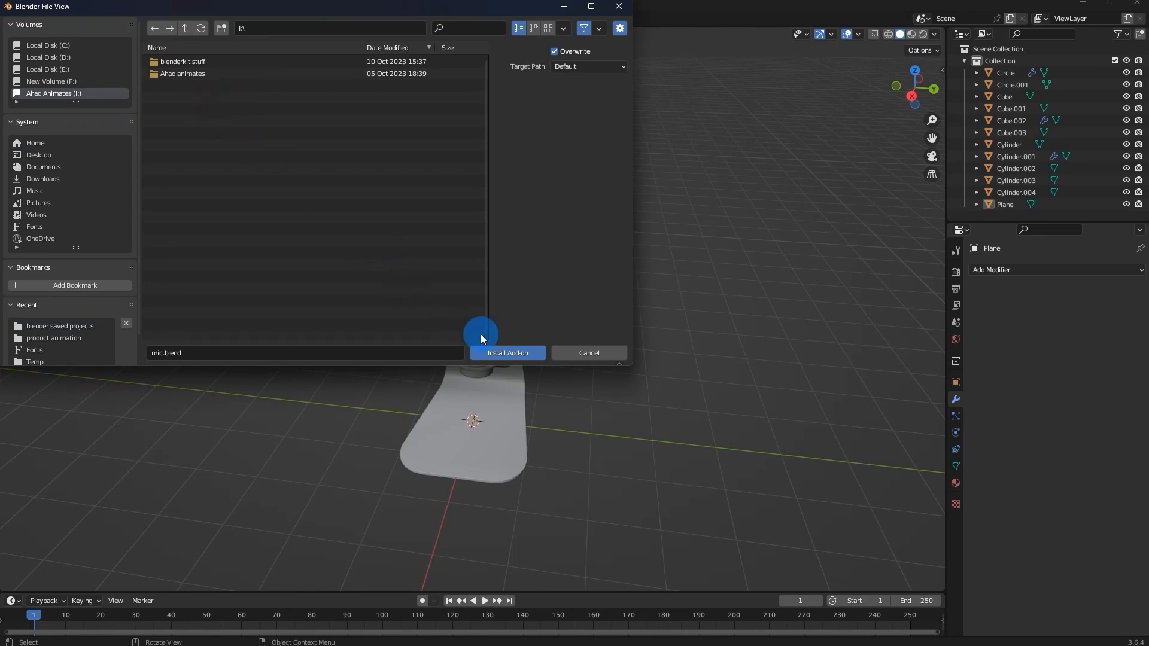
pyautogui.click(606, 353)
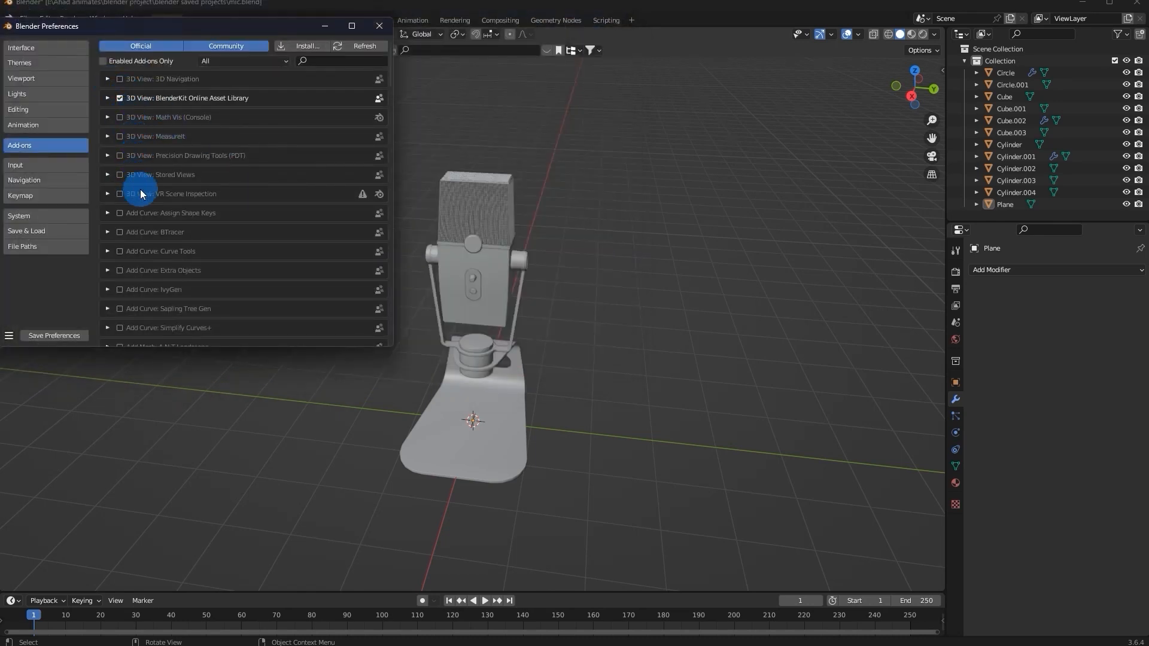
# Disable and re-enable the BlenderKit Online Asset Library add-on, and accept its welcome introduction.
pyautogui.click(117, 101)
pyautogui.click(117, 101)
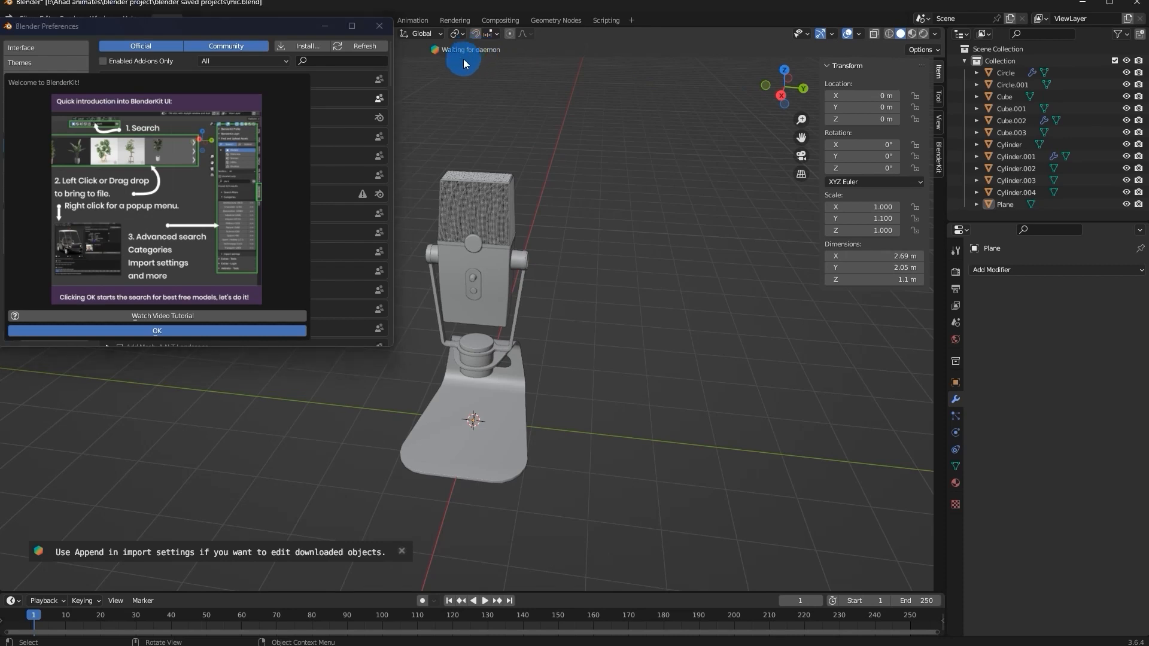
pyautogui.click(147, 331)
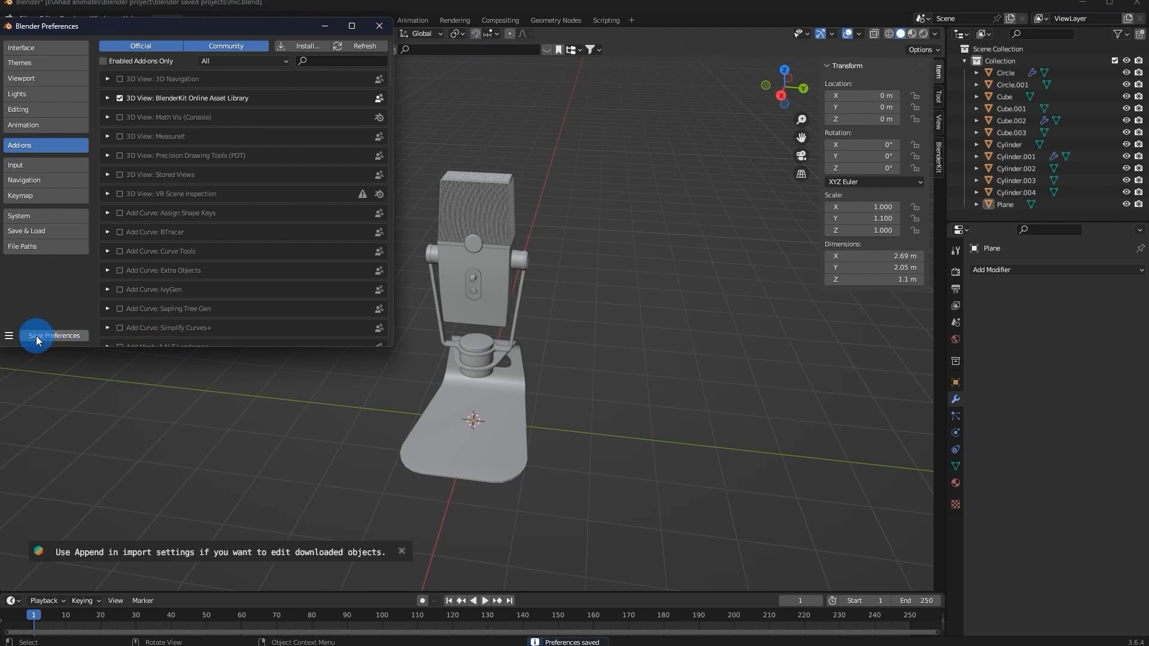
pyautogui.click(10, 337)
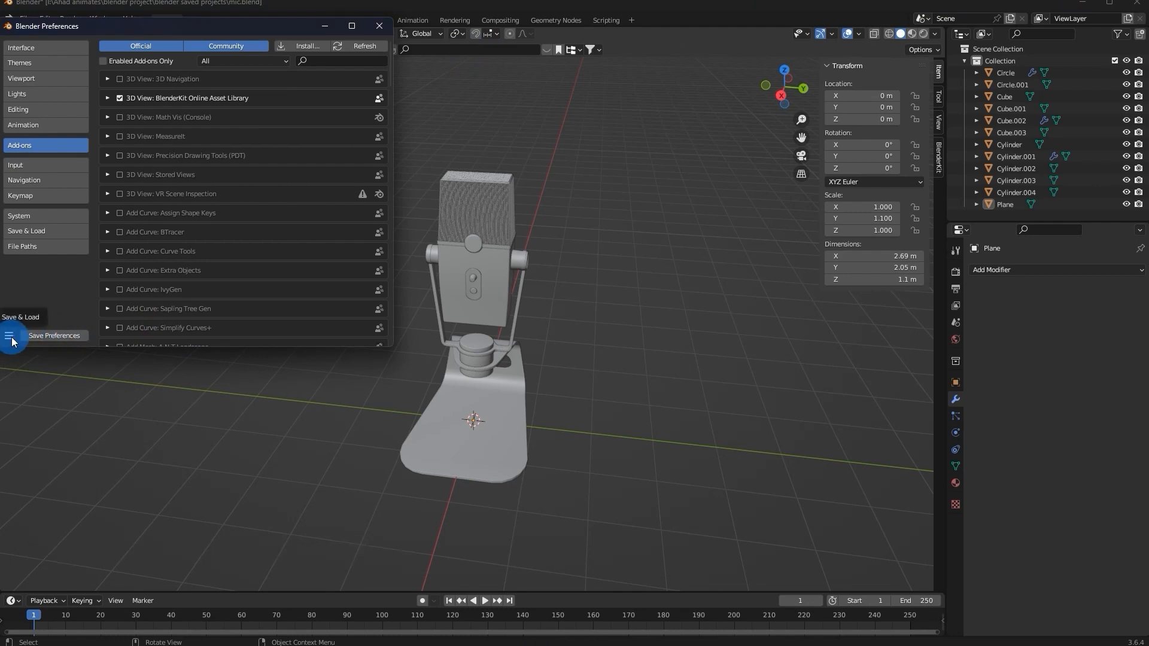
pyautogui.click(10, 337)
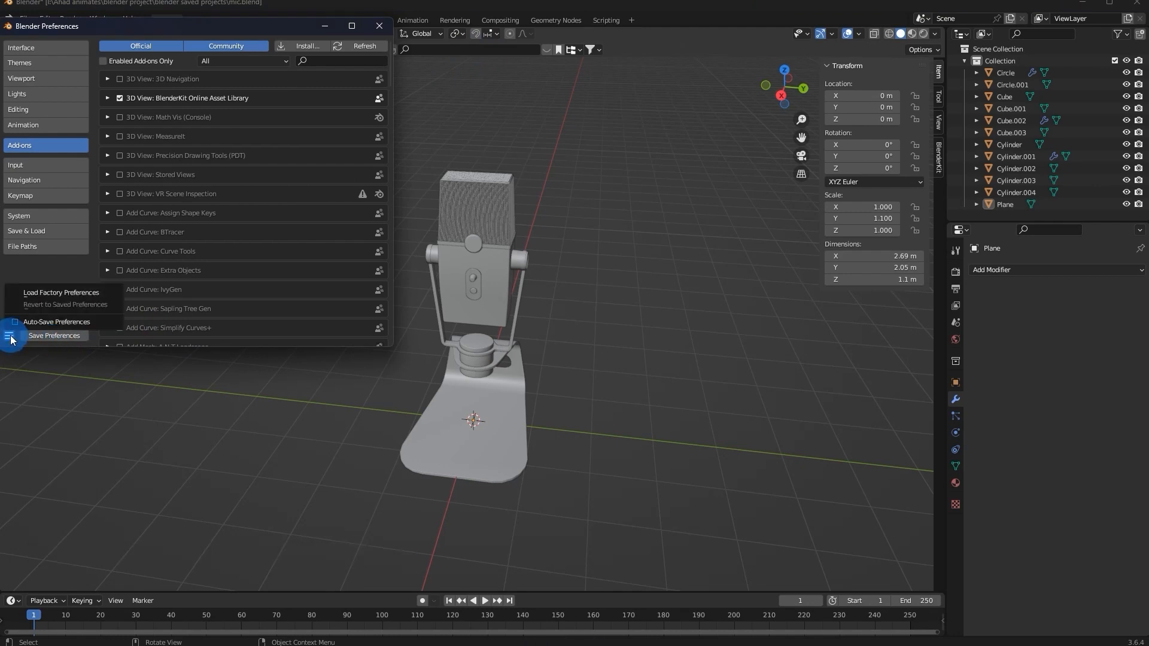
pyautogui.click(34, 323)
pyautogui.click(13, 333)
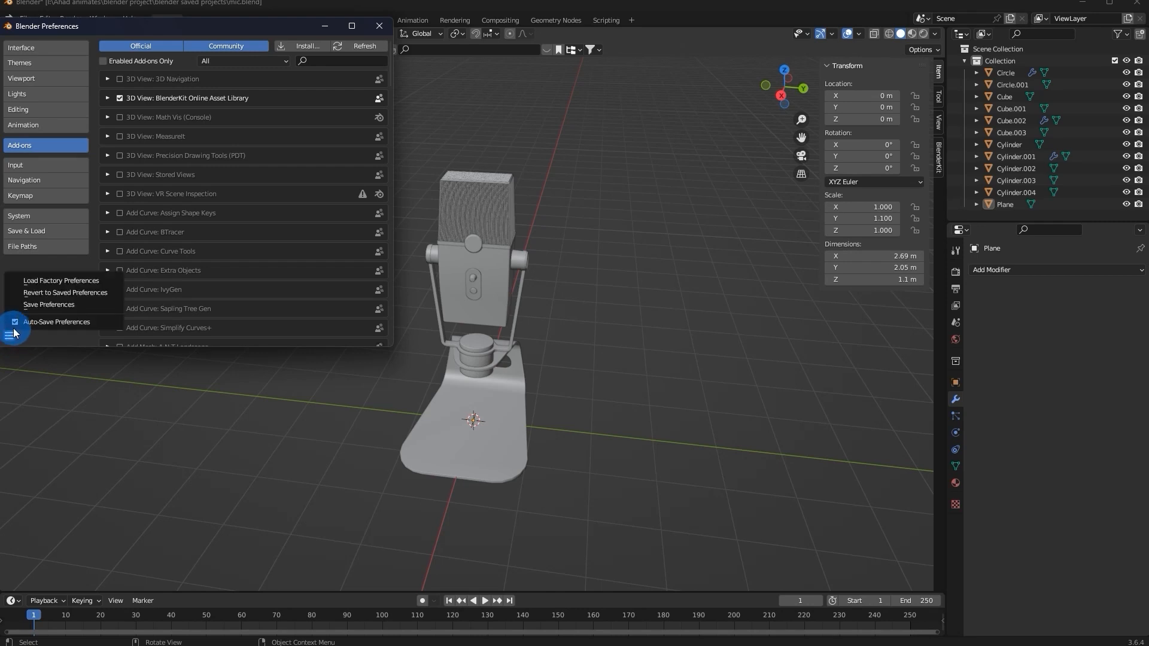
pyautogui.click(18, 324)
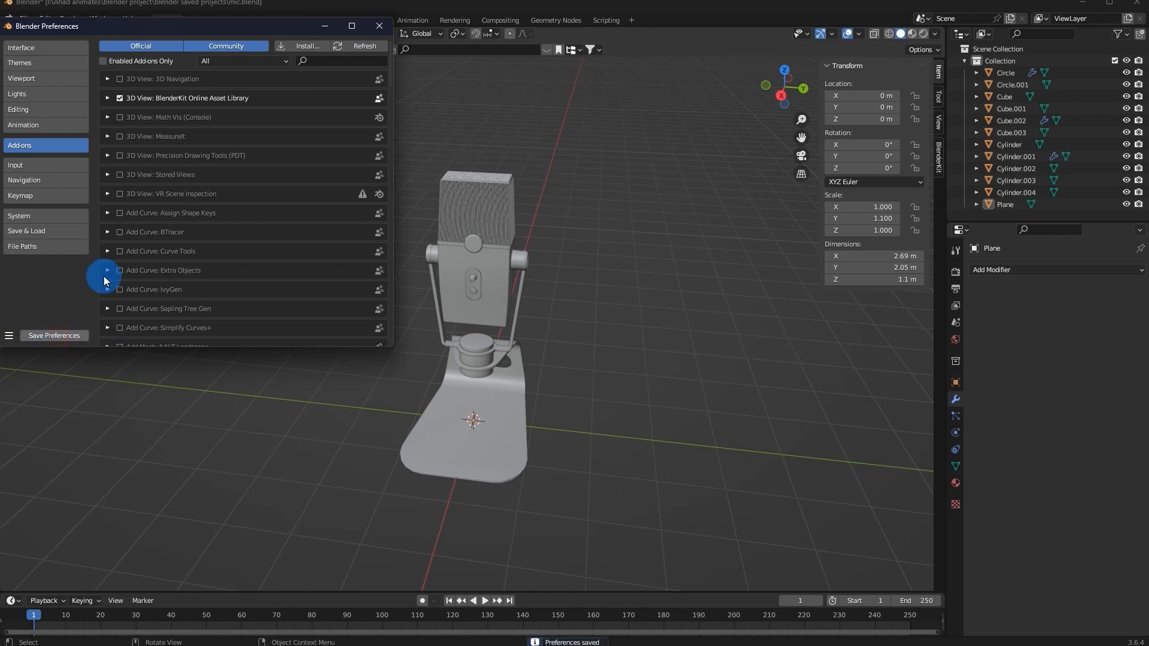
# Close the preferences and search the BlenderKit materials for metal.
pyautogui.click(380, 26)
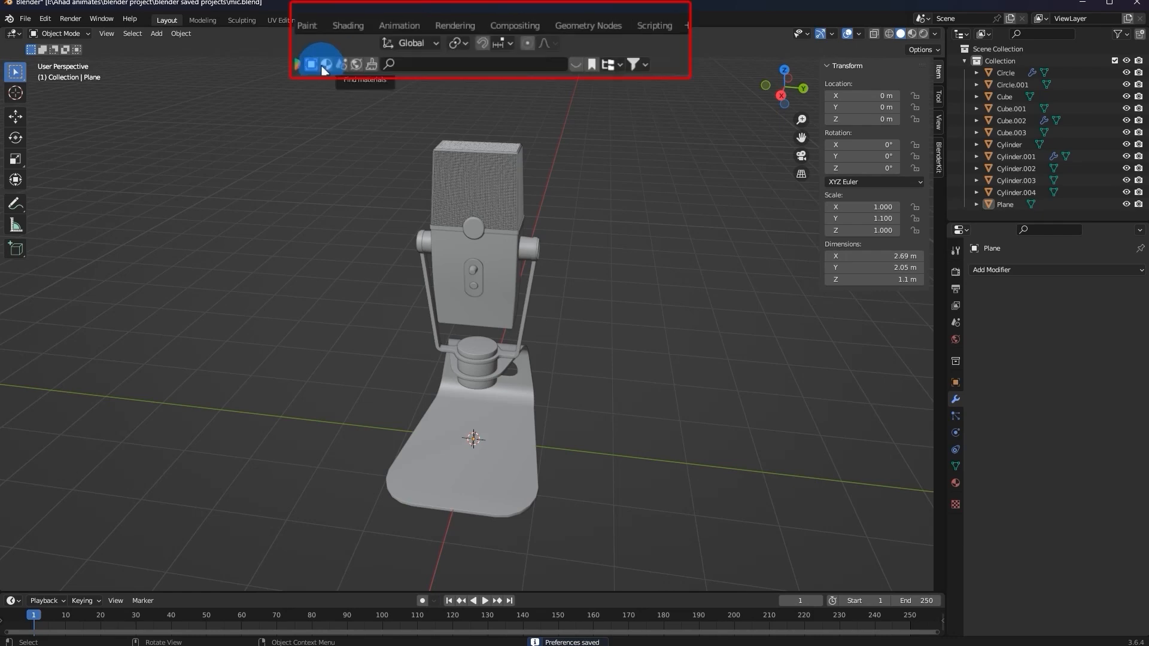
pyautogui.click(324, 64)
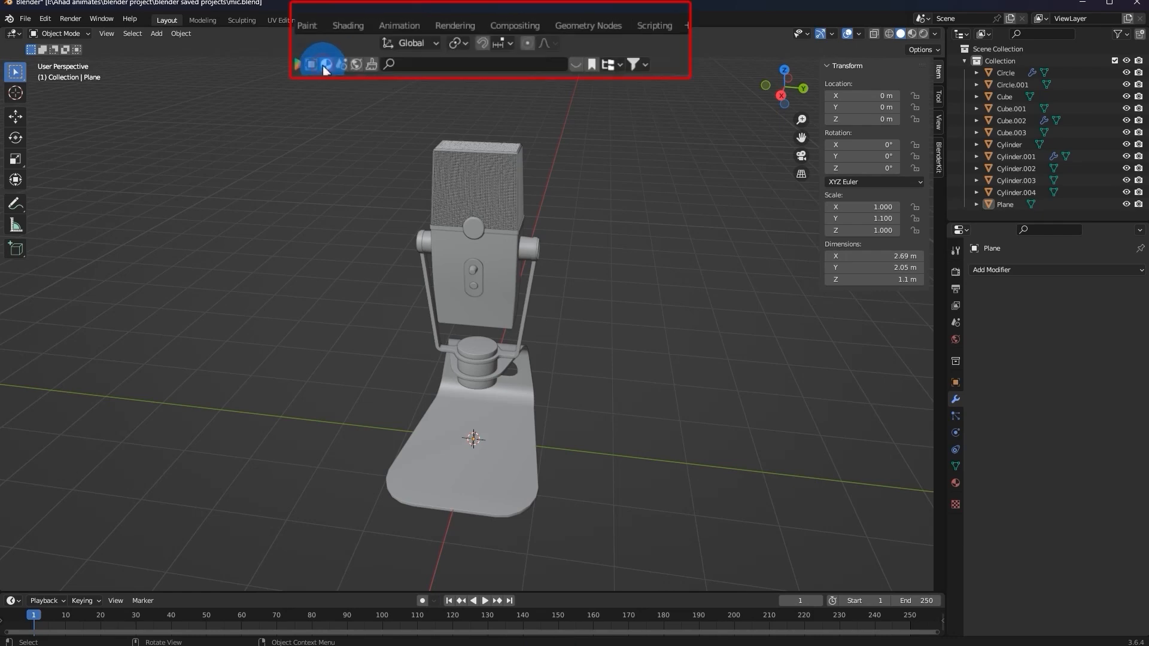
pyautogui.click(444, 66)
pyautogui.write('met')
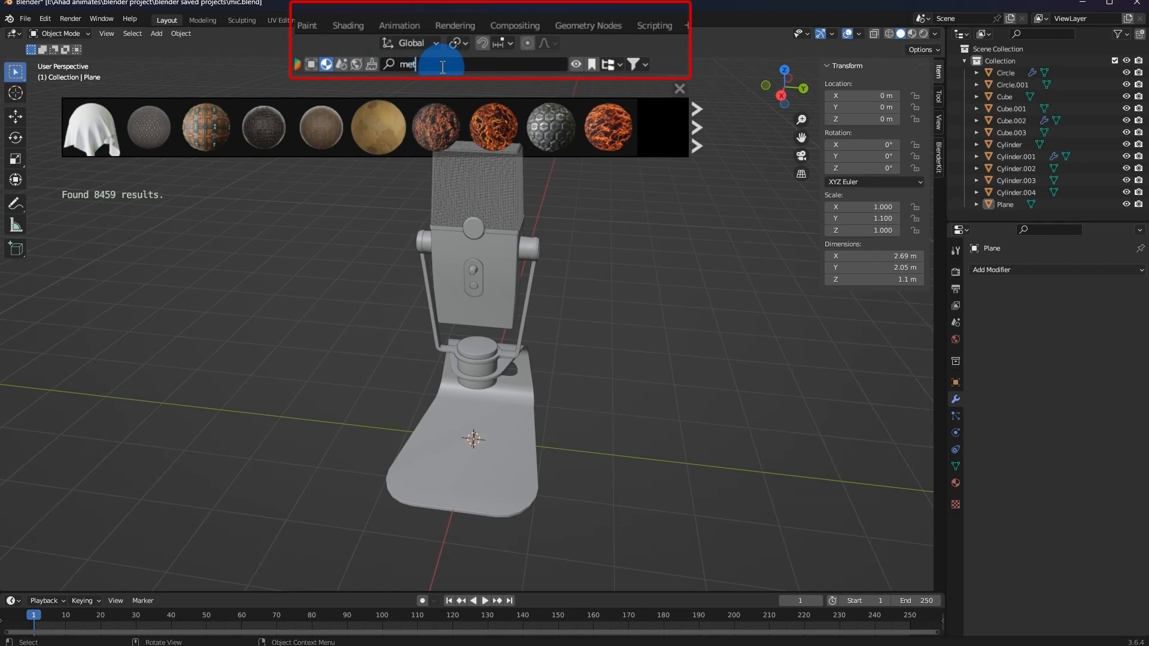
pyautogui.write('al')
pyautogui.press('Return')
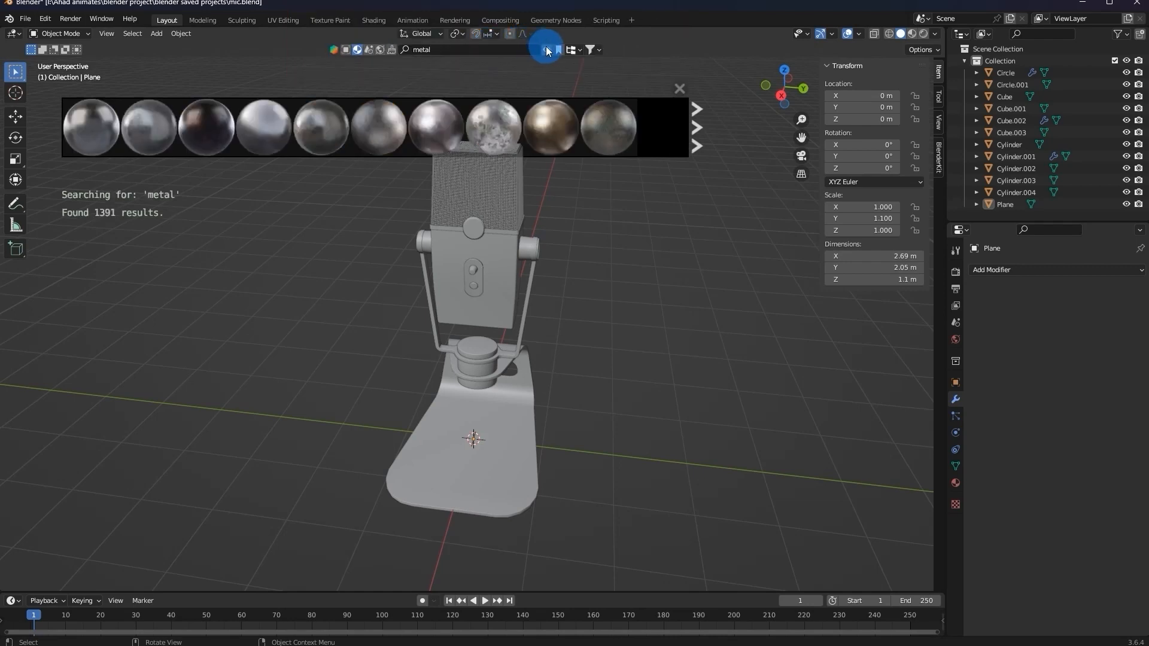
# Switch the viewport to Material Preview shading.
pyautogui.click(912, 34)
pyautogui.moveTo(404, 354)
pyautogui.mouseDown(button='middle')
pyautogui.moveTo(557, 364)
pyautogui.moveTo(400, 329)
pyautogui.moveTo(451, 330)
pyautogui.moveTo(505, 309)
pyautogui.moveTo(375, 316)
pyautogui.moveTo(659, 331)
pyautogui.moveTo(574, 313)
pyautogui.moveTo(599, 318)
pyautogui.mouseUp(button='middle')
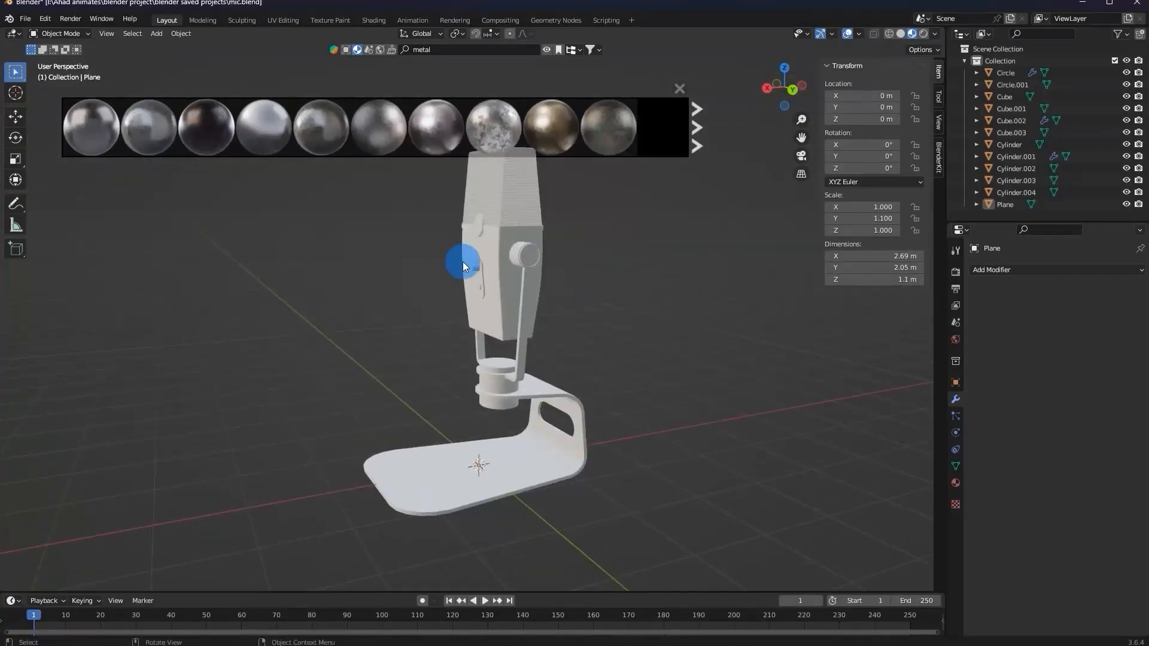
pyautogui.moveTo(457, 261); pyautogui.dragTo(497, 265, button='middle')
pyautogui.scroll(2, 497, 265)
pyautogui.scroll(-1, 405, 261)
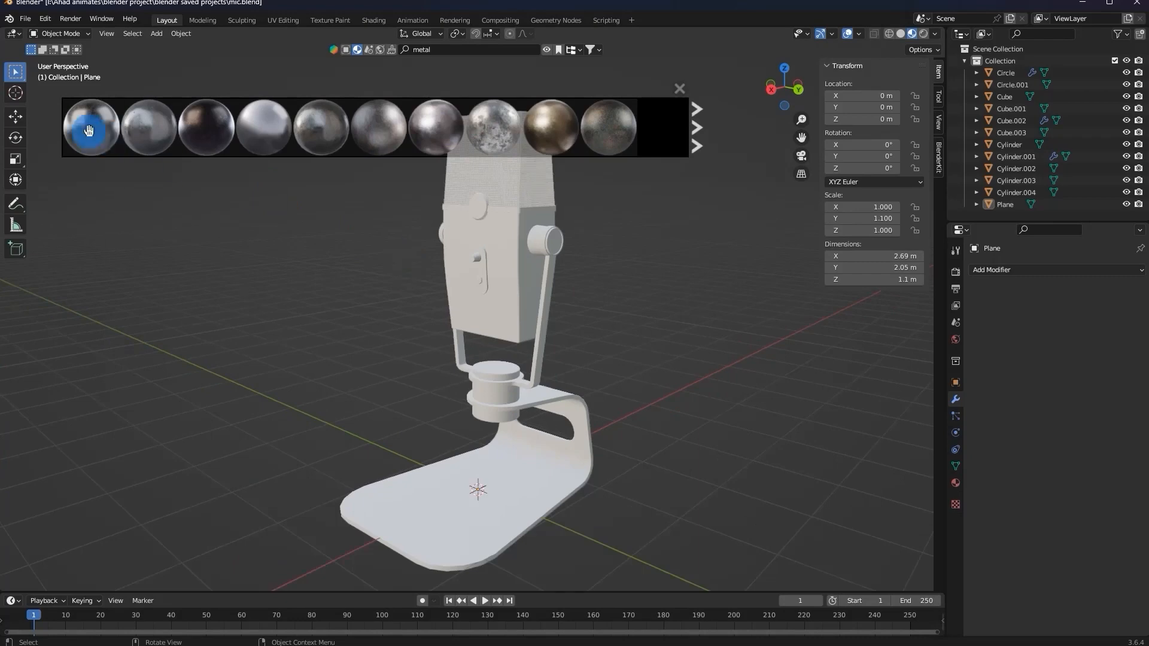
# Apply the BlenderKit material named Metal to the microphone's base plate.
pyautogui.moveTo(264, 116)
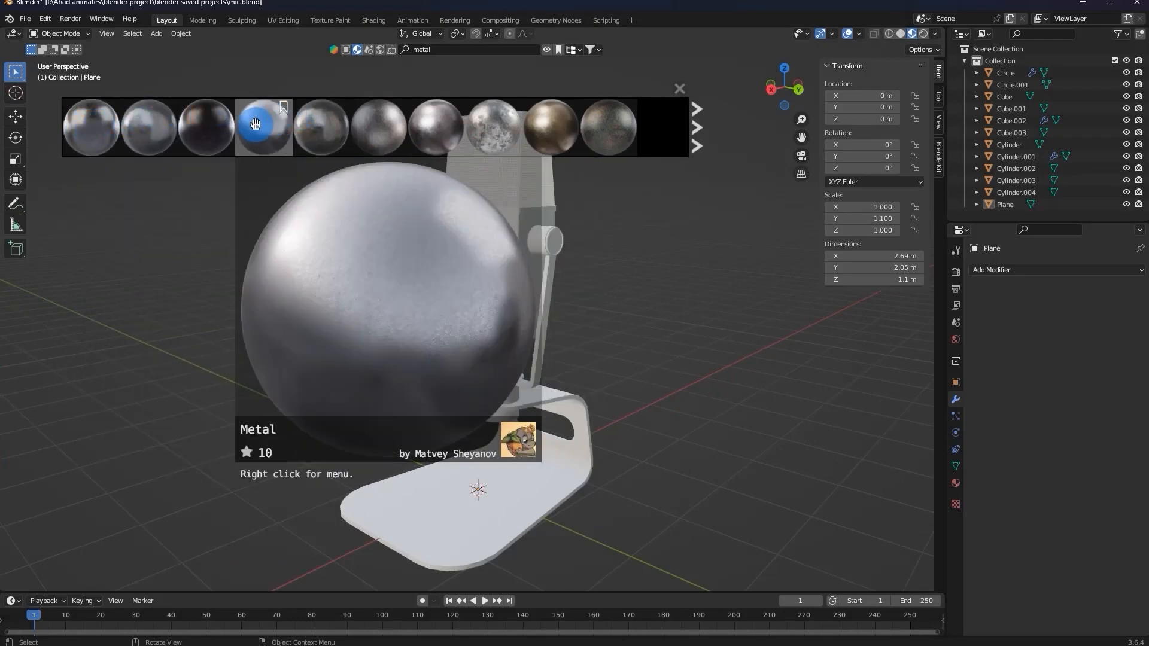
pyautogui.moveTo(255, 124); pyautogui.dragTo(522, 576)
pyautogui.moveTo(473, 537); pyautogui.dragTo(473, 538)
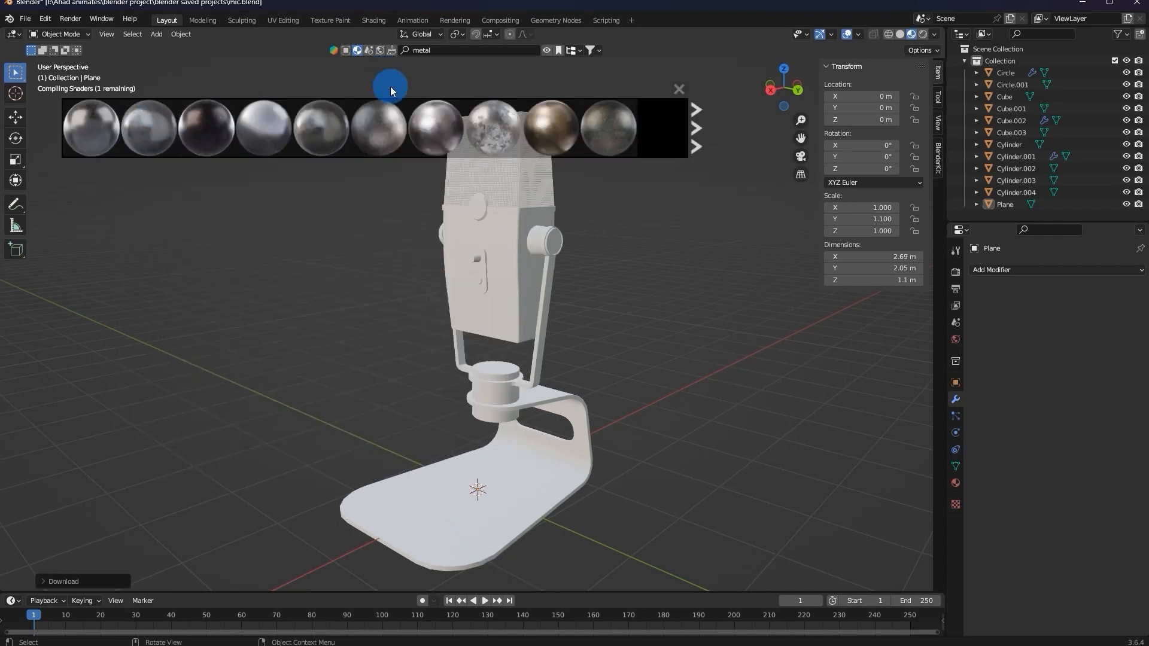
pyautogui.moveTo(275, 128)
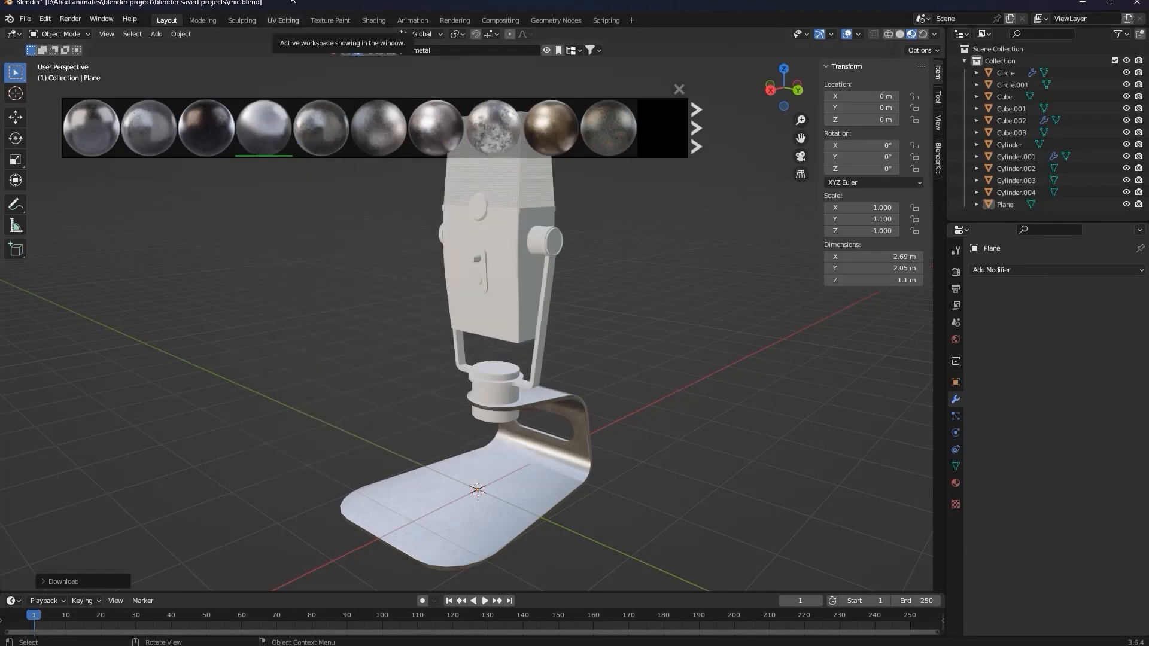
# Select the microphone's base plate and examine its metal surface up close.
pyautogui.moveTo(775, 359)
pyautogui.mouseDown(button='middle')
pyautogui.moveTo(718, 367)
pyautogui.moveTo(505, 331)
pyautogui.moveTo(555, 351)
pyautogui.moveTo(673, 361)
pyautogui.moveTo(607, 401)
pyautogui.moveTo(619, 371)
pyautogui.moveTo(459, 513)
pyautogui.moveTo(452, 456)
pyautogui.mouseUp(button='middle')
pyautogui.click(459, 513)
pyautogui.scroll(4, 451, 452)
pyautogui.moveTo(563, 407); pyautogui.dragTo(834, 506, button='middle')
pyautogui.moveTo(585, 349); pyautogui.dragTo(609, 315, button='middle')
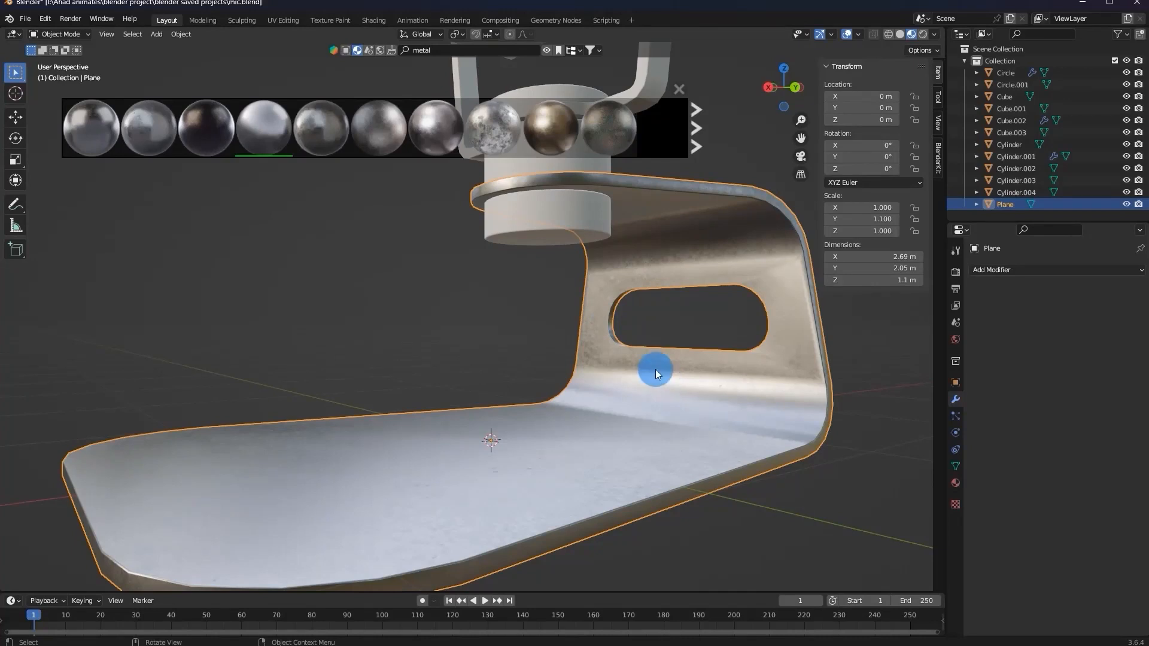
# Unwrap the microphone's base plate with Smart UV Project, keeping the 66° angle limit and zero island margin.
pyautogui.press('Tab')
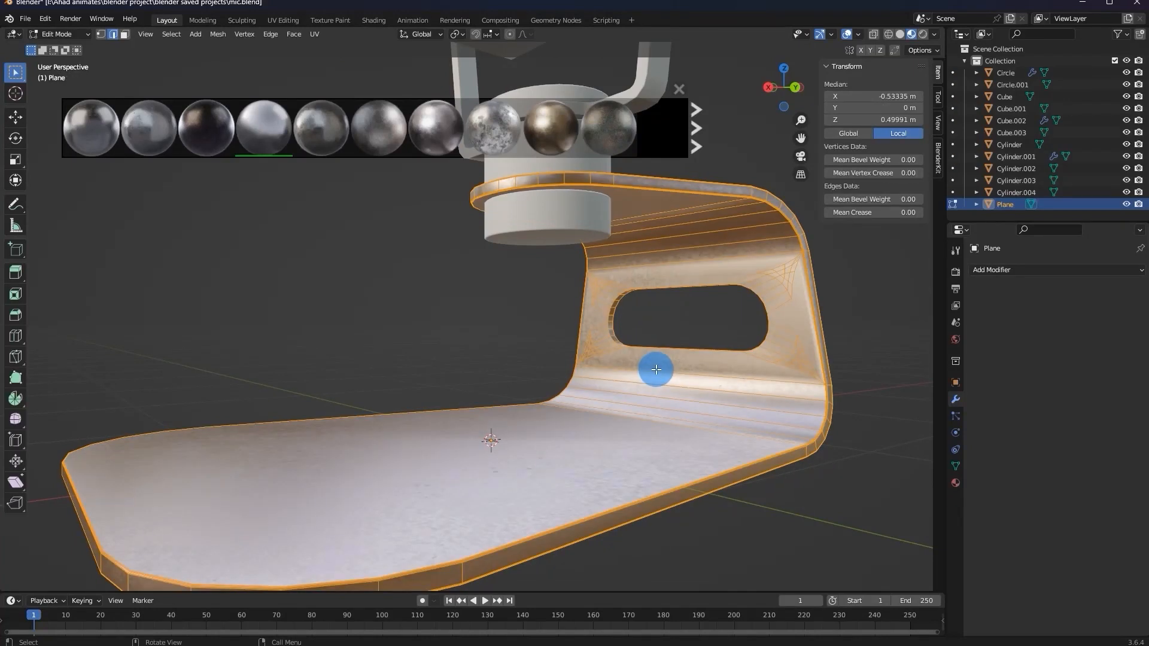
pyautogui.press('u')
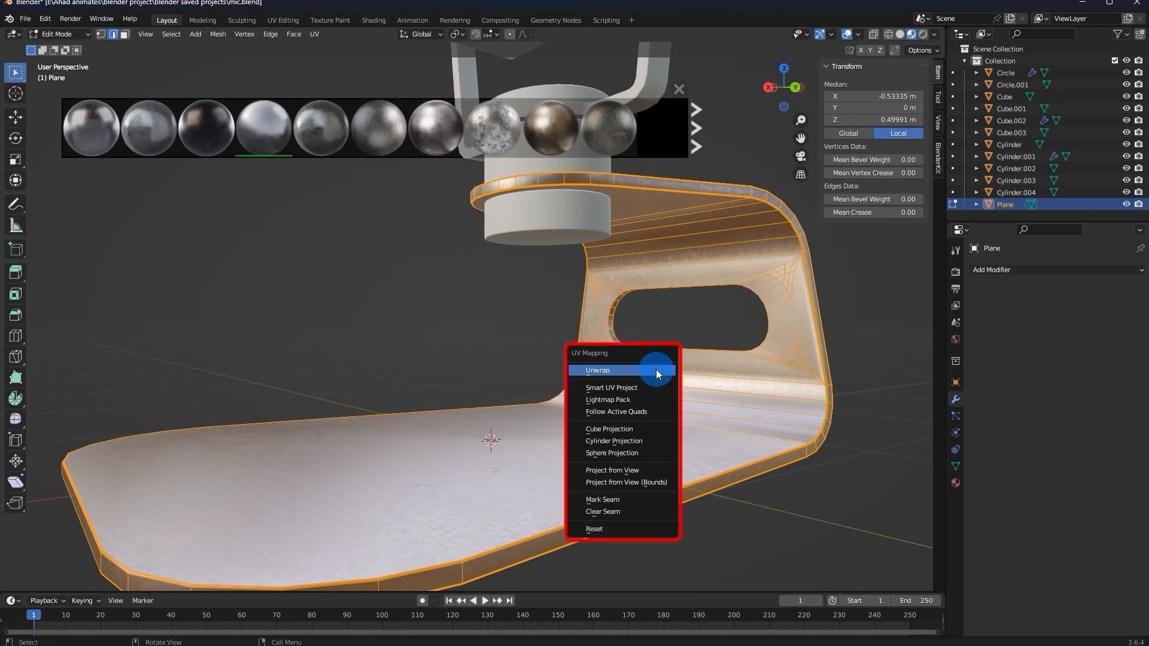
pyautogui.click(598, 388)
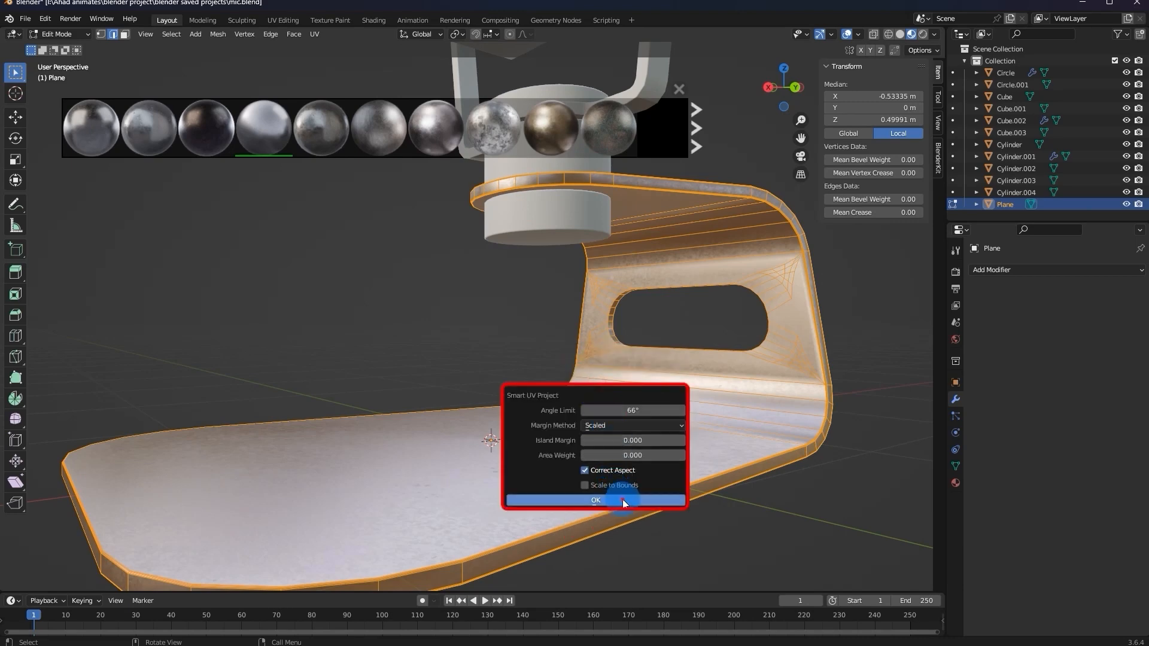
pyautogui.click(622, 500)
pyautogui.press('Tab')
# Apply the scale transform of the microphone's base plate.
pyautogui.moveTo(695, 509); pyautogui.dragTo(405, 312, button='middle')
pyautogui.scroll(4, 343, 357)
pyautogui.click(617, 434)
pyautogui.hotkey('ctrl', 'a')
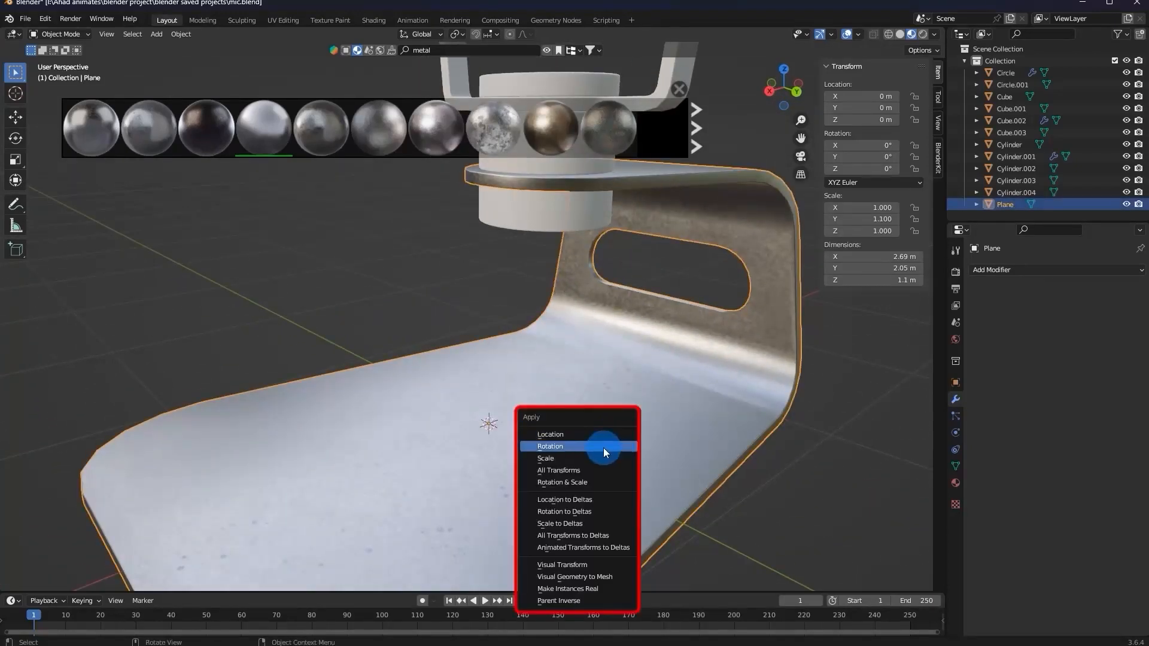
pyautogui.click(602, 453)
pyautogui.moveTo(883, 512); pyautogui.dragTo(690, 346, button='middle')
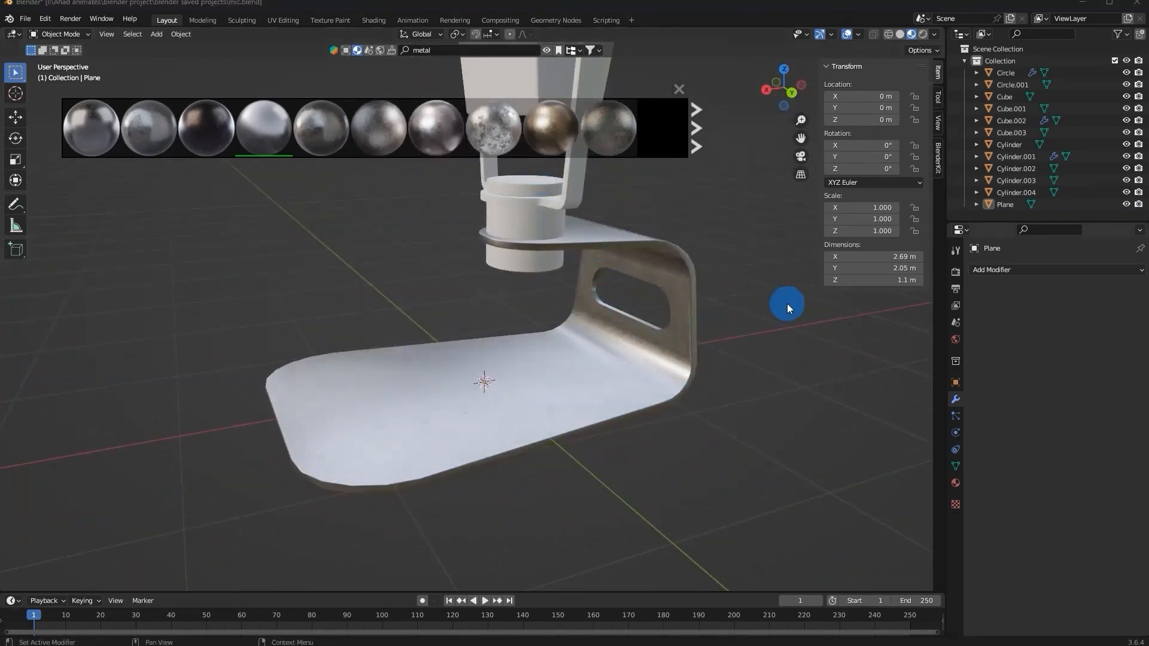
# Apply the BlenderKit material named Metal to the cylindrical mount above the base plate and to the bracket around it.
pyautogui.click(531, 226)
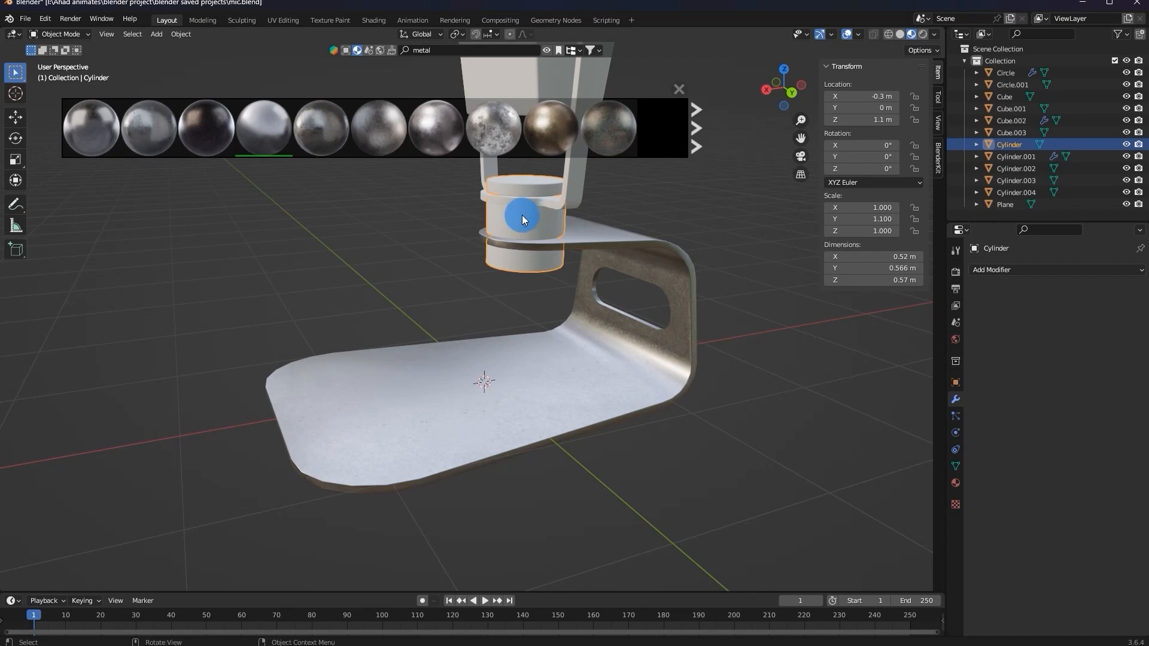
pyautogui.moveTo(265, 136); pyautogui.dragTo(342, 171)
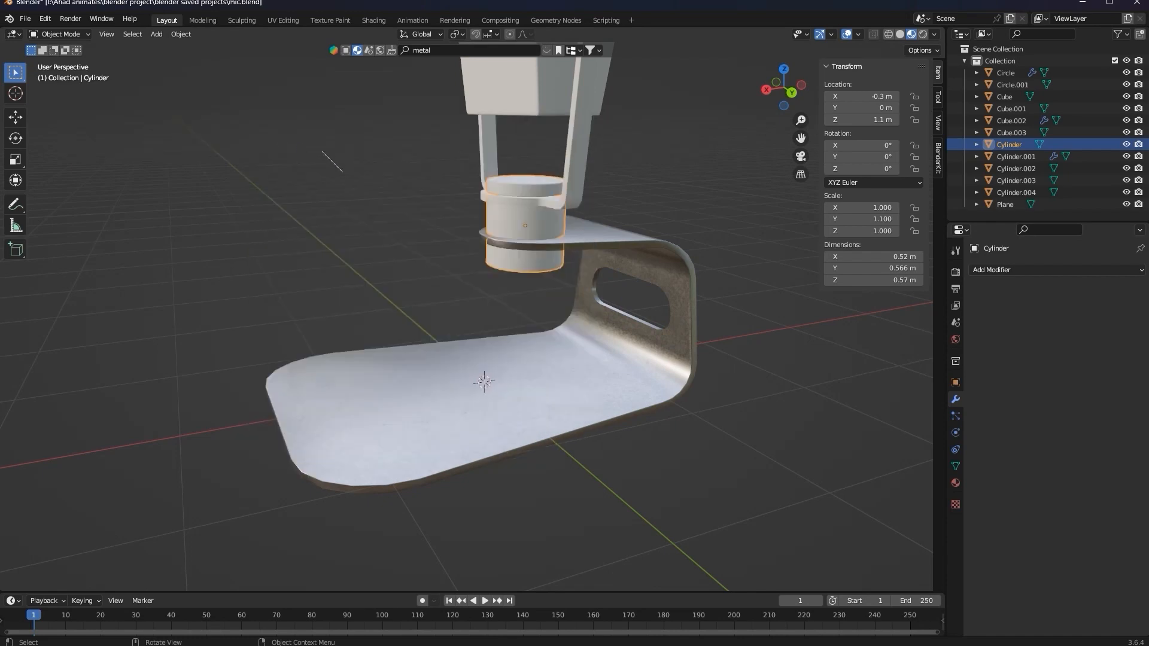
pyautogui.moveTo(502, 222); pyautogui.dragTo(395, 221, button='middle')
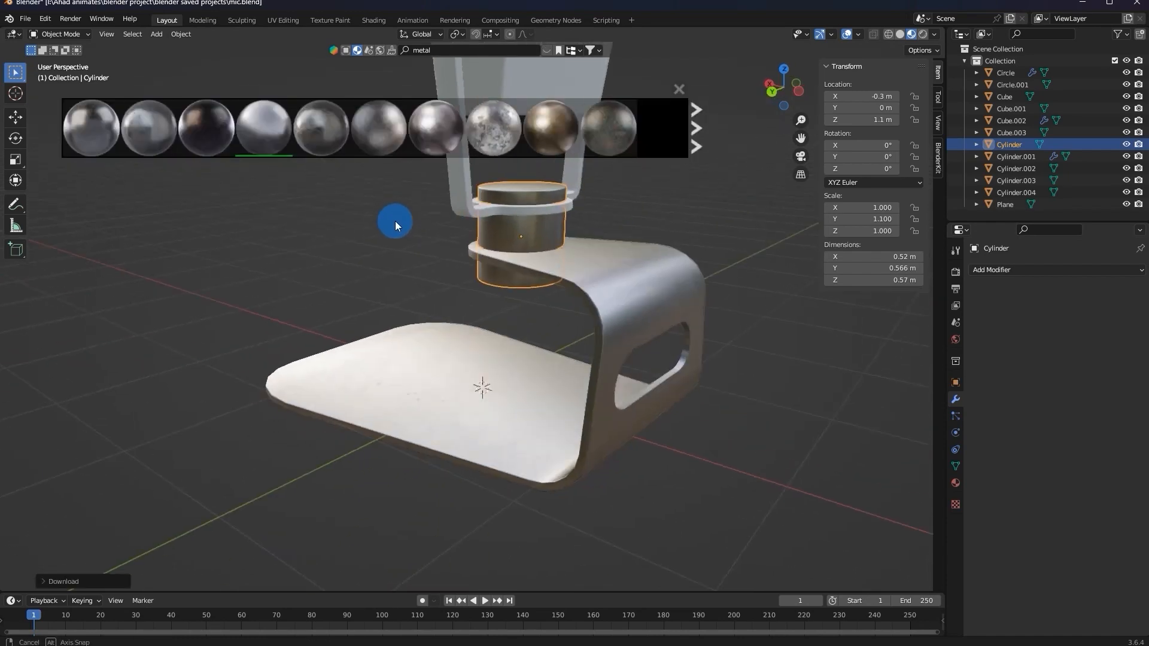
pyautogui.moveTo(281, 133); pyautogui.dragTo(501, 225)
pyautogui.scroll(-2, 501, 224)
pyautogui.moveTo(501, 224); pyautogui.dragTo(458, 230, button='middle')
# Apply the scale transform to the cylindrical mount and to the bracket around it.
pyautogui.press('Tab')
pyautogui.press('Tab')
pyautogui.hotkey('ctrl', 'a')
pyautogui.click(507, 225)
pyautogui.click(525, 206)
pyautogui.hotkey('ctrl', 'a')
pyautogui.click(526, 205)
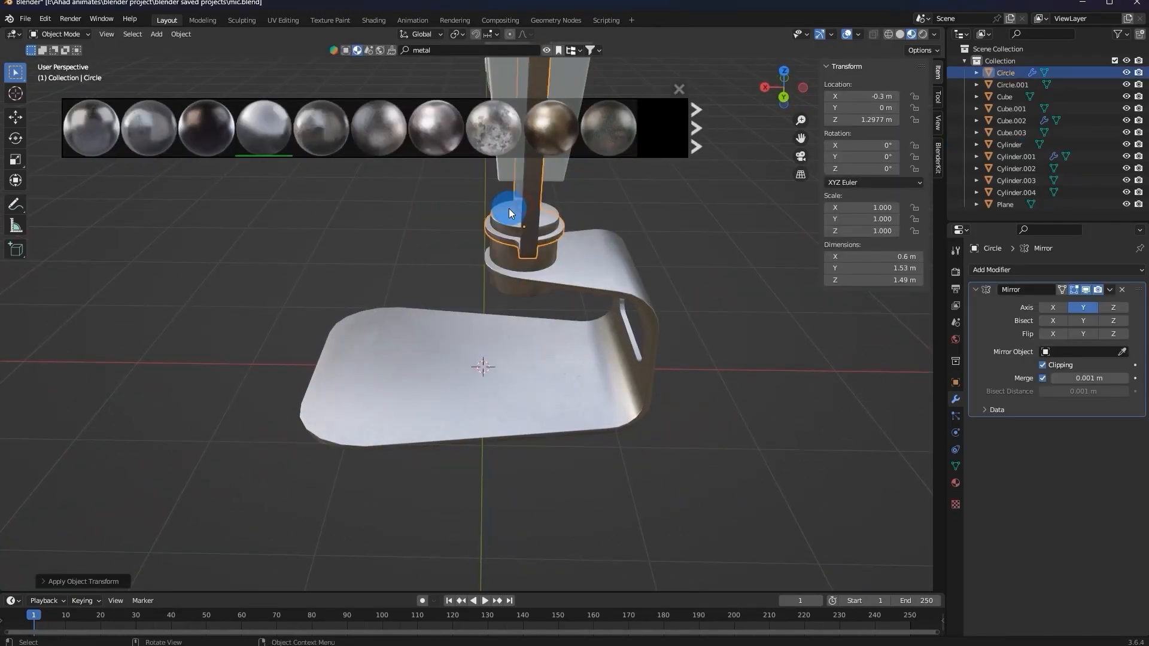
# Unwrap the bracket and the cylindrical mount together with Smart UV Project.
pyautogui.keyDown('shift'); pyautogui.click(510, 257); pyautogui.keyUp('shift')
pyautogui.press('Tab')
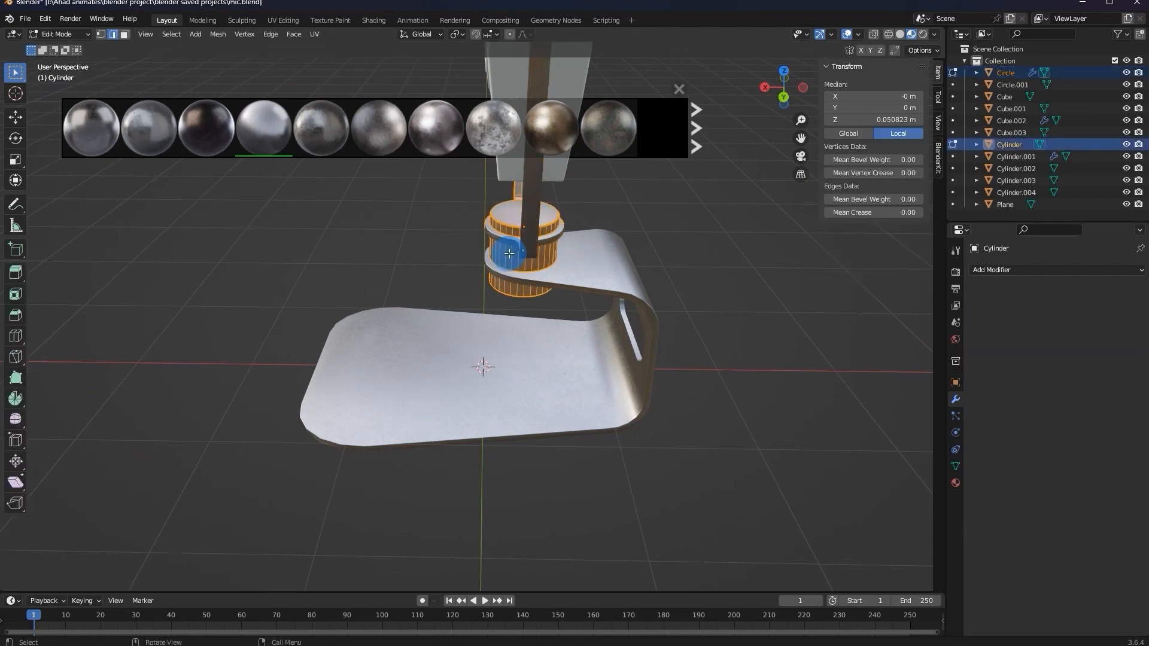
pyautogui.moveTo(476, 314); pyautogui.dragTo(541, 304, button='middle')
pyautogui.press('u')
pyautogui.click(541, 303)
pyautogui.click(547, 414)
pyautogui.press('Tab')
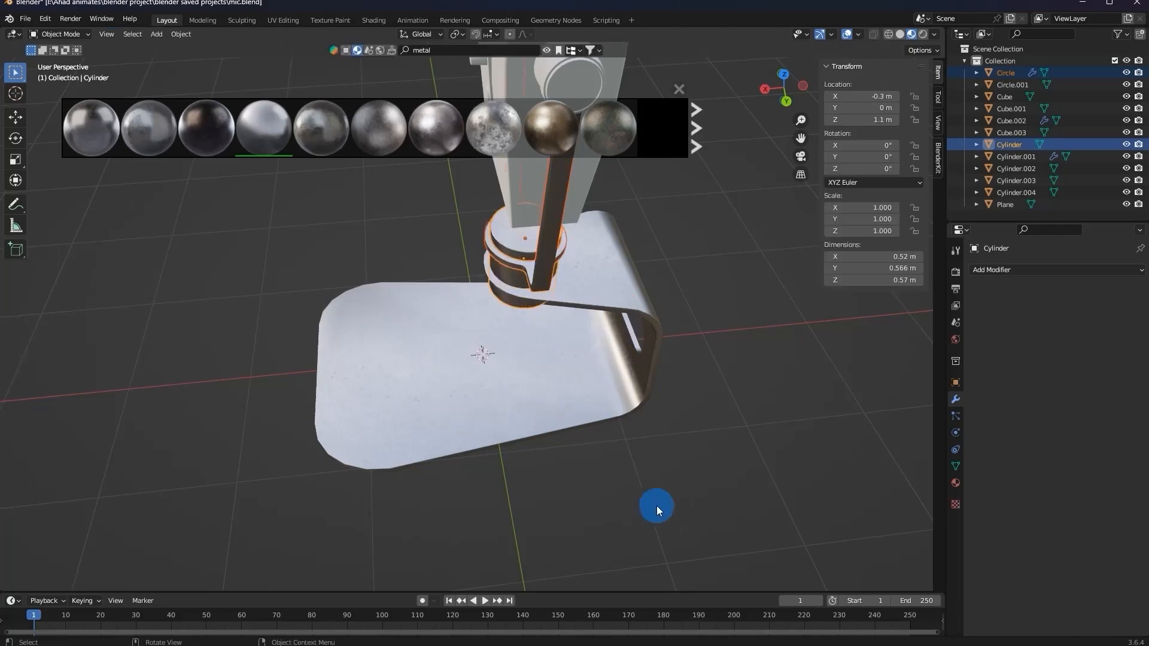
# Select the base plate and show its Metal material nodes in the Shading workspace, with the plate's surface in close-up.
pyautogui.click(670, 511)
pyautogui.moveTo(559, 406); pyautogui.dragTo(497, 335, button='middle')
pyautogui.click(671, 235)
pyautogui.click(374, 20)
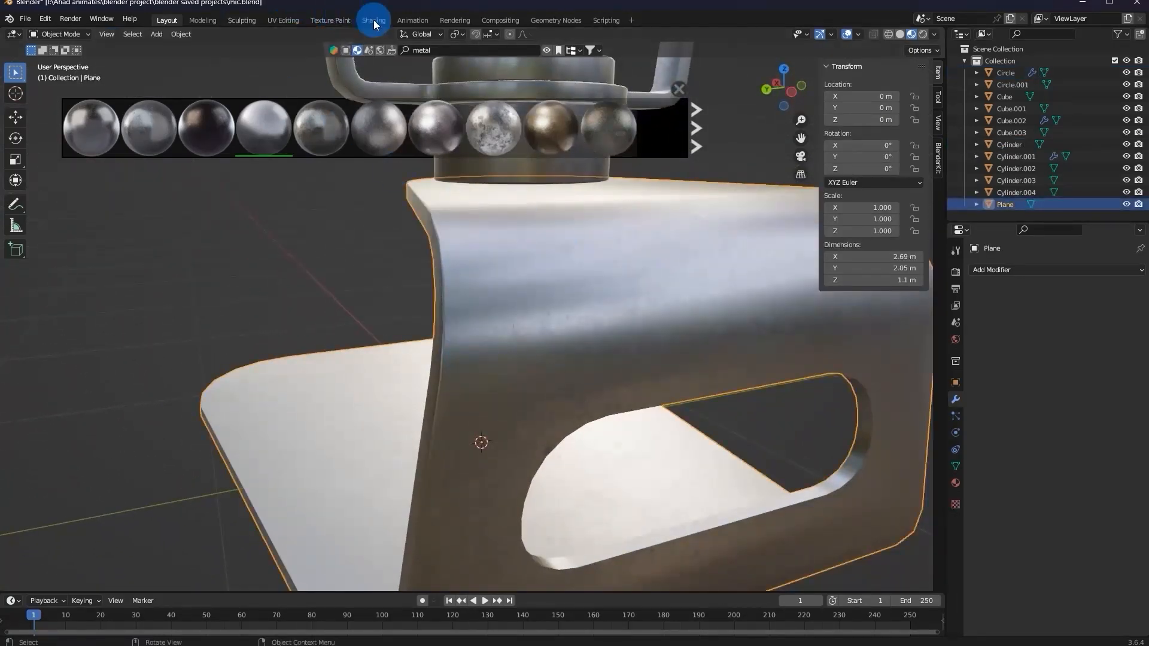
pyautogui.scroll(7, 582, 259)
pyautogui.moveTo(582, 259); pyautogui.dragTo(397, 242, button='middle')
pyautogui.scroll(2, 621, 292)
pyautogui.moveTo(621, 292); pyautogui.dragTo(582, 280, button='middle')
pyautogui.moveTo(741, 310); pyautogui.dragTo(611, 241, button='middle')
pyautogui.scroll(3, 662, 265)
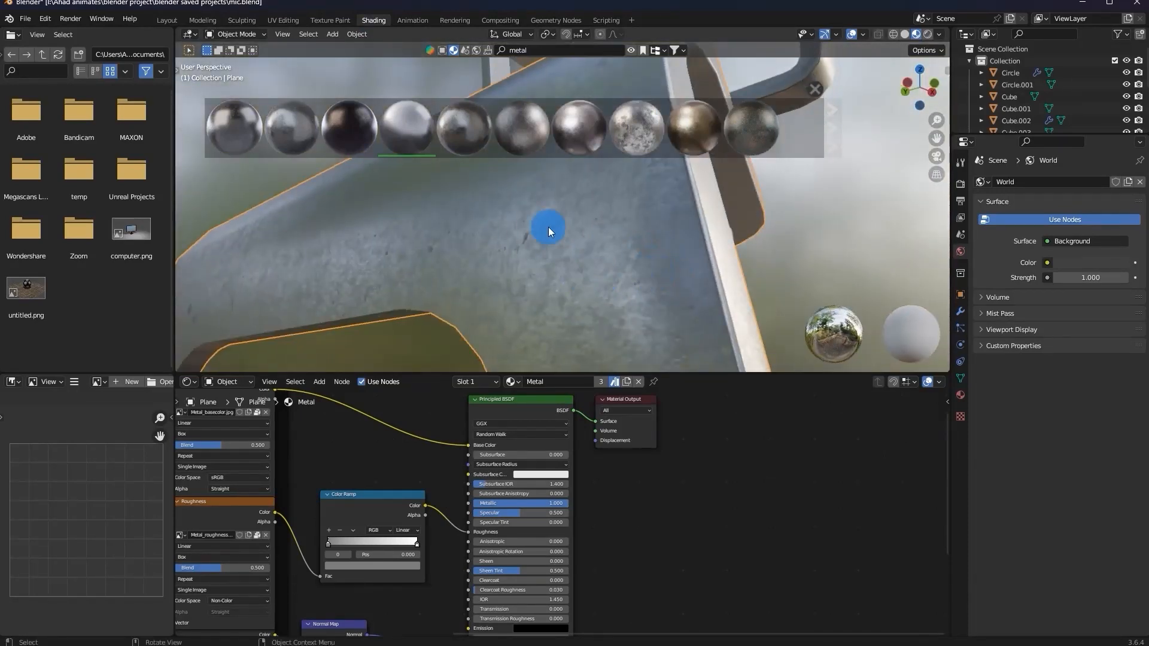
# Set the X, Y and Z scale of the Metal material's Mapping node to 5.
pyautogui.scroll(-2, 293, 505)
pyautogui.moveTo(284, 504); pyautogui.dragTo(498, 535, button='middle')
pyautogui.moveTo(369, 497); pyautogui.dragTo(485, 531, button='middle')
pyautogui.scroll(3, 506, 481)
pyautogui.moveTo(506, 481); pyautogui.dragTo(639, 408, button='middle')
pyautogui.scroll(-10, 788, 589)
pyautogui.scroll(12, 554, 527)
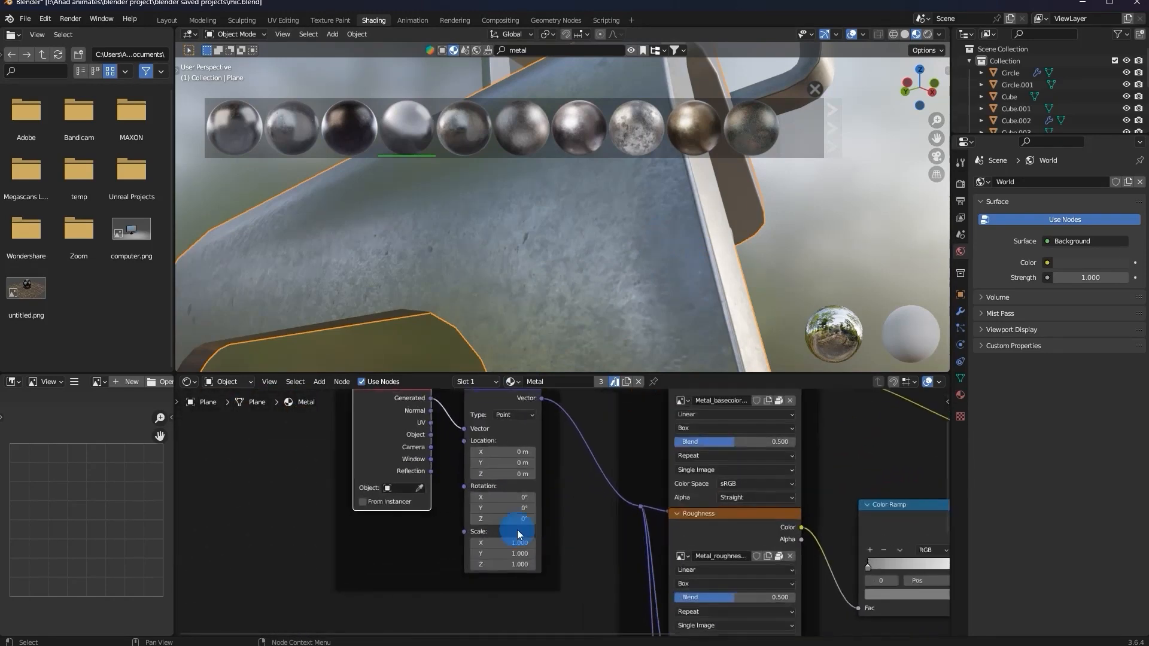
pyautogui.scroll(2, 520, 535)
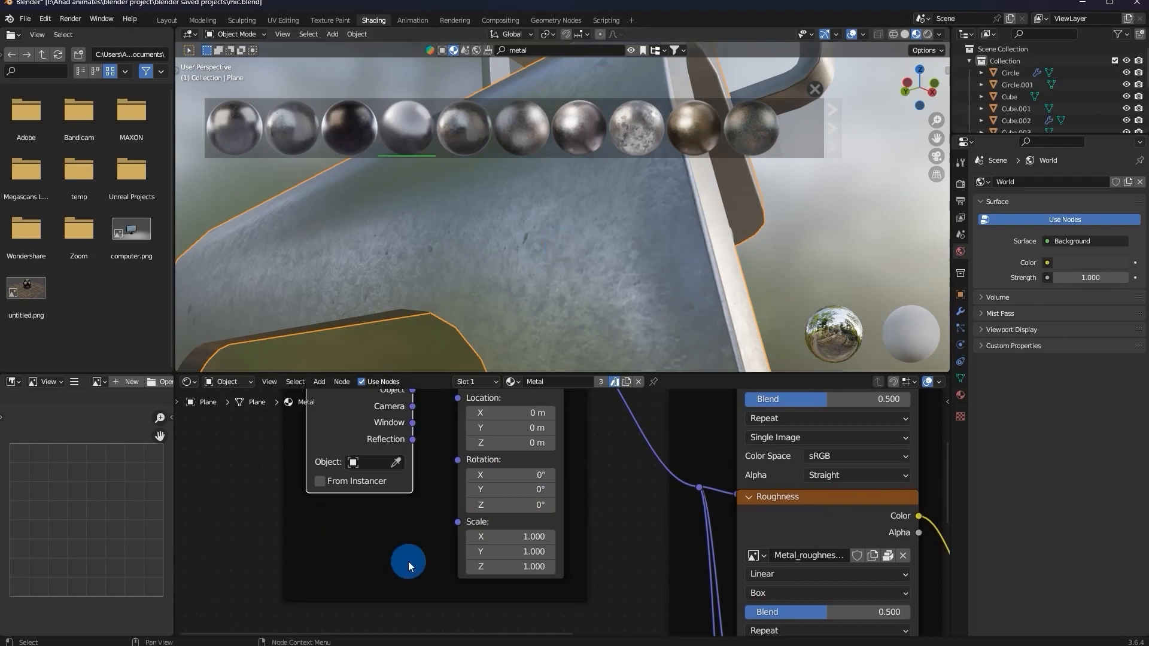
pyautogui.scroll(2, 441, 549)
pyautogui.moveTo(446, 548); pyautogui.dragTo(504, 567, button='middle')
pyautogui.scroll(-3, 496, 497)
pyautogui.scroll(-2, 509, 473)
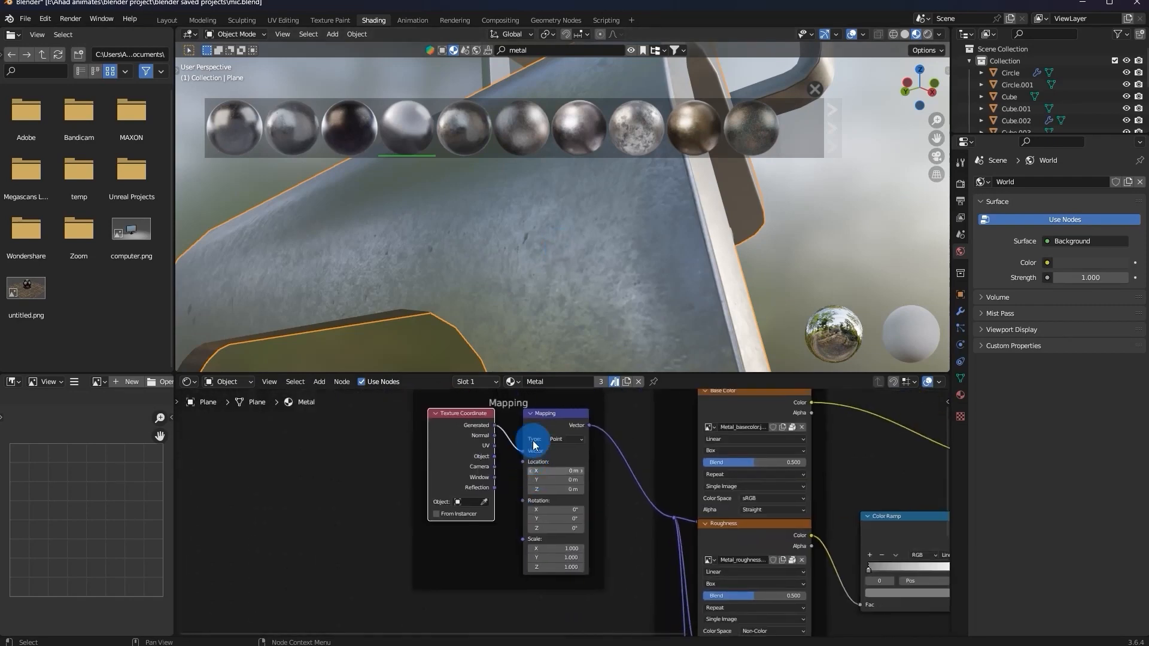
pyautogui.scroll(6, 575, 509)
pyautogui.moveTo(529, 498); pyautogui.dragTo(525, 414, button='middle')
pyautogui.moveTo(576, 522); pyautogui.dragTo(577, 580)
pyautogui.write('5')
pyautogui.press('Return')
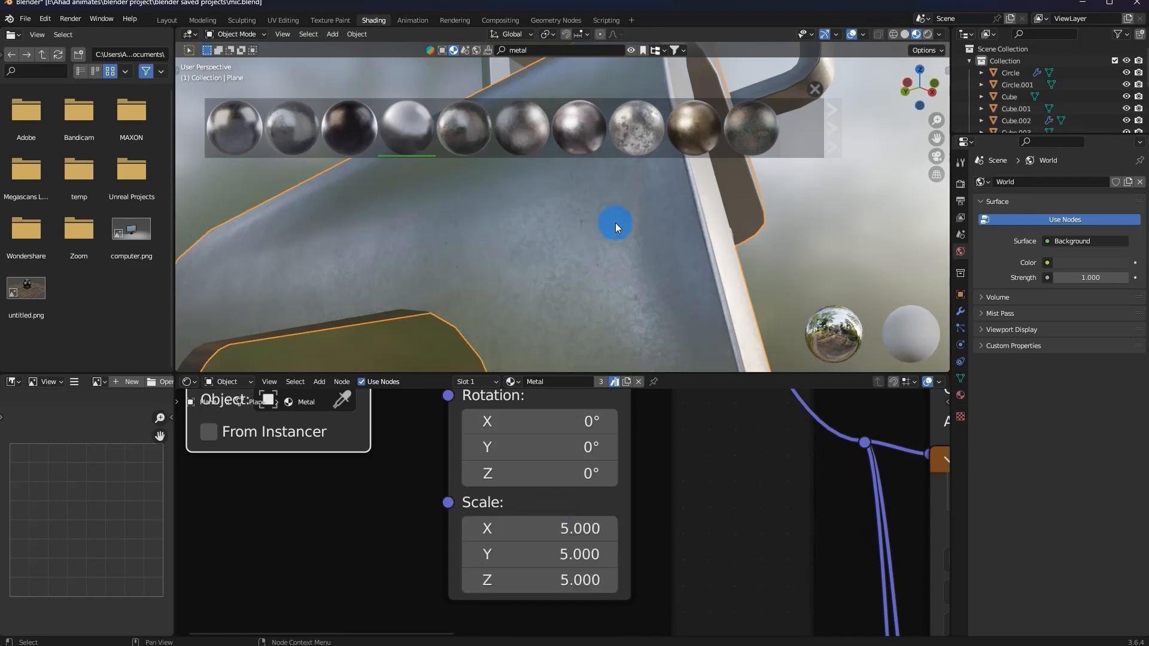
# Set the position of the first stop to 0.2 in the Color Ramp that feeds the Metal material's roughness.
pyautogui.scroll(-5, 670, 230)
pyautogui.moveTo(701, 293); pyautogui.dragTo(566, 297, button='middle')
pyautogui.scroll(-6, 676, 538)
pyautogui.moveTo(523, 569); pyautogui.dragTo(205, 415, button='middle')
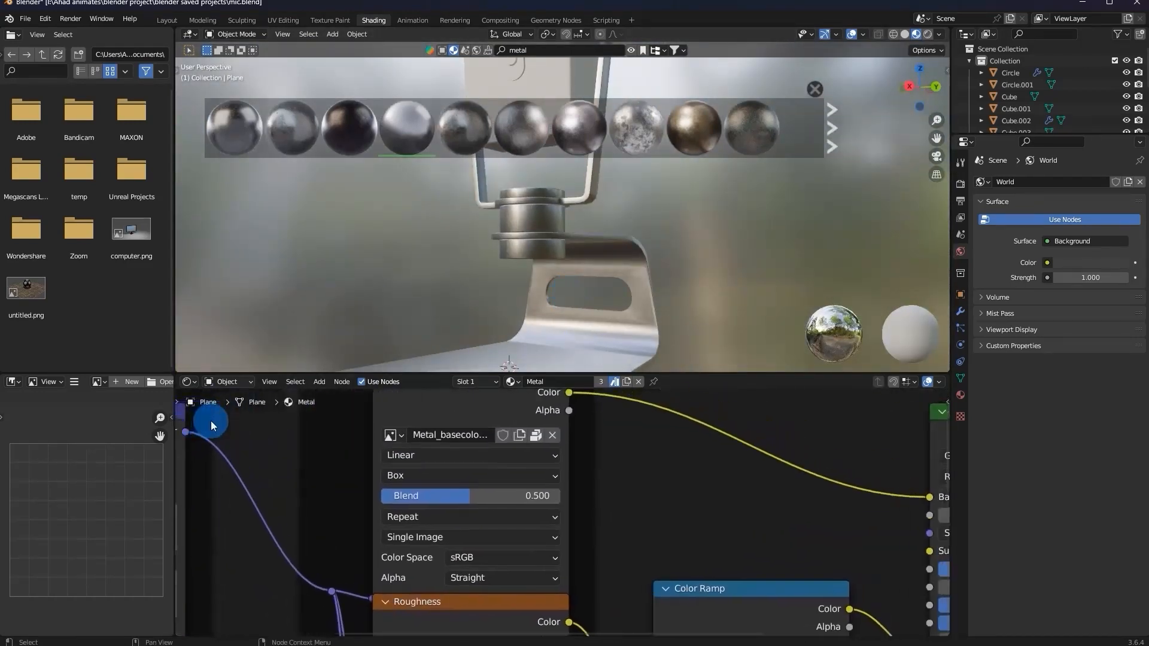
pyautogui.scroll(-3, 349, 423)
pyautogui.moveTo(290, 416); pyautogui.dragTo(247, 361, button='middle')
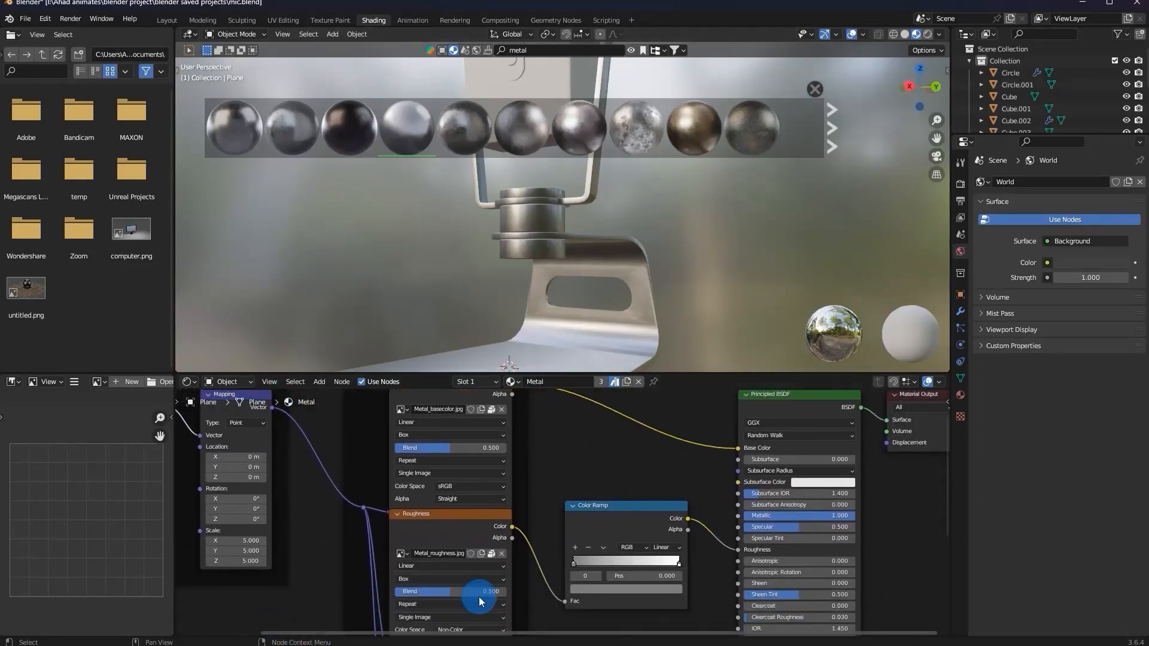
pyautogui.scroll(6, 670, 534)
pyautogui.moveTo(671, 508); pyautogui.dragTo(590, 409, button='middle')
pyautogui.scroll(3, 631, 265)
pyautogui.moveTo(630, 264); pyautogui.dragTo(530, 354, button='middle')
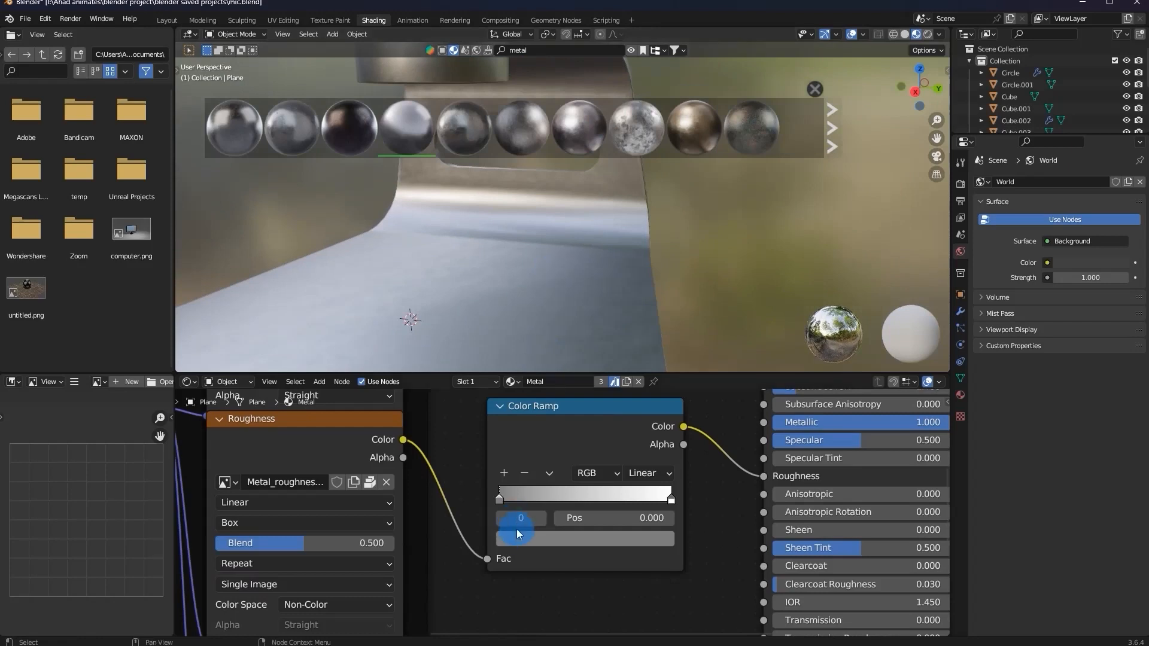
pyautogui.moveTo(500, 495)
pyautogui.mouseDown()
pyautogui.moveTo(611, 513)
pyautogui.moveTo(652, 501)
pyautogui.moveTo(545, 506)
pyautogui.moveTo(419, 474)
pyautogui.mouseUp()
pyautogui.moveTo(426, 335); pyautogui.dragTo(457, 518, button='middle')
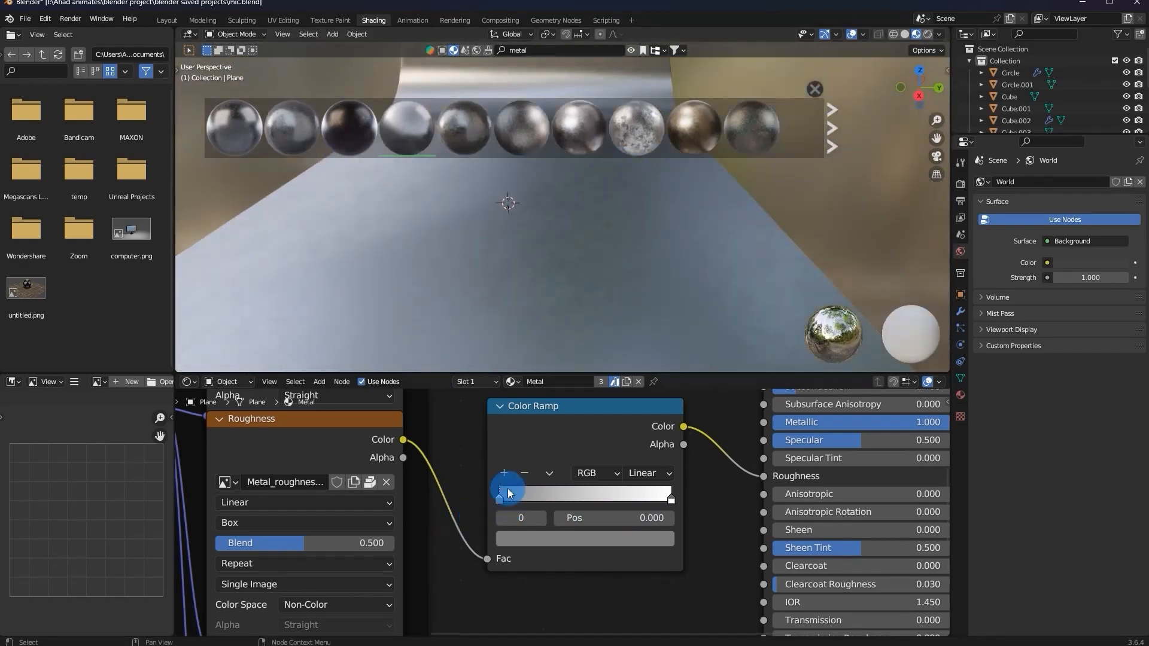
pyautogui.moveTo(500, 500); pyautogui.dragTo(521, 495)
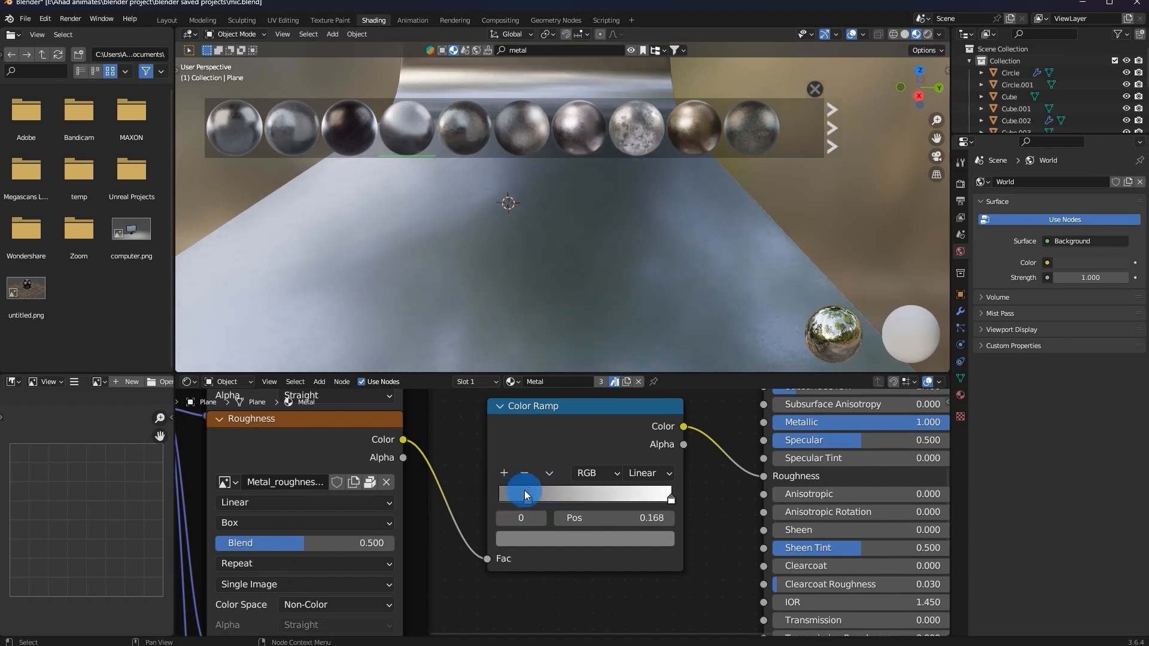
pyautogui.click(646, 512)
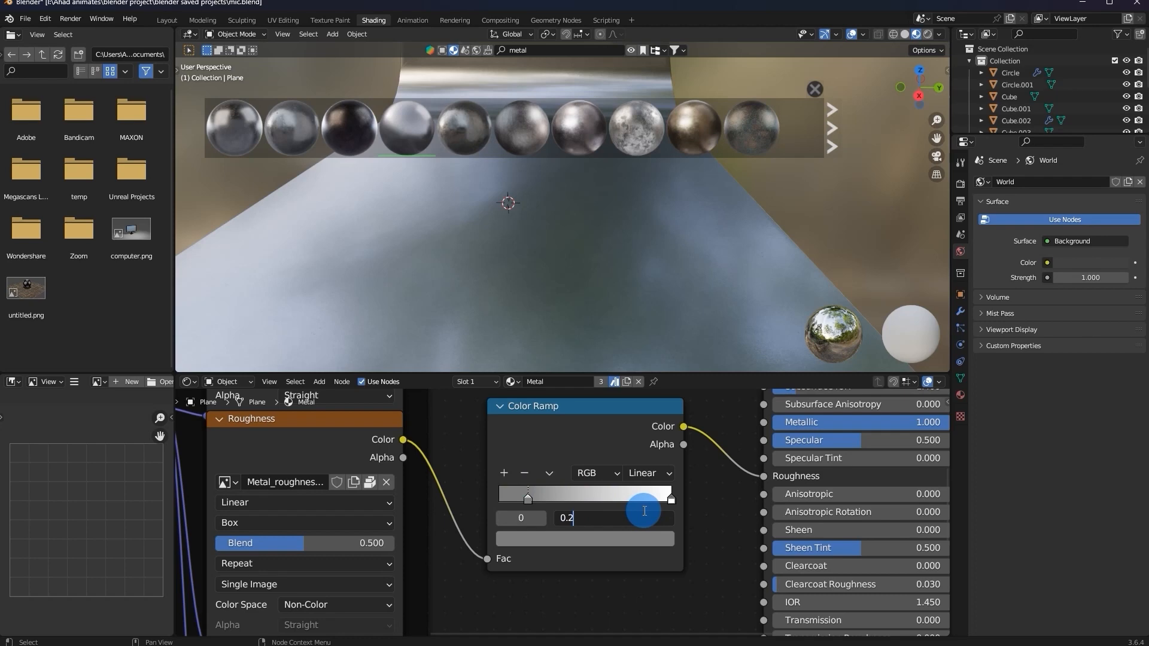
pyautogui.write('0.2')
pyautogui.press('Return')
# Try moving the white stop of the roughness Color Ramp inward, and undo the change.
pyautogui.moveTo(666, 501); pyautogui.dragTo(608, 496)
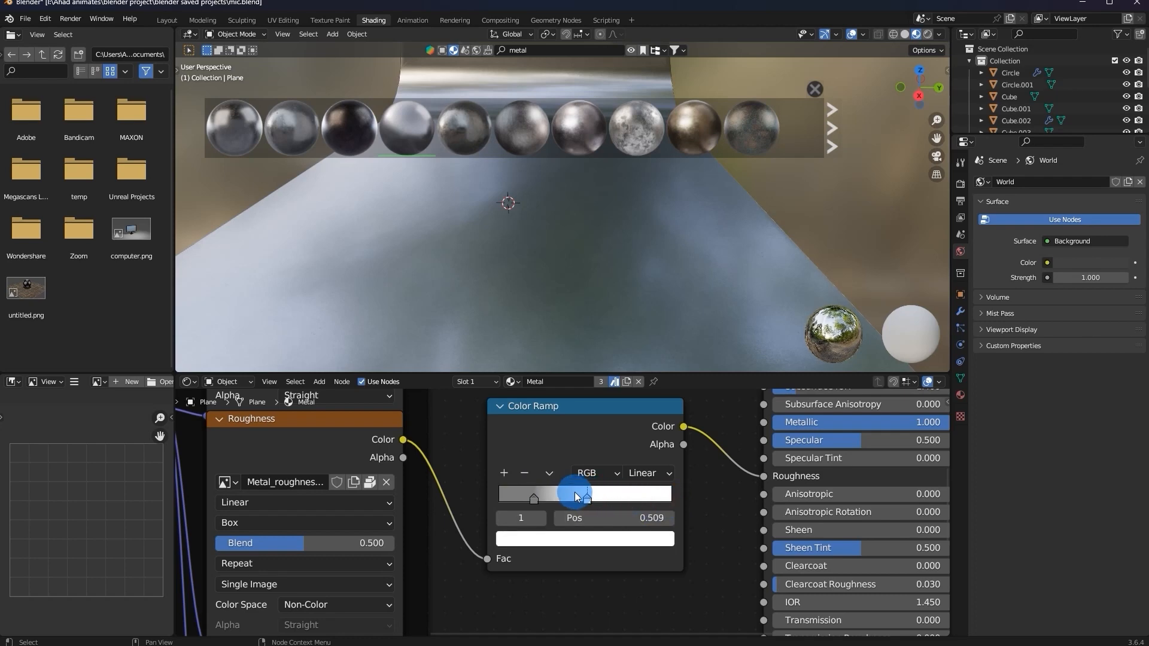
pyautogui.moveTo(520, 492)
pyautogui.mouseDown()
pyautogui.moveTo(513, 477)
pyautogui.moveTo(462, 477)
pyautogui.mouseUp()
pyautogui.moveTo(527, 270); pyautogui.dragTo(479, 264, button='middle')
pyautogui.scroll(3, 540, 270)
pyautogui.hotkey('ctrl', 'z')
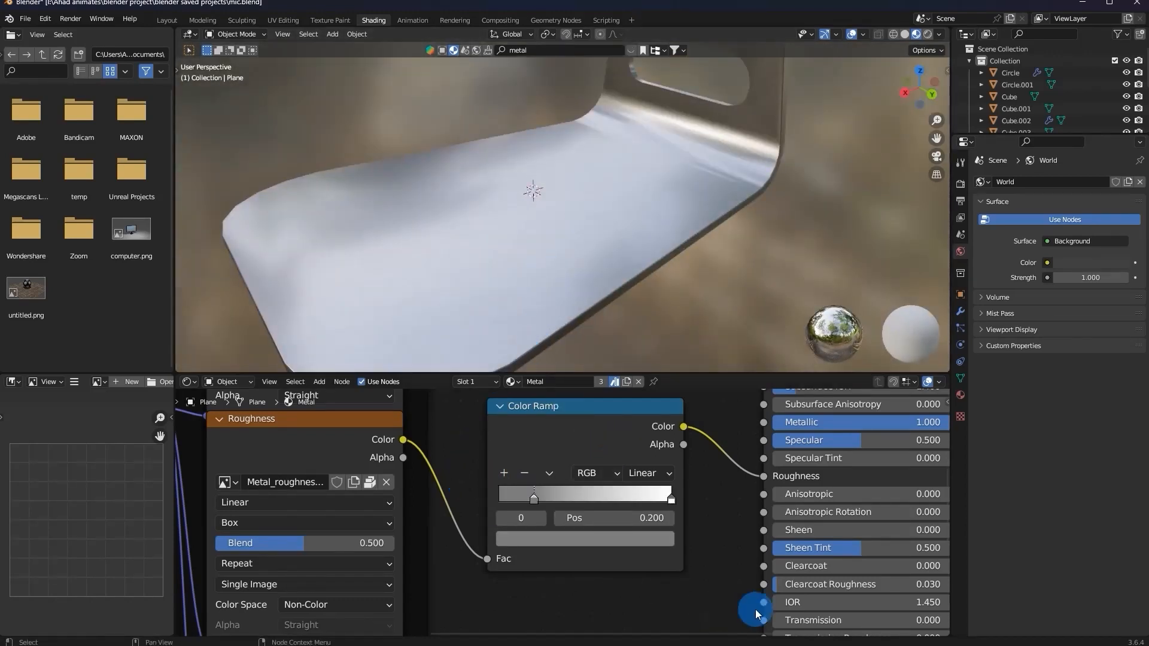
# Brighten the grey of the Color Ramp's first stop by raising its HSV value, and return to the Layout workspace.
pyautogui.click(559, 548)
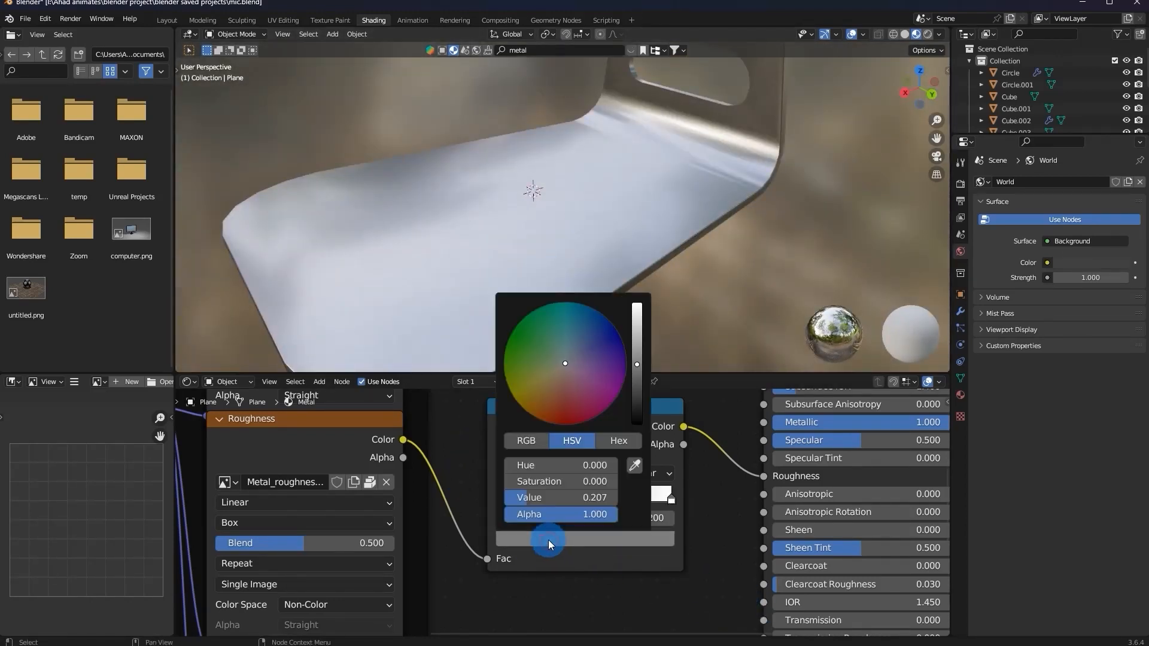
pyautogui.moveTo(557, 497); pyautogui.dragTo(583, 498)
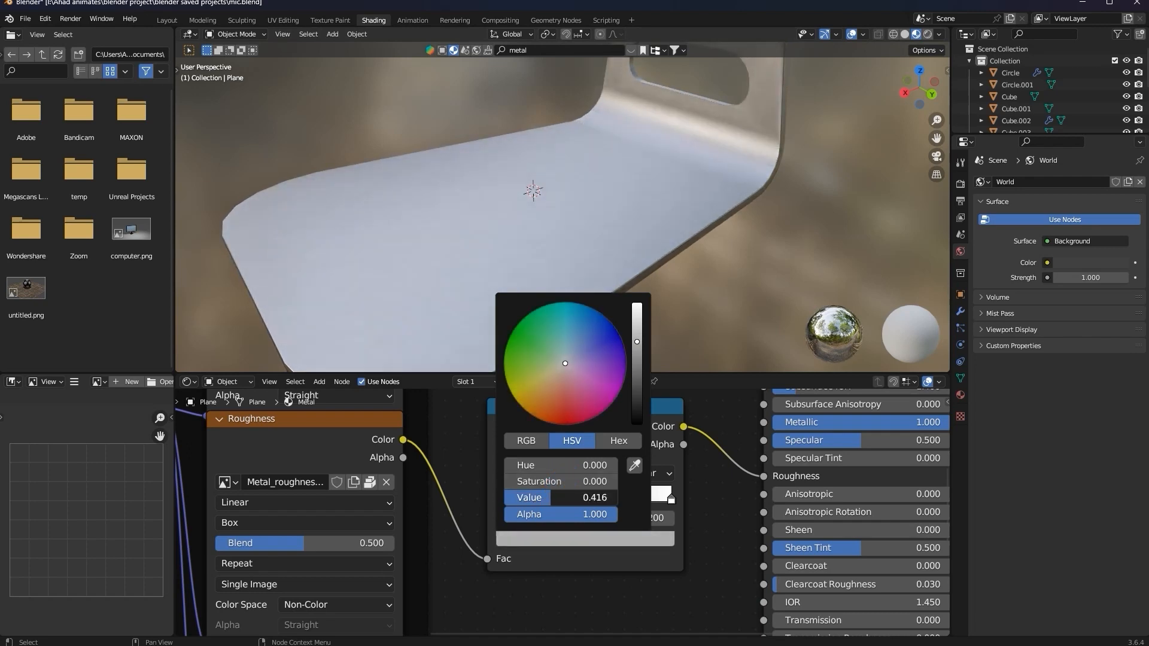
pyautogui.click(553, 498)
pyautogui.write('0.')
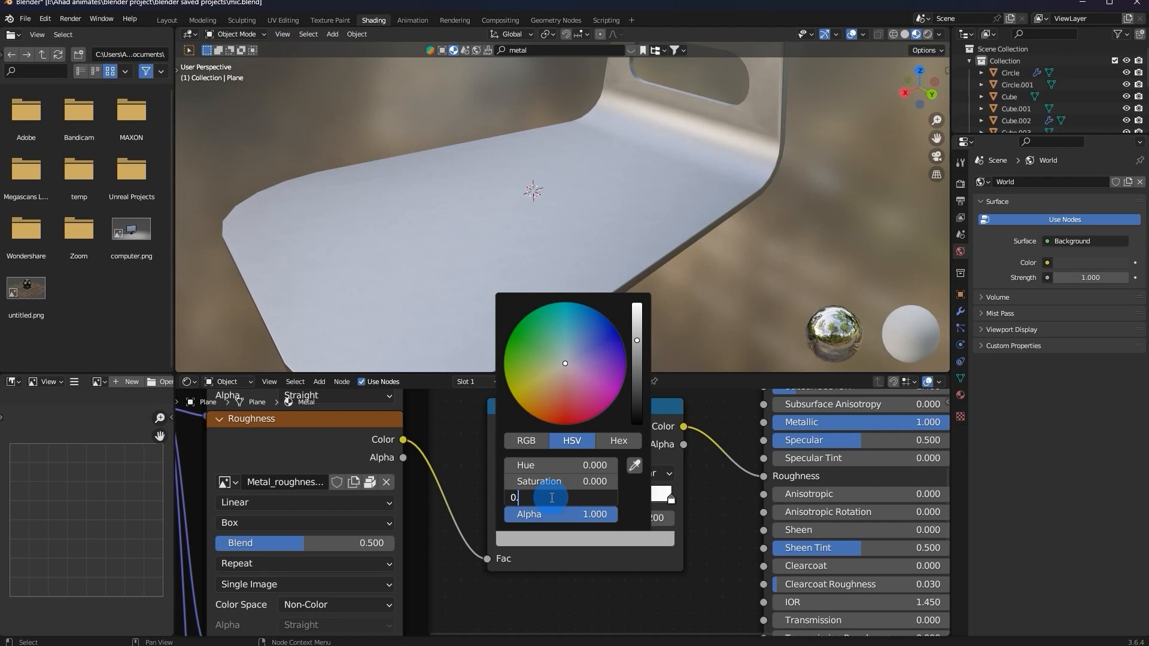
pyautogui.press('Return')
pyautogui.moveTo(579, 348); pyautogui.dragTo(757, 285, button='middle')
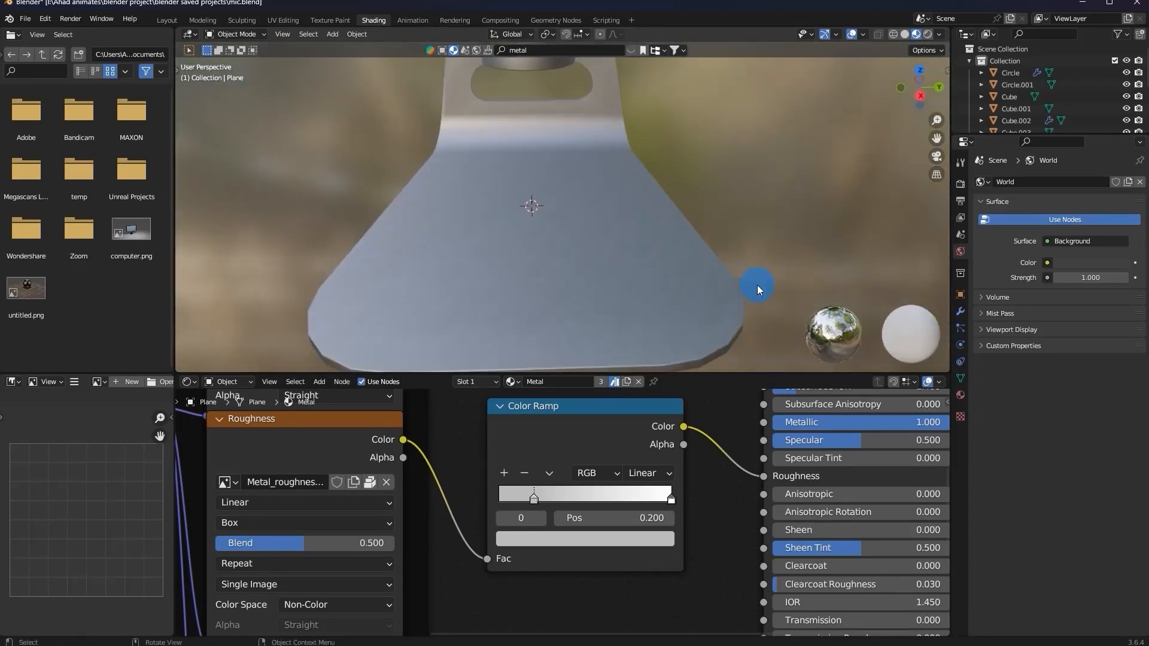
pyautogui.click(156, 20)
pyautogui.moveTo(455, 282)
pyautogui.mouseDown(button='middle')
pyautogui.moveTo(342, 378)
pyautogui.moveTo(375, 402)
pyautogui.moveTo(379, 447)
pyautogui.moveTo(637, 465)
pyautogui.moveTo(643, 507)
pyautogui.moveTo(656, 431)
pyautogui.mouseUp(button='middle')
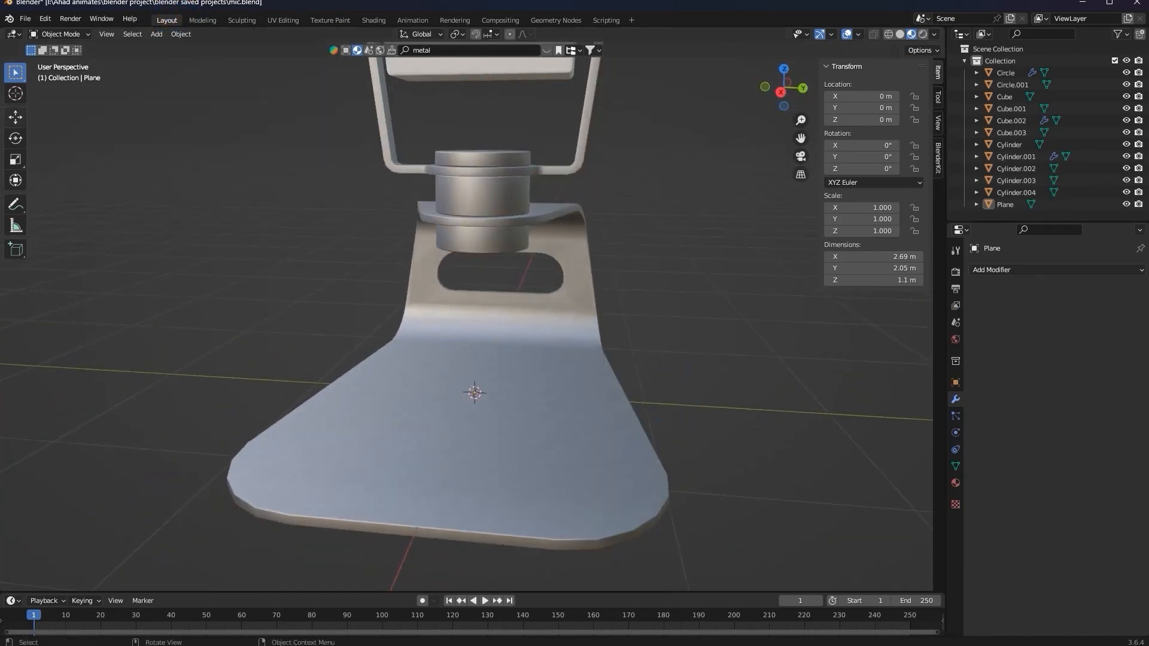
# Sketch freehand annotation strokes beside the microphone, enable Stabilize Stroke, erase the strokes and return to the selection tool.
pyautogui.click(10, 207)
pyautogui.moveTo(217, 124)
pyautogui.mouseDown()
pyautogui.moveTo(242, 241)
pyautogui.moveTo(303, 155)
pyautogui.mouseUp()
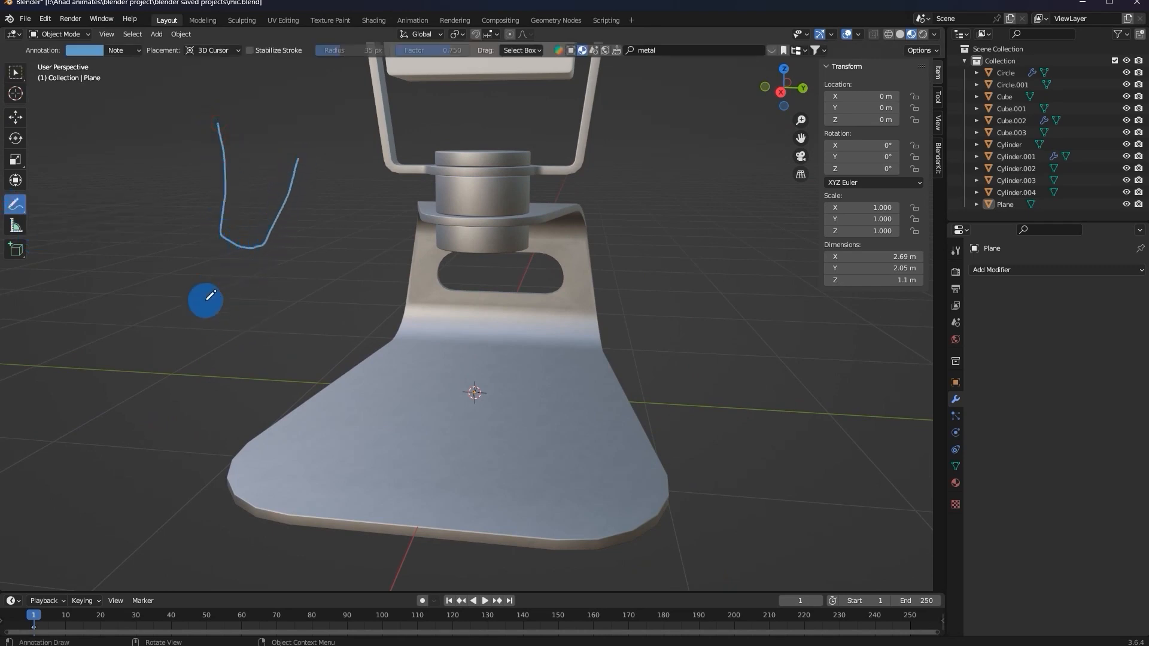
pyautogui.moveTo(140, 227)
pyautogui.mouseDown()
pyautogui.moveTo(149, 308)
pyautogui.moveTo(210, 336)
pyautogui.moveTo(211, 218)
pyautogui.mouseUp()
pyautogui.click(249, 51)
pyautogui.moveTo(226, 146)
pyautogui.keyDown('ctrl'); pyautogui.mouseDown()
pyautogui.moveTo(213, 244)
pyautogui.moveTo(192, 270)
pyautogui.moveTo(304, 131)
pyautogui.moveTo(199, 291)
pyautogui.moveTo(192, 333)
pyautogui.moveTo(210, 335)
pyautogui.moveTo(165, 357)
pyautogui.moveTo(157, 245)
pyautogui.moveTo(139, 194)
pyautogui.mouseUp(); pyautogui.keyUp('ctrl')
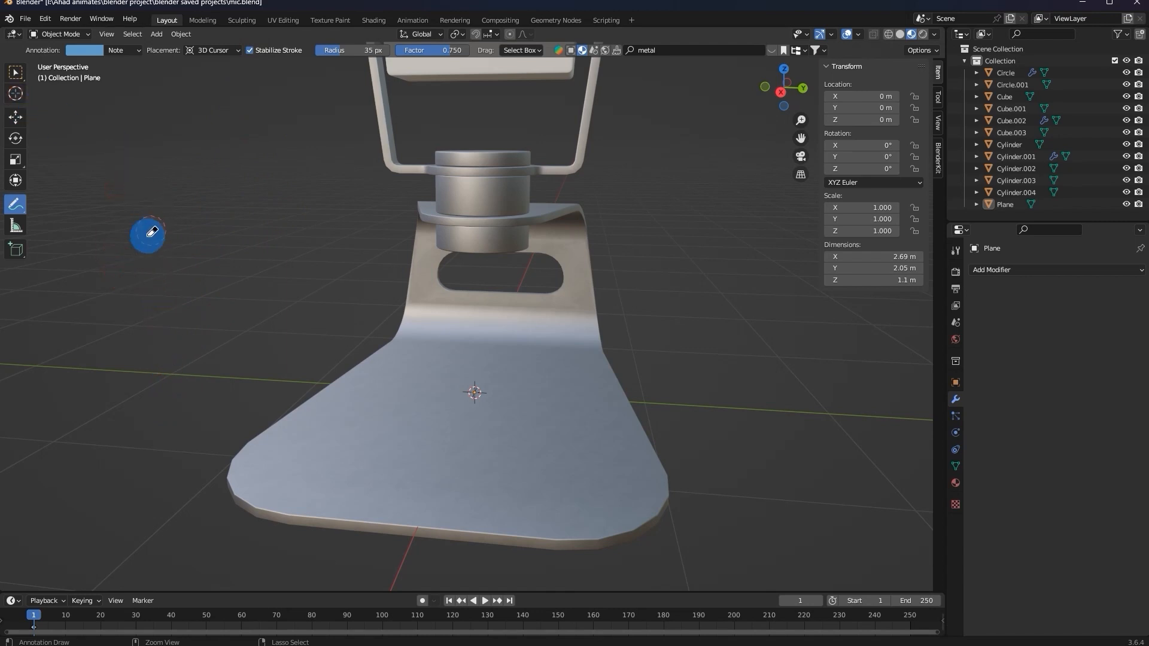
pyautogui.click(15, 74)
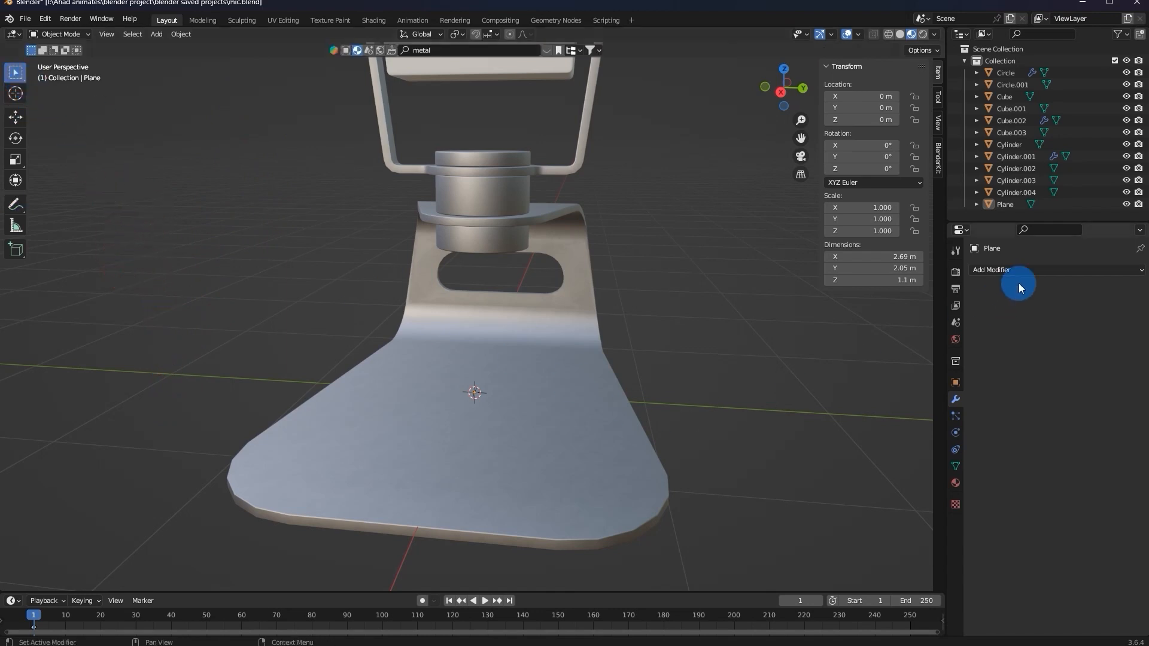
# Select the microphone's base plate.
pyautogui.click(1025, 267)
pyautogui.click(1016, 271)
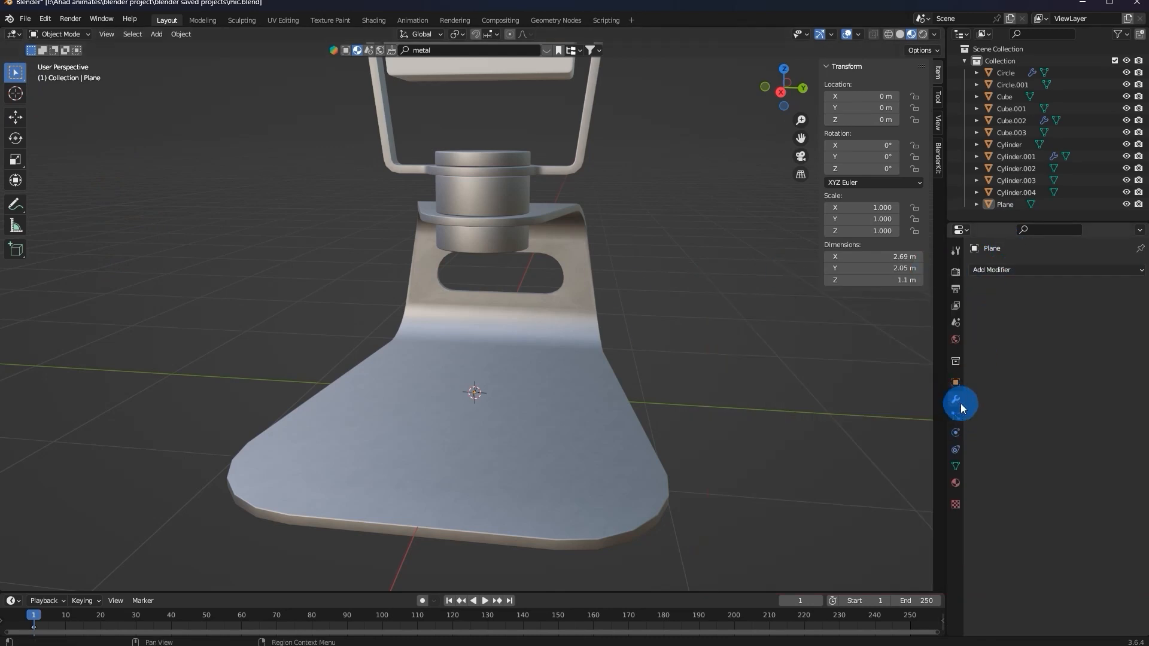
pyautogui.click(474, 424)
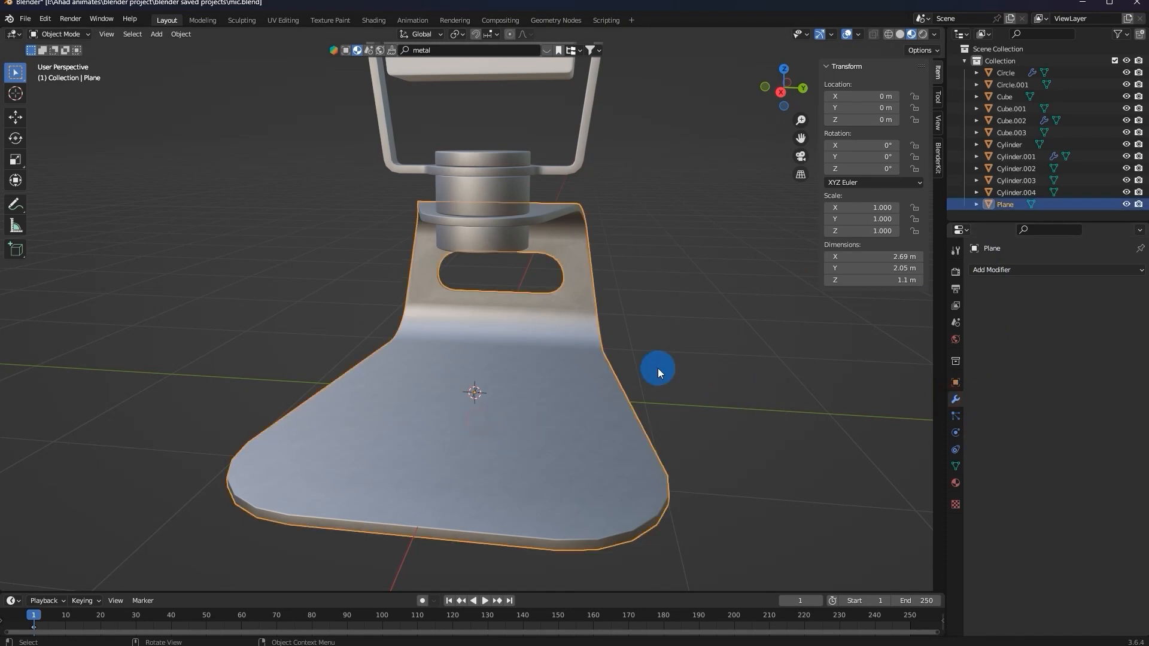
# Add a Subdivision Surface modifier to the base plate and check the surface around its slot.
pyautogui.click(991, 270)
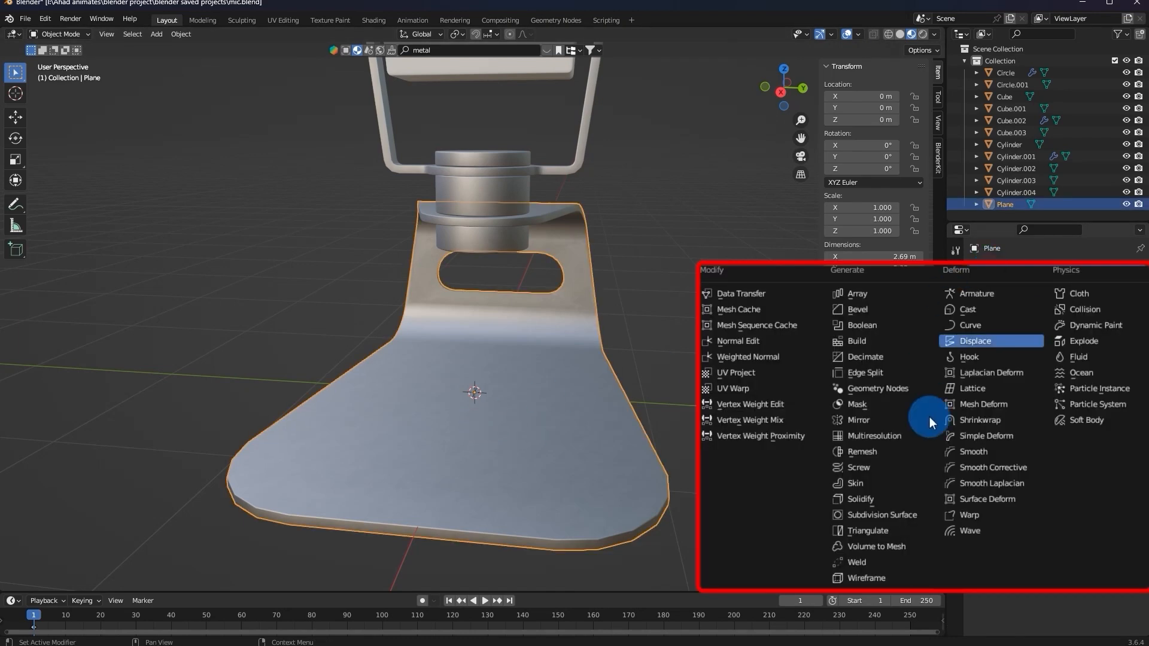
pyautogui.click(904, 519)
pyautogui.scroll(2, 440, 337)
pyautogui.moveTo(439, 337); pyautogui.dragTo(820, 487, button='middle')
pyautogui.moveTo(580, 323); pyautogui.dragTo(761, 308, button='middle')
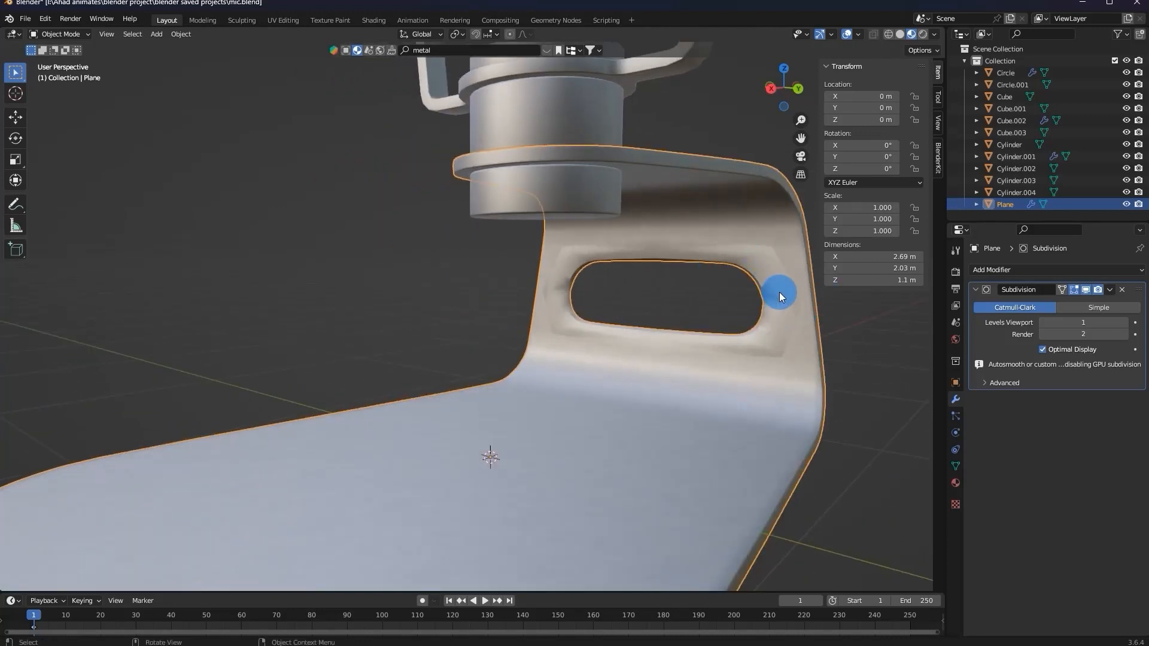
pyautogui.scroll(-4, 670, 361)
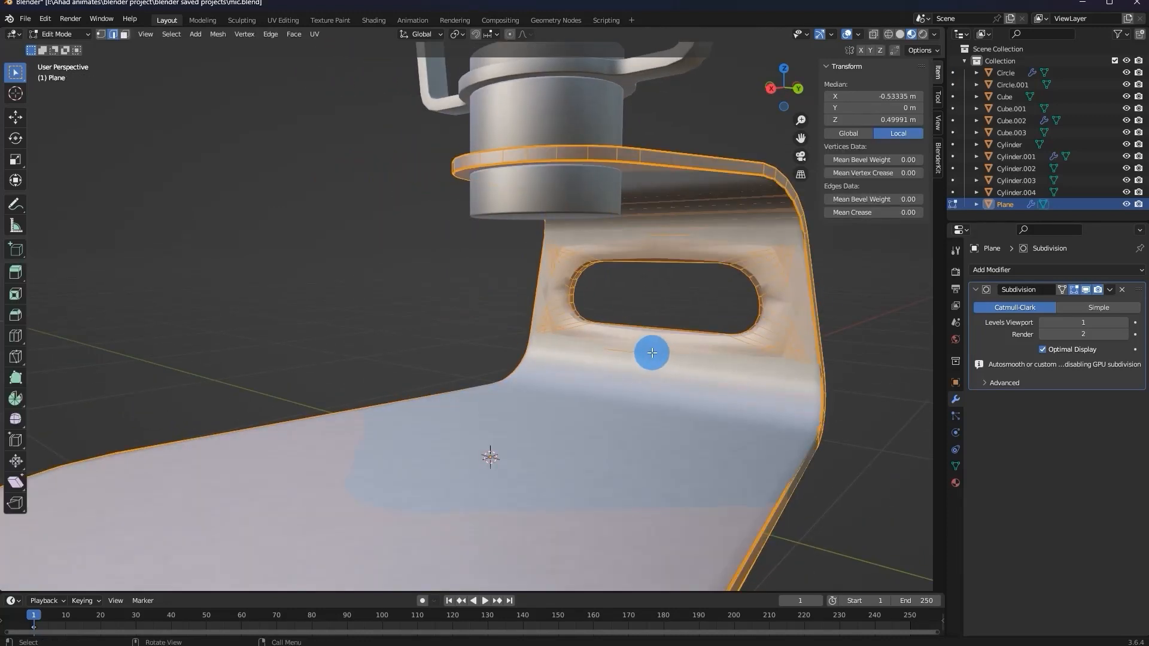
# Examine the base plate's mesh topology around the rounded slot in Edit Mode.
pyautogui.press('Tab')
pyautogui.scroll(6, 731, 239)
pyautogui.scroll(1, 731, 238)
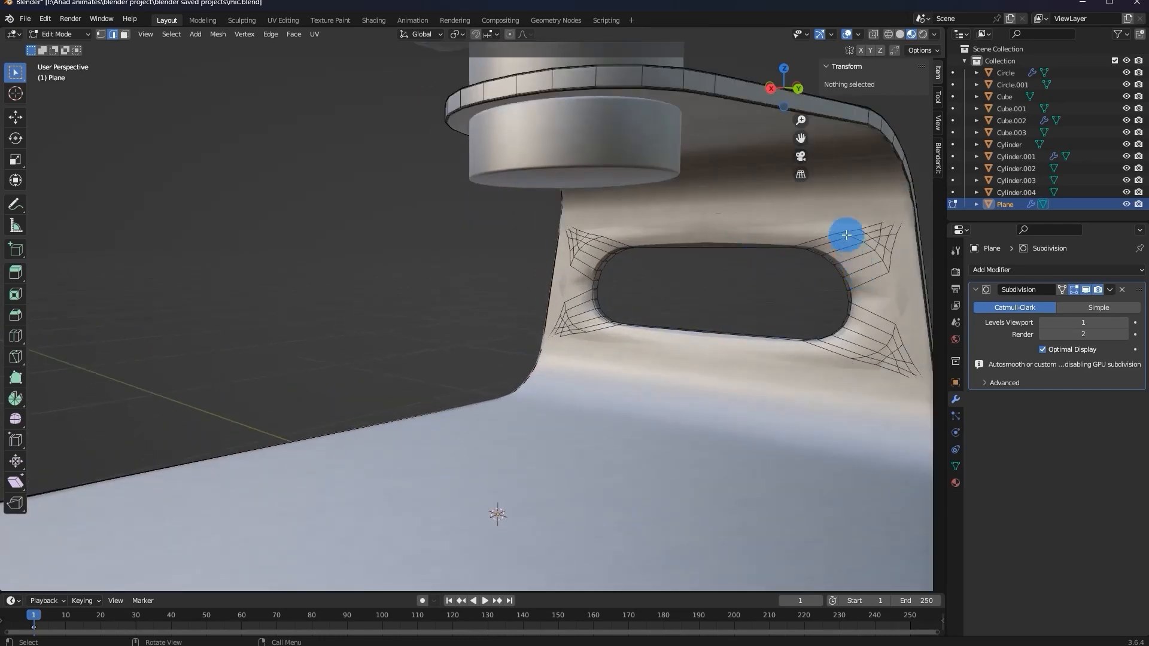
pyautogui.press('Tab')
pyautogui.press('Tab')
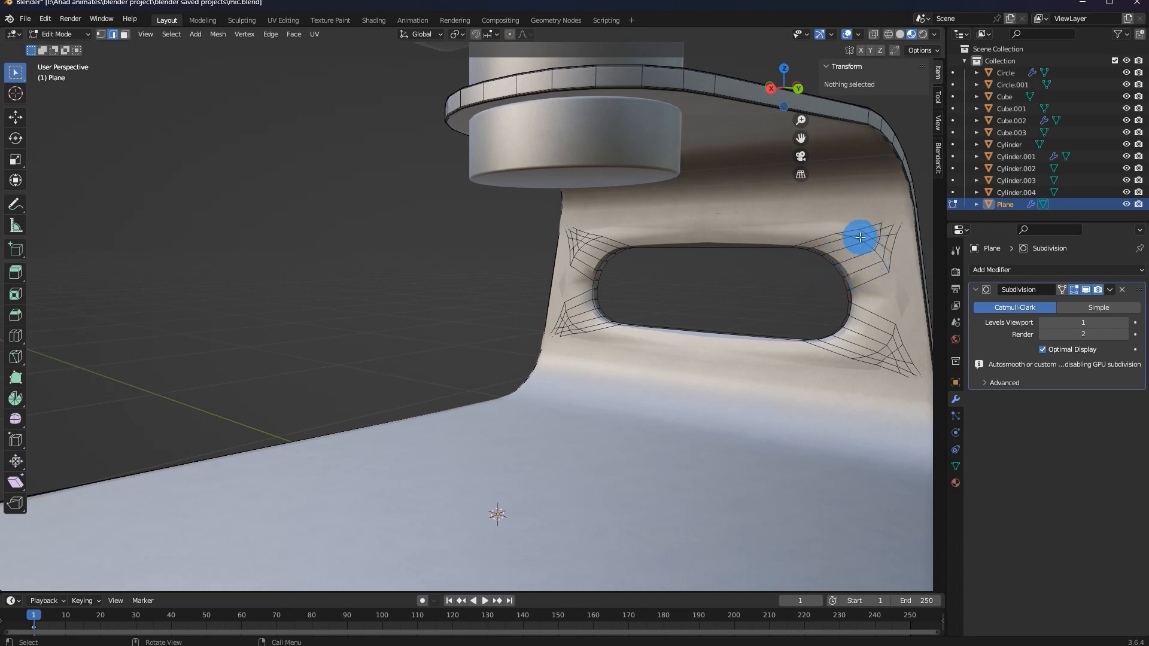
pyautogui.moveTo(688, 320); pyautogui.dragTo(583, 379, button='middle')
pyautogui.scroll(-4, 550, 415)
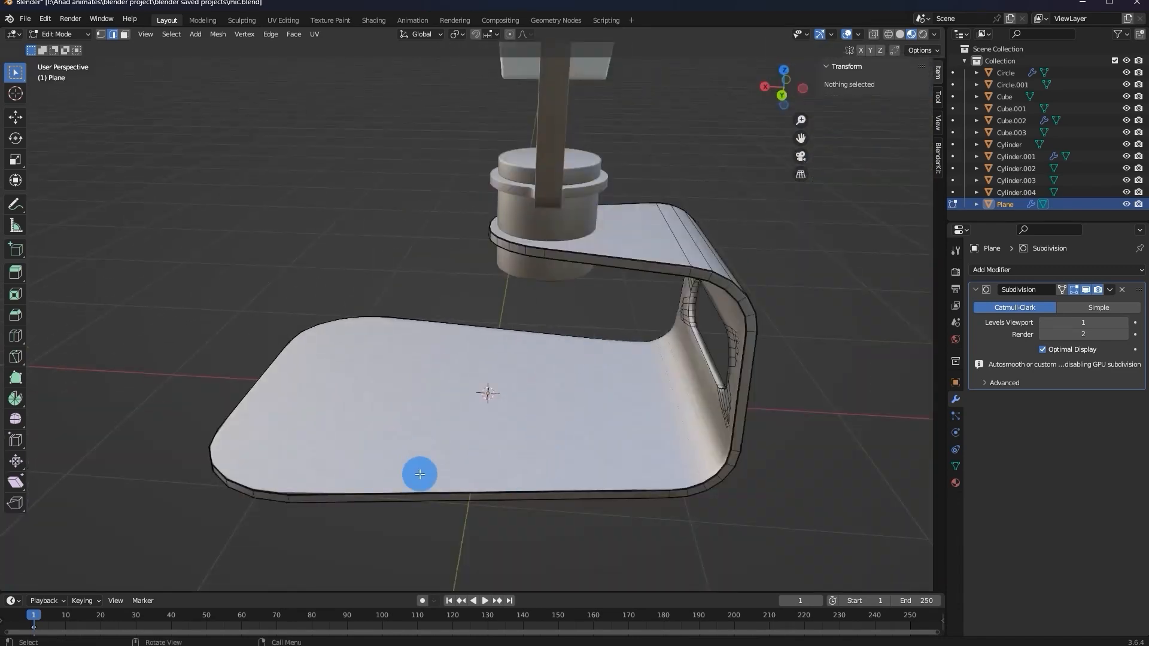
# Add a mesh plane at the origin and open it for editing.
pyautogui.press('Tab')
pyautogui.hotkey('shift', 'a')
pyautogui.moveTo(331, 296)
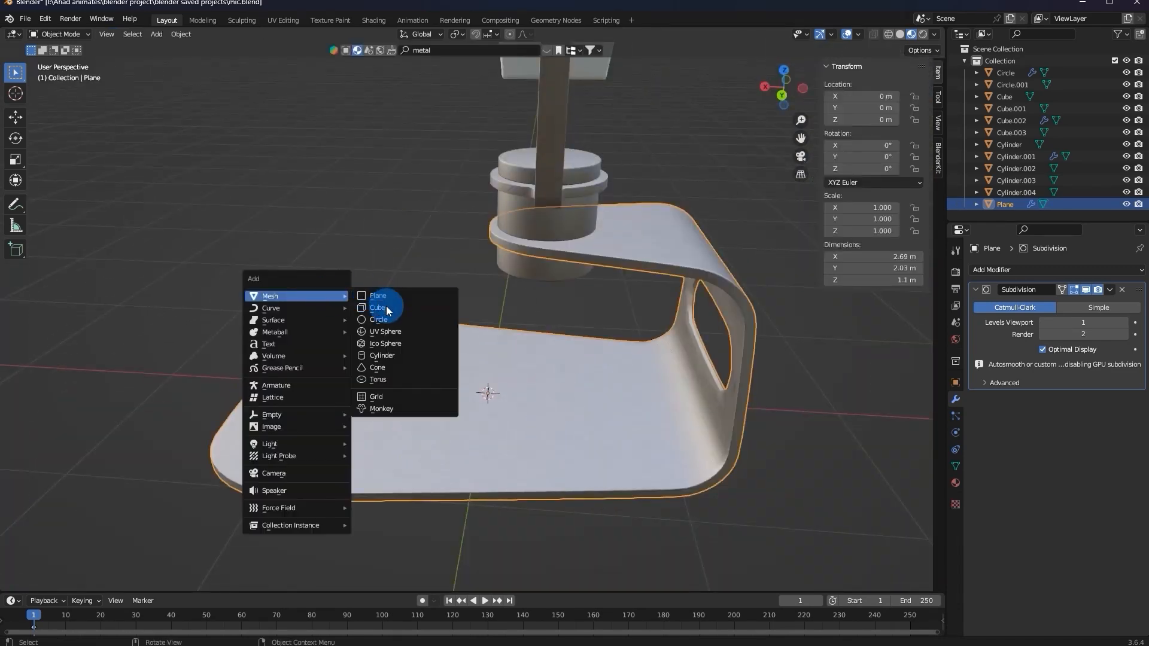
pyautogui.click(376, 296)
pyautogui.moveTo(591, 334); pyautogui.dragTo(692, 426, button='middle')
pyautogui.press('Tab')
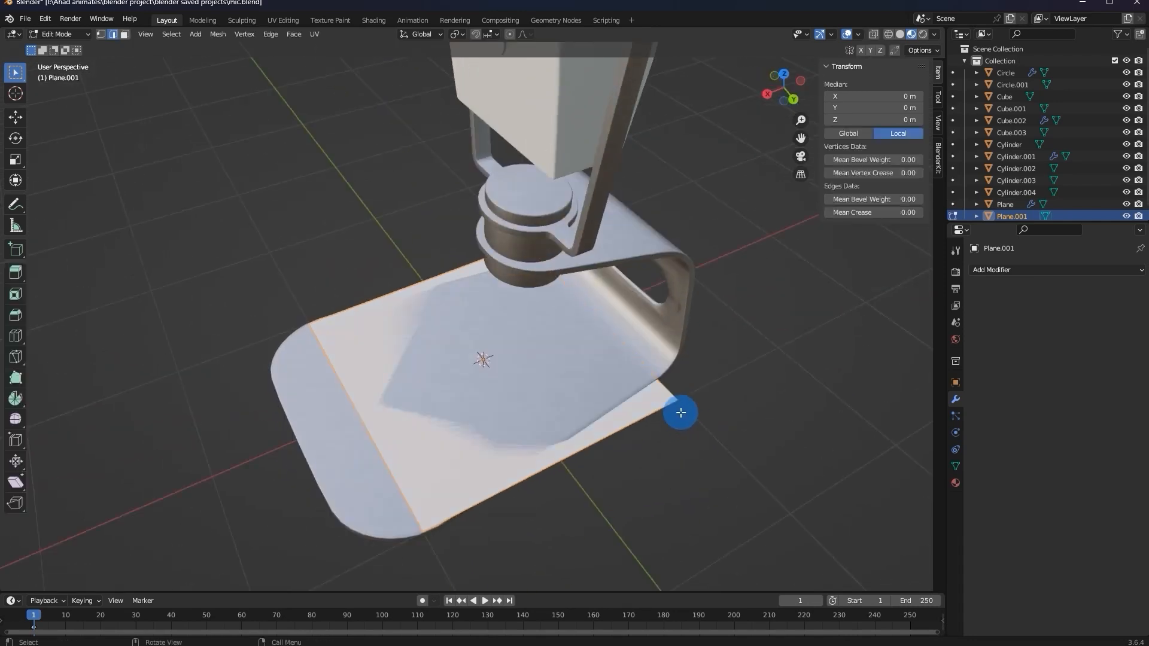
# Extrude the new plane's corner vertex beside the bracket upward by about 1 m.
pyautogui.click(687, 400)
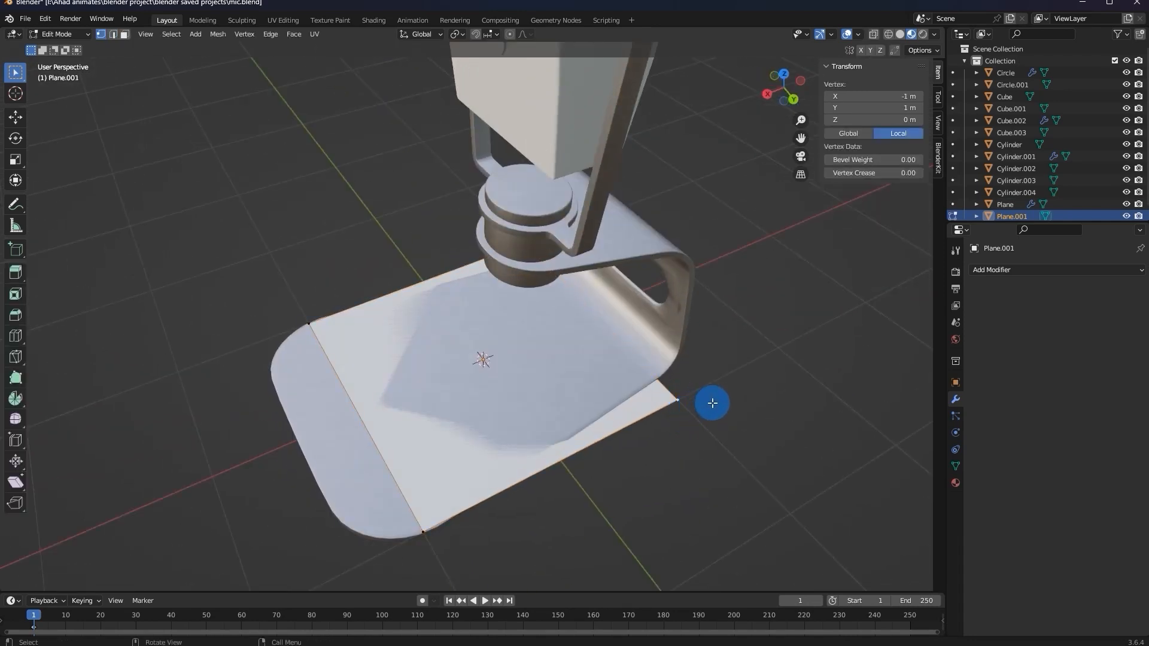
pyautogui.press('g')
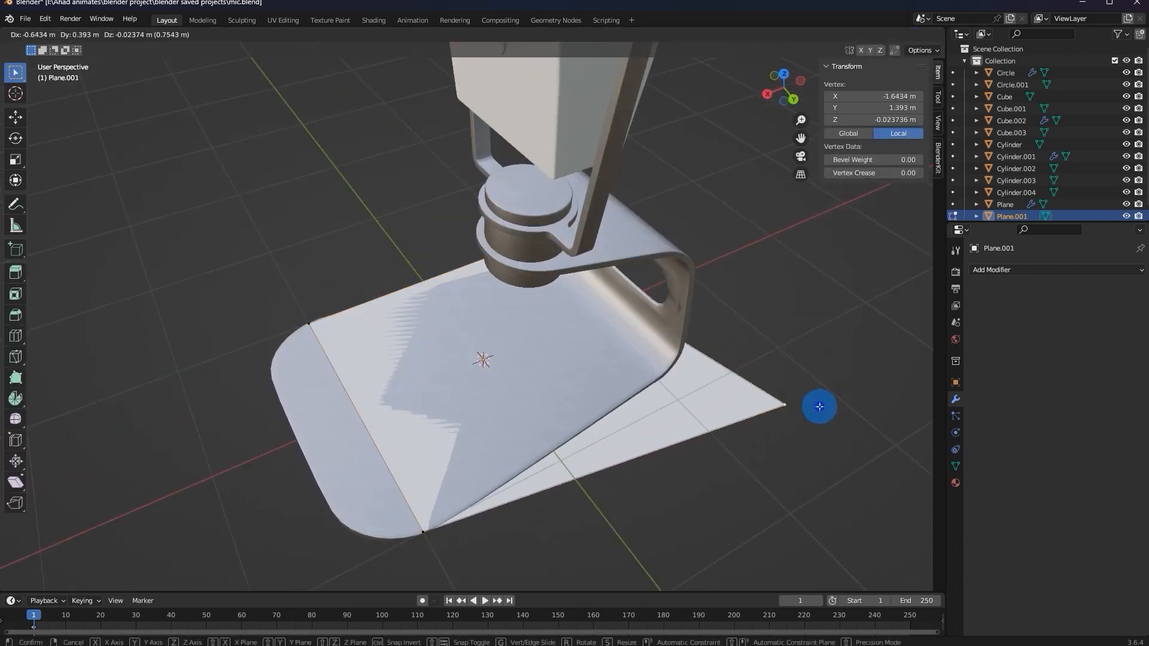
pyautogui.rightClick(820, 407)
pyautogui.moveTo(702, 346); pyautogui.dragTo(691, 321, button='middle')
pyautogui.press('e')
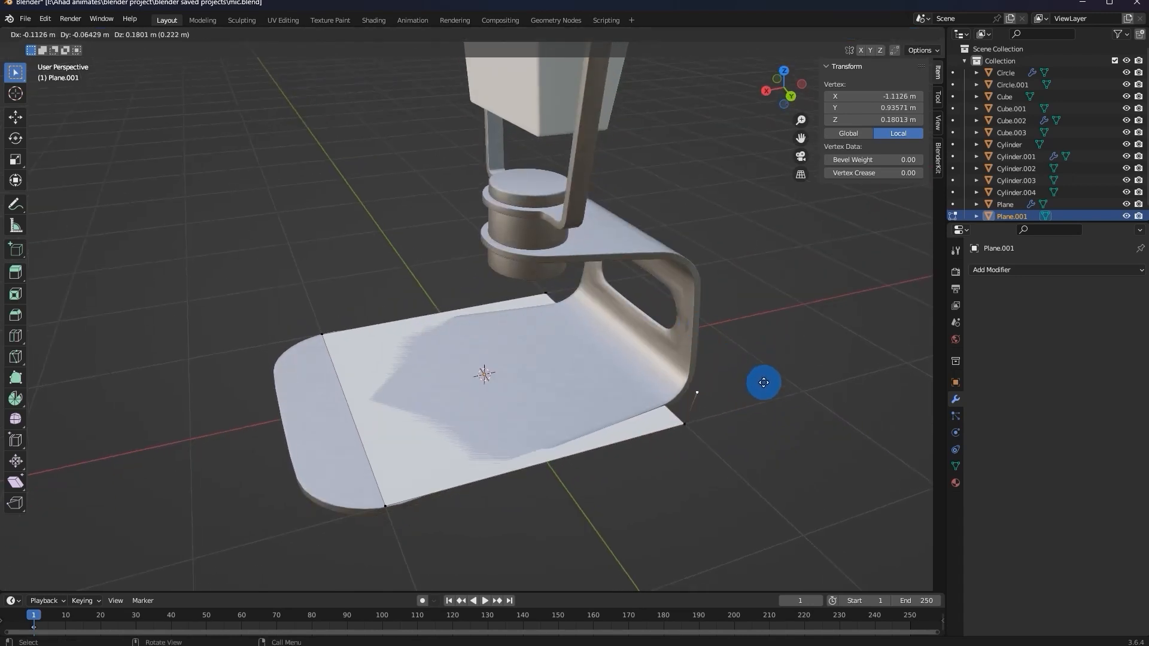
pyautogui.rightClick(862, 206)
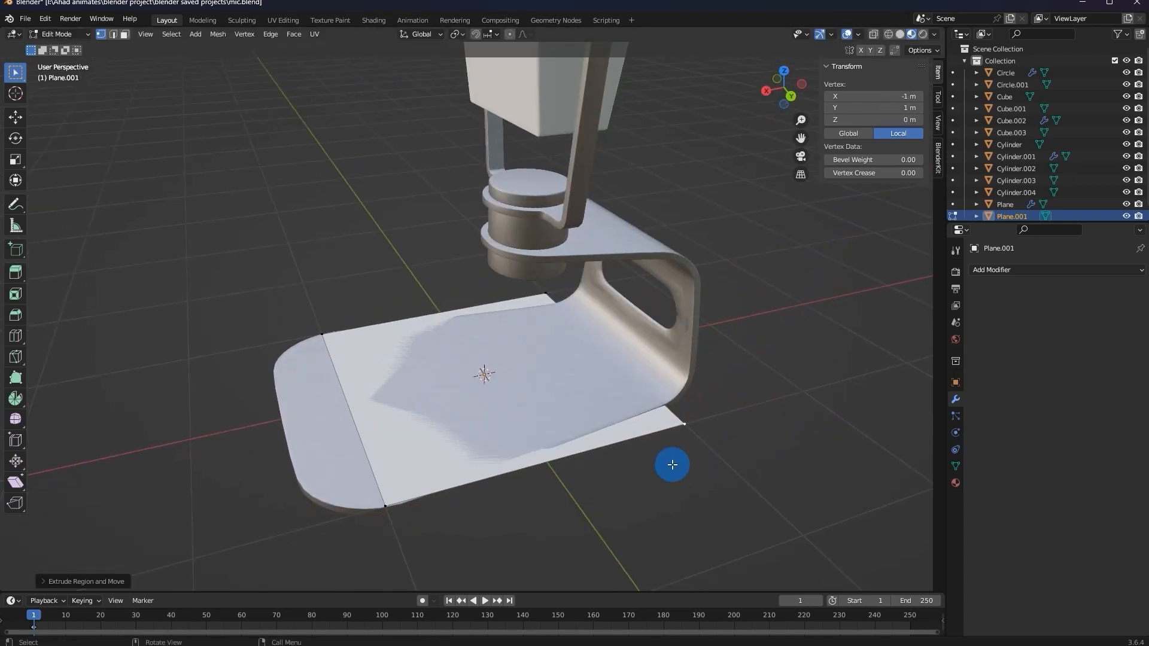
pyautogui.press('e')
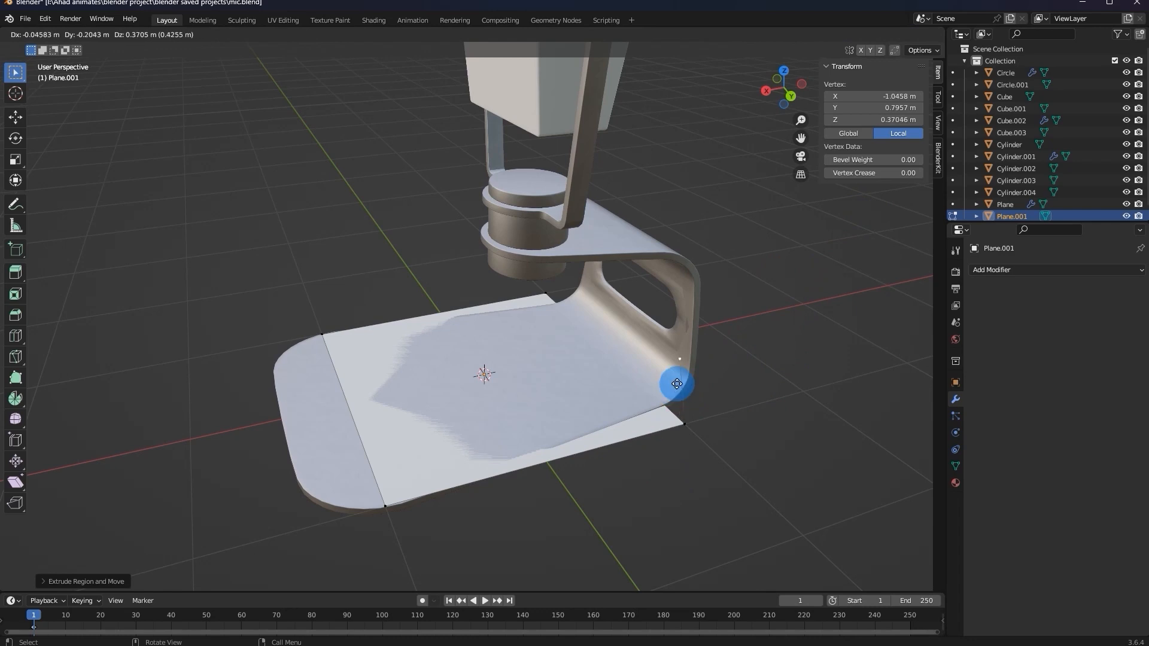
pyautogui.click(702, 300)
pyautogui.keyDown('shift'); pyautogui.moveTo(602, 429); pyautogui.dragTo(479, 349, button='middle'); pyautogui.keyUp('shift')
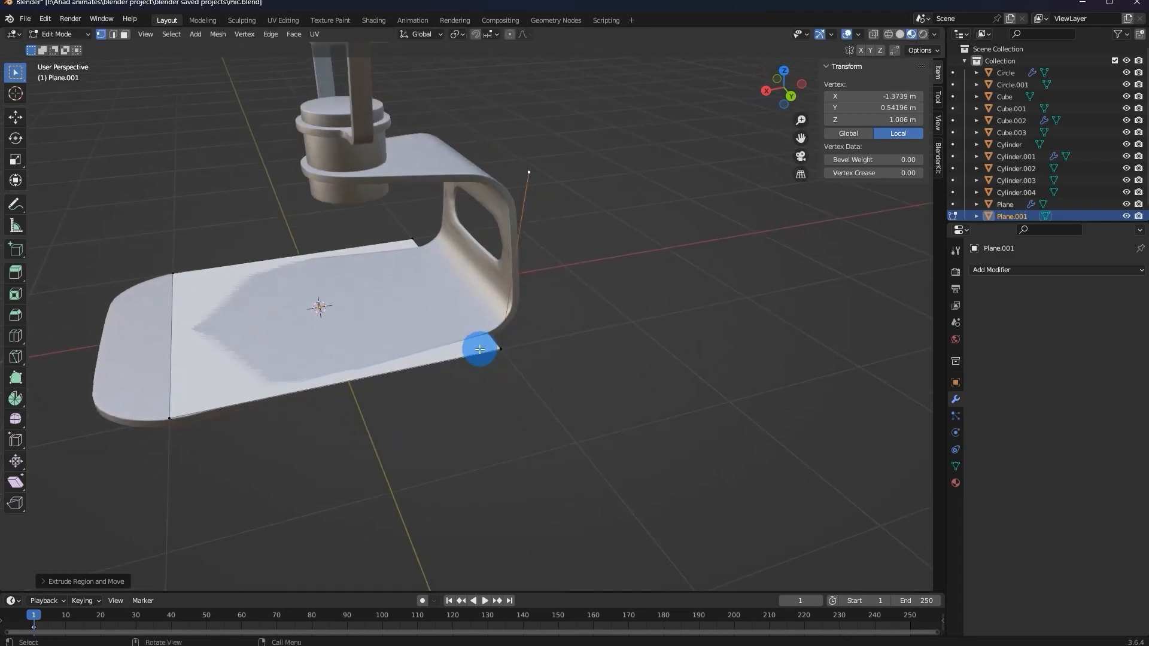
# Try moving the overlapping vertices at the plane's corner apart, and undo the moves.
pyautogui.scroll(5, 479, 431)
pyautogui.click(580, 426)
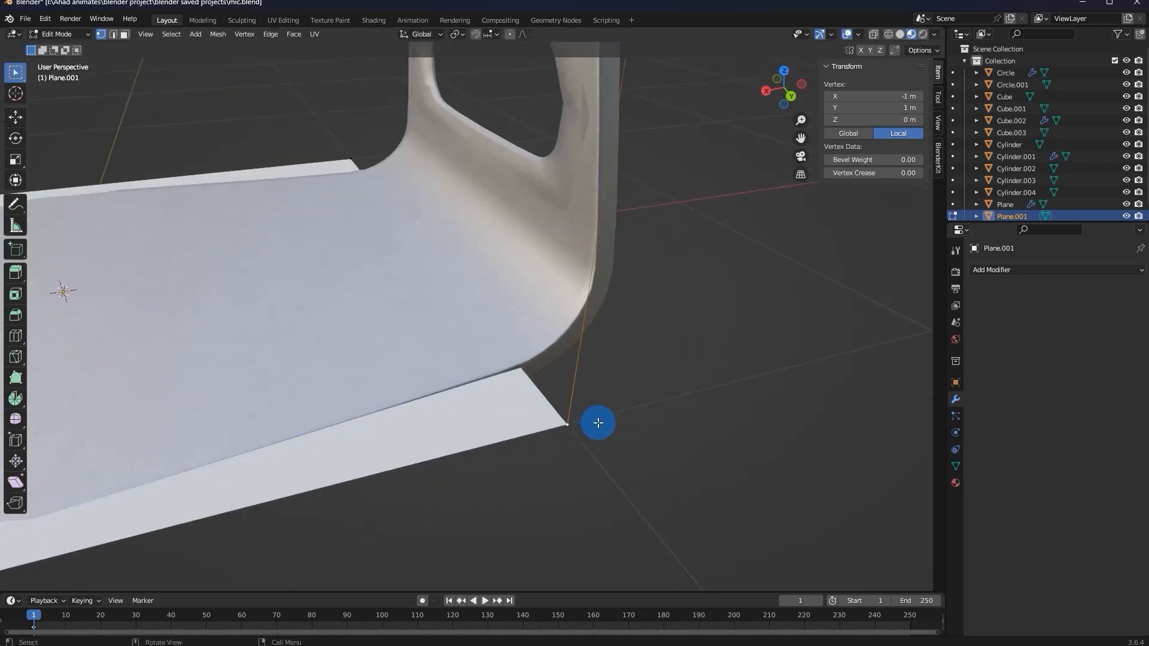
pyautogui.press('g')
pyautogui.click(627, 412)
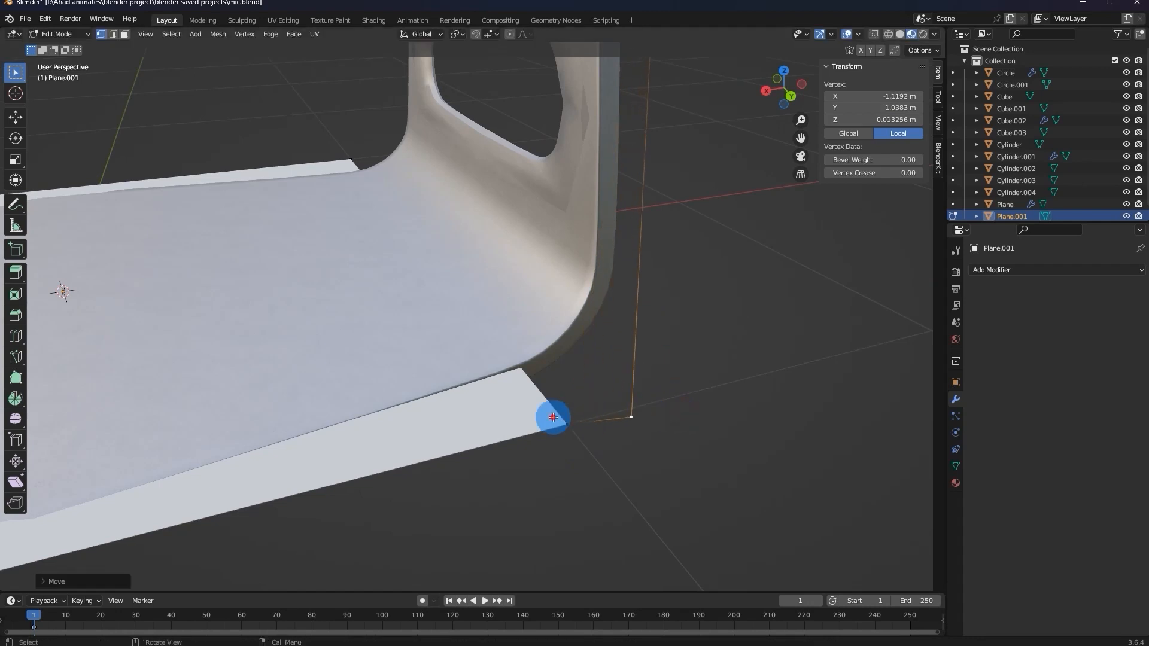
pyautogui.click(553, 417)
pyautogui.press('g')
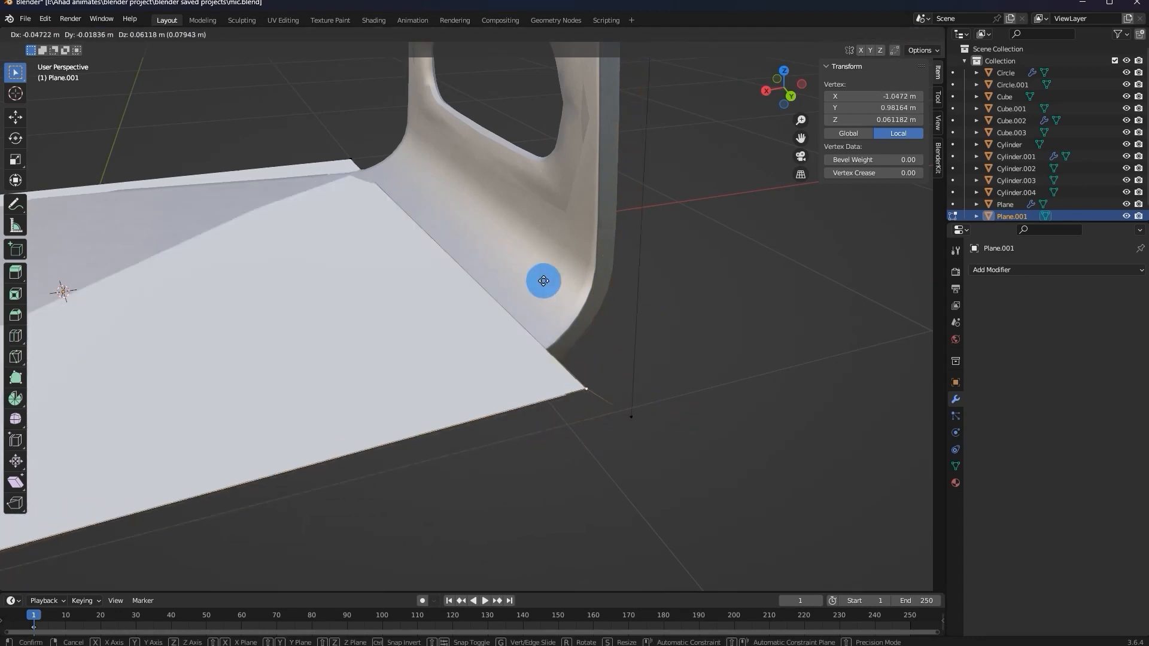
pyautogui.click(506, 300)
pyautogui.click(715, 417)
pyautogui.keyDown('ctrl'); pyautogui.click(715, 416); pyautogui.keyUp('ctrl')
# Leave Edit Mode, delete the added plane and select the base plate again.
pyautogui.press('Tab')
pyautogui.scroll(-3, 585, 408)
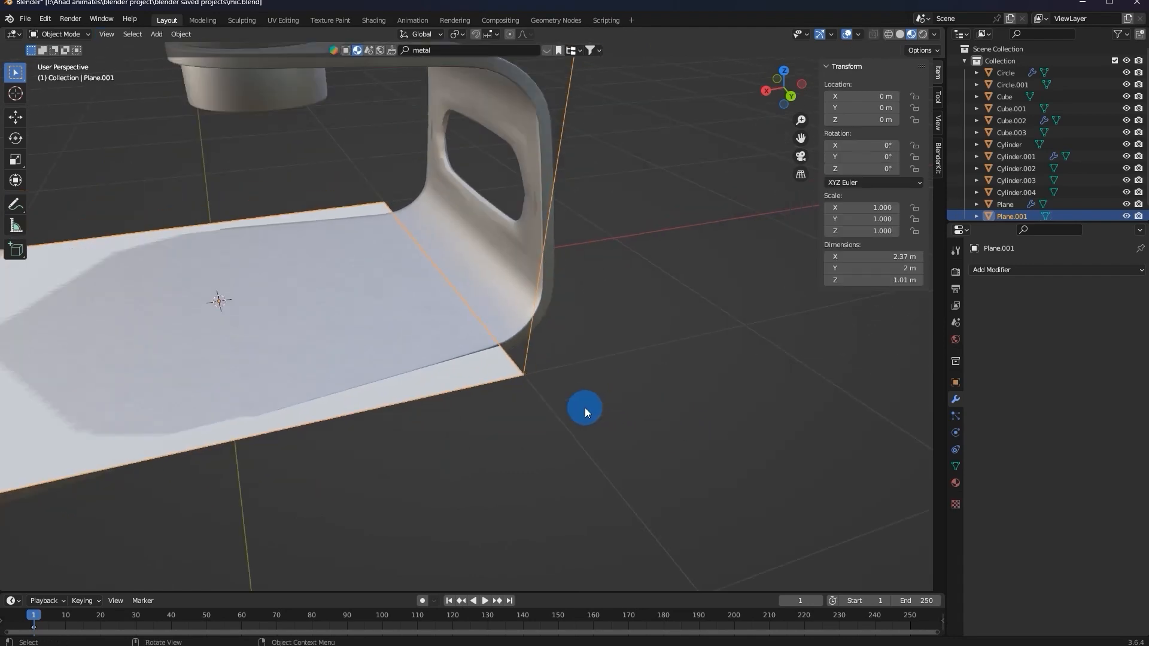
pyautogui.press('Delete')
pyautogui.scroll(-2, 397, 264)
pyautogui.click(396, 264)
# Open the base plate's mesh for editing in the right orthographic view, framed on the slot.
pyautogui.scroll(2, 418, 242)
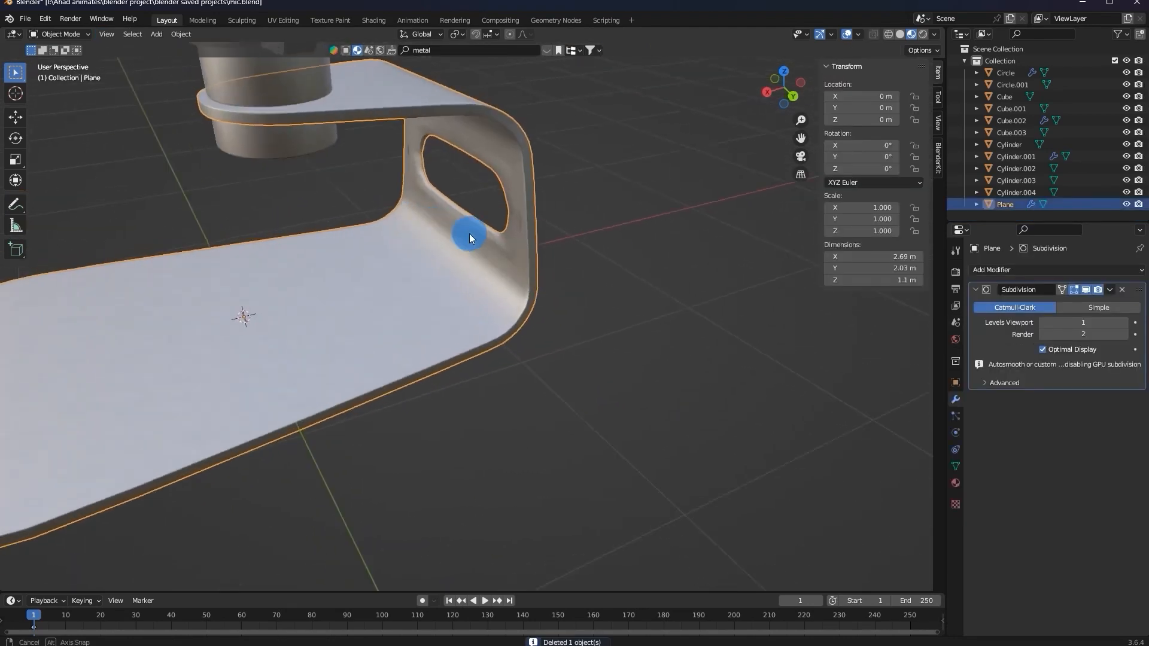
pyautogui.moveTo(462, 232); pyautogui.dragTo(522, 220, button='middle')
pyautogui.scroll(2, 503, 103)
pyautogui.press('KP_Decimal')
pyautogui.scroll(6, 786, 100)
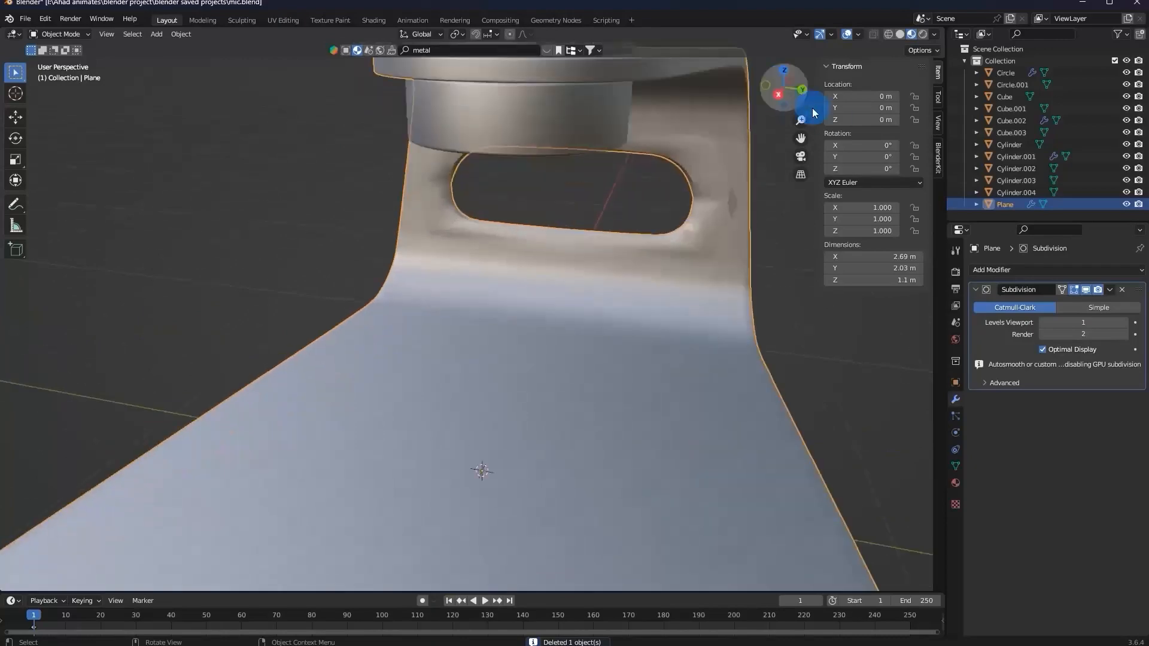
pyautogui.keyDown('shift'); pyautogui.moveTo(778, 194); pyautogui.dragTo(664, 455, button='middle'); pyautogui.keyUp('shift')
pyautogui.moveTo(664, 455); pyautogui.dragTo(623, 470, button='middle')
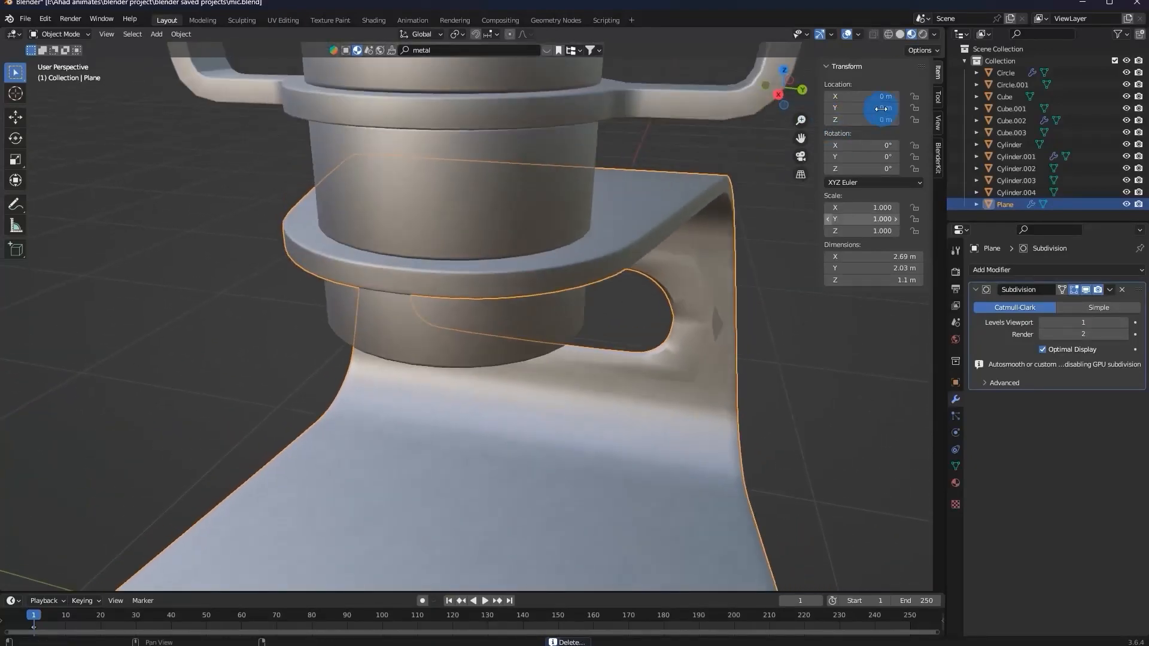
pyautogui.click(771, 96)
pyautogui.scroll(1, 514, 403)
pyautogui.keyDown('shift'); pyautogui.moveTo(569, 396); pyautogui.dragTo(621, 206, button='middle'); pyautogui.keyUp('shift')
pyautogui.scroll(-3, 611, 290)
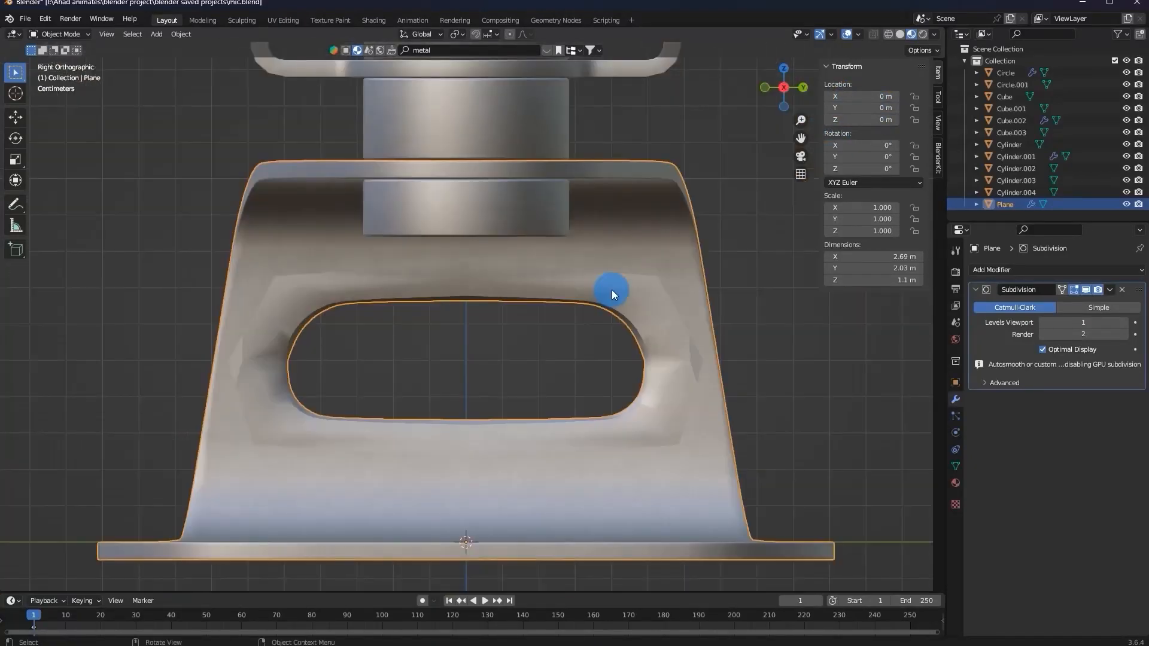
pyautogui.scroll(1, 611, 290)
pyautogui.press('Tab')
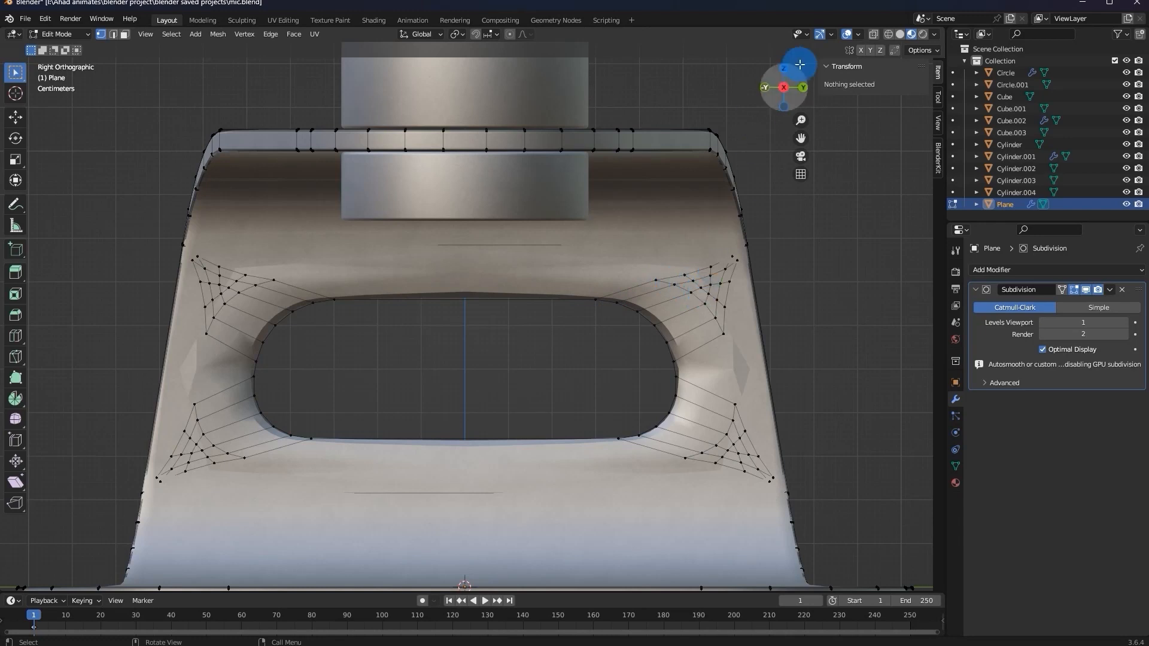
# Switch the viewport to solid shading and save the file.
pyautogui.click(890, 35)
pyautogui.click(901, 35)
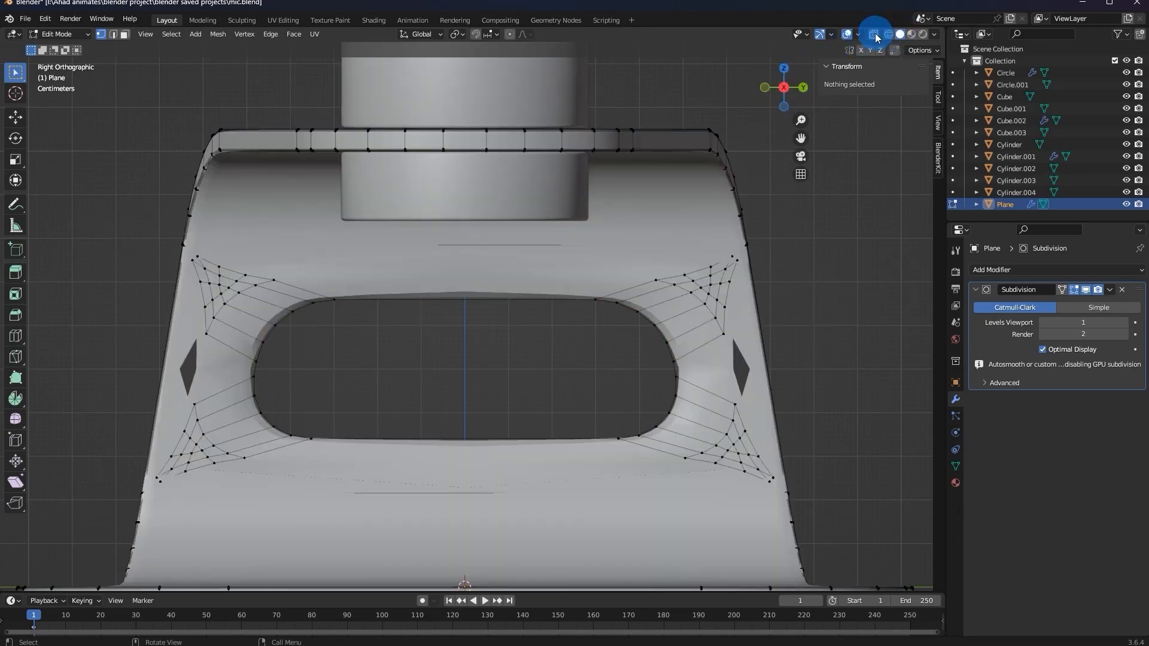
pyautogui.hotkey('ctrl', 's')
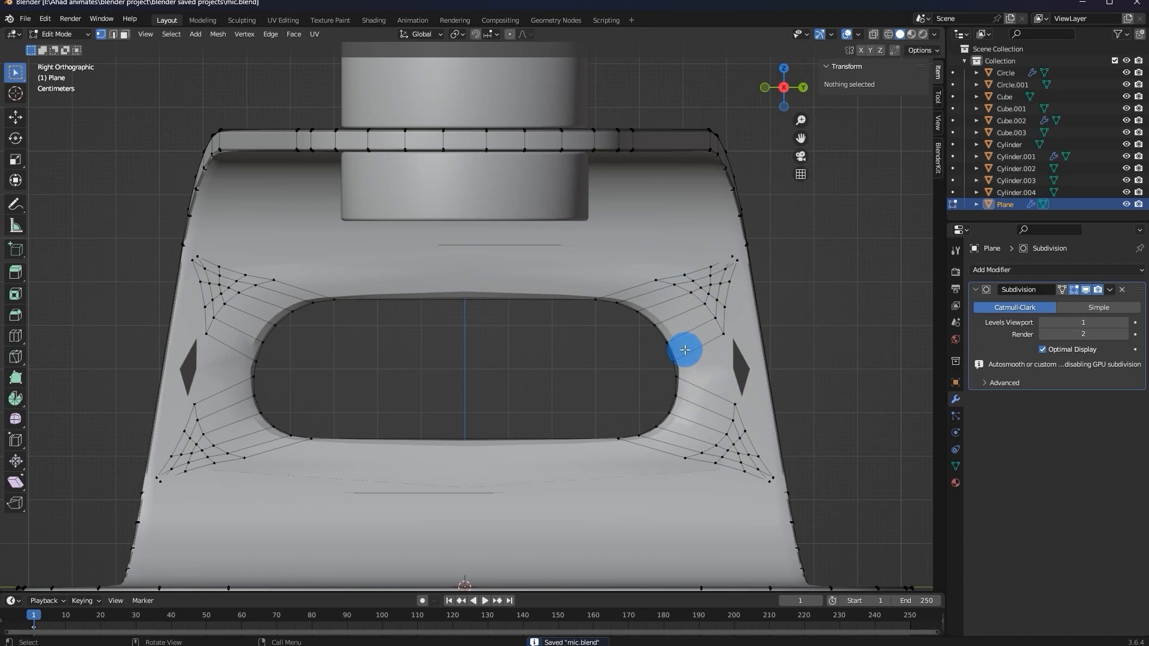
# Turn on X-ray and select both edge loops around the rim of the base plate's slot.
pyautogui.keyDown('alt'); pyautogui.click(582, 296); pyautogui.keyUp('alt')
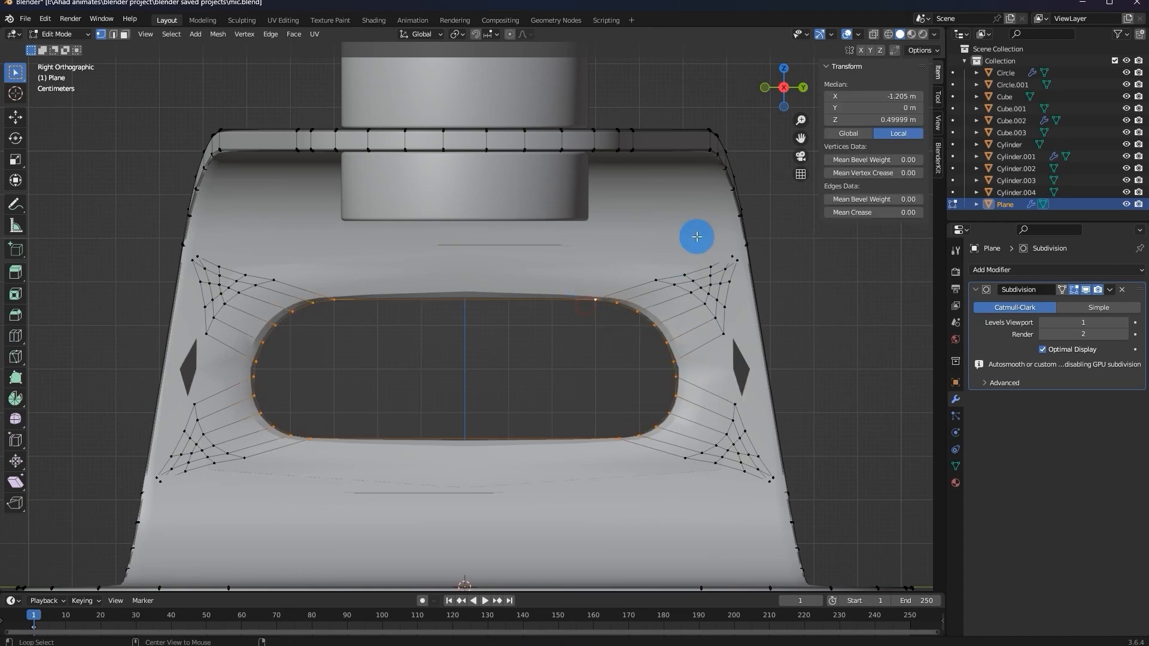
pyautogui.click(875, 34)
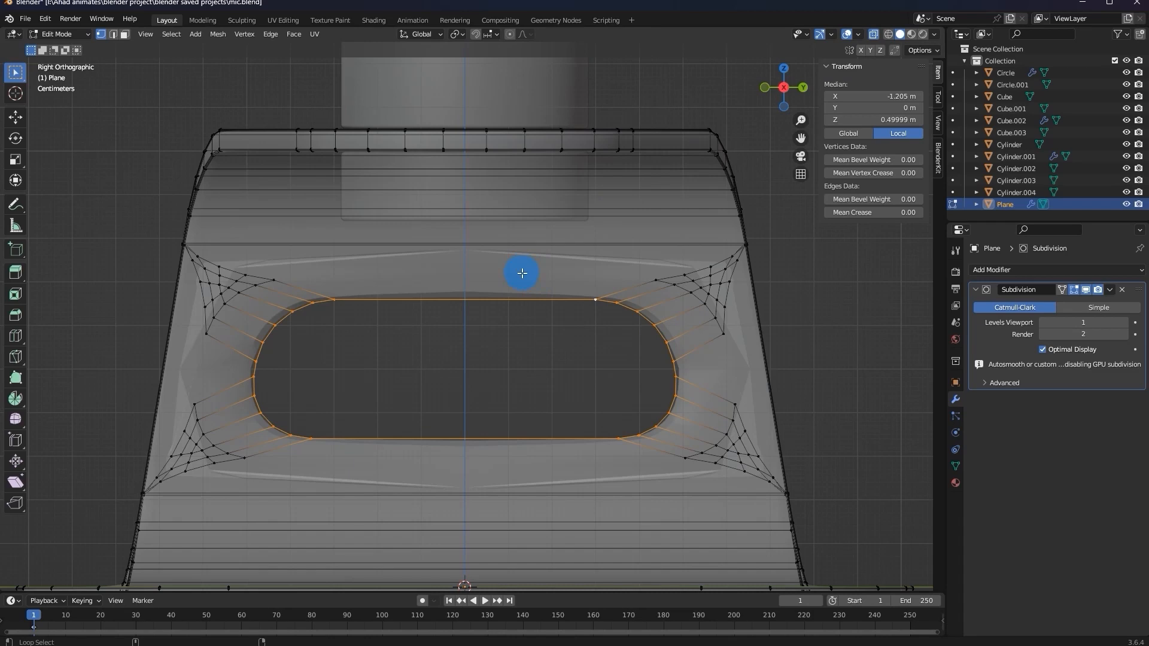
pyautogui.moveTo(556, 303); pyautogui.dragTo(425, 326, button='middle')
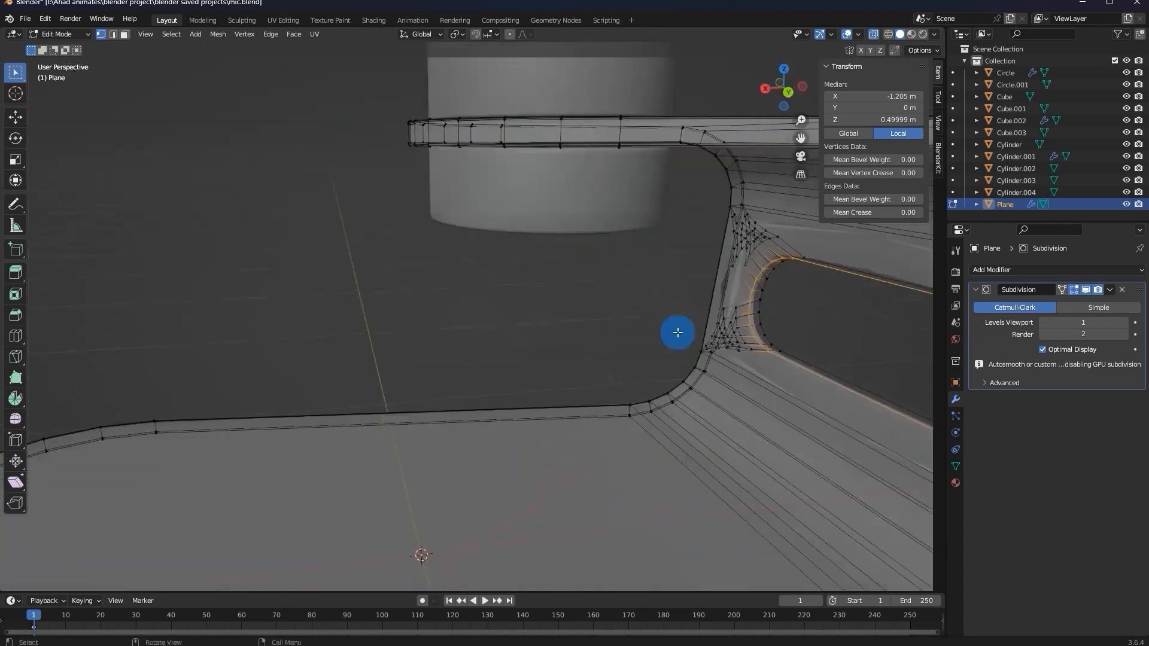
pyautogui.keyDown('alt'); pyautogui.keyDown('shift'); pyautogui.click(841, 264); pyautogui.keyUp('shift'); pyautogui.keyUp('alt')
pyautogui.press('KP_Decimal')
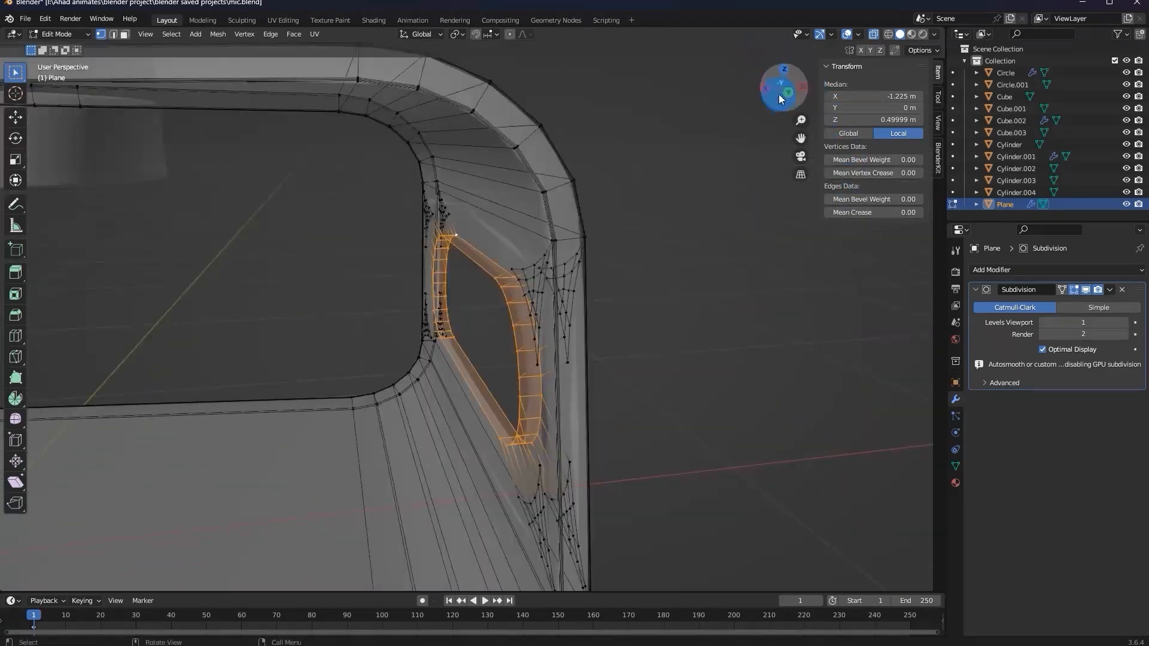
# Scale the slot's rim loops up to about 1.2 times in the right view, and check the result in material preview.
pyautogui.click(764, 92)
pyautogui.press('s')
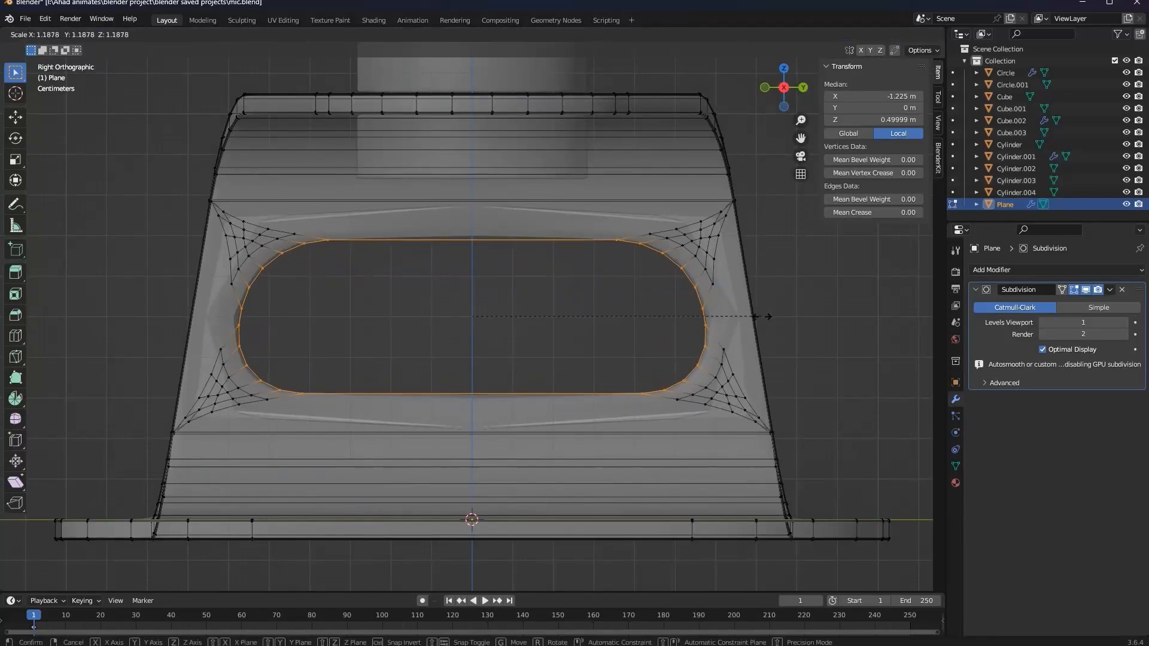
pyautogui.click(734, 190)
pyautogui.press('Tab')
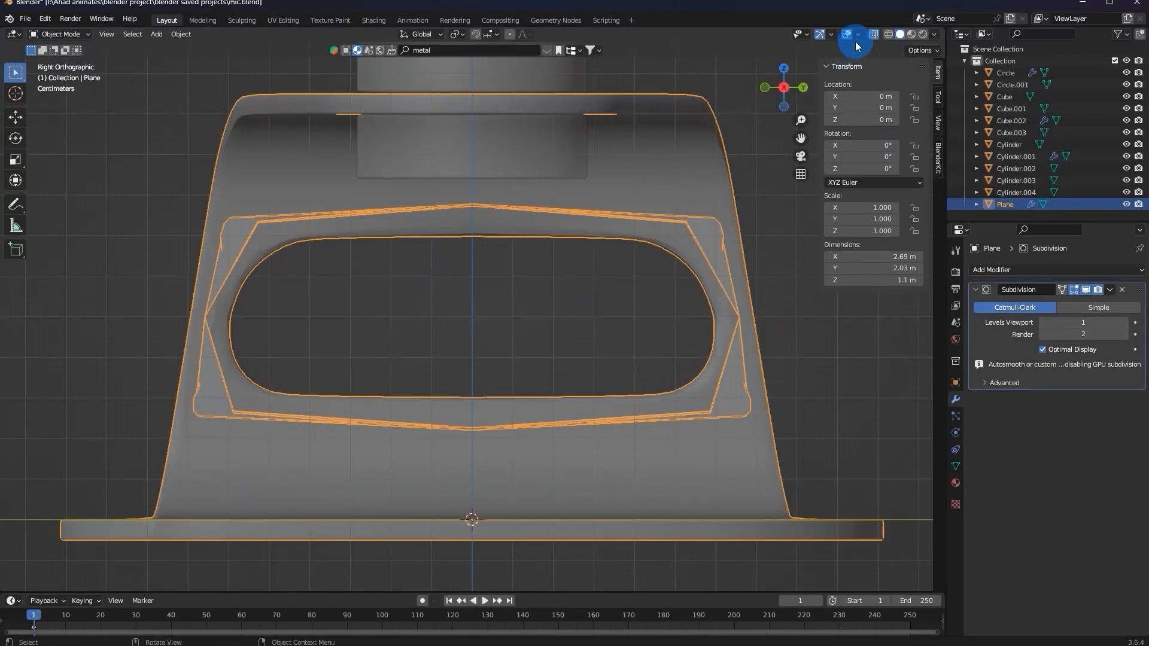
pyautogui.click(915, 34)
pyautogui.moveTo(778, 153); pyautogui.dragTo(695, 160, button='middle')
# Reopen the base plate's mesh for editing with X-ray off and solid shading, viewing the slot's rim at an angle.
pyautogui.press('Tab')
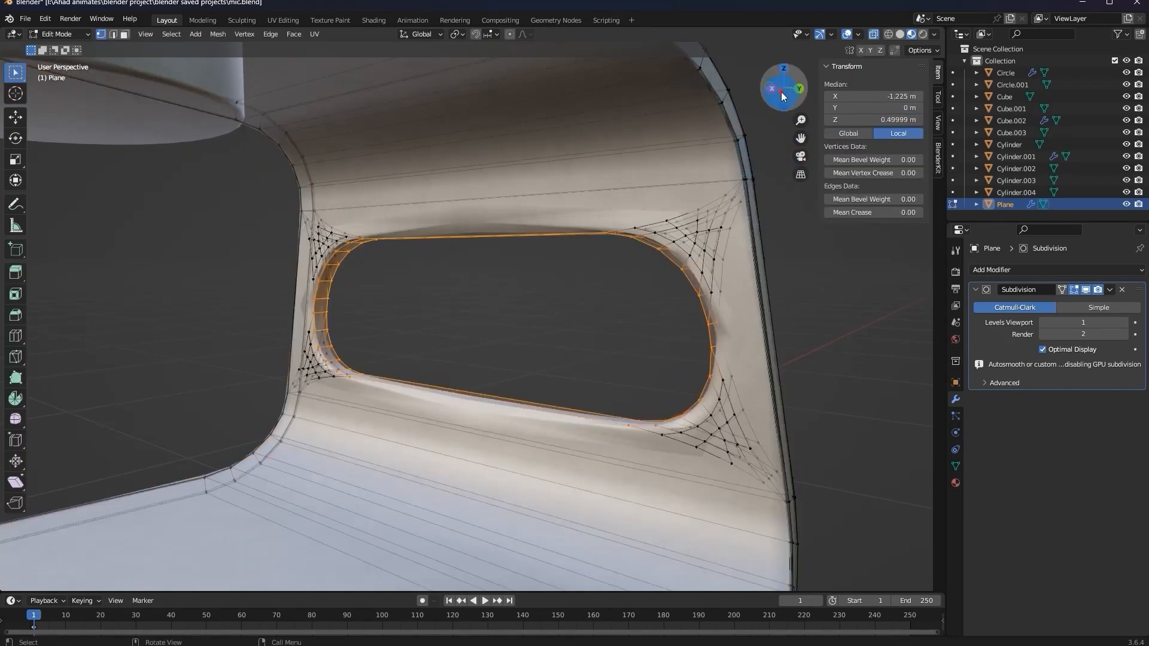
pyautogui.click(772, 88)
pyautogui.scroll(4, 670, 238)
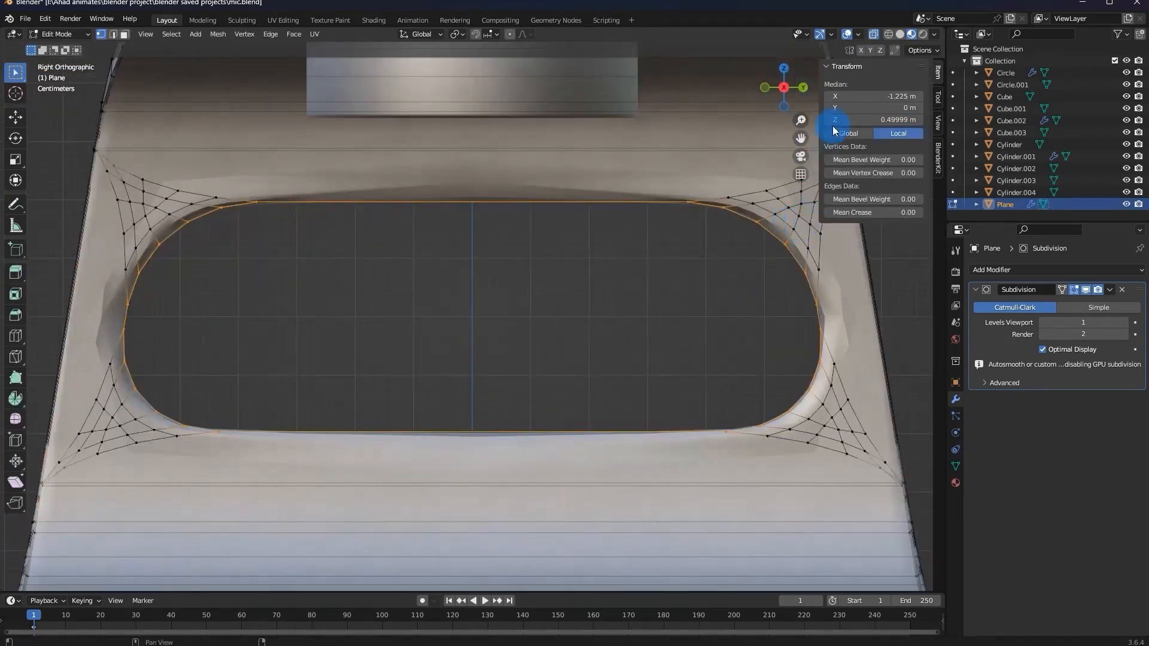
pyautogui.click(872, 34)
pyautogui.scroll(-1, 783, 207)
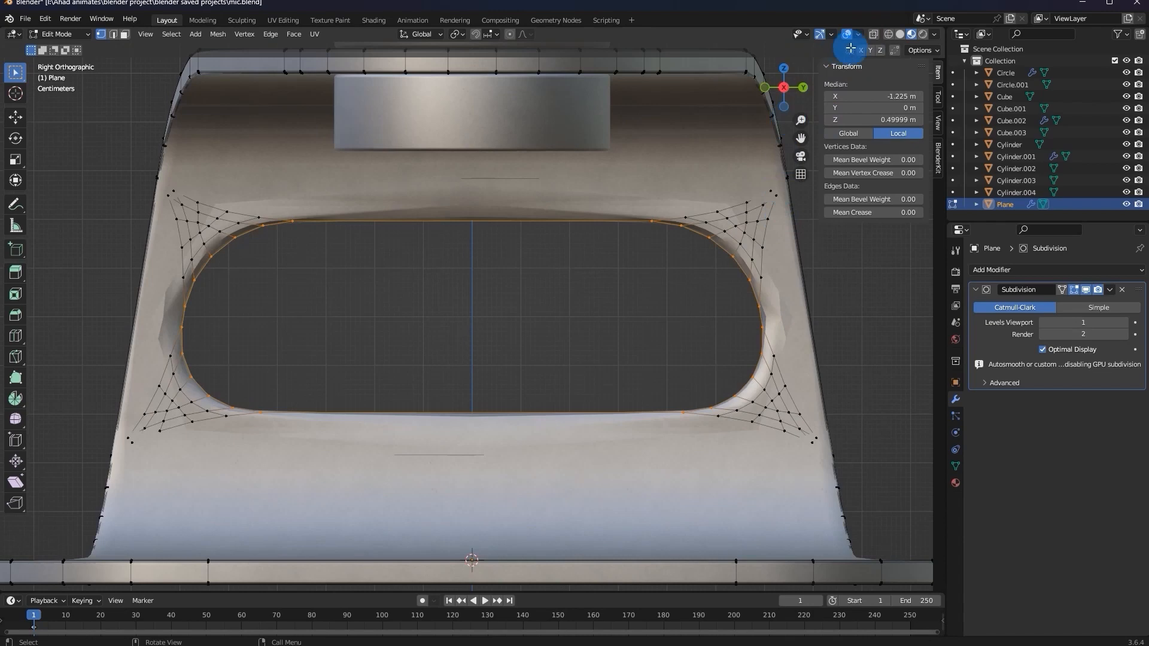
pyautogui.click(900, 34)
pyautogui.moveTo(629, 180)
pyautogui.mouseDown(button='middle')
pyautogui.moveTo(536, 200)
pyautogui.moveTo(520, 215)
pyautogui.mouseUp(button='middle')
pyautogui.hotkey('ctrl', 'z')
pyautogui.press('Tab')
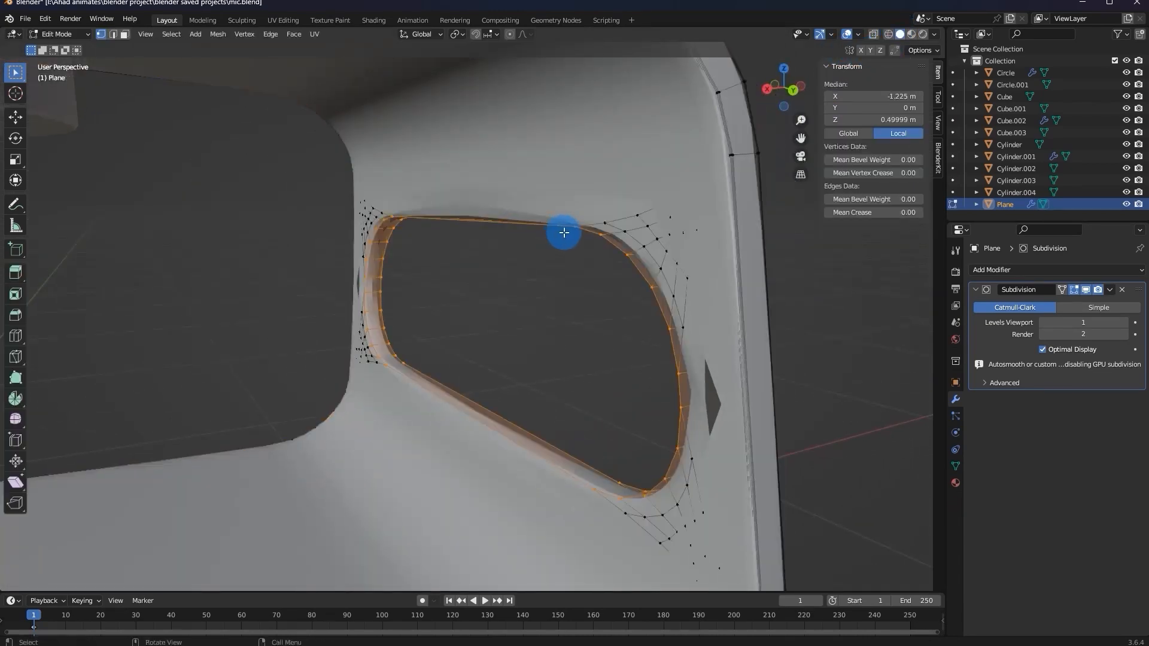
# Try deleting the vertices of both edge loops around the rim of the base plate's slot.
pyautogui.press('ctrl+KP_Add')
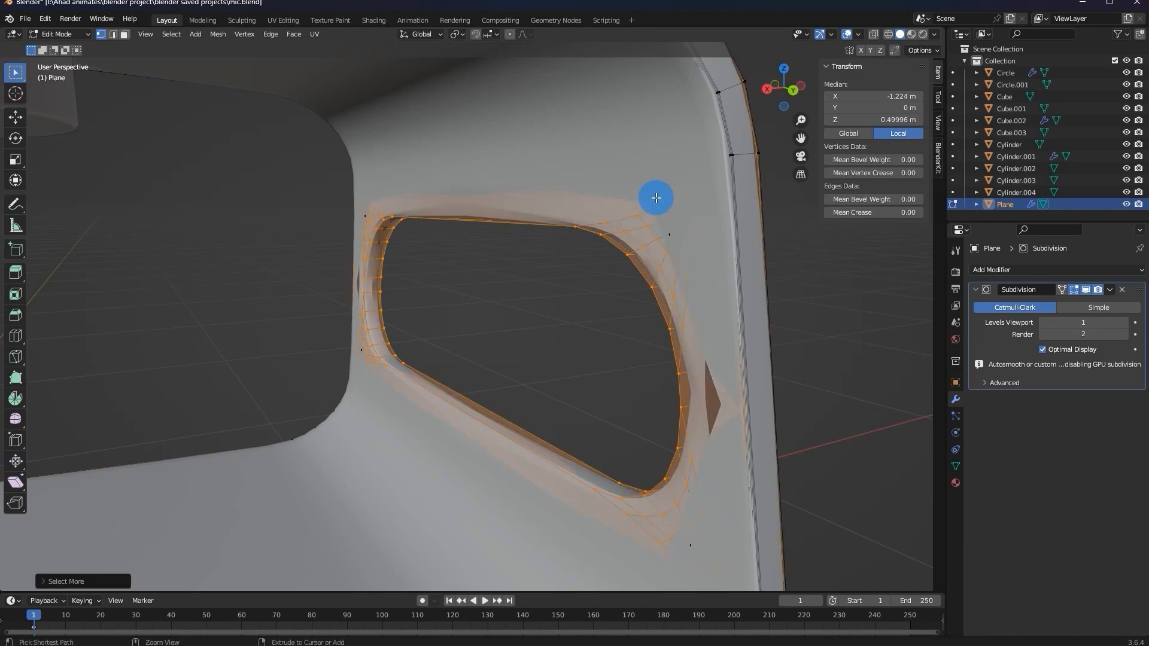
pyautogui.moveTo(656, 198); pyautogui.dragTo(741, 41, button='middle')
pyautogui.scroll(-5, 403, 252)
pyautogui.moveTo(336, 239); pyautogui.dragTo(425, 257, button='middle')
pyautogui.press('ctrl+KP_Subtract')
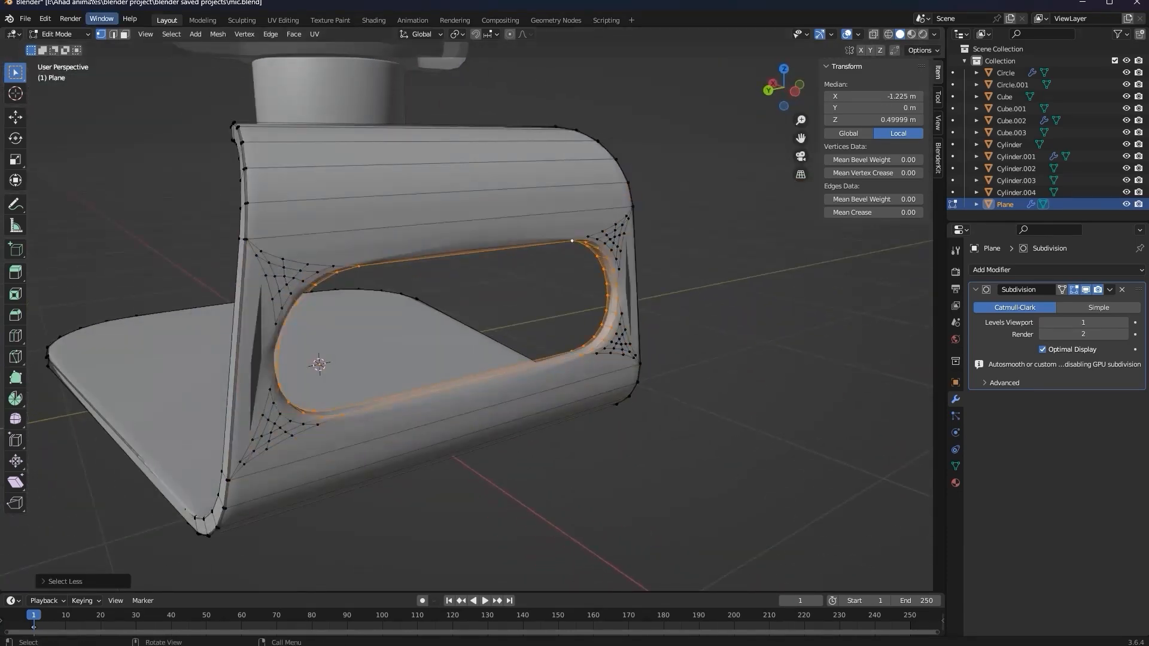
pyautogui.press('x')
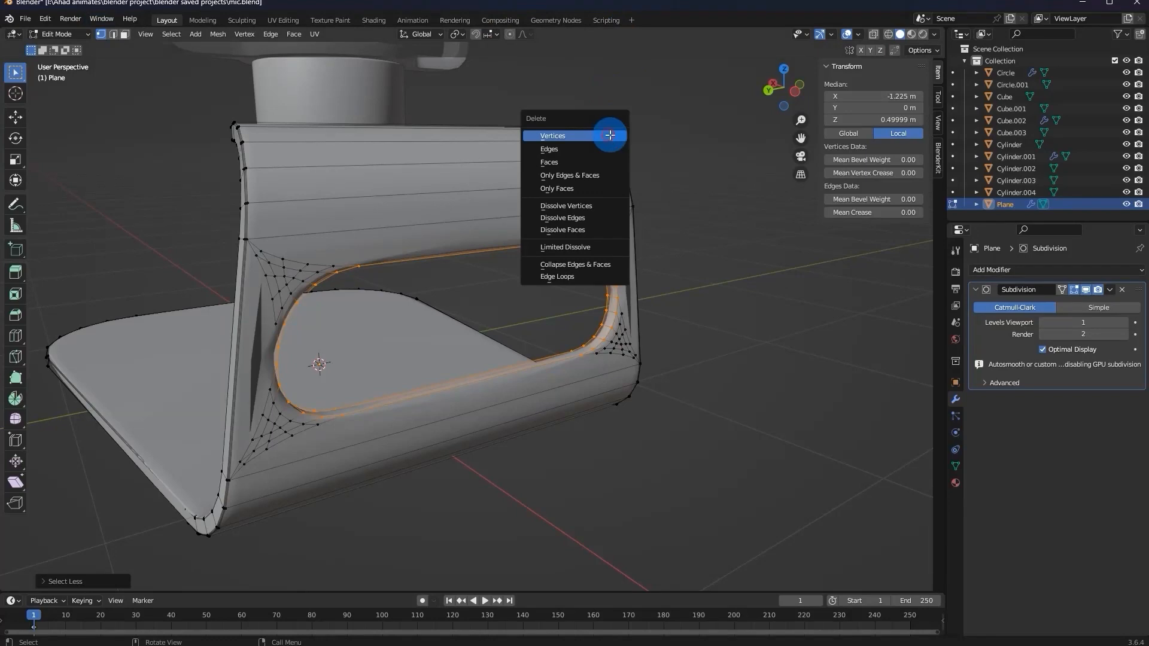
pyautogui.click(610, 135)
pyautogui.moveTo(610, 135); pyautogui.dragTo(905, 91, button='middle')
pyautogui.moveTo(787, 89); pyautogui.dragTo(508, 339, button='middle')
pyautogui.moveTo(584, 291); pyautogui.dragTo(614, 340)
pyautogui.moveTo(591, 293); pyautogui.dragTo(704, 246, button='middle')
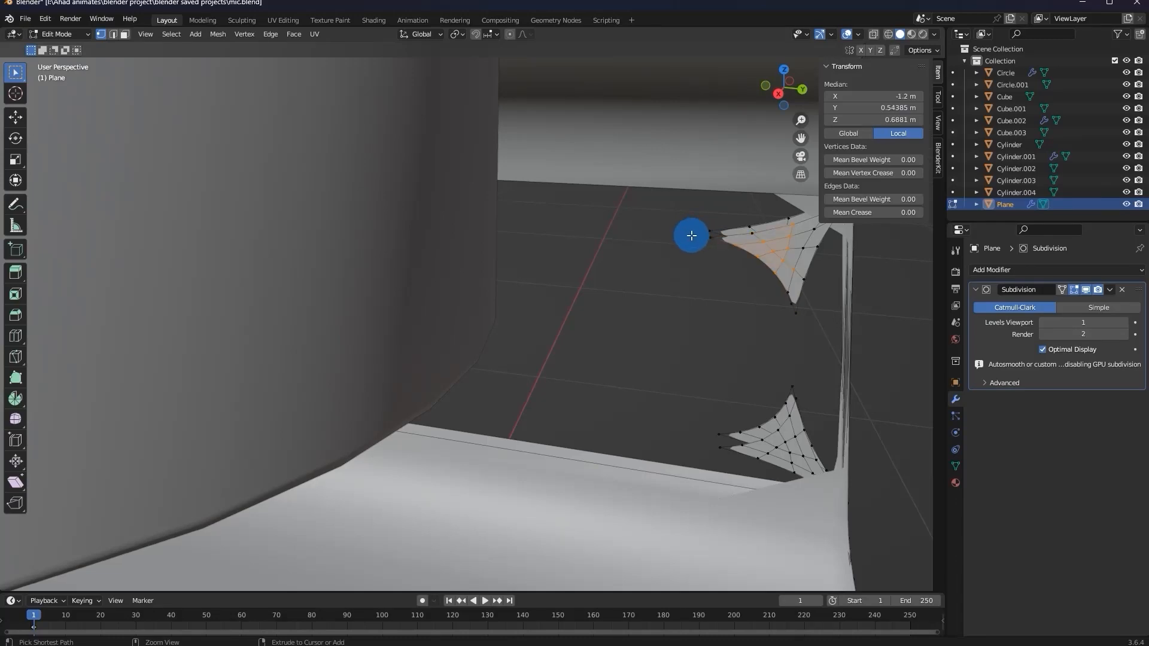
# Undo the deletion of the slot's rim vertices and return to object mode.
pyautogui.hotkey('ctrl', 'z')
pyautogui.hotkey('ctrl', 'z')
pyautogui.hotkey('ctrl', 'z')
pyautogui.click(671, 303)
pyautogui.press('Tab')
pyautogui.scroll(-6, 698, 322)
pyautogui.moveTo(652, 332); pyautogui.dragTo(512, 285, button='middle')
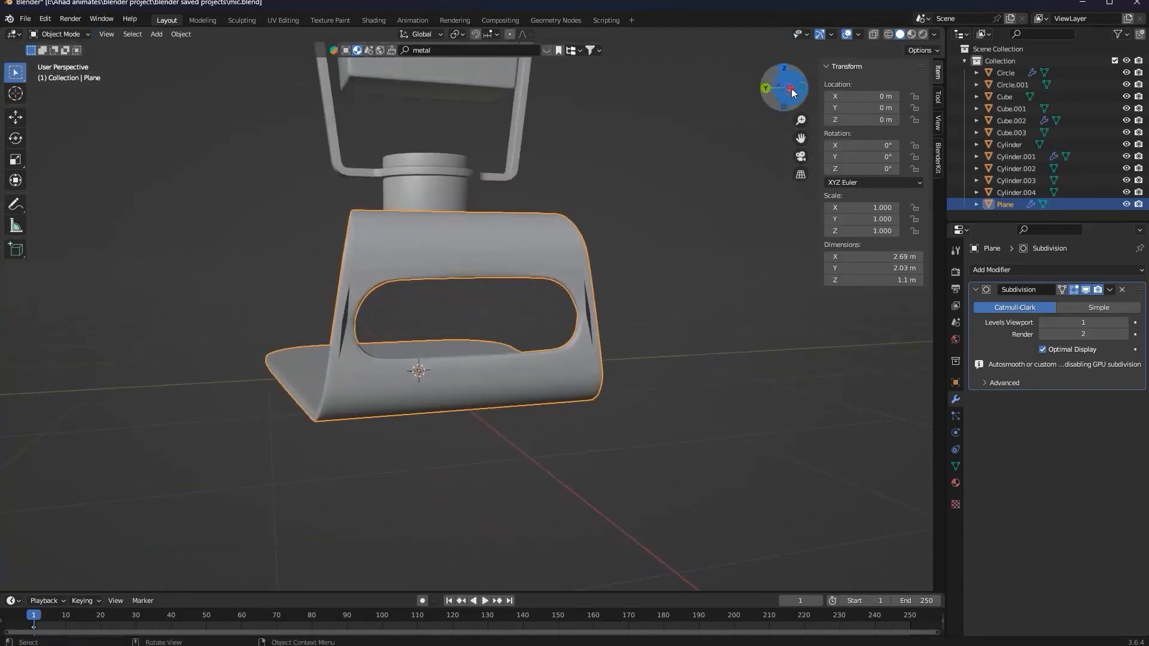
pyautogui.click(792, 89)
# Try adding centred loop cuts across the base plate's lower and upper bends.
pyautogui.press('Tab')
pyautogui.click(497, 228)
pyautogui.moveTo(498, 394); pyautogui.dragTo(494, 407)
pyautogui.moveTo(495, 407); pyautogui.dragTo(695, 421, button='middle')
pyautogui.moveTo(506, 423); pyautogui.dragTo(502, 257, button='middle')
pyautogui.hotkey('ctrl', 'r')
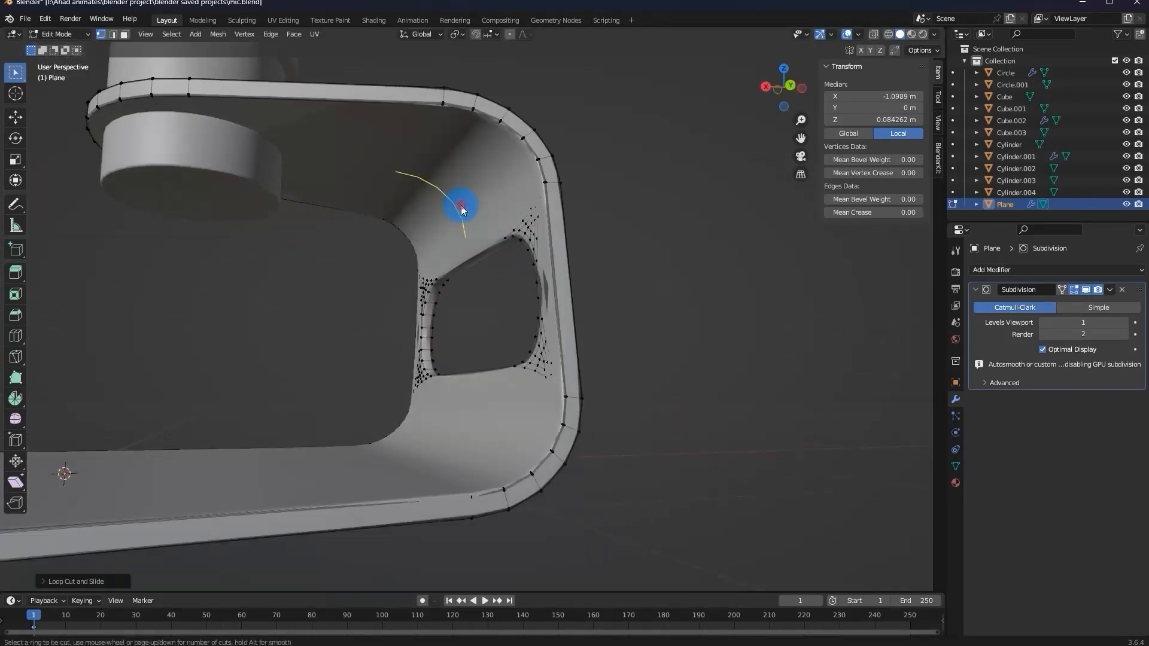
pyautogui.click(461, 205)
pyautogui.rightClick(461, 204)
pyautogui.moveTo(460, 205); pyautogui.dragTo(322, 480, button='middle')
pyautogui.rightClick(293, 479)
# Turn on X-ray, select the loop cuts on both bends, and try dissolving them.
pyautogui.moveTo(569, 333); pyautogui.dragTo(607, 238, button='middle')
pyautogui.scroll(-5, 607, 238)
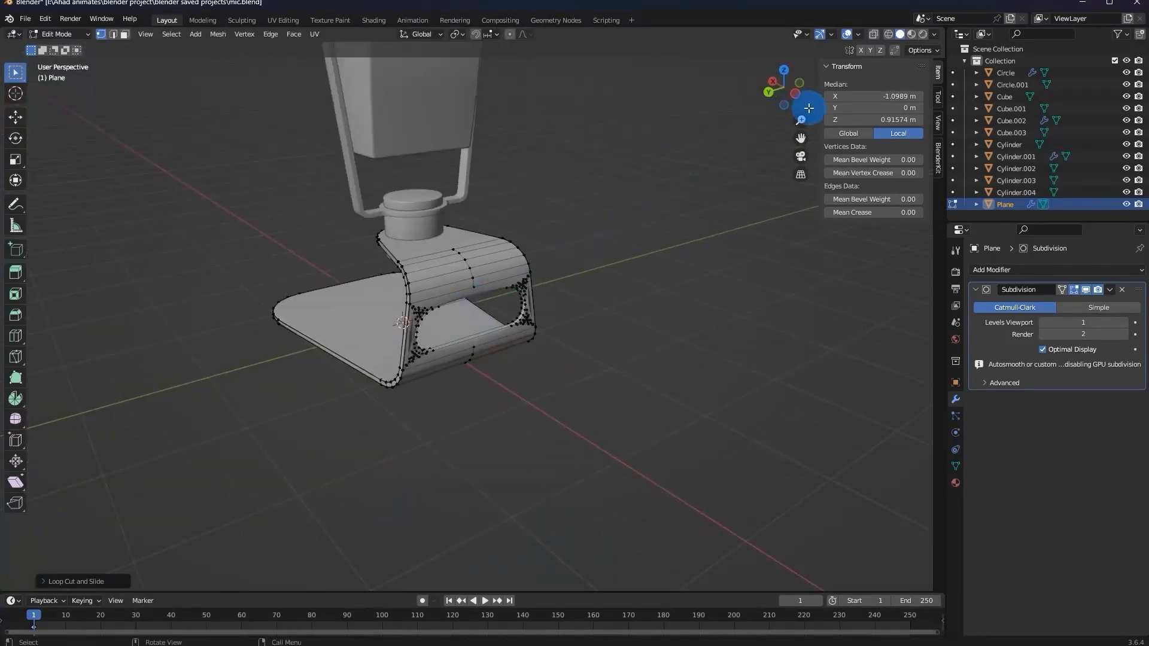
pyautogui.click(873, 34)
pyautogui.moveTo(641, 206); pyautogui.dragTo(573, 311, button='middle')
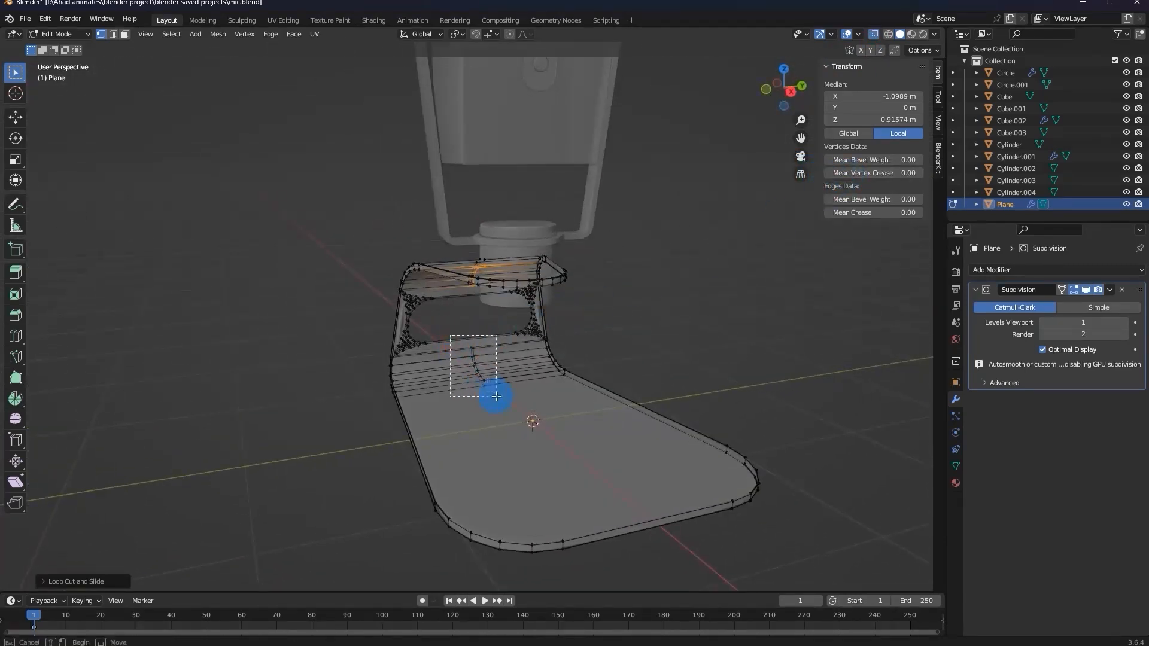
pyautogui.moveTo(496, 397); pyautogui.dragTo(497, 396)
pyautogui.moveTo(526, 343); pyautogui.dragTo(440, 359, button='middle')
pyautogui.hotkey('ctrl', 'x')
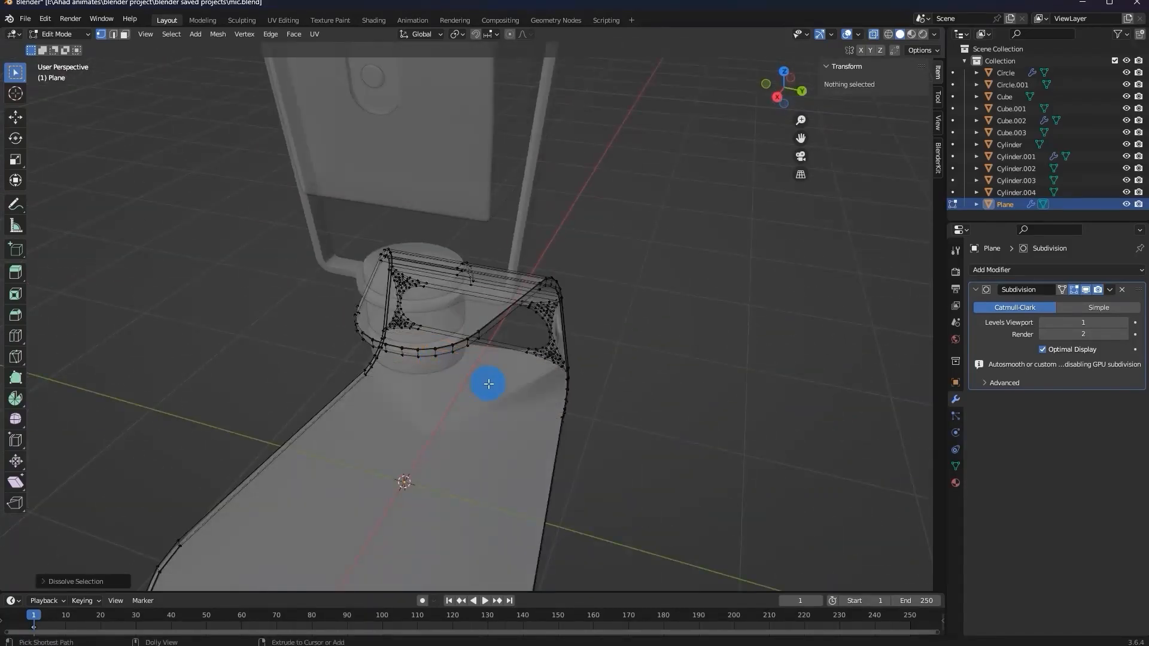
# Undo the dissolve and the loop cuts on the base plate, and return to object mode.
pyautogui.hotkey('ctrl', 'z')
pyautogui.hotkey('ctrl', 'z')
pyautogui.hotkey('ctrl', 'z')
pyautogui.moveTo(457, 376); pyautogui.dragTo(353, 353, button='middle')
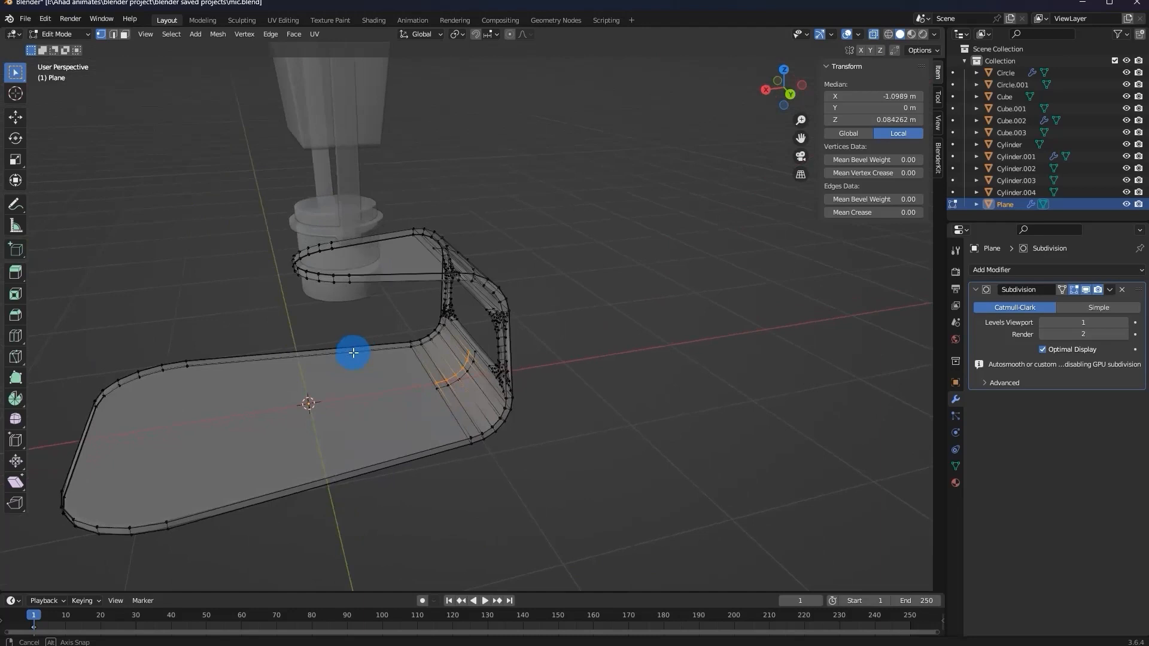
pyautogui.hotkey('ctrl', 'z')
pyautogui.press('Tab')
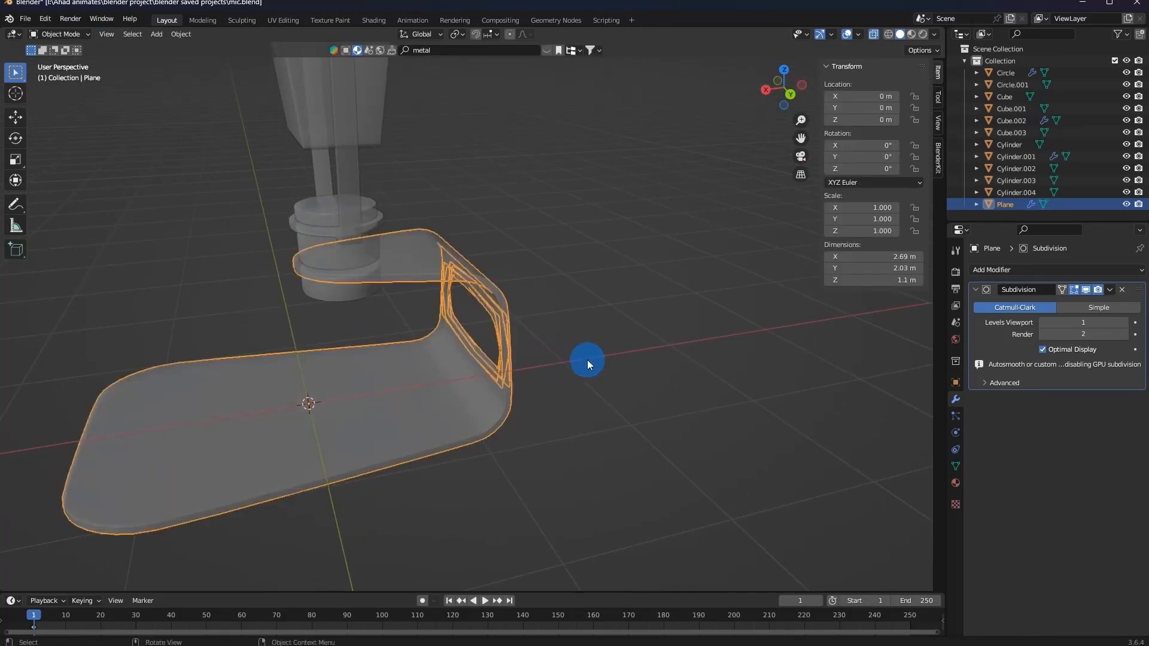
# Turn off X-ray, switch to material preview, and inspect the mesh around the slot's corners.
pyautogui.scroll(1, 534, 236)
pyautogui.moveTo(534, 236); pyautogui.dragTo(578, 231, button='middle')
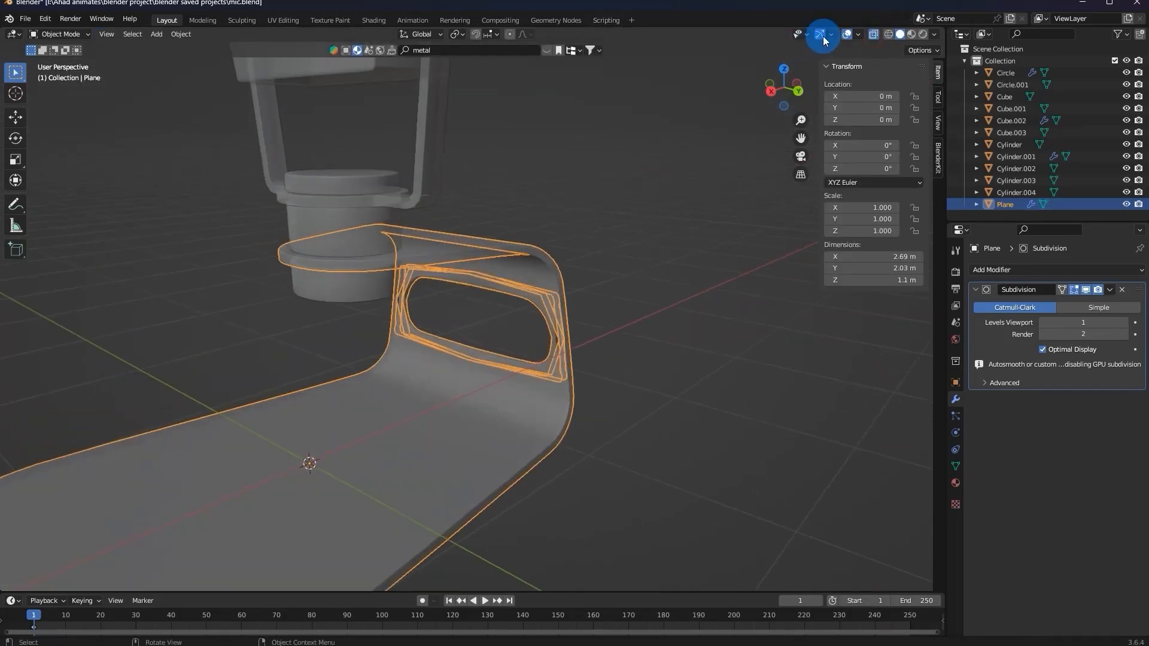
pyautogui.click(874, 34)
pyautogui.click(912, 34)
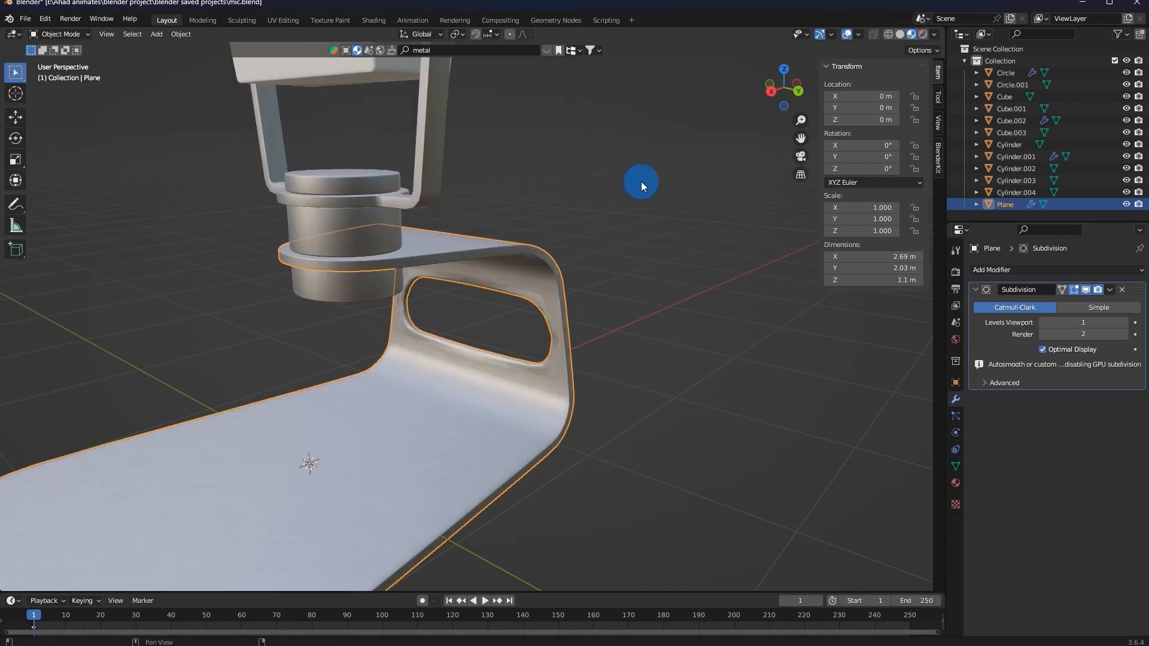
pyautogui.scroll(6, 602, 219)
pyautogui.press('Tab')
pyautogui.moveTo(725, 239); pyautogui.dragTo(793, 308)
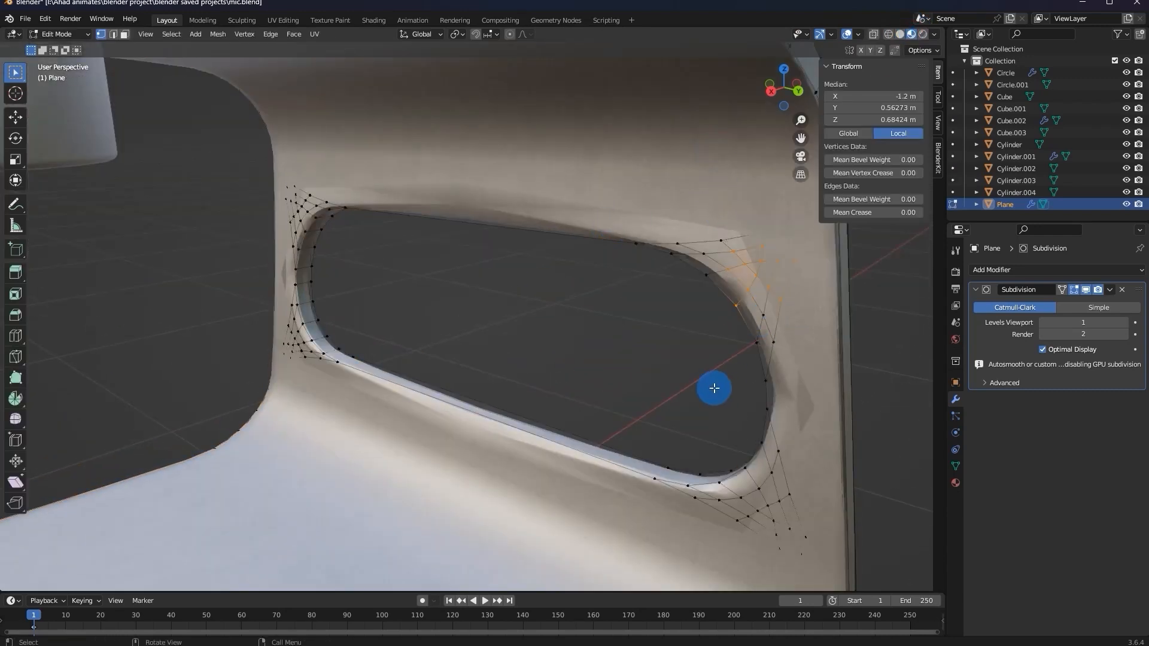
pyautogui.press('Tab')
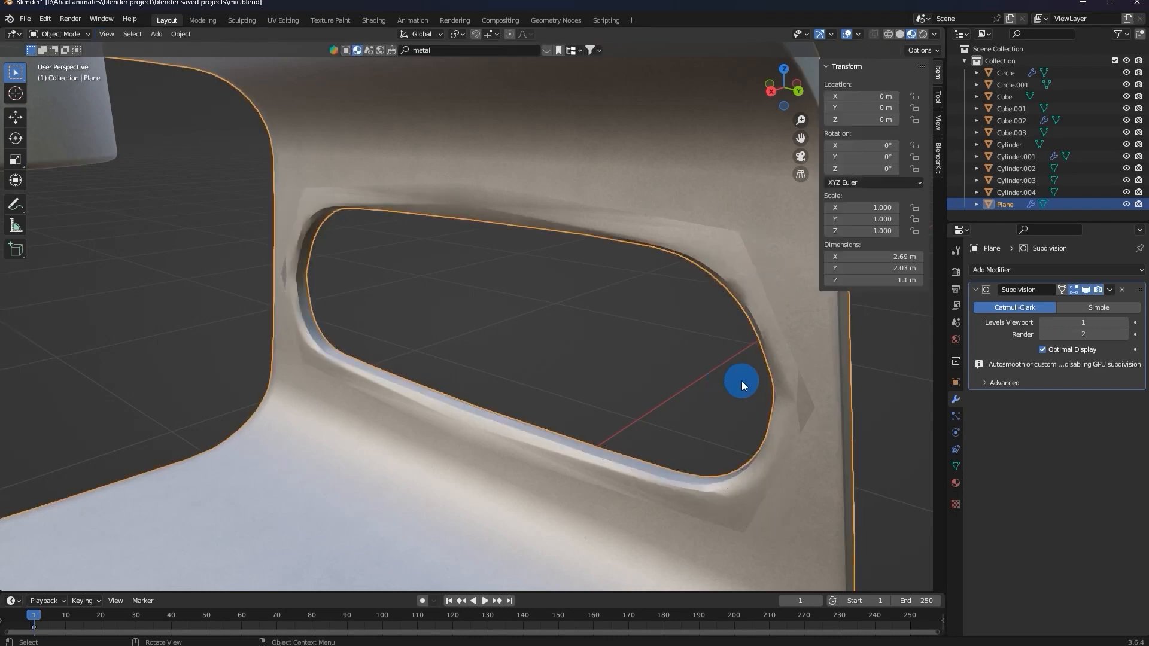
# Remove the Subdivision modifier from the base plate and inspect the slot's edges up close.
pyautogui.click(1121, 289)
pyautogui.scroll(-4, 703, 359)
pyautogui.moveTo(702, 359); pyautogui.dragTo(443, 311, button='middle')
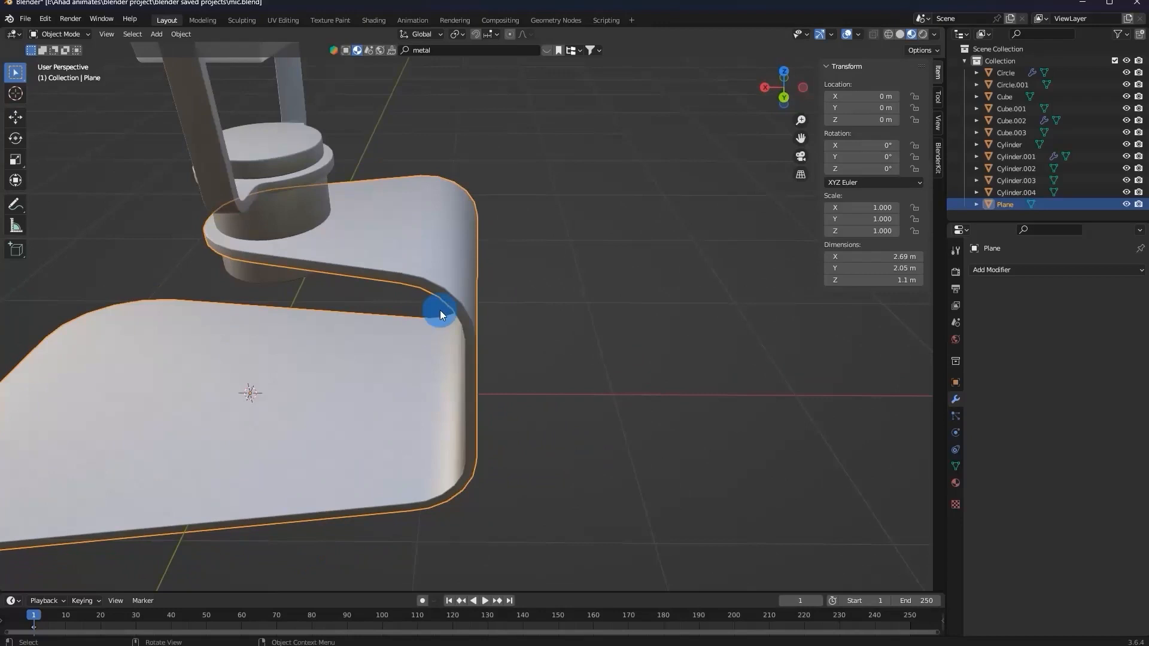
pyautogui.scroll(5, 404, 313)
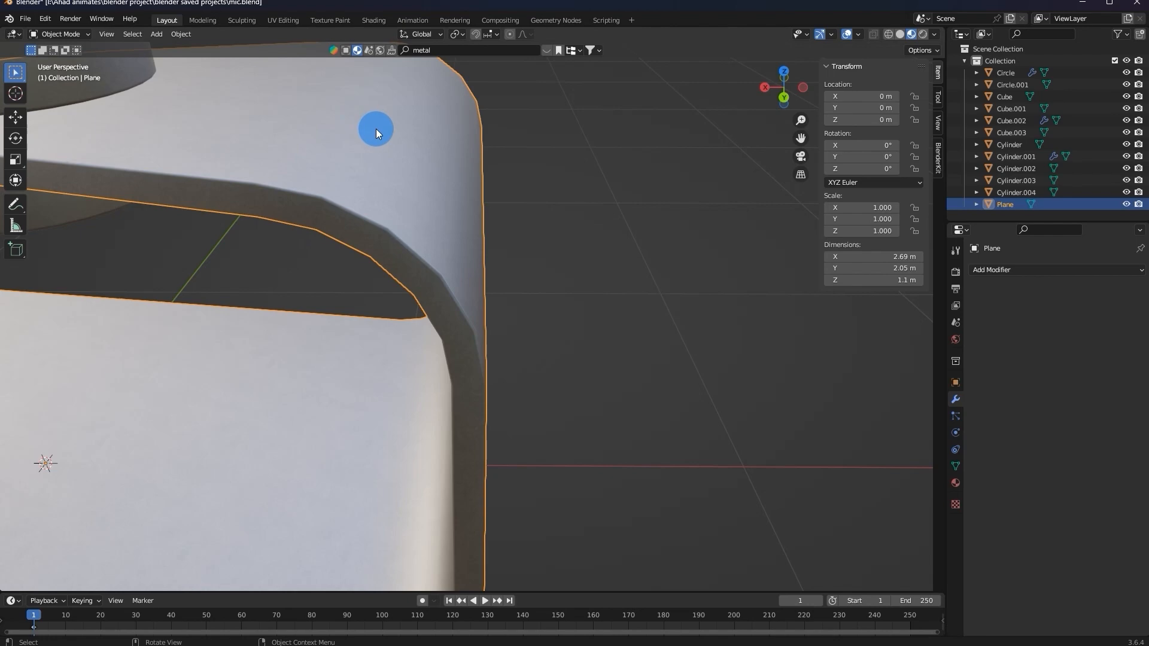
pyautogui.moveTo(375, 128); pyautogui.dragTo(520, 285, button='middle')
pyautogui.scroll(1, 491, 232)
pyautogui.scroll(2, 490, 231)
# In edge select mode, bevel both edge loops of the slot's rim about 0.004 m wide with 5 segments.
pyautogui.press('Tab')
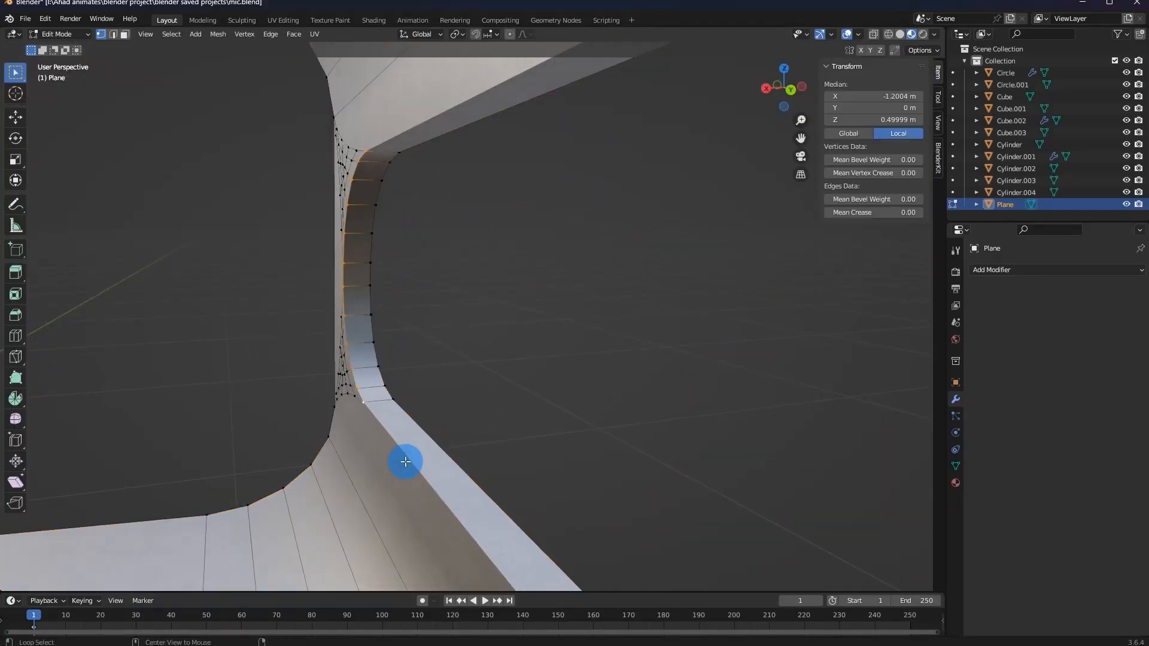
pyautogui.moveTo(465, 418); pyautogui.dragTo(428, 434, button='middle')
pyautogui.hotkey('ctrl', 'b')
pyautogui.rightClick(765, 395)
pyautogui.press('2')
pyautogui.keyDown('alt'); pyautogui.click(682, 477); pyautogui.keyUp('alt')
pyautogui.press('KP_3')
pyautogui.moveTo(726, 492); pyautogui.dragTo(527, 514, button='middle')
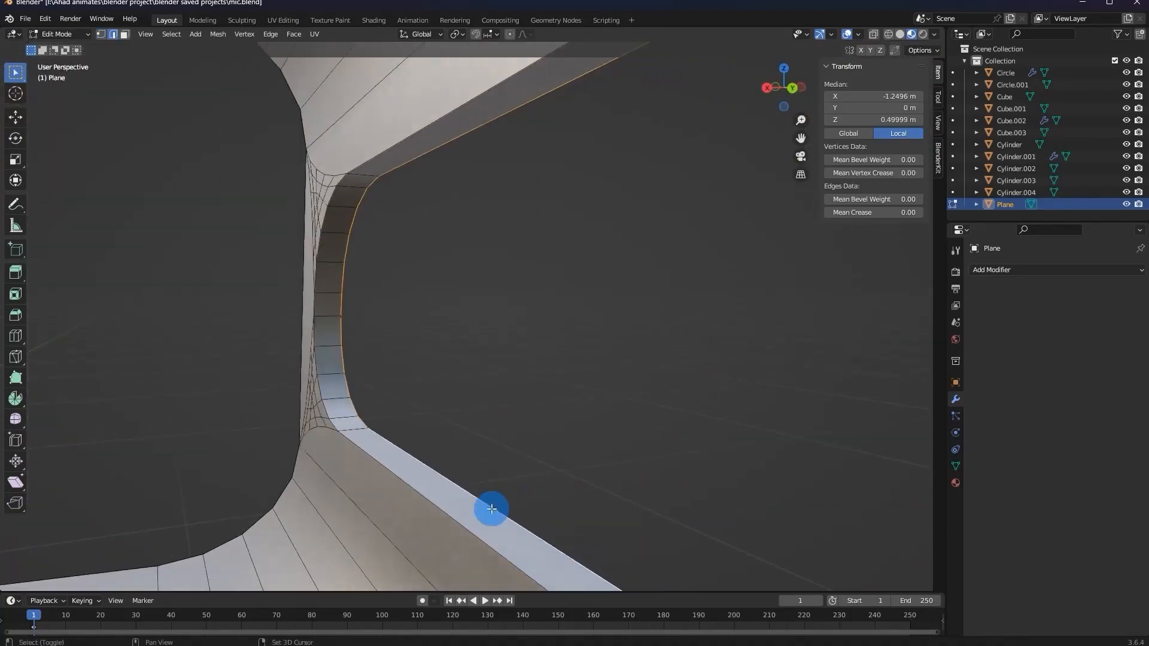
pyautogui.hotkey('ctrl', 'b')
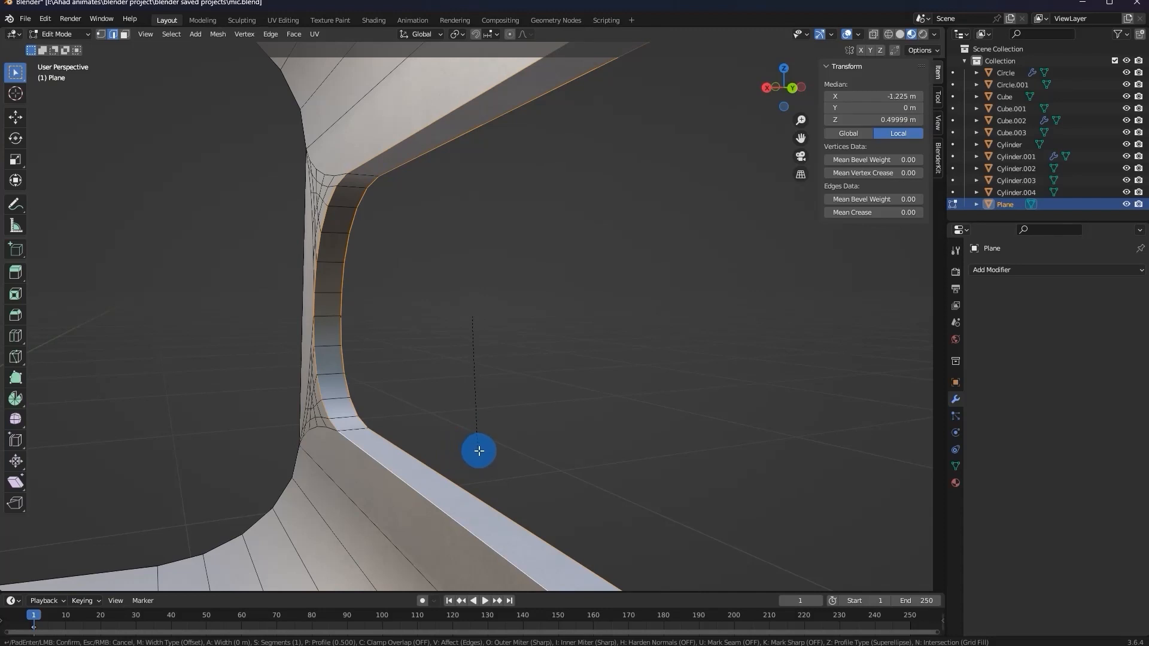
pyautogui.scroll(1, 482, 453)
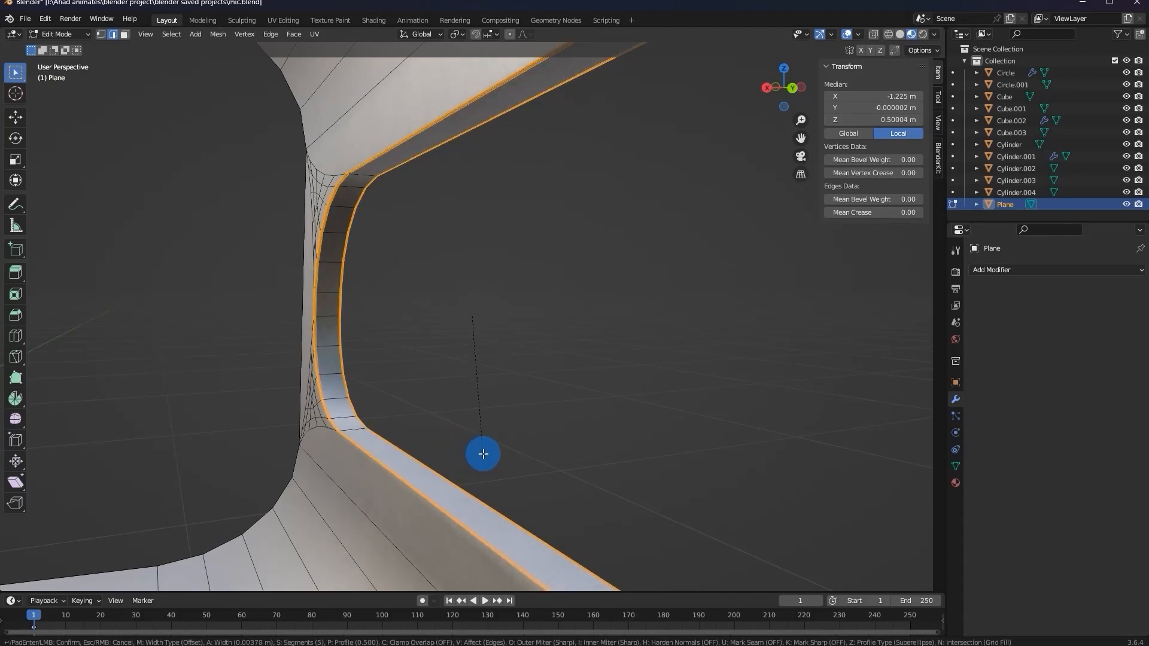
pyautogui.click(480, 455)
pyautogui.click(488, 431)
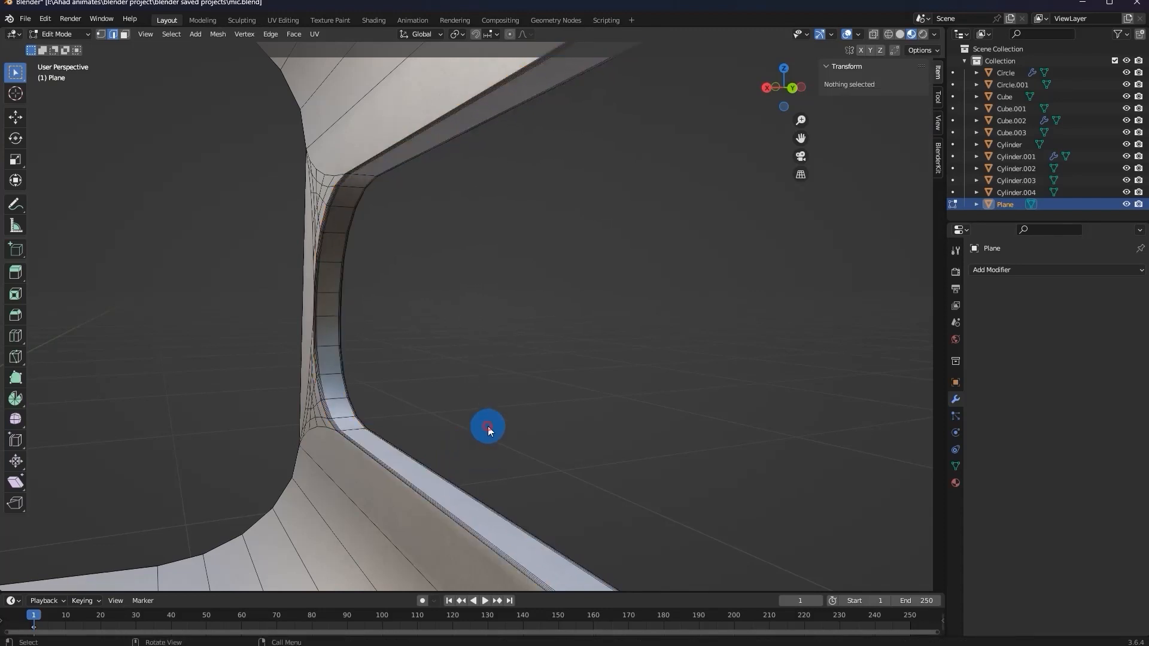
pyautogui.press('Tab')
# Deselect the base plate, bring the whole microphone into view, and save the file.
pyautogui.scroll(-2, 484, 434)
pyautogui.scroll(-4, 484, 439)
pyautogui.moveTo(484, 438); pyautogui.dragTo(584, 436, button='middle')
pyautogui.scroll(-3, 584, 436)
pyautogui.click(763, 353)
pyautogui.scroll(-3, 764, 353)
pyautogui.moveTo(764, 353); pyautogui.dragTo(395, 564, button='middle')
pyautogui.hotkey('ctrl', 's')
pyautogui.scroll(3, 411, 397)
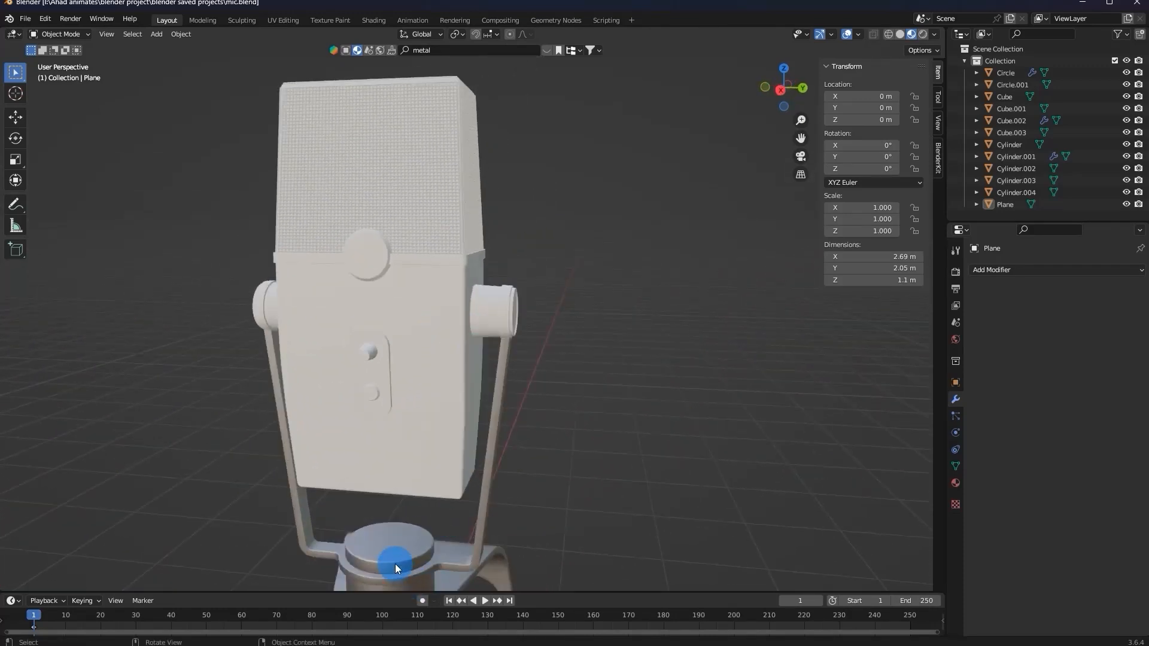
# Show the BlenderKit metal material results, and open the microphone body's mesh for editing.
pyautogui.click(546, 53)
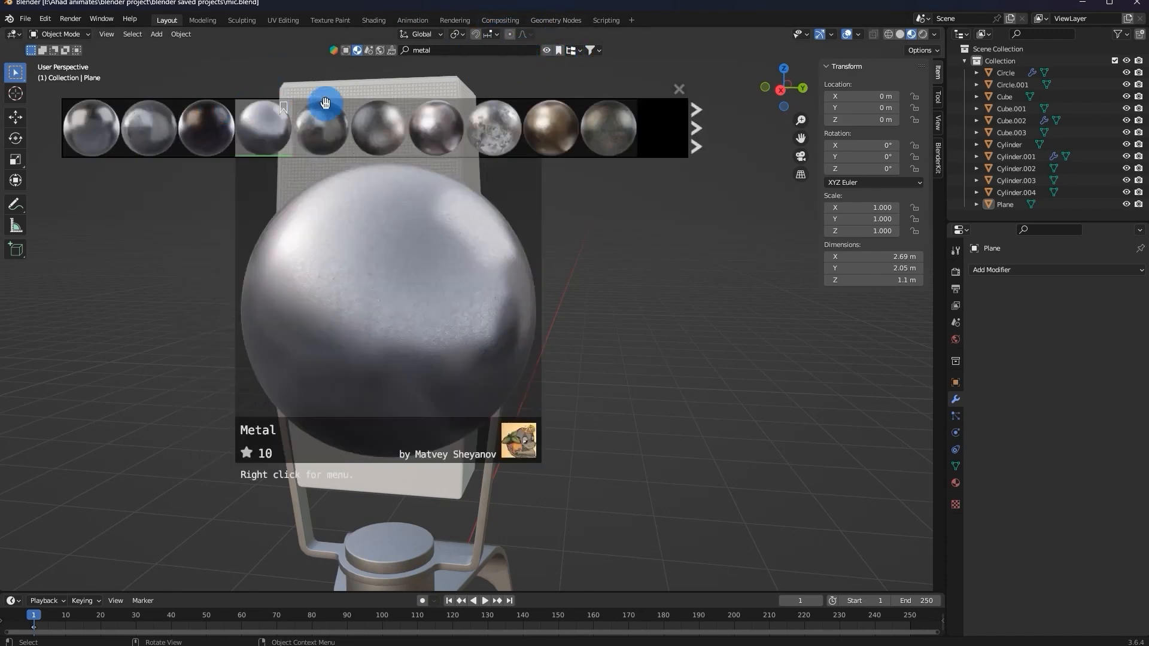
pyautogui.moveTo(204, 192); pyautogui.dragTo(70, 257, button='middle')
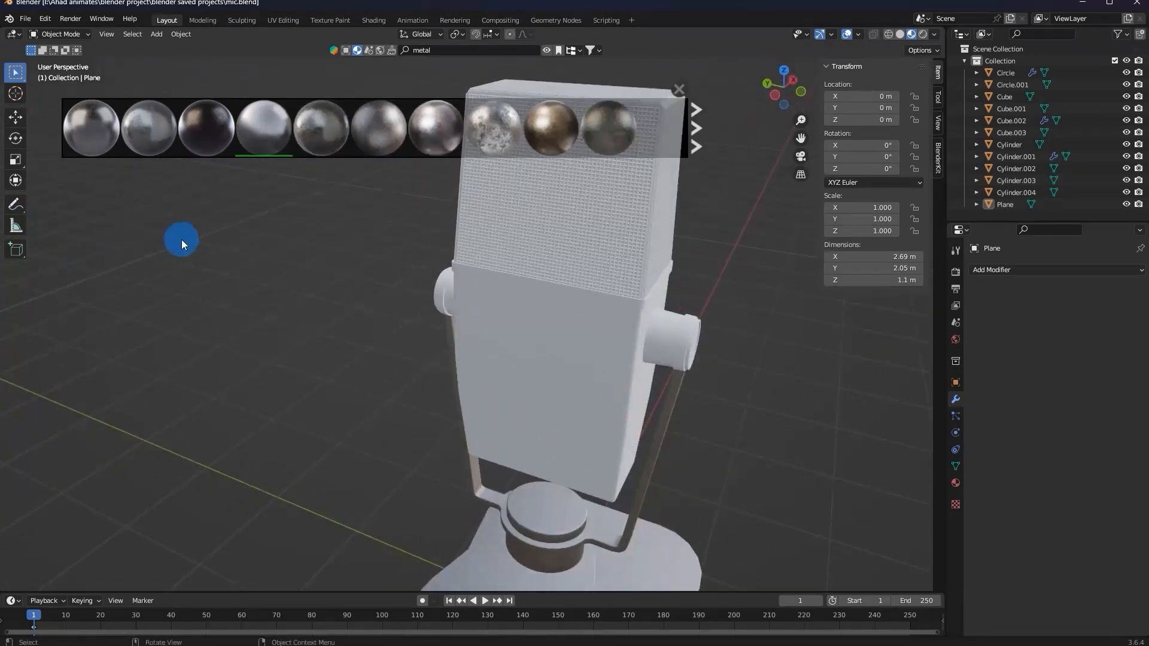
pyautogui.scroll(5, 229, 310)
pyautogui.moveTo(201, 291); pyautogui.dragTo(48, 258, button='middle')
pyautogui.click(316, 431)
pyautogui.scroll(-4, 315, 431)
pyautogui.moveTo(315, 431); pyautogui.dragTo(362, 419, button='middle')
pyautogui.press('Tab')
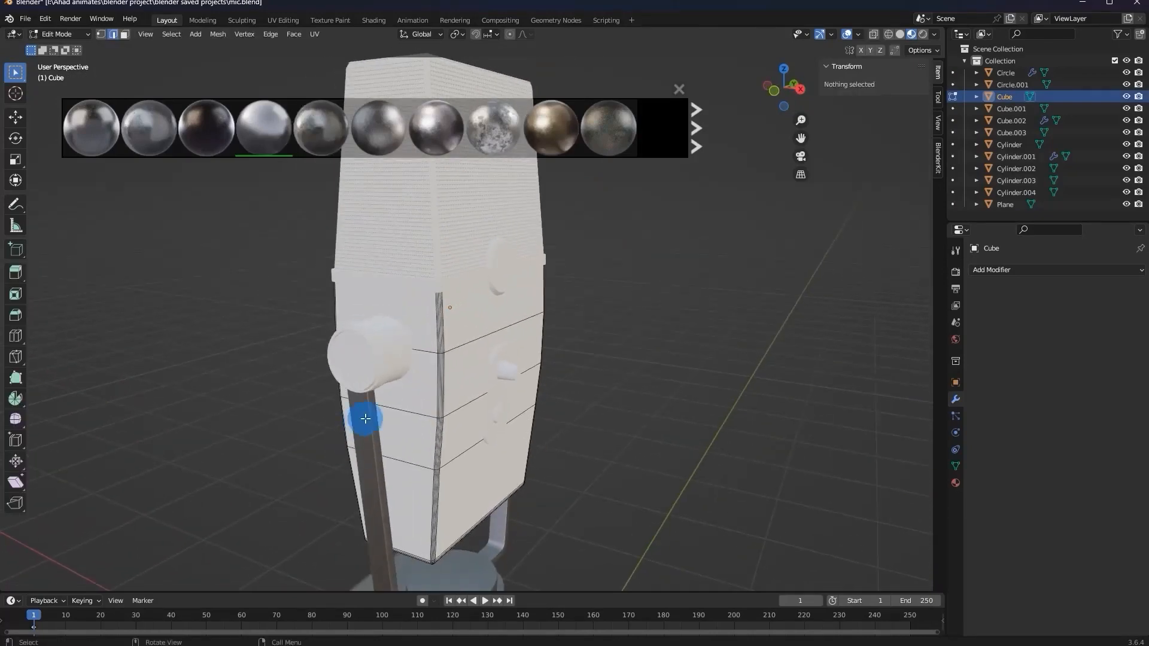
# In face select mode, select the microphone body's side faces and grow the selection over their bevelled edges.
pyautogui.moveTo(422, 335); pyautogui.dragTo(424, 479)
pyautogui.moveTo(473, 352)
pyautogui.mouseDown(button='middle')
pyautogui.moveTo(352, 329)
pyautogui.moveTo(372, 343)
pyautogui.mouseUp(button='middle')
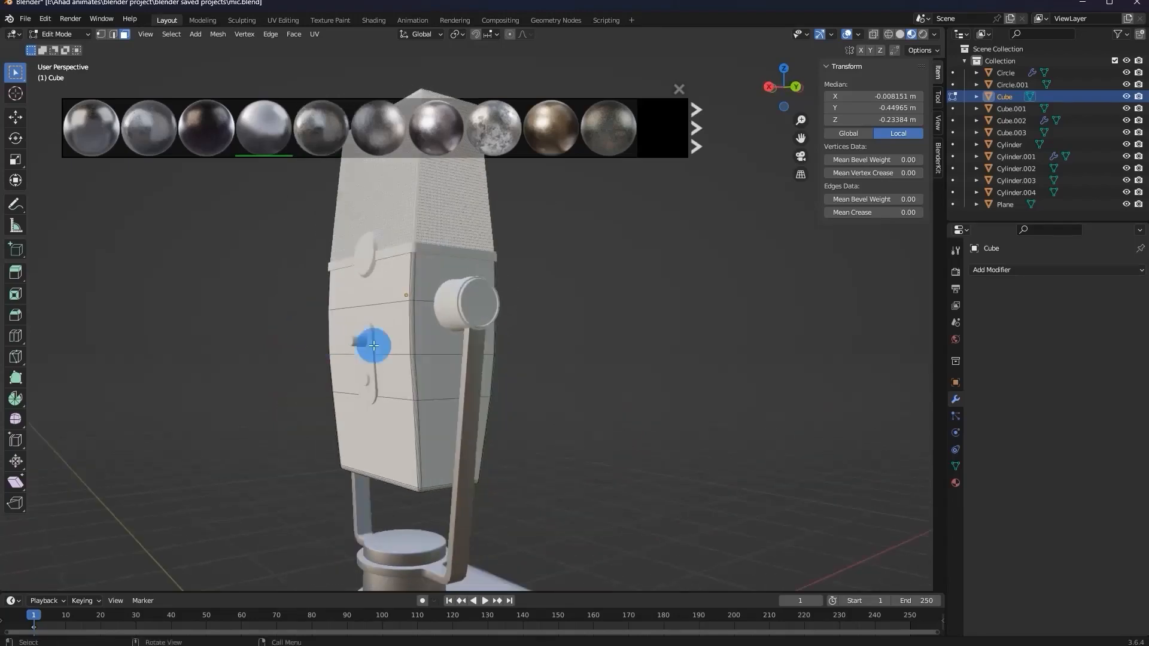
pyautogui.moveTo(425, 288); pyautogui.dragTo(422, 417)
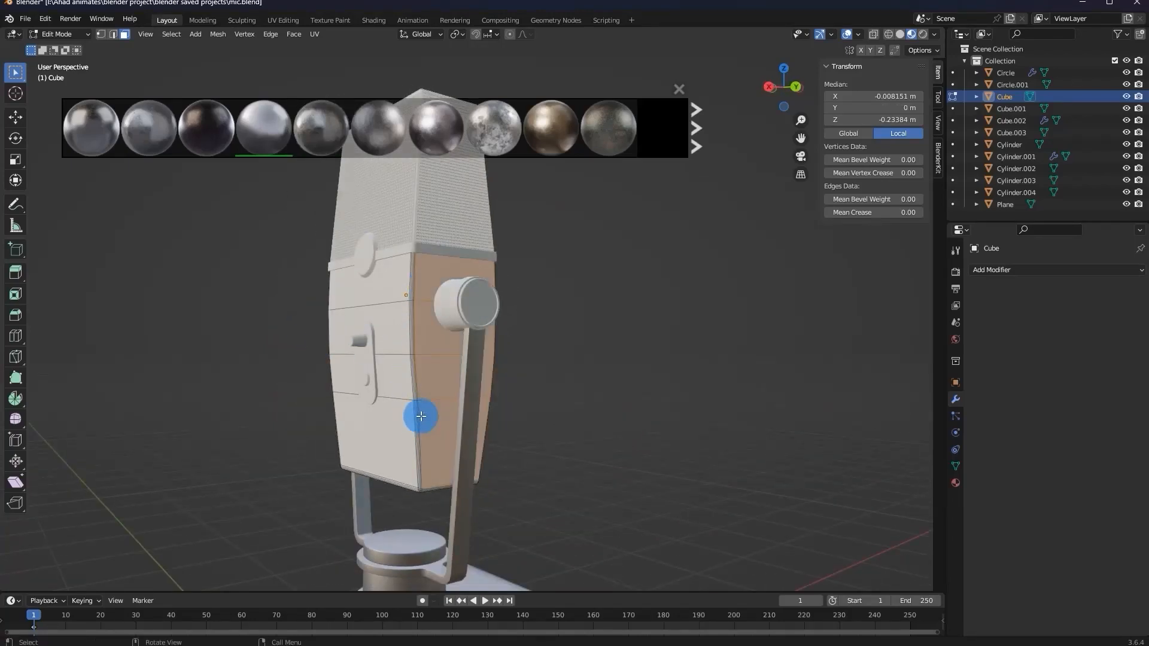
pyautogui.press('ctrl+KP_Add')
pyautogui.scroll(5, 613, 487)
pyautogui.moveTo(623, 346); pyautogui.dragTo(475, 323, button='middle')
pyautogui.press('ctrl+KP_Add')
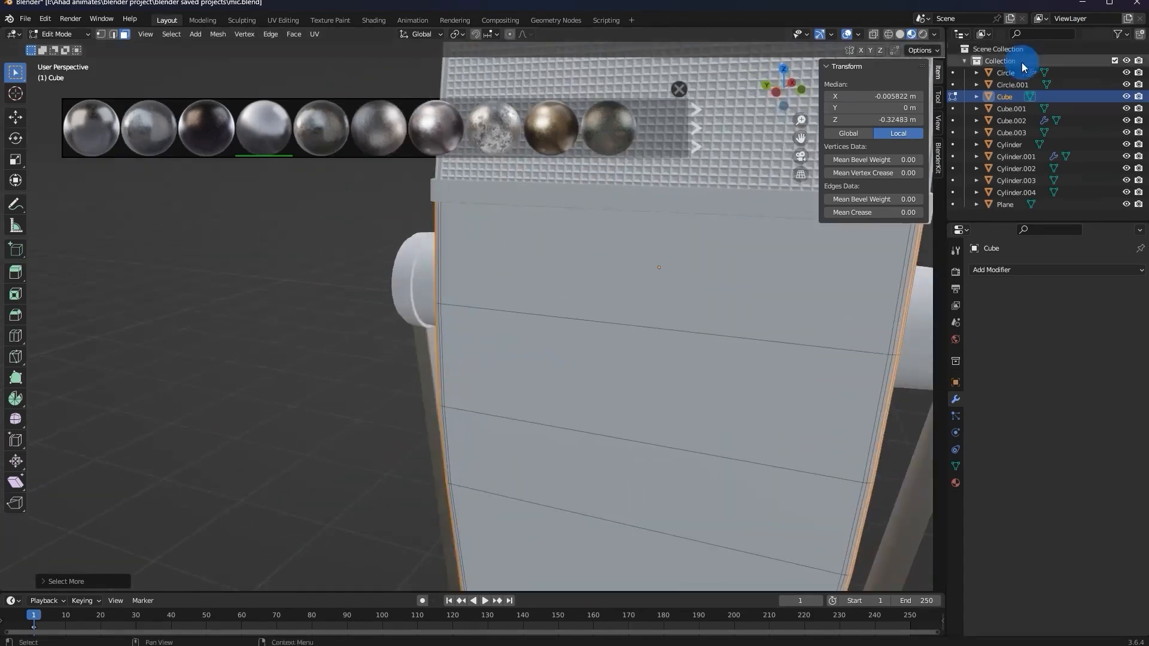
# Add the microphone body's bottom face to the face selection.
pyautogui.moveTo(463, 490); pyautogui.dragTo(466, 382, button='middle')
pyautogui.keyDown('shift'); pyautogui.click(700, 339); pyautogui.keyUp('shift')
pyautogui.scroll(4, 699, 337)
pyautogui.moveTo(699, 337); pyautogui.dragTo(659, 348, button='middle')
pyautogui.keyDown('shift'); pyautogui.click(647, 311); pyautogui.keyUp('shift')
pyautogui.keyDown('shift'); pyautogui.click(637, 315); pyautogui.keyUp('shift')
pyautogui.scroll(2, 588, 315)
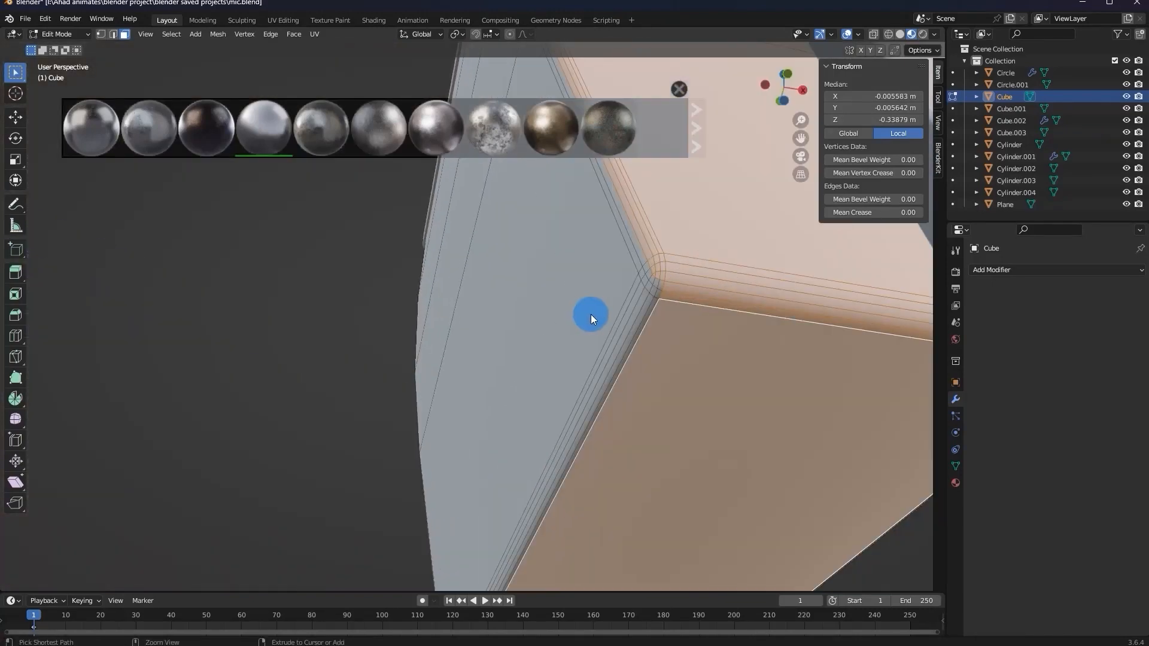
# Shrink the selection to the side faces, add the body's bottom face, and grow the selection over the bevelled edges.
pyautogui.press('ctrl+KP_Subtract')
pyautogui.moveTo(591, 314); pyautogui.dragTo(722, 271, button='middle')
pyautogui.keyDown('shift'); pyautogui.click(636, 367); pyautogui.keyUp('shift')
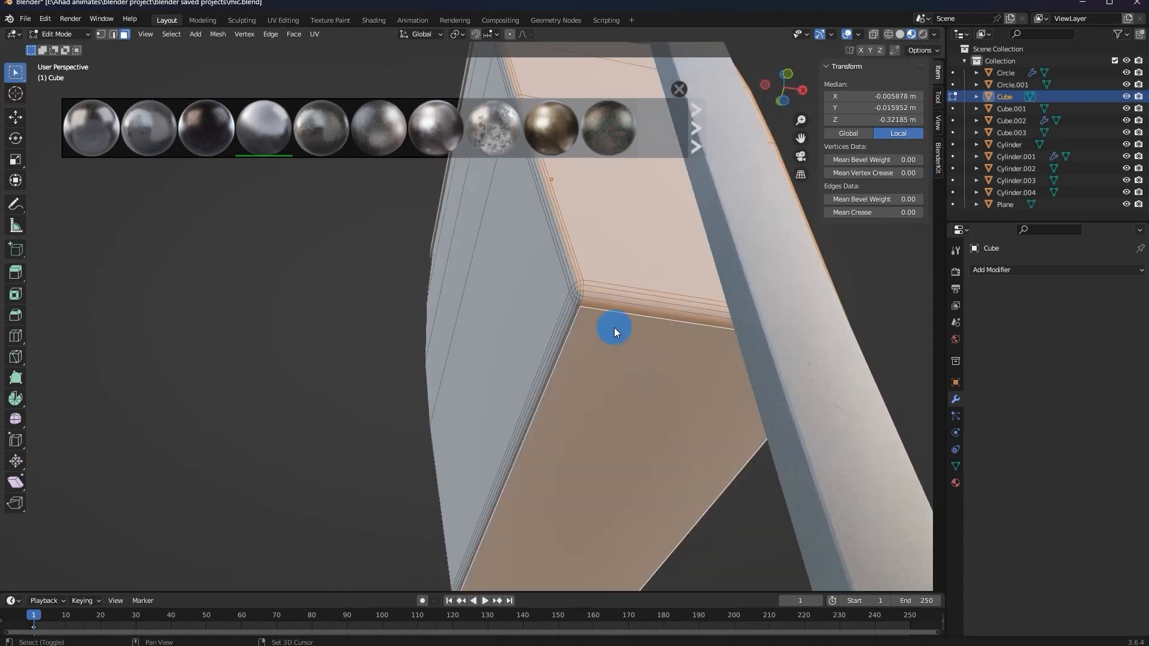
pyautogui.scroll(2, 614, 327)
pyautogui.press('ctrl+KP_Subtract')
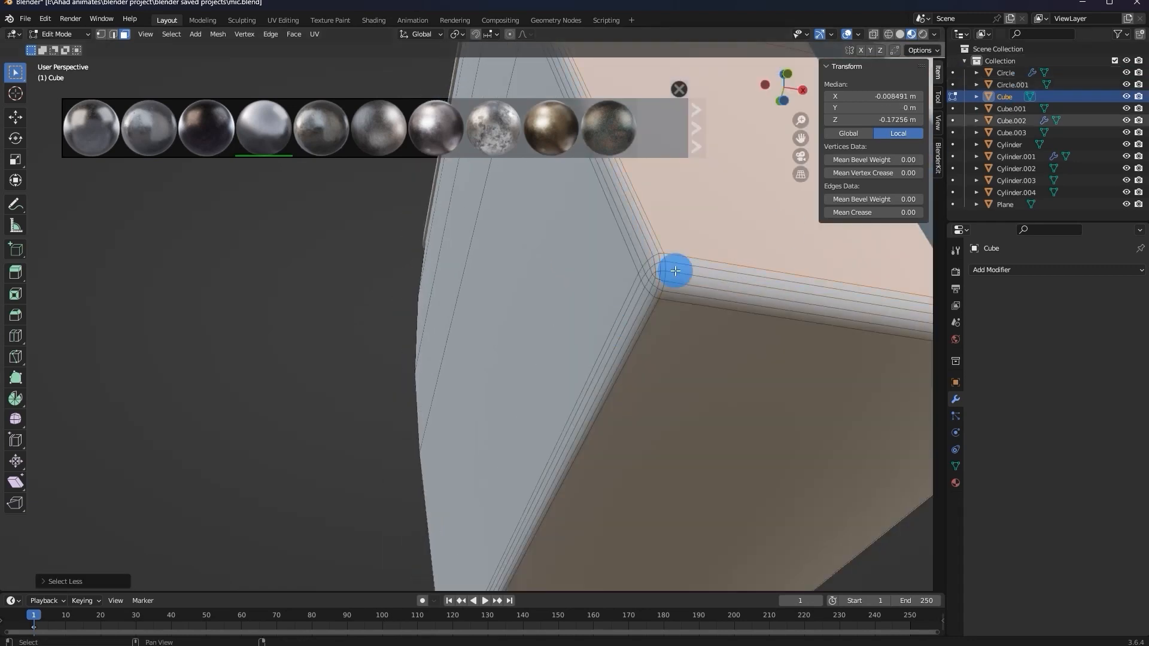
pyautogui.keyDown('shift'); pyautogui.click(664, 350); pyautogui.keyUp('shift')
pyautogui.moveTo(664, 350); pyautogui.dragTo(298, 488, button='middle')
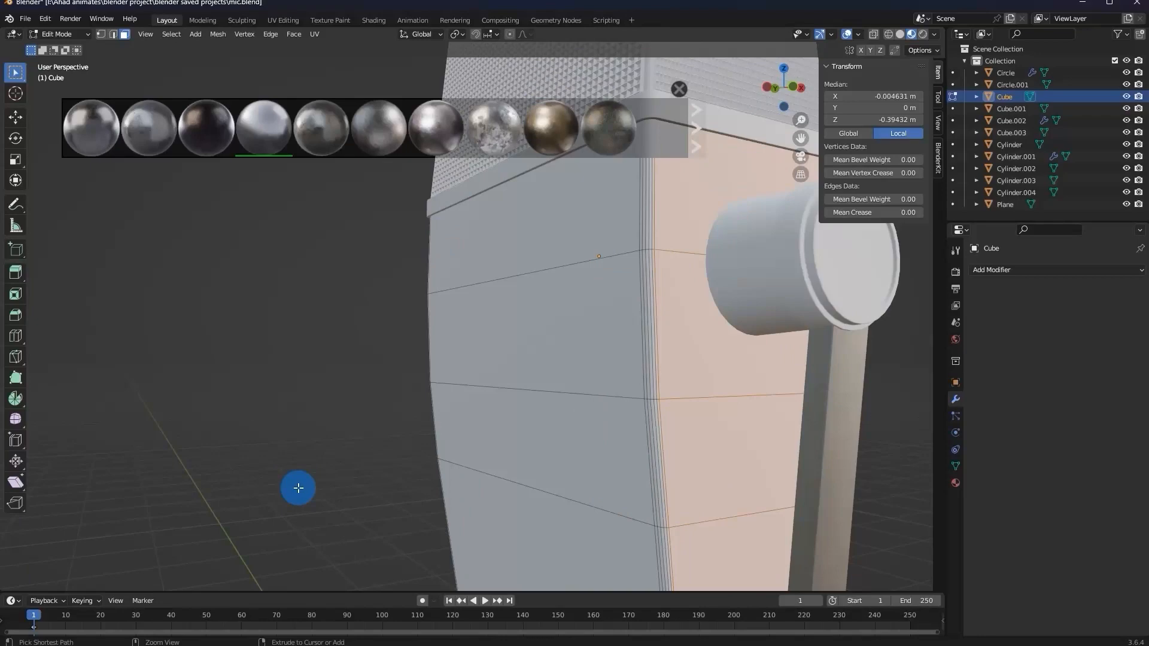
pyautogui.moveTo(281, 483); pyautogui.dragTo(430, 432, button='middle')
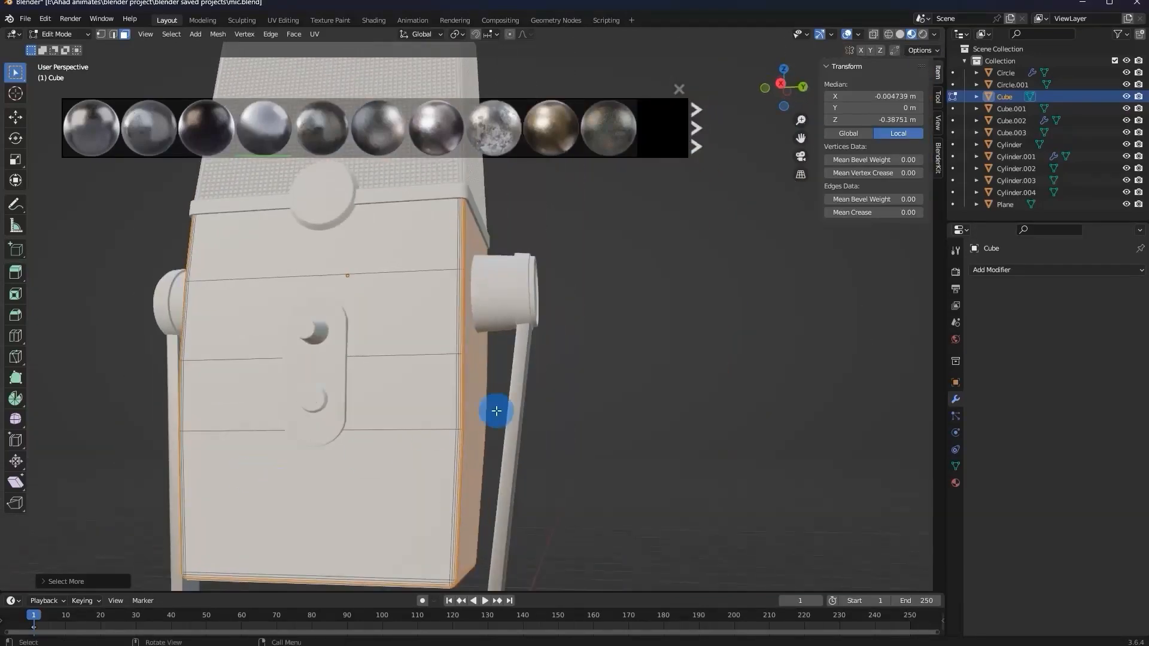
# Add a material slot to the microphone body, assign it to the selected side and bottom faces, and use the existing Metal material.
pyautogui.click(956, 483)
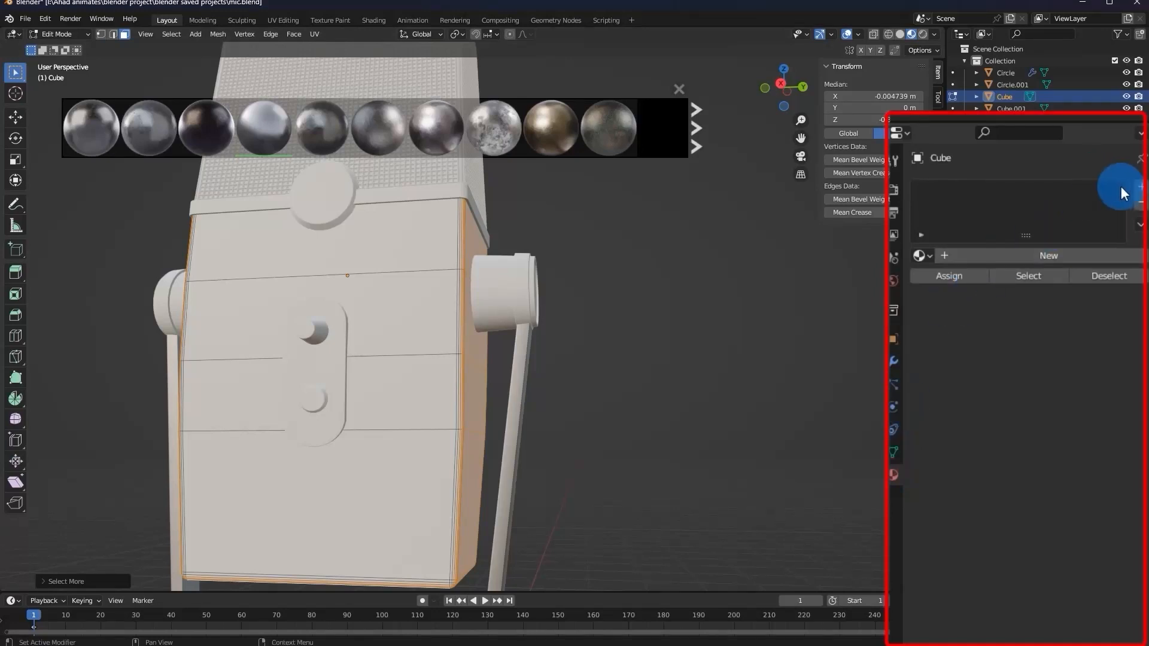
pyautogui.click(1140, 189)
pyautogui.click(1048, 254)
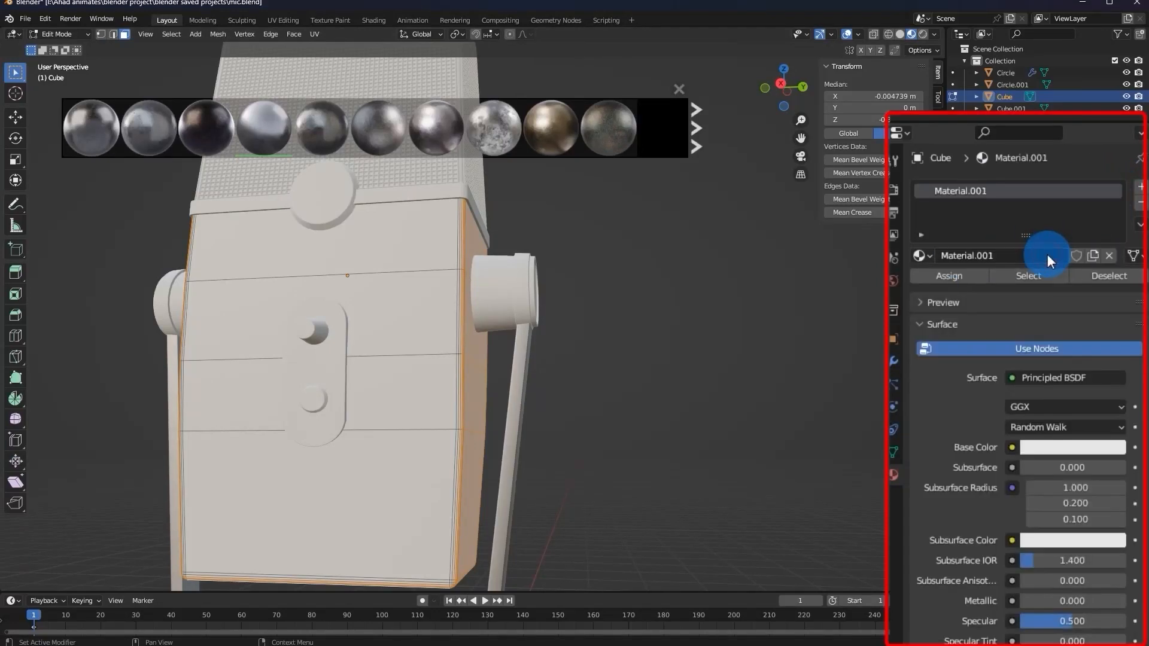
pyautogui.click(968, 276)
pyautogui.click(922, 256)
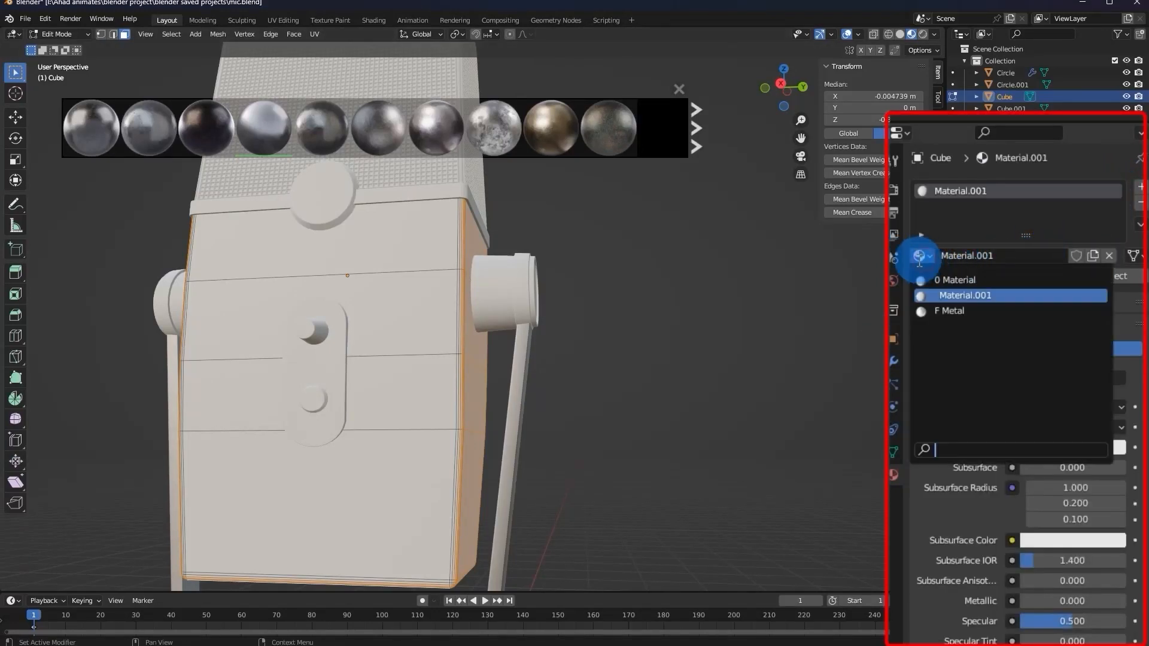
pyautogui.click(950, 314)
pyautogui.scroll(-4, 662, 325)
pyautogui.moveTo(704, 337); pyautogui.dragTo(780, 346, button='middle')
pyautogui.scroll(4, 540, 383)
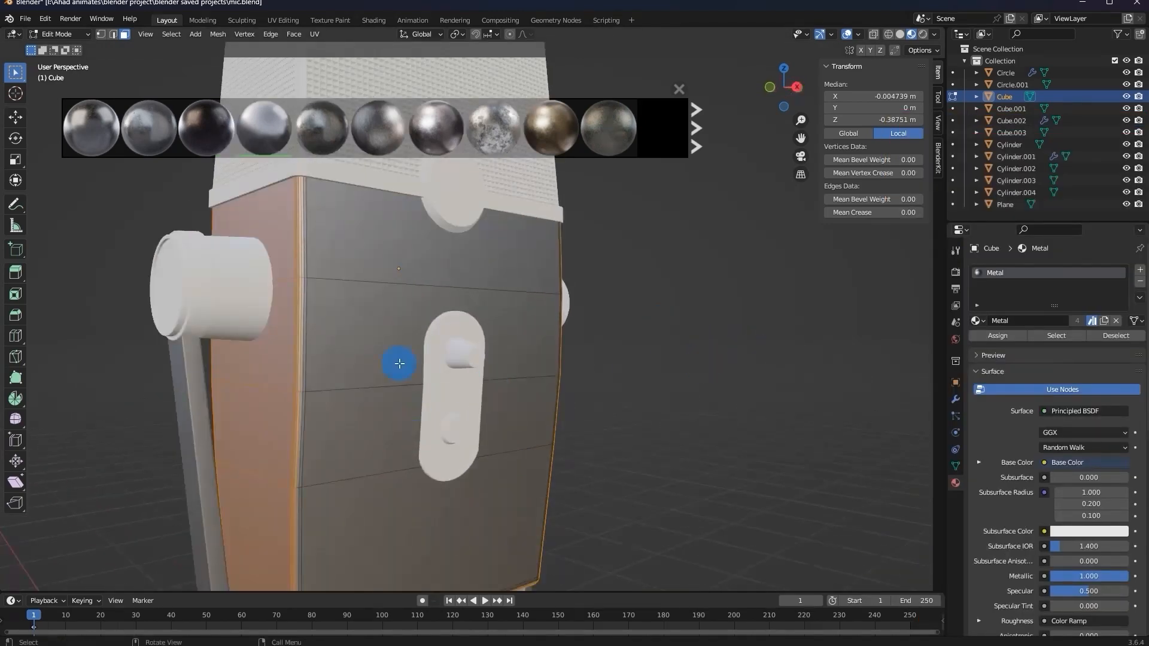
pyautogui.scroll(-4, 397, 325)
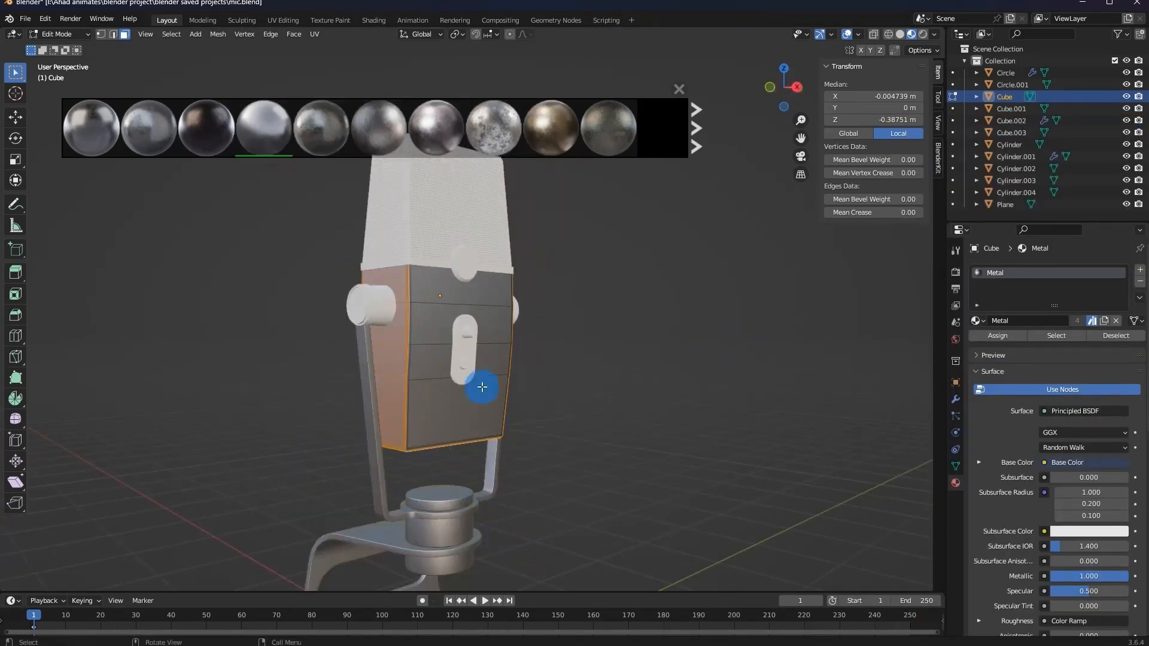
pyautogui.scroll(3, 366, 337)
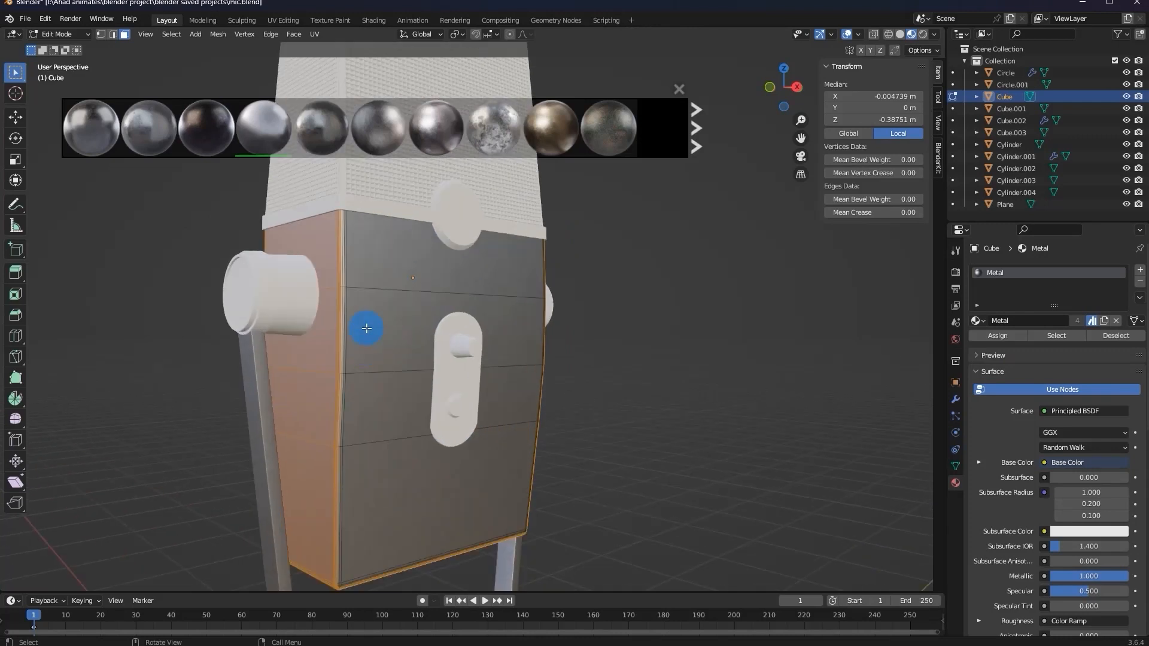
# Invert the face selection and assign a new default material in a second slot to the body's remaining faces.
pyautogui.hotkey('ctrl', 'i')
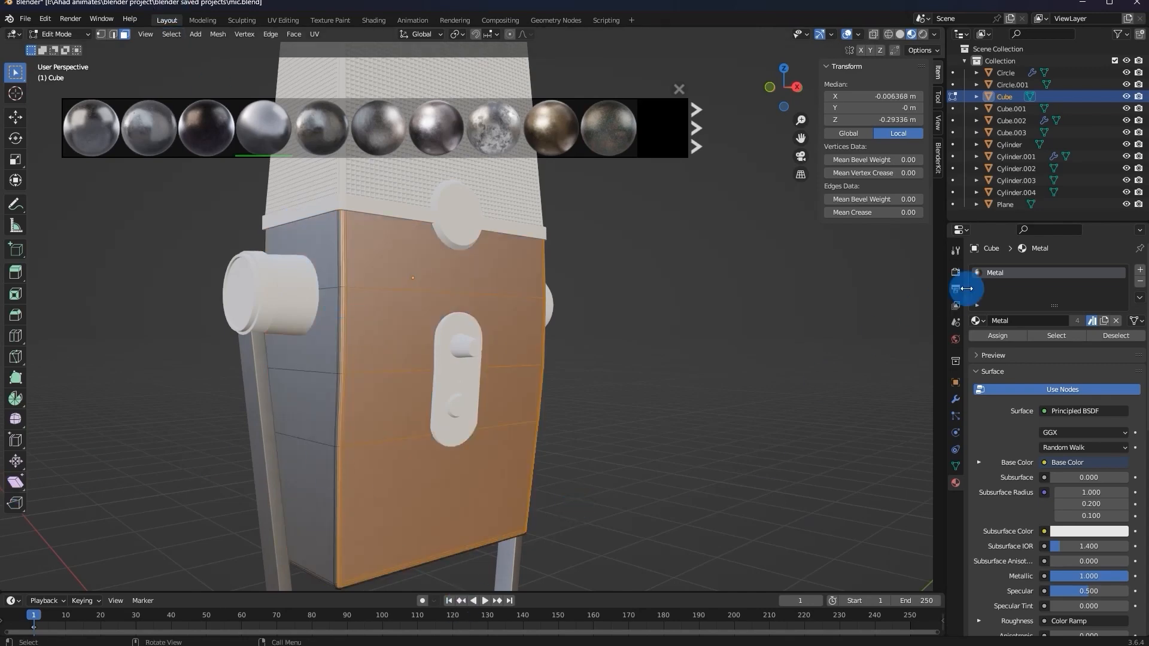
pyautogui.click(1141, 270)
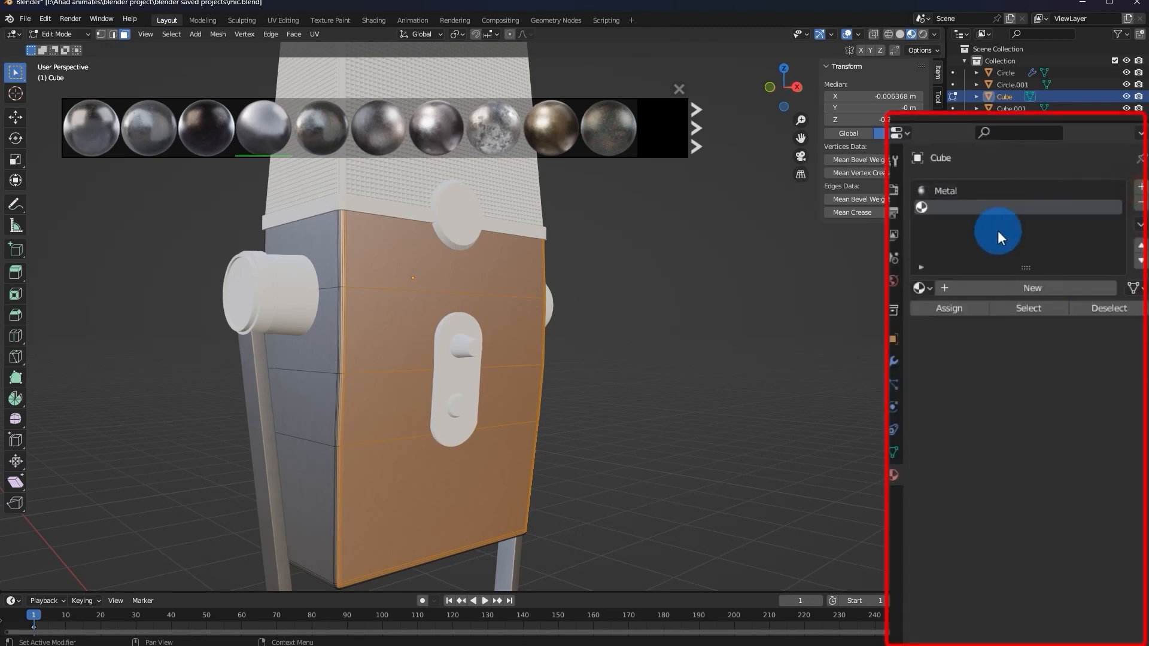
pyautogui.click(1007, 359)
pyautogui.click(974, 288)
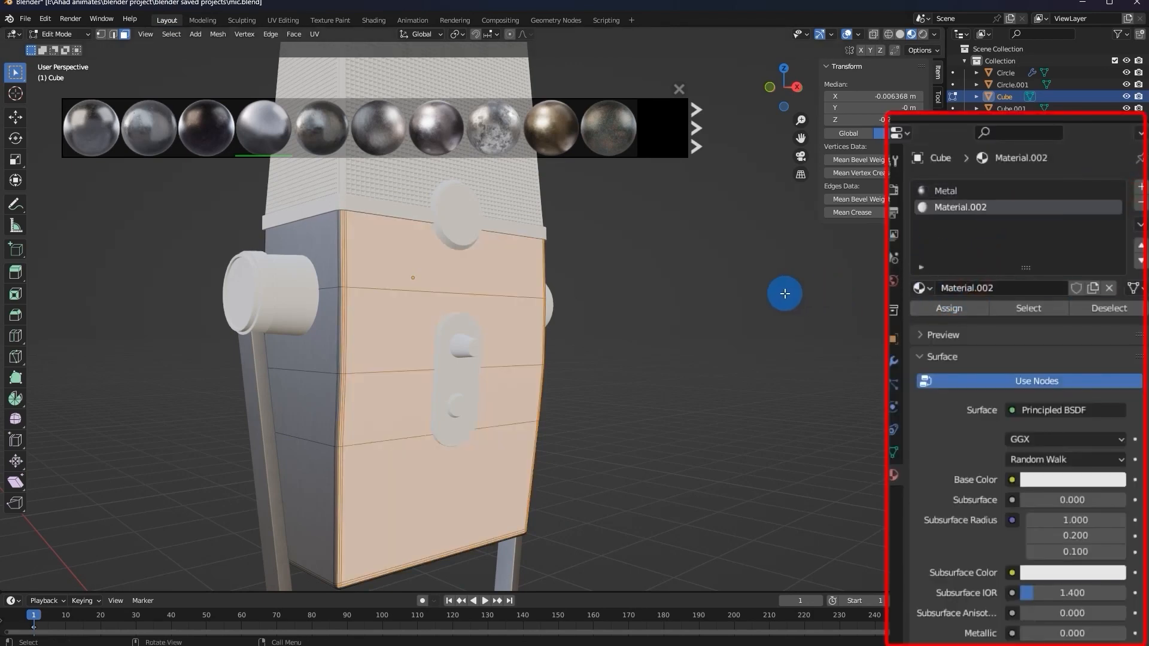
pyautogui.press('Tab')
pyautogui.moveTo(573, 310); pyautogui.dragTo(654, 296, button='middle')
pyautogui.click(696, 369)
pyautogui.moveTo(688, 386); pyautogui.dragTo(796, 420, button='middle')
pyautogui.scroll(-5, 792, 419)
# Reopen the body's mesh for editing and select only the faces that use the Metal material.
pyautogui.press('Tab')
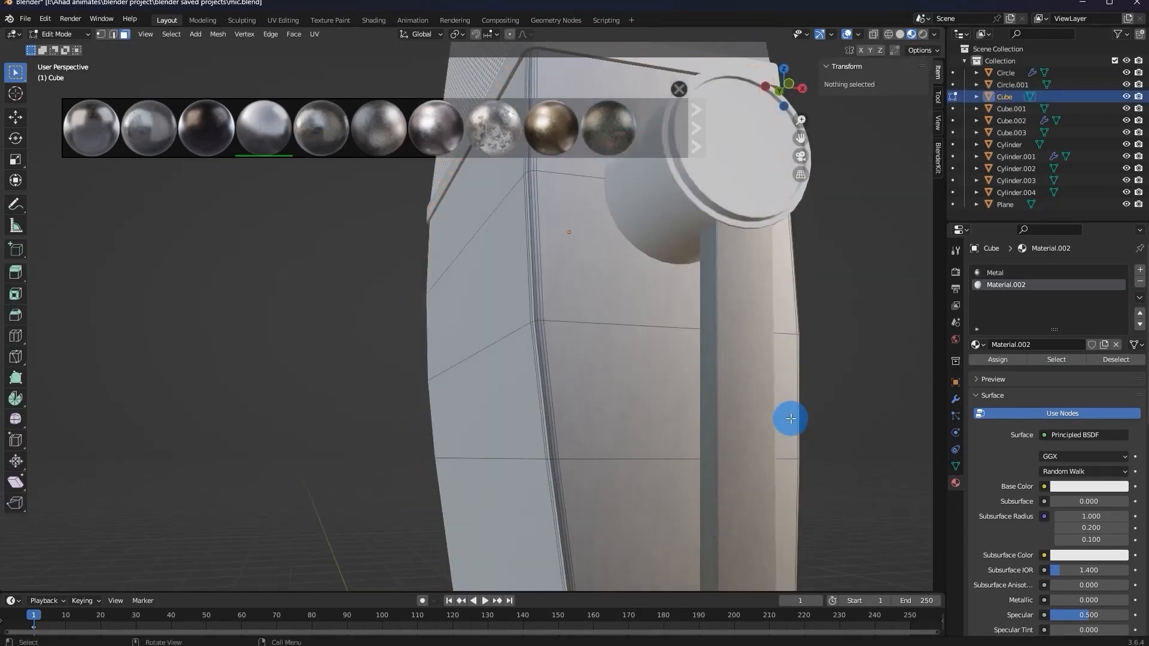
pyautogui.press('a')
pyautogui.click(880, 334)
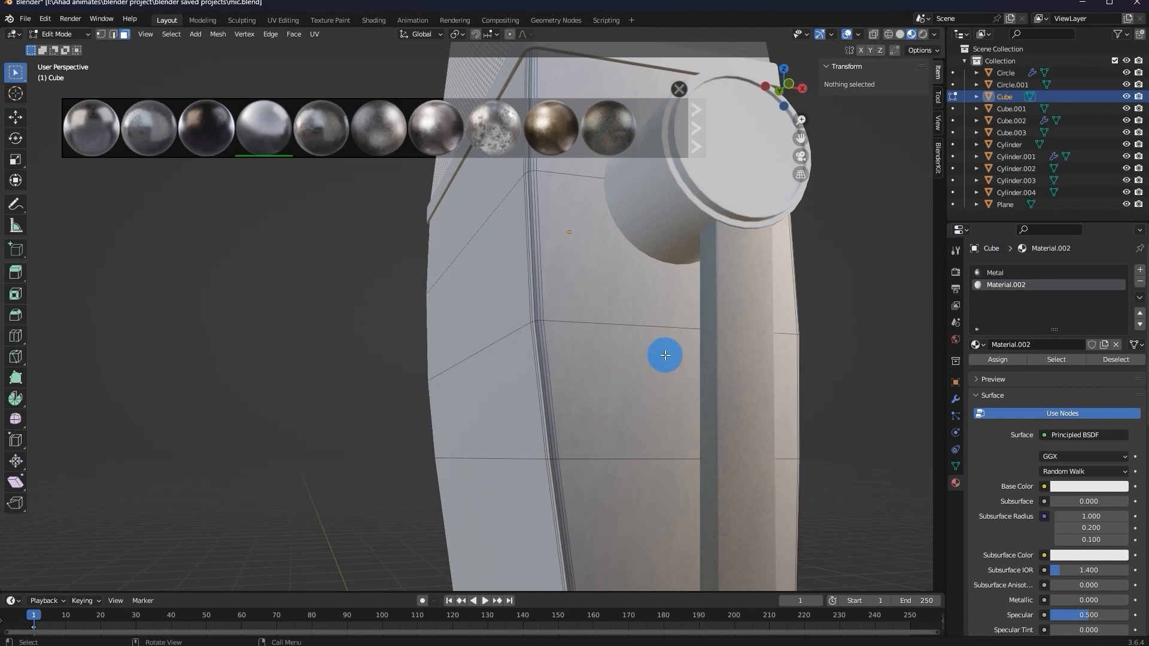
pyautogui.click(993, 273)
pyautogui.click(1056, 360)
pyautogui.moveTo(818, 347); pyautogui.dragTo(808, 389, button='middle')
pyautogui.scroll(4, 772, 365)
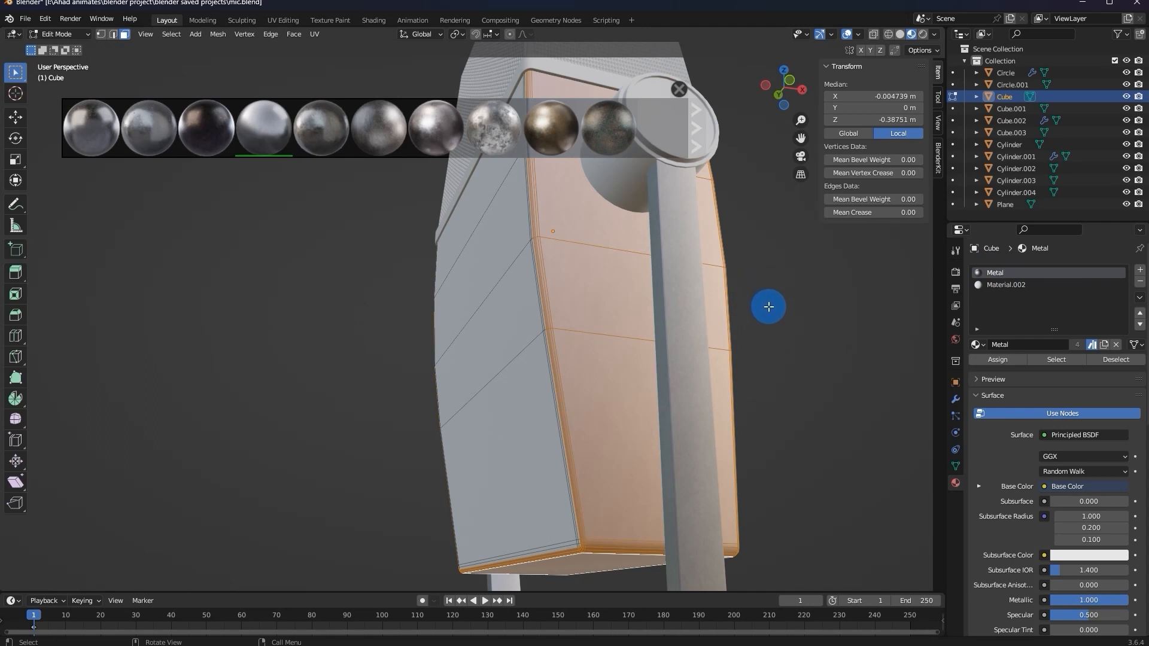
# Unwrap the selected faces with Smart UV Project at a 66° angle limit, and apply the body's object transform.
pyautogui.press('u')
pyautogui.click(710, 295)
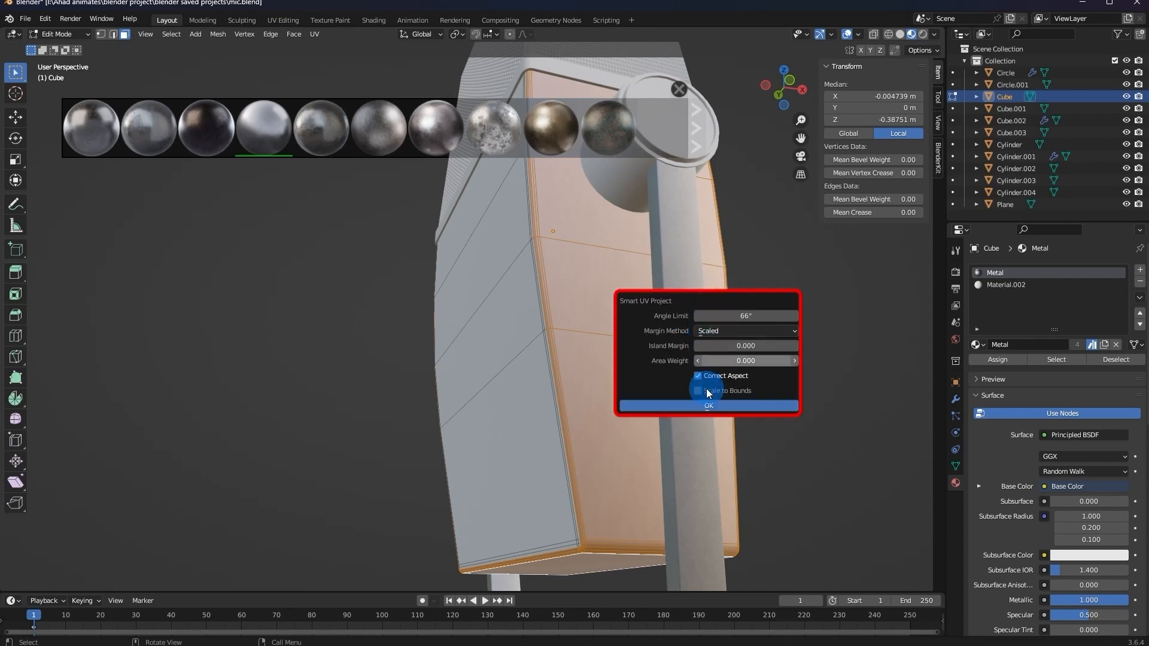
pyautogui.click(693, 408)
pyautogui.press('Tab')
pyautogui.hotkey('ctrl', 'a')
pyautogui.click(685, 409)
# Shift the round badge below the grille along the X axis to an X location of about 0.009 m.
pyautogui.moveTo(835, 428); pyautogui.dragTo(446, 383, button='middle')
pyautogui.scroll(1, 409, 383)
pyautogui.scroll(4, 460, 401)
pyautogui.click(455, 392)
pyautogui.scroll(2, 455, 392)
pyautogui.press('g')
pyautogui.press('y')
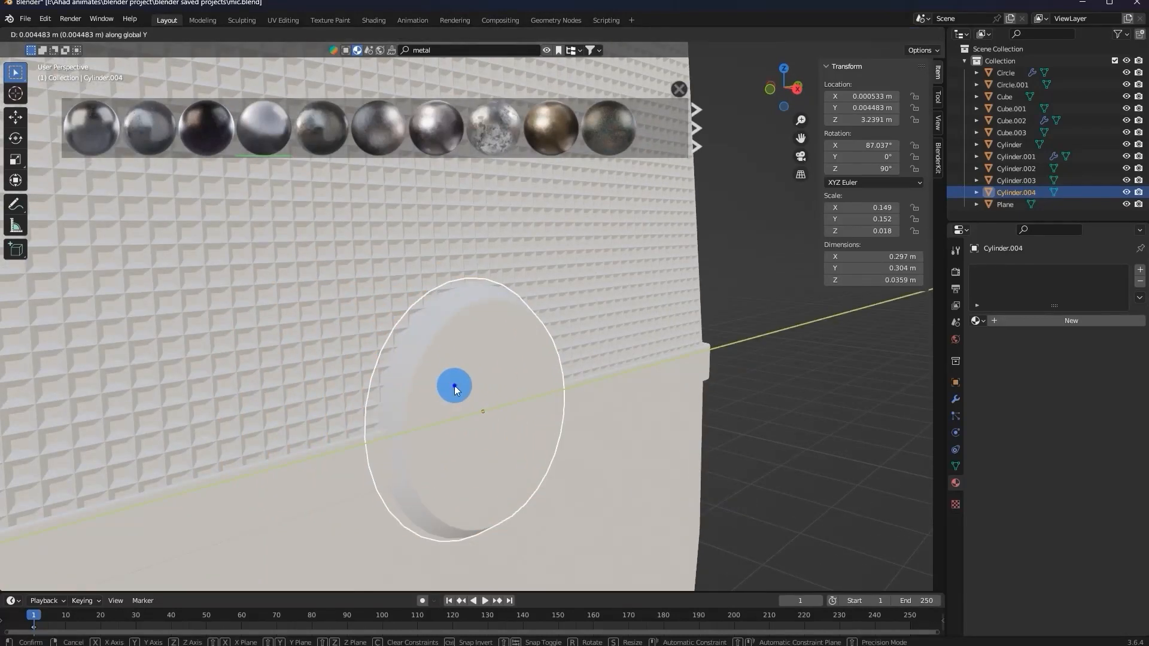
pyautogui.rightClick(455, 386)
pyautogui.moveTo(695, 203); pyautogui.dragTo(619, 250, button='middle')
pyautogui.press('g')
pyautogui.press('x')
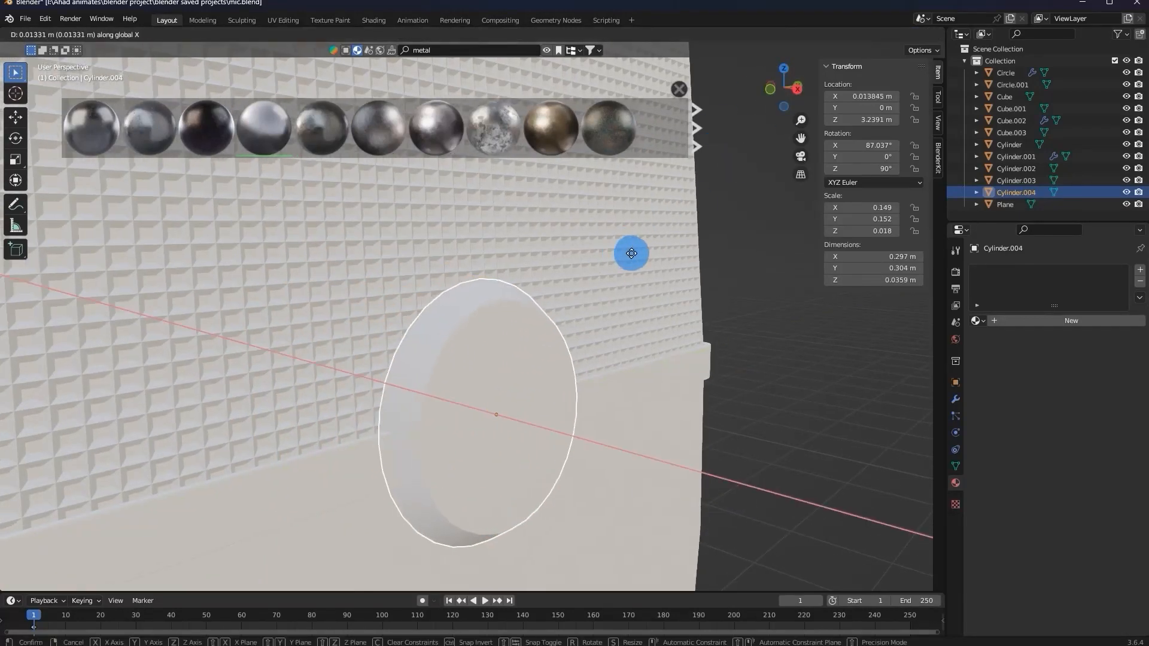
pyautogui.click(628, 252)
# Select the round badge's front face, grow the selection over the bevelled rim, and scale it up slightly.
pyautogui.click(898, 39)
pyautogui.press('Tab')
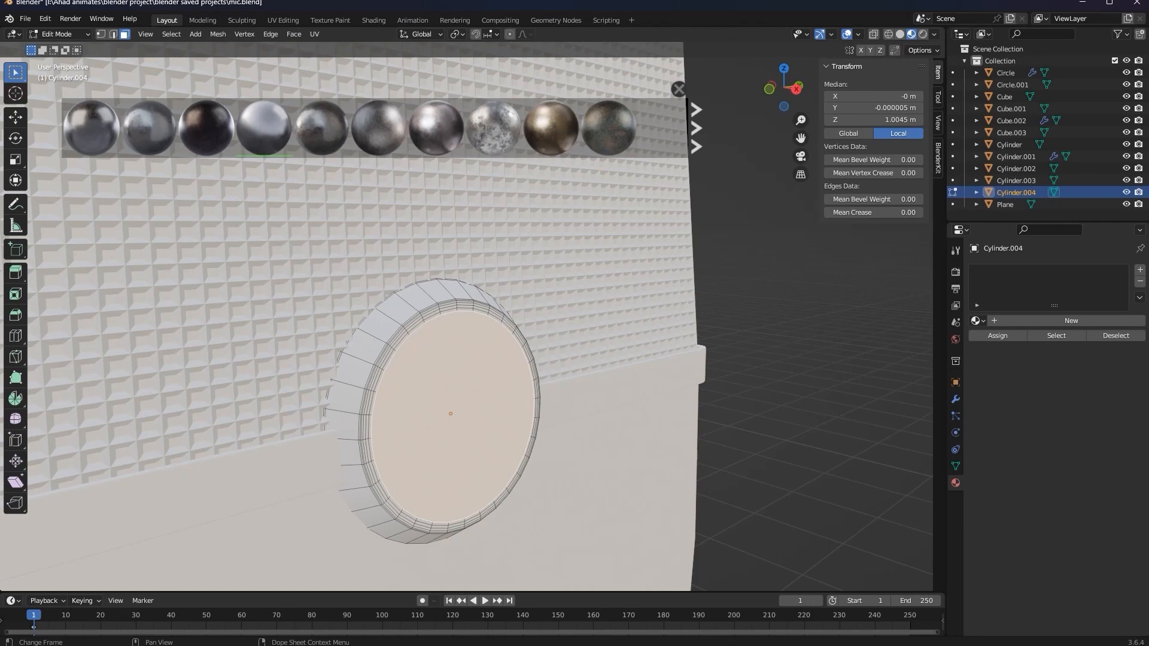
pyautogui.press('ctrl+KP_Add')
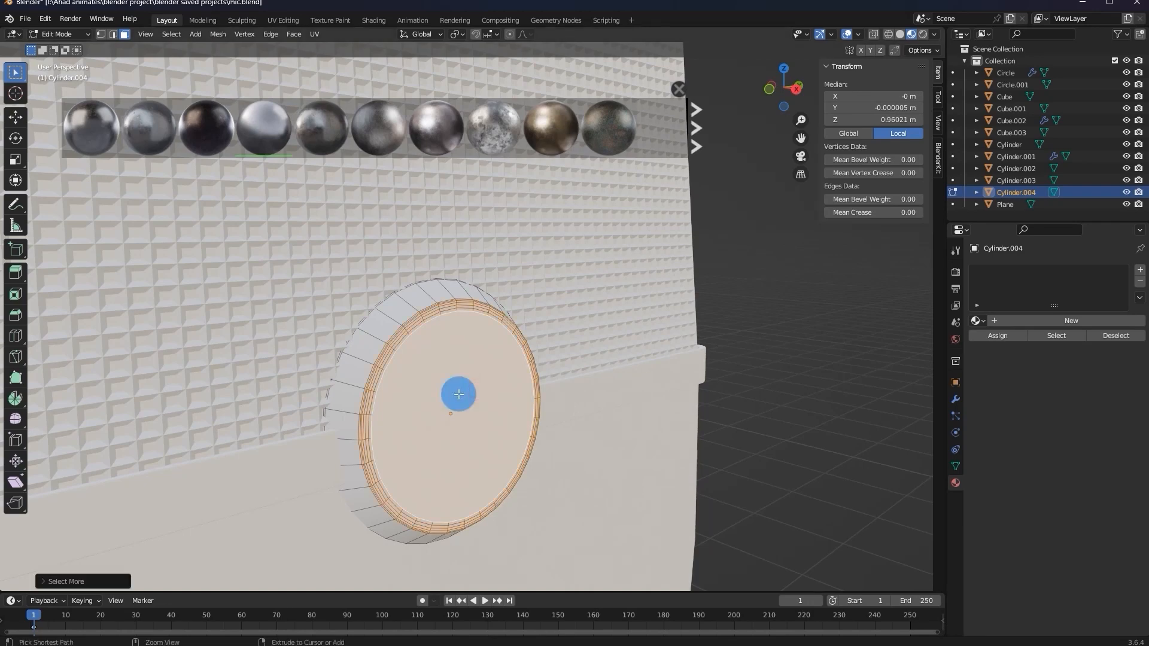
pyautogui.scroll(2, 458, 394)
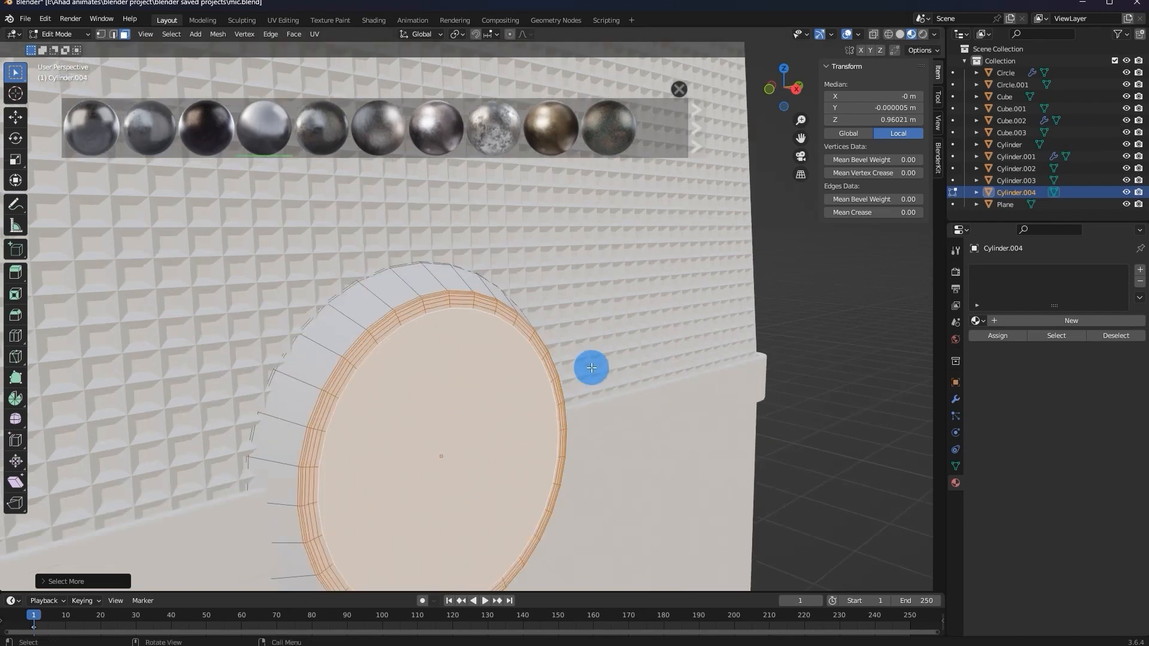
pyautogui.press('s')
pyautogui.click(633, 374)
pyautogui.press('Tab')
pyautogui.click(827, 349)
pyautogui.scroll(-6, 778, 339)
pyautogui.moveTo(659, 311); pyautogui.dragTo(455, 293, button='middle')
pyautogui.scroll(-4, 299, 305)
pyautogui.moveTo(234, 312); pyautogui.dragTo(468, 362, button='middle')
pyautogui.scroll(3, 468, 362)
pyautogui.click(469, 361)
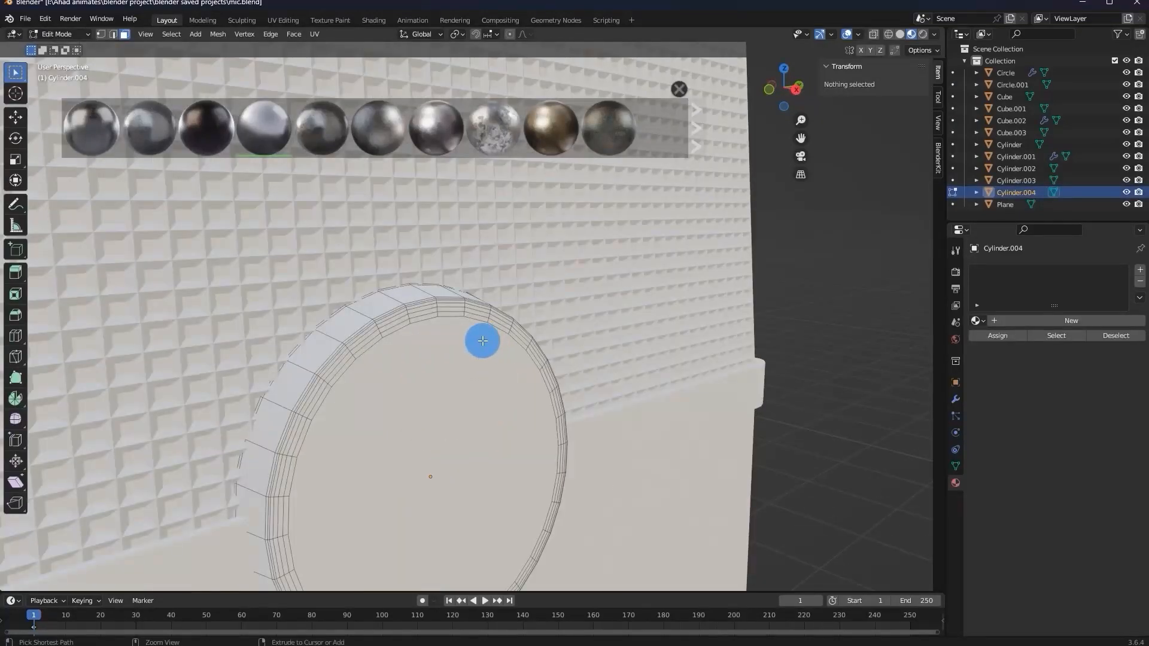
# Reselect the badge's front face with its bevelled rim and move it inward along X, making the badge about 0.018 m thick.
pyautogui.click(482, 343)
pyautogui.press('ctrl+KP_Add')
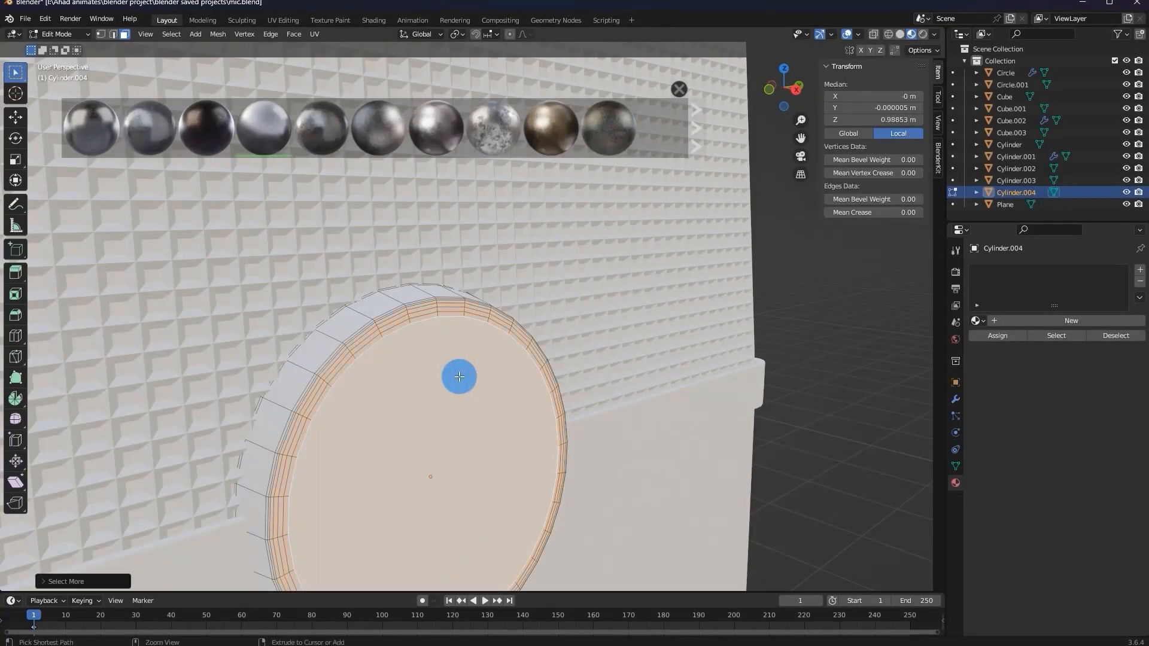
pyautogui.scroll(-1, 459, 377)
pyautogui.scroll(-3, 477, 380)
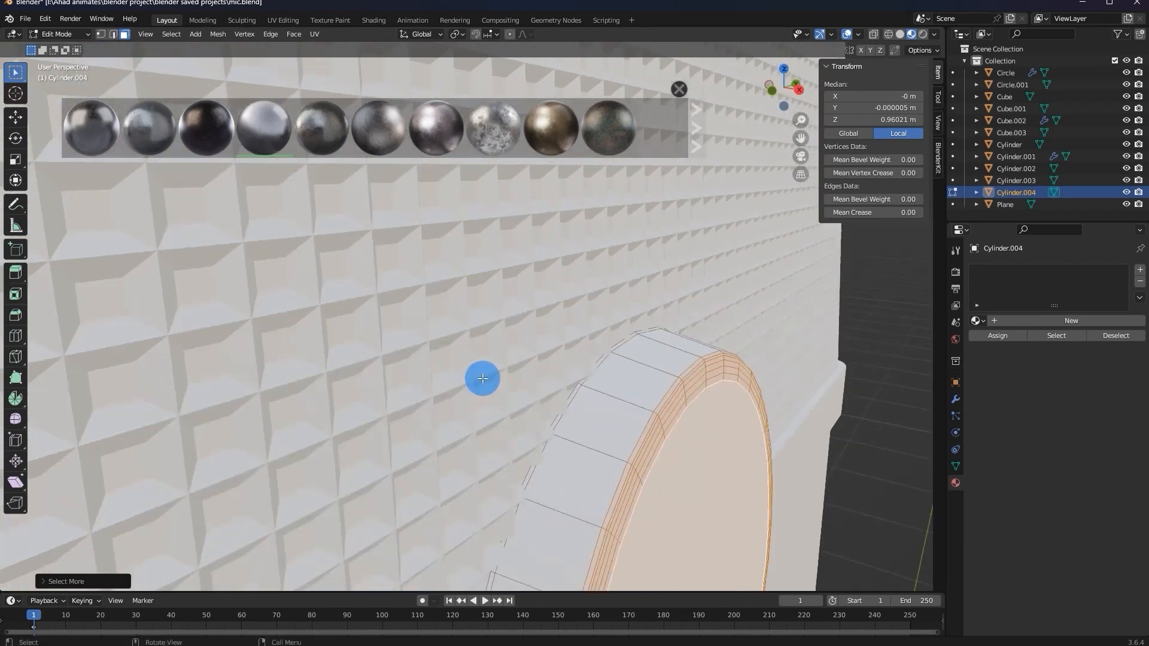
pyautogui.press('g')
pyautogui.press('x')
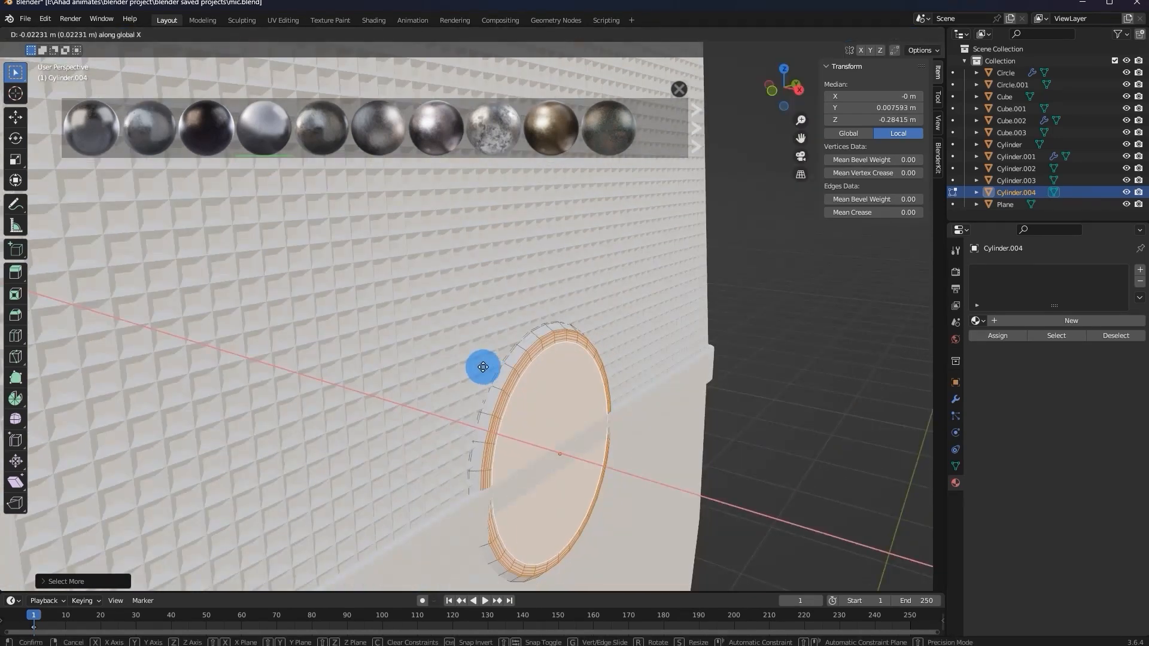
pyautogui.click(487, 368)
pyautogui.press('Tab')
# Deselect the round badge and save the mic.blend file.
pyautogui.scroll(-8, 518, 285)
pyautogui.click(655, 282)
pyautogui.scroll(-4, 419, 288)
pyautogui.moveTo(363, 287); pyautogui.dragTo(399, 303, button='middle')
pyautogui.hotkey('ctrl', 's')
pyautogui.scroll(3, 401, 296)
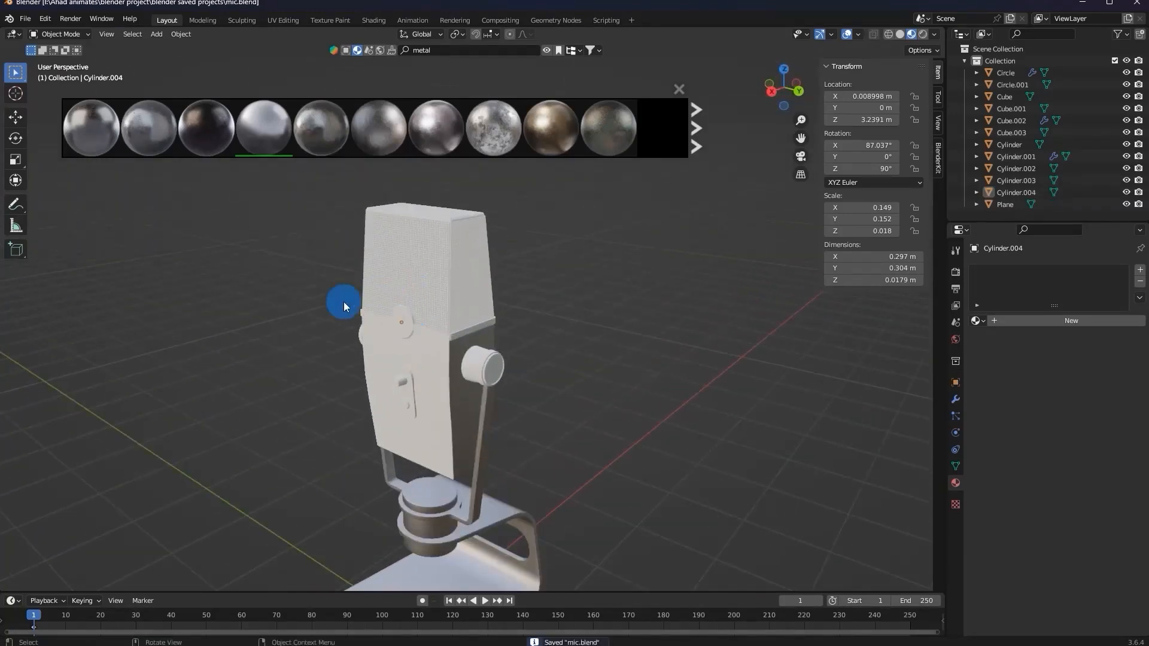
pyautogui.scroll(2, 345, 307)
pyautogui.moveTo(367, 325); pyautogui.dragTo(719, 122, button='middle')
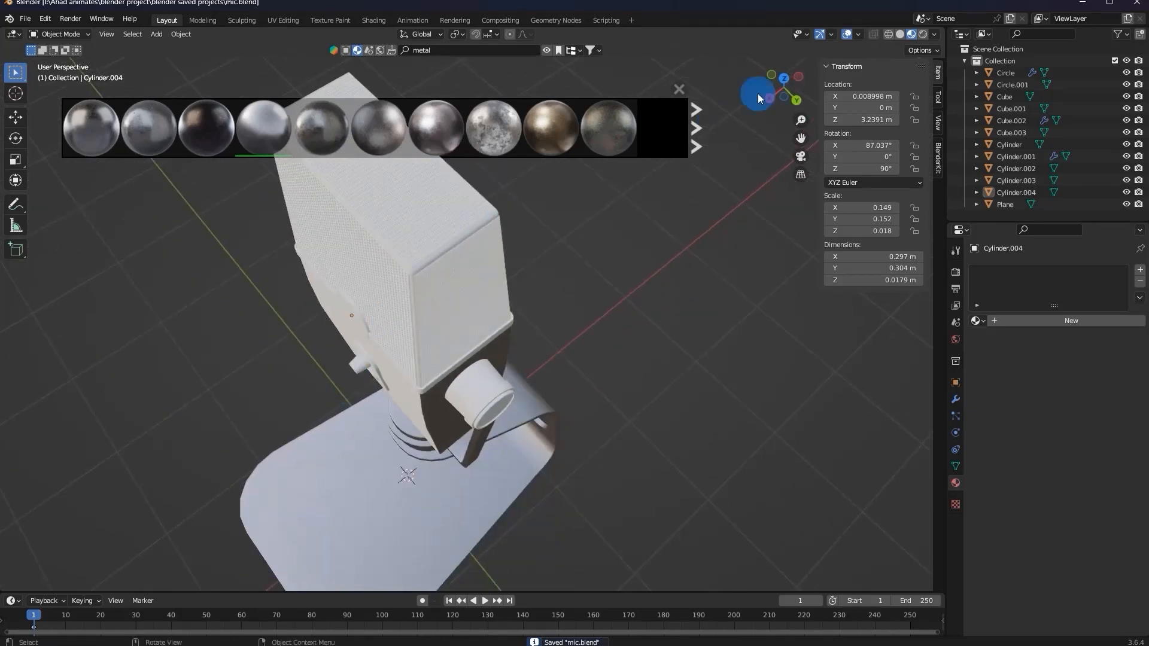
# Select the microphone's grille mesh above the body.
pyautogui.click(411, 261)
pyautogui.scroll(3, 342, 333)
pyautogui.moveTo(343, 332); pyautogui.dragTo(440, 287, button='middle')
pyautogui.click(709, 292)
pyautogui.scroll(-4, 449, 261)
pyautogui.scroll(4, 439, 287)
pyautogui.click(438, 284)
pyautogui.scroll(-1, 437, 283)
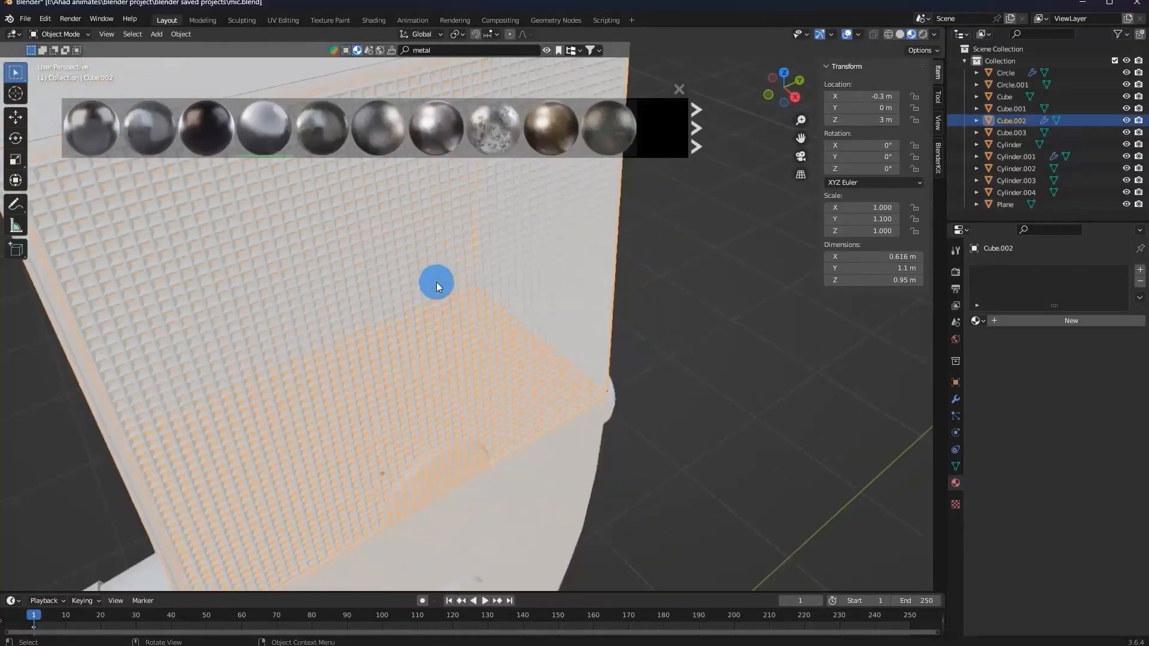
pyautogui.scroll(-3, 437, 282)
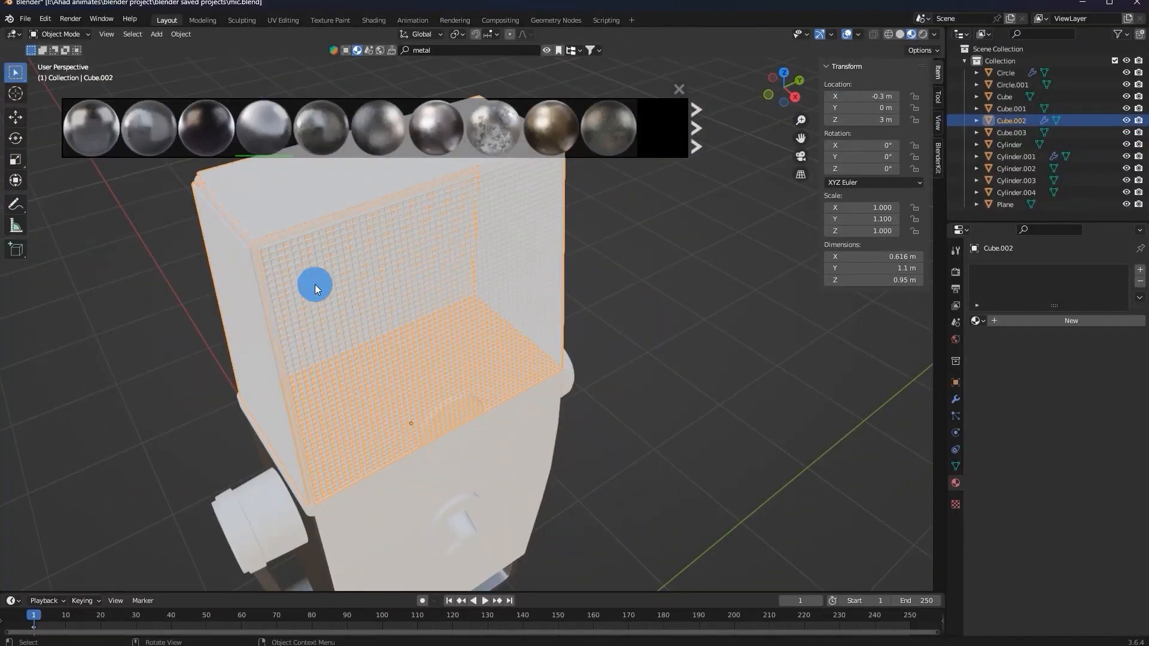
pyautogui.scroll(5, 292, 339)
# Browse the metal material results and apply the smooth grey "metal" material (Frozen white metal) to the grille.
pyautogui.moveTo(564, 127)
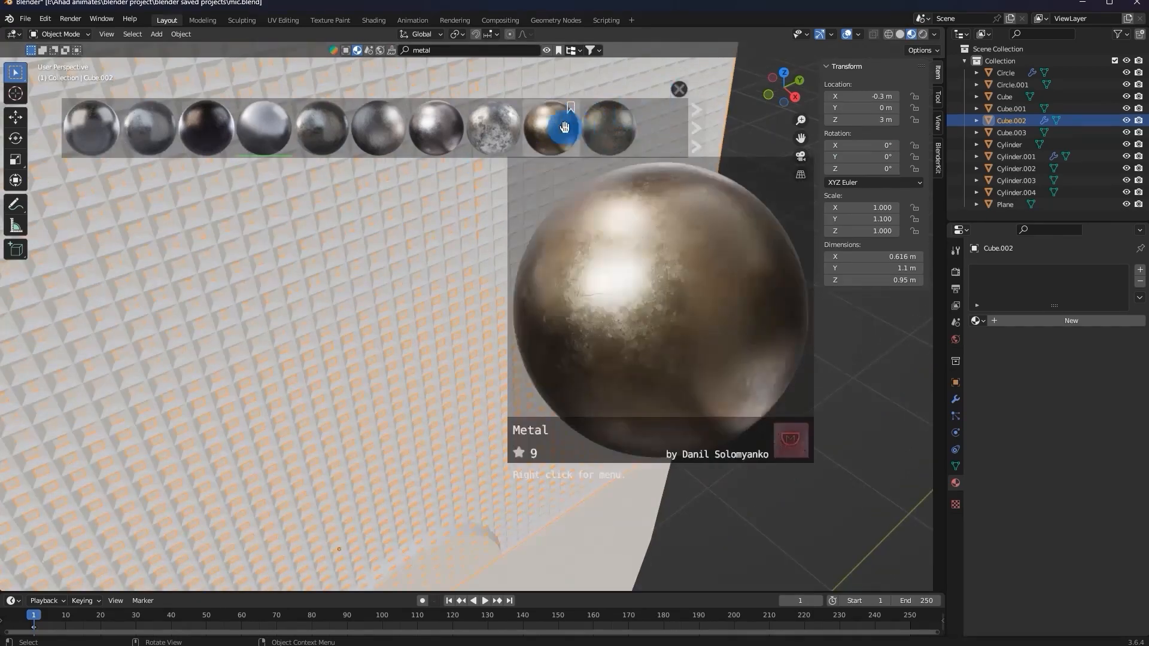
pyautogui.scroll(-6, 557, 126)
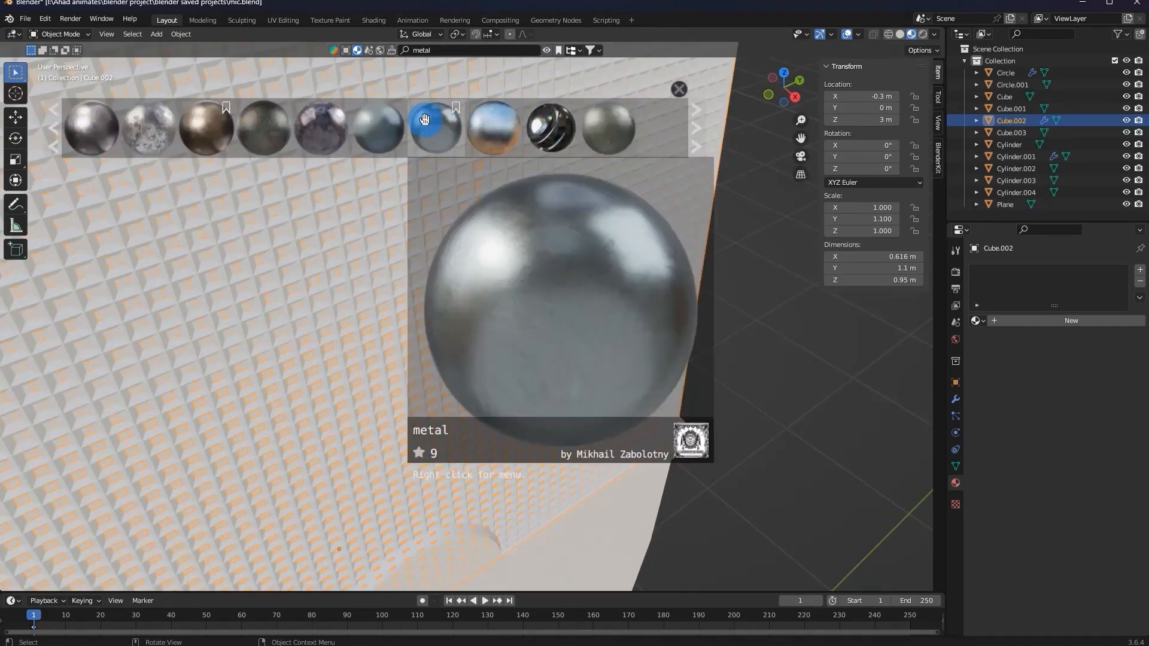
pyautogui.scroll(2, 341, 317)
pyautogui.scroll(-4, 368, 276)
pyautogui.scroll(-2, 353, 143)
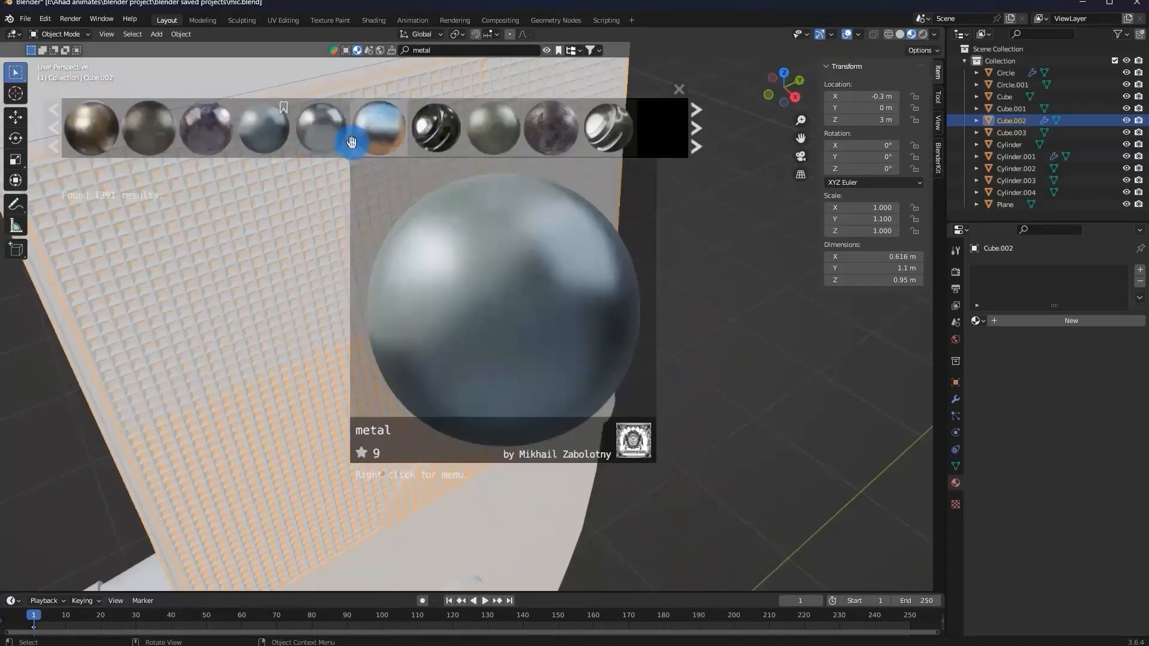
pyautogui.moveTo(328, 152)
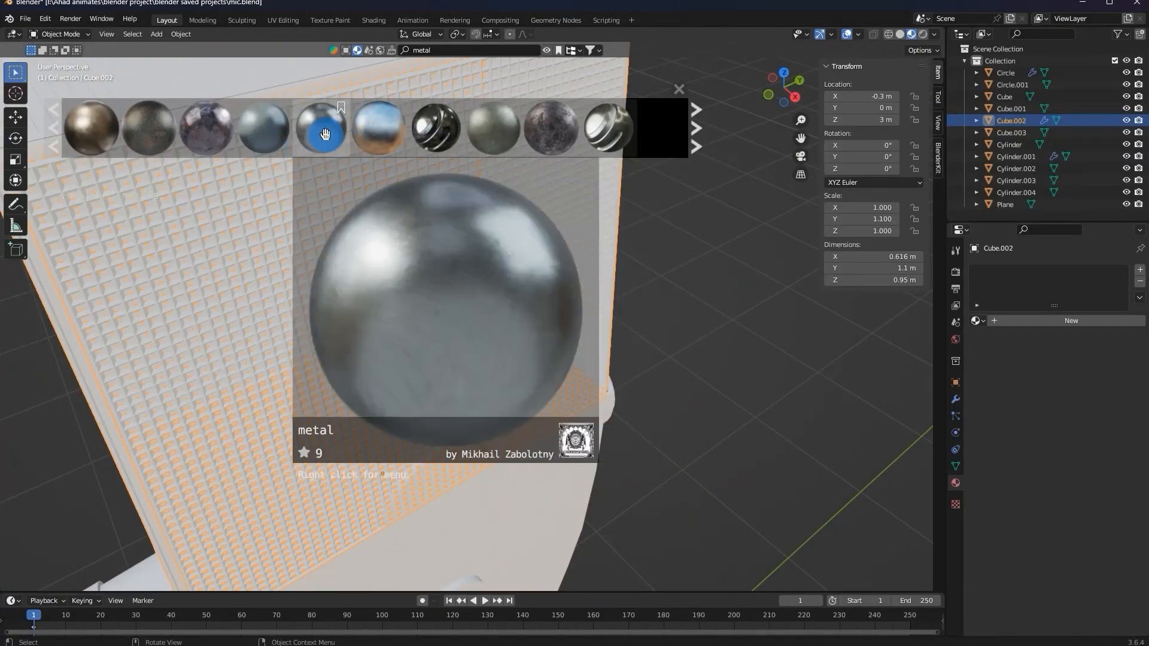
pyautogui.moveTo(482, 140)
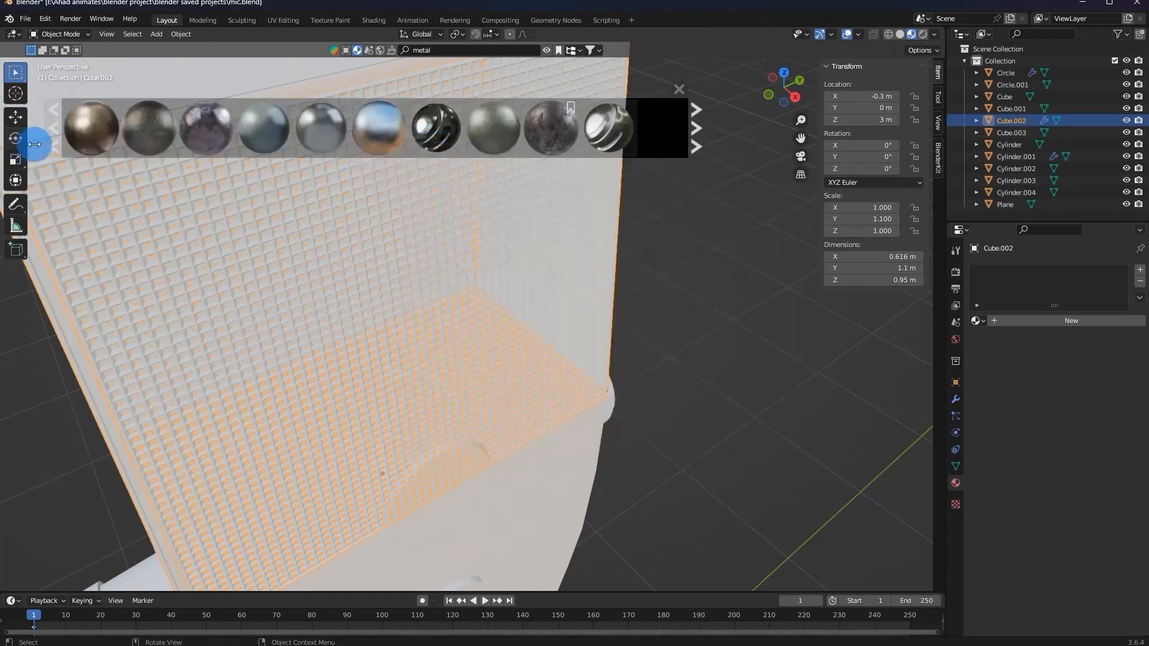
pyautogui.moveTo(91, 133)
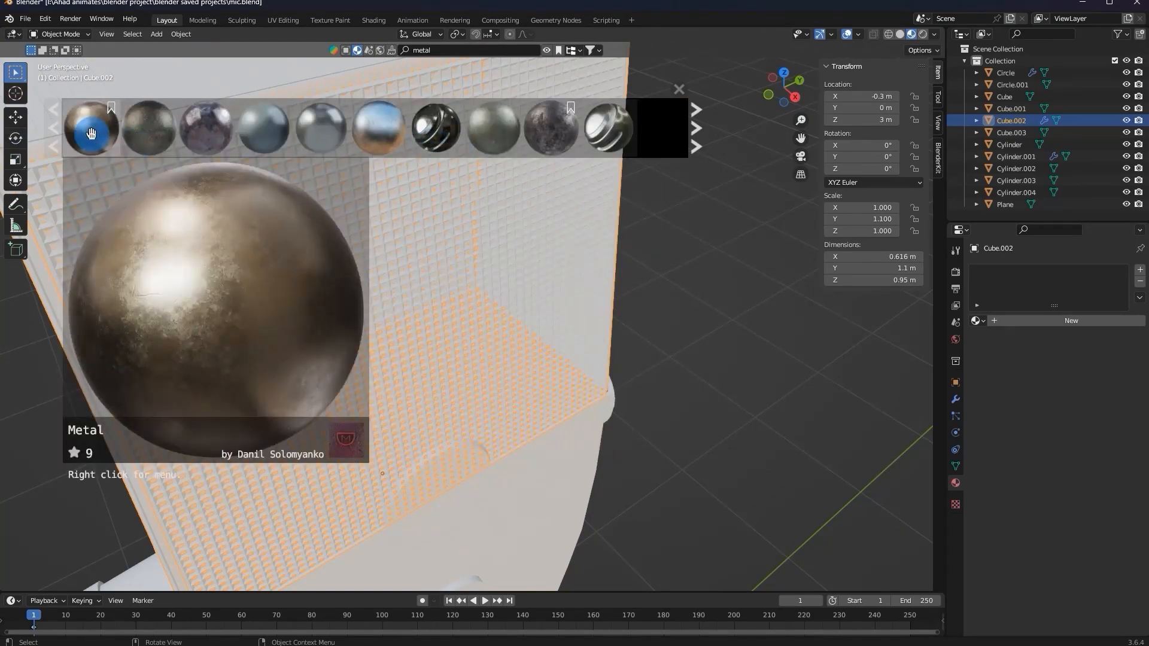
pyautogui.scroll(2, 107, 133)
pyautogui.moveTo(251, 138)
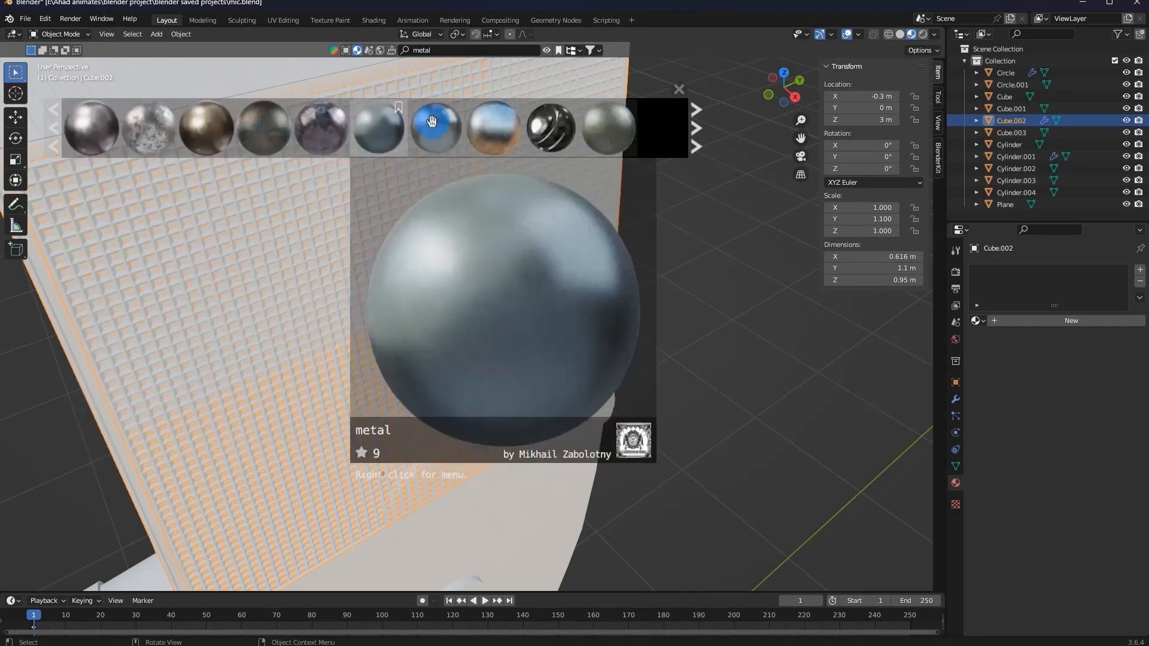
pyautogui.scroll(6, 491, 132)
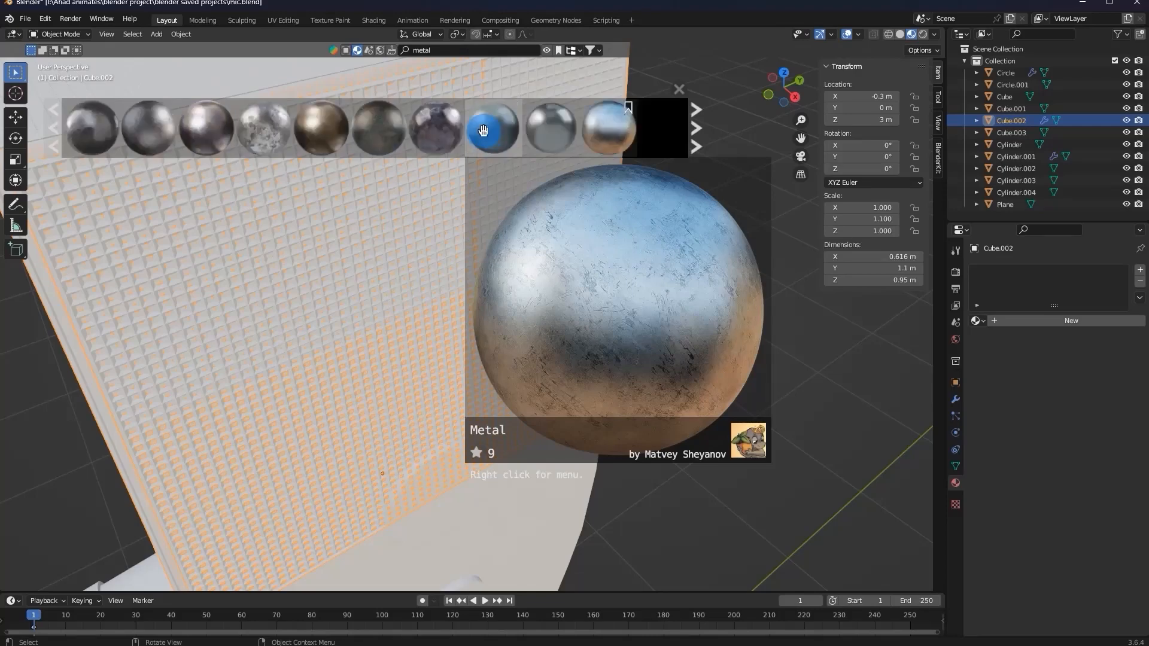
pyautogui.scroll(-6, 380, 139)
pyautogui.moveTo(430, 130)
pyautogui.moveTo(367, 134)
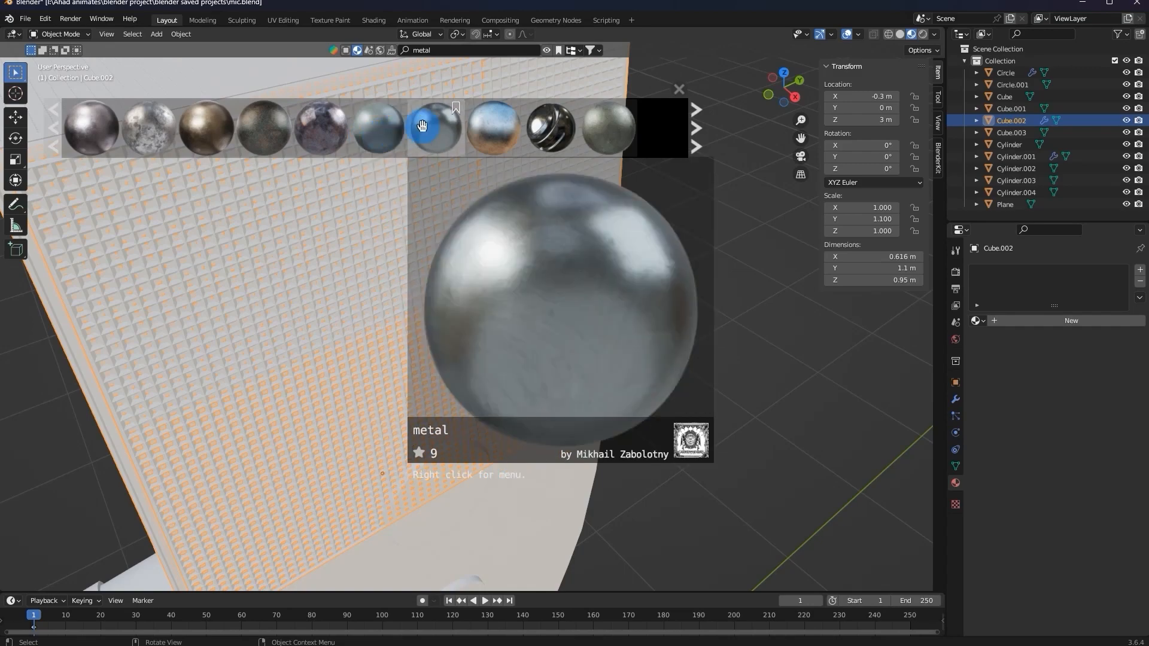
pyautogui.moveTo(427, 127); pyautogui.dragTo(433, 239)
pyautogui.scroll(-4, 433, 239)
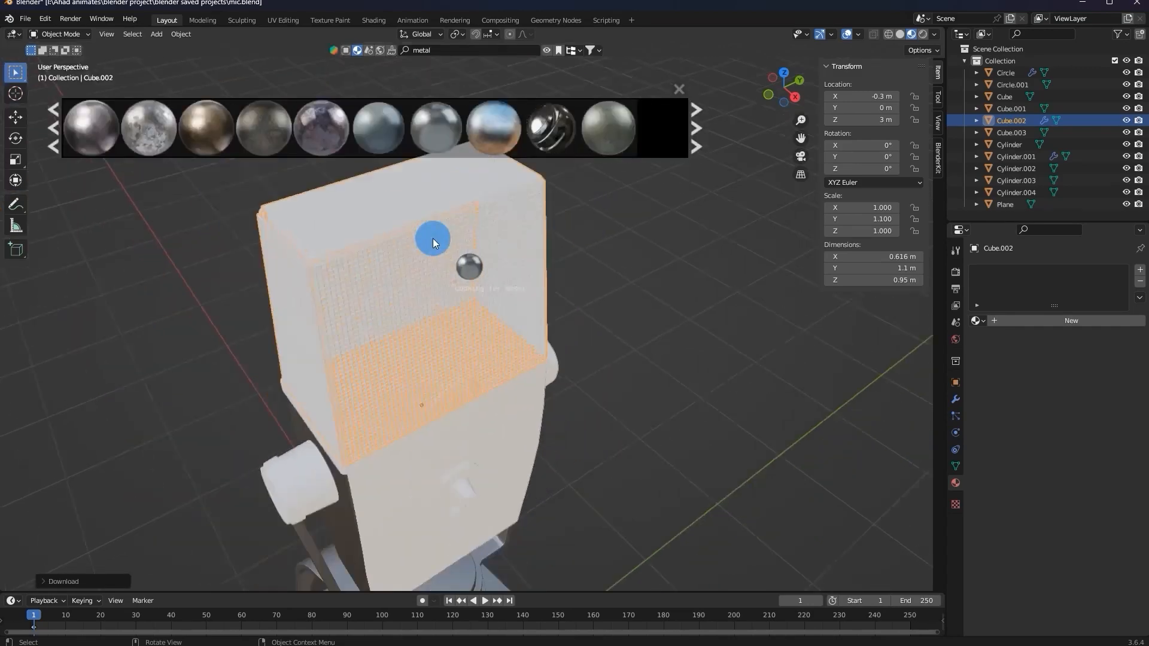
# Unwrap the grille mesh with Smart UV Project using the default settings.
pyautogui.moveTo(386, 339); pyautogui.dragTo(410, 270, button='middle')
pyautogui.scroll(4, 410, 270)
pyautogui.moveTo(305, 400); pyautogui.dragTo(343, 371, button='middle')
pyautogui.click(365, 450)
pyautogui.click(436, 289)
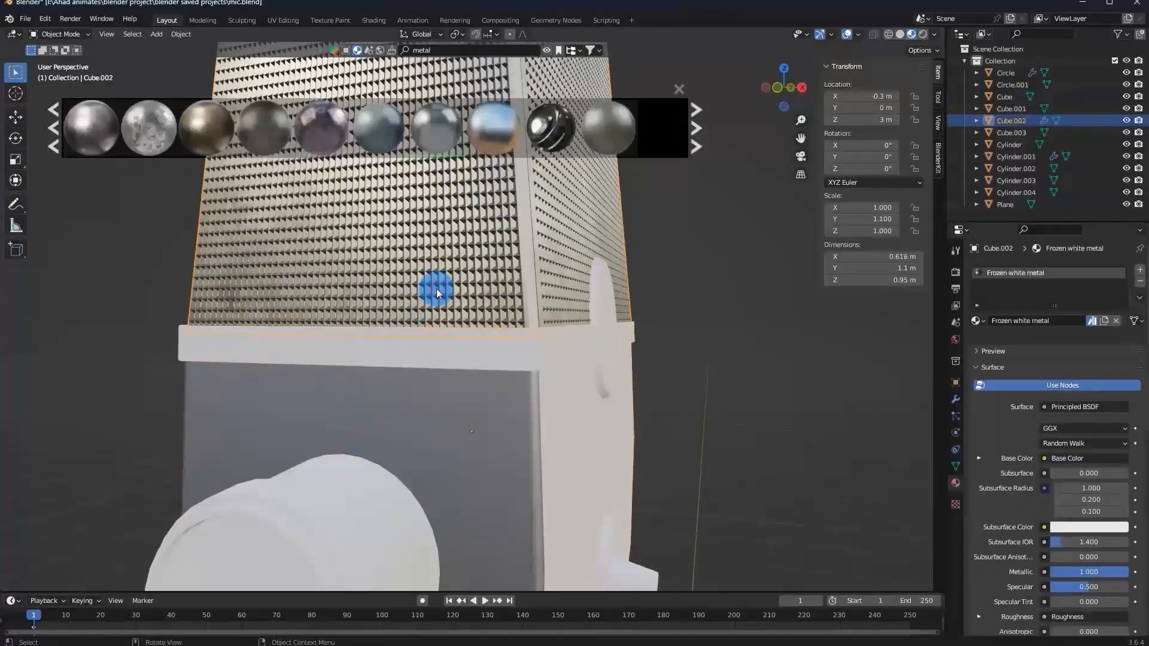
pyautogui.scroll(2, 462, 288)
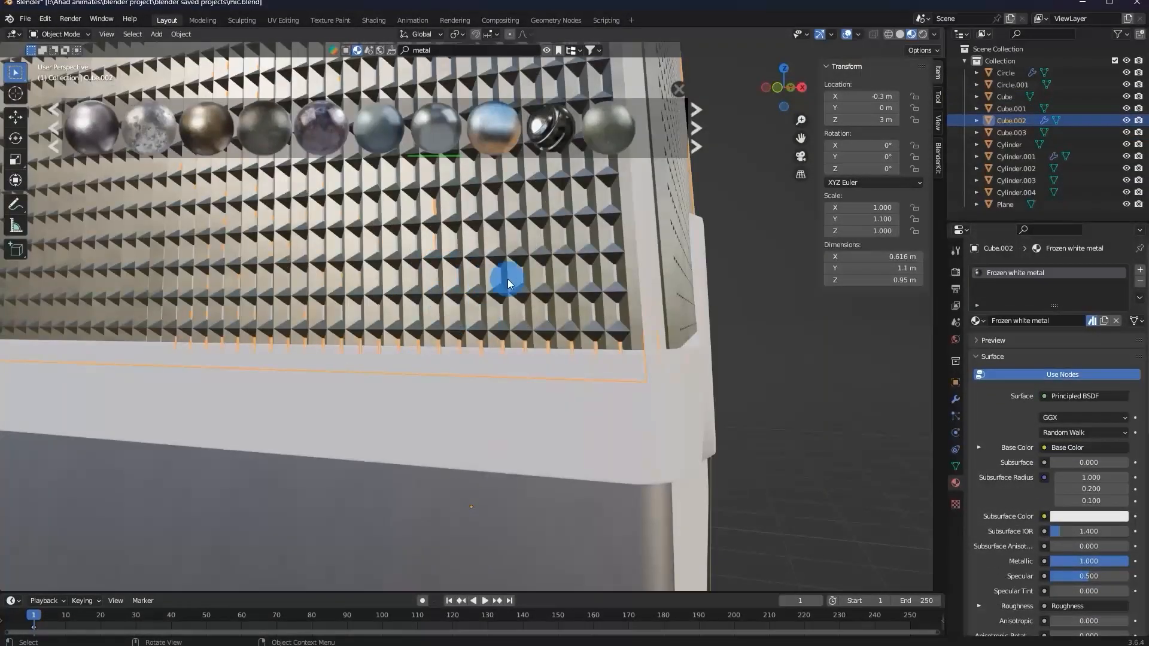
pyautogui.press('Tab')
pyautogui.press('u')
pyautogui.click(526, 256)
pyautogui.click(526, 372)
# Apply the grille's scale and save the mic.blend file.
pyautogui.press('Tab')
pyautogui.hotkey('ctrl', 'a')
pyautogui.click(542, 271)
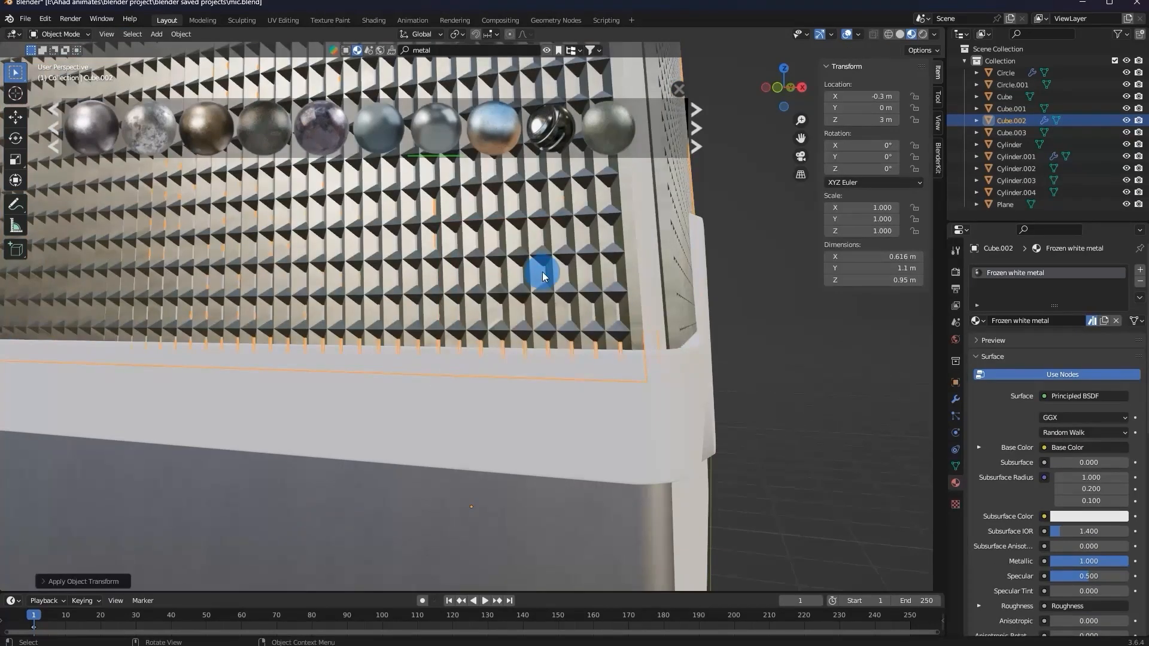
pyautogui.scroll(3, 542, 272)
pyautogui.press('Tab')
pyautogui.press('Tab')
pyautogui.hotkey('ctrl', 's')
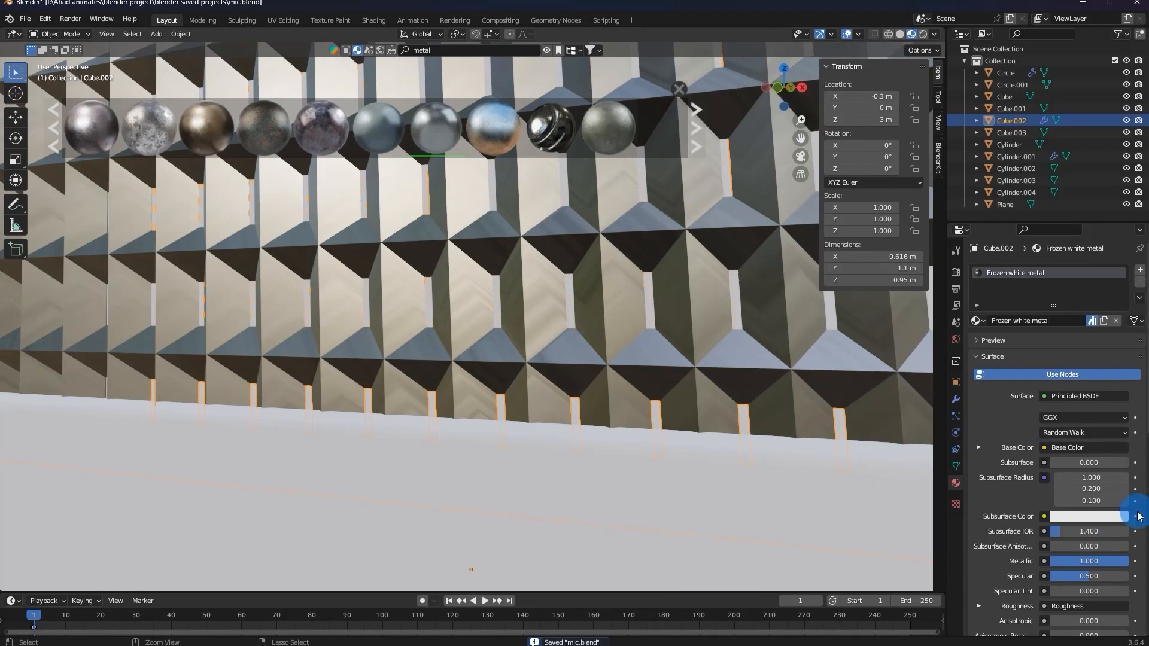
# Smooth the grille with a level 2 Catmull-Clark Subdivision modifier and show its modifier settings.
pyautogui.scroll(-8, 706, 368)
pyautogui.moveTo(706, 368); pyautogui.dragTo(674, 404, button='middle')
pyautogui.scroll(8, 691, 407)
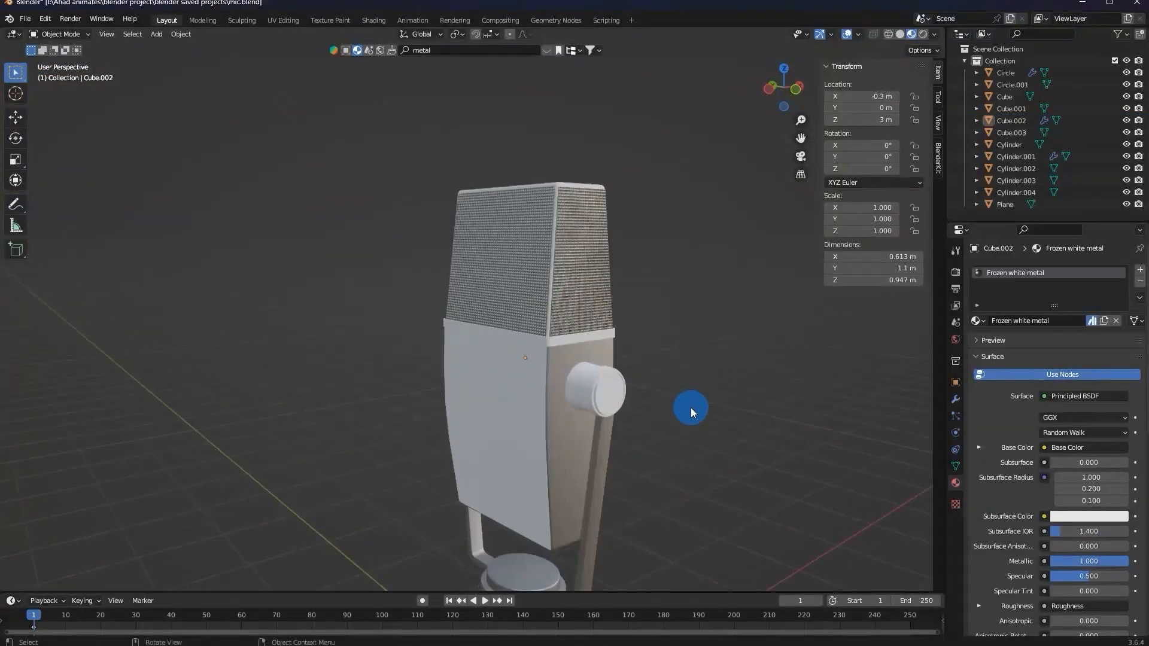
pyautogui.scroll(5, 595, 393)
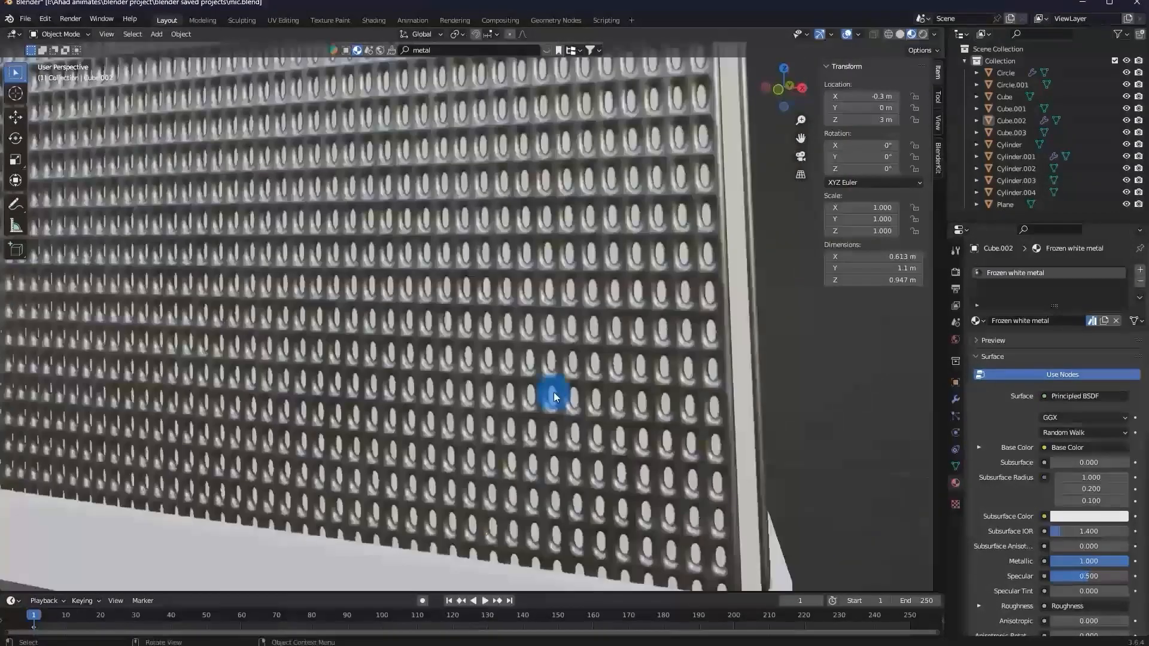
pyautogui.click(552, 391)
pyautogui.moveTo(551, 390); pyautogui.dragTo(531, 391, button='middle')
pyautogui.scroll(2, 532, 391)
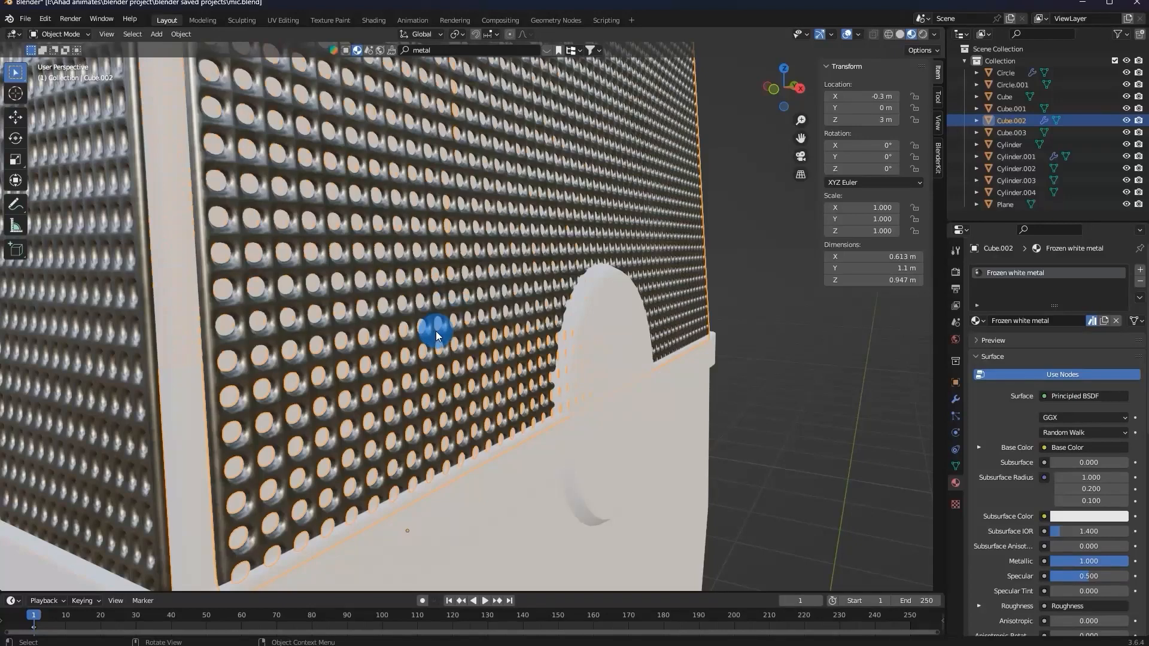
pyautogui.click(953, 403)
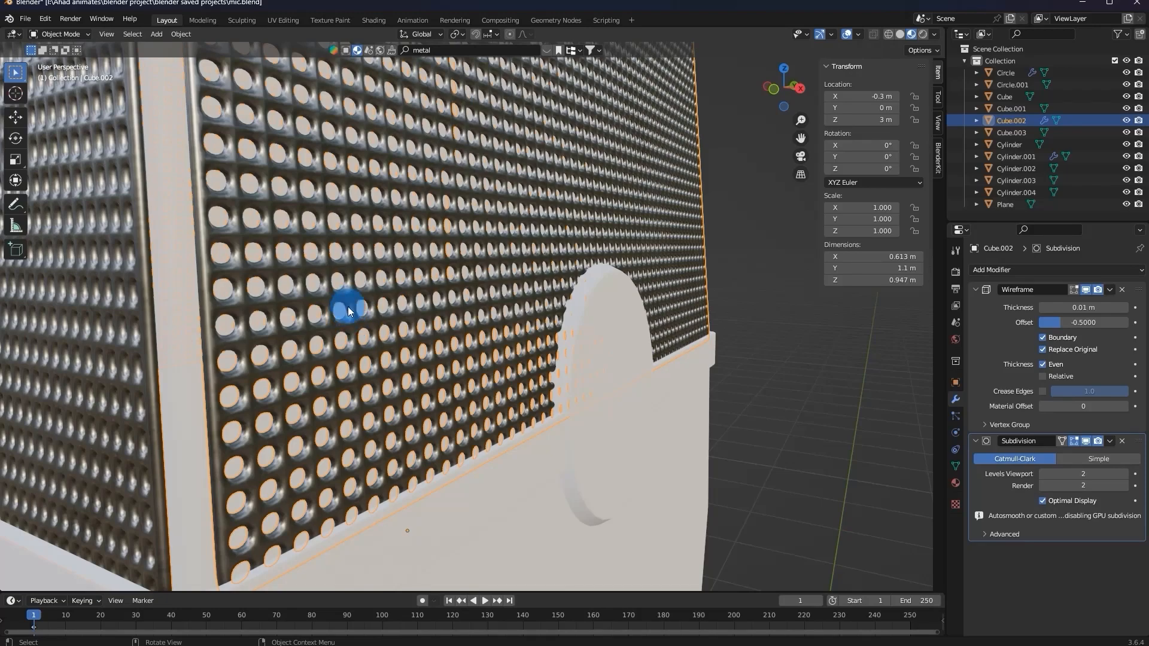
# Hide the grille mesh to expose the solid block inside it.
pyautogui.moveTo(214, 358); pyautogui.dragTo(247, 363, button='middle')
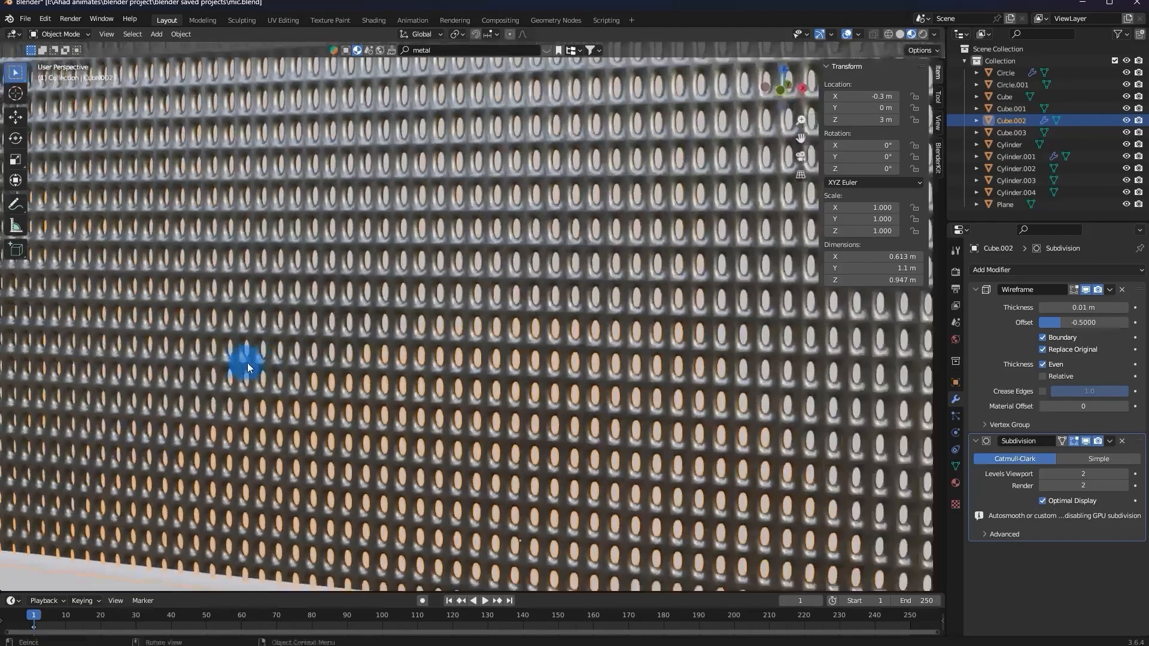
pyautogui.scroll(-5, 482, 370)
pyautogui.moveTo(484, 372); pyautogui.dragTo(554, 462, button='middle')
pyautogui.scroll(4, 360, 387)
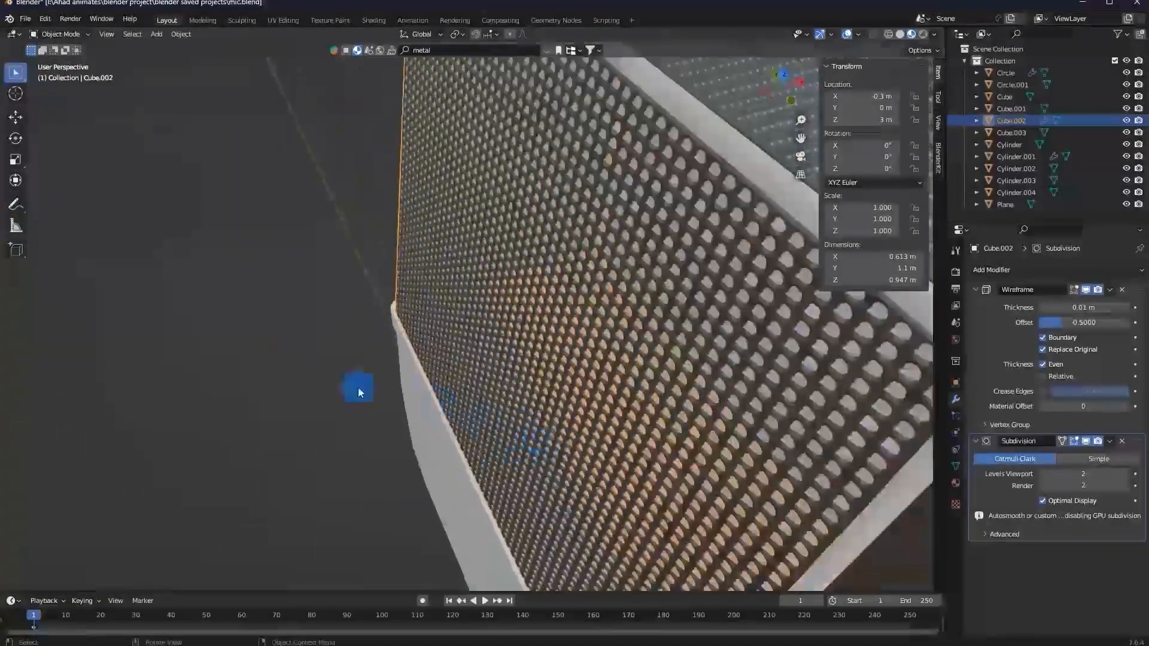
pyautogui.moveTo(566, 360); pyautogui.dragTo(581, 335, button='middle')
pyautogui.press('h')
pyautogui.scroll(-7, 618, 342)
# Select the solid block inside the grille, apply the same smooth grey metal material to it, and deselect it.
pyautogui.click(581, 336)
pyautogui.scroll(4, 572, 317)
pyautogui.press('g')
pyautogui.rightClick(570, 346)
pyautogui.click(544, 43)
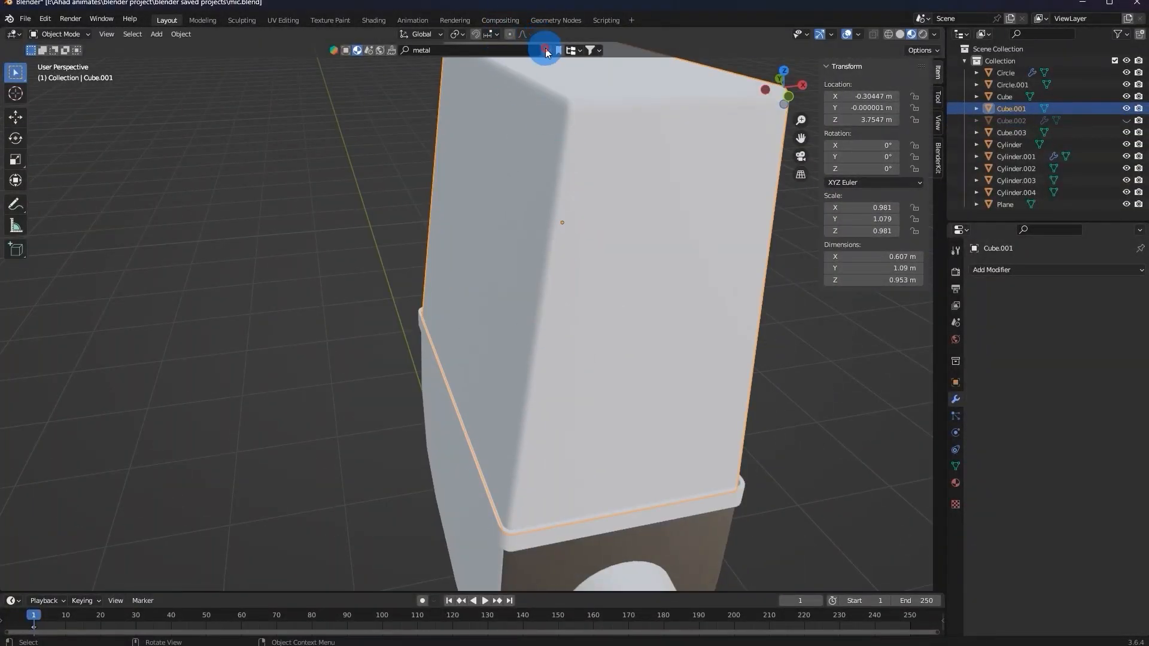
pyautogui.moveTo(456, 105); pyautogui.dragTo(626, 261)
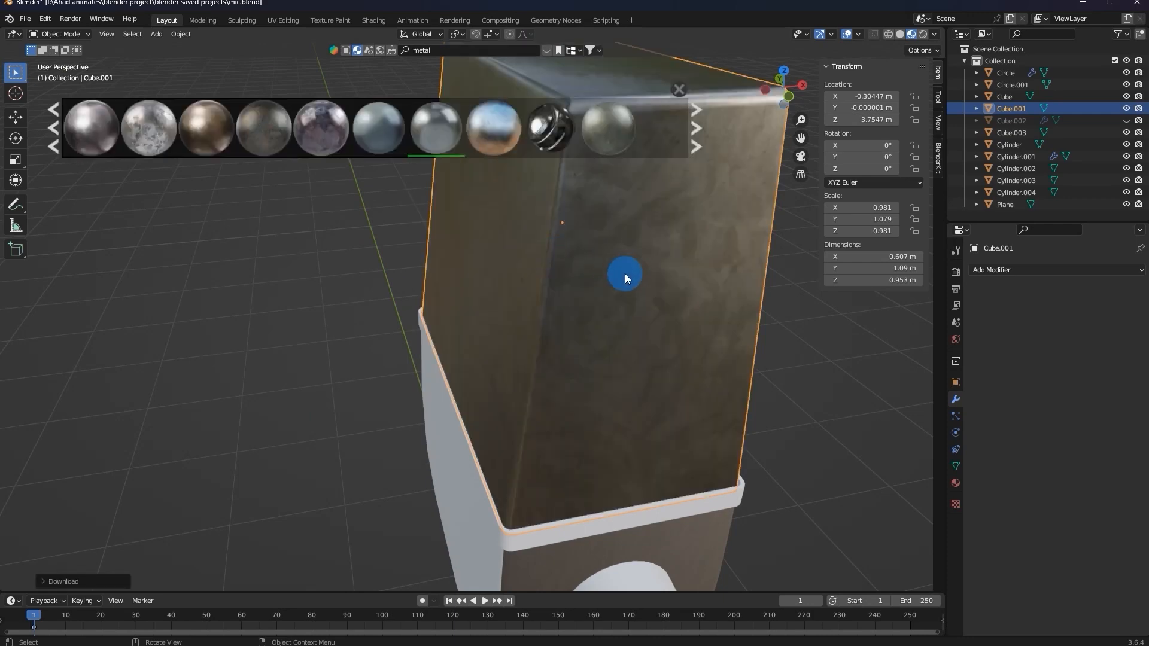
pyautogui.click(849, 393)
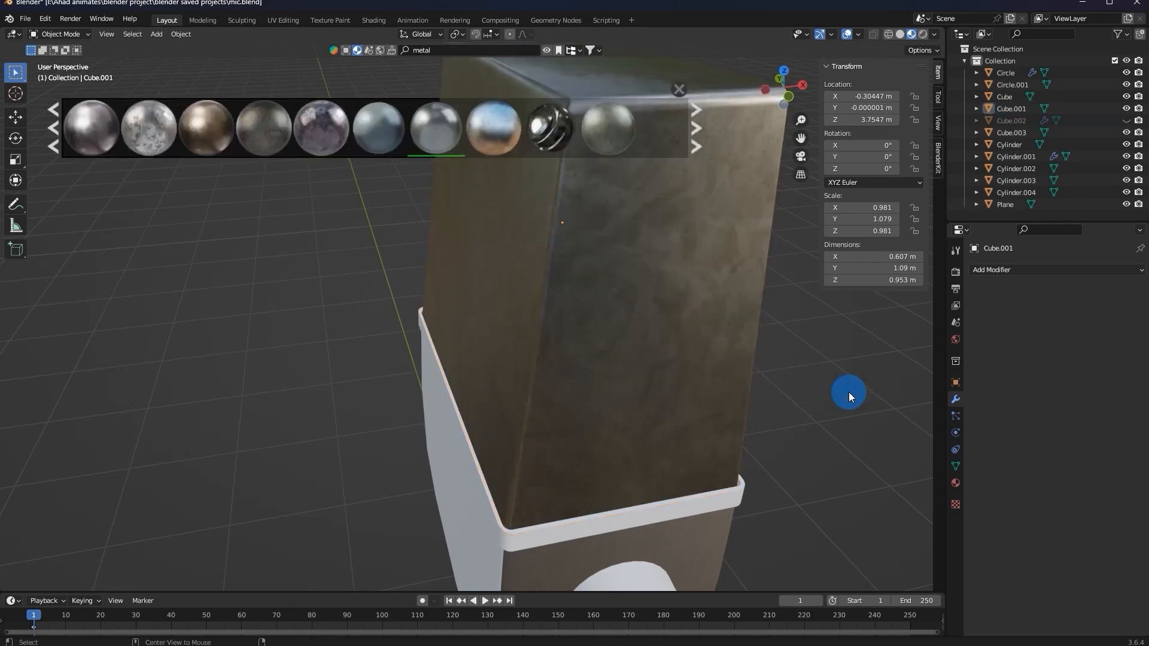
# Unhide the grille and apply the same smooth grey metal to the thin band between grille and body.
pyautogui.moveTo(849, 392); pyautogui.dragTo(599, 281, button='middle')
pyautogui.click(581, 264)
pyautogui.click(803, 348)
pyautogui.moveTo(803, 347); pyautogui.dragTo(383, 335, button='middle')
pyautogui.moveTo(441, 121)
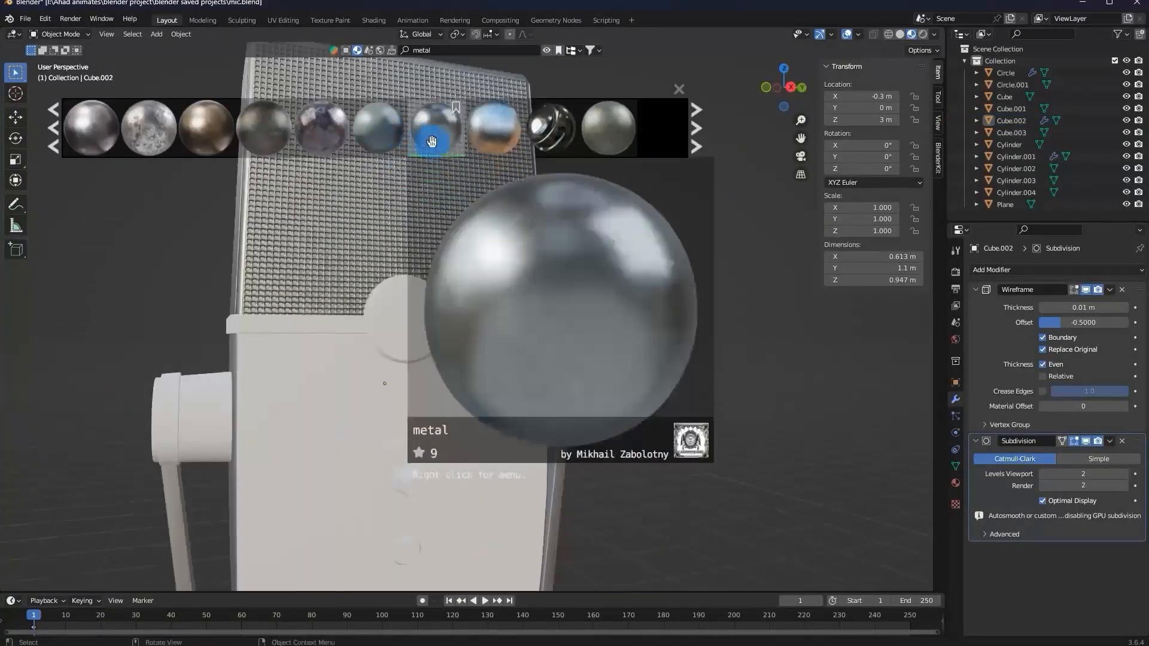
pyautogui.moveTo(441, 123); pyautogui.dragTo(487, 327)
pyautogui.scroll(4, 487, 327)
pyautogui.moveTo(488, 326); pyautogui.dragTo(502, 333, button='middle')
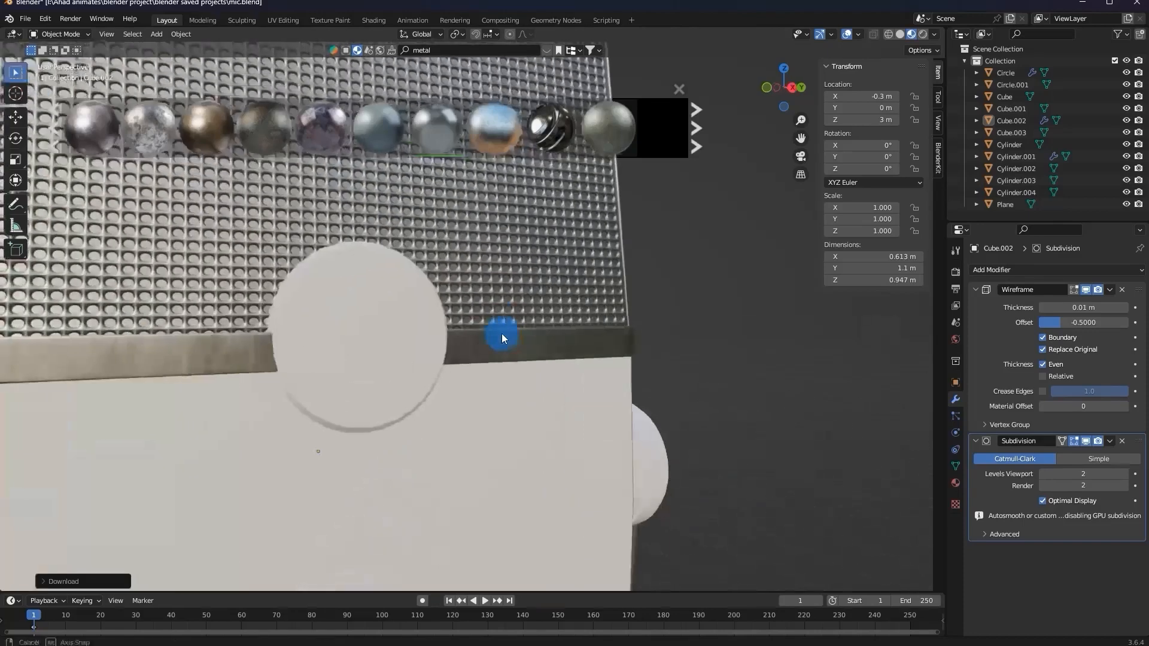
pyautogui.click(503, 334)
pyautogui.press('Tab')
pyautogui.press('Tab')
pyautogui.press('a')
pyautogui.press('Tab')
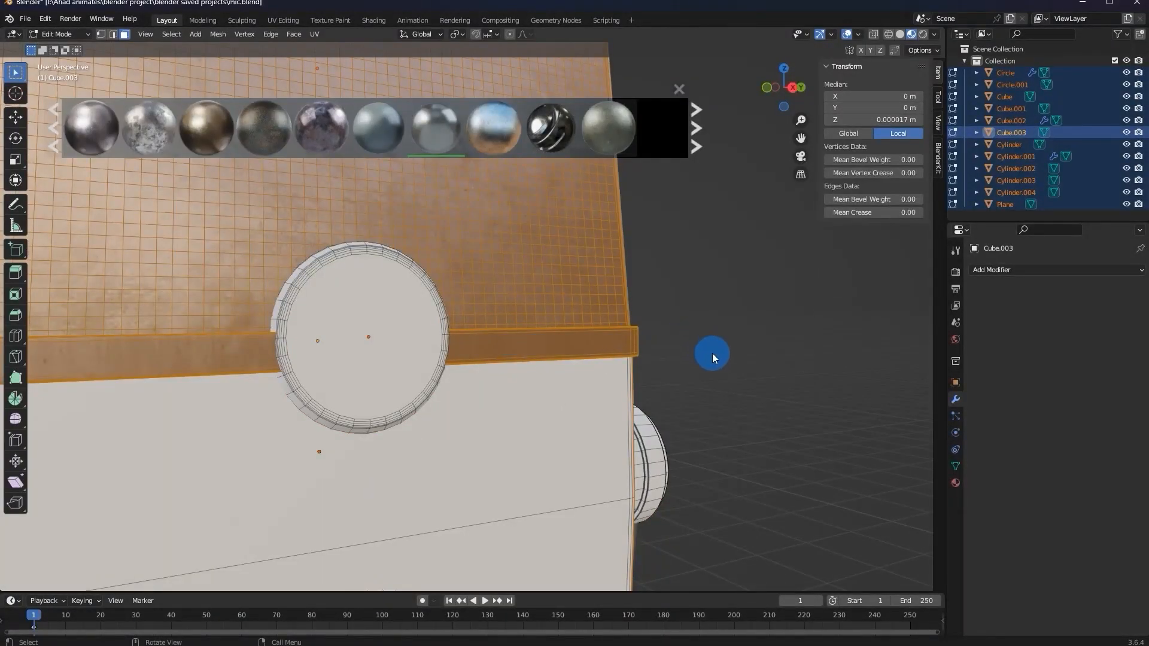
pyautogui.press('Tab')
# Select the thin band below the grille and unwrap it with Smart UV Project at a 66° angle limit.
pyautogui.click(615, 329)
pyautogui.press('Tab')
pyautogui.press('u')
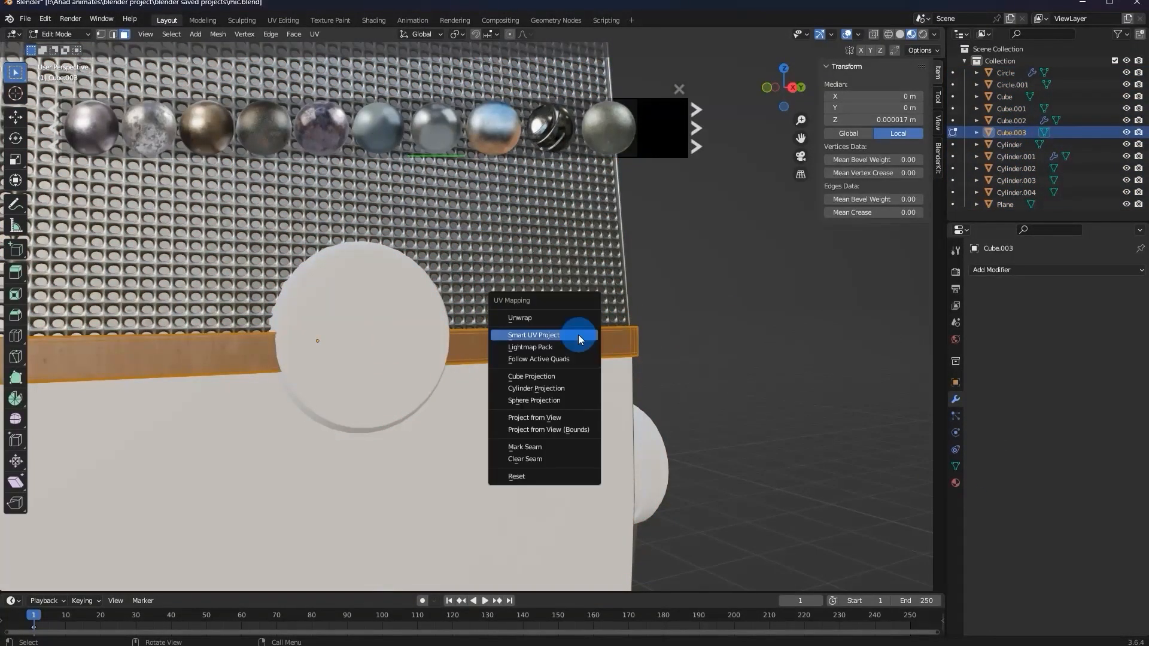
pyautogui.press('i')
pyautogui.press('Escape')
pyautogui.press('u')
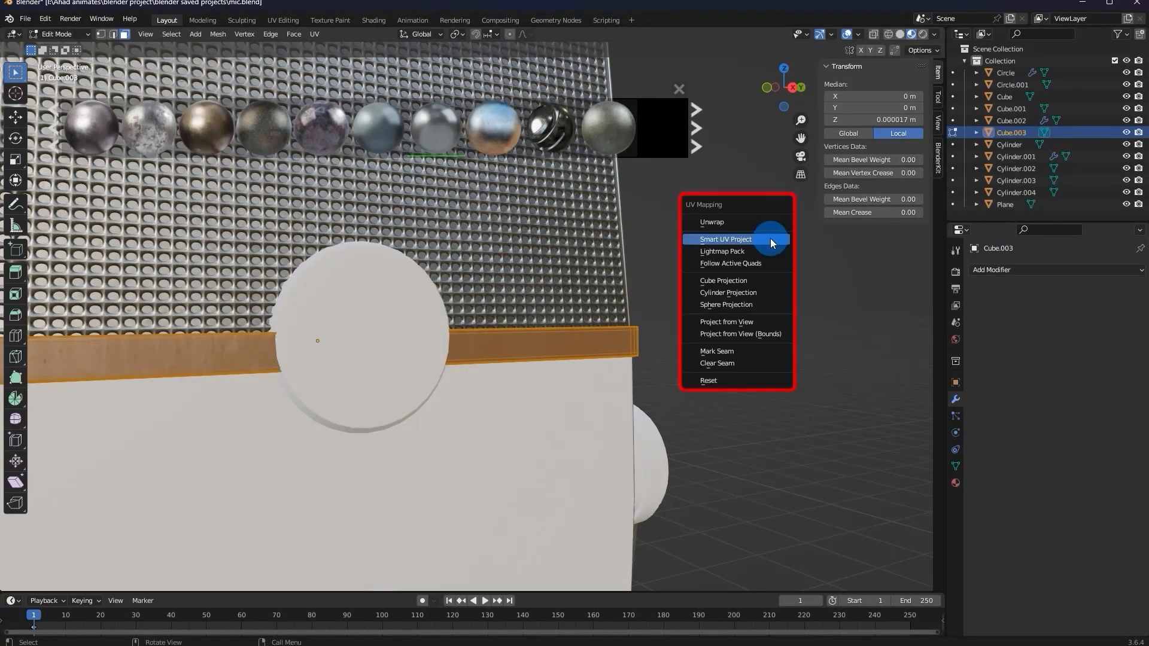
pyautogui.click(732, 235)
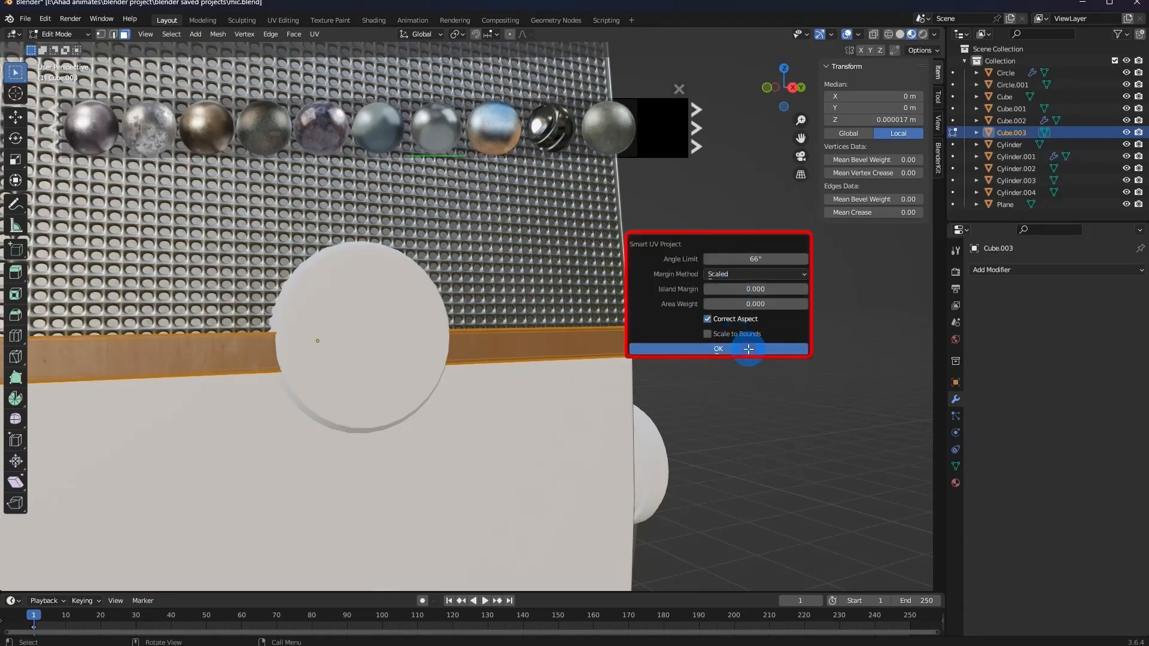
pyautogui.click(745, 347)
# Apply the thin band's scale and deselect it.
pyautogui.press('Tab')
pyautogui.hotkey('ctrl', 'a')
pyautogui.click(748, 349)
pyautogui.scroll(-6, 748, 349)
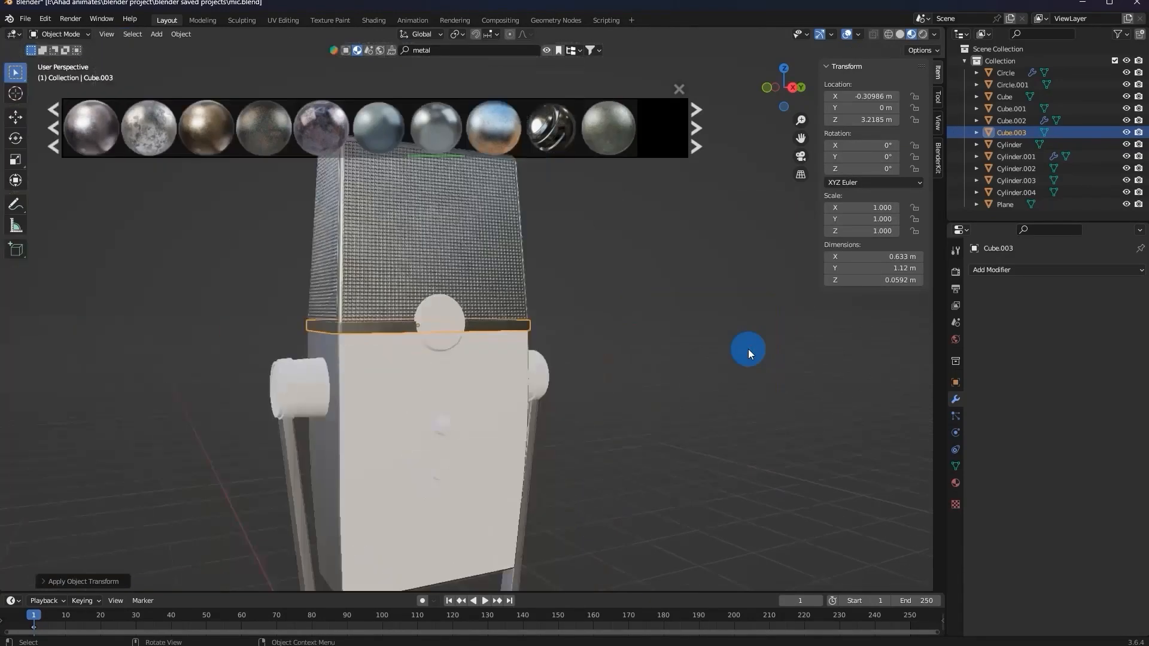
pyautogui.click(748, 350)
# Select the thin band below the grille and open its Frozen white metal nodes in the Shading workspace.
pyautogui.press('Tab')
pyautogui.scroll(4, 458, 349)
pyautogui.press('Tab')
pyautogui.moveTo(484, 344); pyautogui.dragTo(479, 318, button='middle')
pyautogui.scroll(2, 544, 346)
pyautogui.scroll(4, 479, 317)
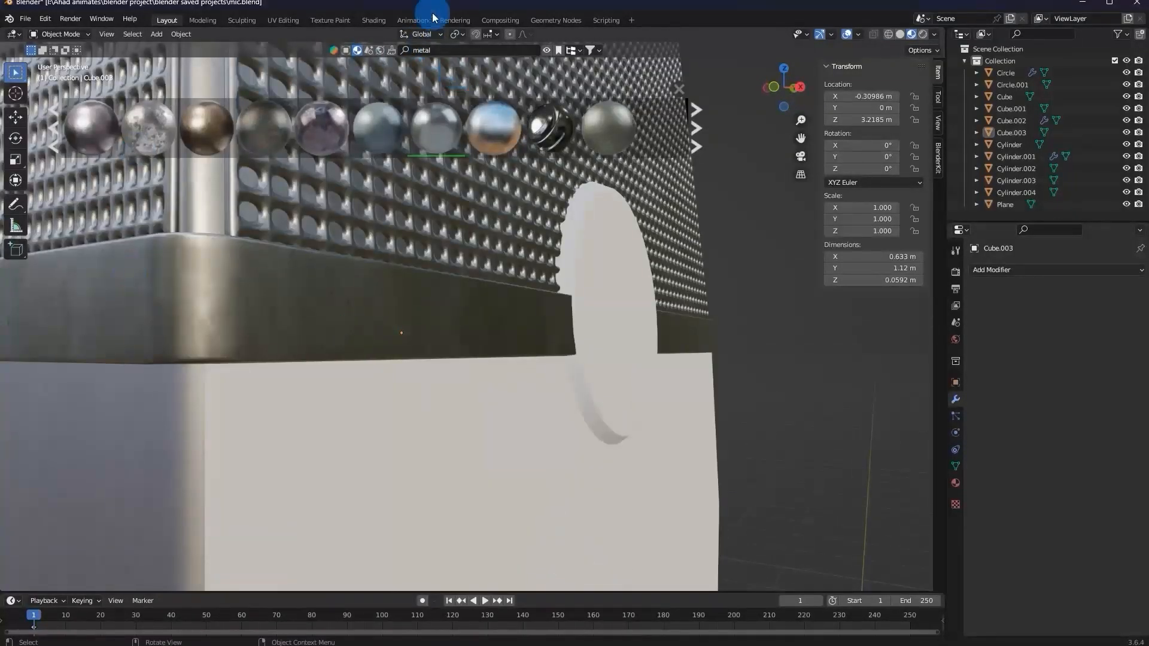
pyautogui.click(358, 311)
pyautogui.click(370, 24)
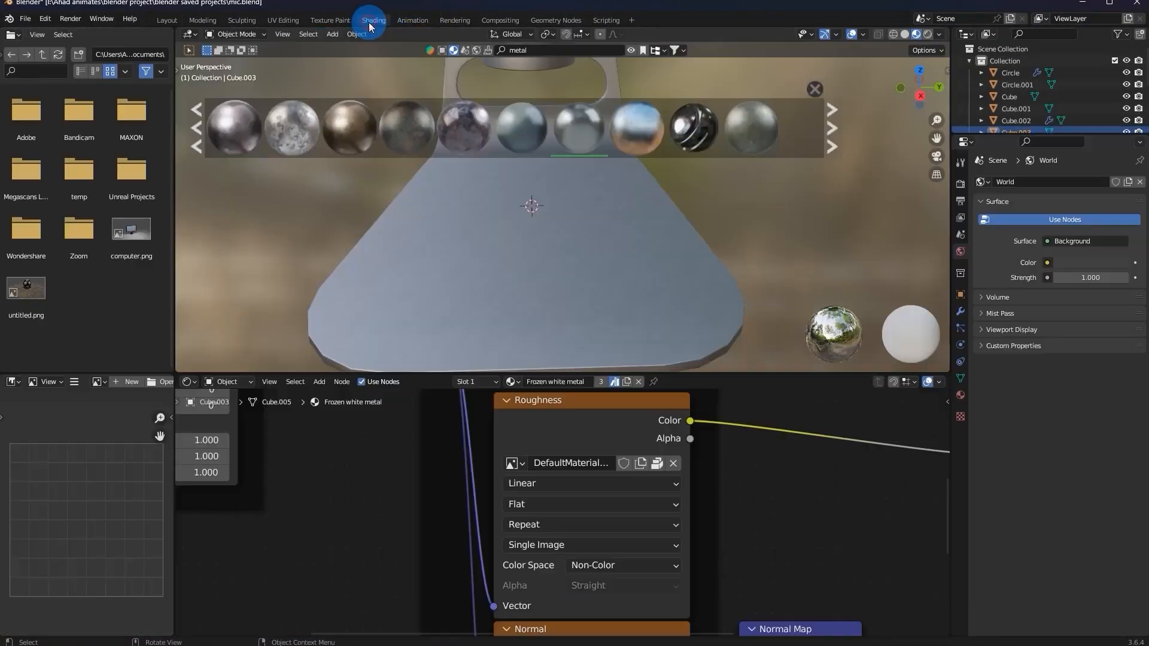
pyautogui.scroll(-4, 352, 213)
pyautogui.moveTo(355, 213); pyautogui.dragTo(517, 295, button='middle')
pyautogui.scroll(4, 459, 258)
pyautogui.scroll(2, 518, 300)
pyautogui.scroll(-2, 539, 398)
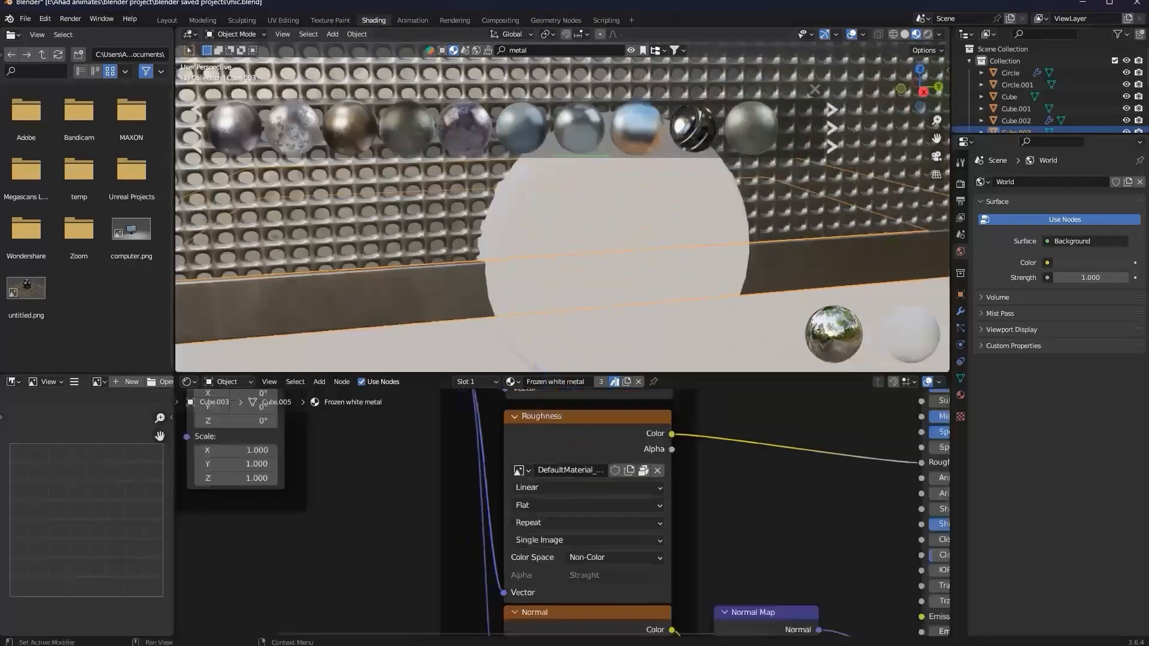
# Set the X scale to 2 in the Frozen white metal material's Mapping node and save the file.
pyautogui.moveTo(768, 229); pyautogui.dragTo(507, 492, button='middle')
pyautogui.moveTo(574, 469); pyautogui.dragTo(782, 523, button='middle')
pyautogui.scroll(3, 611, 513)
pyautogui.moveTo(461, 455); pyautogui.dragTo(651, 524, button='middle')
pyautogui.scroll(1, 646, 520)
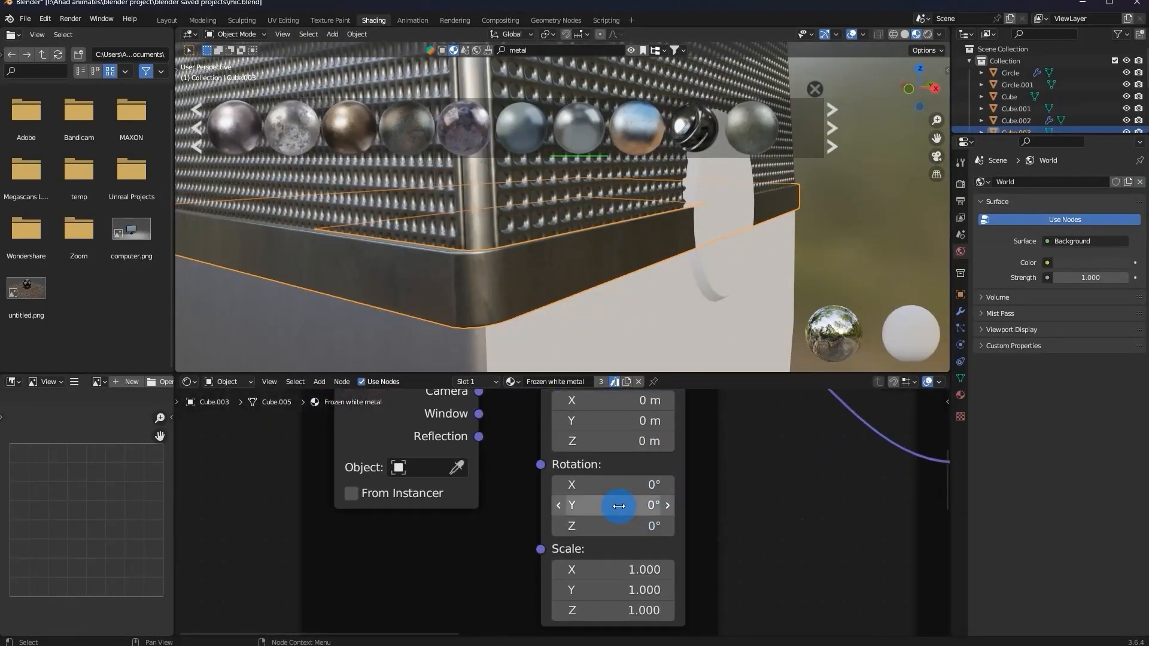
pyautogui.moveTo(600, 590); pyautogui.dragTo(672, 590)
pyautogui.hotkey('ctrl', 'z')
pyautogui.moveTo(590, 571)
pyautogui.mouseDown()
pyautogui.moveTo(637, 571)
pyautogui.moveTo(585, 571)
pyautogui.mouseUp()
pyautogui.click(585, 571)
pyautogui.write('2')
pyautogui.press('Return')
pyautogui.hotkey('ctrl', 's')
# Select the microphone's main body to show its Metal material nodes.
pyautogui.moveTo(448, 195); pyautogui.dragTo(688, 157, button='middle')
pyautogui.click(601, 262)
pyautogui.scroll(2, 663, 220)
pyautogui.scroll(2, 680, 164)
pyautogui.scroll(-3, 684, 151)
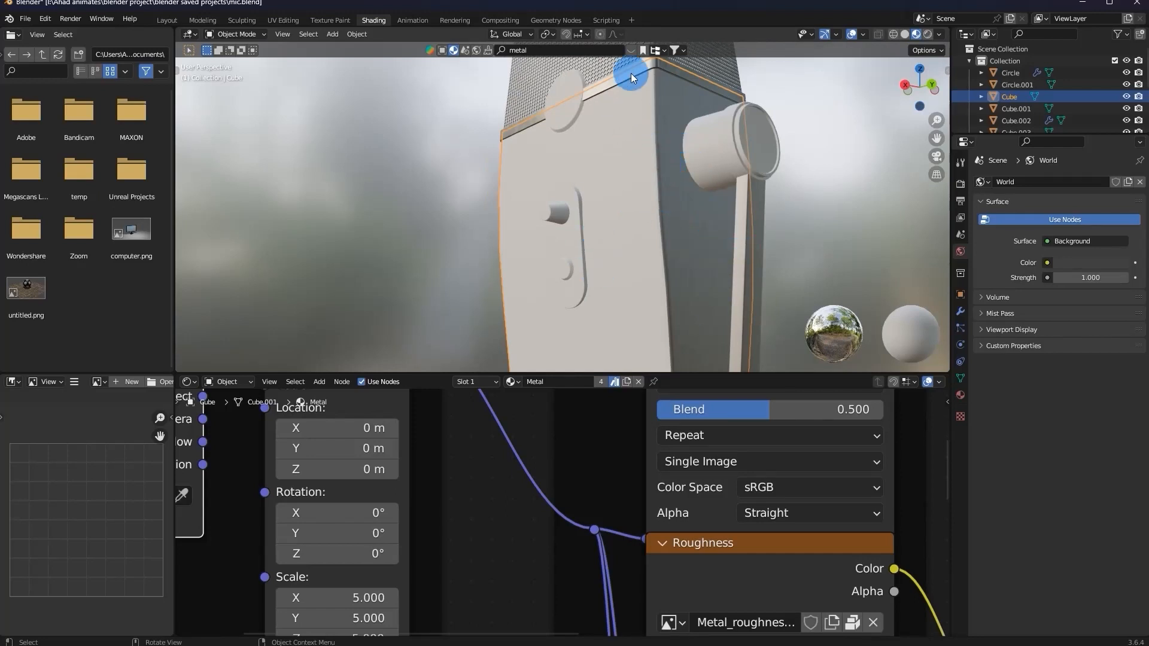
# Try to apply the blue-grey metal from the BlenderKit metal results to the front face of the microphone's main body.
pyautogui.click(632, 52)
pyautogui.moveTo(582, 114)
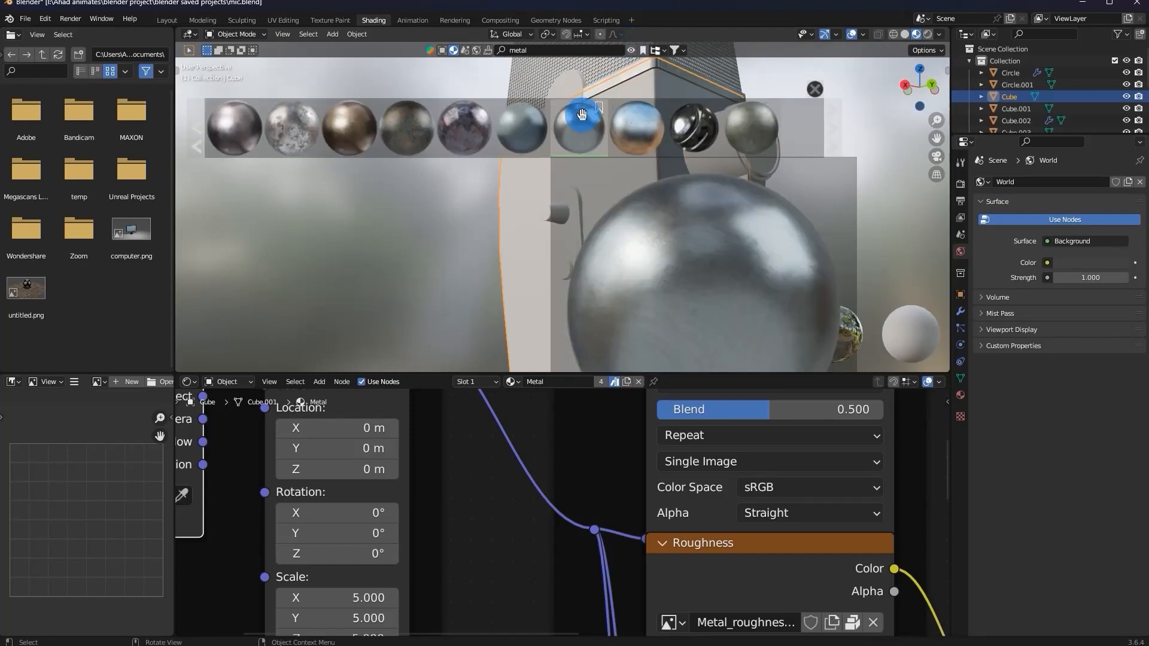
pyautogui.click(516, 131)
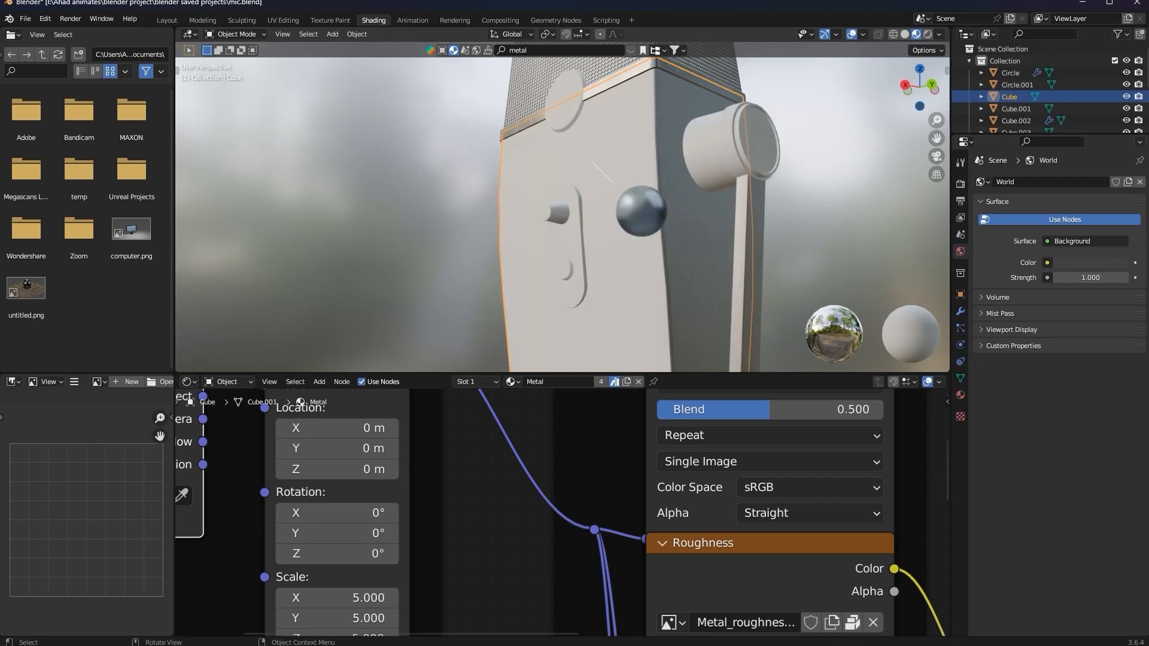
pyautogui.click(632, 52)
pyautogui.click(634, 51)
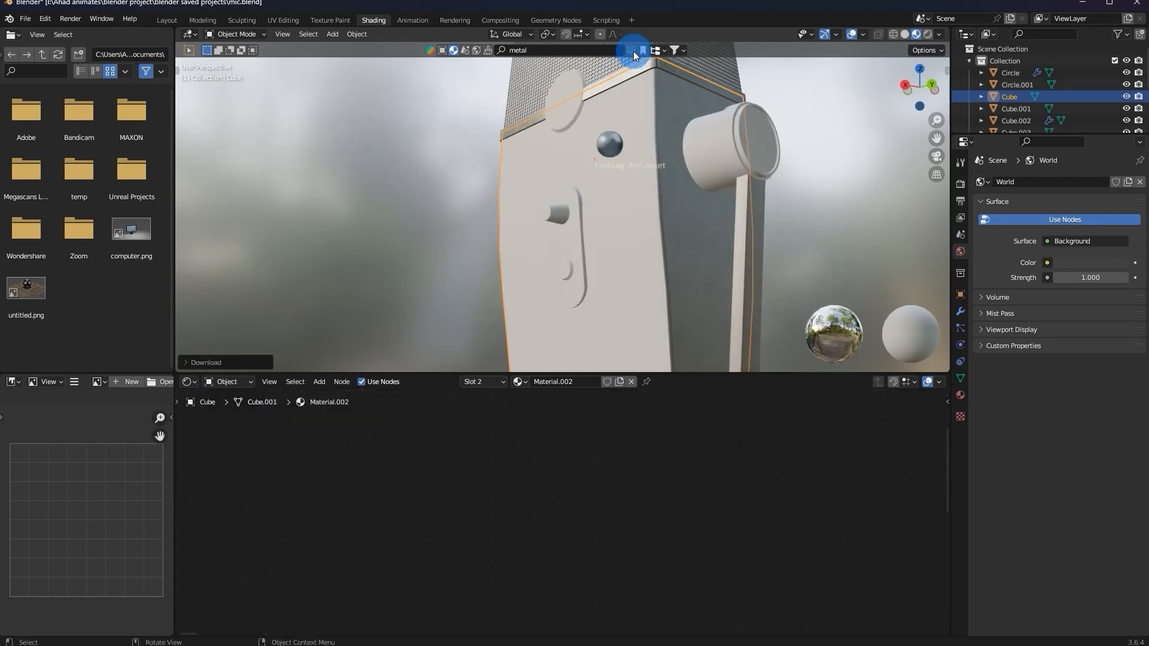
pyautogui.scroll(4, 623, 150)
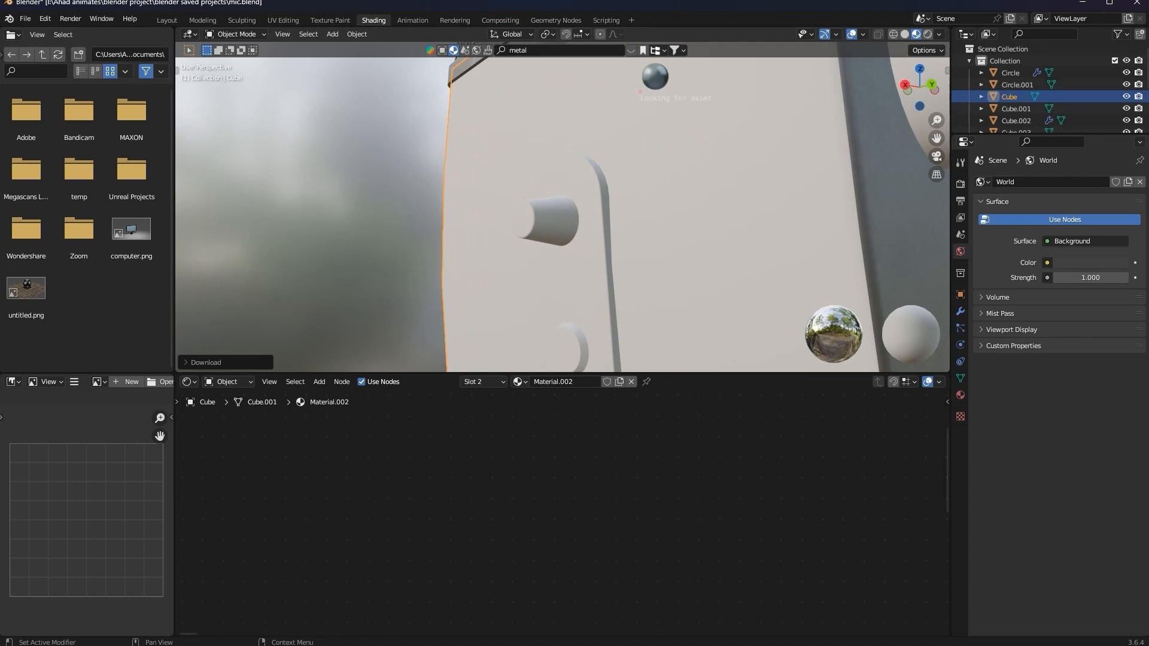
pyautogui.moveTo(741, 236)
pyautogui.mouseDown(button='middle')
pyautogui.moveTo(755, 259)
pyautogui.moveTo(743, 231)
pyautogui.mouseUp(button='middle')
pyautogui.scroll(-3, 740, 227)
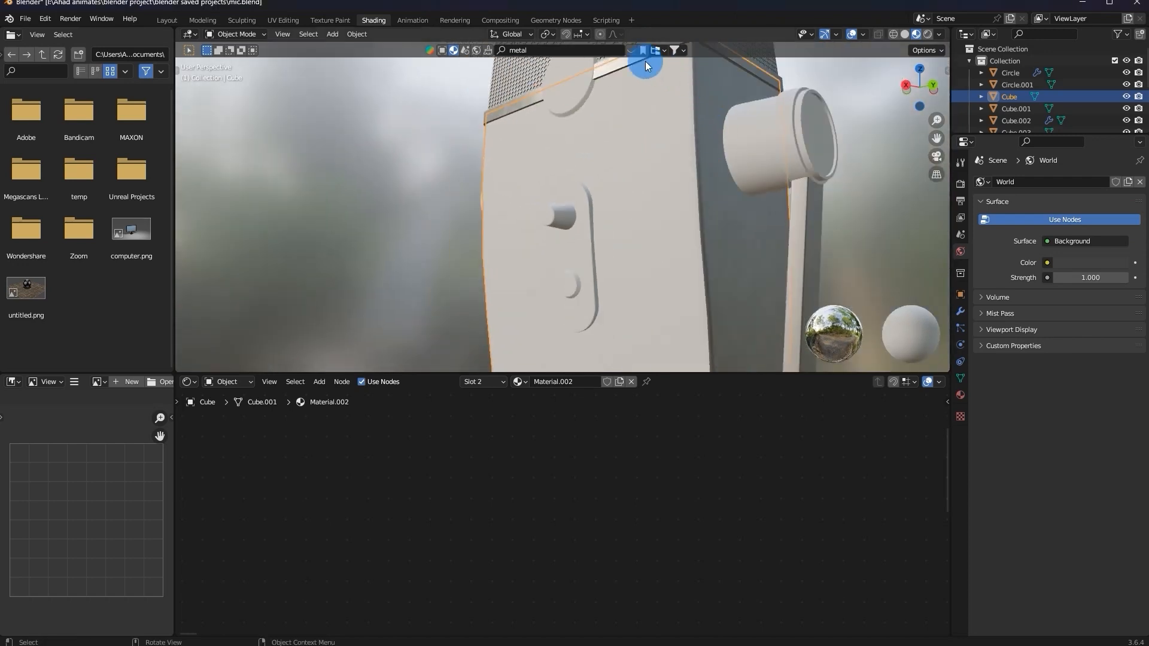
# Apply the BlenderKit Rough white metal material to the front face of the main body and hide the asset results.
pyautogui.click(628, 52)
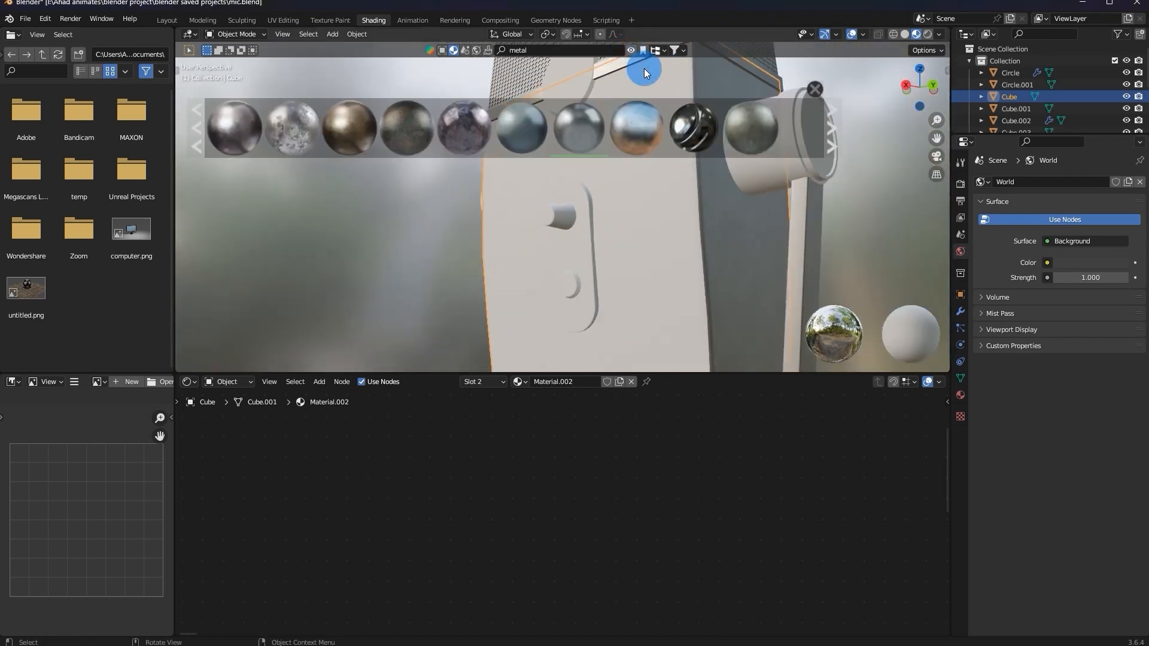
pyautogui.click(961, 395)
pyautogui.moveTo(554, 130)
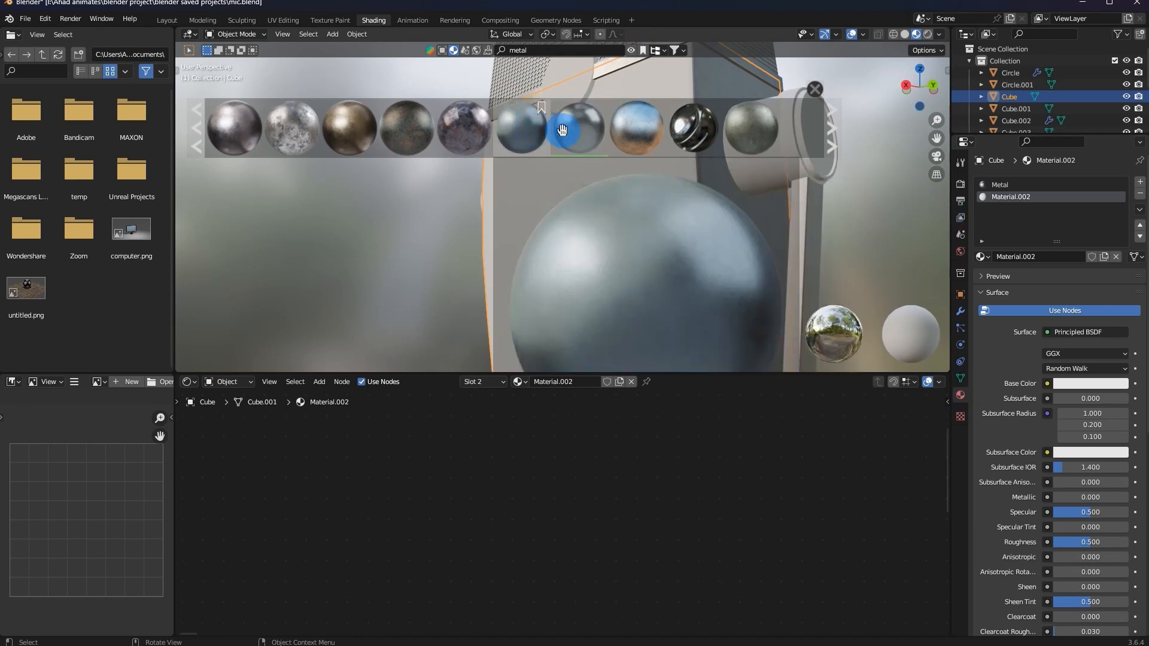
pyautogui.moveTo(527, 139); pyautogui.dragTo(651, 243)
pyautogui.click(633, 50)
pyautogui.scroll(3, 759, 246)
pyautogui.moveTo(759, 246); pyautogui.dragTo(832, 280, button='middle')
pyautogui.scroll(-6, 832, 280)
pyautogui.moveTo(698, 250)
pyautogui.mouseDown(button='middle')
pyautogui.moveTo(679, 243)
pyautogui.moveTo(688, 247)
pyautogui.mouseUp(button='middle')
pyautogui.scroll(2, 679, 243)
pyautogui.scroll(-1, 588, 476)
# Set the X, Y and Z scale to 5 in the Rough white metal material's Mapping node.
pyautogui.moveTo(592, 476); pyautogui.dragTo(627, 503, button='middle')
pyautogui.scroll(1, 520, 500)
pyautogui.scroll(-2, 559, 518)
pyautogui.moveTo(630, 578); pyautogui.dragTo(630, 605)
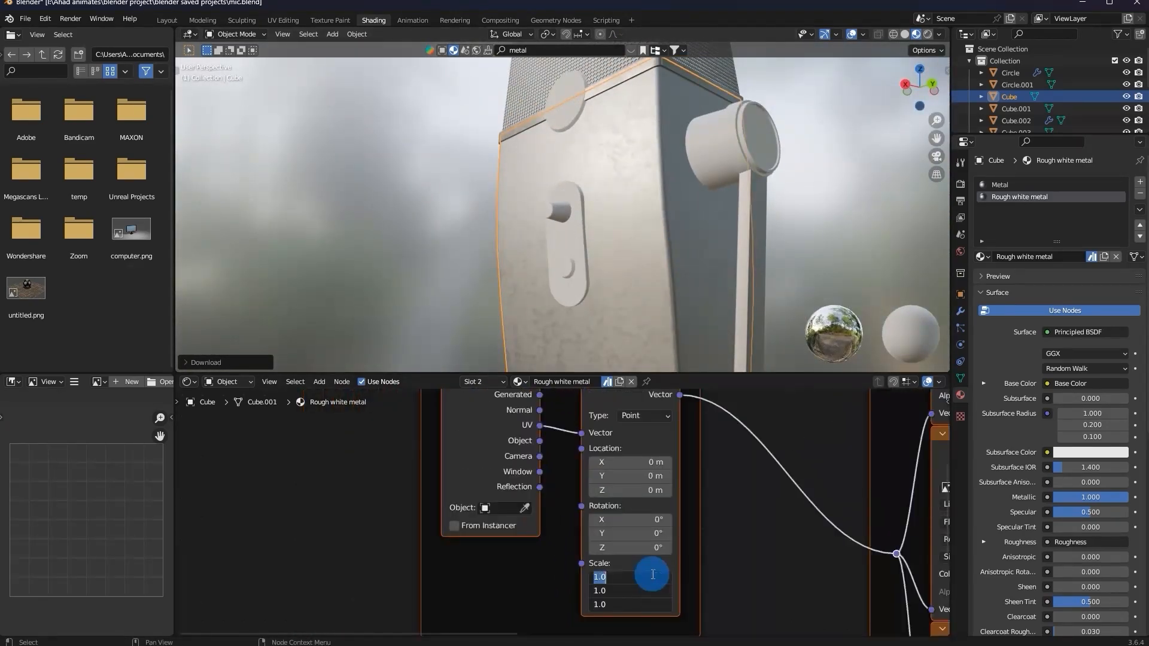
pyautogui.write('5')
pyautogui.press('Return')
pyautogui.scroll(2, 708, 252)
pyautogui.moveTo(709, 253); pyautogui.dragTo(692, 214, button='middle')
pyautogui.scroll(2, 692, 214)
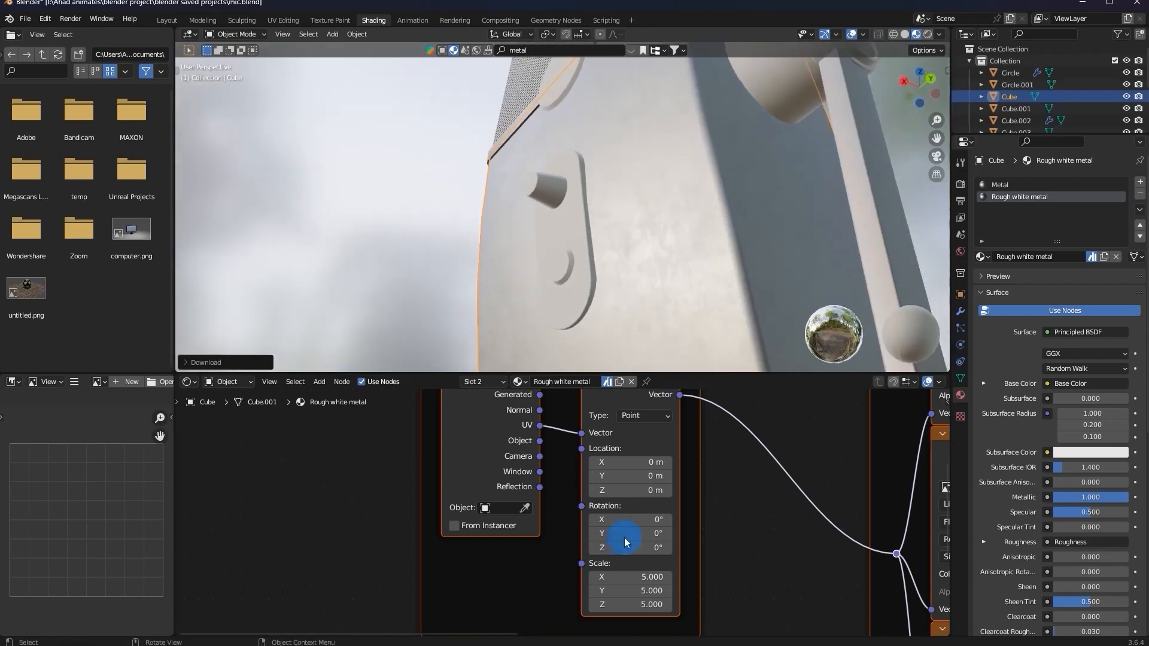
# Try a scale of 10 on all three axes of the Mapping node, and undo it.
pyautogui.moveTo(643, 576); pyautogui.dragTo(648, 604)
pyautogui.write('10')
pyautogui.press('Return')
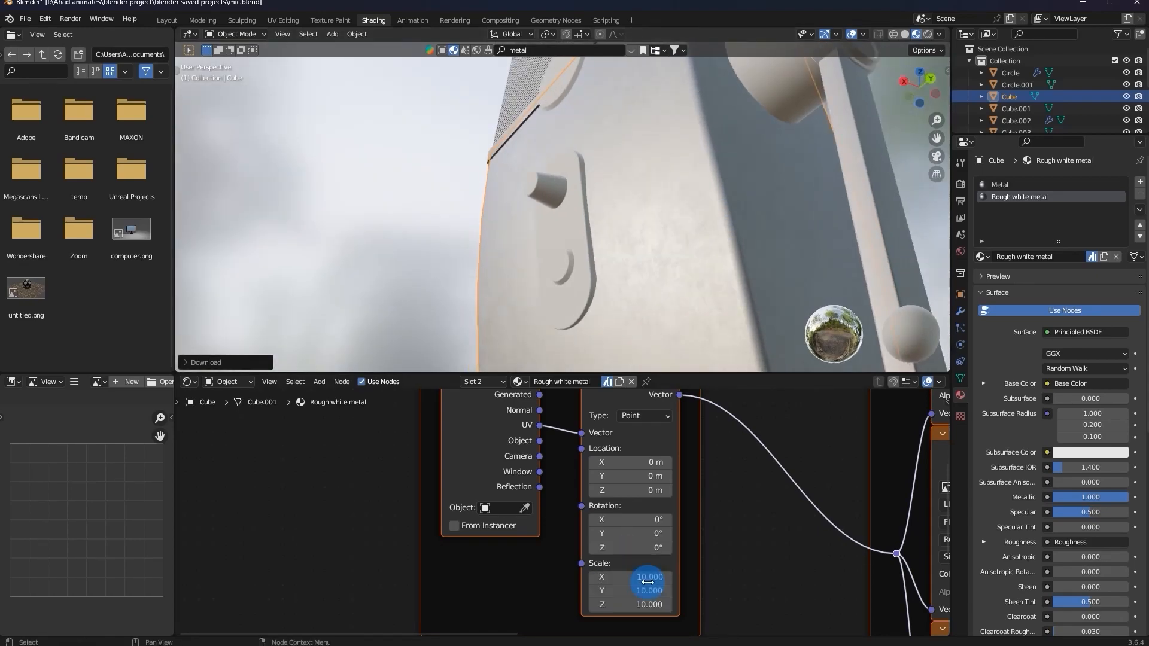
pyautogui.scroll(-4, 780, 271)
pyautogui.moveTo(781, 271); pyautogui.dragTo(835, 305, button='middle')
pyautogui.scroll(4, 753, 273)
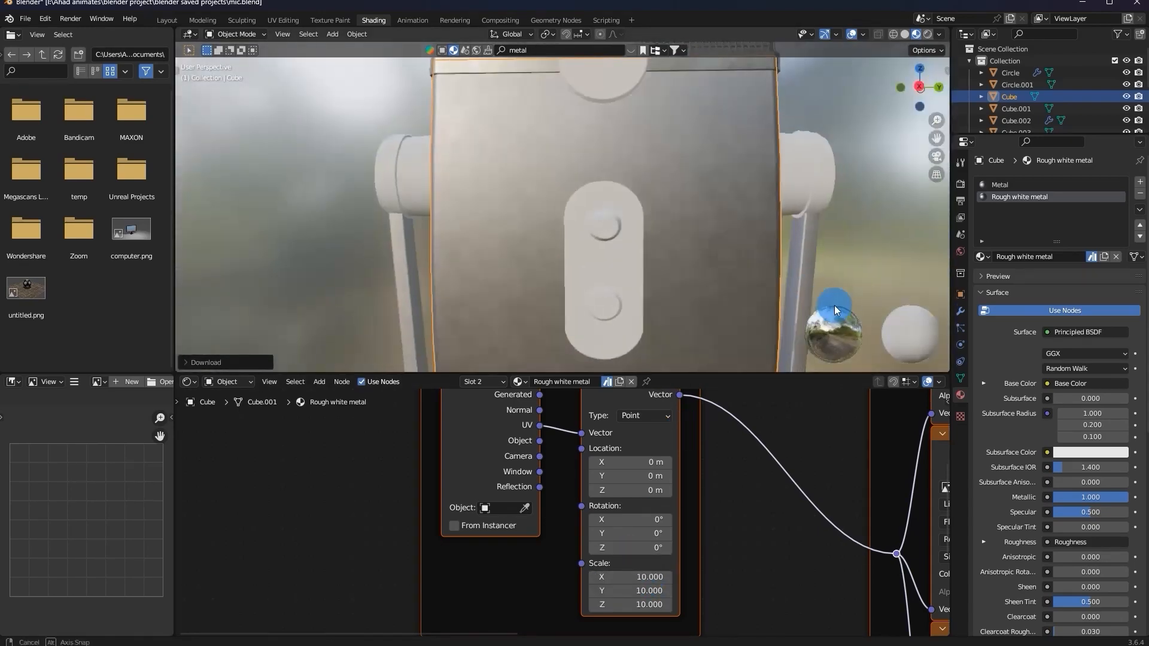
pyautogui.scroll(-2, 757, 282)
pyautogui.hotkey('ctrl', 'z')
pyautogui.moveTo(756, 281); pyautogui.dragTo(806, 275, button='middle')
pyautogui.moveTo(719, 256); pyautogui.dragTo(617, 244, button='middle')
pyautogui.scroll(5, 616, 244)
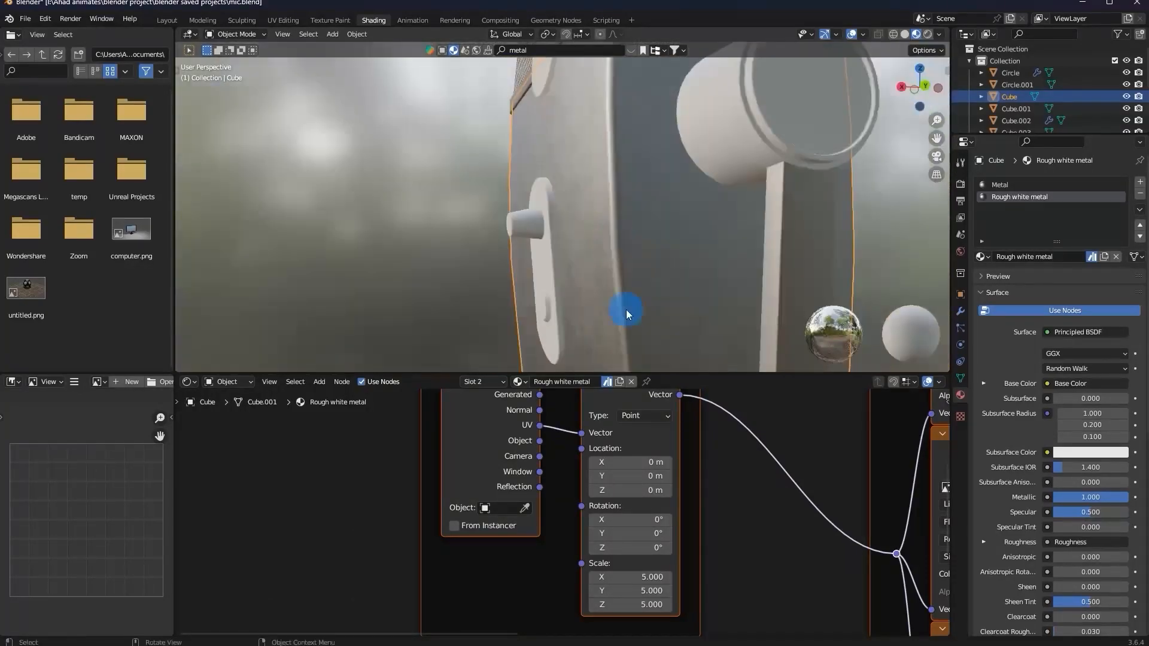
# Insert a Color Ramp node between the Base Color texture and the Principled BSDF's Base Color input.
pyautogui.scroll(-1, 472, 443)
pyautogui.moveTo(566, 459); pyautogui.dragTo(259, 506, button='middle')
pyautogui.scroll(-1, 577, 509)
pyautogui.moveTo(578, 509); pyautogui.dragTo(366, 569, button='middle')
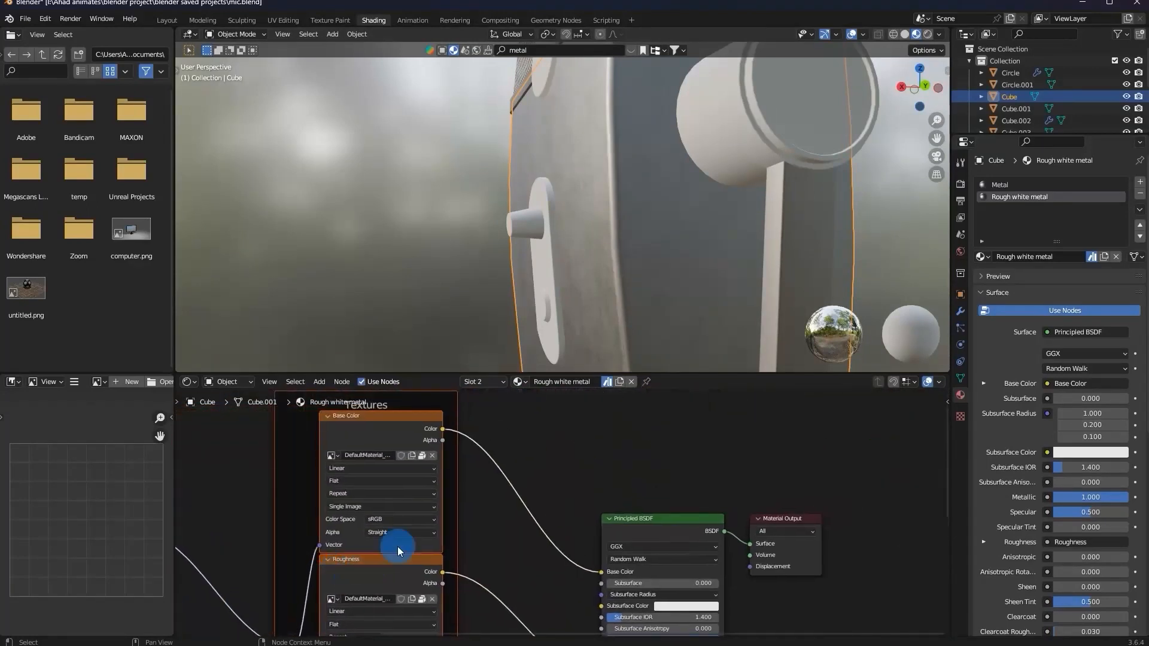
pyautogui.hotkey('shift', 'a')
pyautogui.write('co')
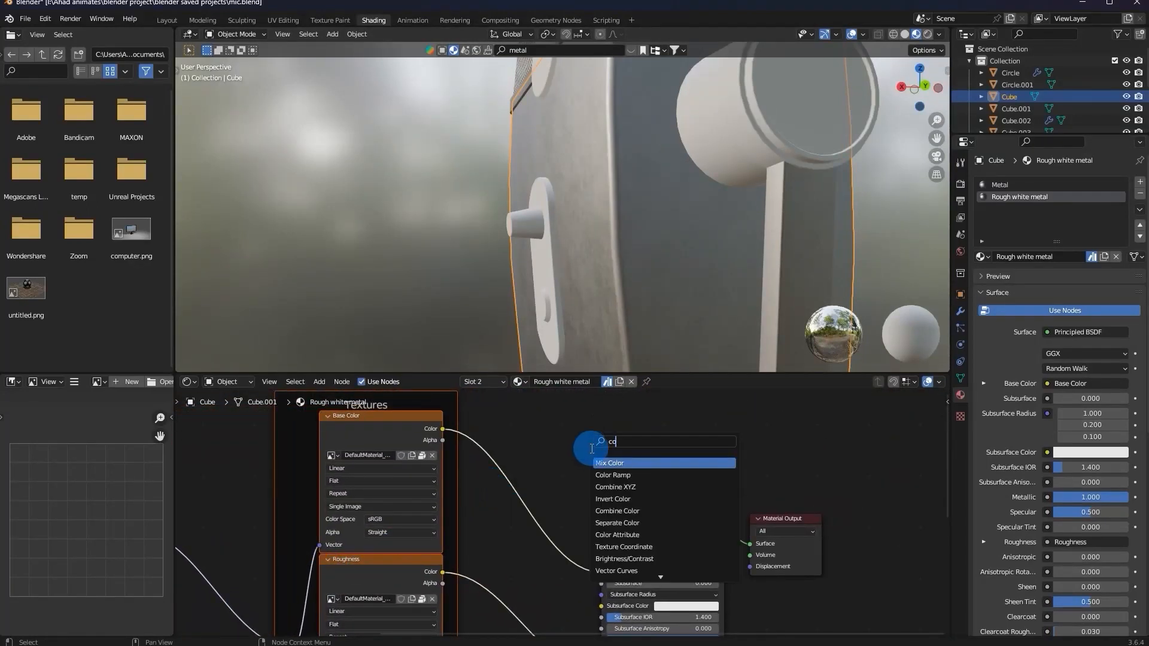
pyautogui.write('lo')
pyautogui.click(622, 473)
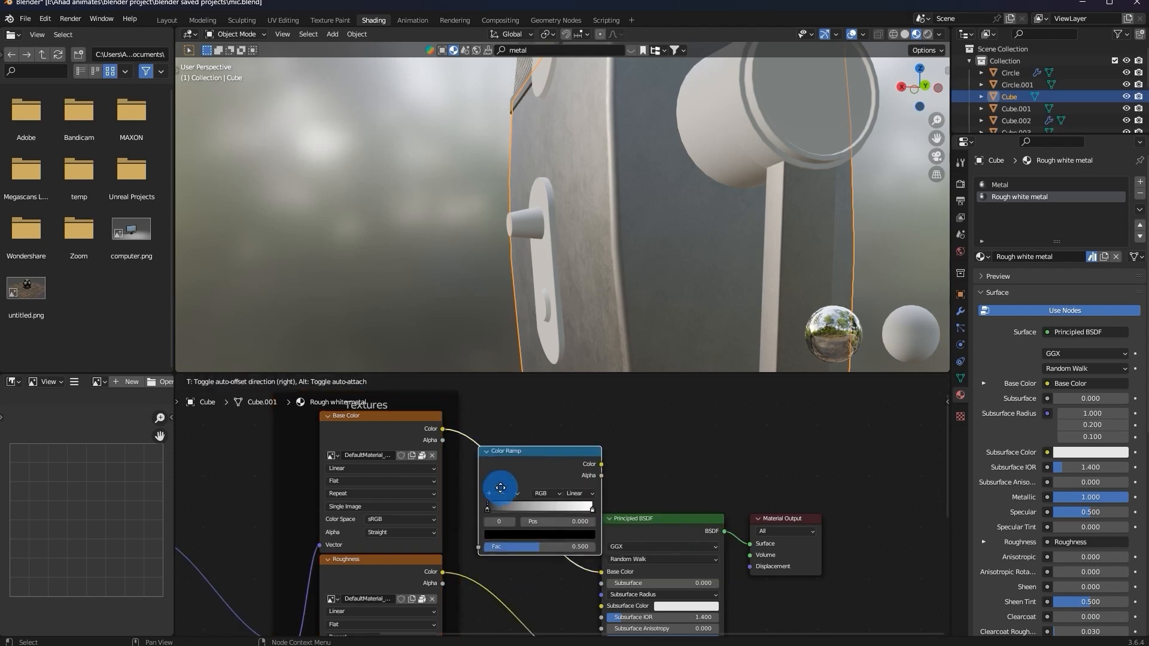
pyautogui.click(579, 506)
# Move the black stop of the base colour's Color Ramp to about 0.327.
pyautogui.scroll(2, 579, 505)
pyautogui.scroll(3, 546, 495)
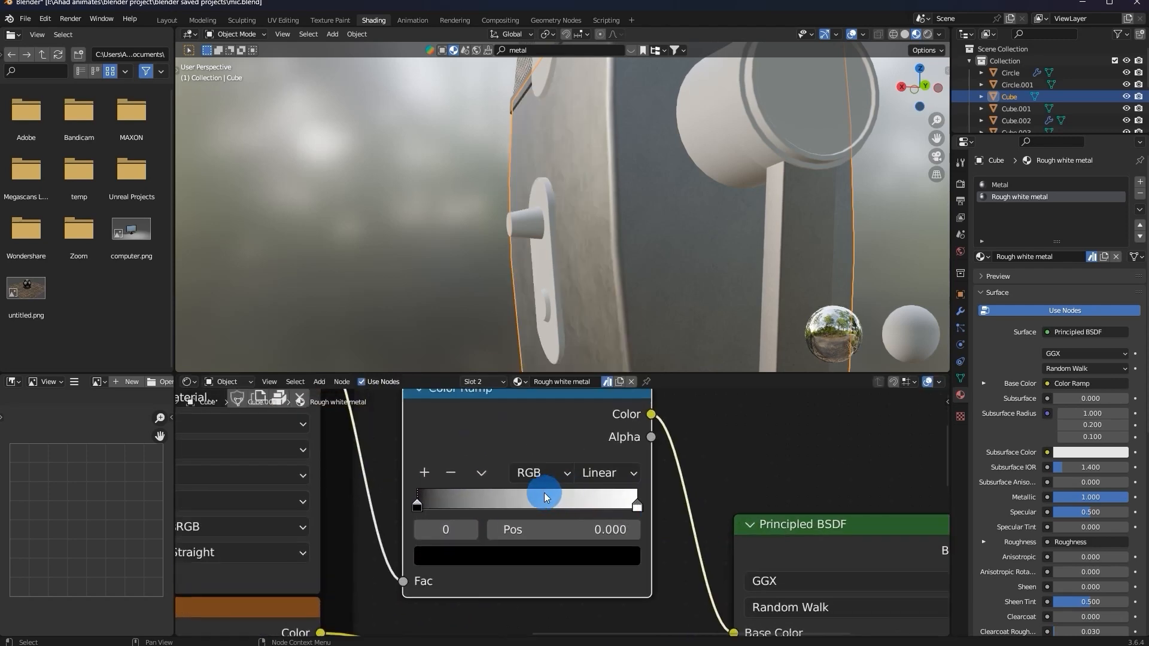
pyautogui.scroll(-2, 313, 469)
pyautogui.scroll(-2, 536, 512)
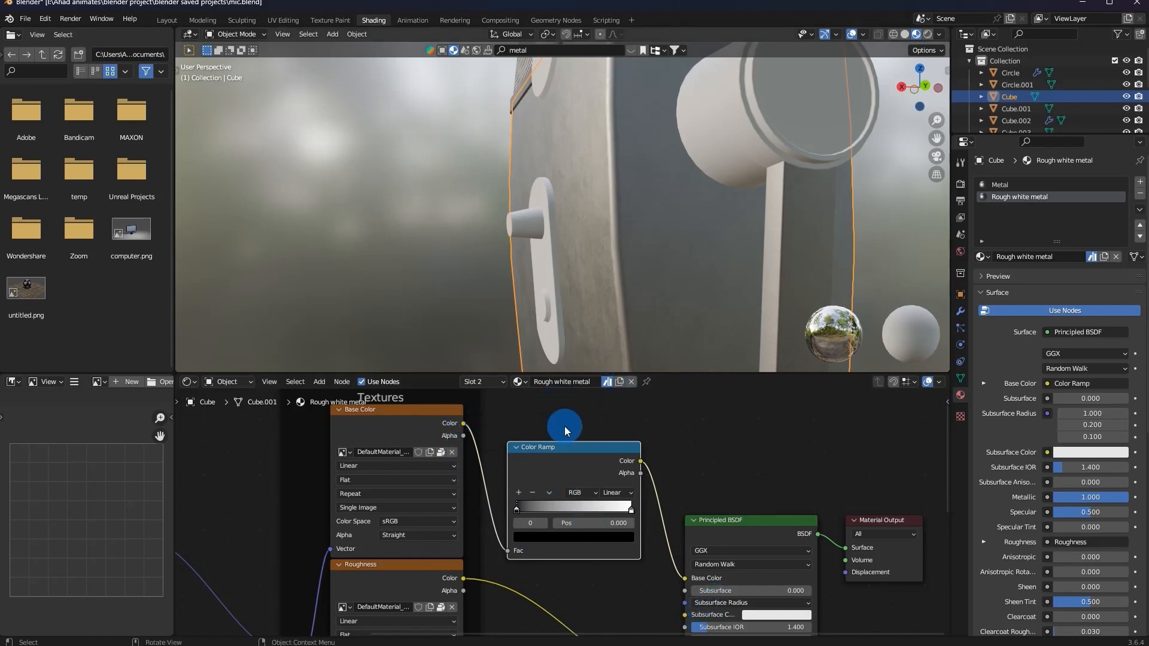
pyautogui.scroll(2, 539, 538)
pyautogui.scroll(2, 480, 509)
pyautogui.moveTo(555, 514)
pyautogui.mouseDown()
pyautogui.moveTo(603, 507)
pyautogui.moveTo(547, 508)
pyautogui.mouseUp()
pyautogui.moveTo(589, 353); pyautogui.dragTo(641, 339, button='middle')
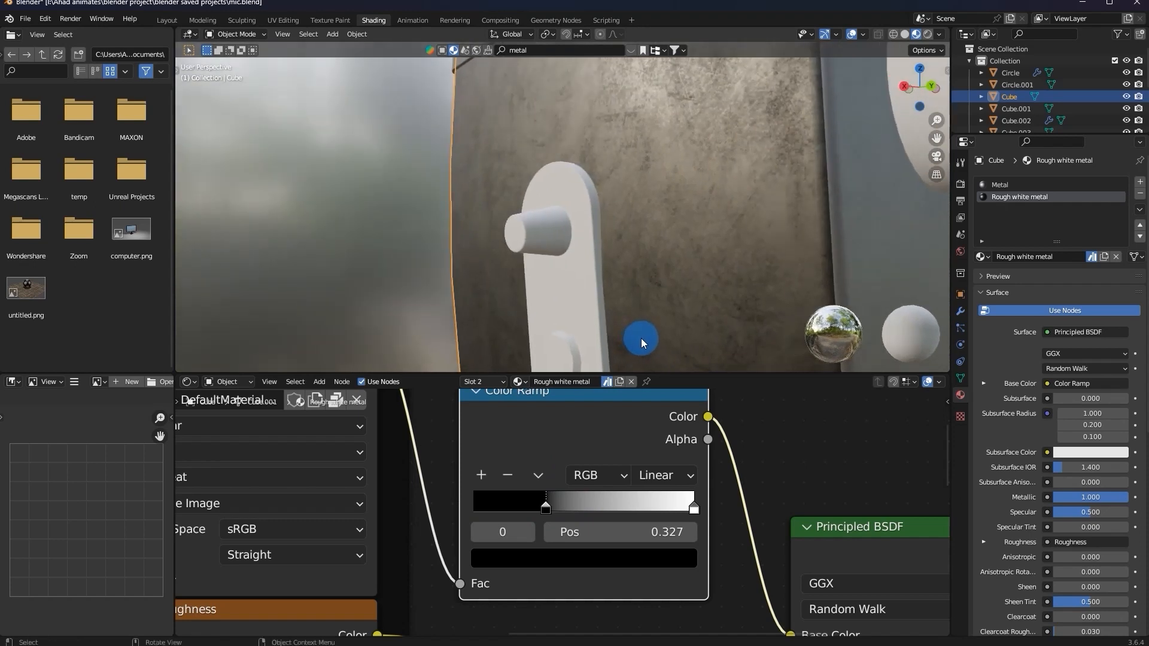
# Move the Color Ramp's white stop to 0.995 and tint it light blue.
pyautogui.click(693, 511)
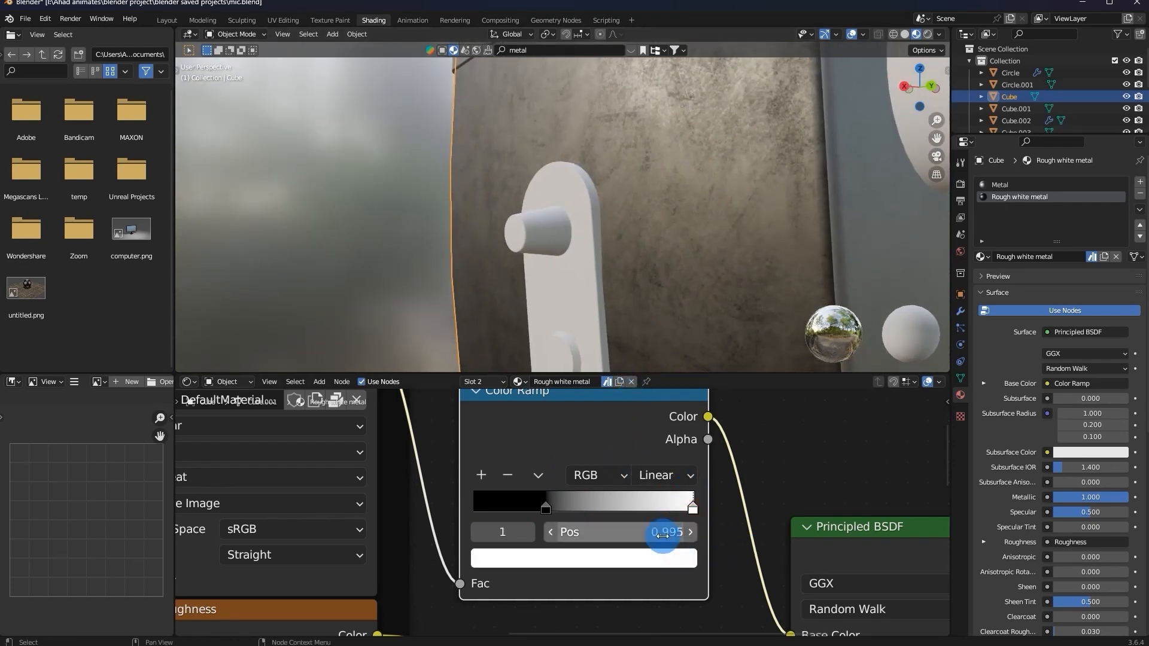
pyautogui.click(641, 566)
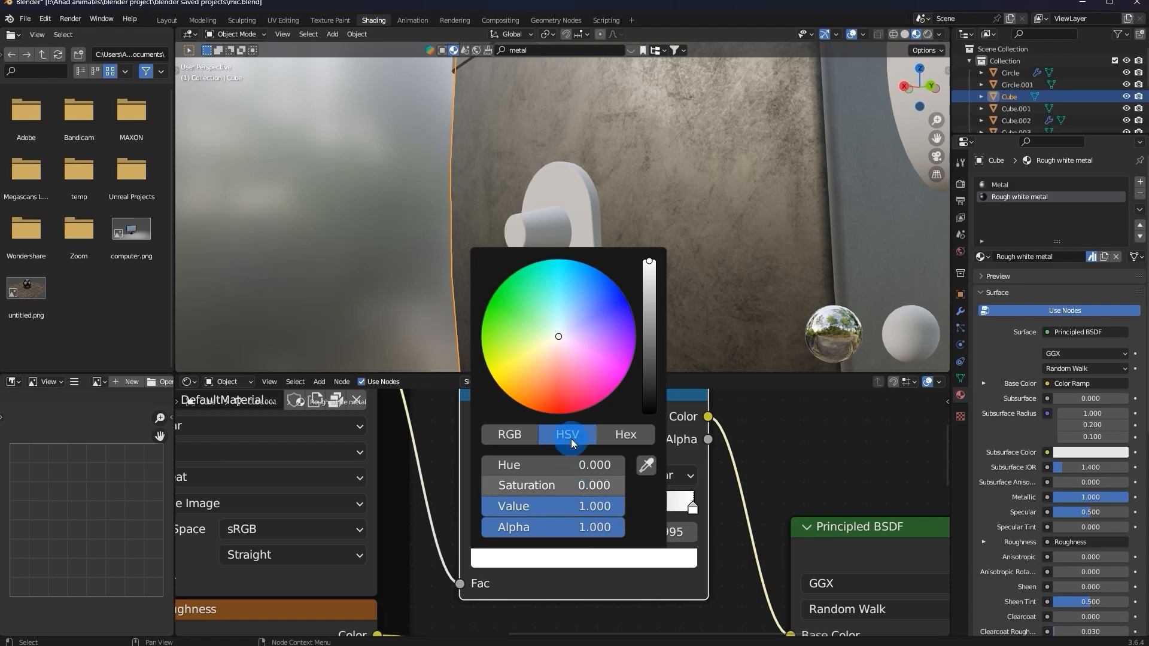
pyautogui.click(592, 292)
pyautogui.moveTo(592, 292)
pyautogui.mouseDown()
pyautogui.moveTo(575, 293)
pyautogui.moveTo(579, 321)
pyautogui.mouseUp()
pyautogui.scroll(-5, 825, 121)
pyautogui.moveTo(799, 150); pyautogui.dragTo(866, 163, button='middle')
pyautogui.scroll(-4, 706, 250)
pyautogui.scroll(4, 707, 250)
pyautogui.moveTo(677, 248); pyautogui.dragTo(602, 231, button='middle')
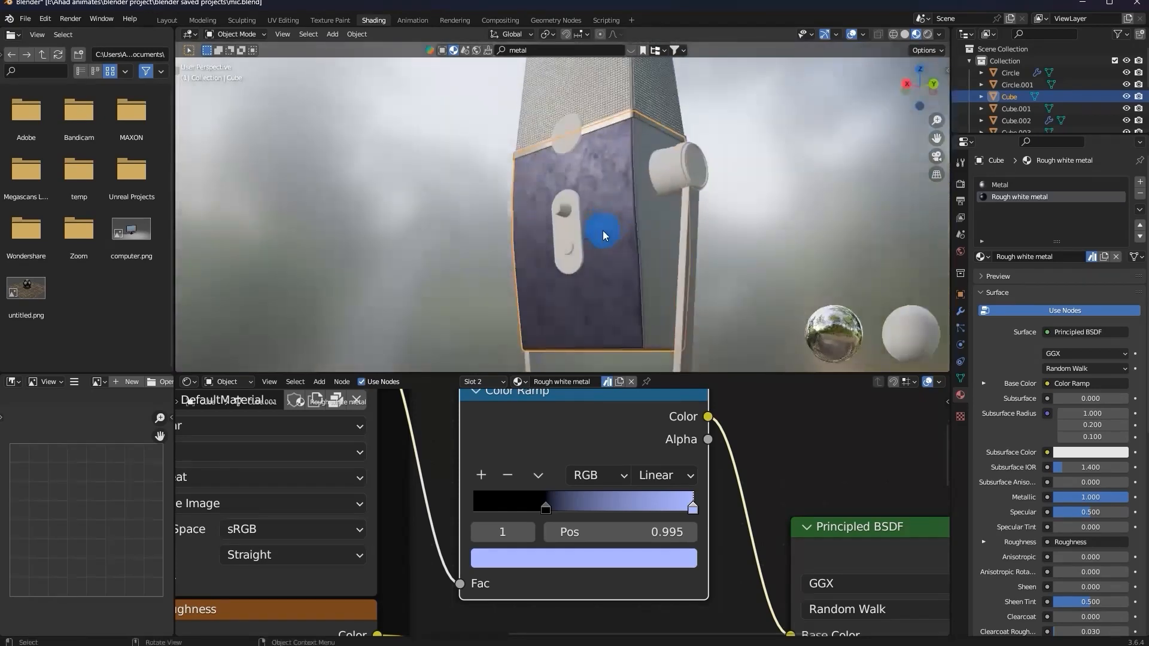
# Adjust the light stop's blue tint and move the Color Ramp's black stop to about 0.232.
pyautogui.scroll(4, 602, 231)
pyautogui.click(556, 566)
pyautogui.click(578, 321)
pyautogui.scroll(-5, 680, 244)
pyautogui.moveTo(681, 244); pyautogui.dragTo(632, 229, button='middle')
pyautogui.scroll(5, 718, 242)
pyautogui.moveTo(540, 509)
pyautogui.mouseDown()
pyautogui.moveTo(485, 510)
pyautogui.moveTo(520, 519)
pyautogui.mouseUp()
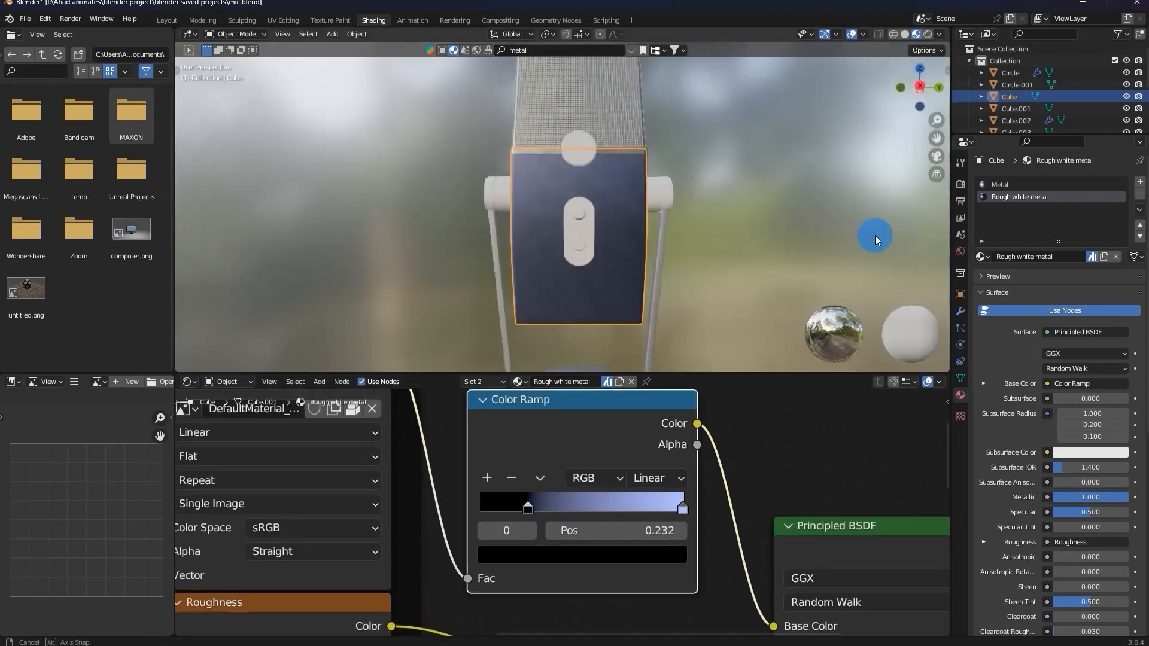
pyautogui.scroll(5, 803, 239)
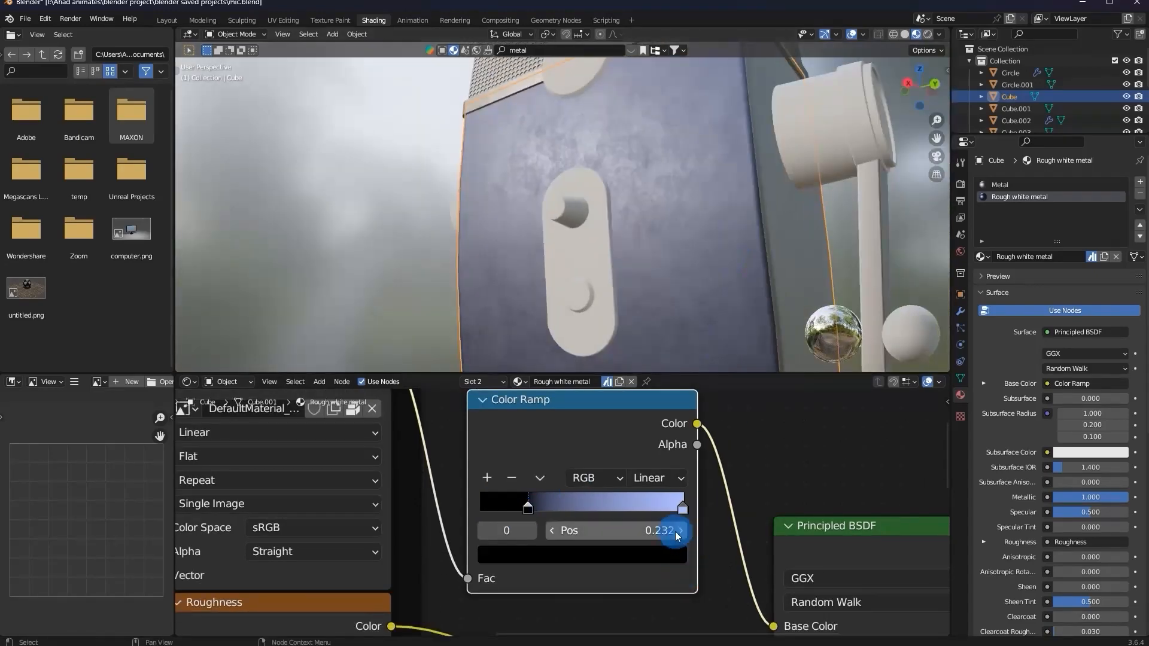
# Darken the Color Ramp's light blue stop to hue 0.643, saturation 0.529 and value 0.2.
pyautogui.click(684, 510)
pyautogui.click(659, 561)
pyautogui.moveTo(575, 335); pyautogui.dragTo(574, 337)
pyautogui.moveTo(563, 518); pyautogui.dragTo(471, 519)
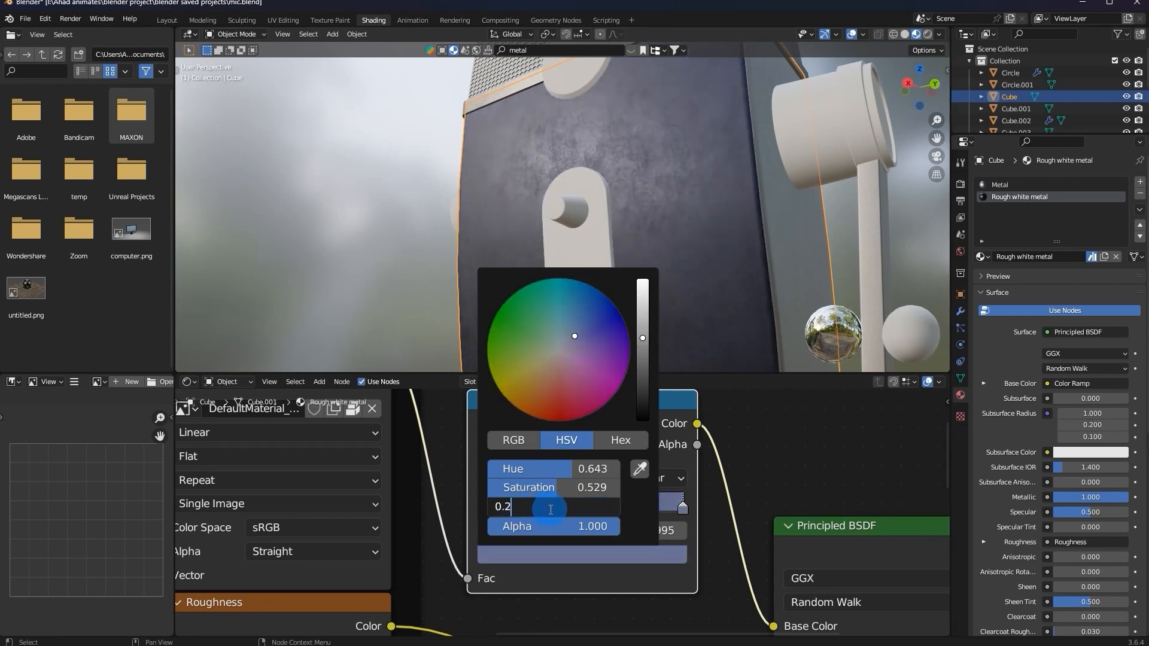
pyautogui.press('Escape')
pyautogui.click(561, 515)
pyautogui.write('0.1')
pyautogui.press('Return')
pyautogui.click(566, 516)
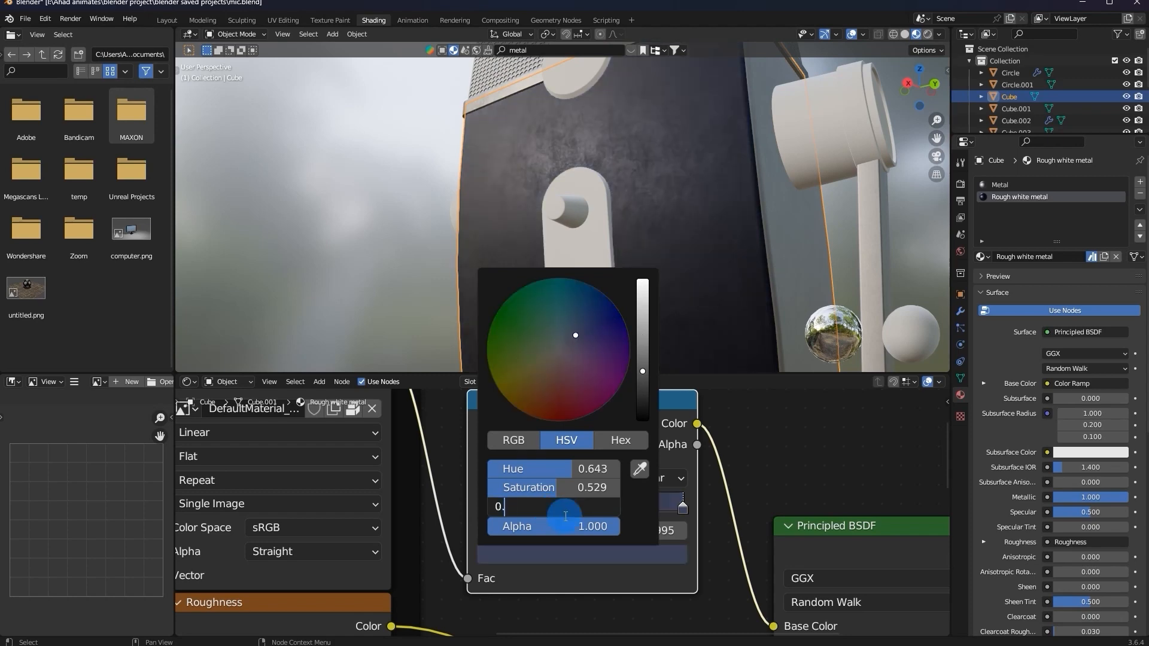
pyautogui.press('Return')
# Deselect the microphone body and set the Metallic value of its Principled BSDF to 0.4.
pyautogui.scroll(-7, 784, 265)
pyautogui.moveTo(724, 222)
pyautogui.mouseDown(button='middle')
pyautogui.moveTo(784, 265)
pyautogui.moveTo(750, 195)
pyautogui.moveTo(695, 164)
pyautogui.moveTo(710, 207)
pyautogui.mouseUp(button='middle')
pyautogui.click(748, 194)
pyautogui.scroll(6, 724, 200)
pyautogui.scroll(3, 696, 164)
pyautogui.scroll(-4, 640, 599)
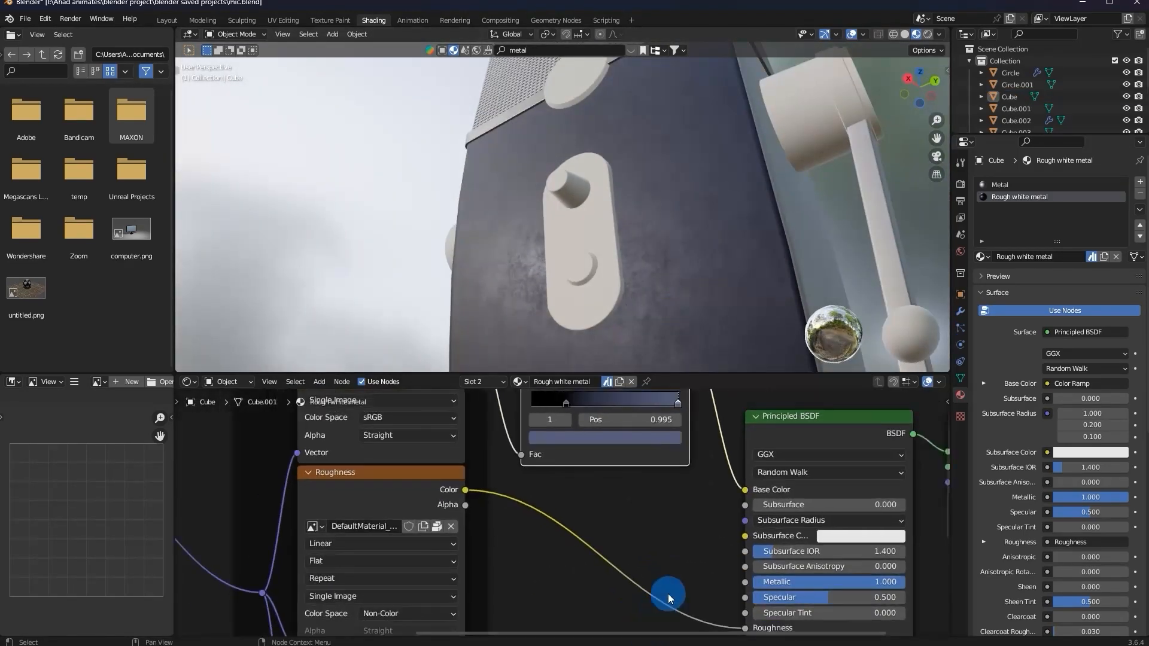
pyautogui.moveTo(832, 567); pyautogui.dragTo(766, 573)
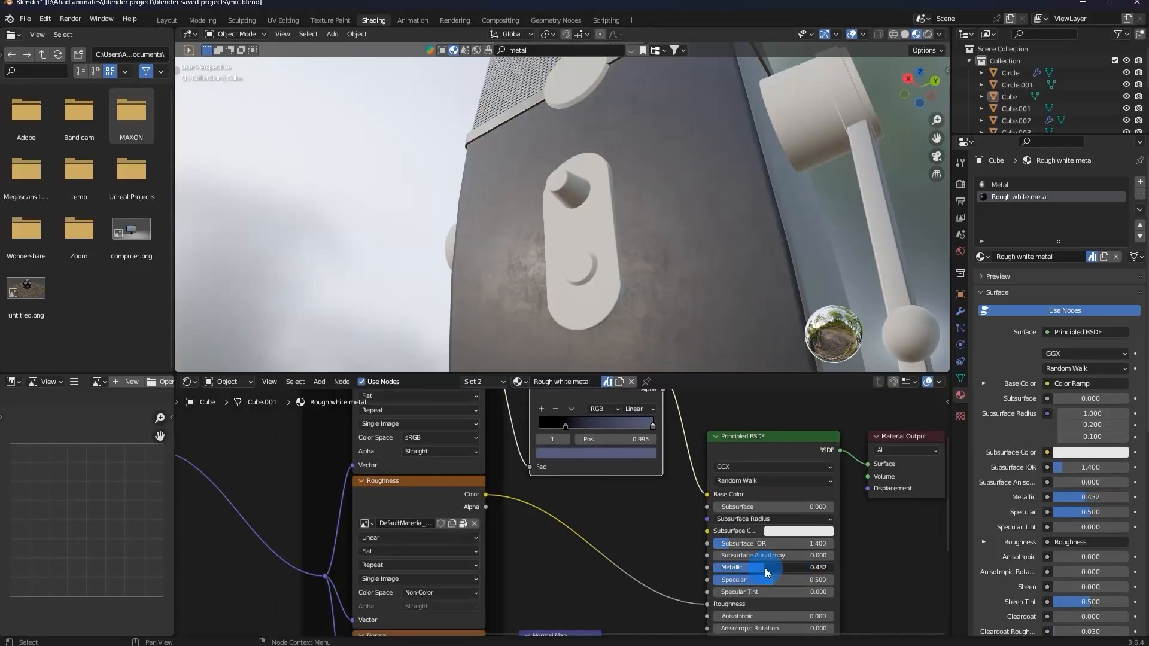
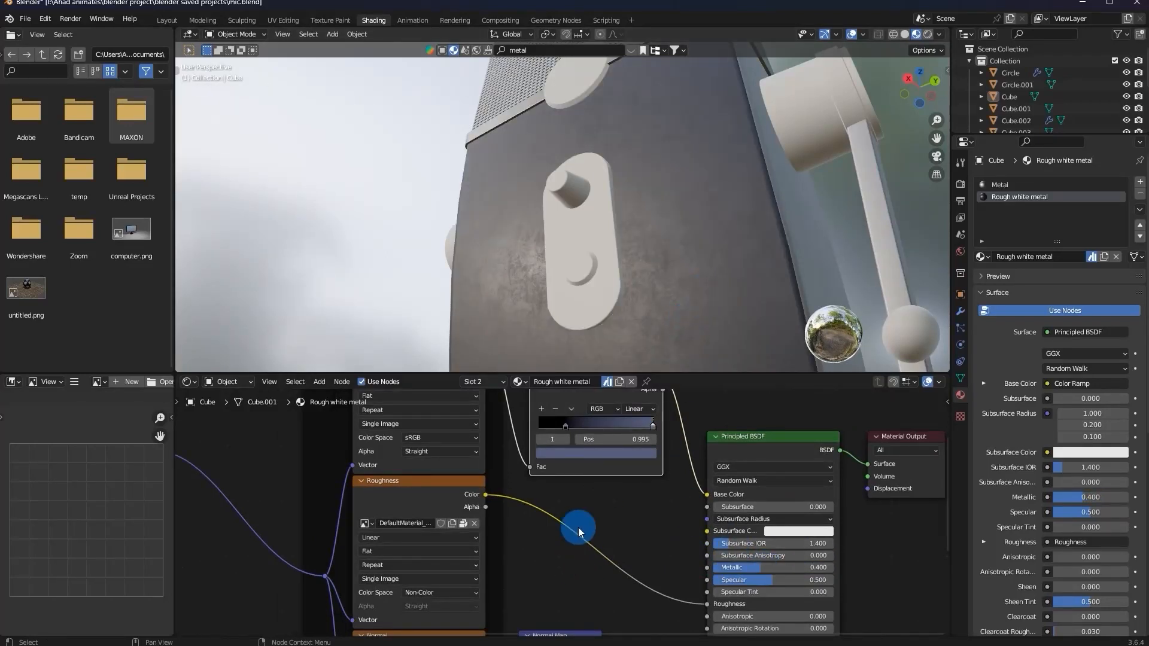
# Insert a second Color Ramp node between the Roughness texture and the Principled BSDF's Roughness input.
pyautogui.scroll(-2, 582, 515)
pyautogui.hotkey('shift', 'a')
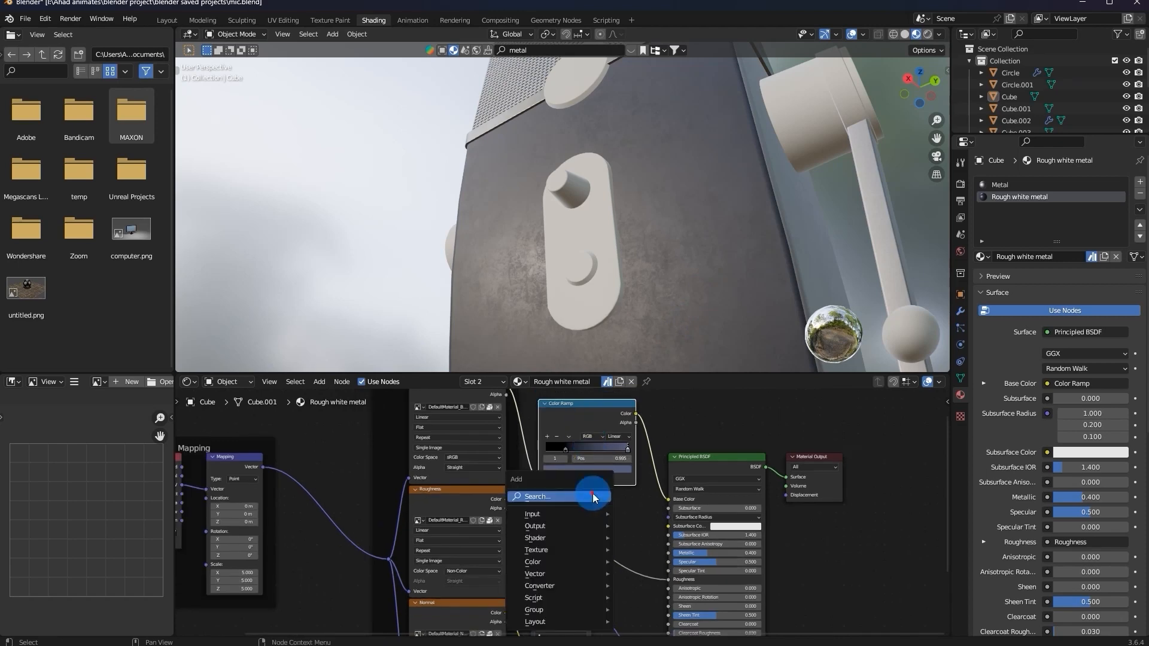
pyautogui.click(593, 496)
pyautogui.write('colo')
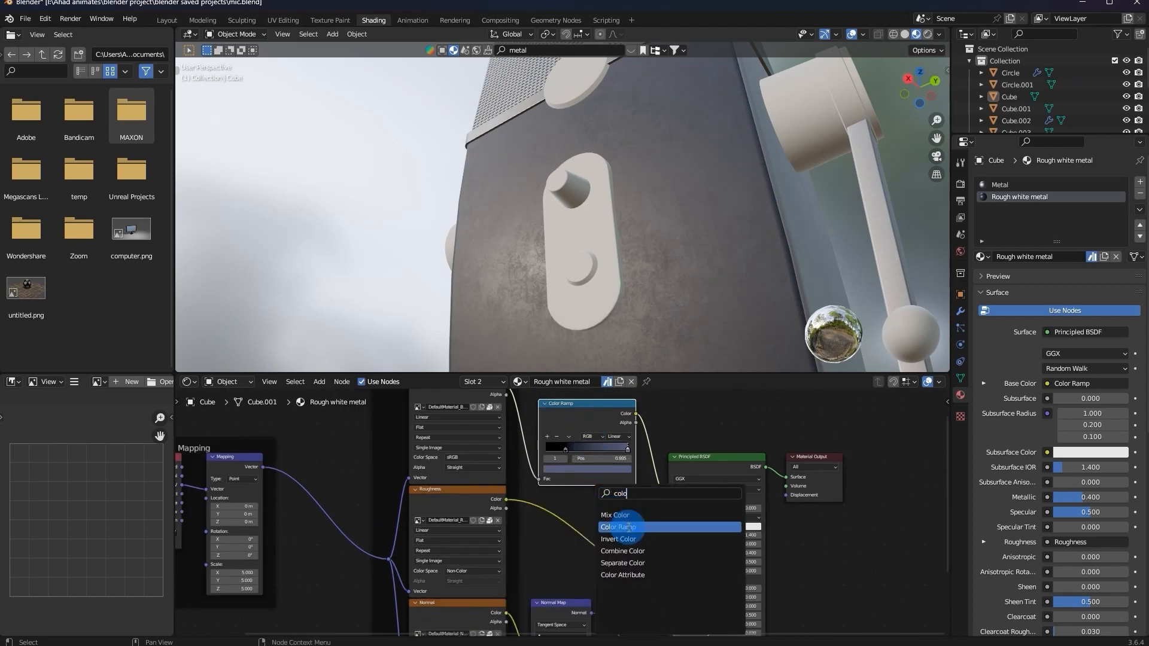
pyautogui.click(623, 527)
pyautogui.click(565, 540)
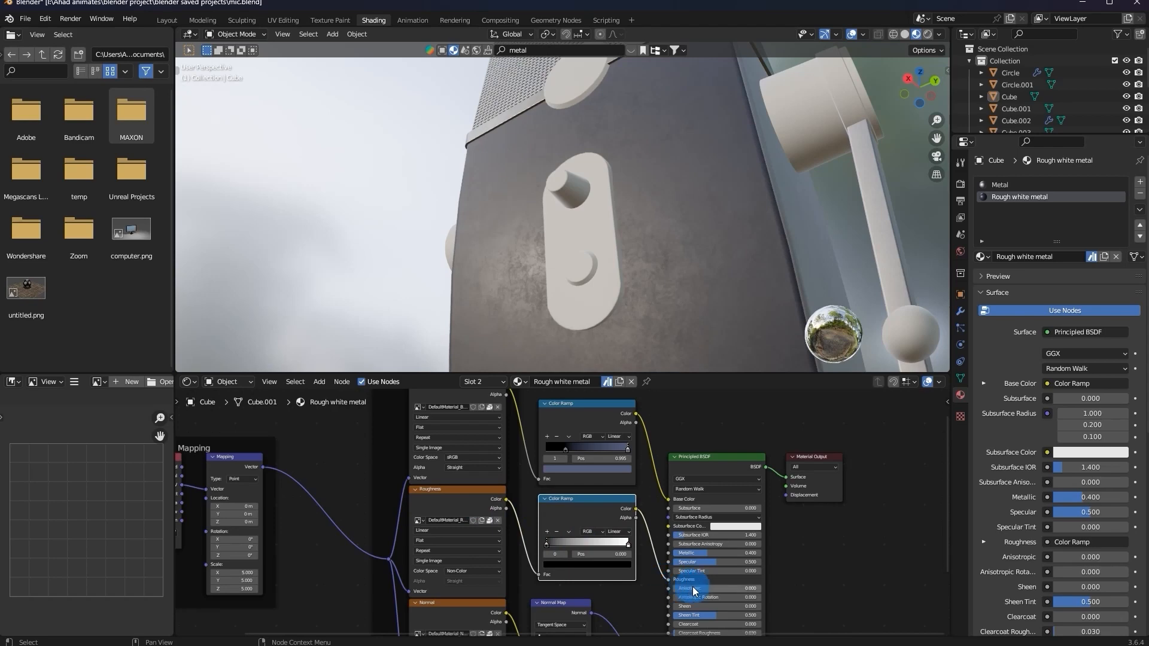
# Set the white stop of the roughness Color Ramp to position 0.7.
pyautogui.scroll(3, 688, 587)
pyautogui.moveTo(514, 540); pyautogui.dragTo(497, 561)
pyautogui.moveTo(670, 537)
pyautogui.mouseDown()
pyautogui.moveTo(548, 544)
pyautogui.moveTo(688, 569)
pyautogui.moveTo(630, 580)
pyautogui.moveTo(672, 586)
pyautogui.mouseUp()
pyautogui.click(651, 562)
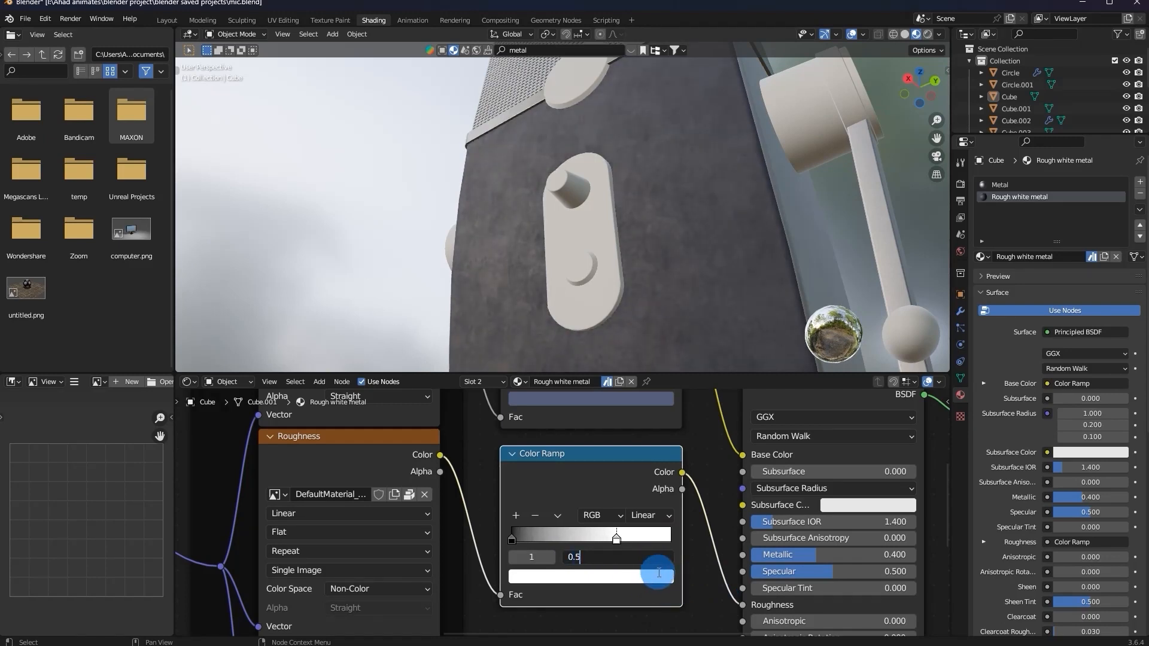
pyautogui.write('0.5')
pyautogui.press('Return')
pyautogui.click(646, 558)
pyautogui.write('0.')
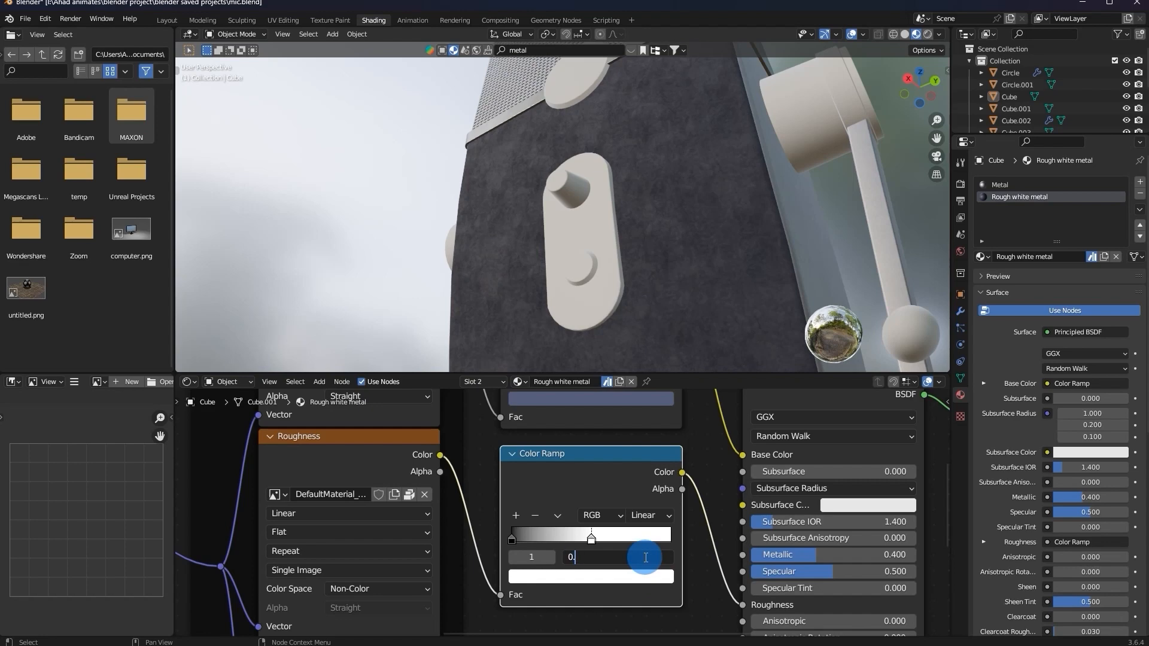
pyautogui.write('7')
pyautogui.press('Return')
# Open the blue stop's colour in the base colour's Color Ramp, and save the file.
pyautogui.scroll(-6, 689, 288)
pyautogui.moveTo(733, 185); pyautogui.dragTo(697, 239, button='middle')
pyautogui.scroll(3, 697, 239)
pyautogui.moveTo(625, 528); pyautogui.dragTo(605, 576, button='middle')
pyautogui.click(577, 446)
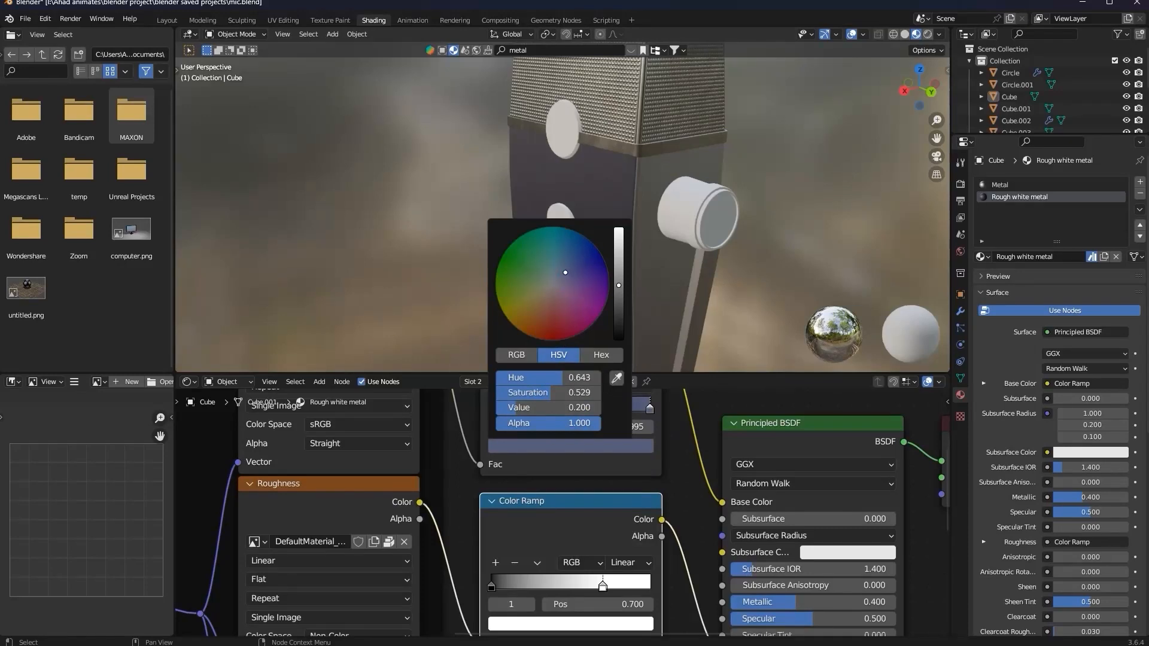
pyautogui.moveTo(671, 195); pyautogui.dragTo(705, 251, button='middle')
pyautogui.hotkey('ctrl', 's')
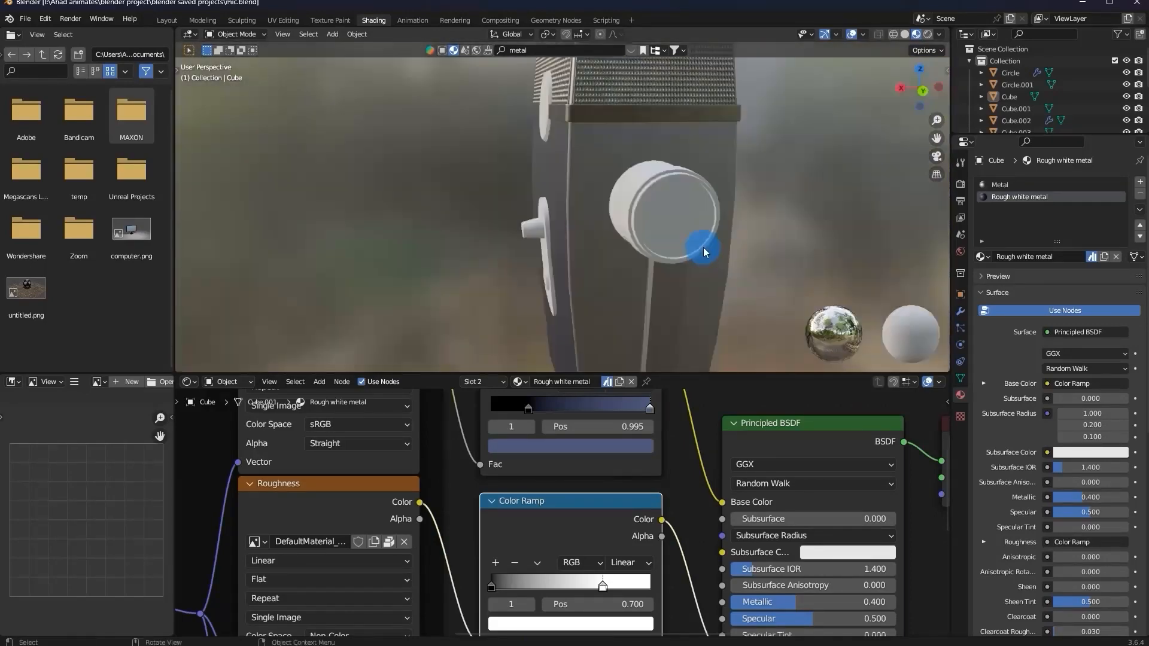
# Assign the existing Rough white metal material to the side knobs of the microphone.
pyautogui.click(688, 236)
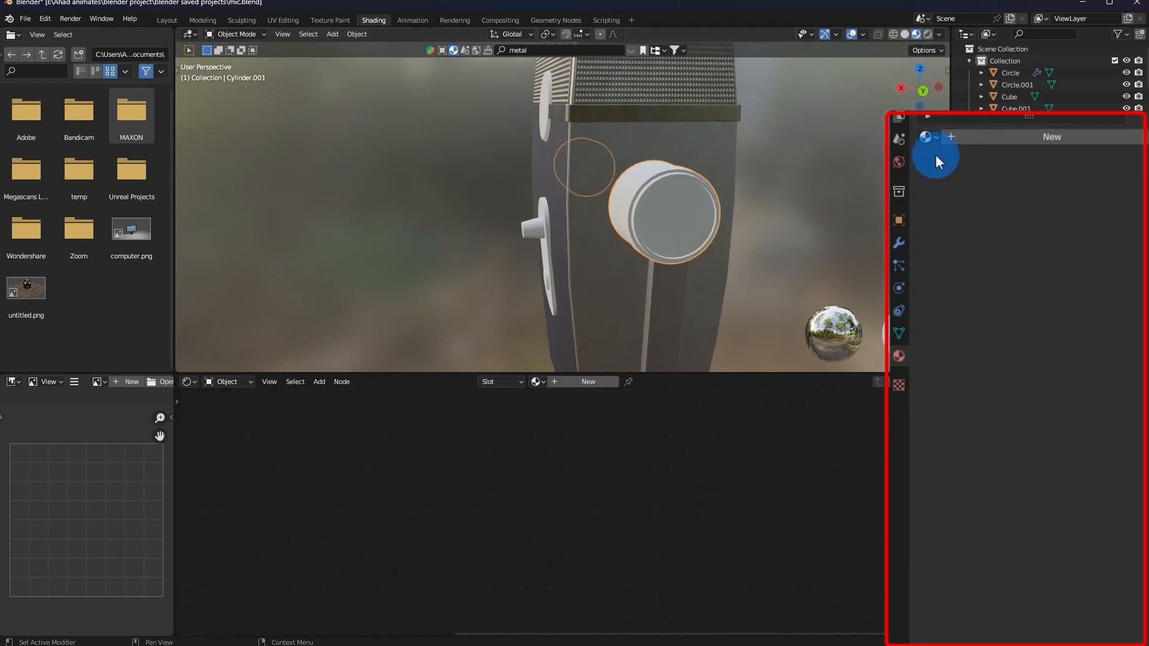
pyautogui.click(976, 231)
pyautogui.click(958, 236)
pyautogui.moveTo(726, 264); pyautogui.dragTo(714, 241, button='middle')
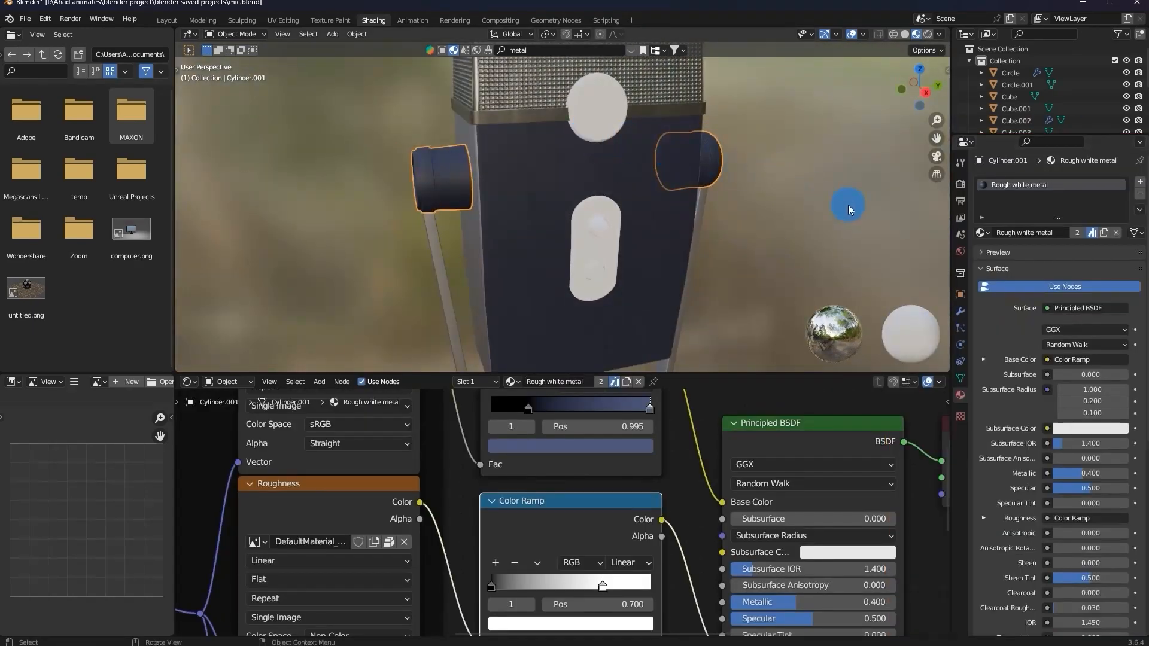
pyautogui.moveTo(846, 205); pyautogui.dragTo(662, 328, button='middle')
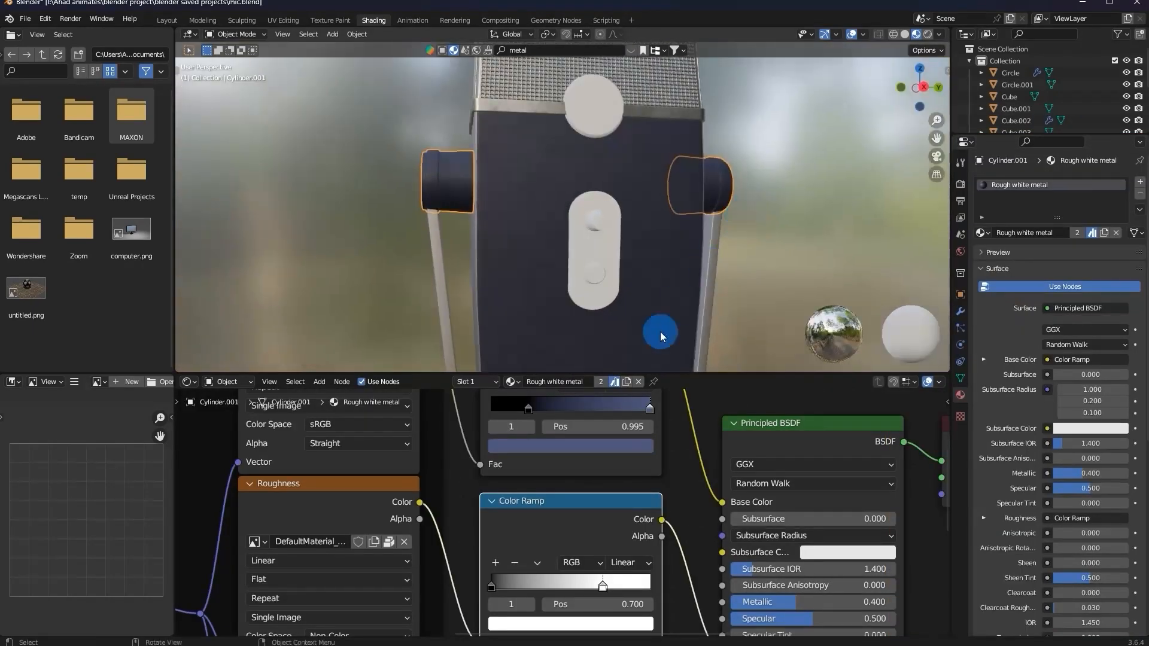
# Desaturate the blue stop of the base colour's Color Ramp to hue 0.616, saturation 0.429, value 0.200.
pyautogui.click(567, 448)
pyautogui.moveTo(563, 280); pyautogui.dragTo(564, 273)
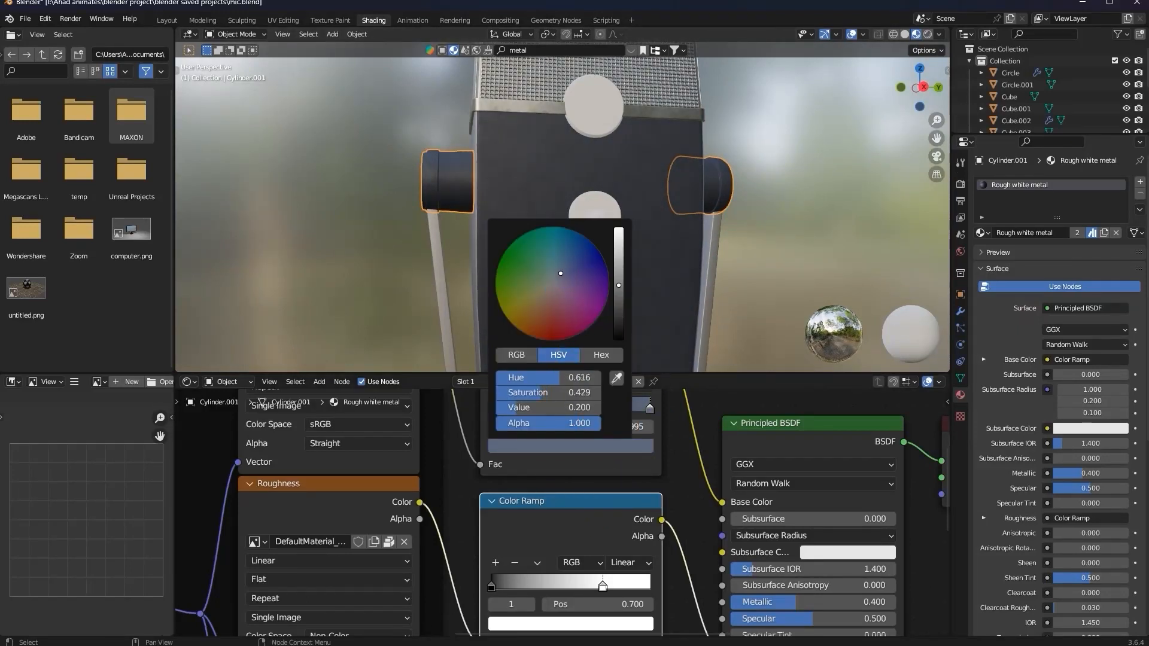
pyautogui.moveTo(798, 226); pyautogui.dragTo(695, 260, button='middle')
pyautogui.scroll(3, 669, 246)
# Select the outer ring faces of the side knob in Edit Mode and assign them to a new empty material slot.
pyautogui.click(758, 207)
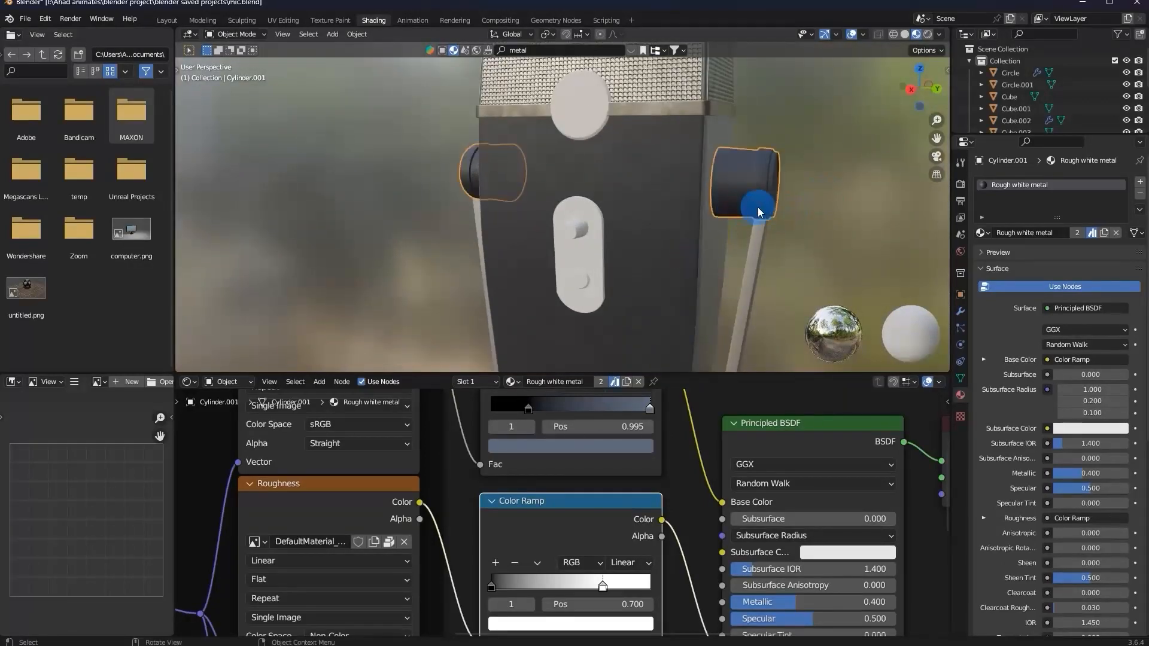
pyautogui.click(770, 194)
pyautogui.press('Tab')
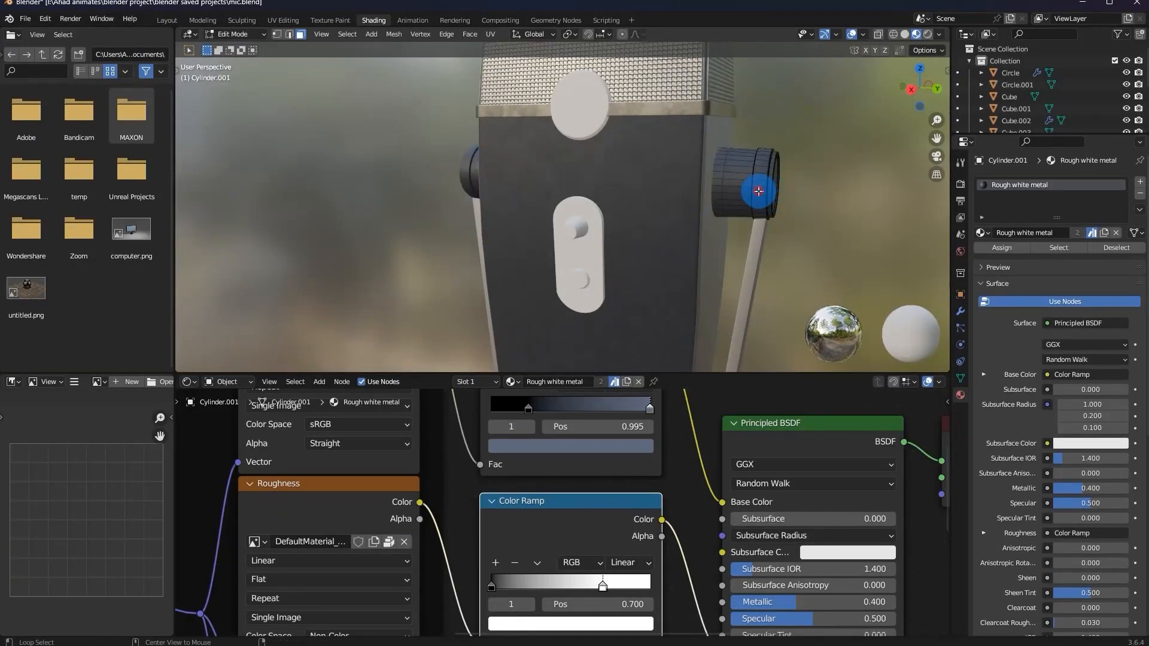
pyautogui.moveTo(741, 194); pyautogui.dragTo(757, 230, button='middle')
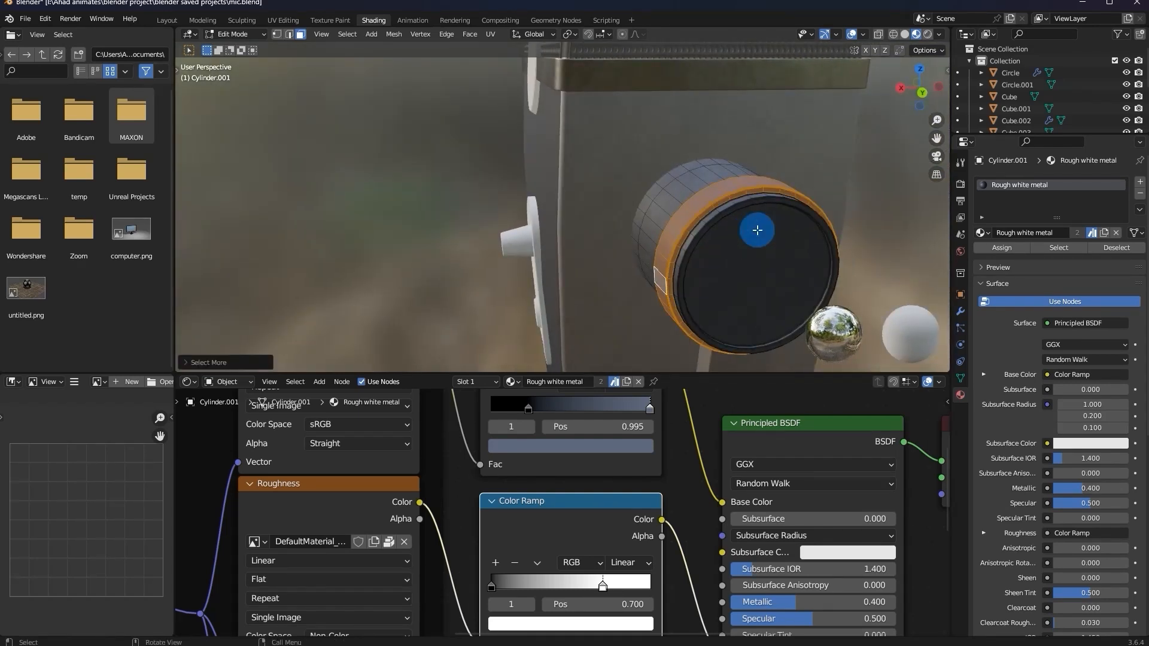
pyautogui.click(1140, 181)
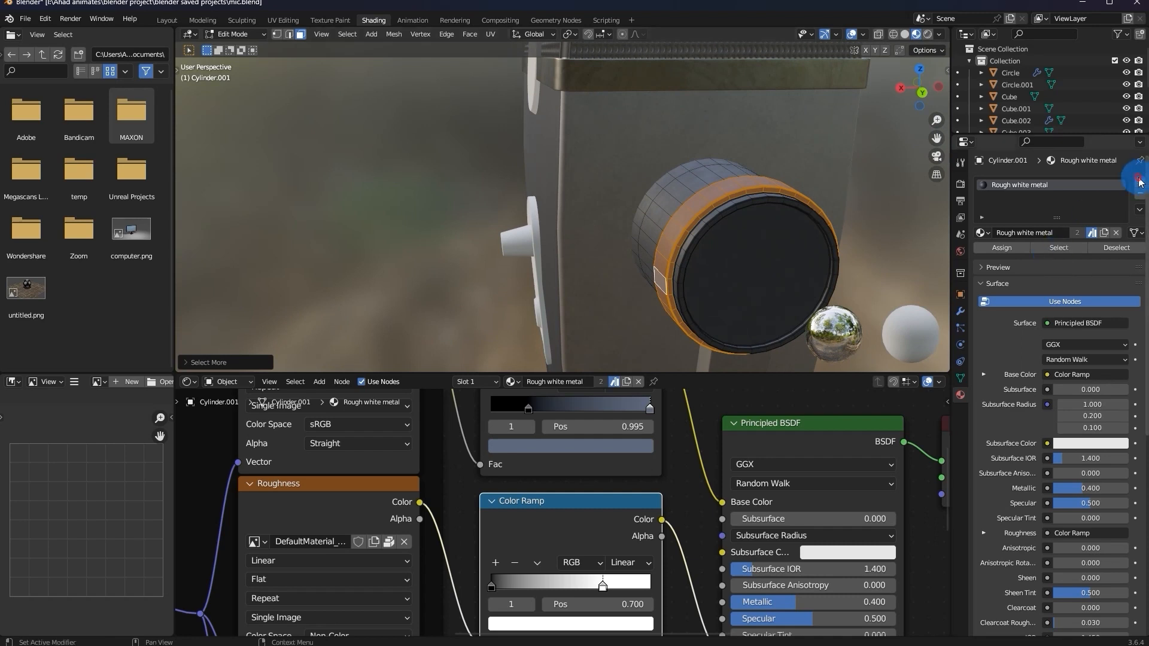
pyautogui.click(1011, 270)
pyautogui.press('Tab')
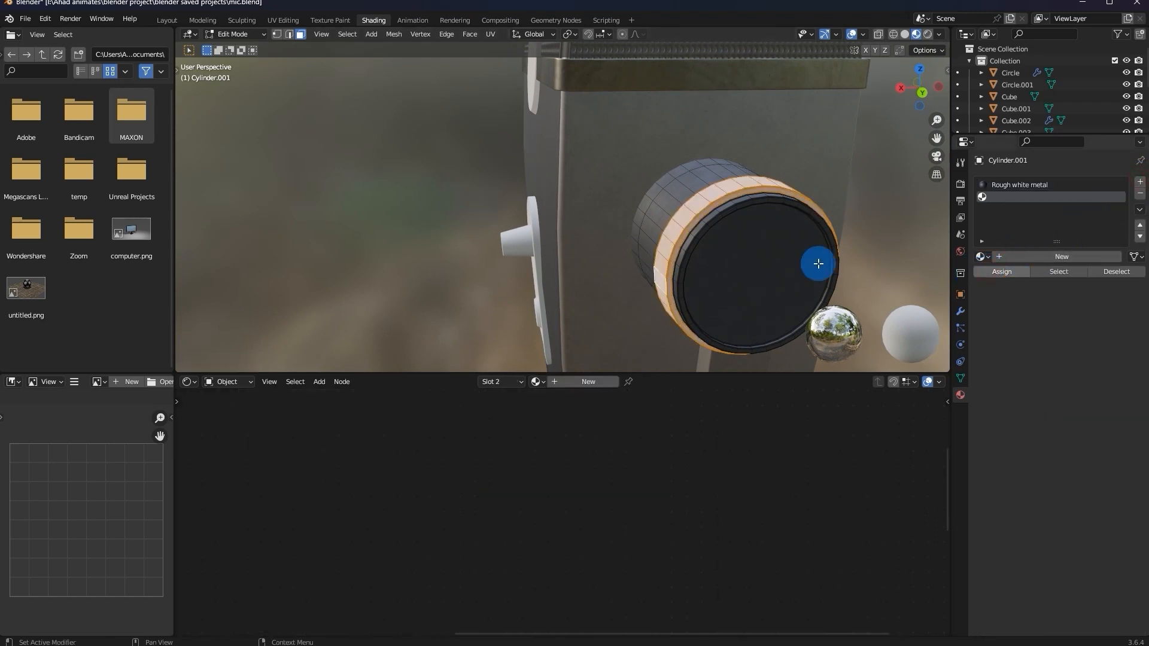
# Put the existing Metal material in the side knob's second slot, and save the file.
pyautogui.click(980, 256)
pyautogui.click(738, 149)
pyautogui.click(794, 240)
pyautogui.click(985, 255)
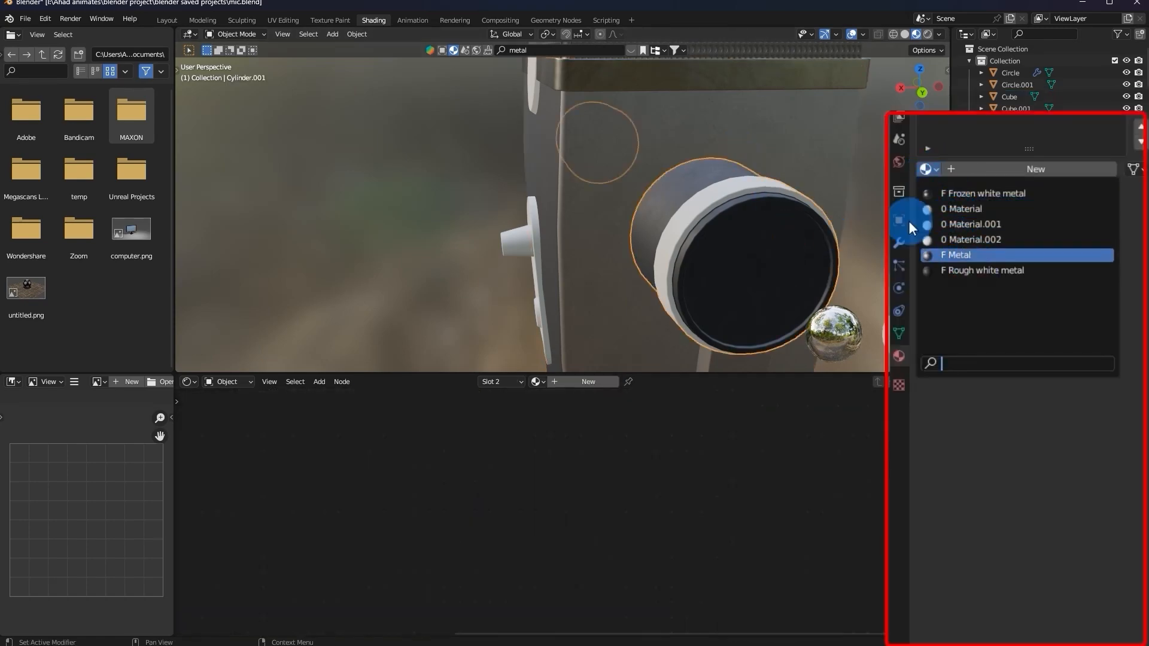
pyautogui.click(956, 255)
pyautogui.moveTo(922, 218); pyautogui.dragTo(744, 329, button='middle')
pyautogui.hotkey('ctrl', 's')
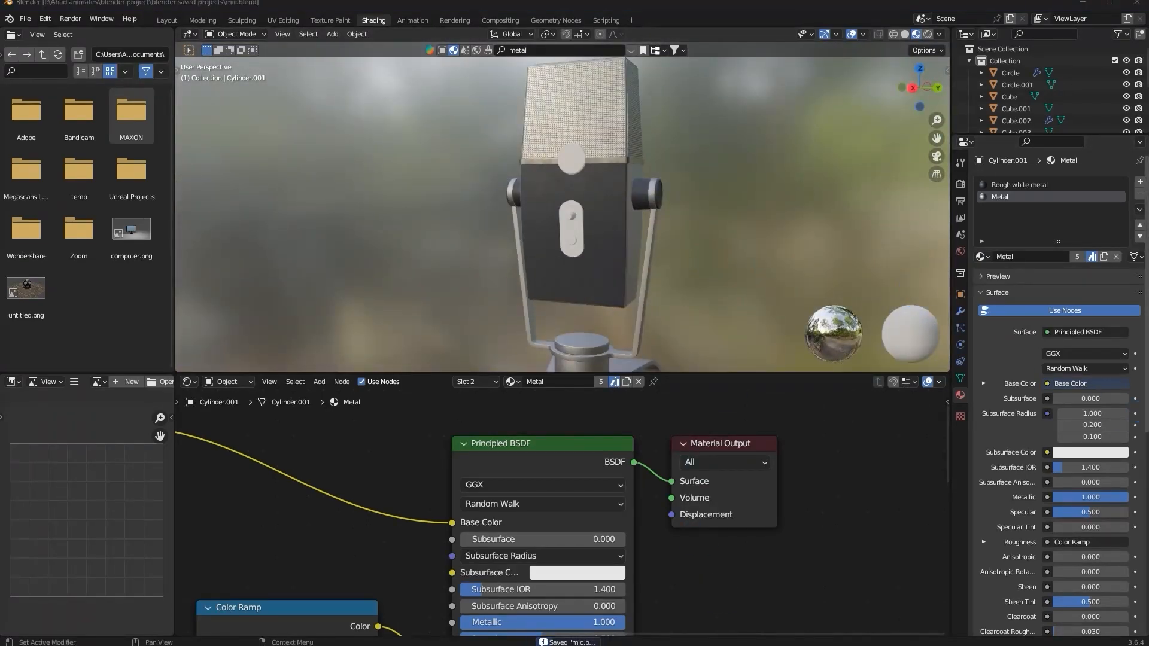
# Assign the Metal material to the rounded switch plate on the microphone's front.
pyautogui.moveTo(485, 227); pyautogui.dragTo(605, 234, button='middle')
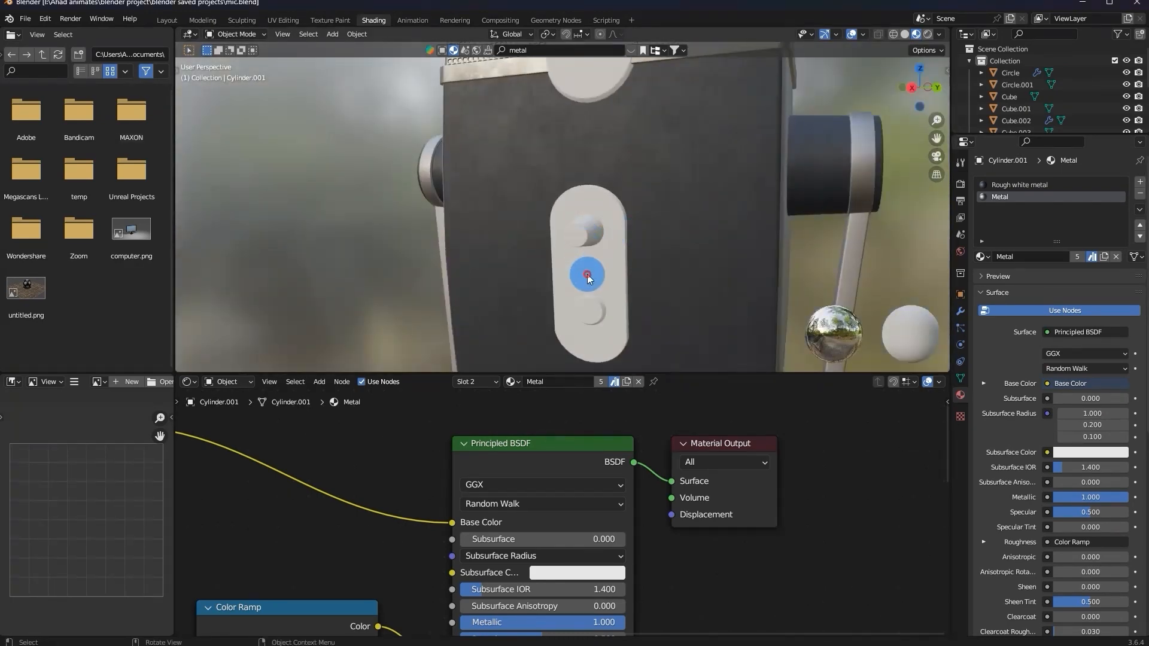
pyautogui.click(587, 274)
pyautogui.click(982, 231)
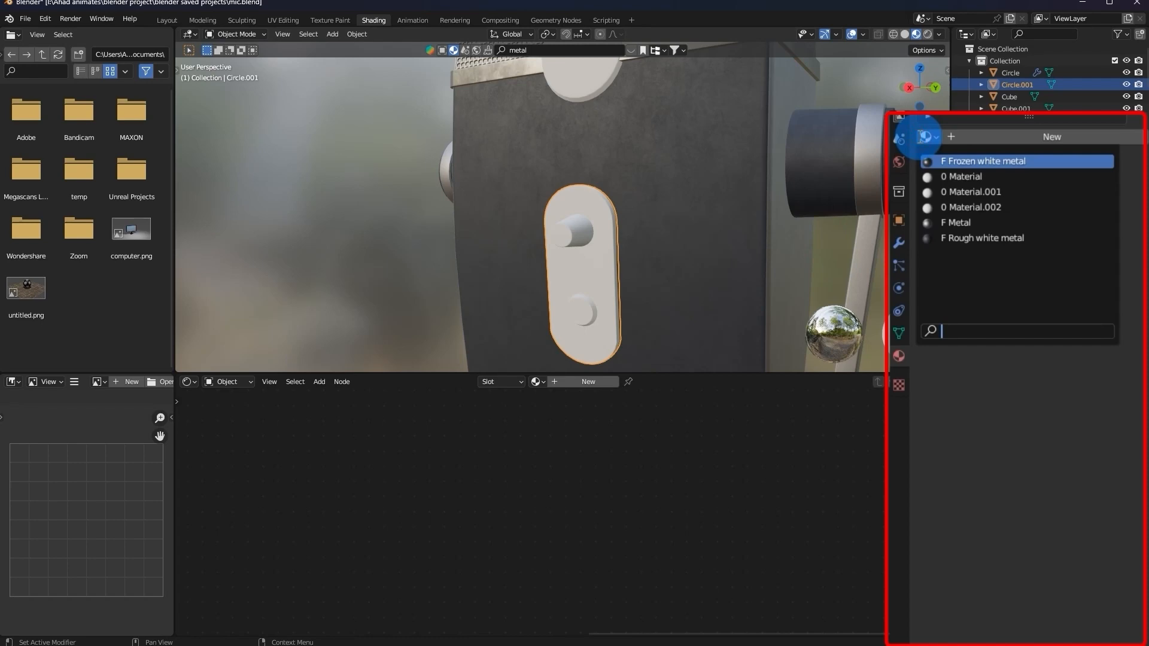
pyautogui.click(956, 222)
pyautogui.scroll(3, 828, 275)
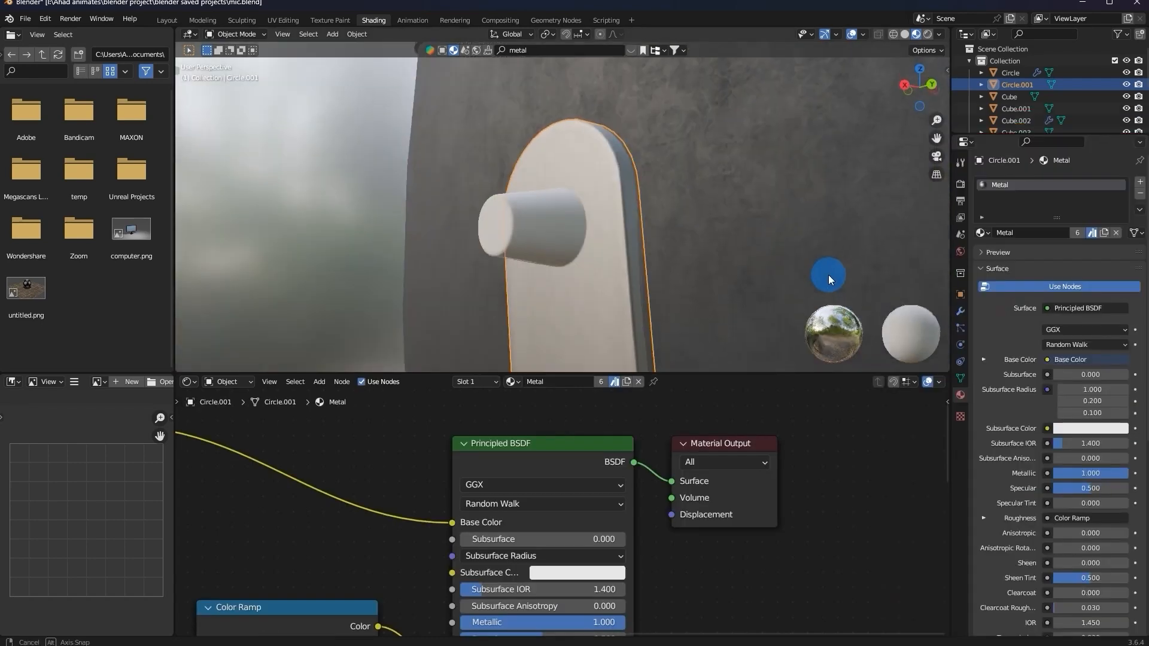
pyautogui.scroll(-3, 829, 275)
# Try Rough white metal on the switch plate's upper knob, and replace it with the Metal material.
pyautogui.click(580, 220)
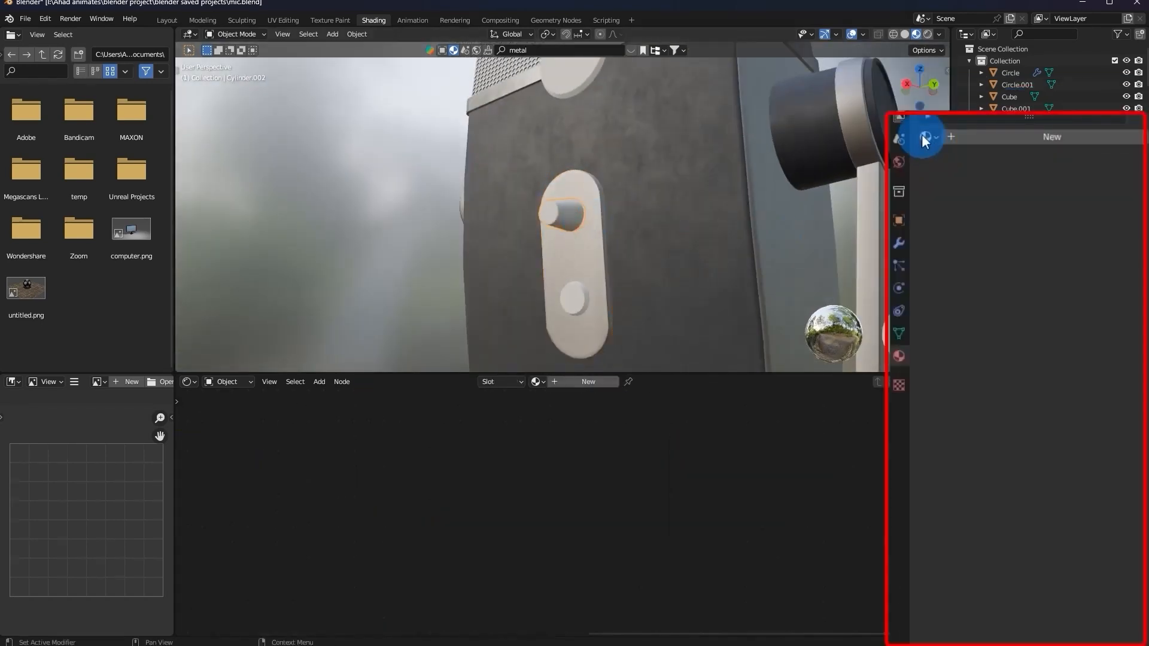
pyautogui.click(980, 232)
pyautogui.click(998, 306)
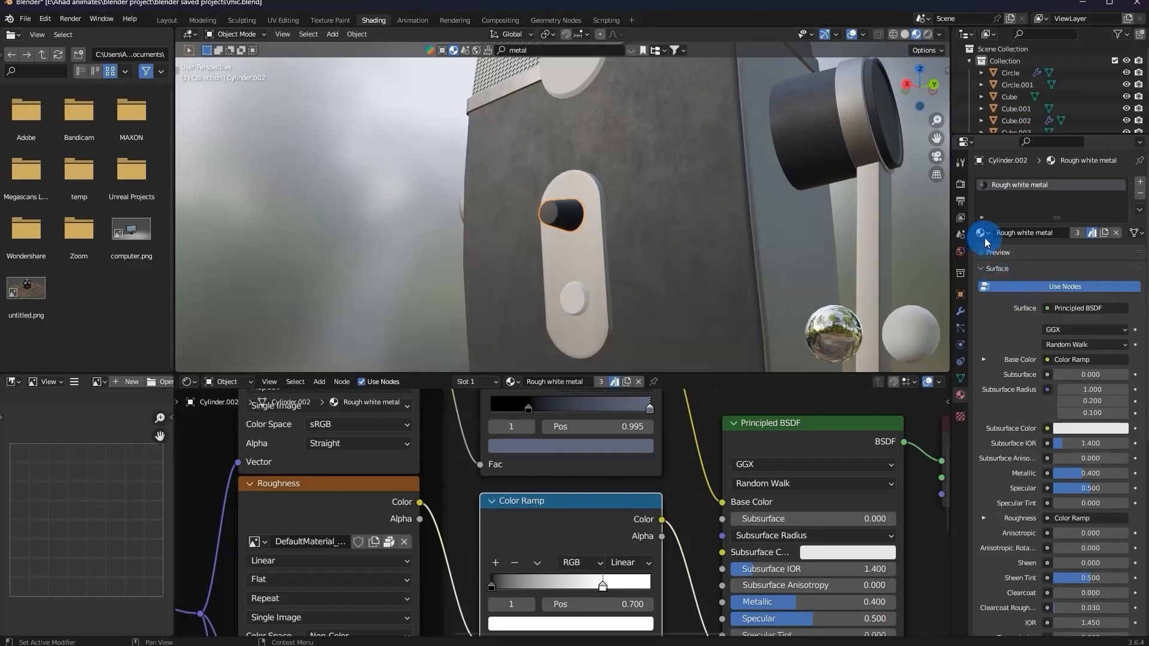
pyautogui.click(980, 232)
pyautogui.click(998, 295)
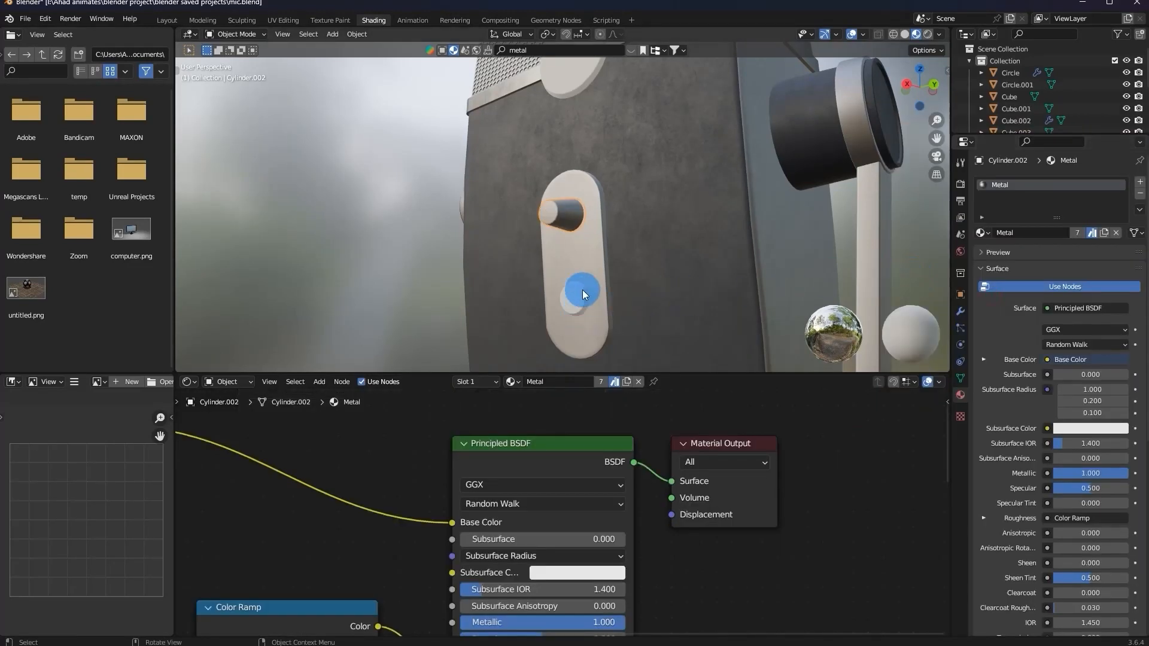
# Assign the Metal material to the lower button on the switch plate.
pyautogui.click(583, 289)
pyautogui.click(981, 234)
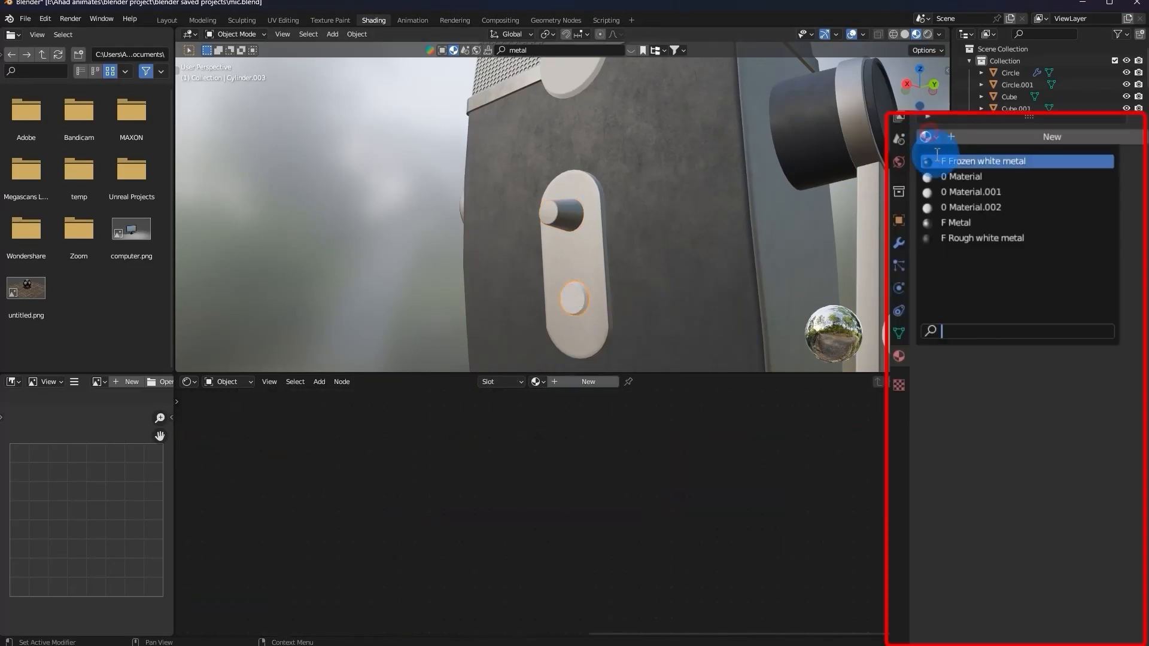
pyautogui.click(941, 222)
pyautogui.scroll(-5, 886, 264)
pyautogui.moveTo(886, 264); pyautogui.dragTo(604, 169, button='middle')
pyautogui.scroll(-2, 706, 149)
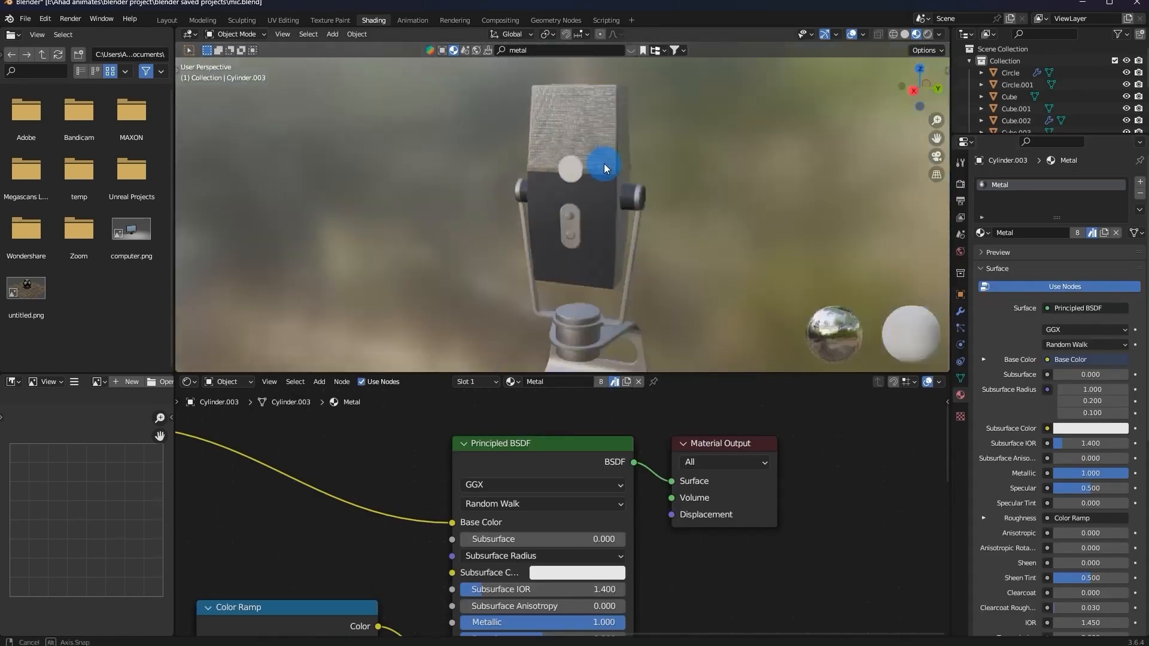
# Assign the Metal material to the round disc below the grille, and save the file.
pyautogui.click(570, 169)
pyautogui.scroll(2, 630, 150)
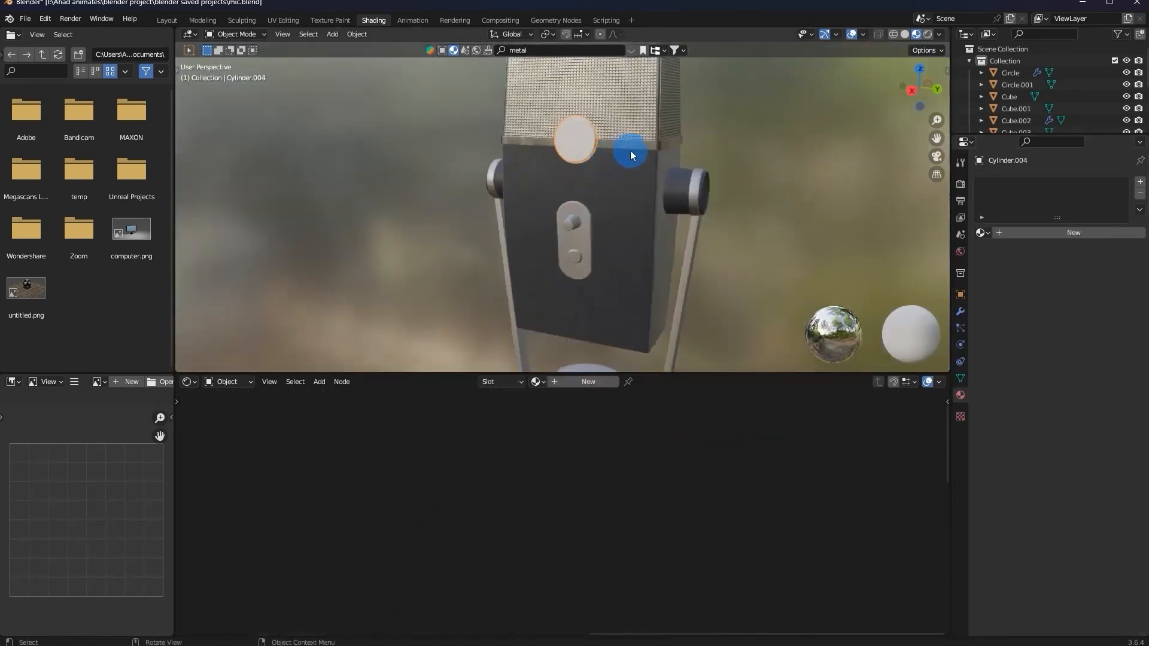
pyautogui.click(982, 233)
pyautogui.click(954, 226)
pyautogui.scroll(-3, 750, 161)
pyautogui.moveTo(750, 161); pyautogui.dragTo(700, 192, button='middle')
pyautogui.hotkey('ctrl', 's')
# Rescale the front end face of the switch plate's upper knob in Edit Mode, and save the file.
pyautogui.click(563, 222)
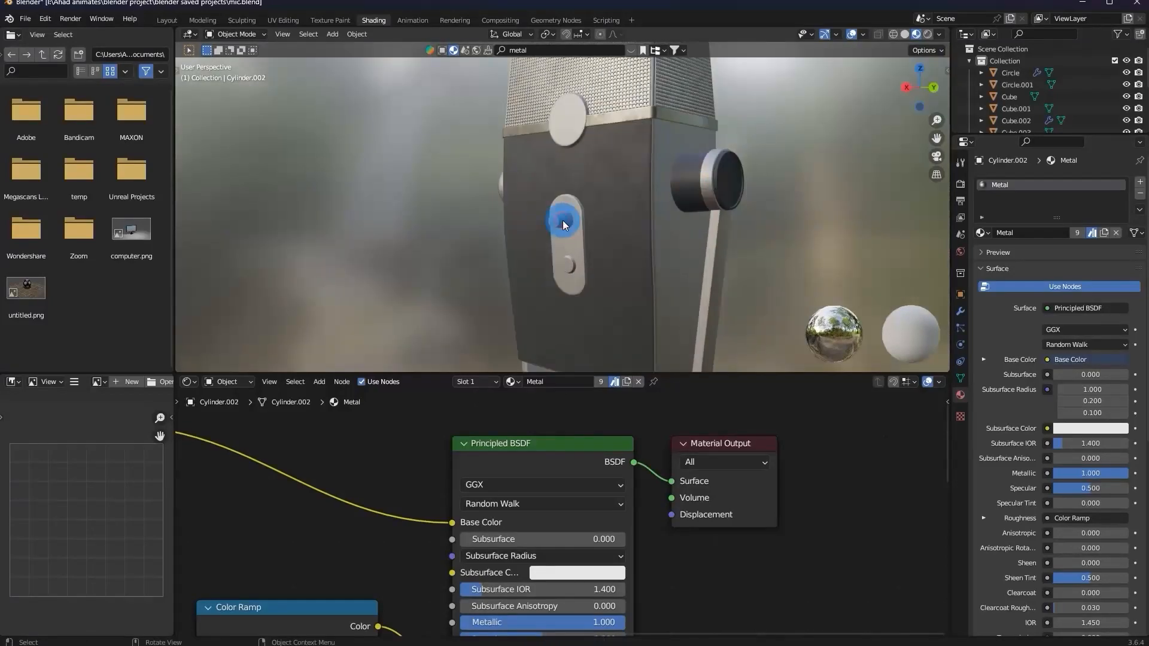
pyautogui.press('Tab')
pyautogui.scroll(5, 548, 239)
pyautogui.click(541, 259)
pyautogui.press('s')
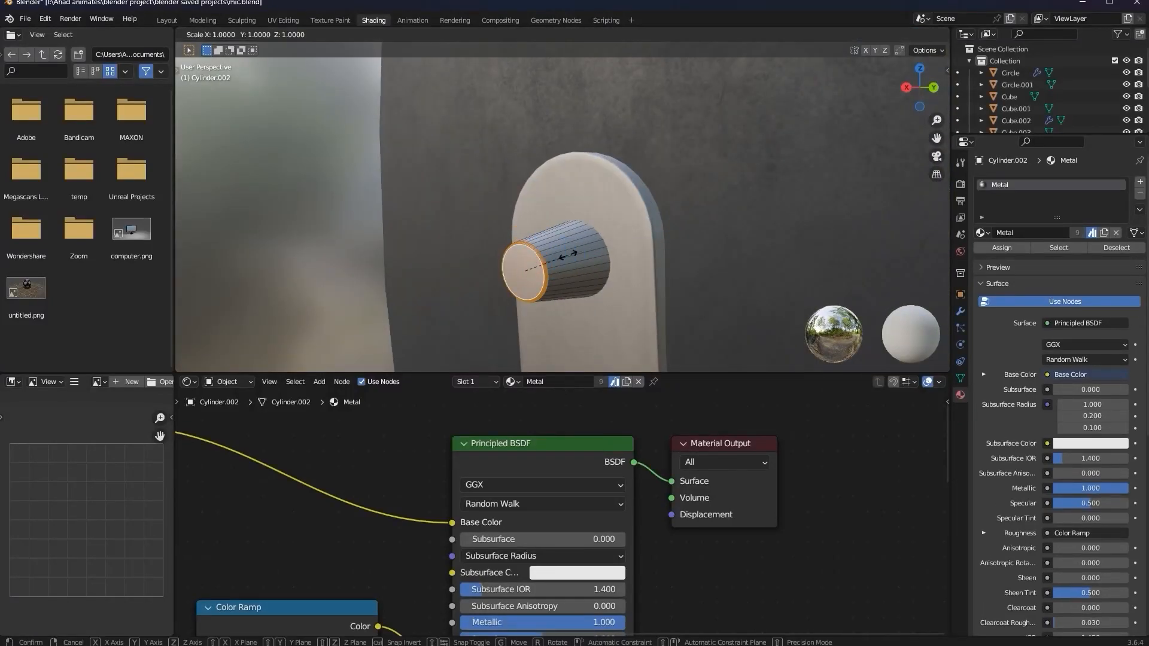
pyautogui.click(578, 257)
pyautogui.press('Tab')
pyautogui.scroll(-5, 577, 256)
pyautogui.moveTo(577, 256); pyautogui.dragTo(791, 210, button='middle')
pyautogui.scroll(6, 735, 263)
pyautogui.hotkey('ctrl', 's')
# Switch to the Layout workspace with the whole microphone in view.
pyautogui.scroll(-5, 694, 306)
pyautogui.moveTo(736, 253); pyautogui.dragTo(470, 252, button='middle')
pyautogui.scroll(5, 716, 270)
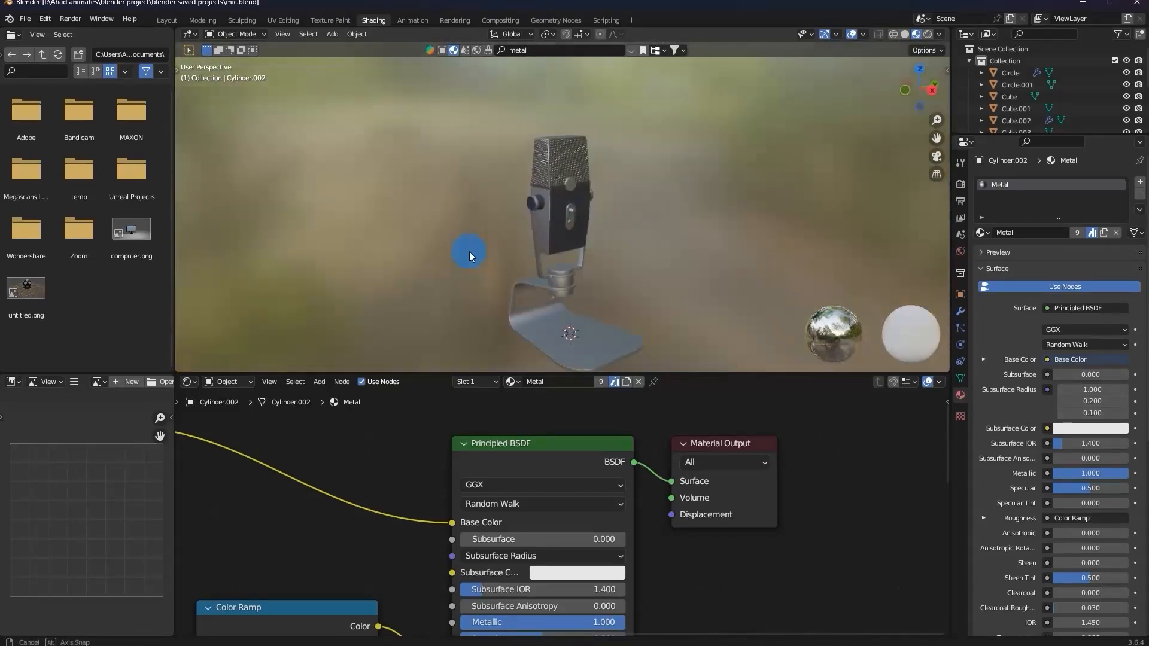
pyautogui.click(170, 19)
pyautogui.scroll(-12, 658, 245)
pyautogui.moveTo(659, 245); pyautogui.dragTo(623, 282, button='middle')
pyautogui.scroll(6, 623, 282)
pyautogui.scroll(3, 622, 283)
pyautogui.scroll(-8, 570, 455)
pyautogui.moveTo(570, 455); pyautogui.dragTo(649, 457, button='middle')
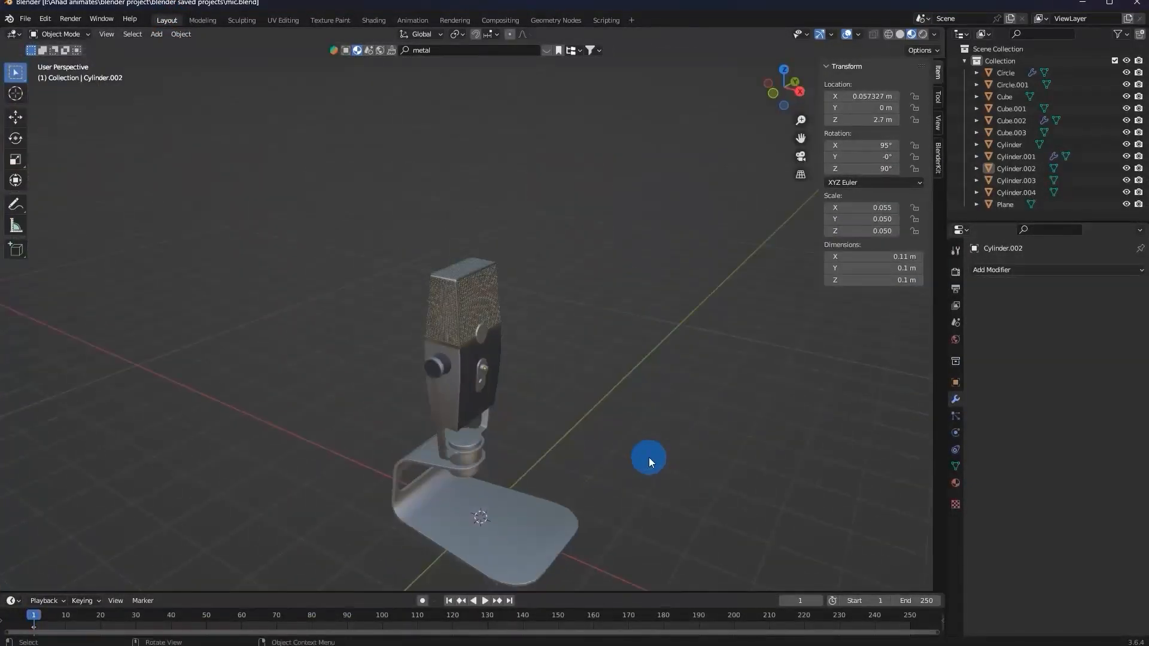
# Add a text object and rotate it -90° about the Z axis.
pyautogui.hotkey('shift', 'a')
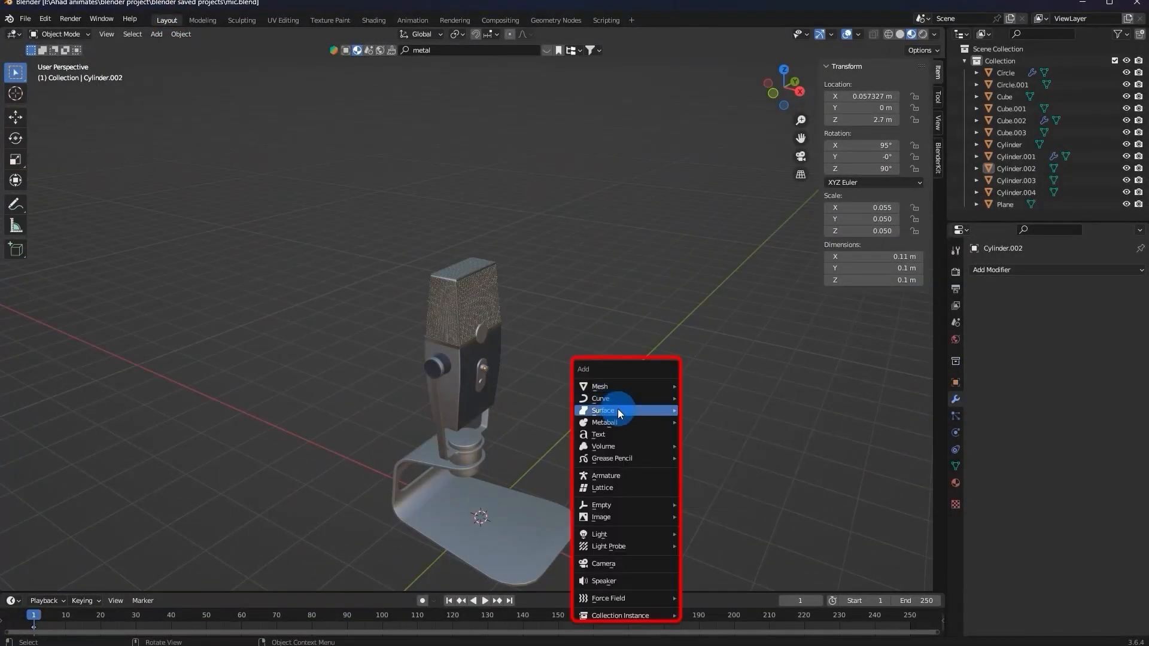
pyautogui.click(620, 434)
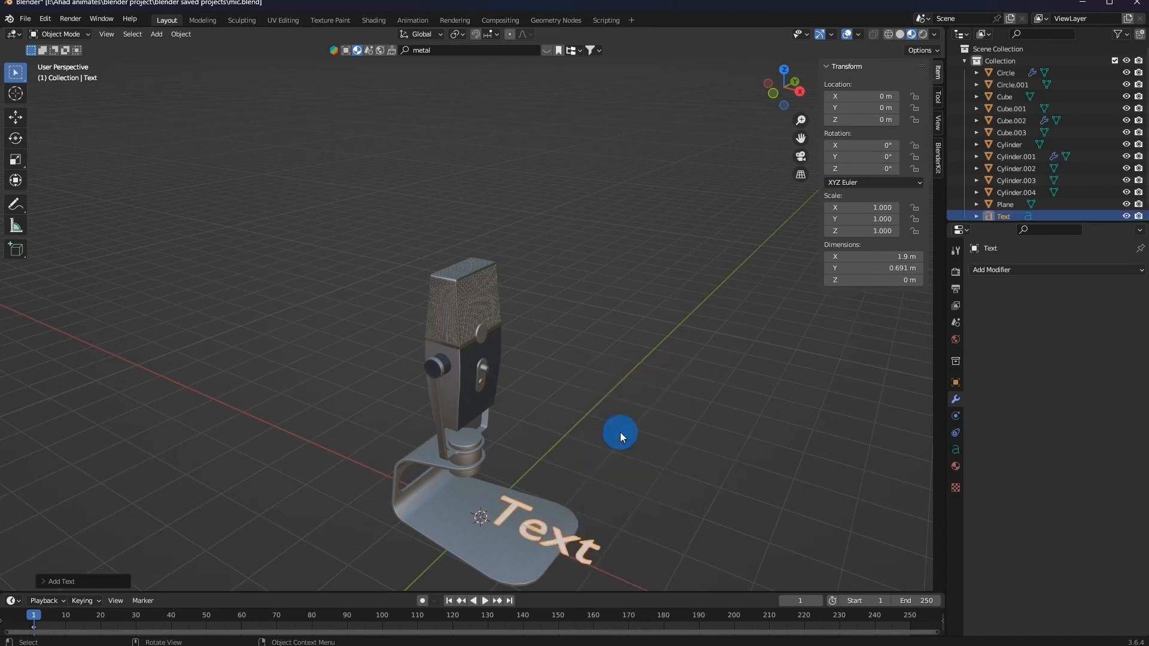
pyautogui.write('rz90')
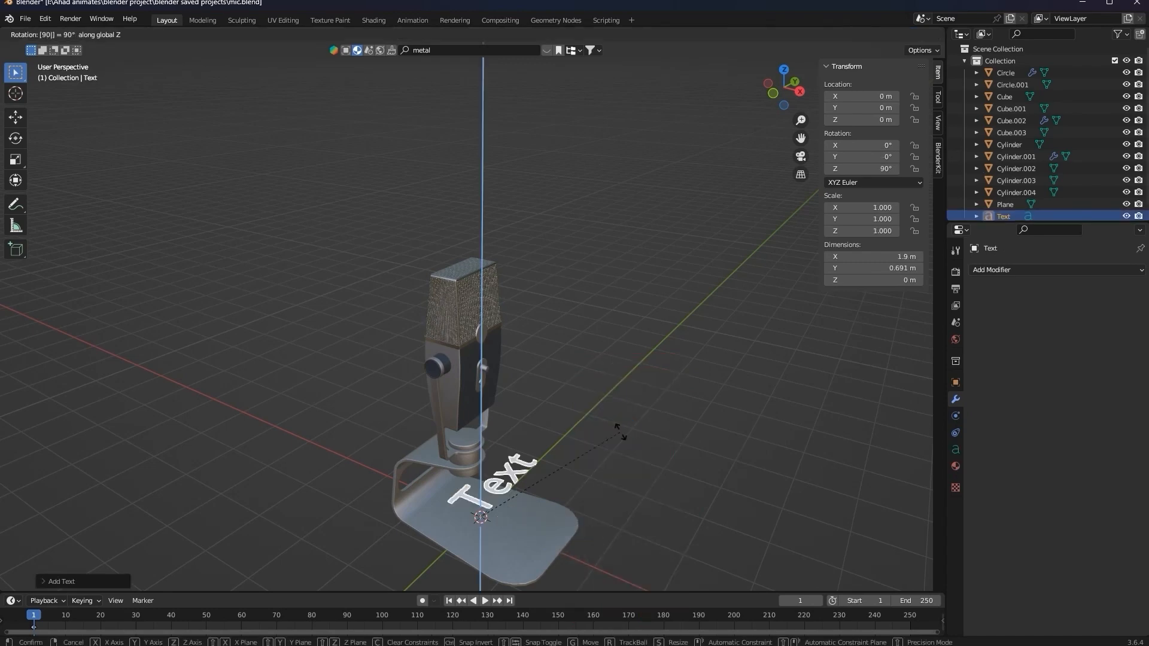
pyautogui.press('-')
pyautogui.click(620, 432)
# Set the text's horizontal paragraph alignment to Center.
pyautogui.click(960, 453)
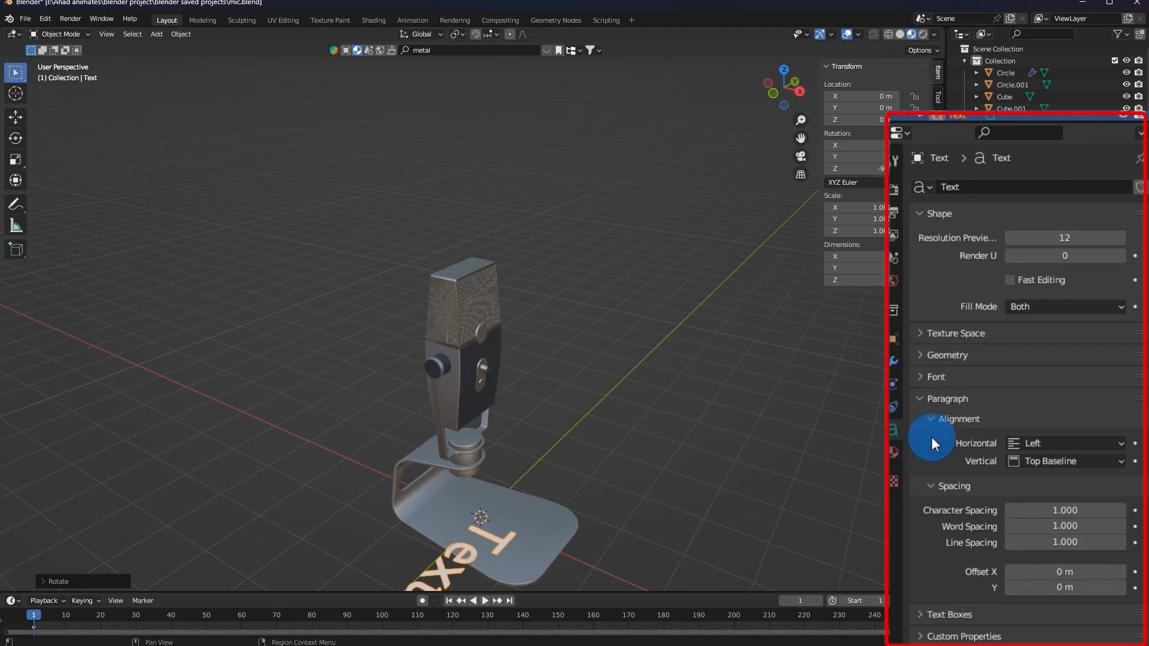
pyautogui.click(1061, 443)
pyautogui.click(1039, 482)
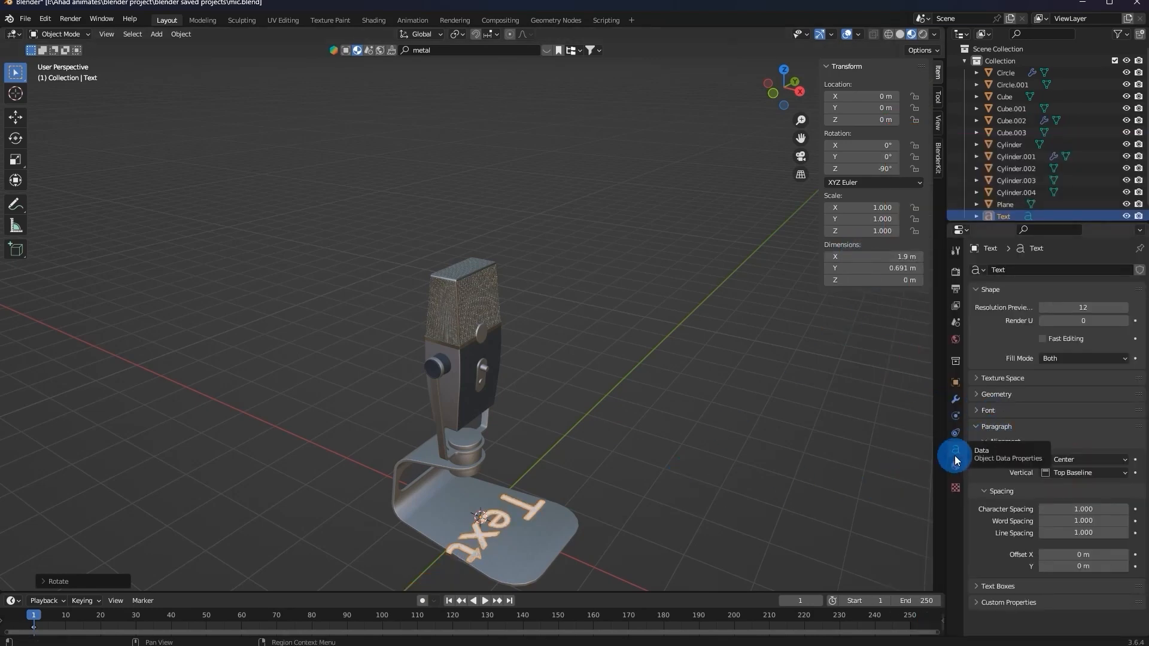
# In top view, scale the text to 0.6 and move it to X 0.8 m, in front of the microphone on the base.
pyautogui.click(784, 70)
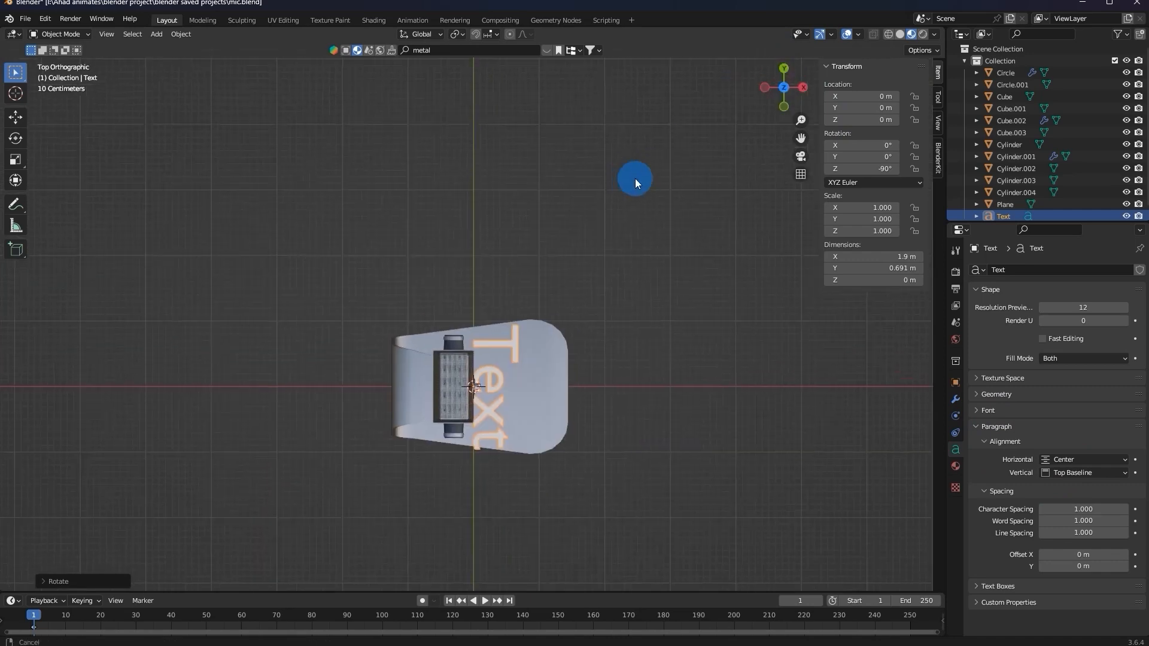
pyautogui.keyDown('shift'); pyautogui.moveTo(638, 177); pyautogui.dragTo(543, 158, button='middle'); pyautogui.keyUp('shift')
pyautogui.scroll(4, 542, 162)
pyautogui.press('s')
pyautogui.click(435, 298)
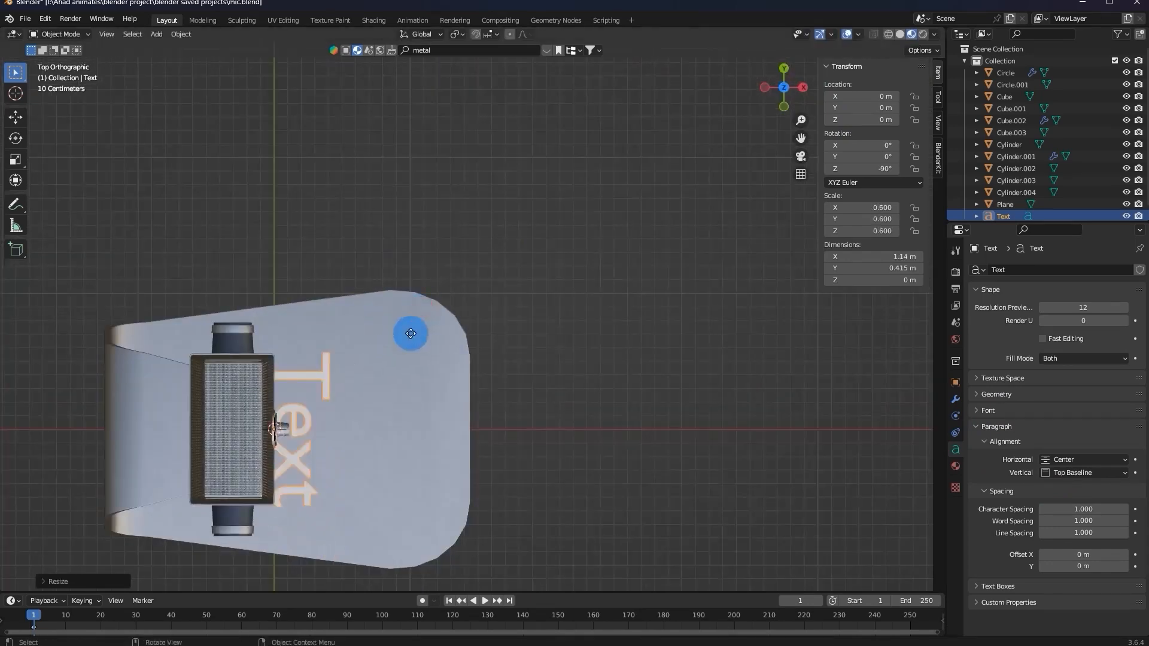
pyautogui.press('g')
pyautogui.click(514, 338)
# Replace the text object's content with AKG.
pyautogui.press('Tab')
pyautogui.press('BackSpace')
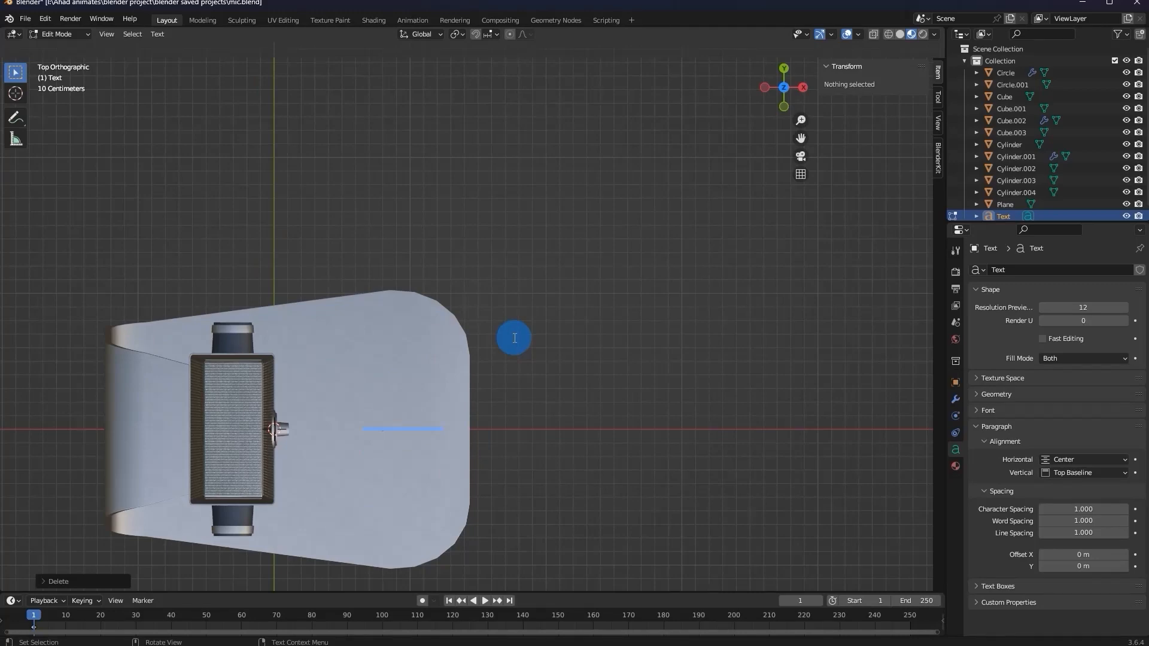
pyautogui.write('AKG')
pyautogui.press('Tab')
# Browse the Windows fonts folder and load Gadugi Bold as the AKG text's regular font.
pyautogui.moveTo(513, 337); pyautogui.dragTo(652, 367, button='middle')
pyautogui.press('KP_Decimal')
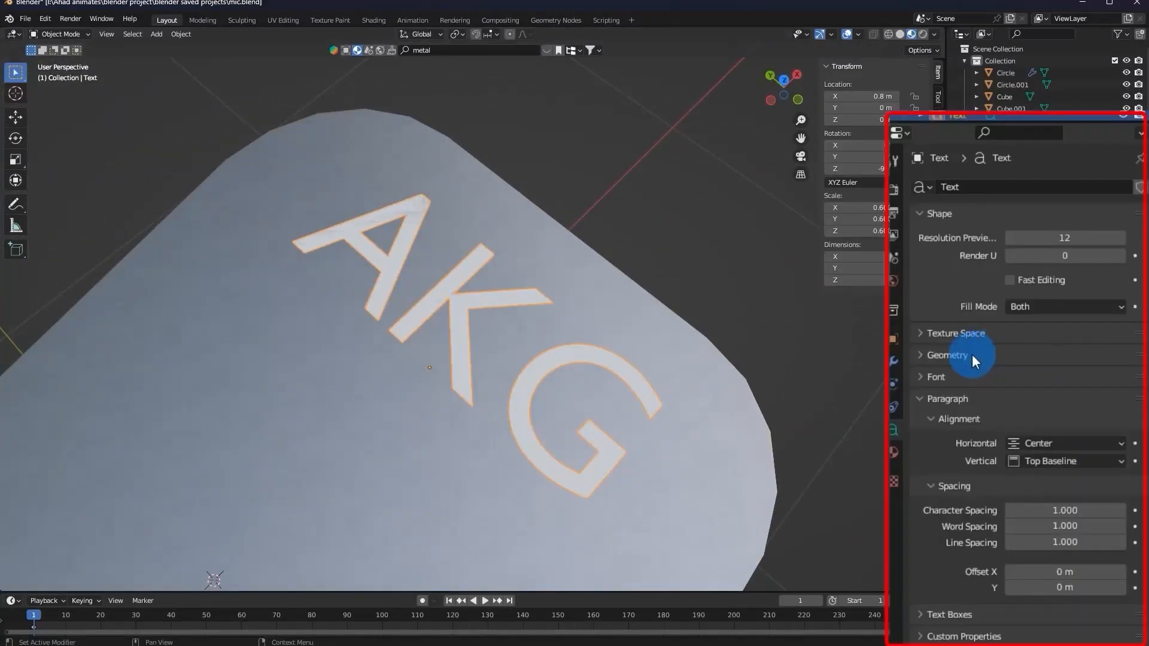
pyautogui.click(994, 410)
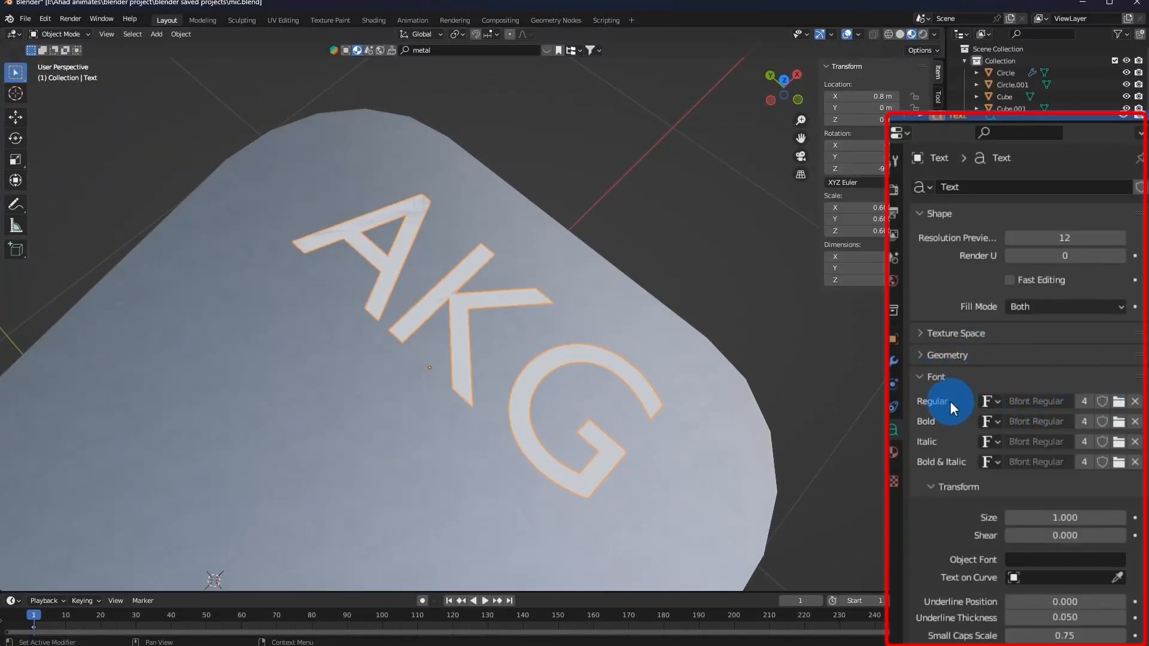
pyautogui.click(1112, 401)
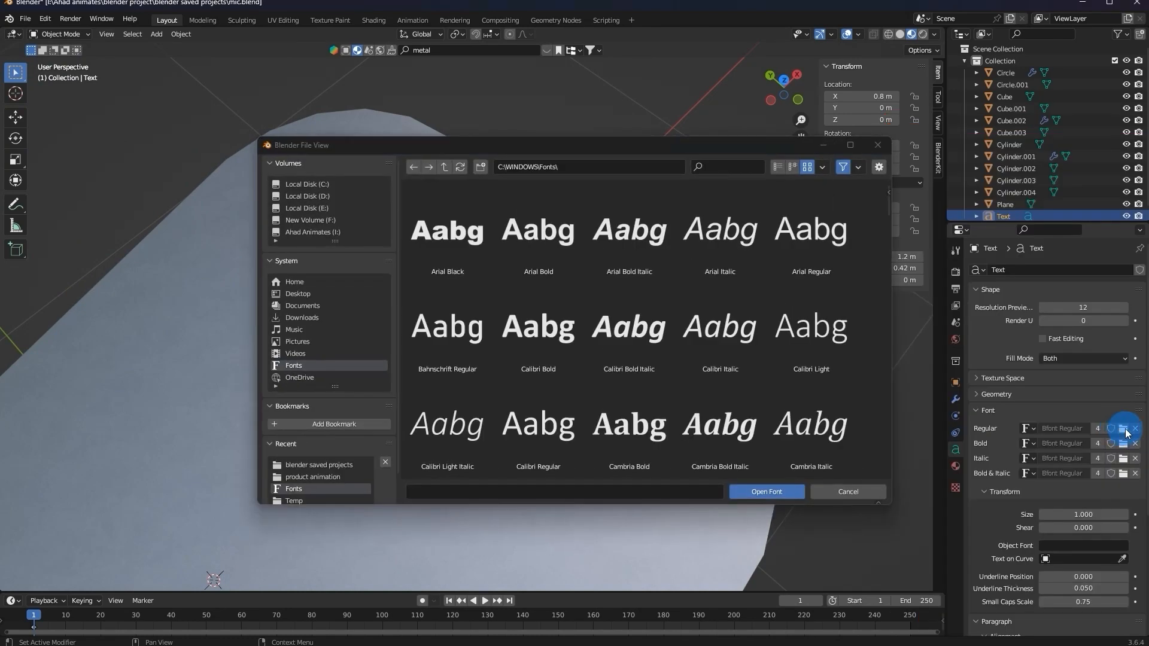
pyautogui.scroll(-5, 852, 407)
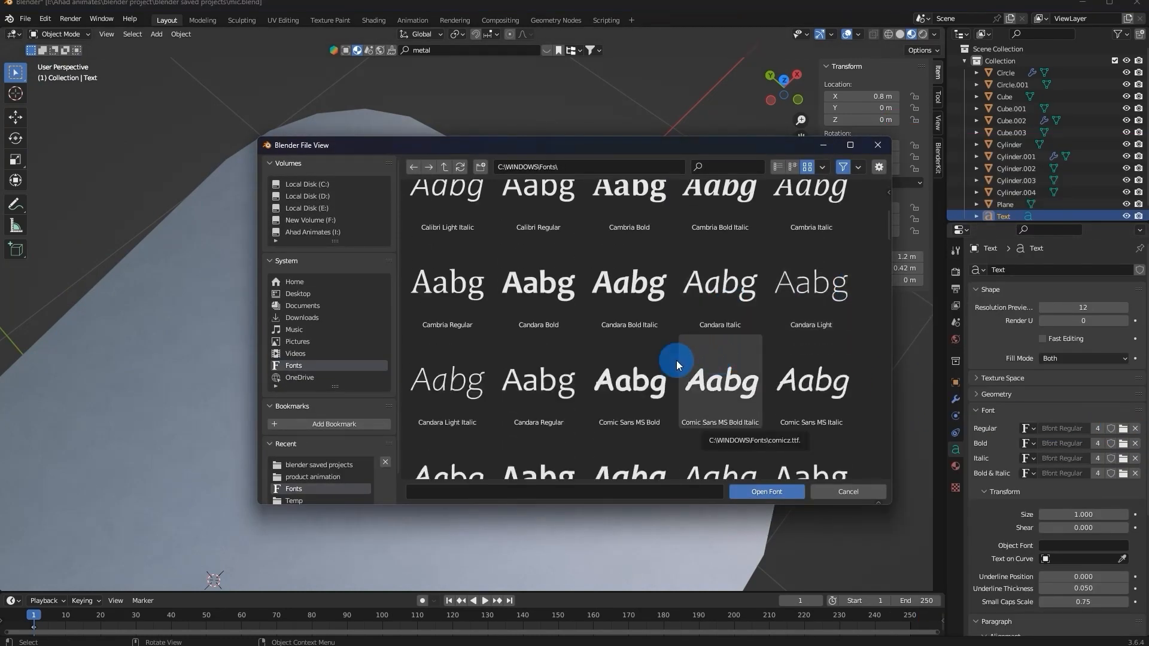
pyautogui.scroll(-2, 565, 351)
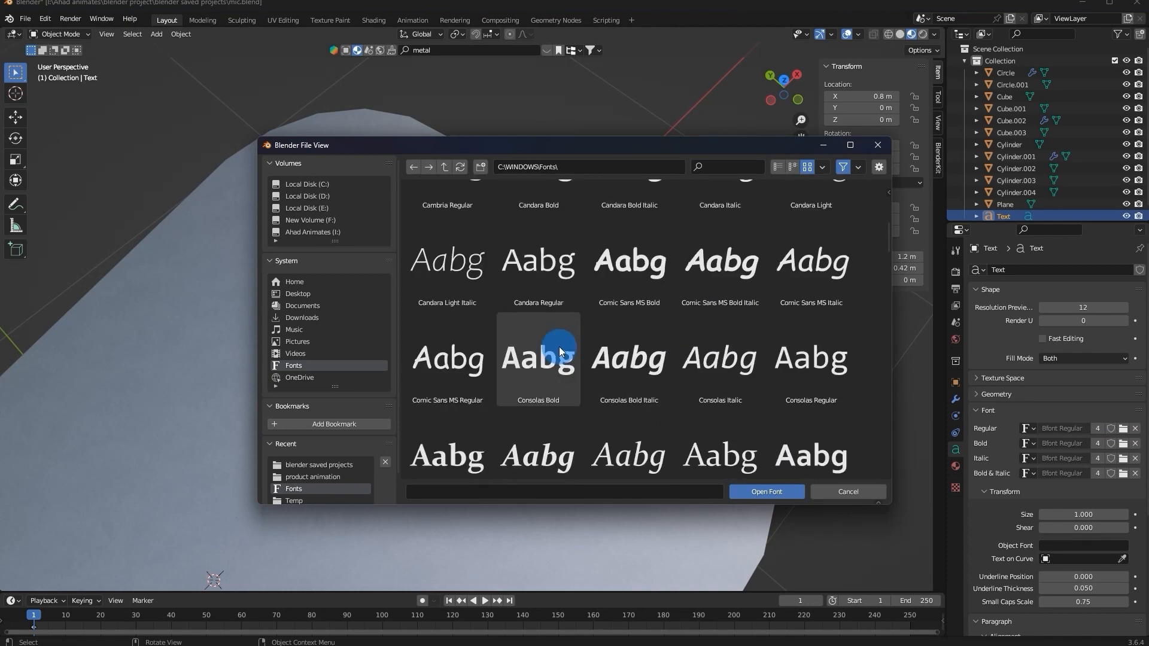
pyautogui.scroll(-5, 679, 365)
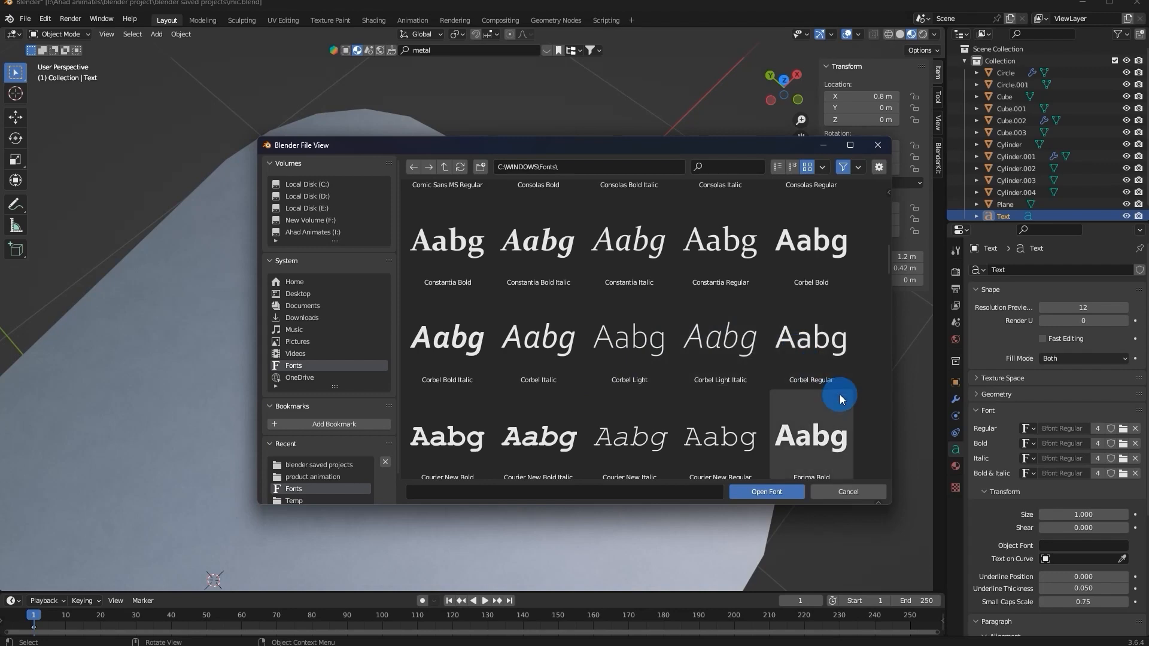
pyautogui.scroll(-4, 840, 394)
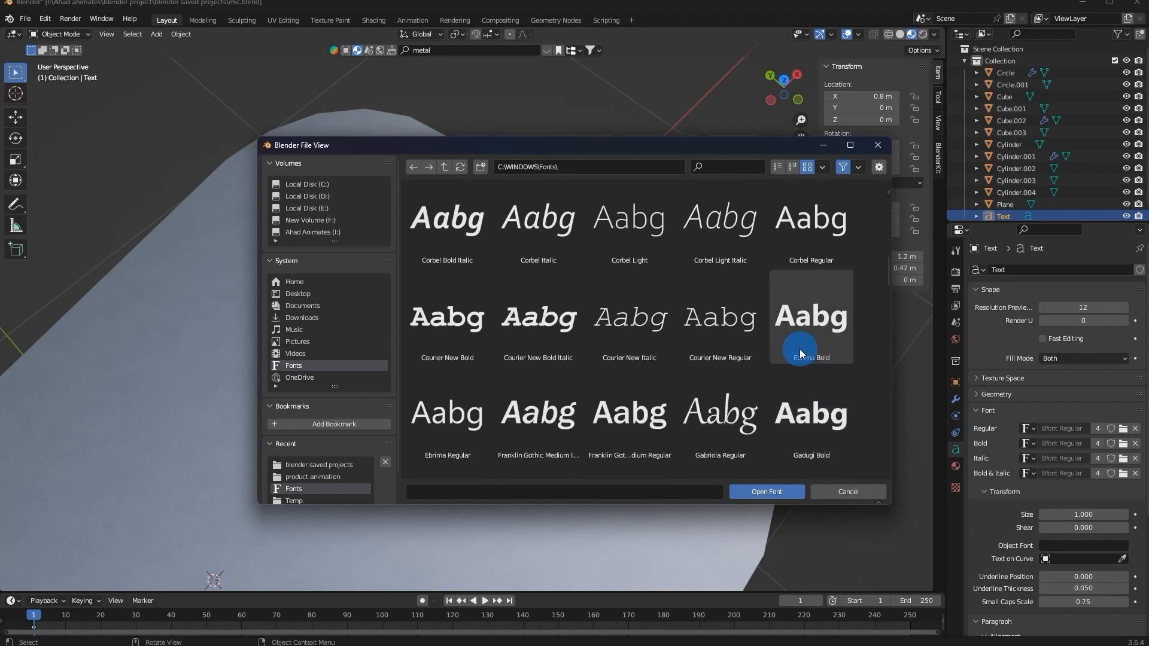
pyautogui.scroll(-2, 565, 326)
pyautogui.doubleClick(829, 285)
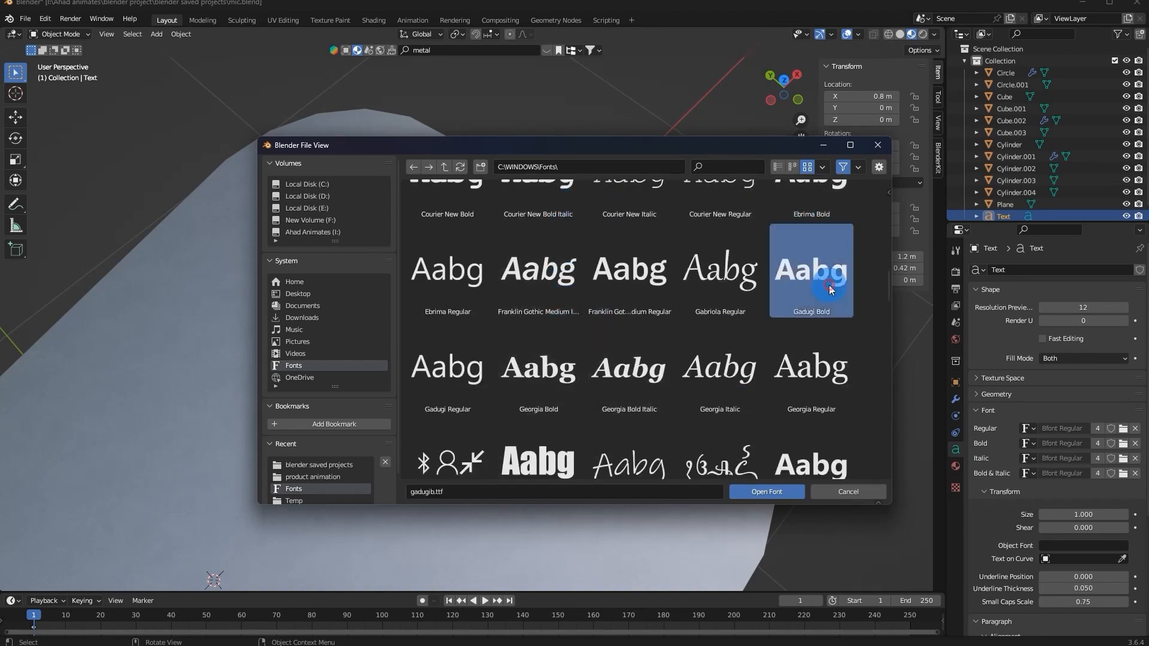
pyautogui.scroll(-4, 769, 361)
pyautogui.scroll(5, 769, 361)
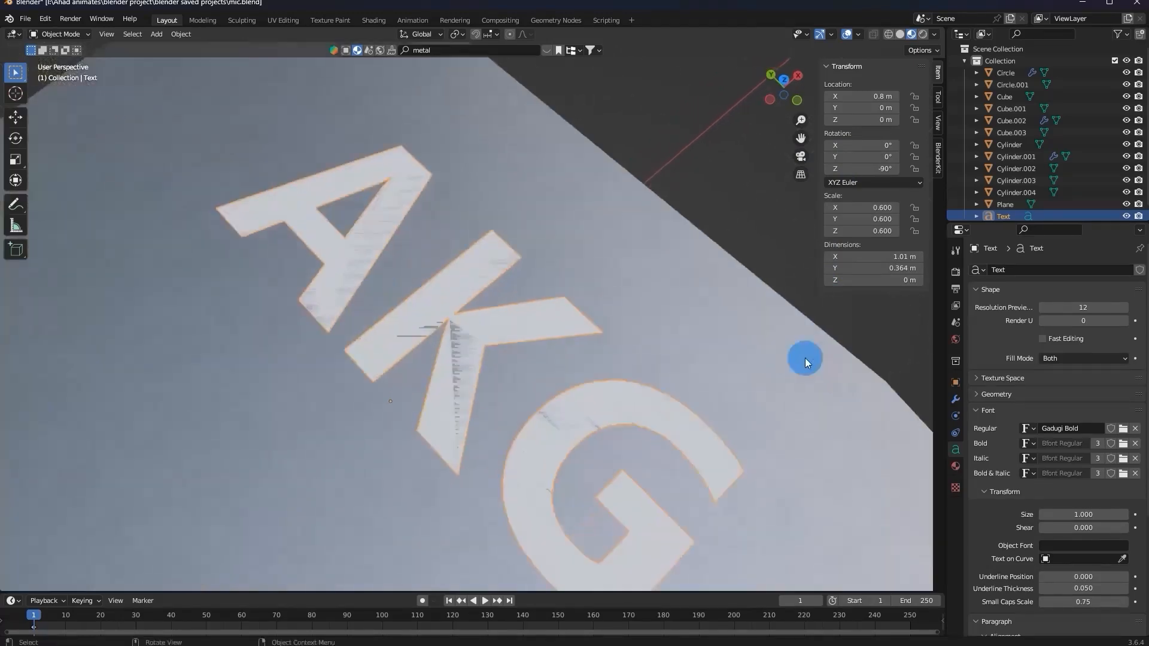
# Load Impact Regular as the AKG text's regular font.
pyautogui.click(1118, 430)
pyautogui.scroll(-3, 760, 371)
pyautogui.click(616, 249)
pyautogui.doubleClick(543, 240)
# Scale the AKG text up to 0.9 and move it along the X axis to about 0.555 m.
pyautogui.moveTo(543, 238); pyautogui.dragTo(599, 359, button='middle')
pyautogui.press('s')
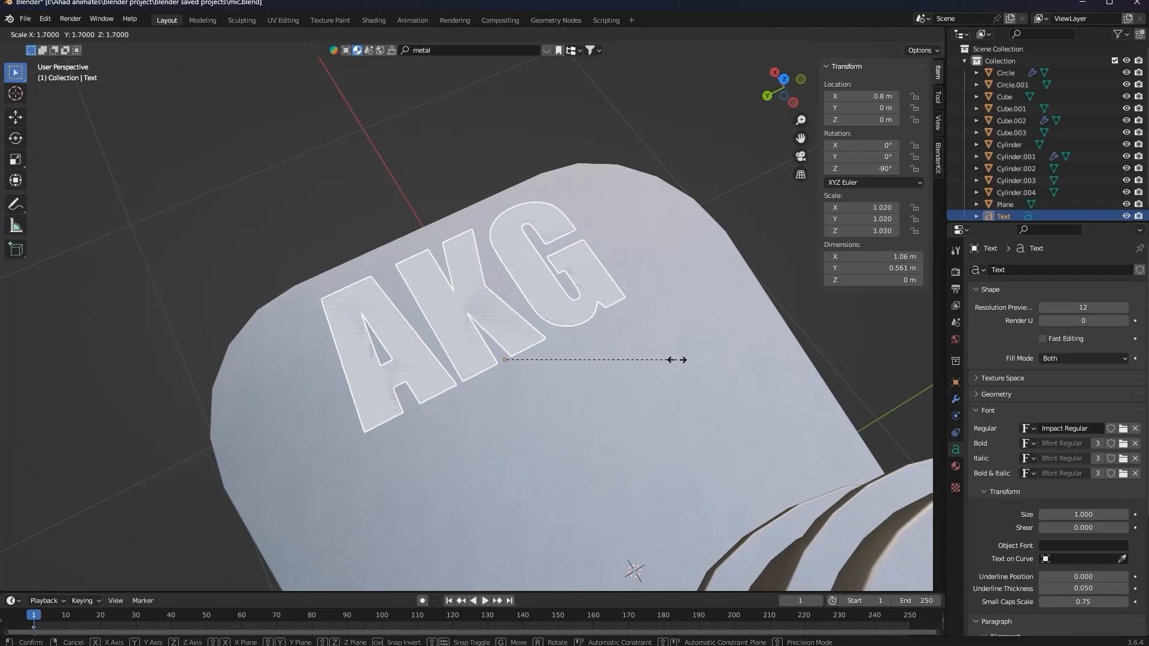
pyautogui.click(655, 358)
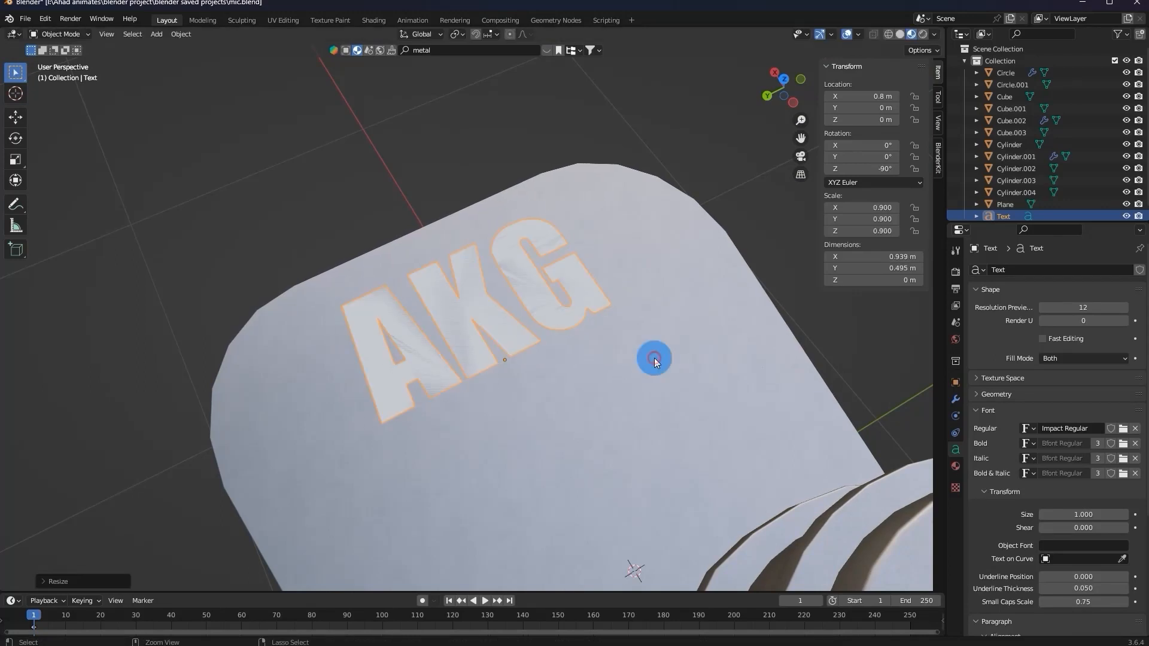
pyautogui.press('h')
pyautogui.hotkey('alt', 'h')
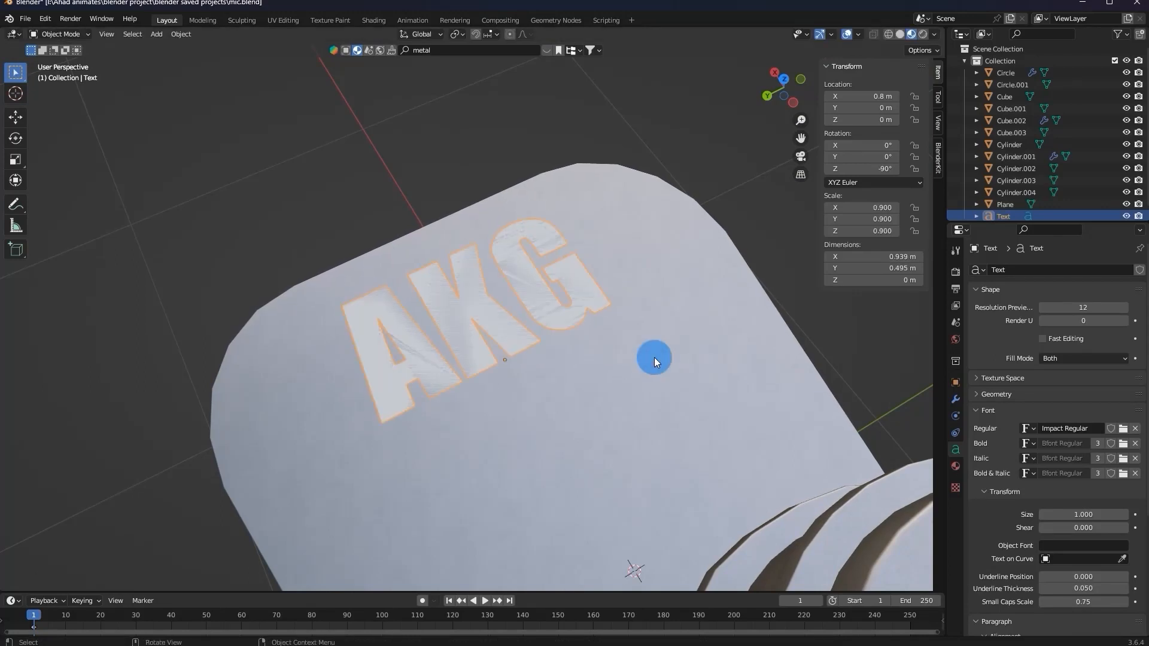
pyautogui.press('g')
pyautogui.press('x')
pyautogui.click(680, 415)
# Add a Shrinkwrap modifier to the AKG text and pick the base object Plane as its target.
pyautogui.moveTo(680, 415); pyautogui.dragTo(972, 400, button='middle')
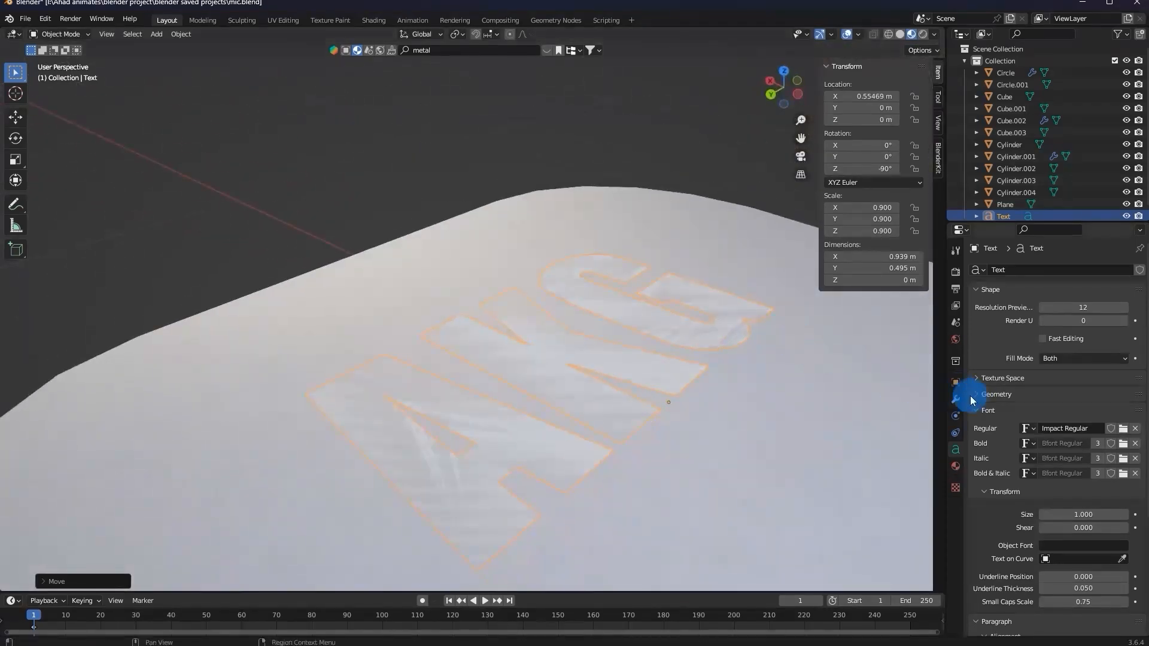
pyautogui.click(955, 400)
pyautogui.click(1025, 270)
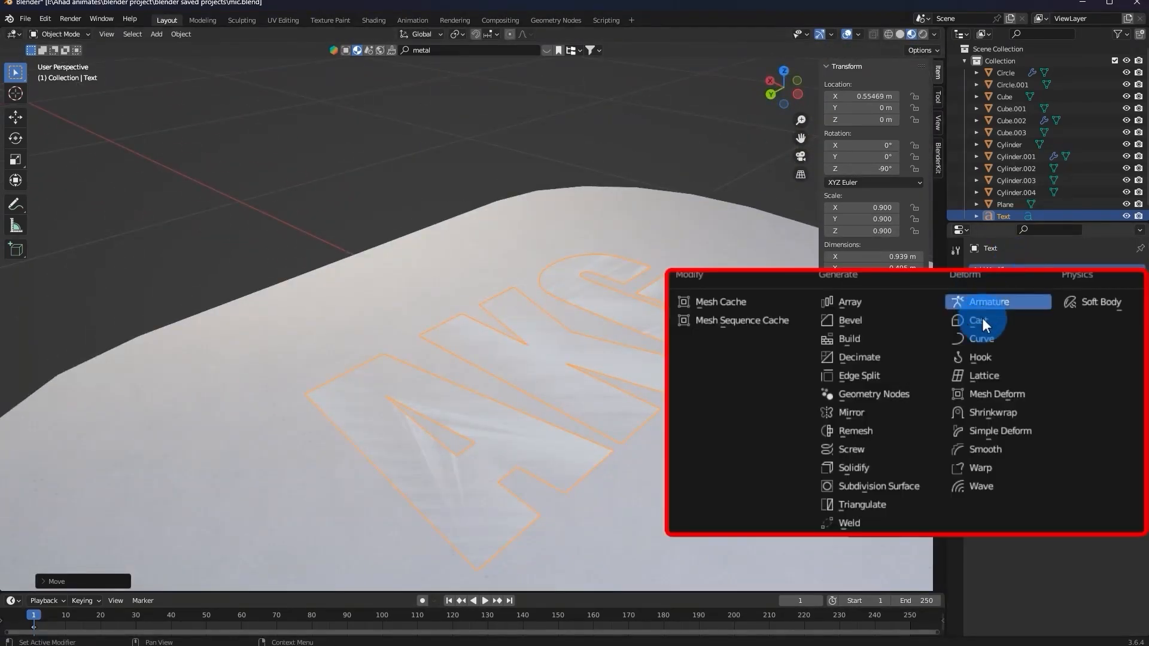
pyautogui.click(1003, 414)
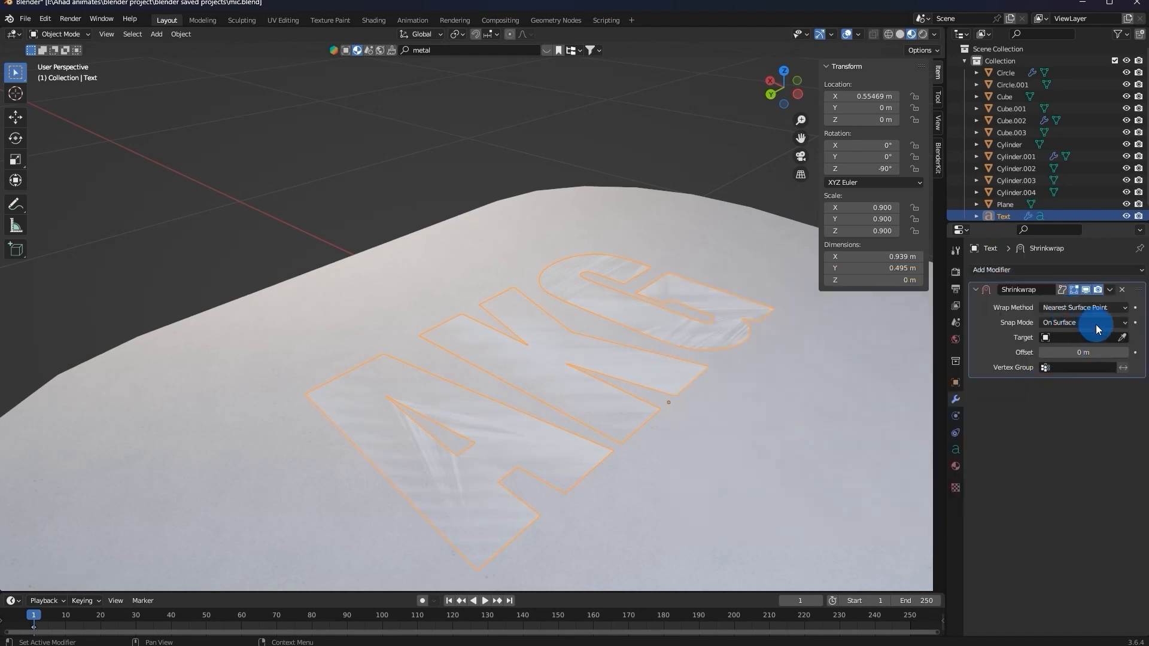
pyautogui.click(847, 405)
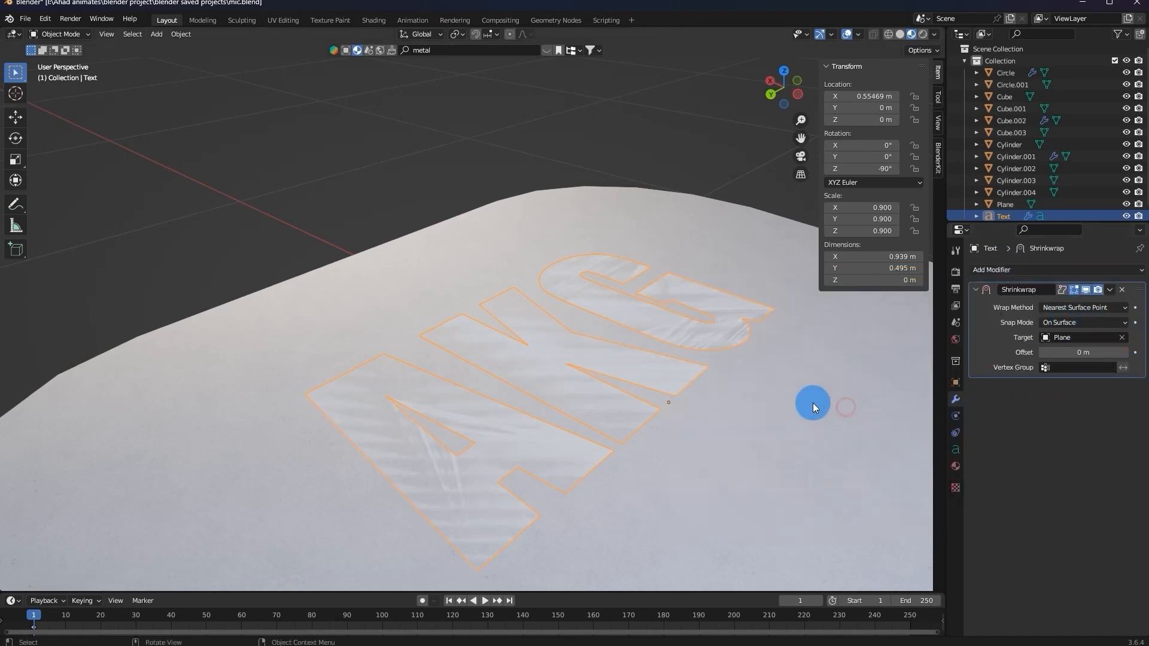
# Try lifting the AKG text along the Z axis to test the Shrinkwrap, and cancel the move.
pyautogui.moveTo(742, 374)
pyautogui.mouseDown(button='middle')
pyautogui.moveTo(680, 359)
pyautogui.moveTo(438, 370)
pyautogui.moveTo(451, 170)
pyautogui.moveTo(372, 391)
pyautogui.moveTo(477, 289)
pyautogui.moveTo(503, 228)
pyautogui.mouseUp(button='middle')
pyautogui.press('g')
pyautogui.press('z')
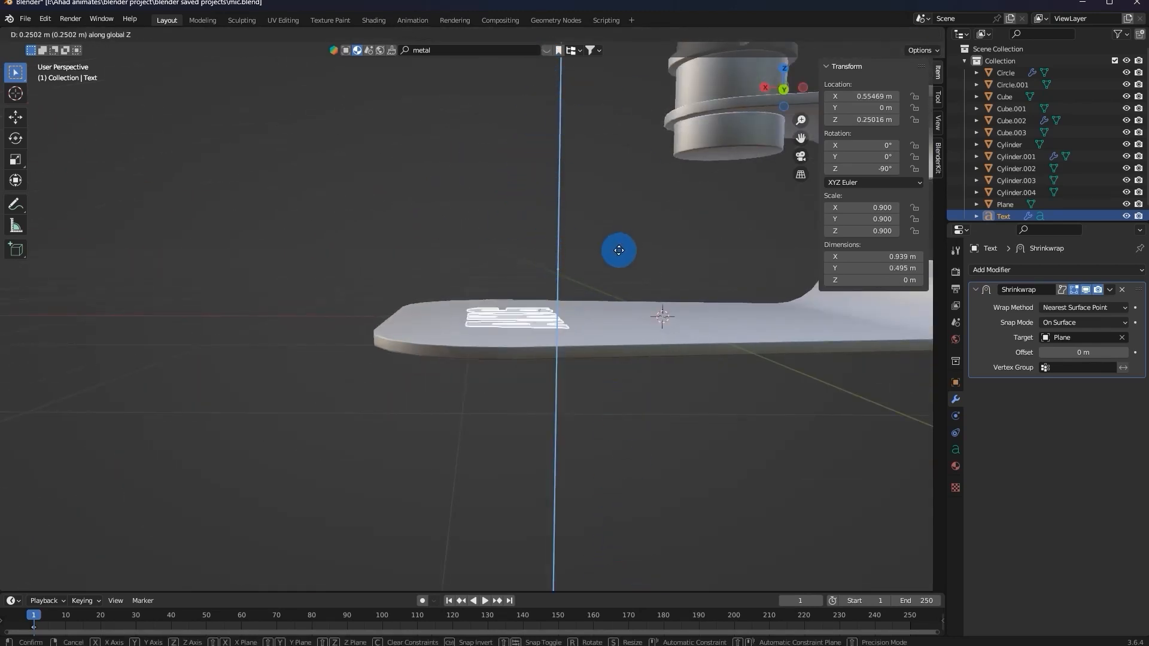
pyautogui.rightClick(609, 261)
pyautogui.press('g')
pyautogui.rightClick(612, 279)
pyautogui.moveTo(612, 279); pyautogui.dragTo(656, 329, button='middle')
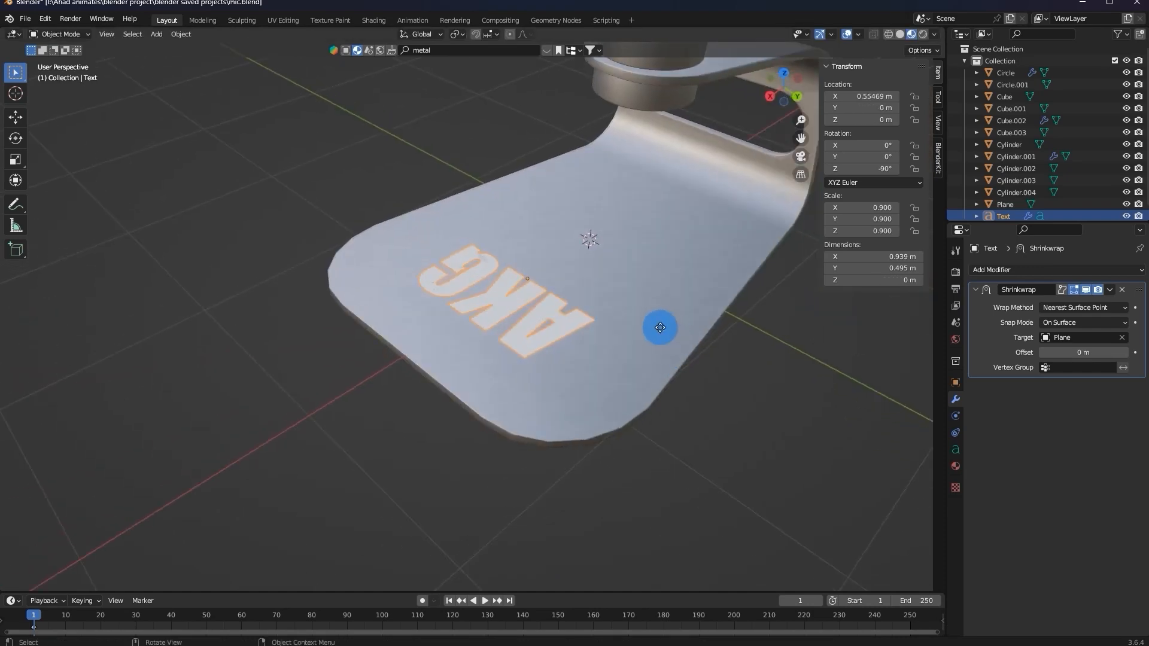
# Test-move the AKG text freely over the base and undo it, and cancel a trial move of the base.
pyautogui.press('g')
pyautogui.click(736, 367)
pyautogui.moveTo(736, 367); pyautogui.dragTo(630, 217, button='middle')
pyautogui.press('g')
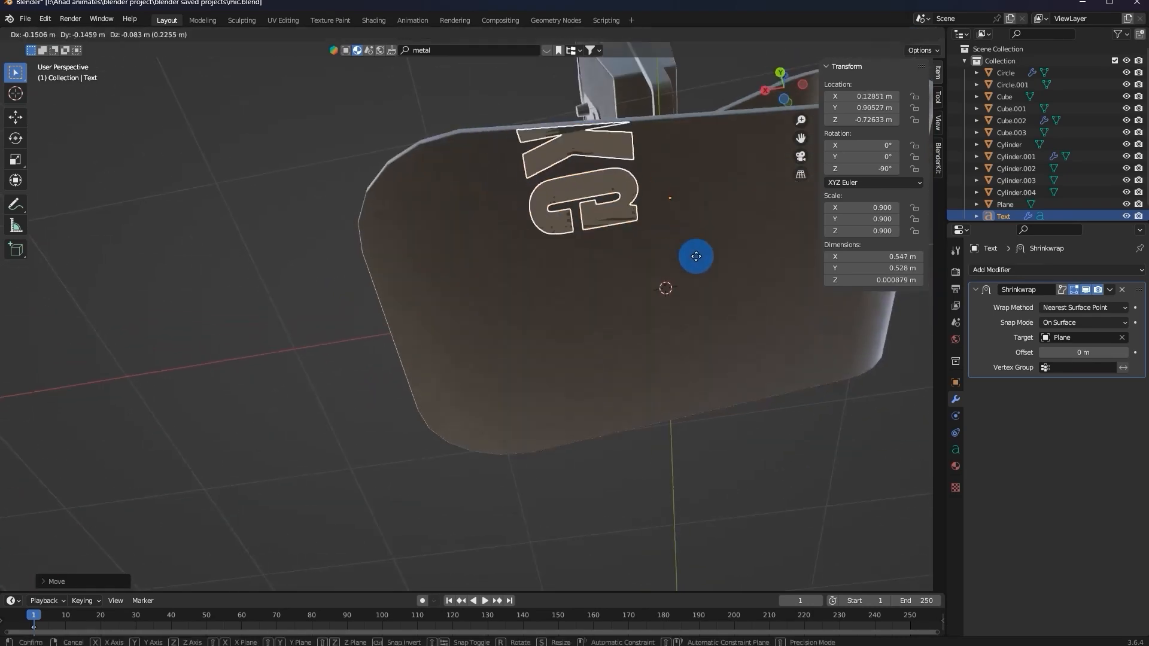
pyautogui.rightClick(551, 57)
pyautogui.moveTo(550, 57); pyautogui.dragTo(612, 296, button='middle')
pyautogui.hotkey('ctrl', 'z')
pyautogui.click(612, 297)
pyautogui.press('g')
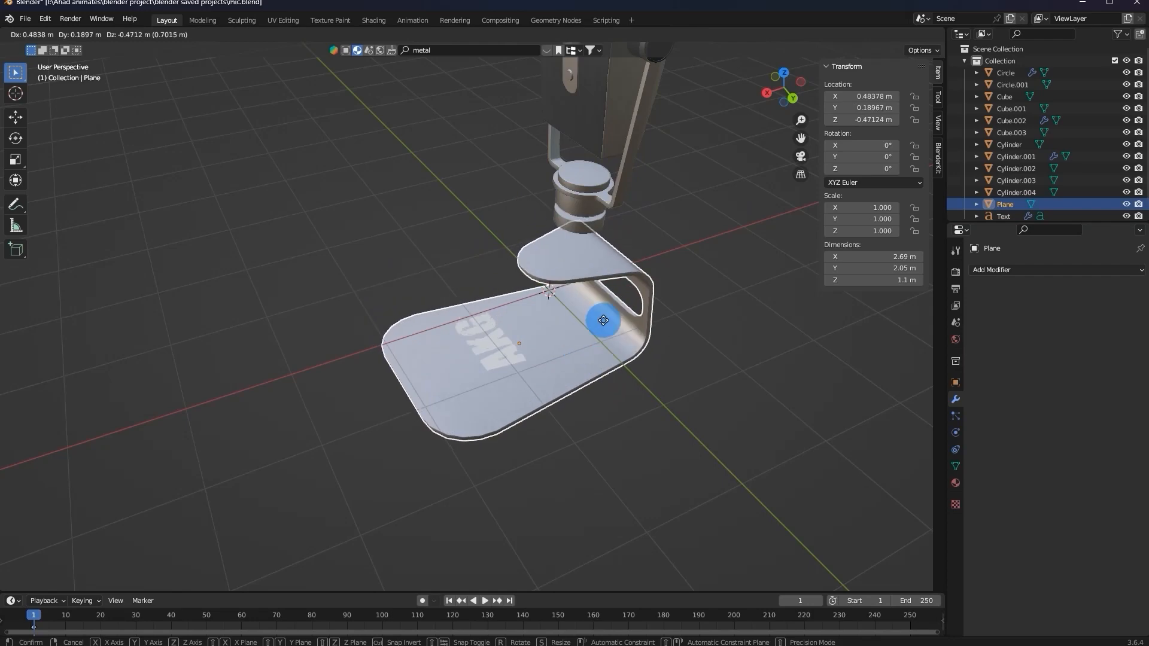
pyautogui.rightClick(607, 270)
# Try Shrinkwrap offsets of 0.01 m and -0.1 m on the AKG text, and reset the offset to 0 m.
pyautogui.scroll(5, 607, 272)
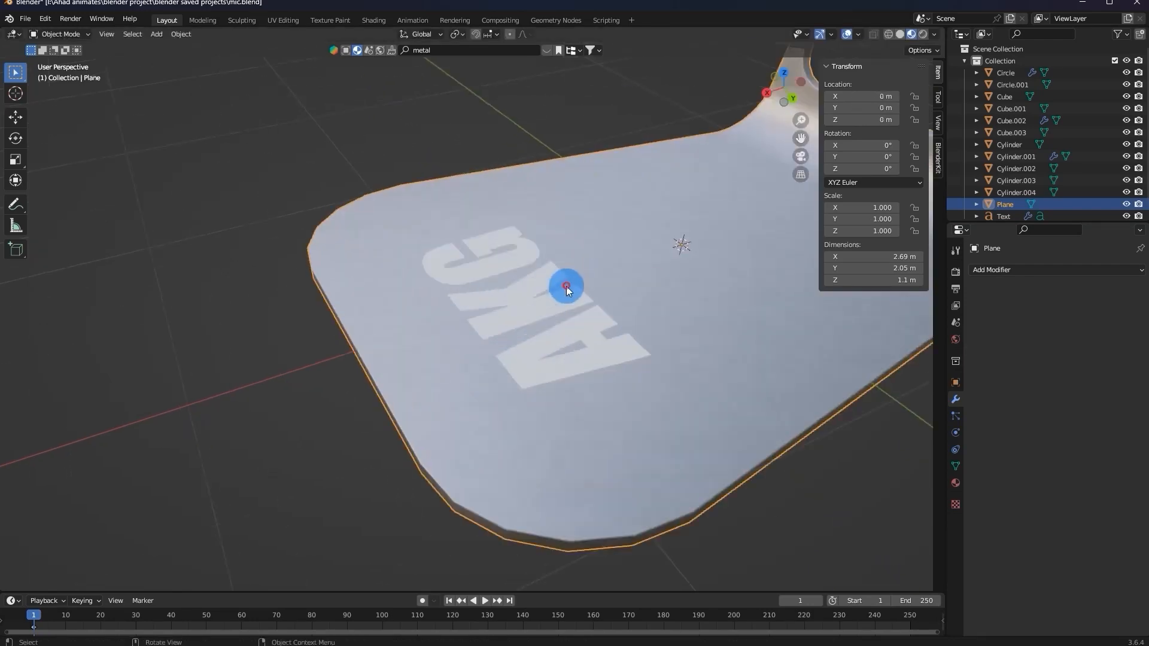
pyautogui.click(567, 287)
pyautogui.scroll(2, 719, 294)
pyautogui.click(1126, 352)
pyautogui.moveTo(713, 281); pyautogui.dragTo(624, 231, button='middle')
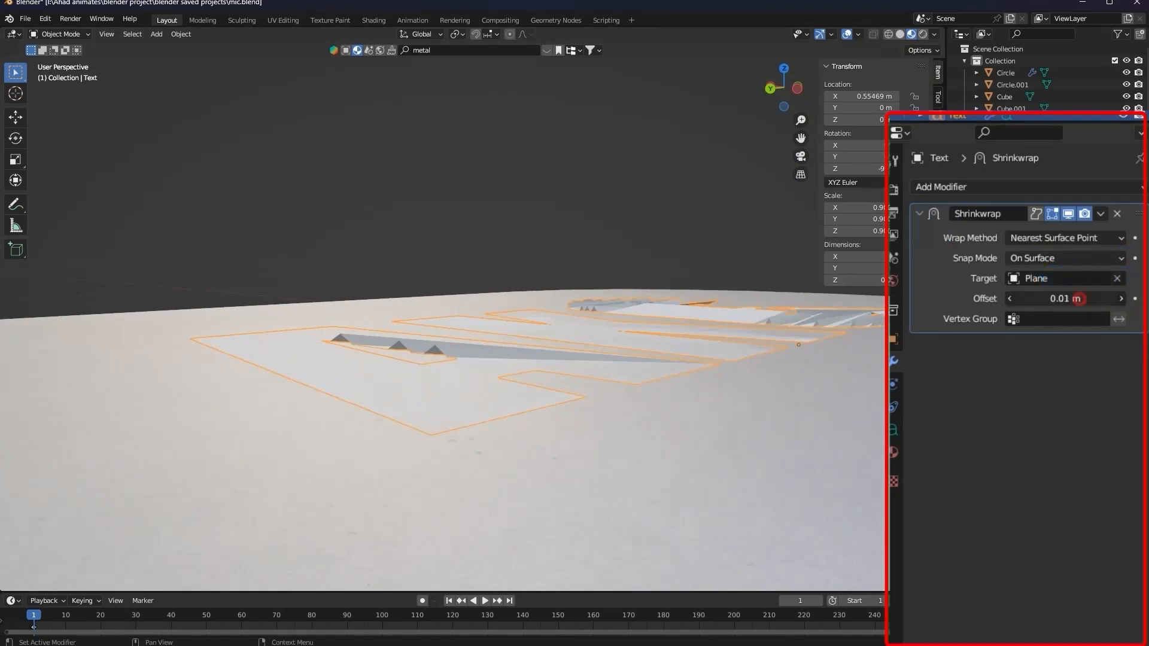
pyautogui.moveTo(1103, 300); pyautogui.dragTo(1100, 299)
pyautogui.click(1121, 301)
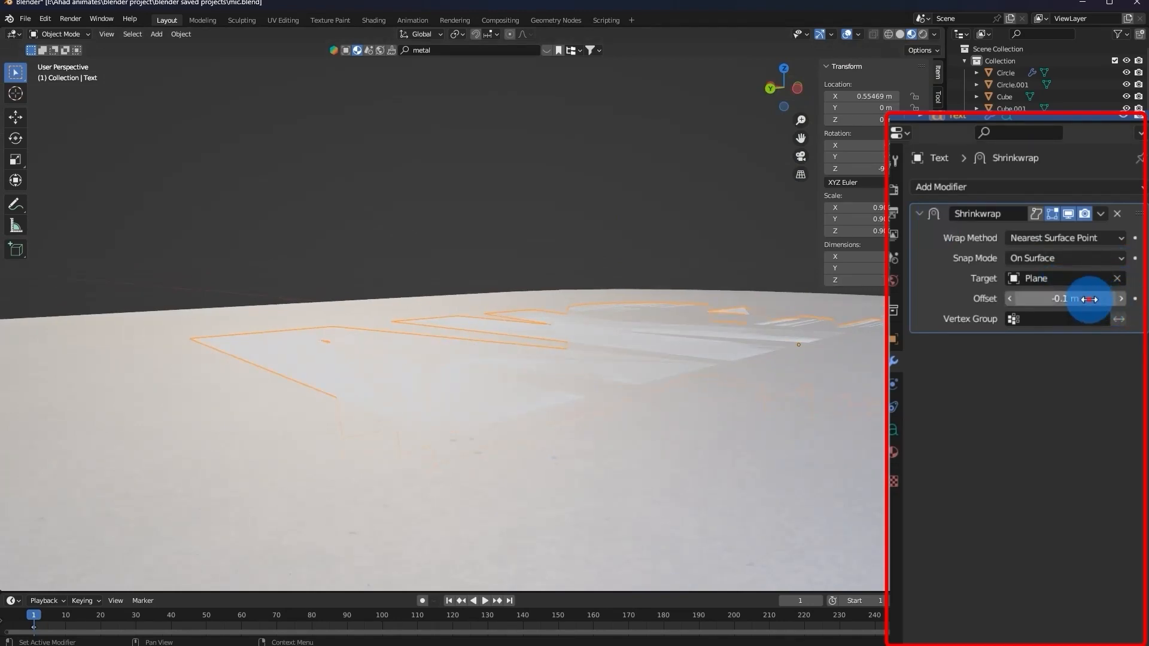
pyautogui.write('0')
pyautogui.press('Return')
# Try the Outside snap mode and Target Normal Project wrap method, and restore On Surface and Nearest Surface Point.
pyautogui.moveTo(455, 359); pyautogui.dragTo(748, 299, button='middle')
pyautogui.click(1030, 257)
pyautogui.click(1054, 303)
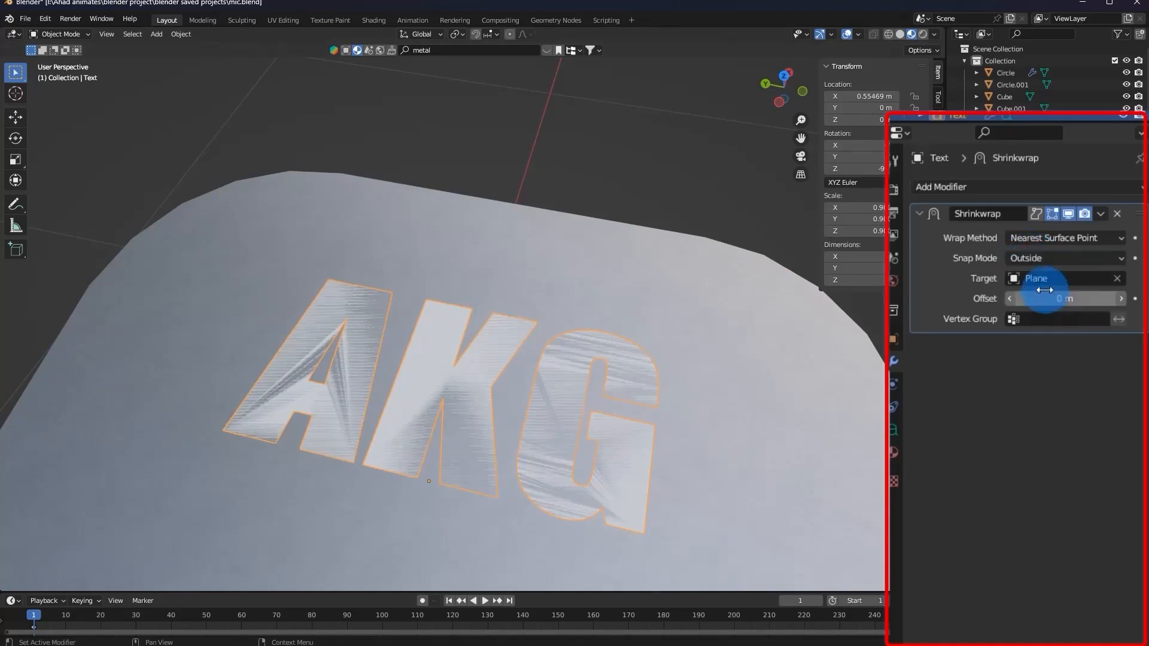
pyautogui.click(1057, 260)
pyautogui.click(1065, 271)
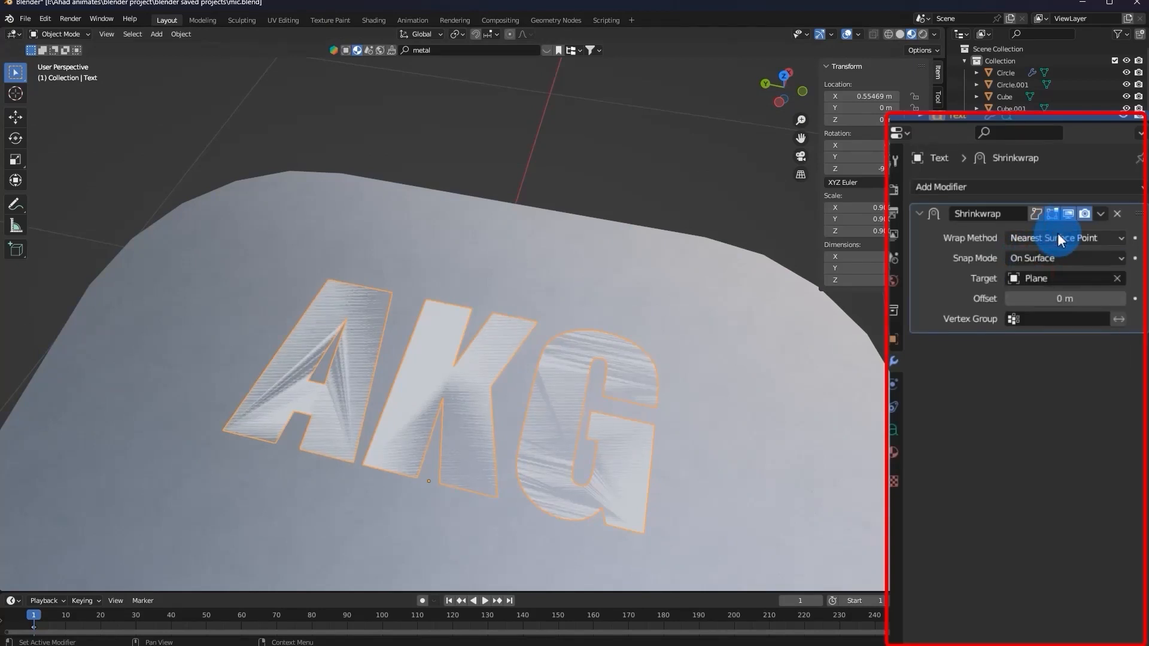
pyautogui.click(1057, 235)
pyautogui.click(1045, 308)
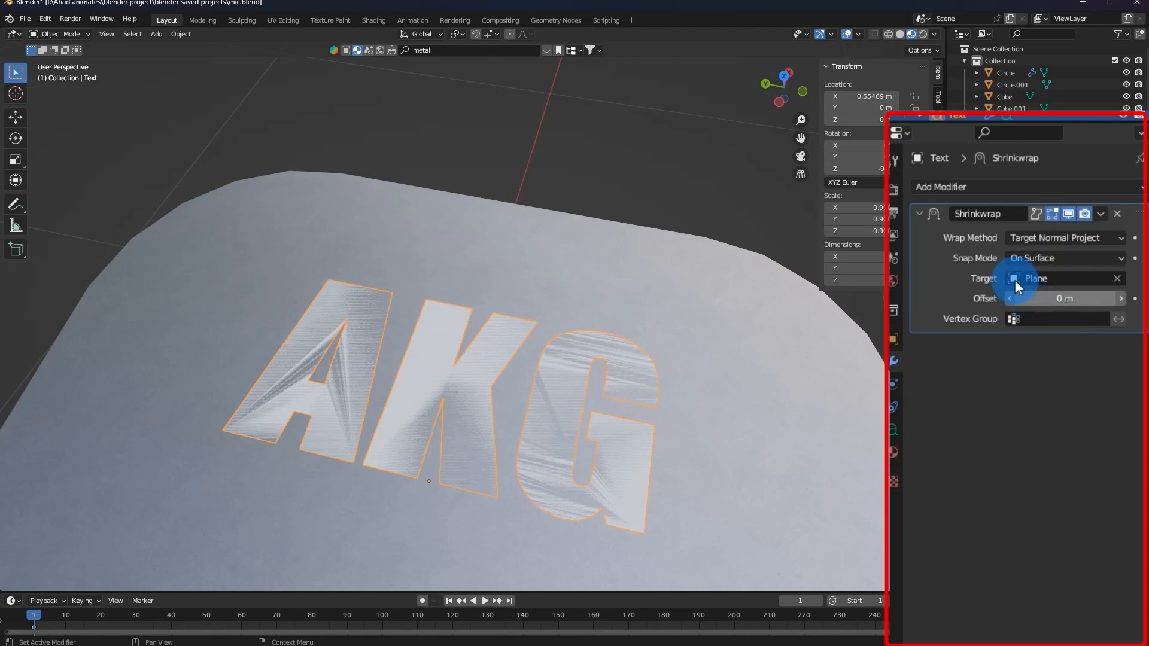
pyautogui.click(1090, 238)
pyautogui.click(1080, 251)
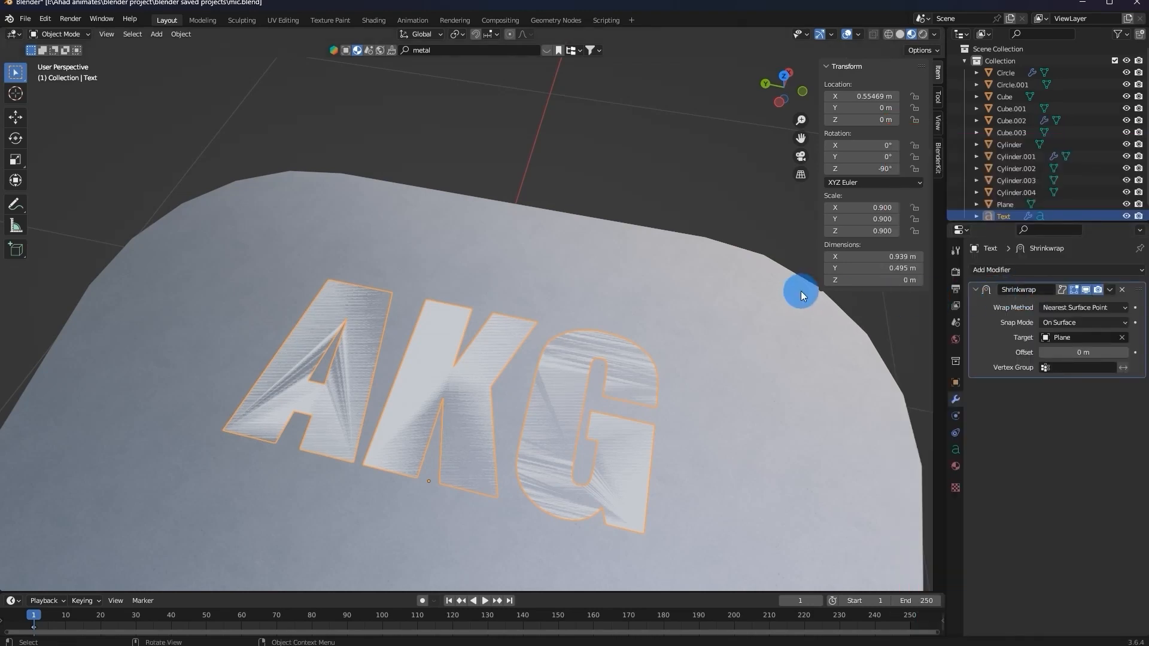
# Assign the existing Rough white metal material to the AKG text.
pyautogui.moveTo(802, 292); pyautogui.dragTo(829, 427, button='middle')
pyautogui.click(955, 466)
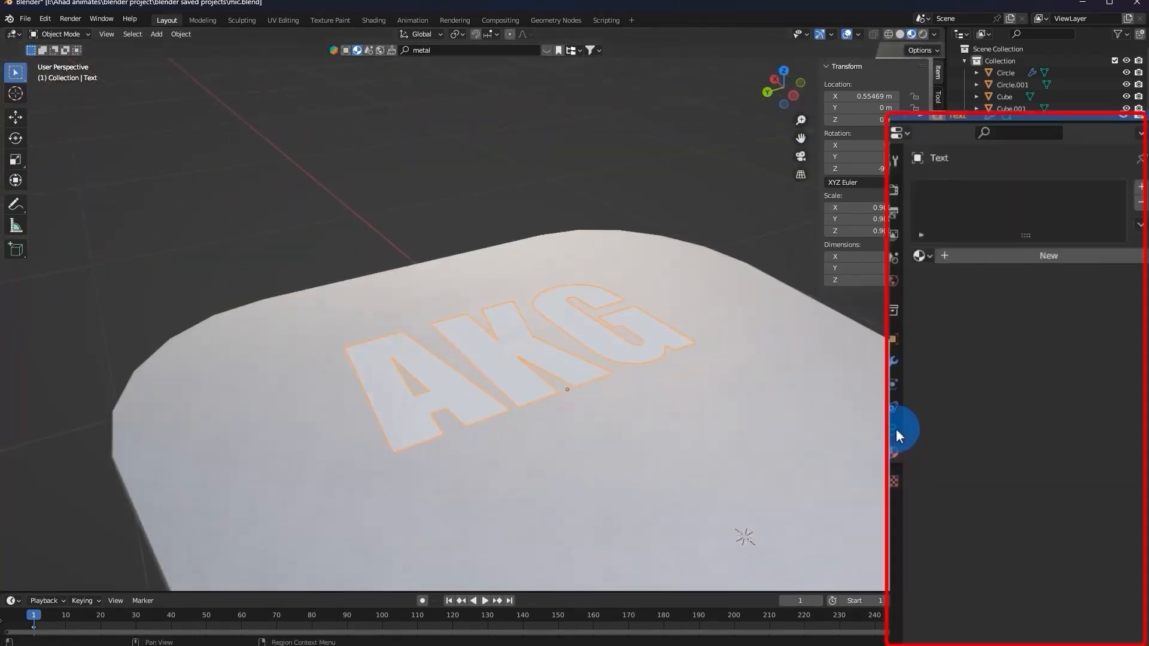
pyautogui.click(976, 323)
pyautogui.click(978, 398)
pyautogui.moveTo(601, 183); pyautogui.dragTo(585, 326, button='middle')
pyautogui.scroll(4, 585, 326)
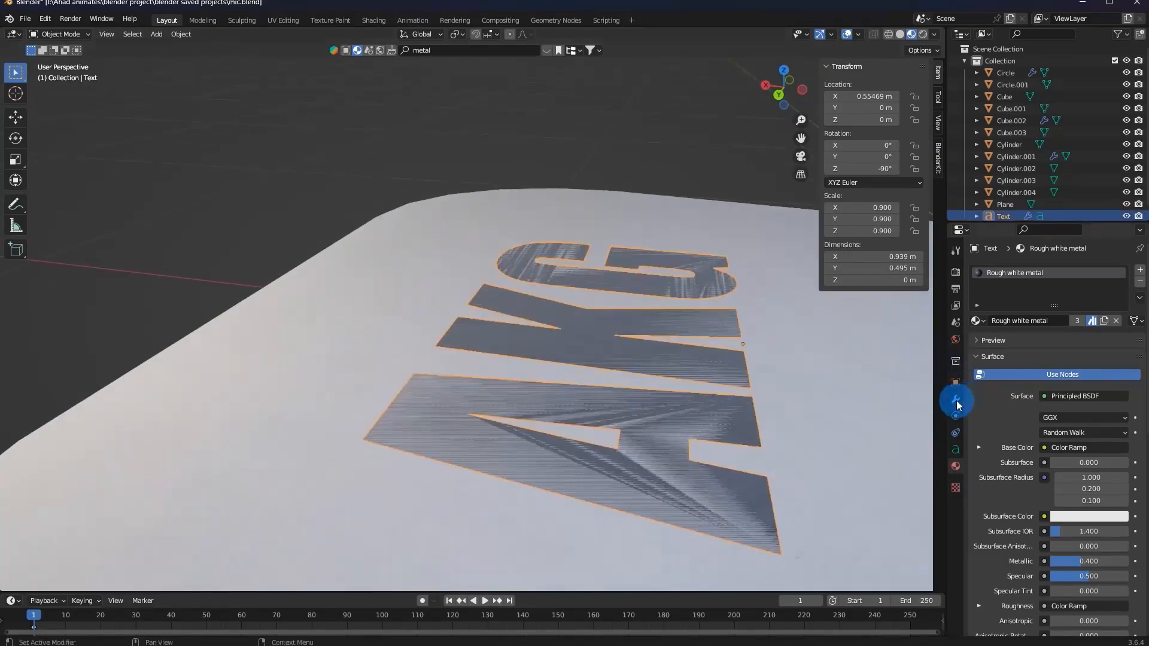
# Try extruding the AKG text in its geometry settings, including 0.43 m, and return the extrusion to 0 m.
pyautogui.click(894, 430)
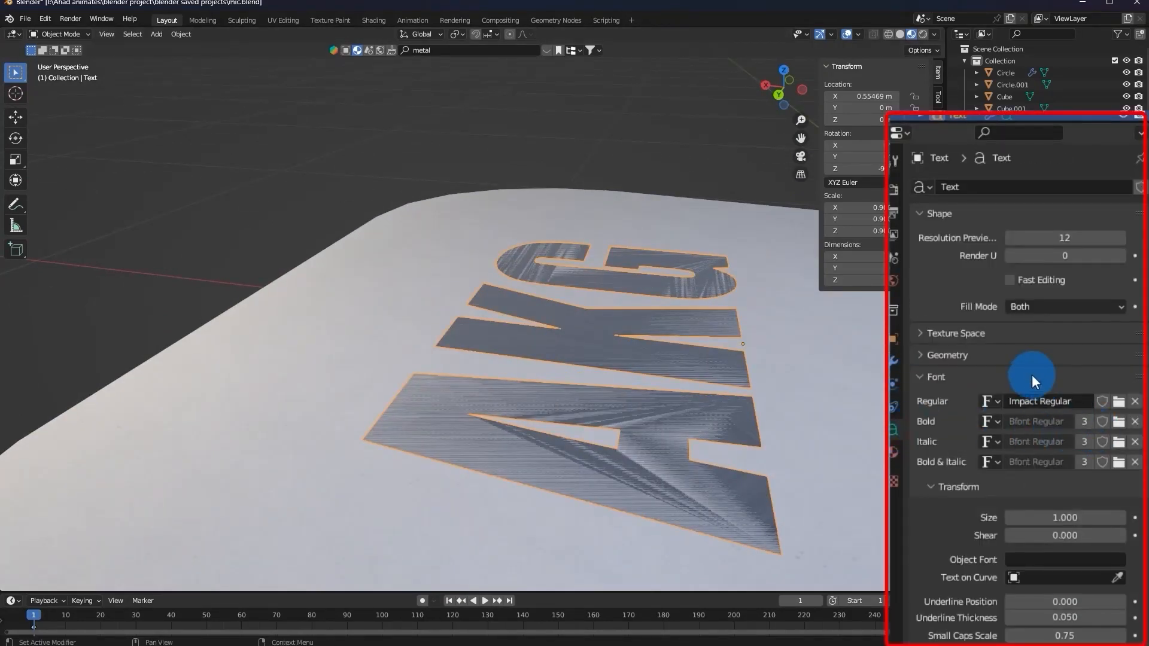
pyautogui.click(956, 355)
pyautogui.click(1126, 402)
pyautogui.click(1126, 402)
pyautogui.click(1007, 398)
pyautogui.click(1008, 398)
pyautogui.moveTo(1010, 398); pyautogui.dragTo(1070, 394)
pyautogui.click(1121, 398)
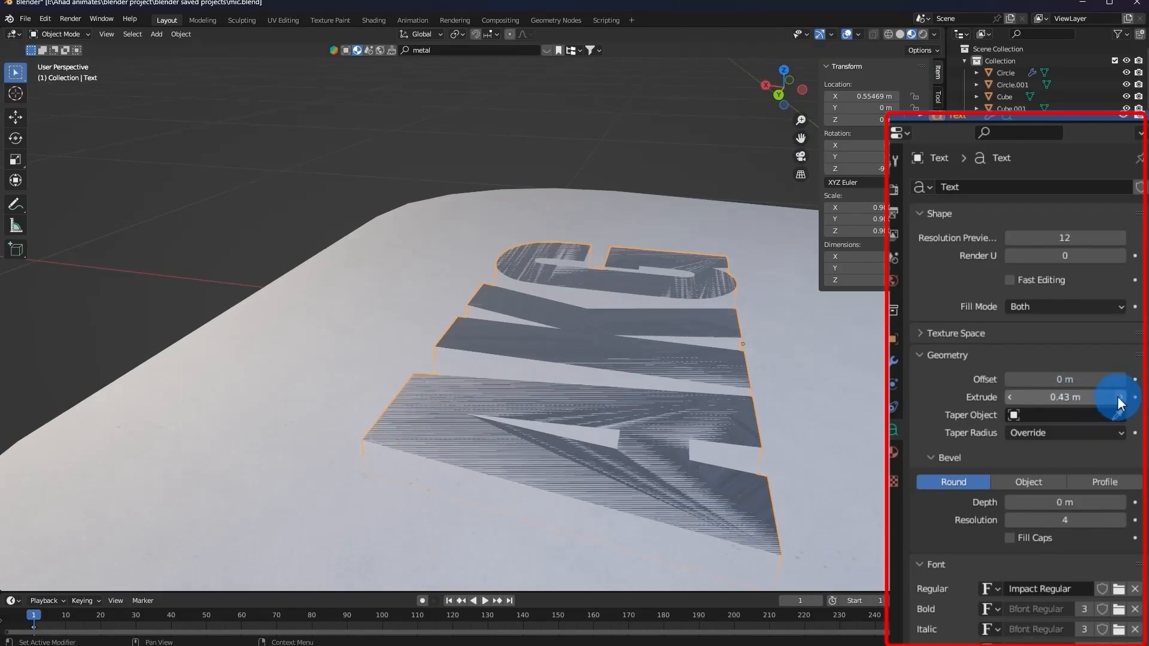
pyautogui.click(1122, 397)
pyautogui.click(1122, 397)
pyautogui.click(1121, 398)
pyautogui.click(1122, 398)
pyautogui.click(1121, 397)
pyautogui.click(1122, 398)
pyautogui.moveTo(762, 358); pyautogui.dragTo(766, 316, button='middle')
pyautogui.moveTo(1091, 426); pyautogui.dragTo(1051, 425)
pyautogui.moveTo(724, 321); pyautogui.dragTo(1018, 398, button='middle')
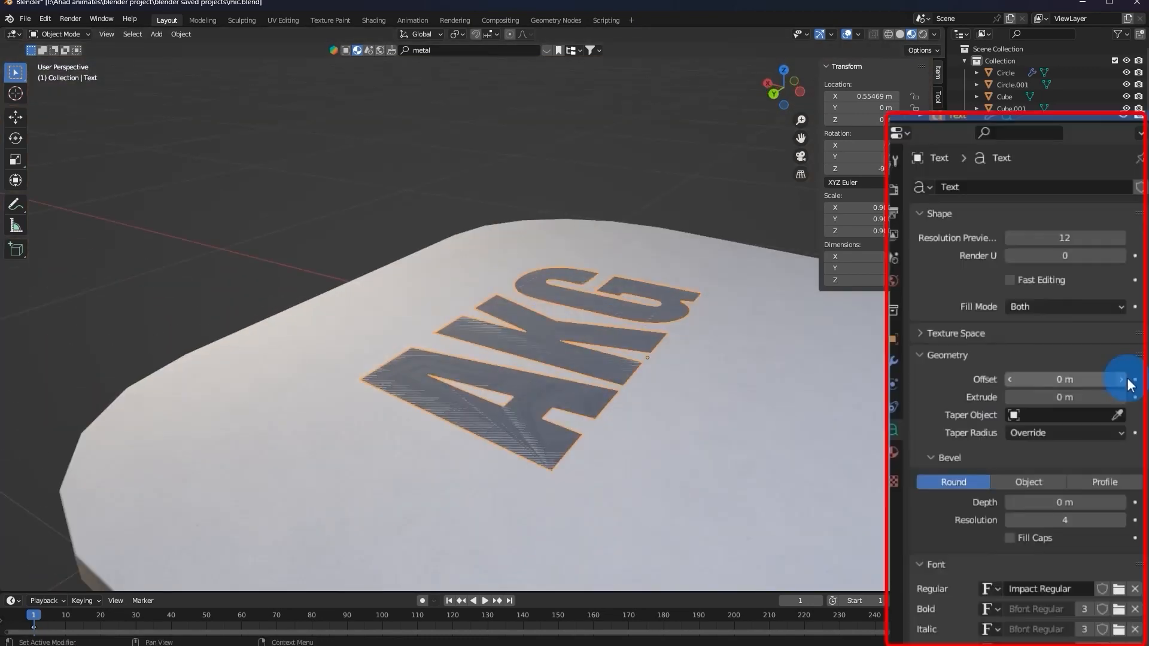
# Try geometry offsets of 0.01 m and -0.02 m on the AKG text, and return the offset to 0 m.
pyautogui.click(1123, 380)
pyautogui.moveTo(616, 290); pyautogui.dragTo(580, 316, button='middle')
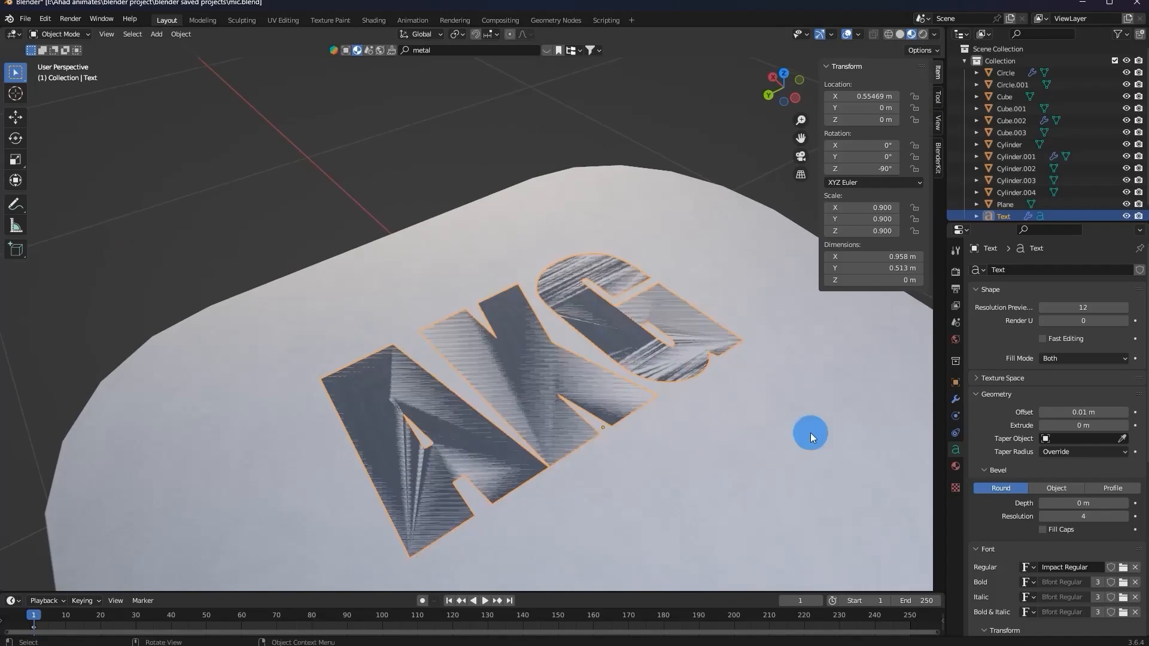
pyautogui.moveTo(1050, 414); pyautogui.dragTo(1037, 414)
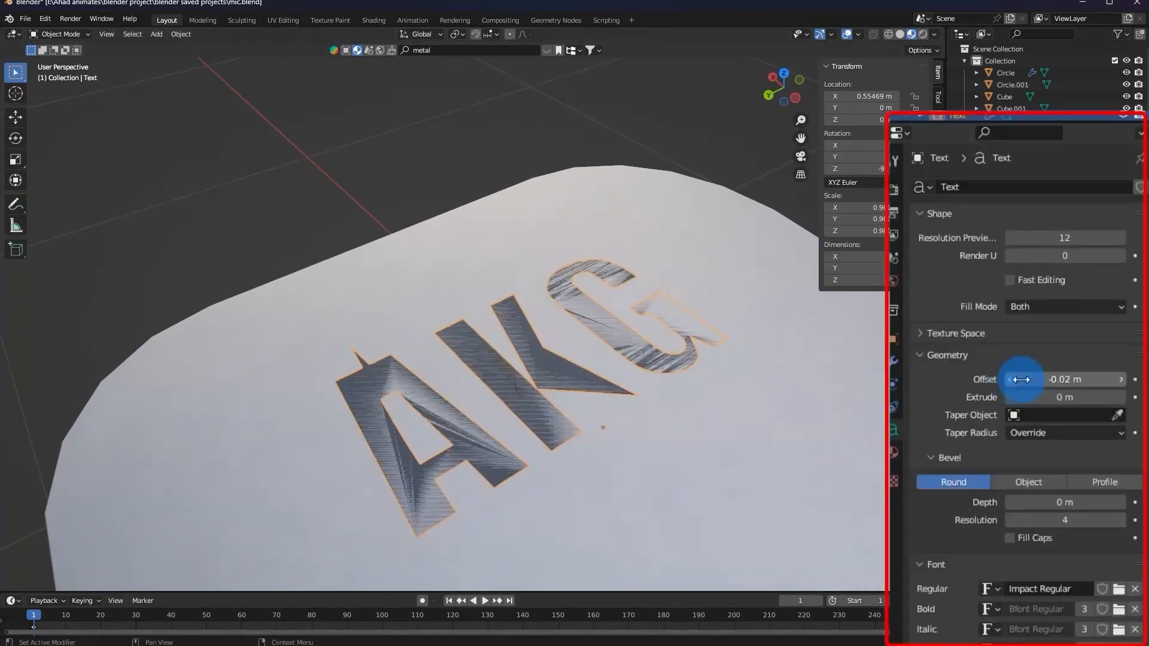
pyautogui.click(1122, 384)
pyautogui.click(1121, 383)
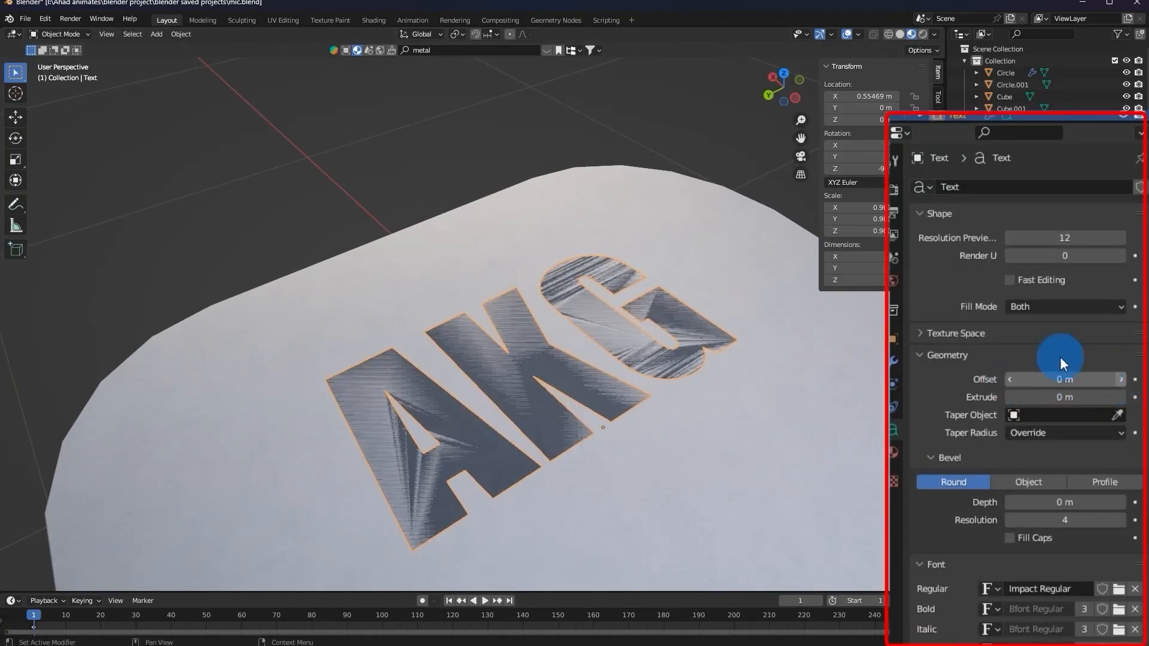
# Try a raised bevel depth on the AKG text and return the depth to 0 m.
pyautogui.scroll(-2, 699, 307)
pyautogui.scroll(-10, 1107, 410)
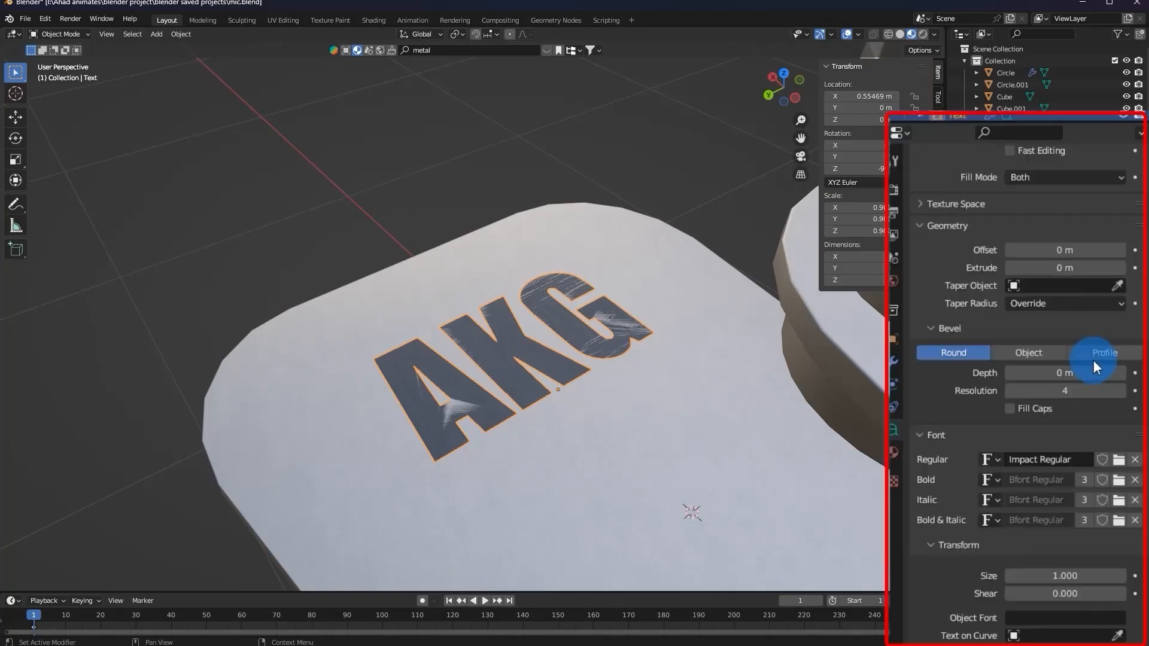
pyautogui.scroll(10, 1081, 370)
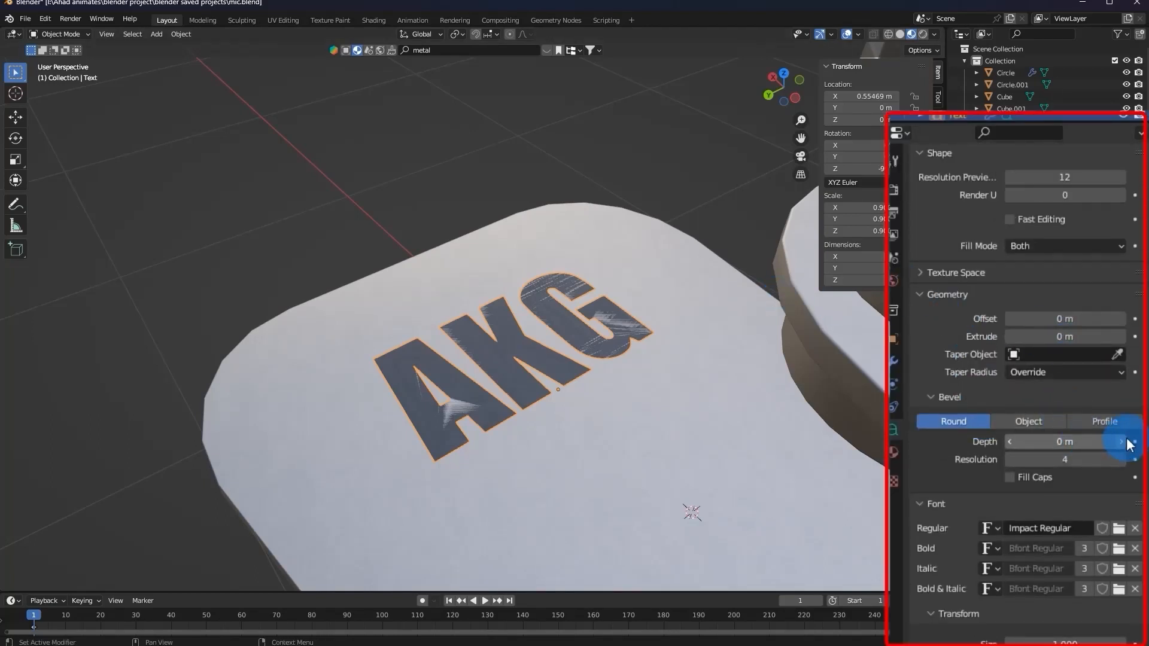
pyautogui.click(1122, 442)
pyautogui.click(1012, 443)
pyautogui.moveTo(630, 350); pyautogui.dragTo(613, 330, button='middle')
pyautogui.scroll(1, 628, 317)
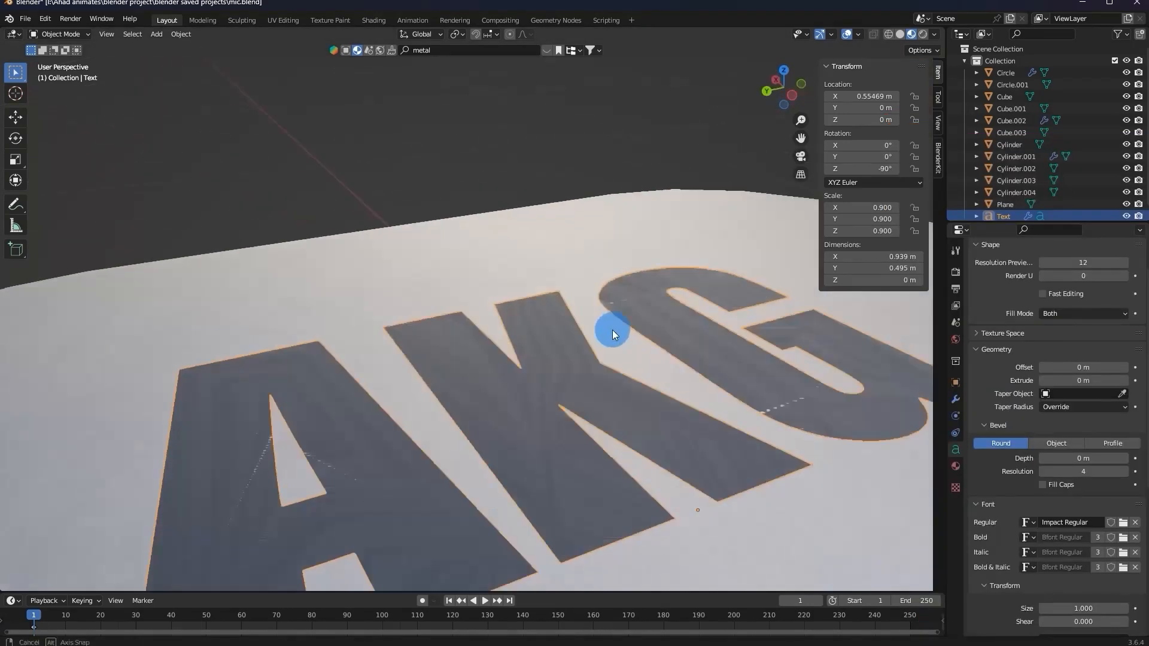
pyautogui.scroll(2, 612, 329)
pyautogui.scroll(-2, 613, 329)
pyautogui.scroll(-2, 612, 329)
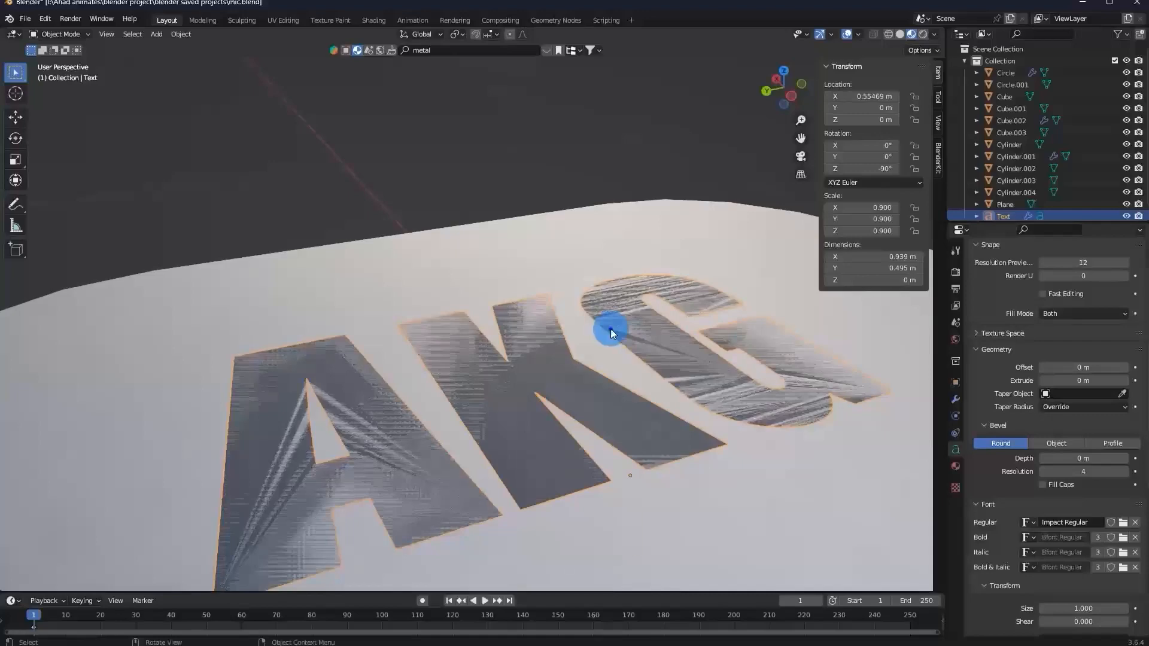
# Convert the AKG text object to a mesh.
pyautogui.rightClick(595, 331)
pyautogui.moveTo(597, 372)
pyautogui.rightClick(573, 229)
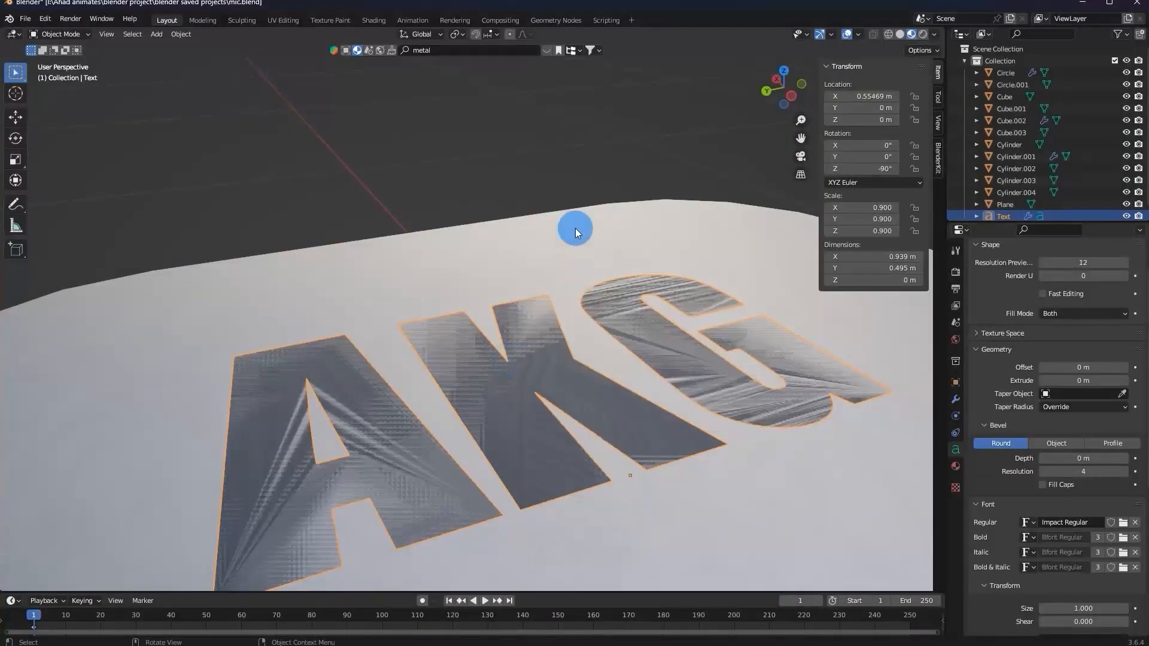
pyautogui.press('Tab')
pyautogui.moveTo(529, 322); pyautogui.dragTo(490, 286, button='middle')
pyautogui.scroll(5, 534, 280)
pyautogui.press('Tab')
pyautogui.rightClick(491, 286)
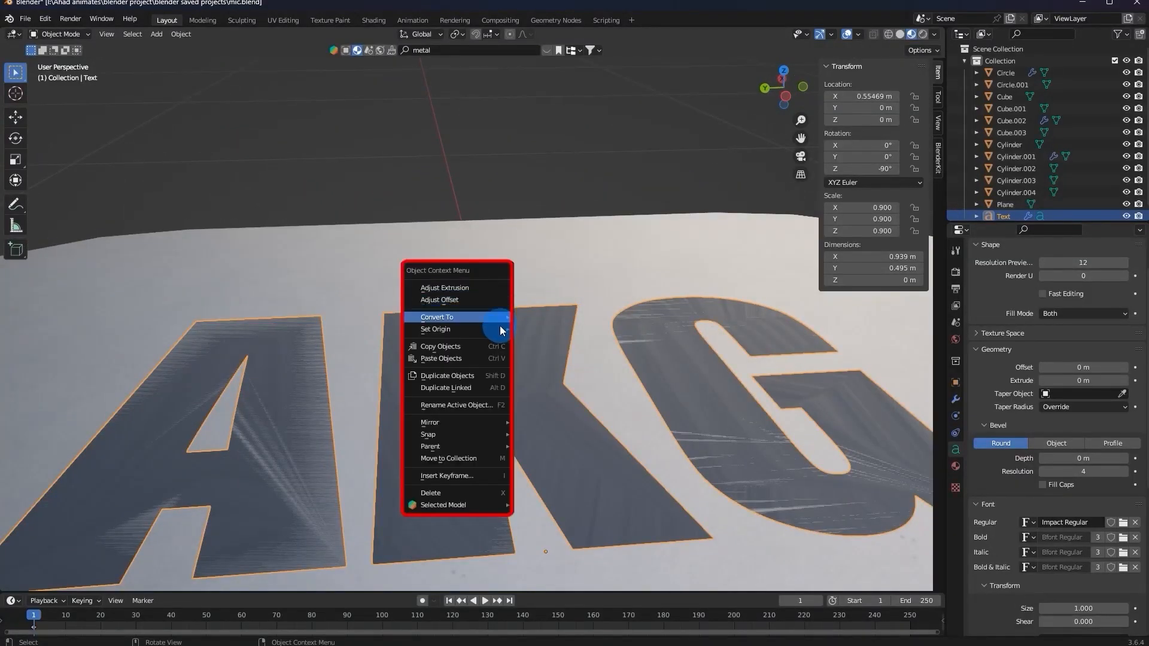
pyautogui.click(479, 315)
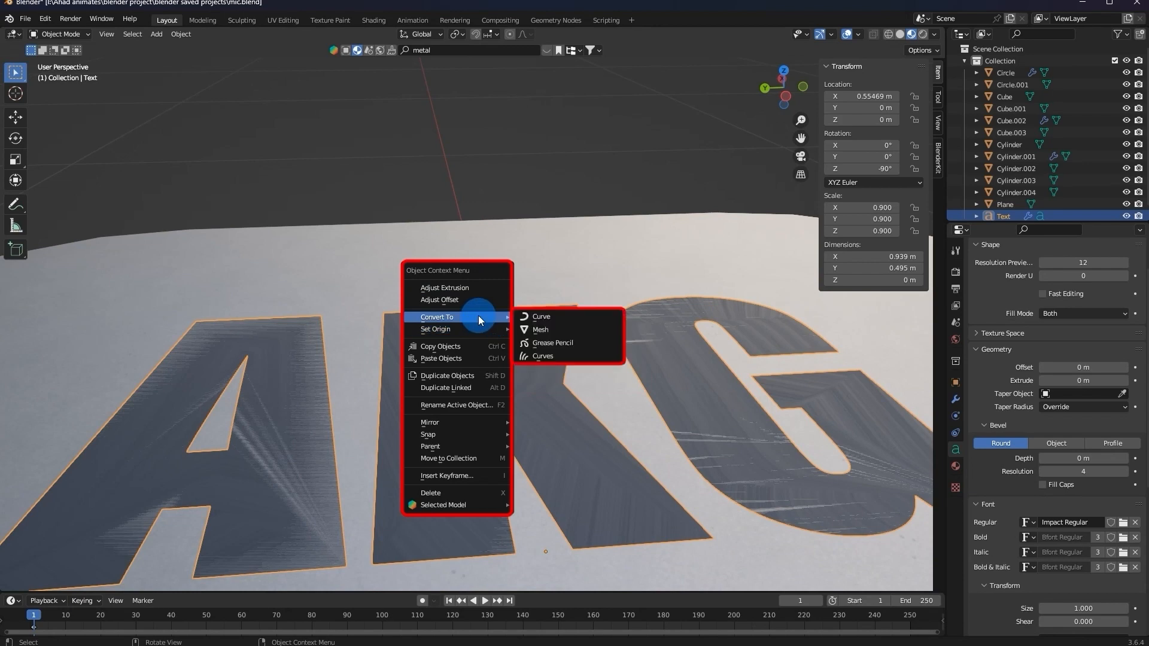
pyautogui.click(537, 332)
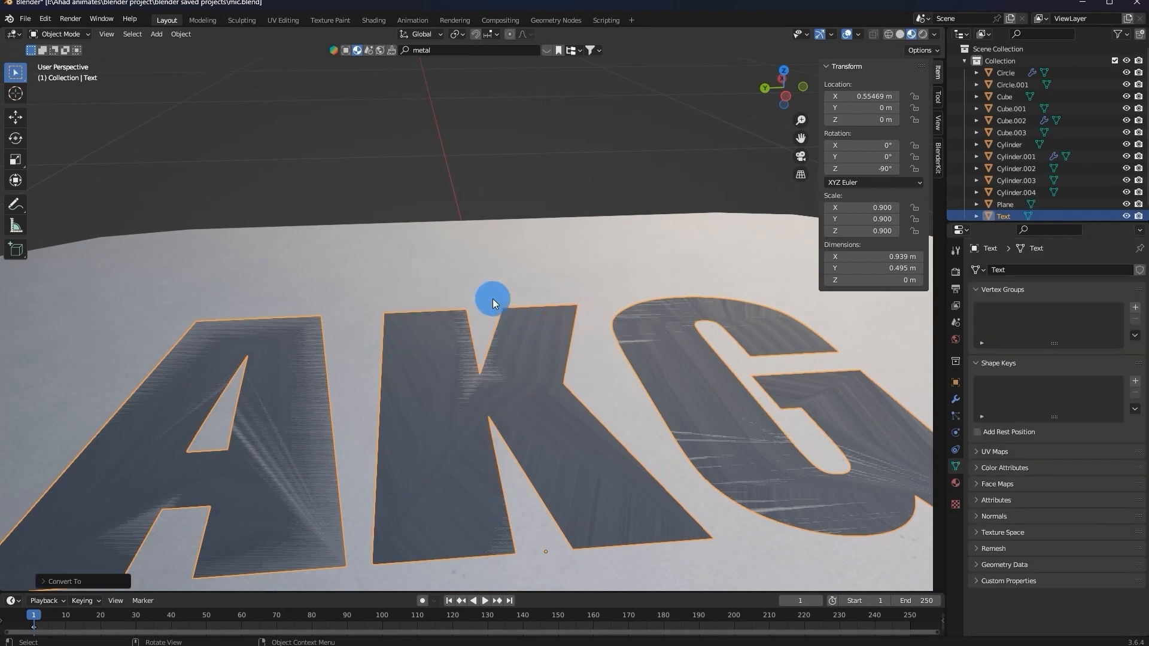
# Enter Edit Mode on the converted AKG mesh, looking straight down from the top, with edge selection active.
pyautogui.press('Tab')
pyautogui.moveTo(475, 290); pyautogui.dragTo(452, 308, button='middle')
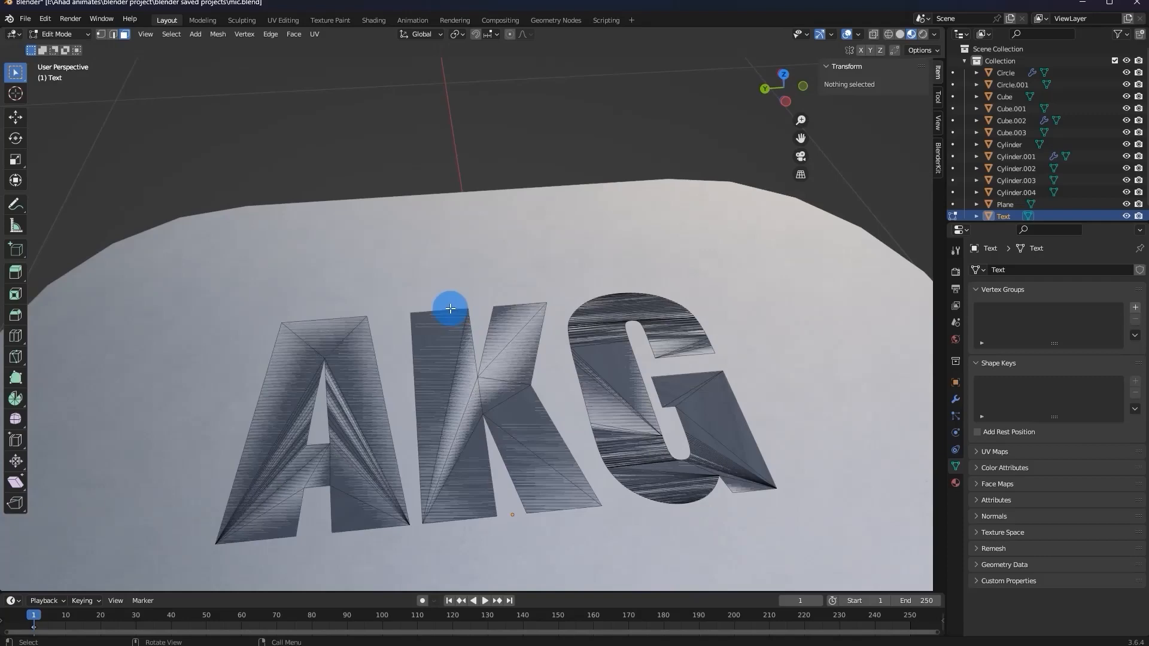
pyautogui.press('a')
pyautogui.press('1')
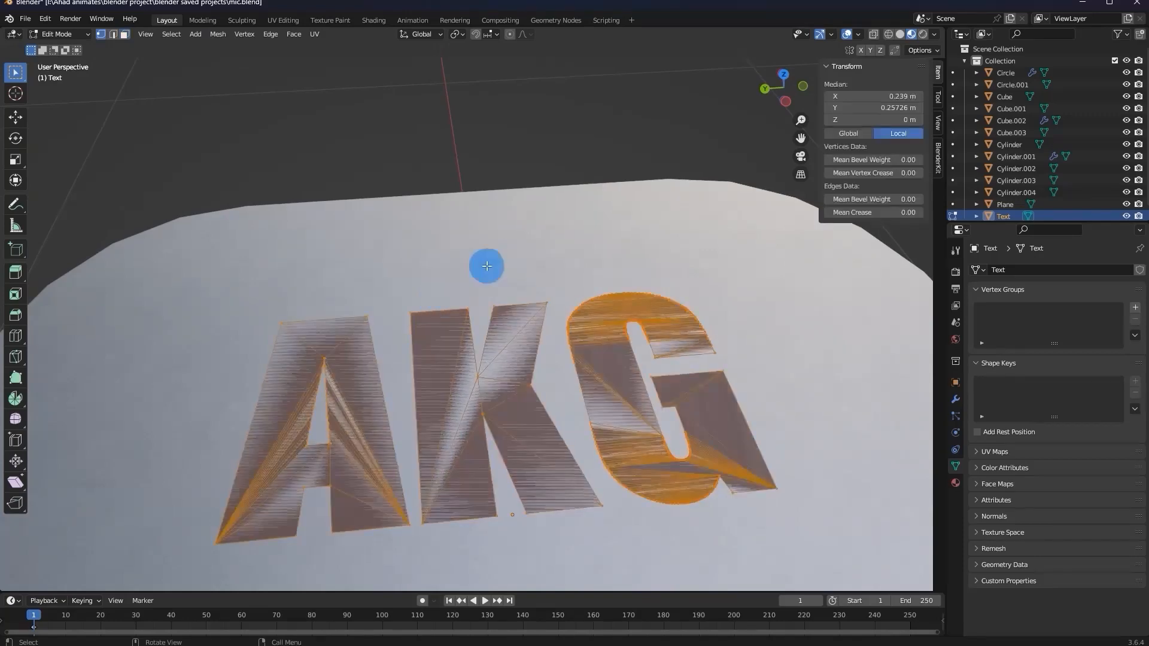
pyautogui.click(794, 74)
pyautogui.press('2')
# Try dissolving the diagonal edges in the stem of the letter K, and undo the dissolves.
pyautogui.click(417, 283)
pyautogui.hotkey('ctrl', 'x')
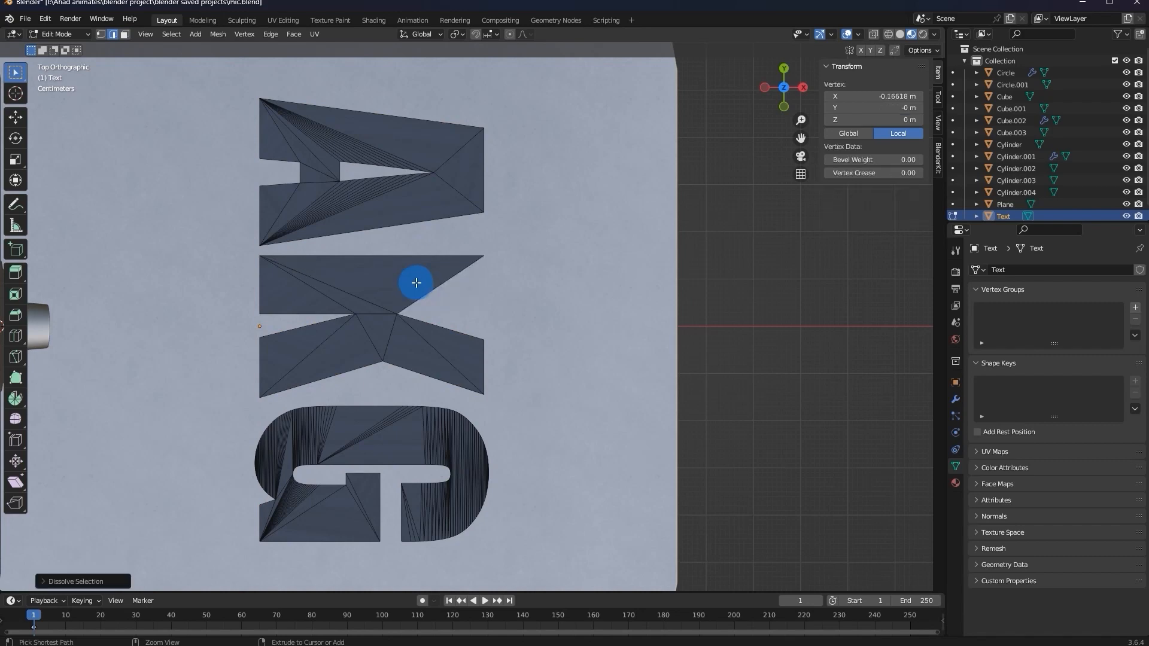
pyautogui.click(334, 292)
pyautogui.hotkey('ctrl', 'x')
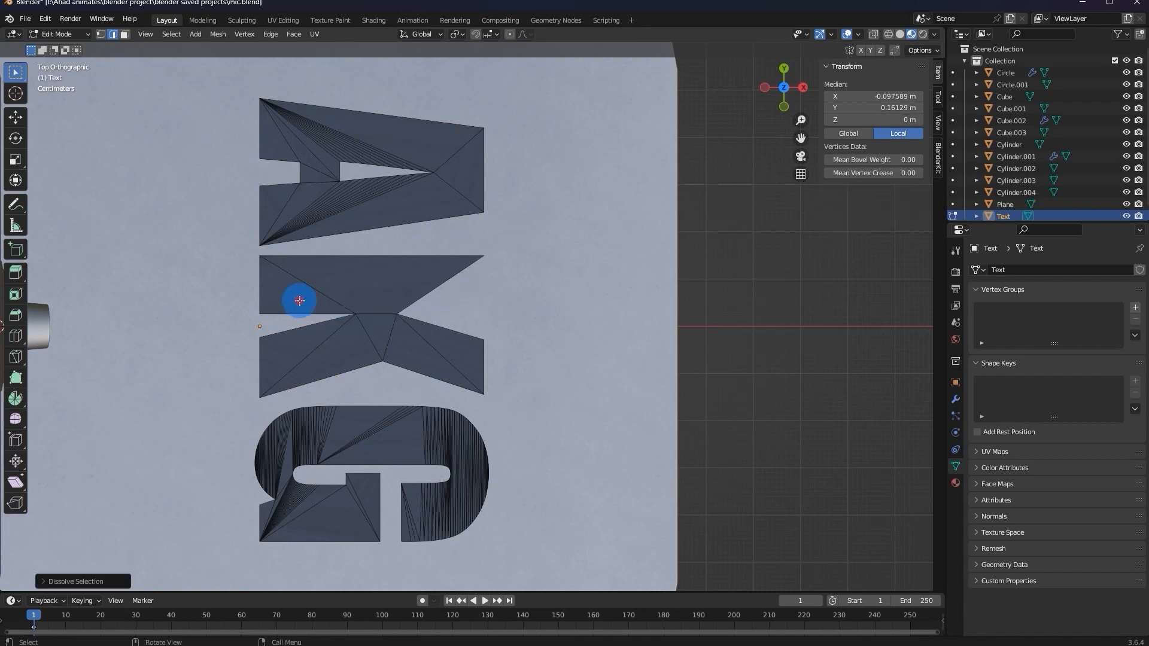
pyautogui.click(300, 295)
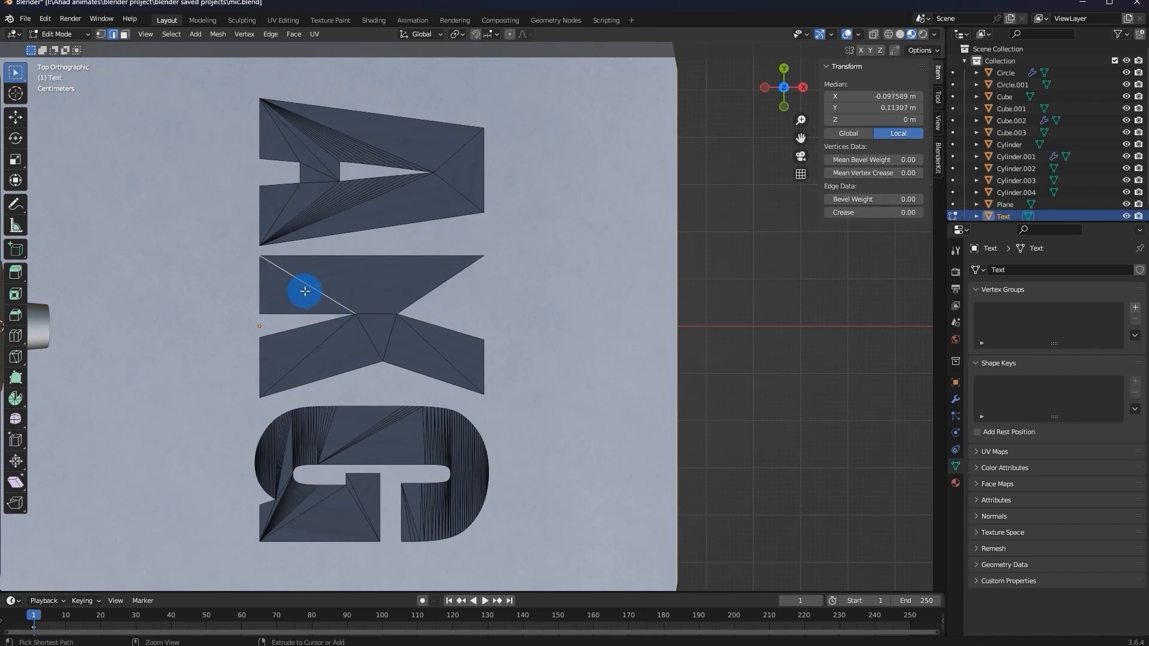
pyautogui.hotkey('ctrl', 'x')
pyautogui.hotkey('ctrl', 'z')
pyautogui.hotkey('ctrl', 'z')
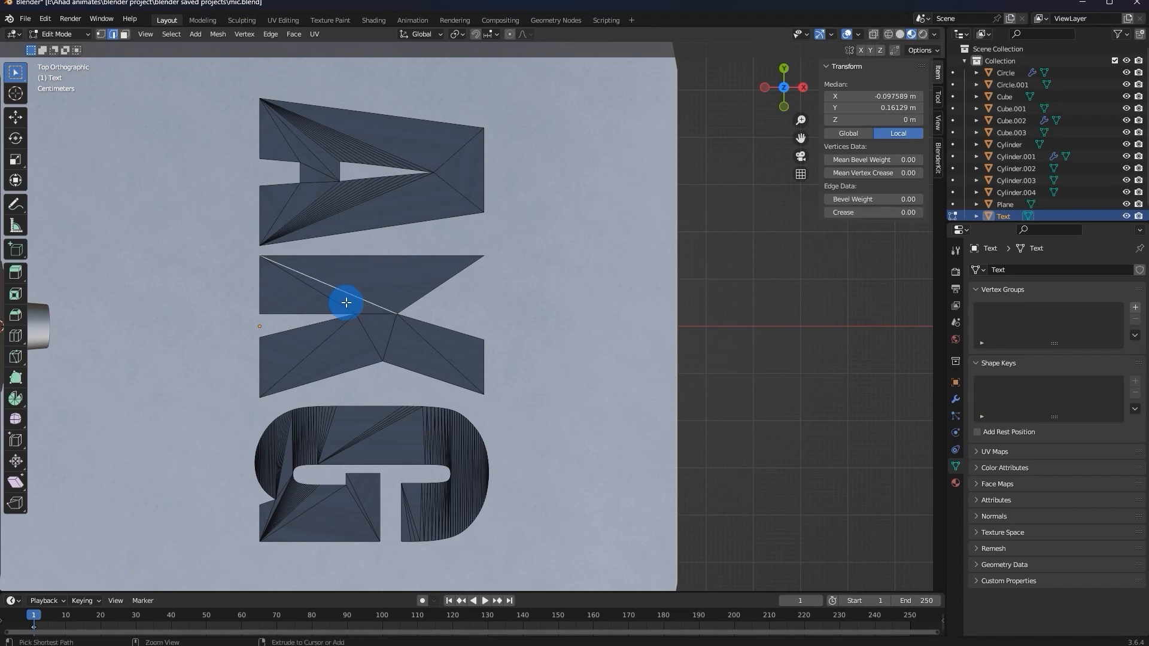
pyautogui.hotkey('ctrl', 'z')
pyautogui.hotkey('ctrl', 'z')
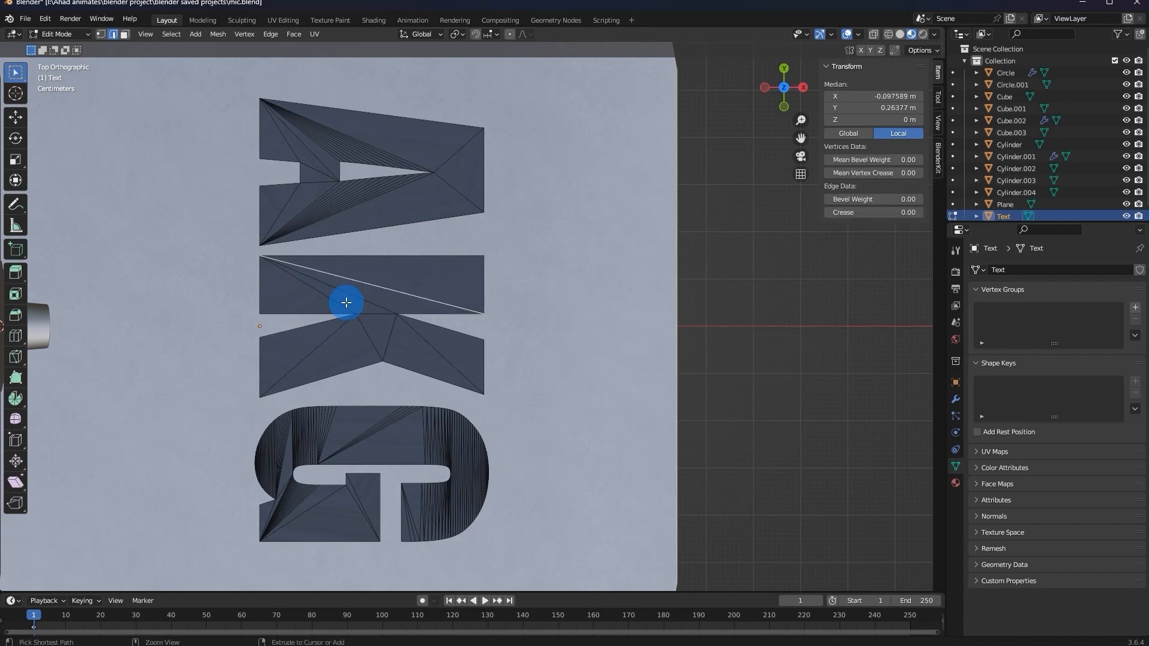
# Dissolve inner edges where the arms of the K meet its stem, undoing the dissolve that alters the letter's outline.
pyautogui.hotkey('ctrl', 'x')
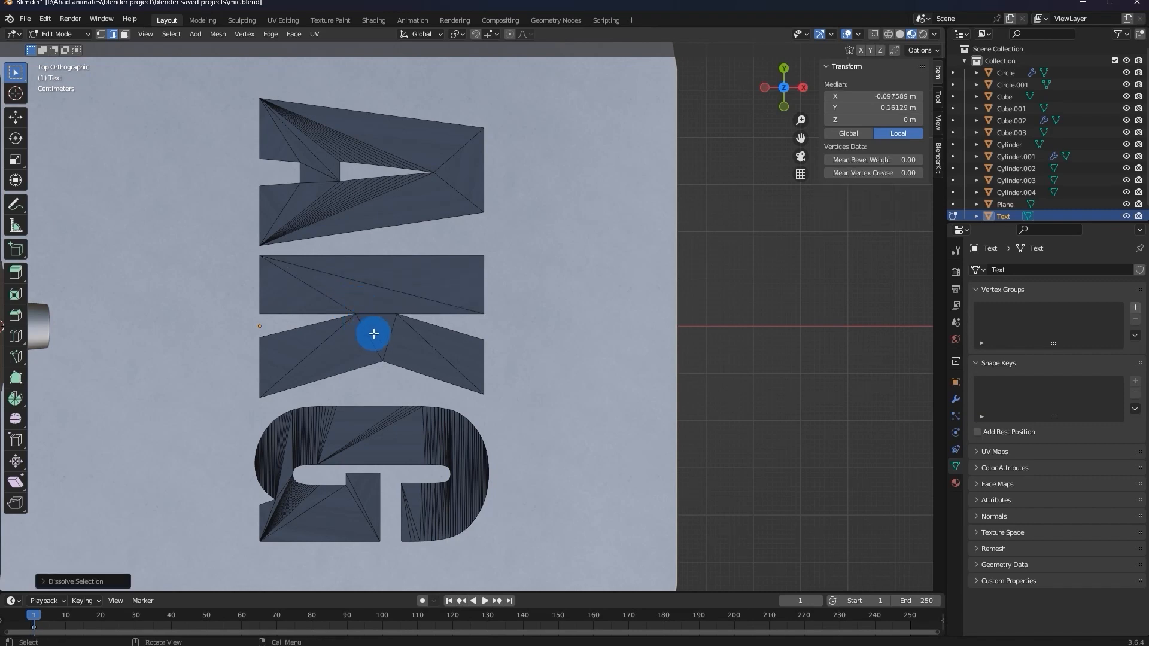
pyautogui.hotkey('ctrl', 'x')
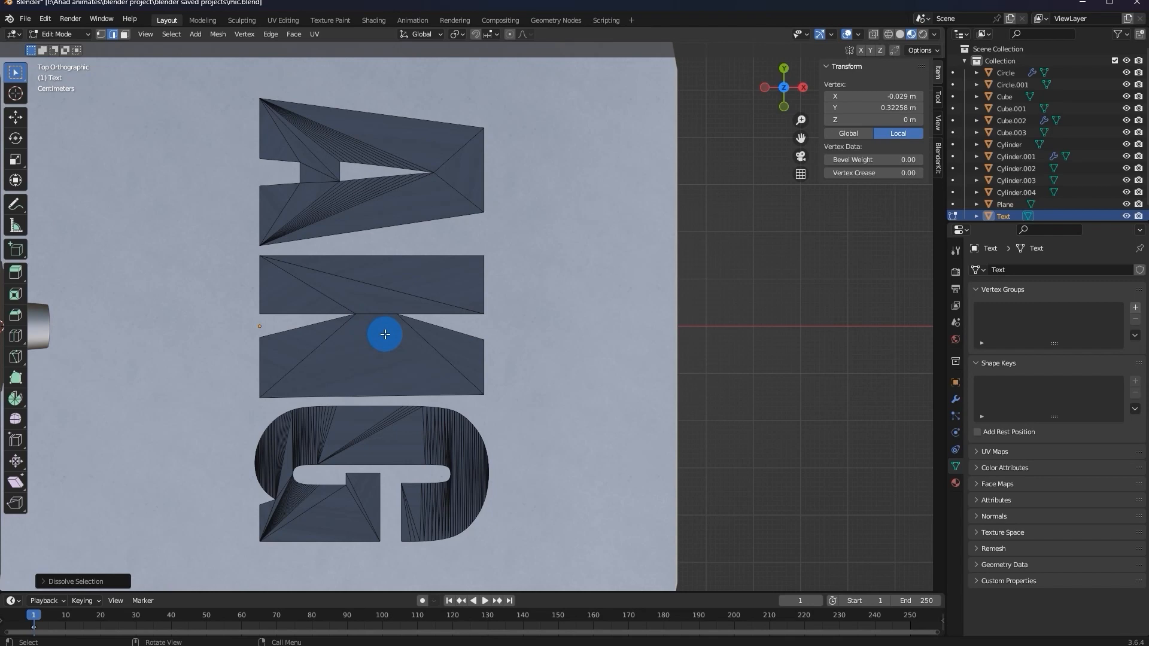
pyautogui.hotkey('ctrl', 'z')
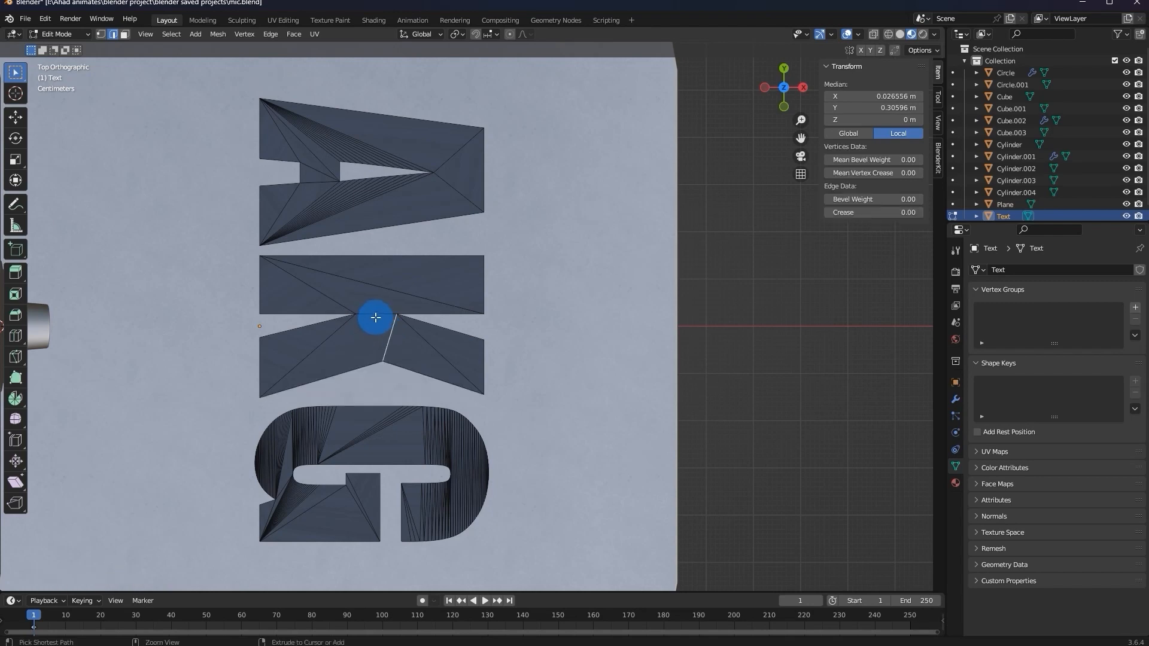
pyautogui.click(372, 314)
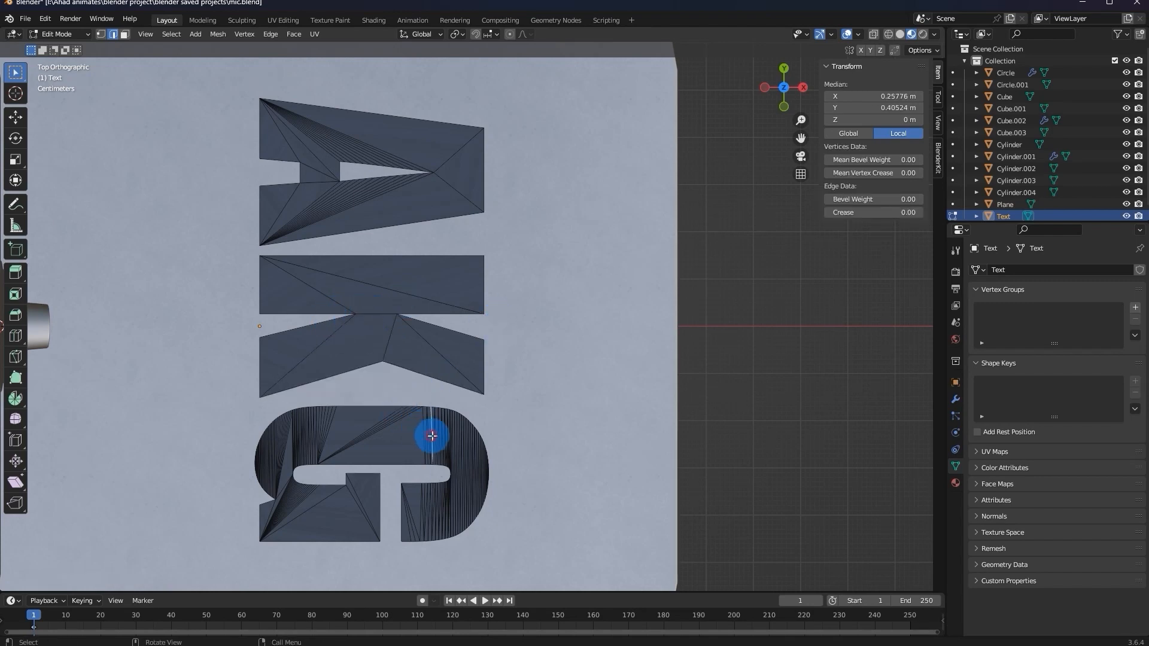
# Try dissolving the dense edges across the curved part of the letter G, and undo the dissolves.
pyautogui.moveTo(457, 446); pyautogui.dragTo(488, 456)
pyautogui.hotkey('ctrl', 'x')
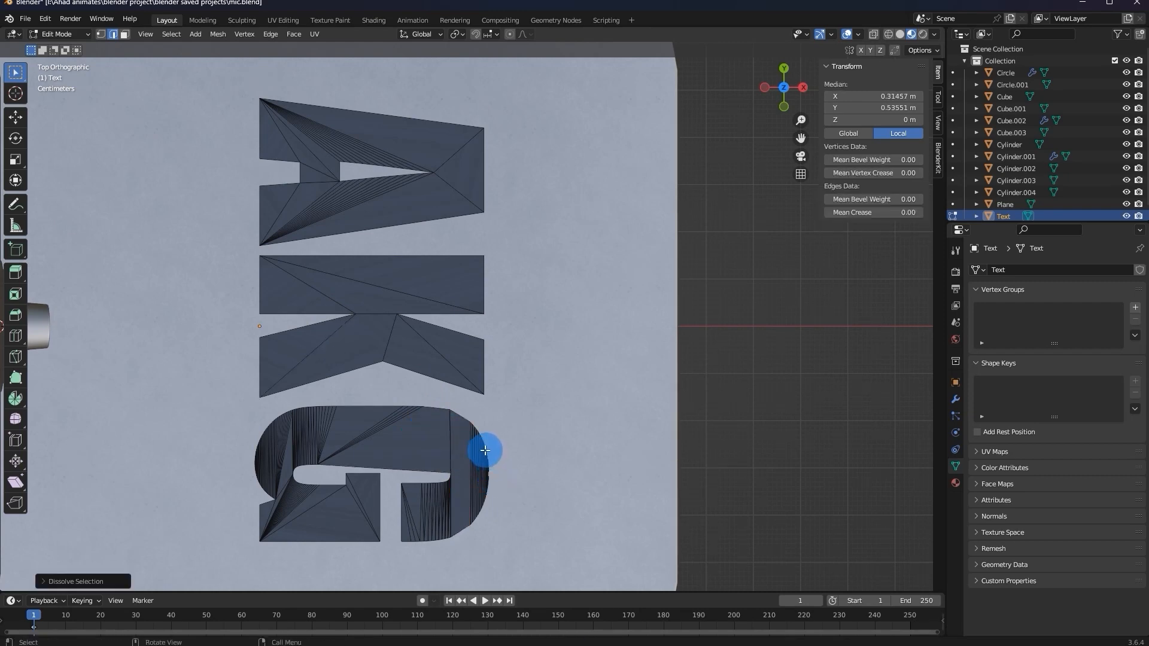
pyautogui.hotkey('ctrl', 'z')
pyautogui.hotkey('ctrl', 'z')
pyautogui.hotkey('ctrl', 'z')
pyautogui.hotkey('ctrl', 'z')
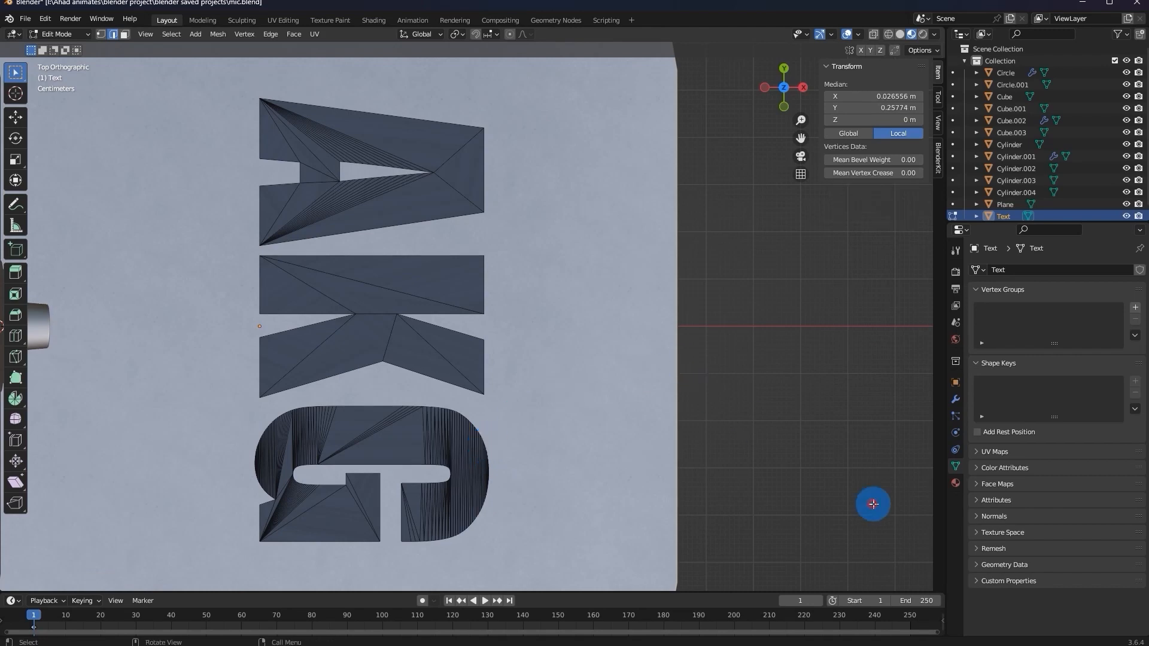
# Select the entire AKG mesh and unwrap it with Smart UV Project at a 66° angle limit and 0.000 island margin.
pyautogui.press('Tab')
pyautogui.scroll(-1, 487, 313)
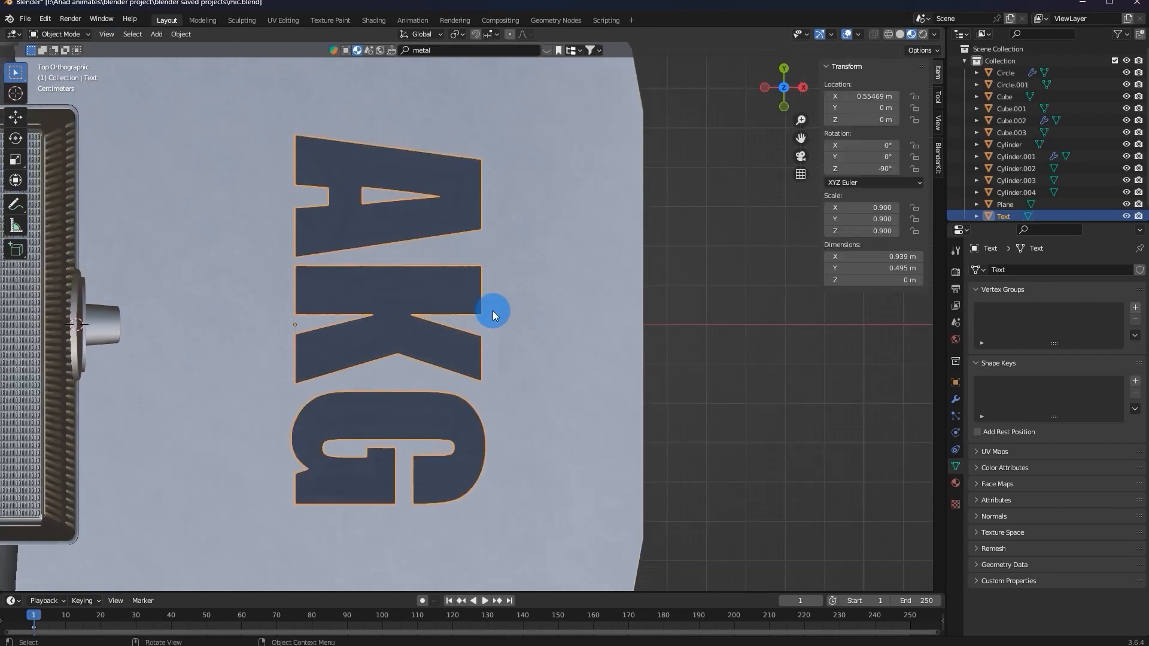
pyautogui.scroll(3, 489, 311)
pyautogui.press('Tab')
pyautogui.press('Tab')
pyautogui.press('Tab')
pyautogui.press('a')
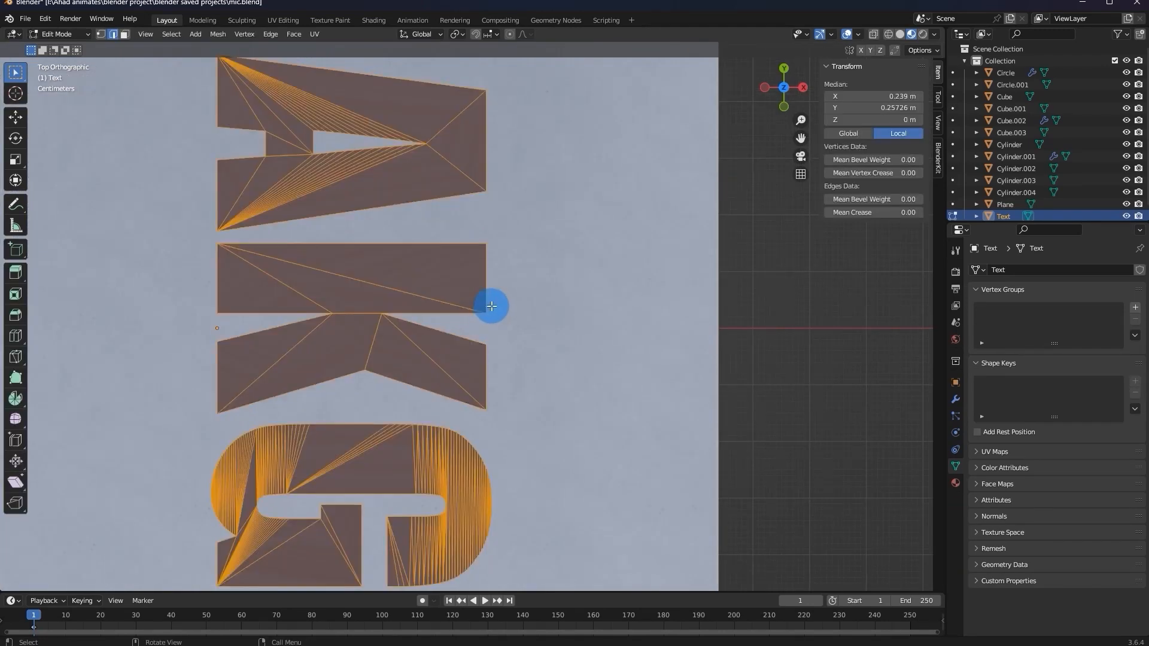
pyautogui.press('u')
pyautogui.click(495, 300)
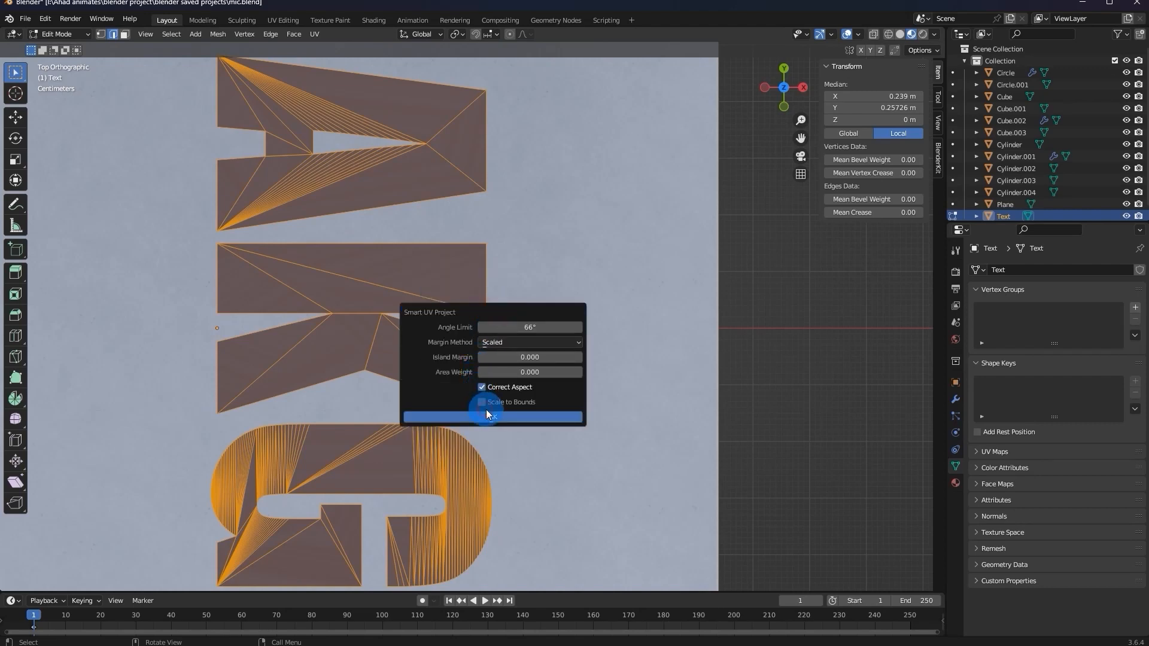
pyautogui.click(501, 417)
# Extrude all faces of the AKG mesh by about 0.0025 m.
pyautogui.press('Tab')
pyautogui.moveTo(711, 351); pyautogui.dragTo(617, 249, button='middle')
pyautogui.scroll(3, 619, 249)
pyautogui.press('Tab')
pyautogui.press('e')
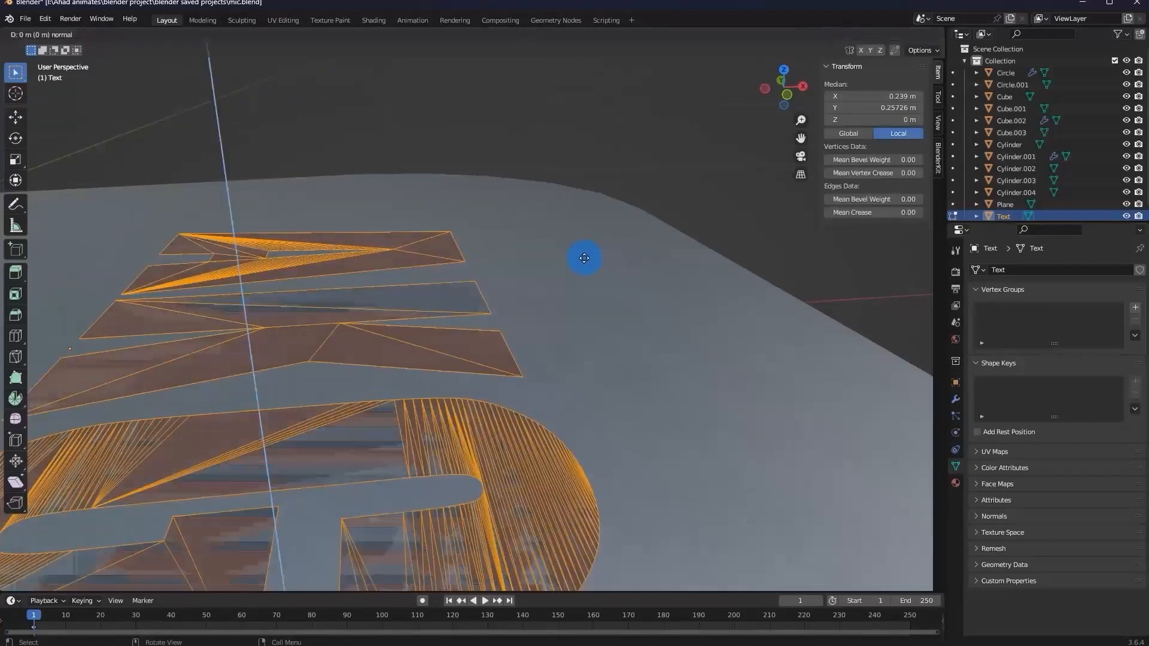
pyautogui.click(598, 255)
# Move the extruded faces down along Z to leave the AKG logo about 0.000275 m thick.
pyautogui.press('Tab')
pyautogui.moveTo(598, 256); pyautogui.dragTo(623, 234, button='middle')
pyautogui.press('g')
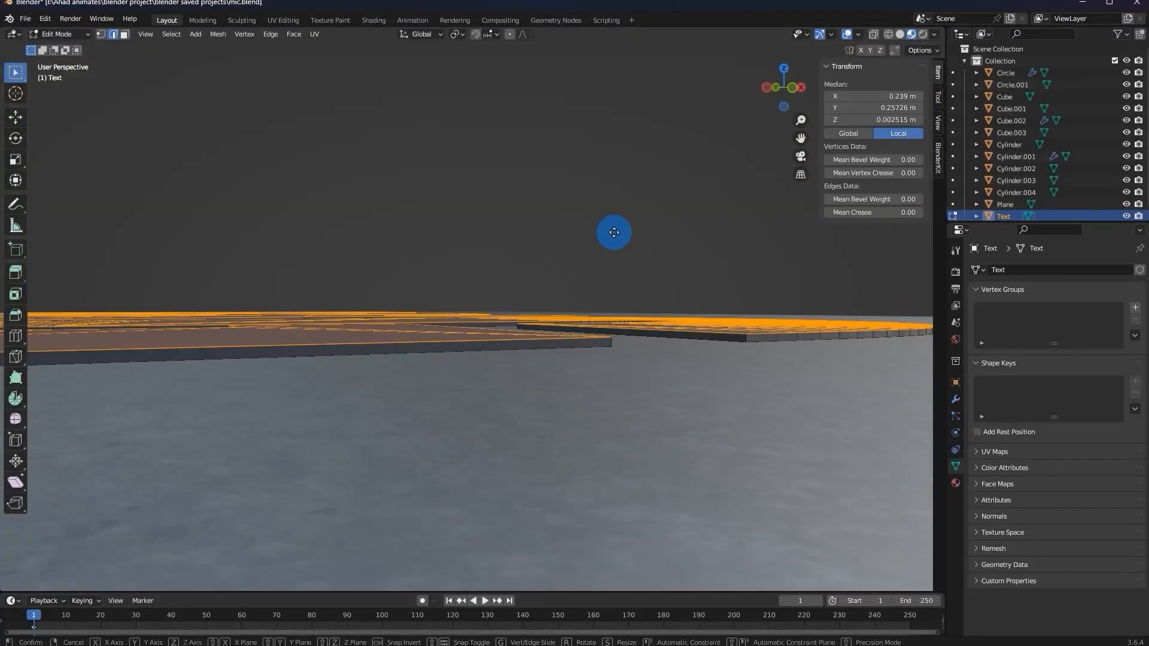
pyautogui.press('z')
pyautogui.click(614, 236)
pyautogui.press('Tab')
pyautogui.moveTo(616, 231); pyautogui.dragTo(383, 349, button='middle')
pyautogui.scroll(-5, 383, 349)
pyautogui.moveTo(400, 304); pyautogui.dragTo(636, 261, button='middle')
pyautogui.scroll(3, 636, 261)
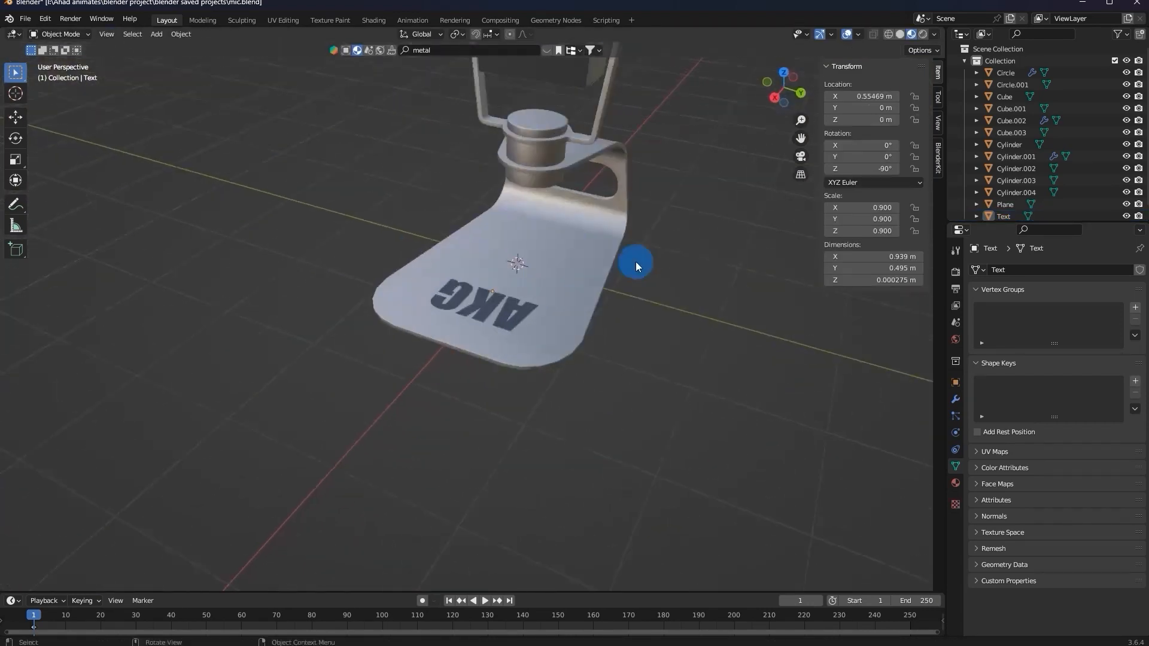
# Select the AKG logo on the base and rotate it about Z to a 90° rotation.
pyautogui.click(573, 243)
pyautogui.scroll(3, 541, 303)
pyautogui.click(461, 413)
pyautogui.press('r')
pyautogui.press('z')
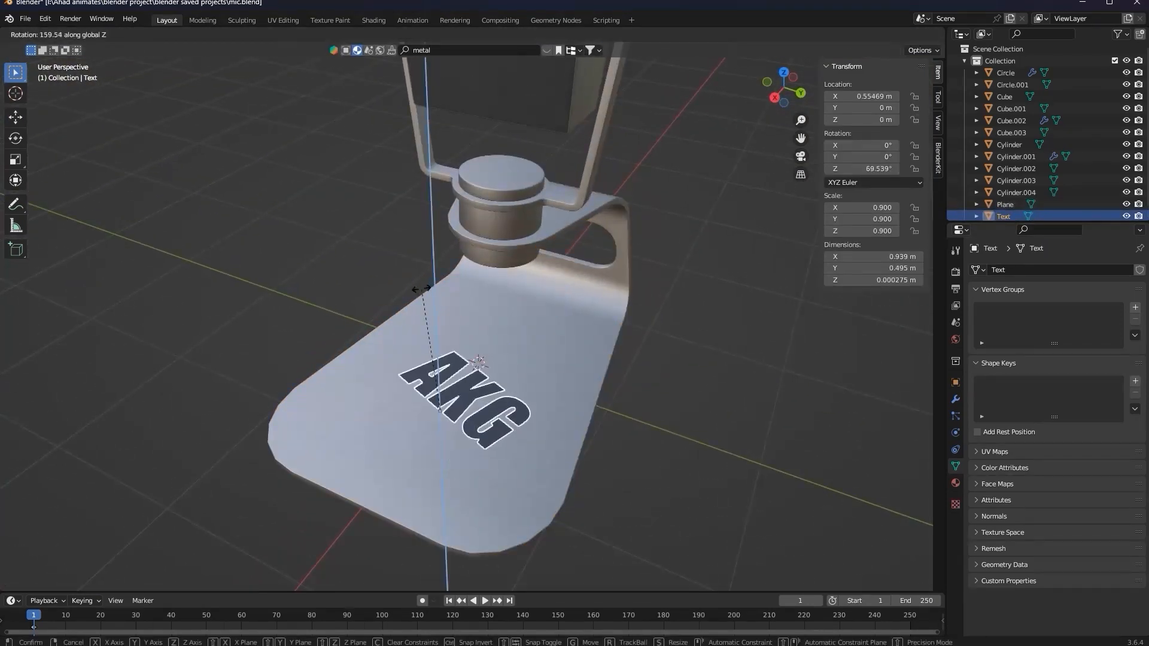
pyautogui.click(485, 300)
# Scale the AKG logo down to 0.720 and move it along X to about 1.08 m, near the base's front edge.
pyautogui.press('s')
pyautogui.click(457, 312)
pyautogui.press('g')
pyautogui.press('x')
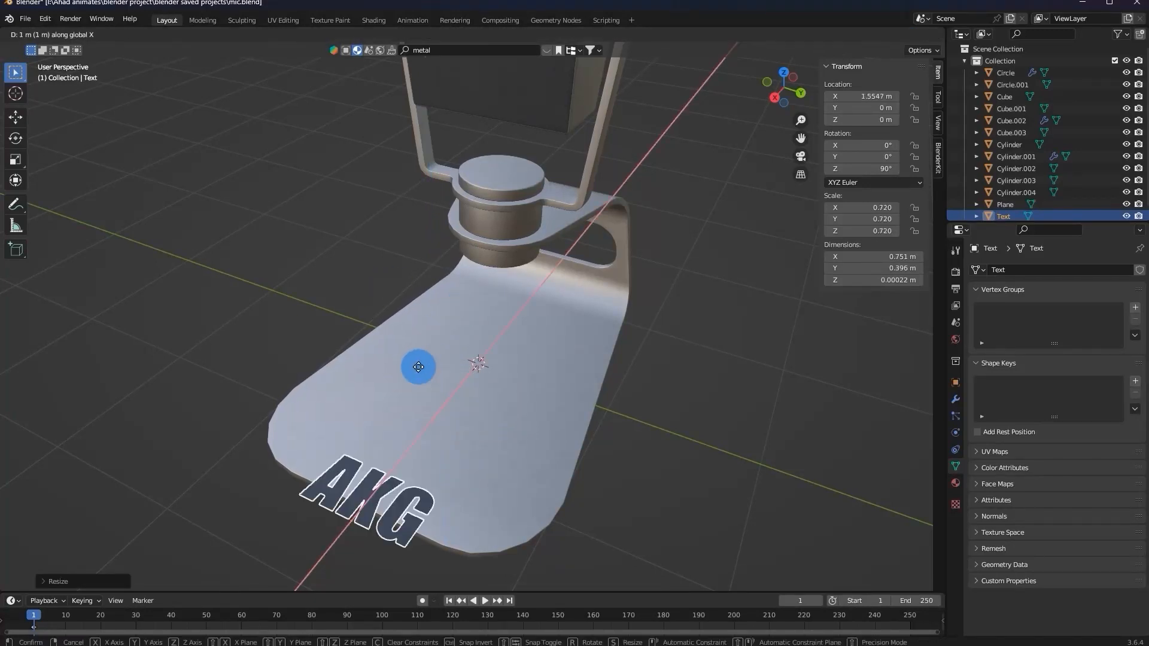
pyautogui.click(437, 380)
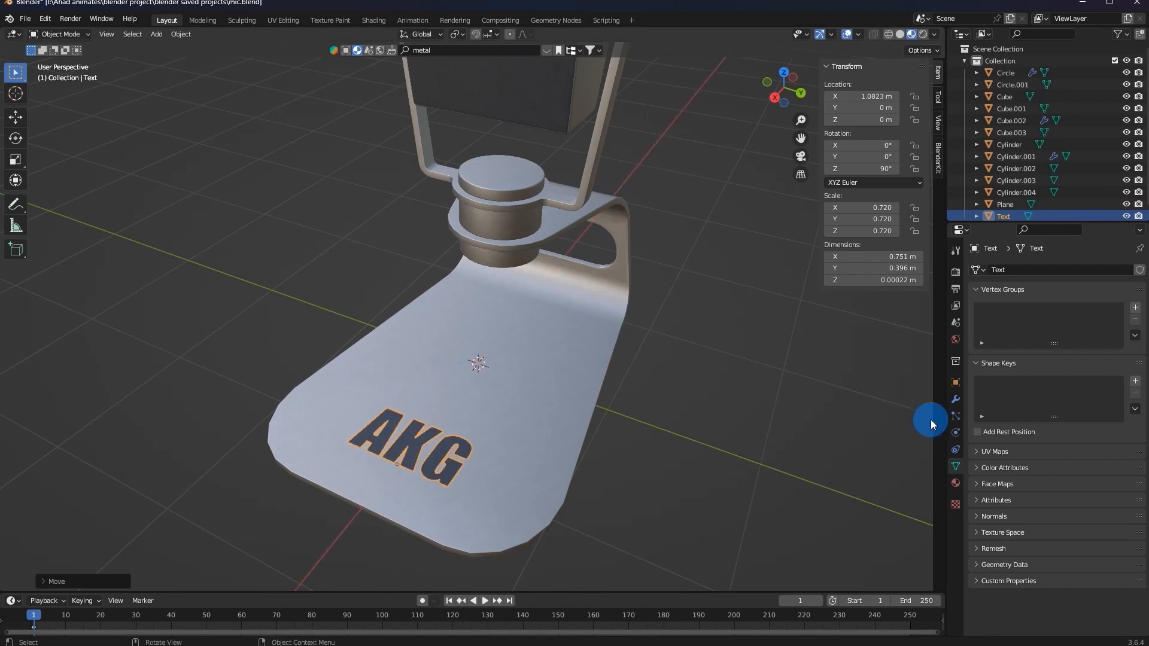
pyautogui.click(956, 400)
pyautogui.click(998, 263)
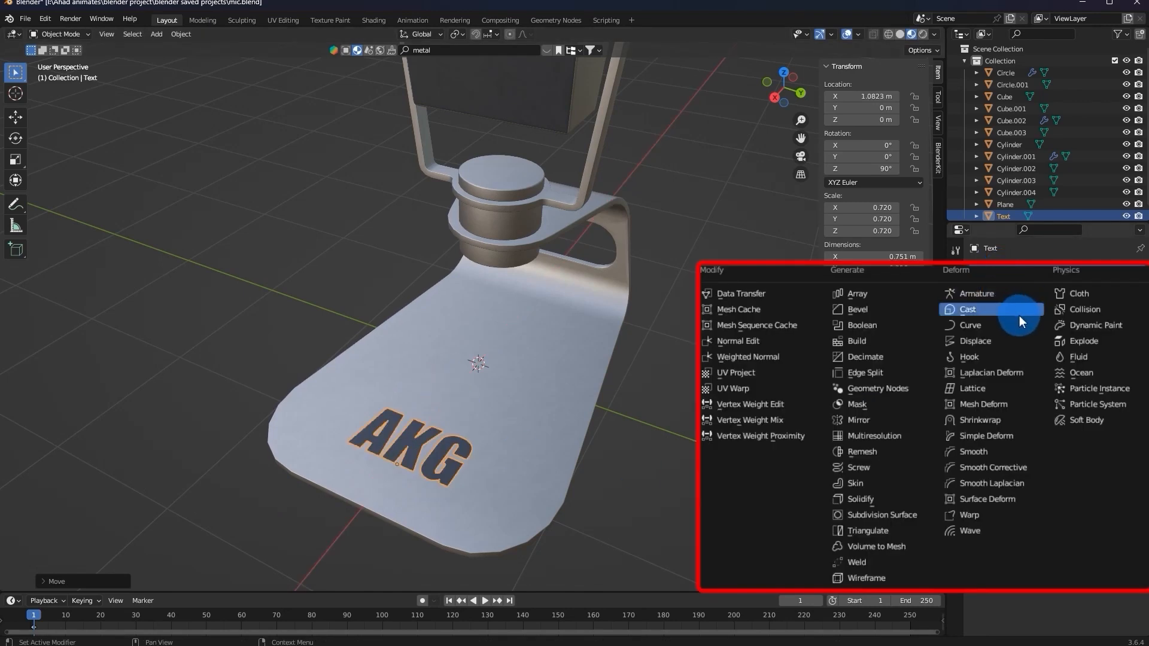
pyautogui.click(1014, 404)
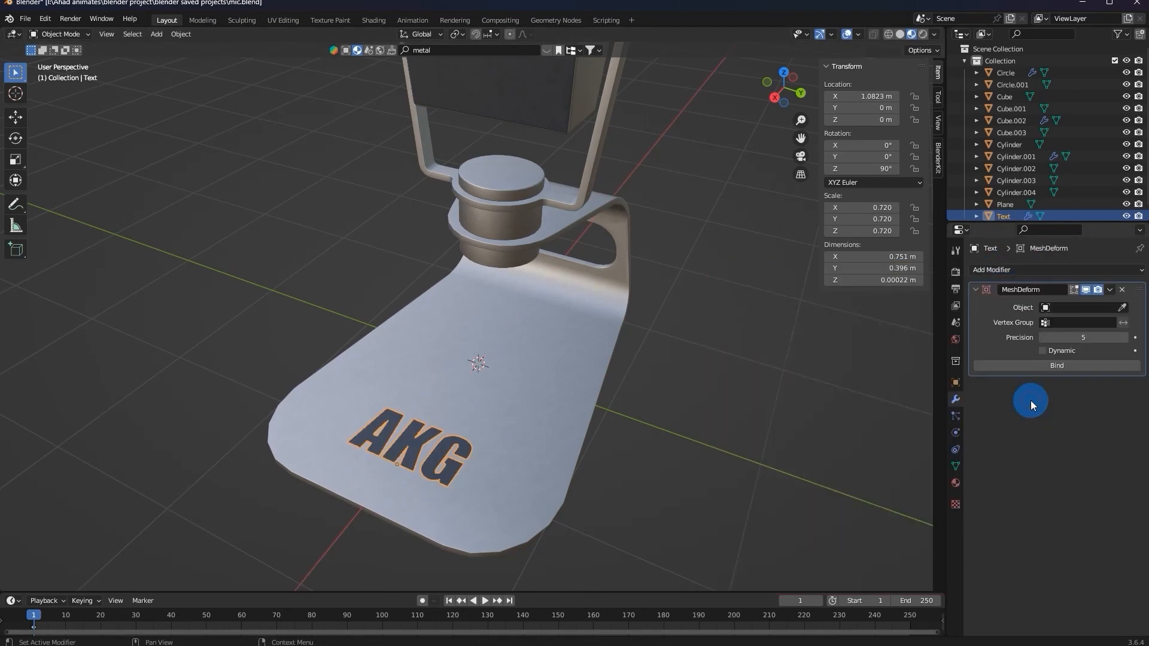
pyautogui.click(1121, 292)
# Add a Shrinkwrap modifier to the AKG logo with the base Plane as its target.
pyautogui.click(1108, 274)
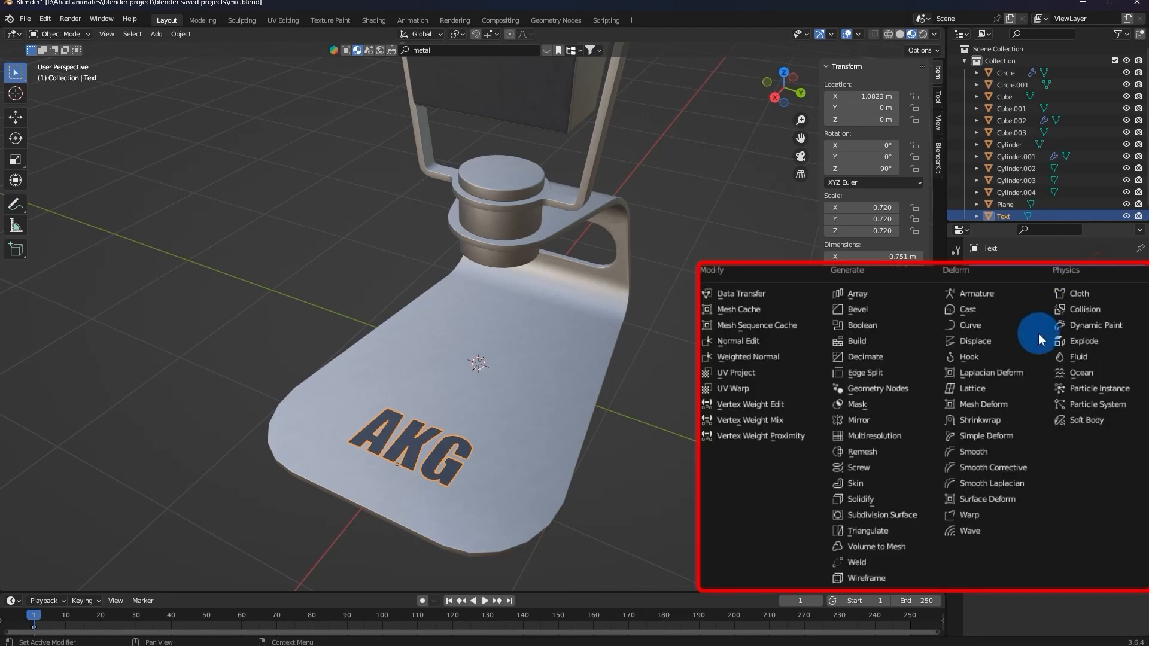
pyautogui.click(1003, 422)
pyautogui.click(1123, 338)
pyautogui.click(498, 327)
pyautogui.scroll(1, 494, 326)
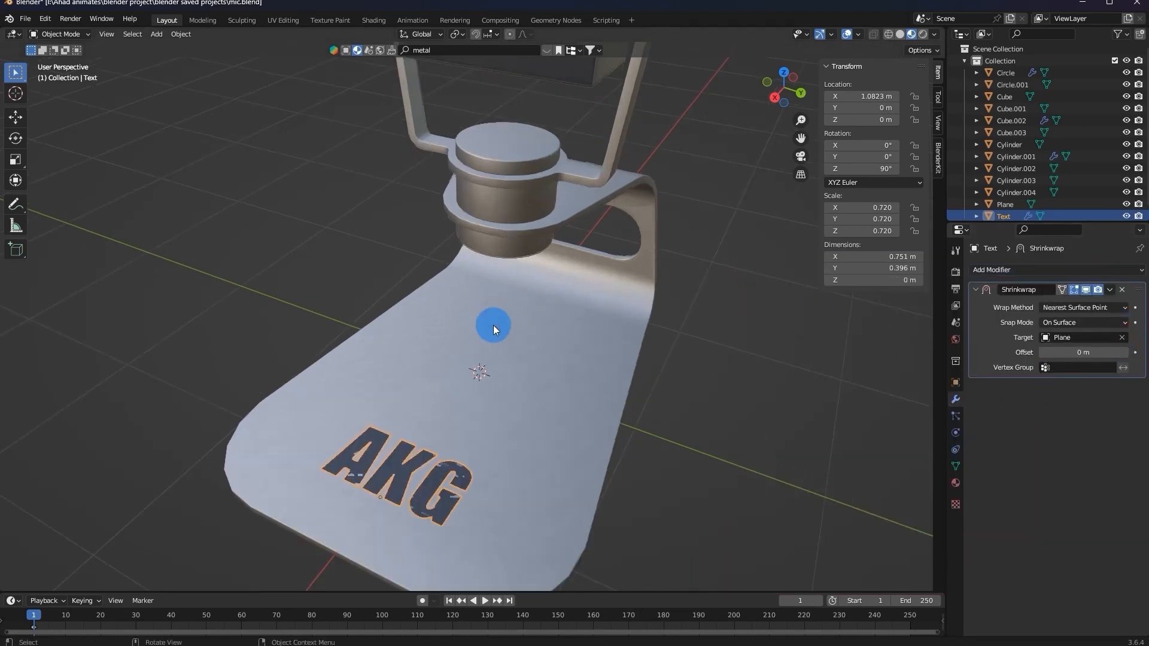
# Set the AKG logo's Shrinkwrap offset to 0.01 m.
pyautogui.moveTo(494, 327); pyautogui.dragTo(506, 278, button='middle')
pyautogui.click(1125, 354)
pyautogui.scroll(2, 701, 395)
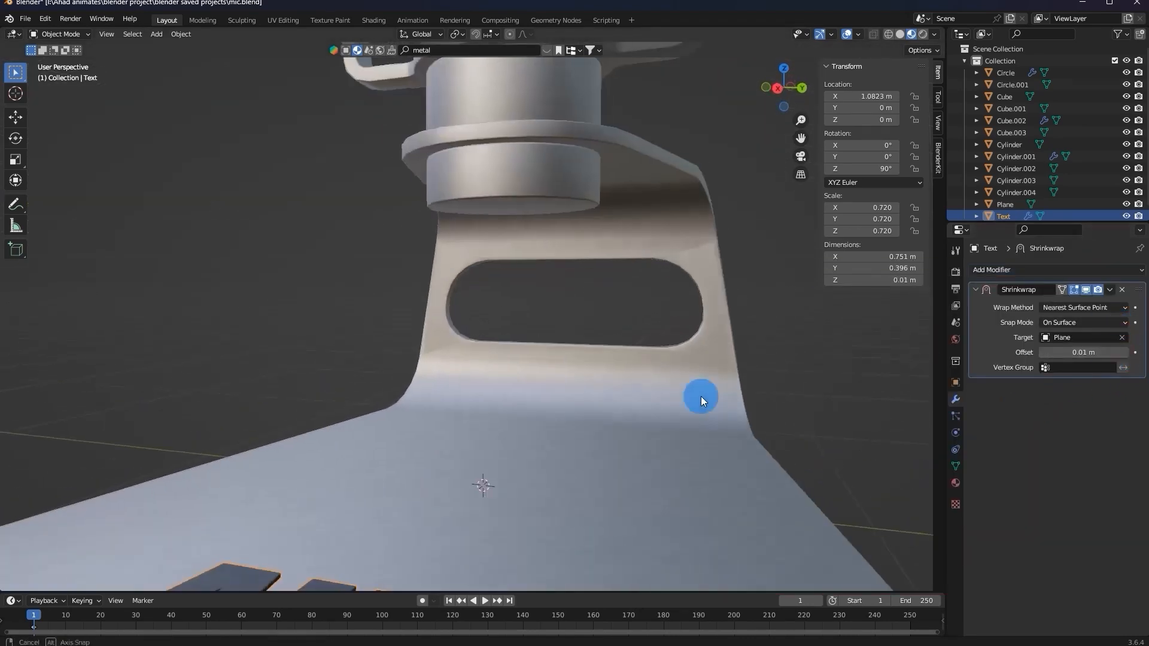
# Set the AKG logo's Shrinkwrap offset to 0.001 m.
pyautogui.moveTo(701, 395); pyautogui.dragTo(690, 388, button='middle')
pyautogui.scroll(1, 717, 393)
pyautogui.scroll(-1, 715, 395)
pyautogui.keyDown('shift'); pyautogui.moveTo(633, 461); pyautogui.dragTo(647, 439, button='middle'); pyautogui.keyUp('shift')
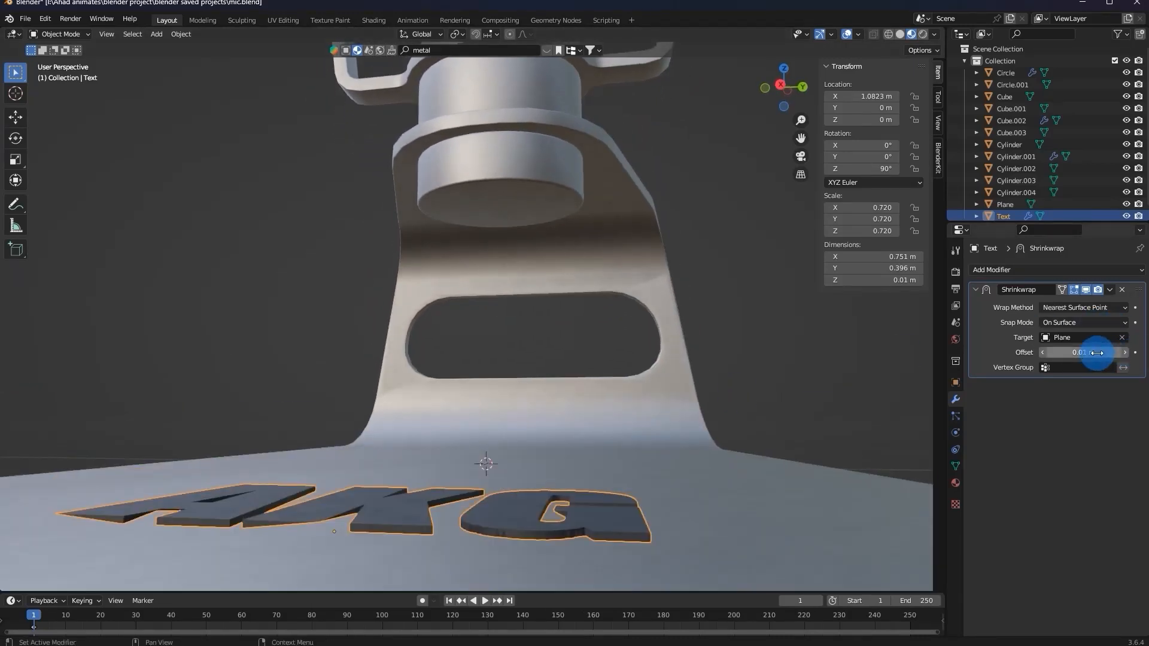
pyautogui.click(729, 386)
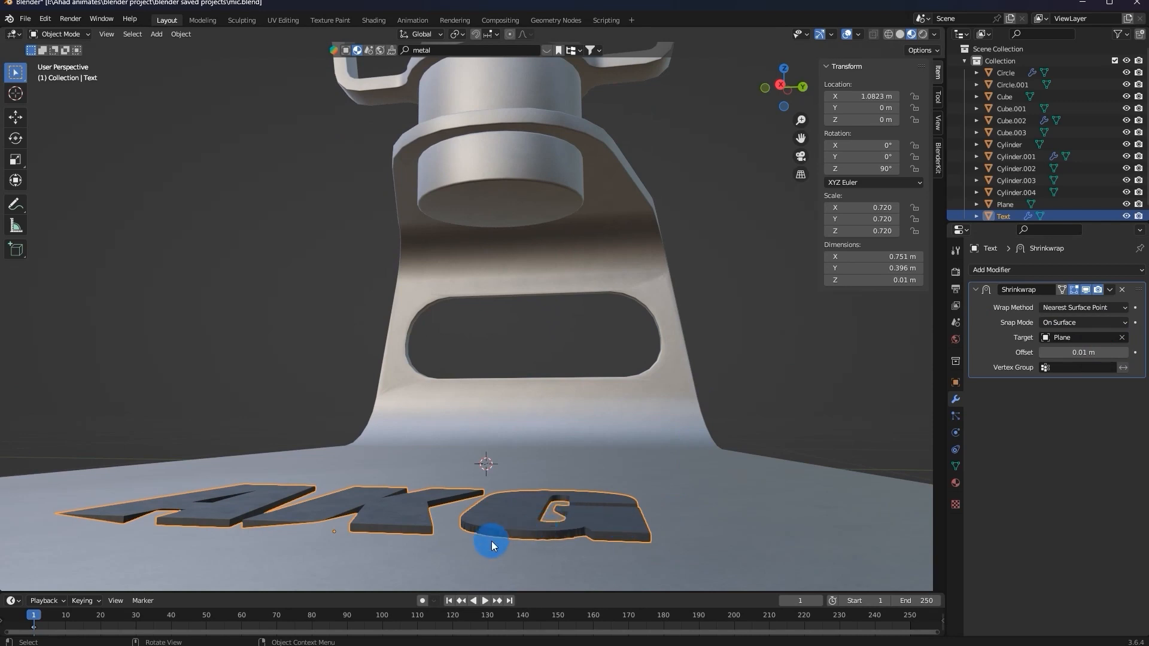
pyautogui.click(1073, 354)
pyautogui.write('0.0')
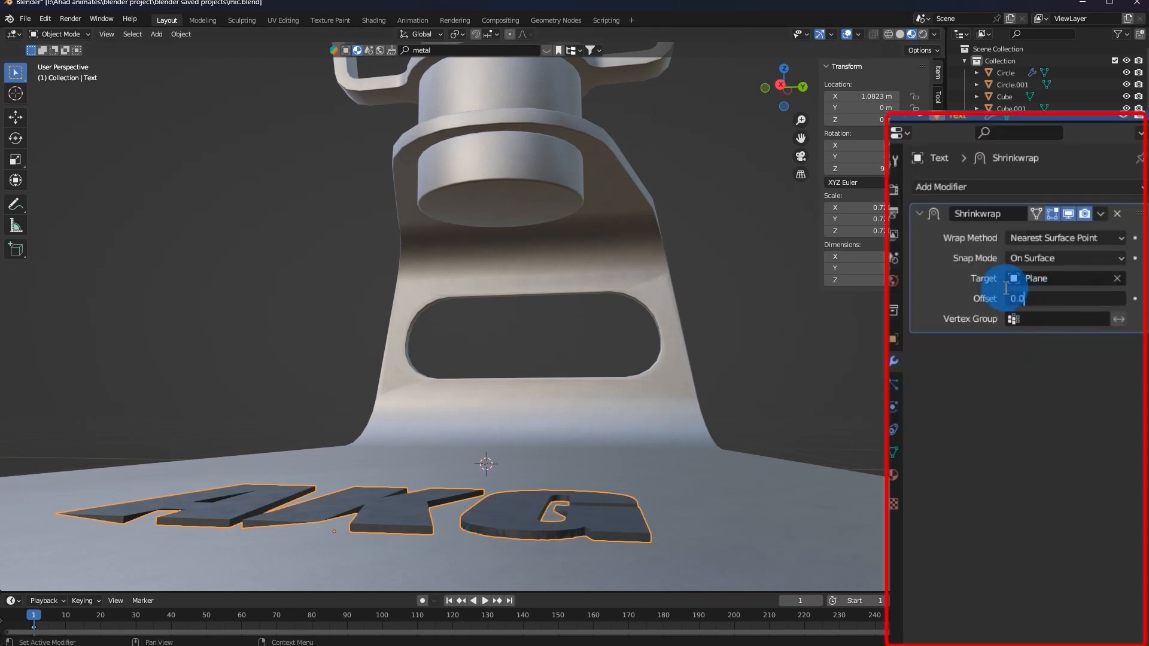
pyautogui.write('01')
pyautogui.press('Return')
# Stretch the AKG logo on the base by a factor of 1.1 along the global Y axis.
pyautogui.moveTo(785, 239); pyautogui.dragTo(789, 343, button='middle')
pyautogui.click(789, 342)
pyautogui.scroll(-3, 789, 343)
pyautogui.click(501, 420)
pyautogui.write('sx1.1')
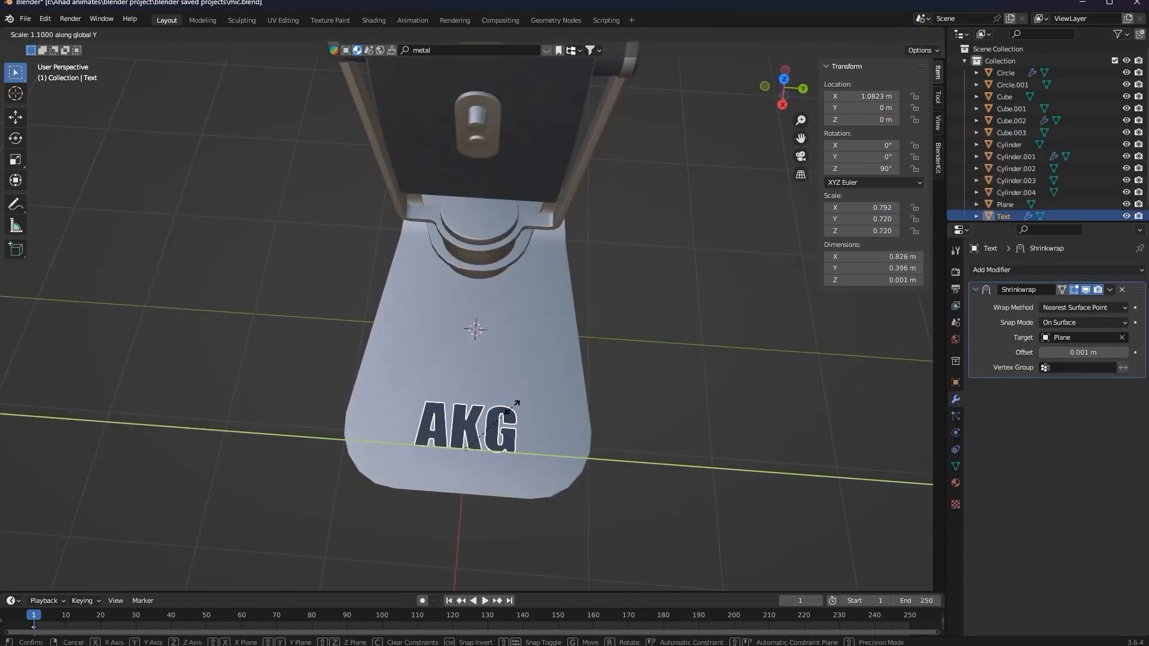
pyautogui.click(676, 381)
pyautogui.click(677, 382)
pyautogui.moveTo(674, 381); pyautogui.dragTo(658, 290, button='middle')
# Try a different position for the AKG logo on the base.
pyautogui.click(477, 392)
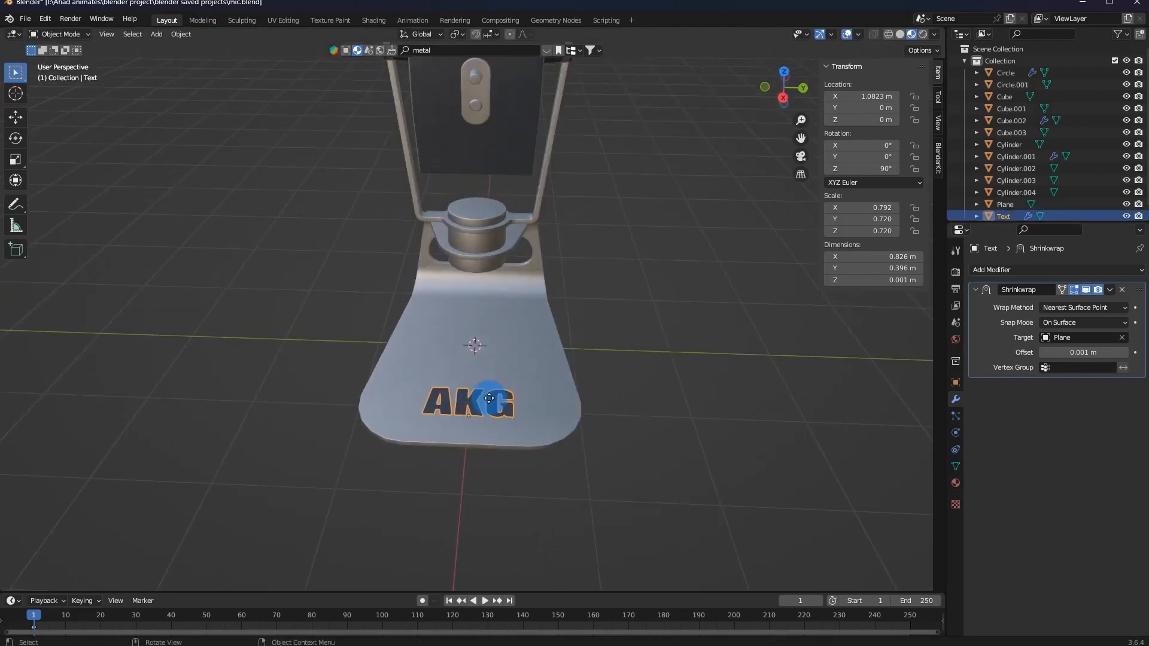
pyautogui.press('g')
pyautogui.click(482, 494)
pyautogui.click(554, 469)
pyautogui.moveTo(554, 470); pyautogui.dragTo(626, 426, button='middle')
pyautogui.hotkey('ctrl', 'z')
pyautogui.hotkey('ctrl', 'z')
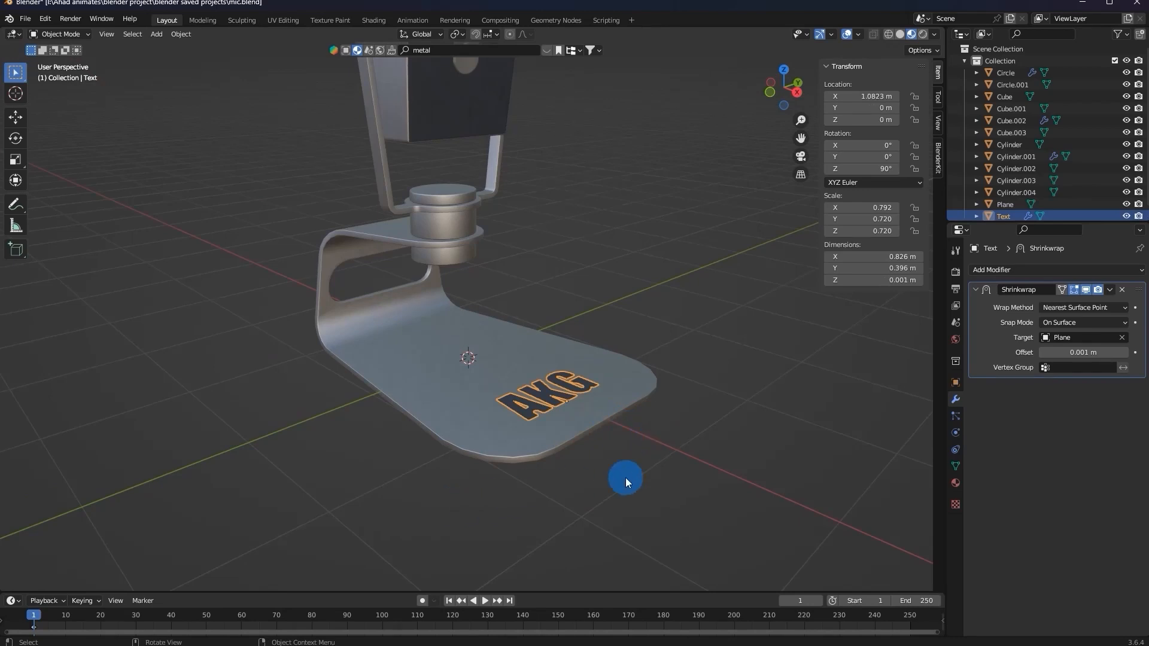
# Duplicate the AKG logo in place and remove the Shrinkwrap modifier from the copy.
pyautogui.click(706, 464)
pyautogui.moveTo(662, 402); pyautogui.dragTo(515, 379, button='middle')
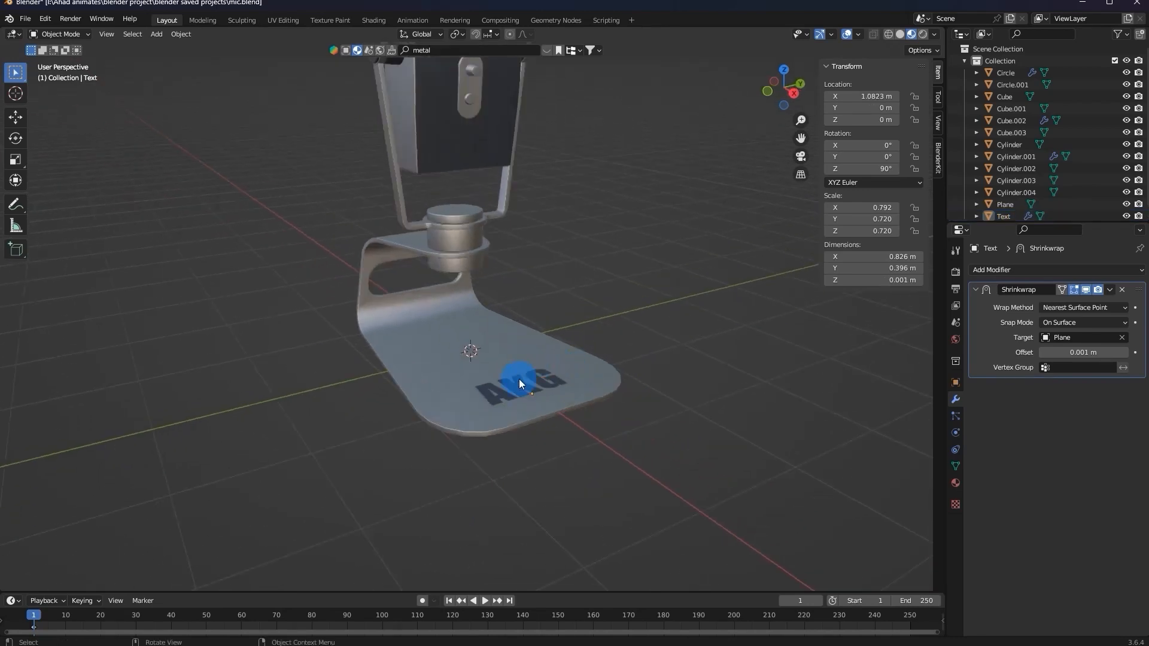
pyautogui.click(515, 379)
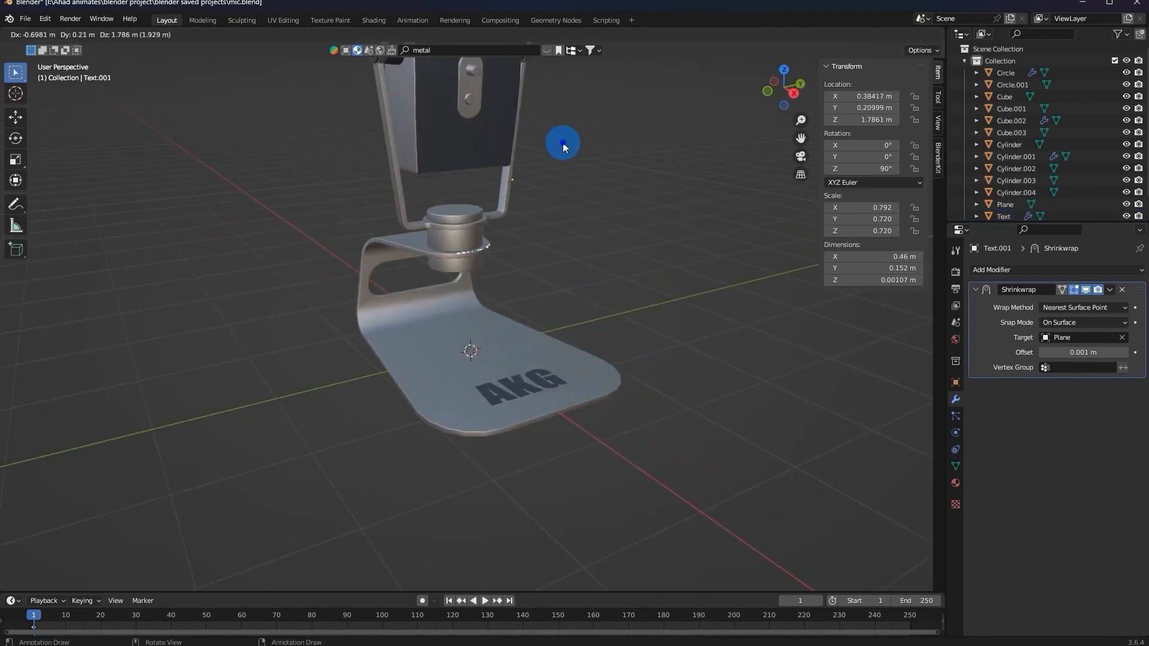
pyautogui.click(1122, 289)
pyautogui.press('g')
pyautogui.rightClick(713, 376)
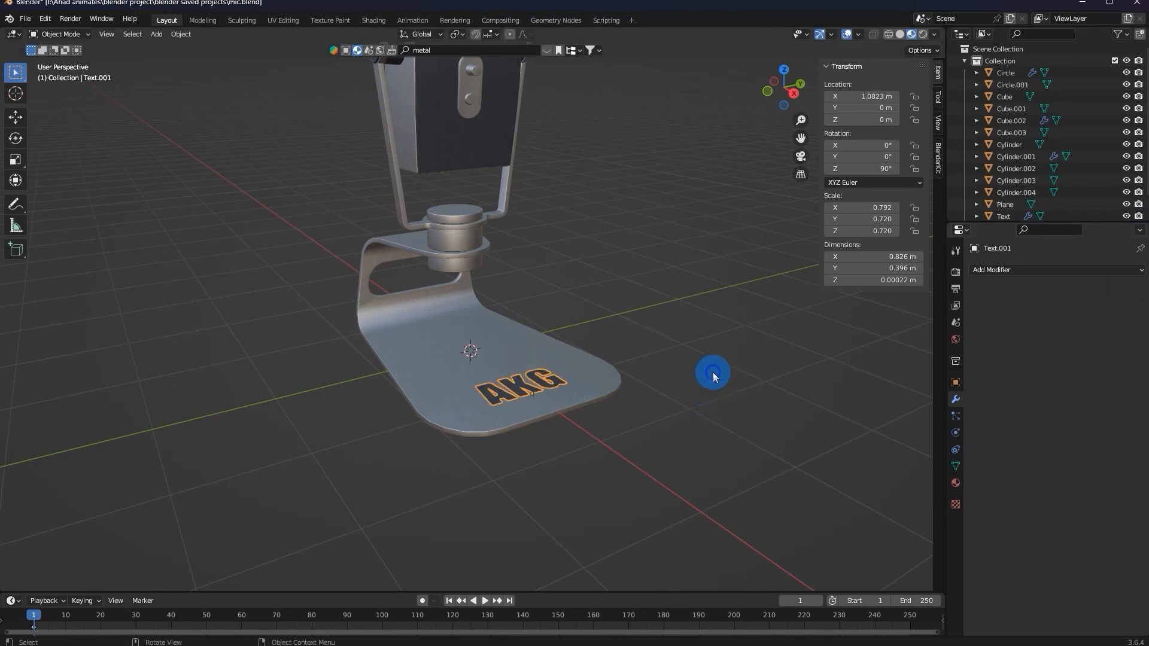
# Raise the logo copy along Z to 2 m and rotate it 90° about X so it stands upright.
pyautogui.press('g')
pyautogui.press('z')
pyautogui.click(663, 109)
pyautogui.moveTo(663, 109); pyautogui.dragTo(688, 124, button='middle')
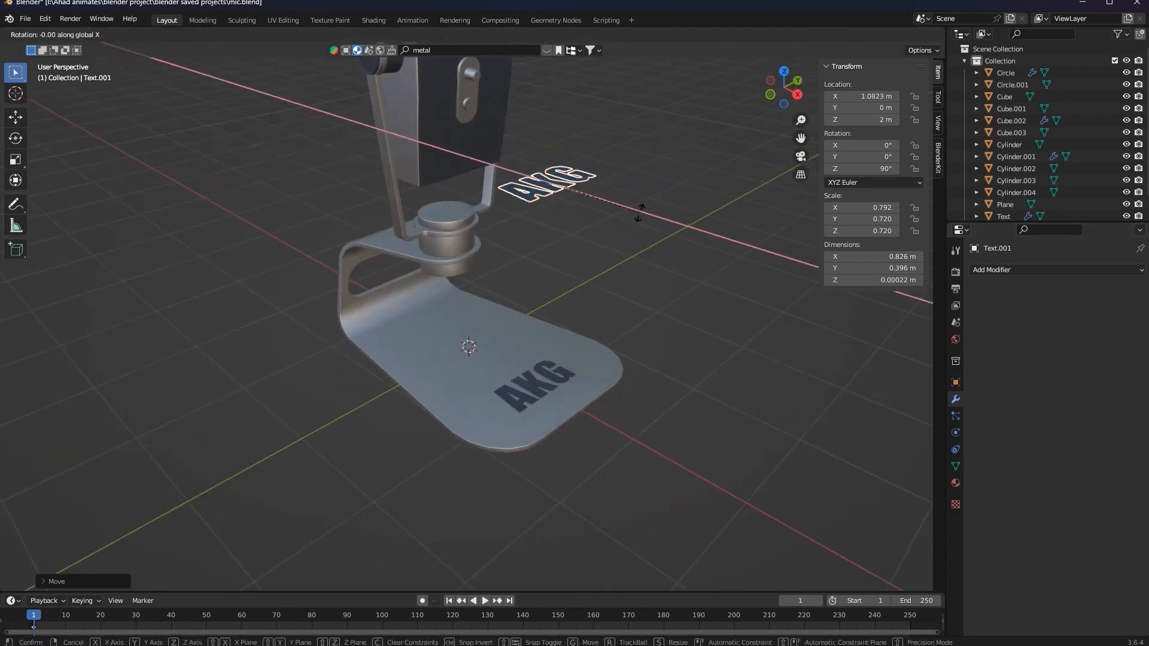
pyautogui.press('t')
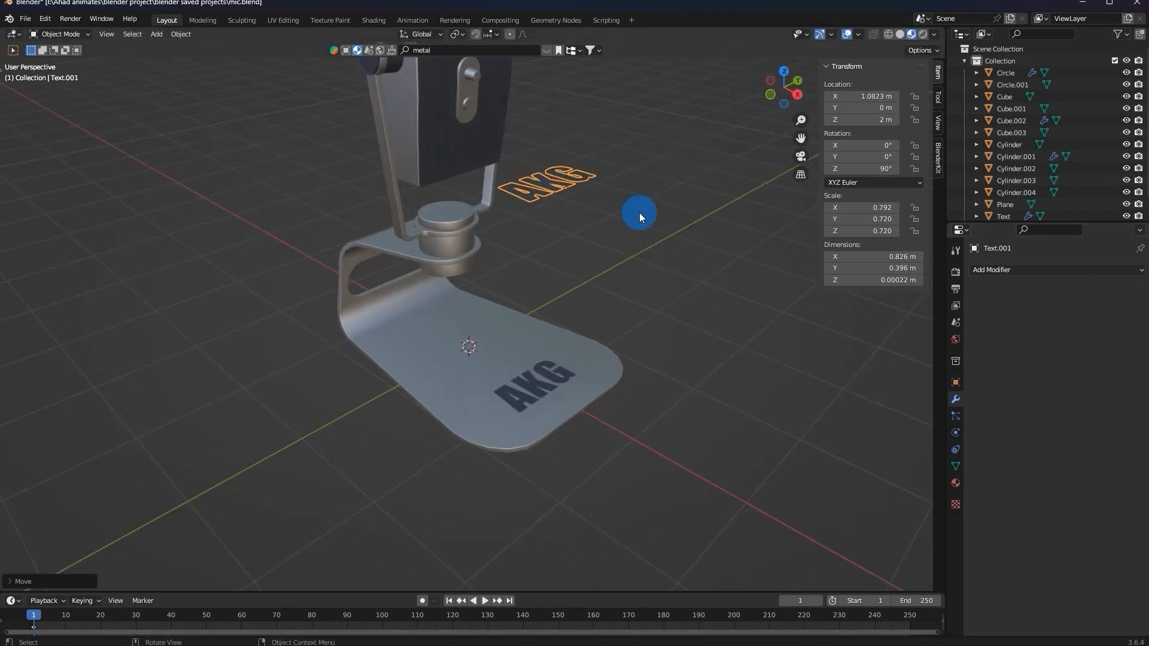
pyautogui.write('rx90')
pyautogui.click(639, 213)
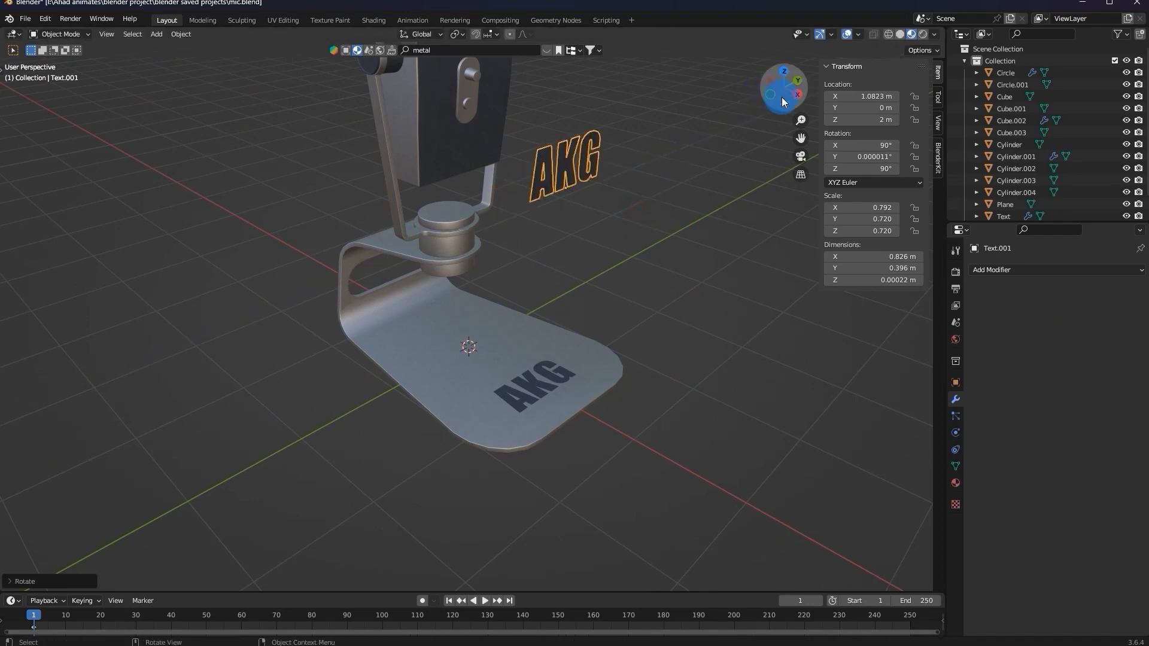
# Move the logo copy to Y 0.1 m and Z 3 m on the microphone body and scale it down.
pyautogui.click(797, 94)
pyautogui.keyDown('shift'); pyautogui.moveTo(612, 213); pyautogui.dragTo(589, 378, button='middle'); pyautogui.keyUp('shift')
pyautogui.scroll(3, 574, 365)
pyautogui.press('g')
pyautogui.keyDown('ctrl'); pyautogui.click(552, 174); pyautogui.keyUp('ctrl')
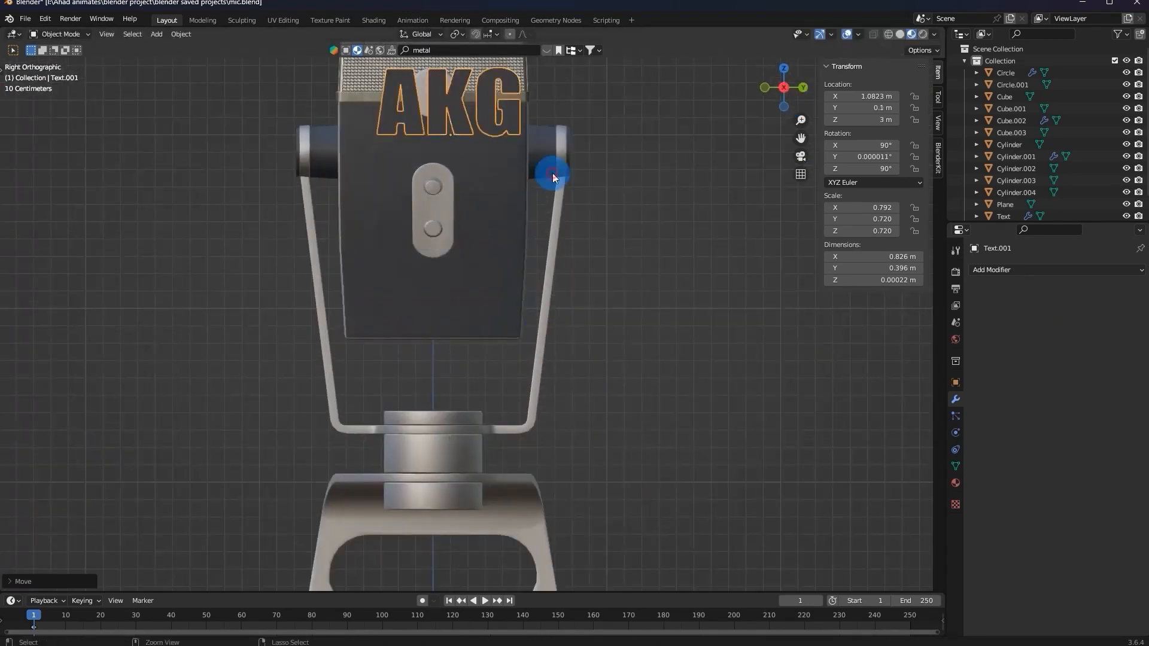
pyautogui.press('s')
pyautogui.click(487, 167)
# Centre the logo copy on the round badge at Y 0 m, Z 3.19 m, and scale it by 0.8.
pyautogui.keyDown('shift'); pyautogui.moveTo(487, 167); pyautogui.dragTo(499, 398, button='middle'); pyautogui.keyUp('shift')
pyautogui.scroll(5, 499, 395)
pyautogui.press('g')
pyautogui.keyDown('ctrl'); pyautogui.click(460, 291); pyautogui.keyUp('ctrl')
pyautogui.press('s')
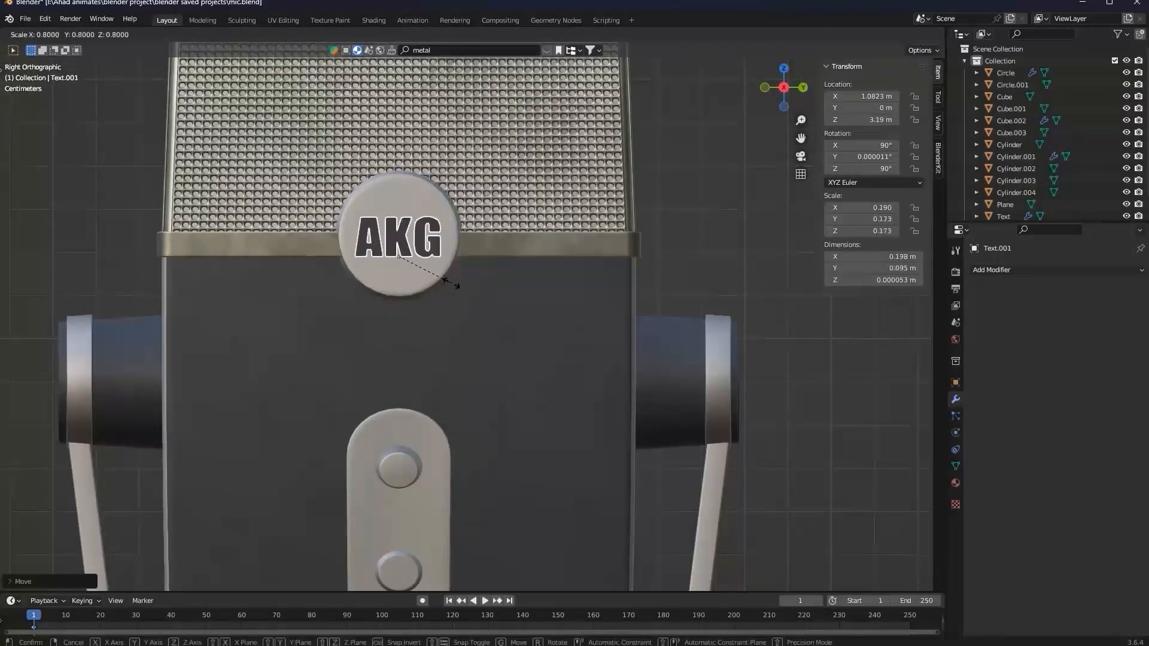
pyautogui.click(456, 286)
# Move the logo copy along X to about 0.027 m, just in front of the round badge.
pyautogui.moveTo(456, 287); pyautogui.dragTo(549, 319, button='middle')
pyautogui.press('g')
pyautogui.press('x')
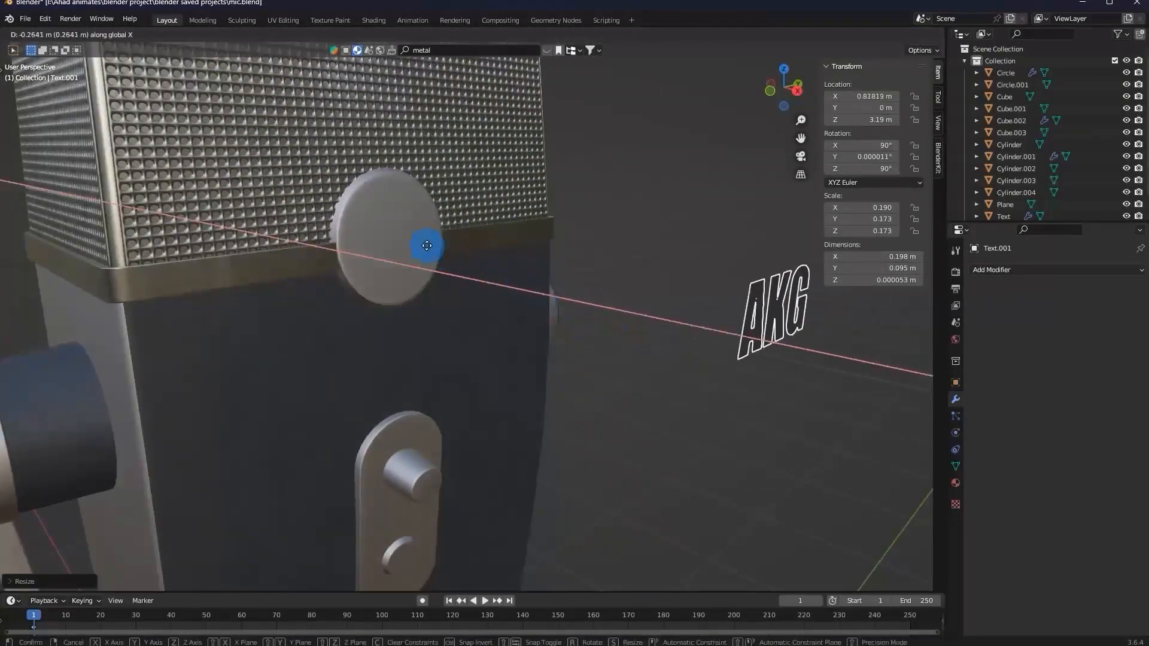
pyautogui.click(306, 235)
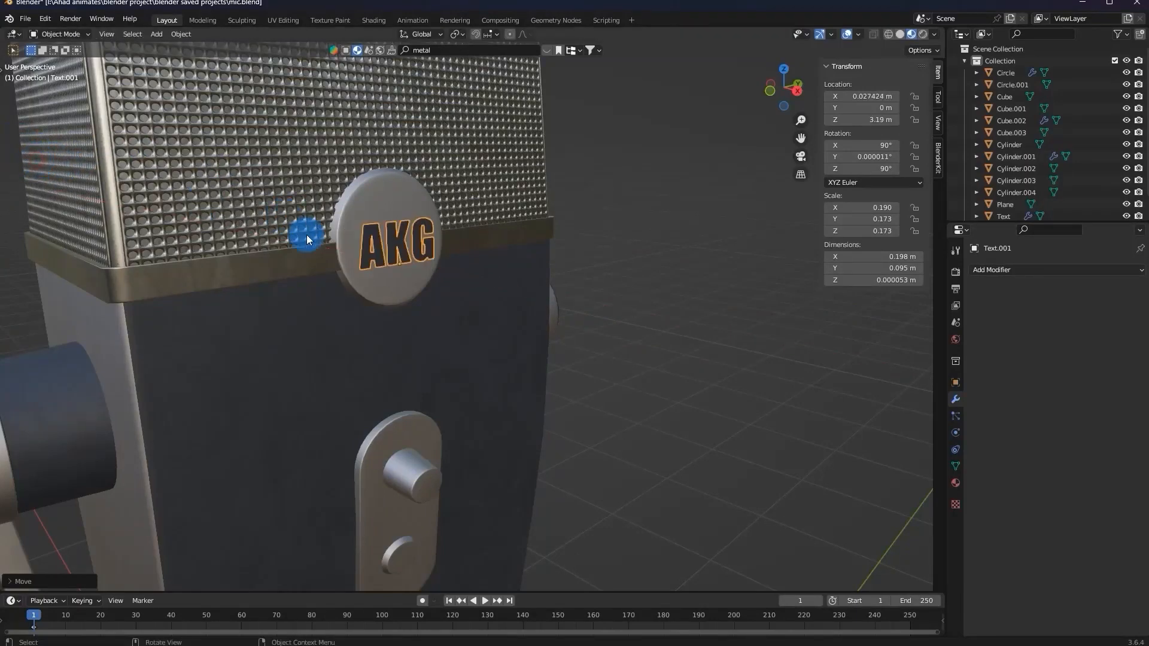
# Frame the badge logo and open its mesh in Edit Mode.
pyautogui.press('KP_Decimal')
pyautogui.press('KP_1')
pyautogui.click(901, 34)
pyautogui.click(911, 34)
pyautogui.press('Tab')
# Try extruding the badge logo's mesh to give it thickness.
pyautogui.moveTo(667, 208); pyautogui.dragTo(631, 222, button='middle')
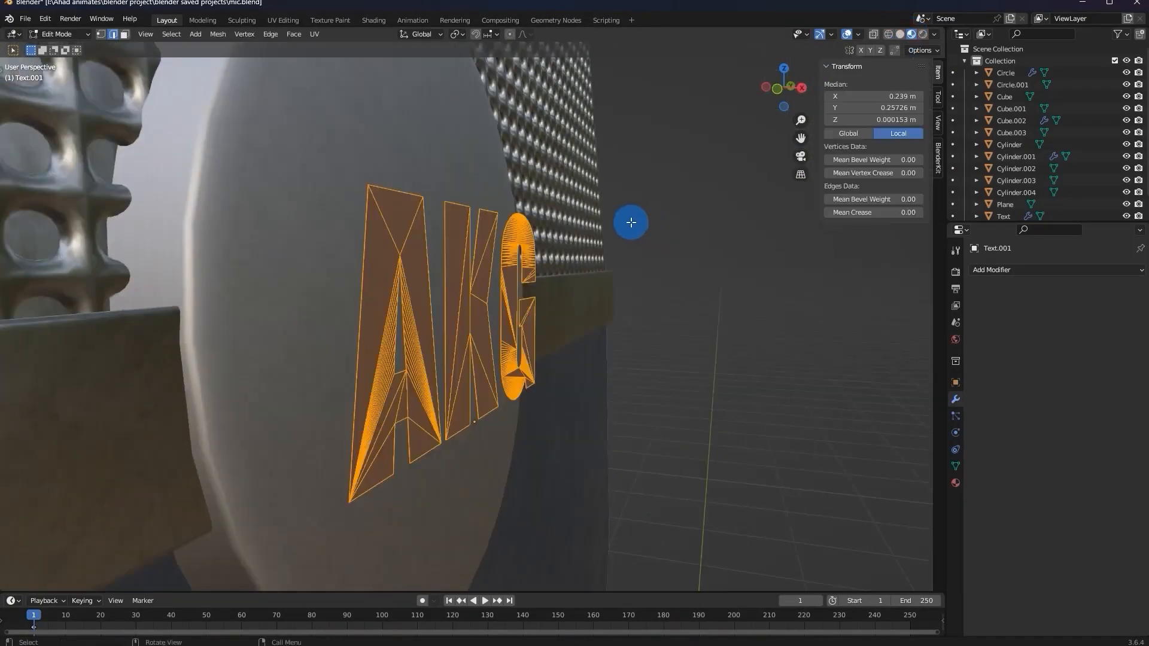
pyautogui.press('e')
pyautogui.rightClick(630, 222)
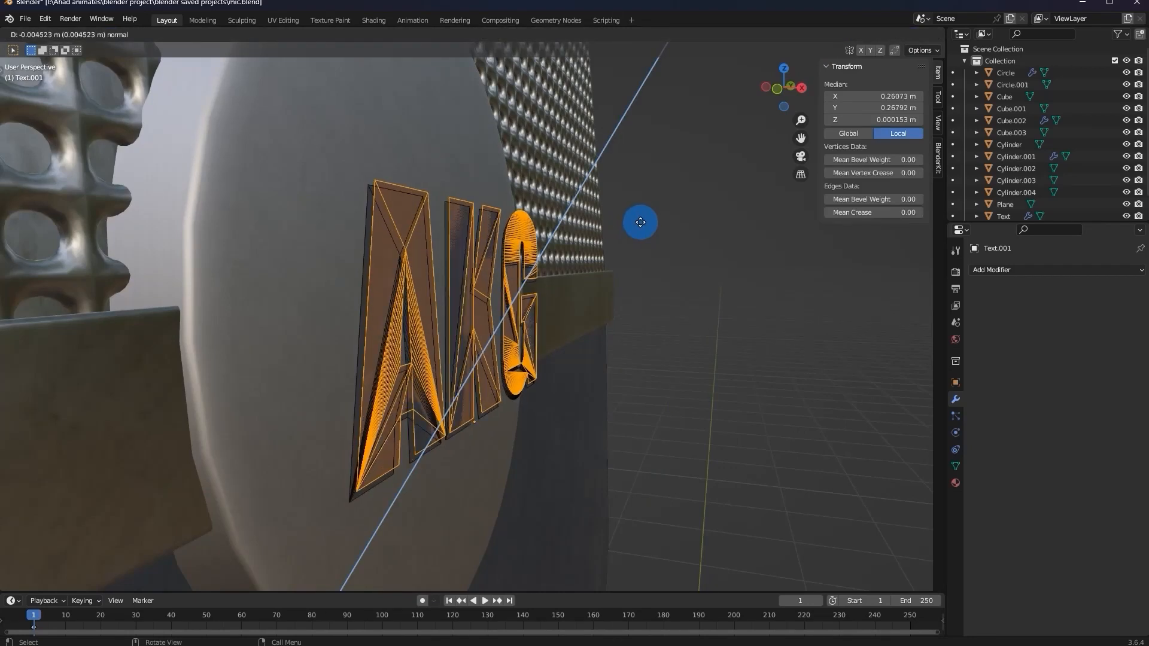
# Try tilting the badge logo's mesh in the front view and shifting it along X.
pyautogui.click(777, 90)
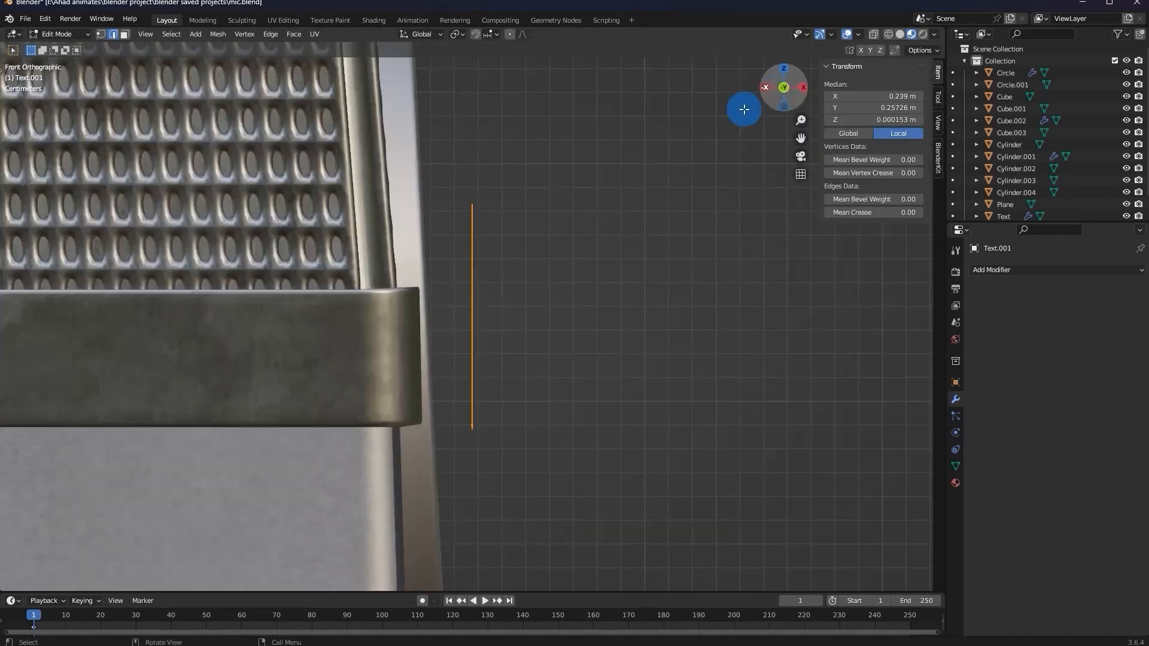
pyautogui.press('r')
pyautogui.click(674, 145)
pyautogui.press('e')
pyautogui.rightClick(675, 147)
pyautogui.press('r')
pyautogui.click(678, 147)
pyautogui.press('g')
pyautogui.press('x')
pyautogui.rightClick(620, 160)
pyautogui.moveTo(619, 160); pyautogui.dragTo(567, 172, button='middle')
pyautogui.hotkey('ctrl', 'z')
pyautogui.hotkey('ctrl', 'z')
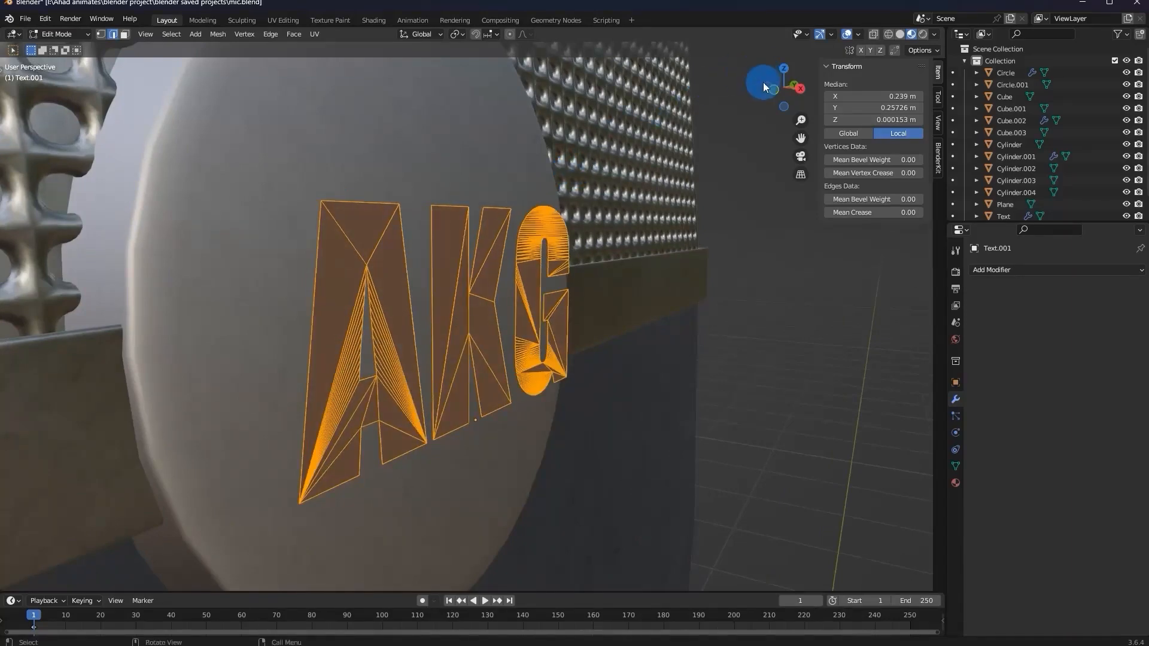
# Tilt the badge logo's mesh to follow the badge's slanted face and move it along X against the badge.
pyautogui.moveTo(765, 76); pyautogui.dragTo(796, 98)
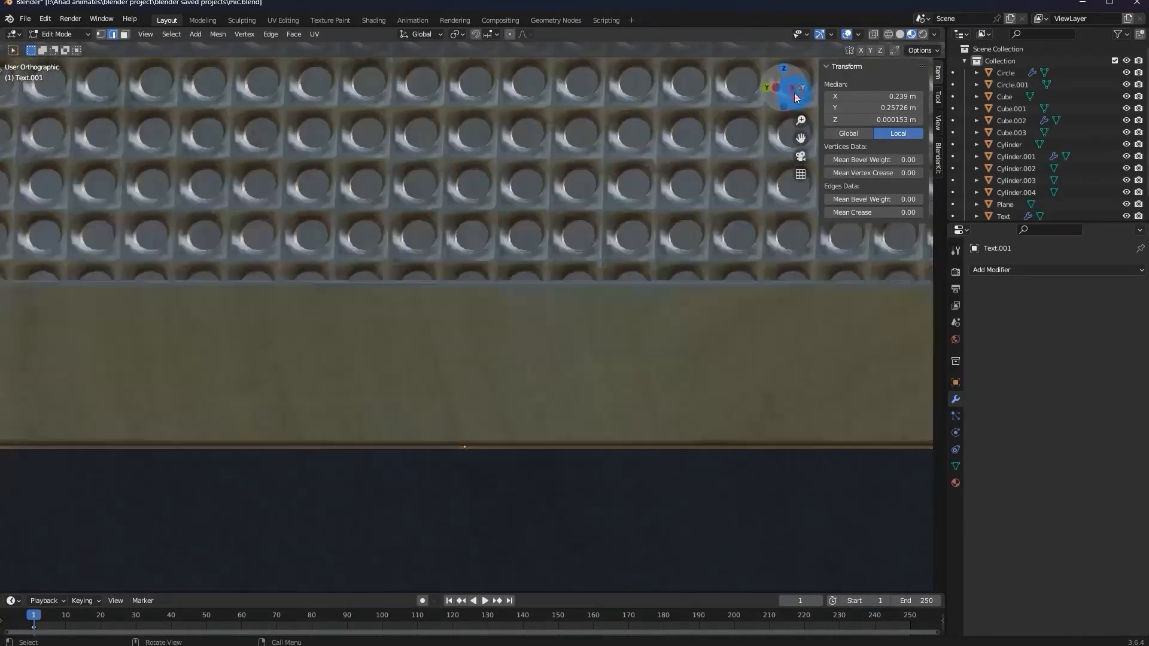
pyautogui.press('r')
pyautogui.click(609, 158)
pyautogui.press('g')
pyautogui.press('y')
pyautogui.press('x')
pyautogui.click(530, 155)
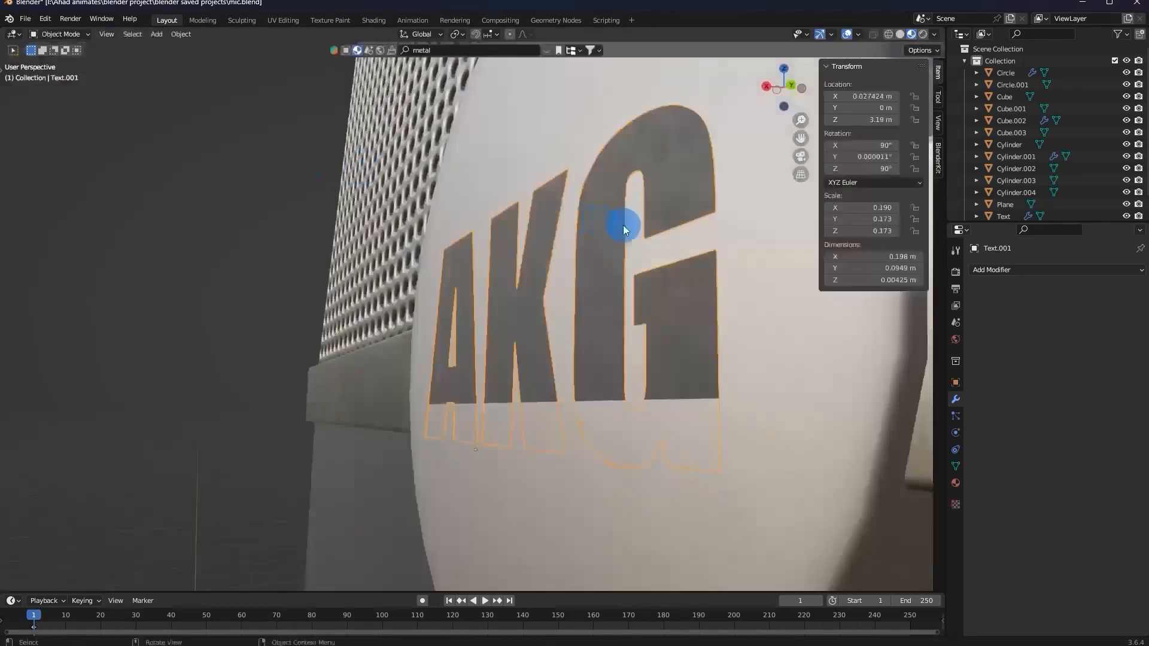
# Add a Shrinkwrap modifier to the badge logo, targeting the round badge Cylinder.004 with a 0.001 m offset.
pyautogui.click(705, 315)
pyautogui.click(706, 315)
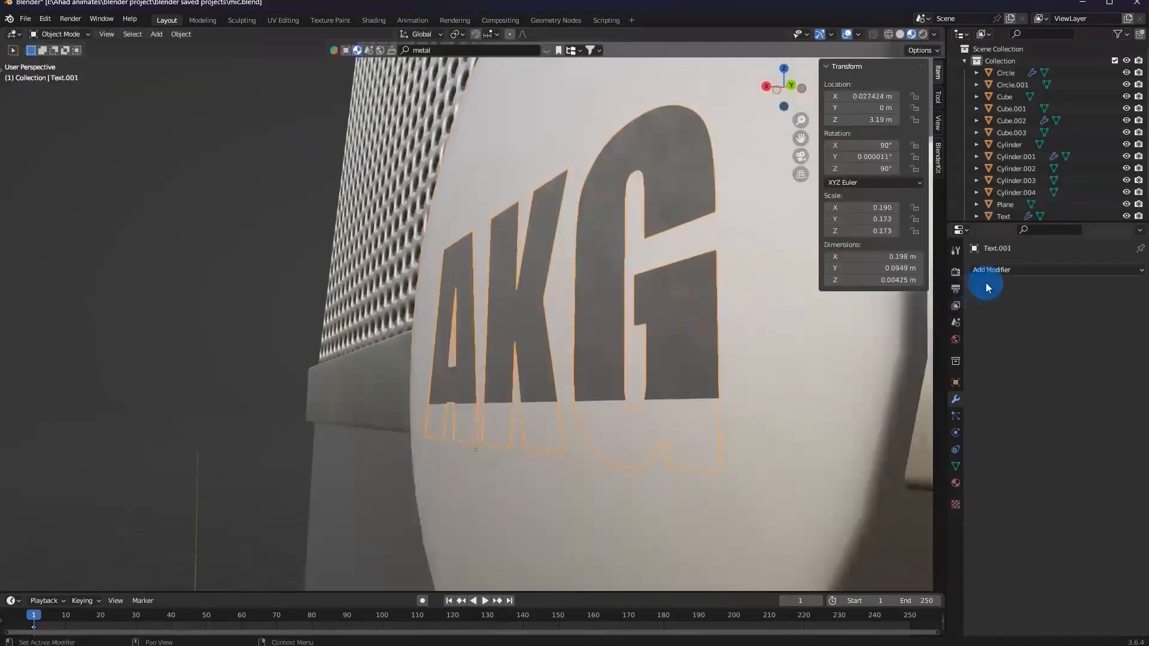
pyautogui.click(997, 270)
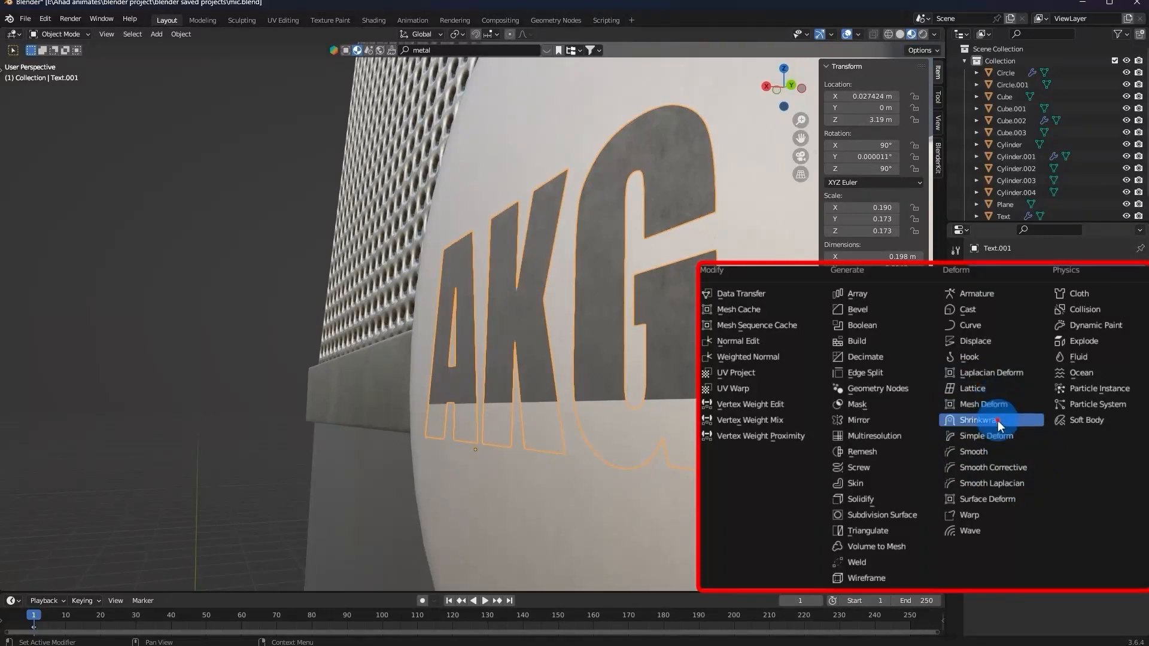
pyautogui.click(997, 419)
pyautogui.click(762, 475)
pyautogui.moveTo(762, 475); pyautogui.dragTo(962, 359, button='middle')
pyautogui.click(1086, 298)
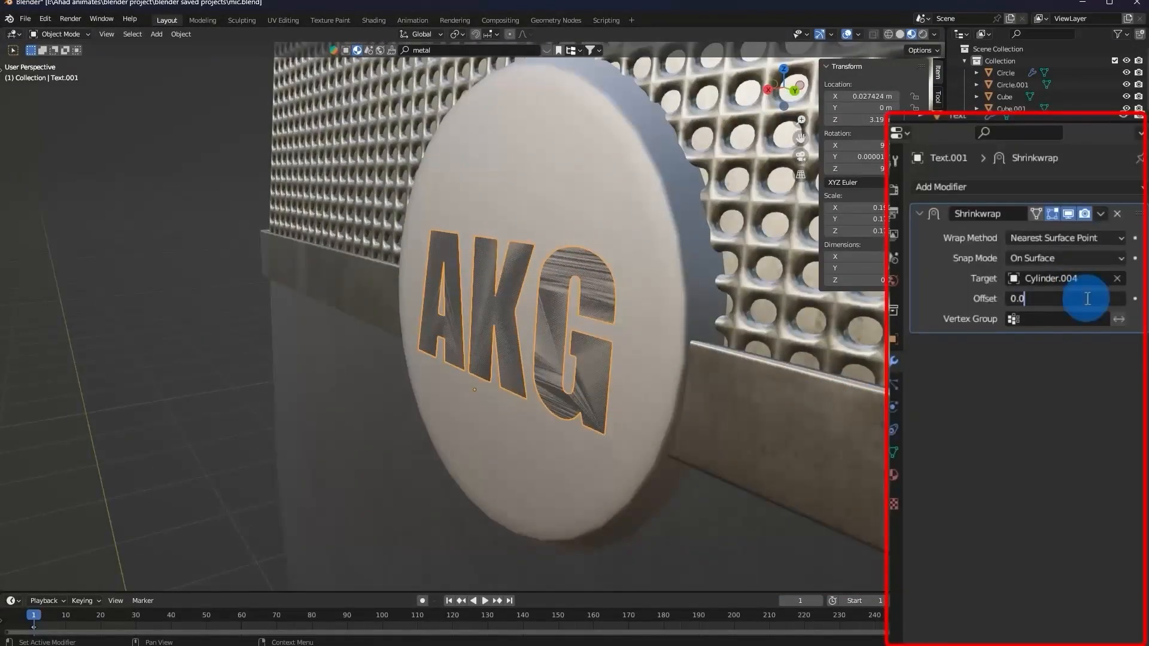
pyautogui.press('Return')
# Rotate the badge logo's mesh in Edit Mode about the X axis to align it with the badge face.
pyautogui.scroll(-2, 495, 246)
pyautogui.moveTo(494, 246); pyautogui.dragTo(530, 261, button='middle')
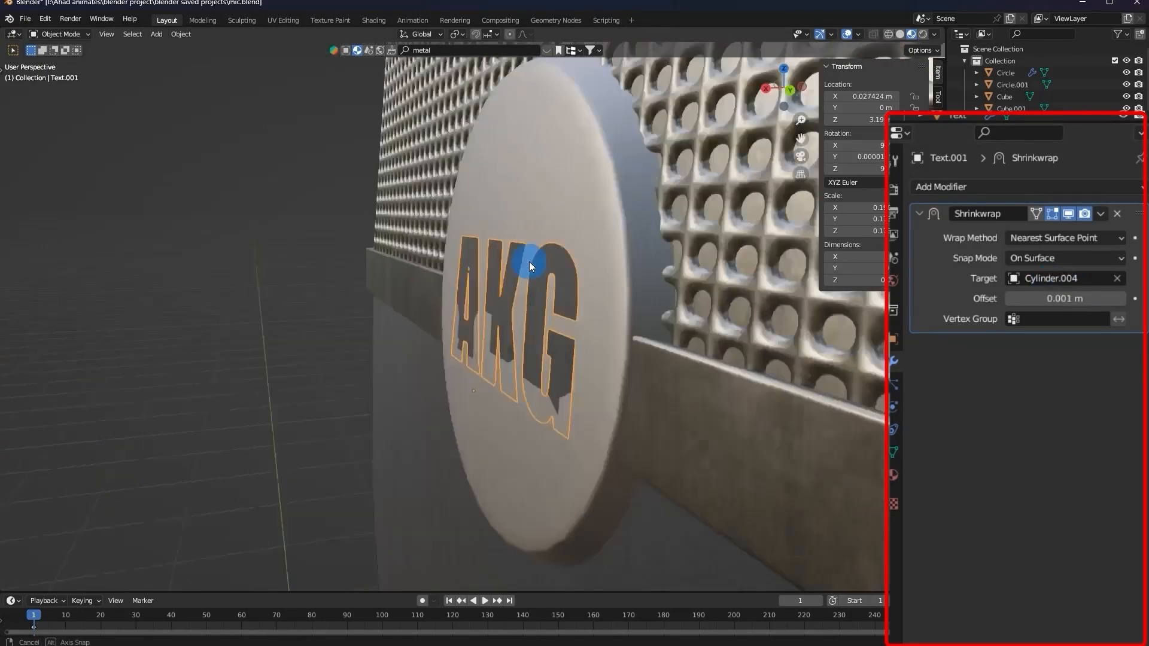
pyautogui.scroll(3, 568, 259)
pyautogui.press('Tab')
pyautogui.press('r')
pyautogui.press('x')
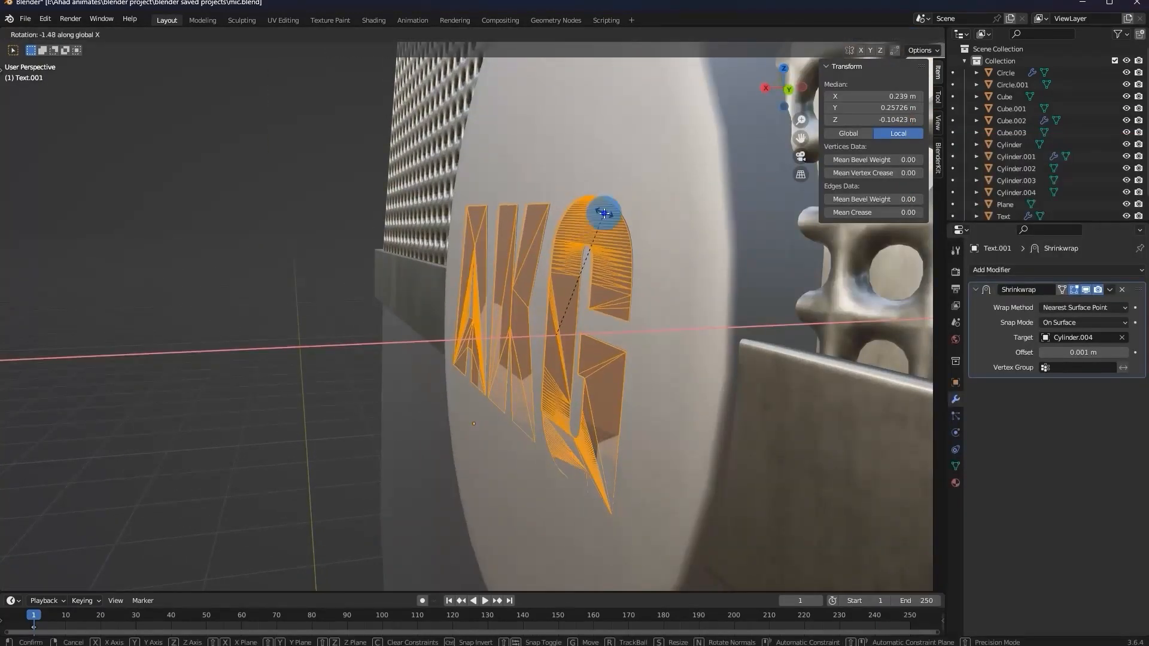
# Rotate the selected AKG lettering mesh on the round badge about the Y axis and finish editing the mesh.
pyautogui.press('y')
pyautogui.rightClick(606, 214)
pyautogui.press('r')
pyautogui.press('y')
pyautogui.click(608, 213)
pyautogui.press('Tab')
# Save the microphone project file.
pyautogui.scroll(-4, 608, 213)
pyautogui.moveTo(607, 213); pyautogui.dragTo(688, 293, button='middle')
pyautogui.scroll(-9, 641, 258)
pyautogui.moveTo(640, 257); pyautogui.dragTo(706, 247, button='middle')
pyautogui.scroll(2, 675, 234)
pyautogui.scroll(-1, 578, 259)
pyautogui.scroll(-3, 577, 259)
pyautogui.hotkey('ctrl', 's')
# Move the lower round button on the front plate down along Z by about 0.06 m.
pyautogui.scroll(3, 490, 236)
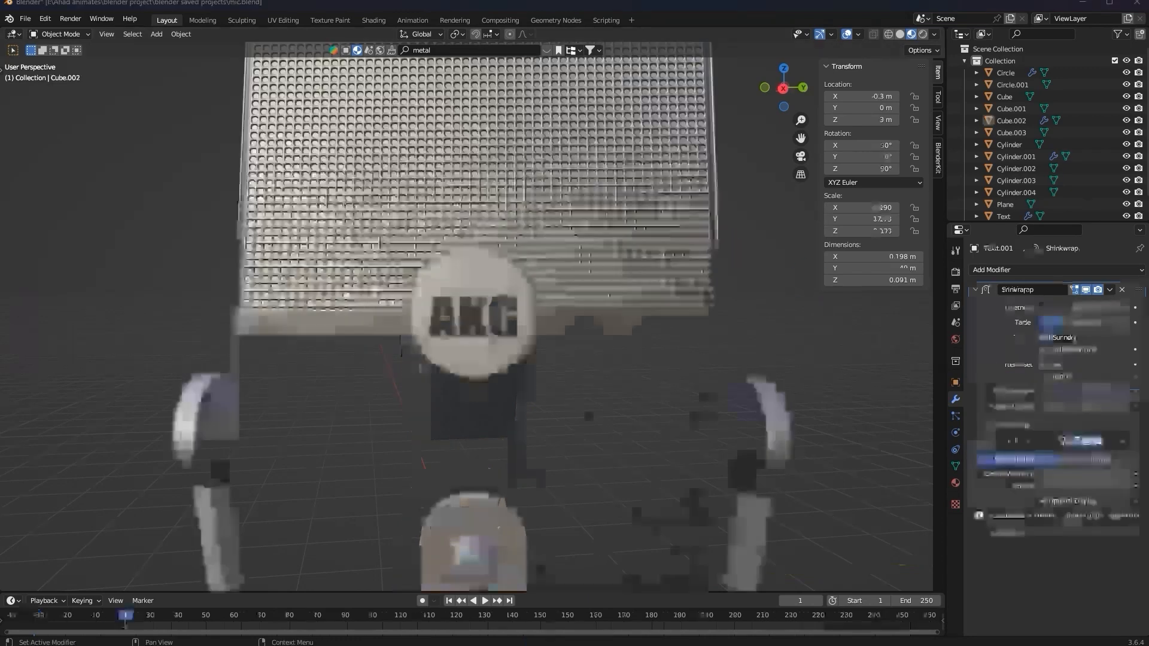
pyautogui.scroll(-5, 666, 408)
pyautogui.moveTo(624, 394)
pyautogui.mouseDown(button='middle')
pyautogui.moveTo(639, 383)
pyautogui.moveTo(608, 384)
pyautogui.mouseUp(button='middle')
pyautogui.scroll(-1, 573, 392)
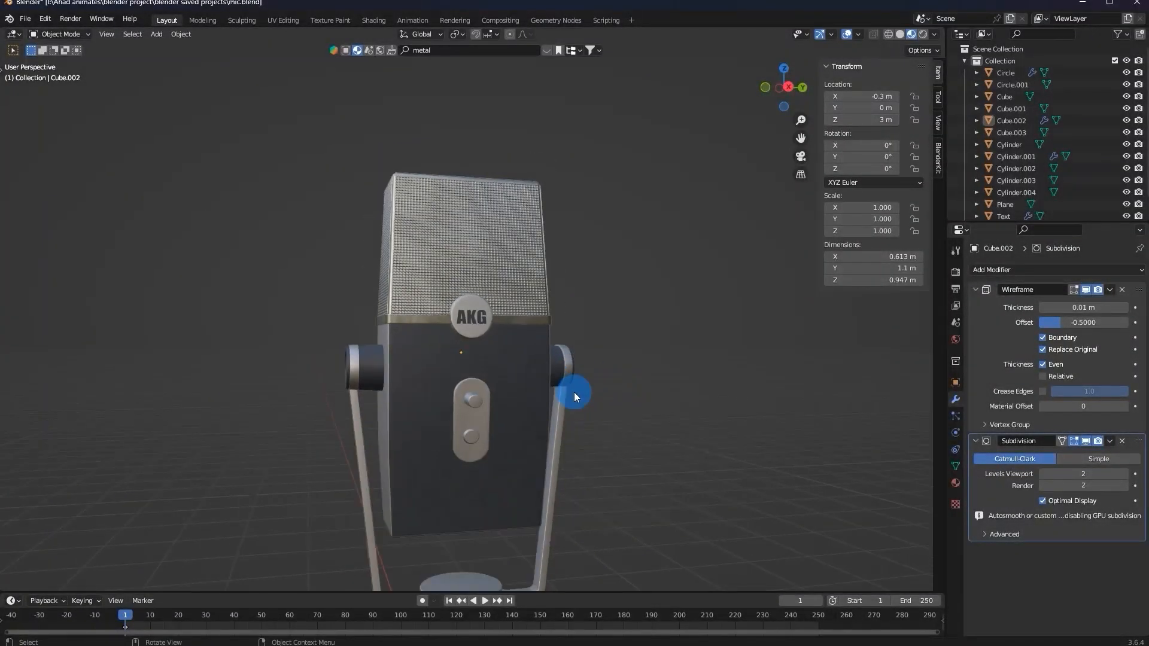
pyautogui.scroll(3, 555, 443)
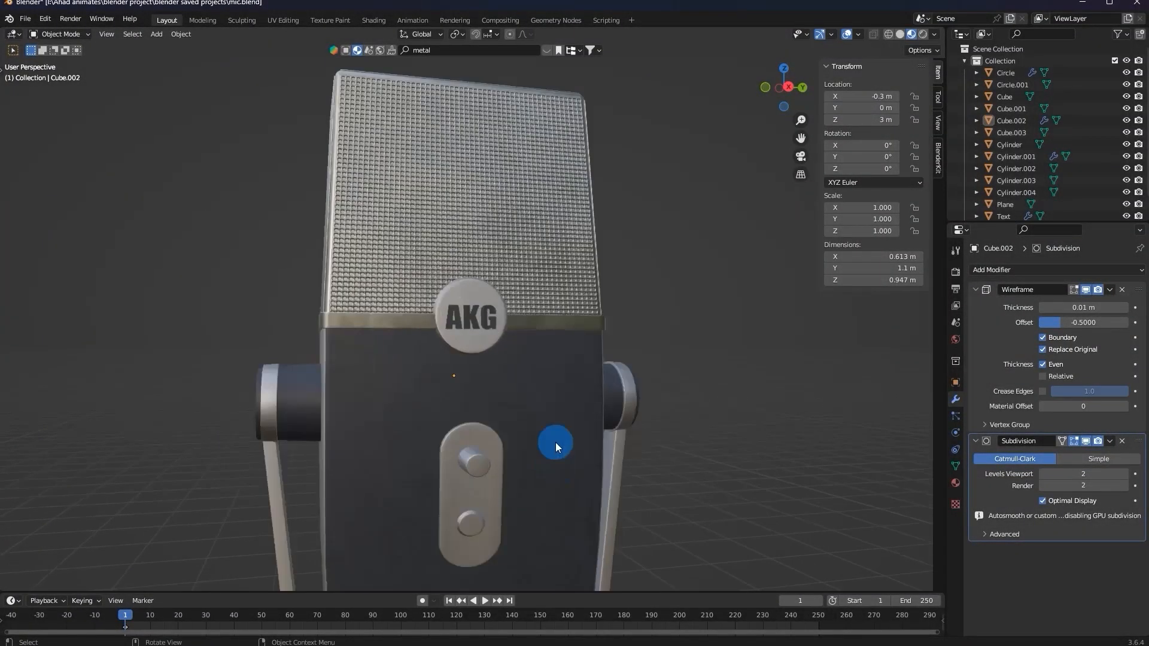
pyautogui.click(469, 524)
pyautogui.press('g')
pyautogui.press('z')
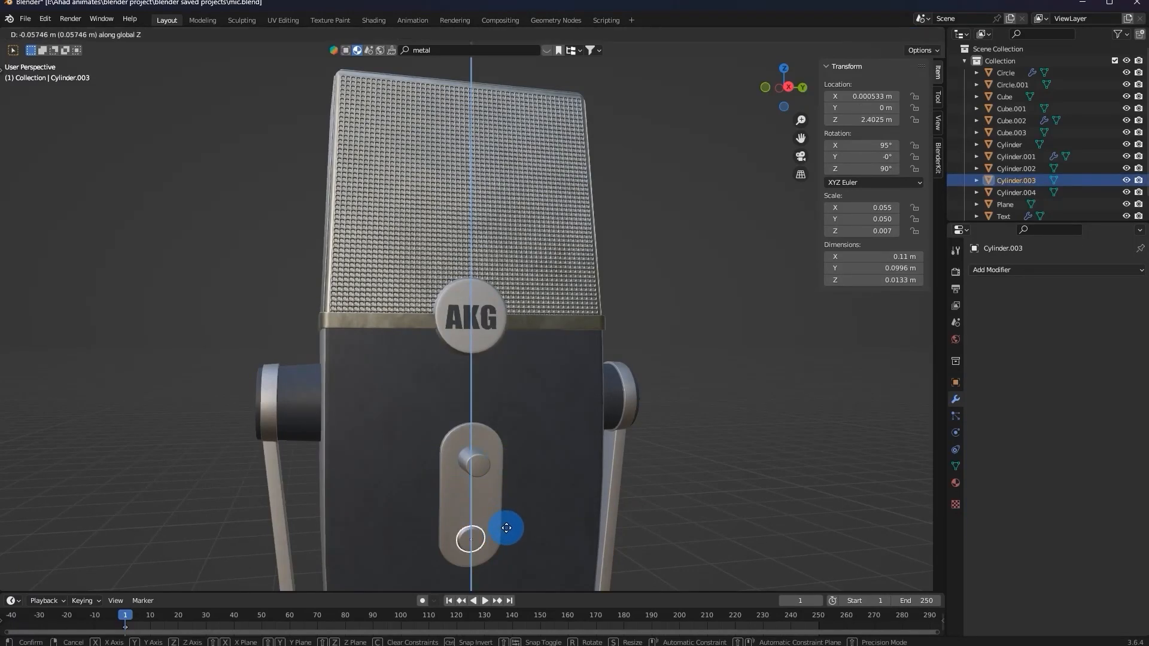
pyautogui.click(507, 527)
# Add a text object and rotate it 90° about X and 90° about Z.
pyautogui.click(476, 465)
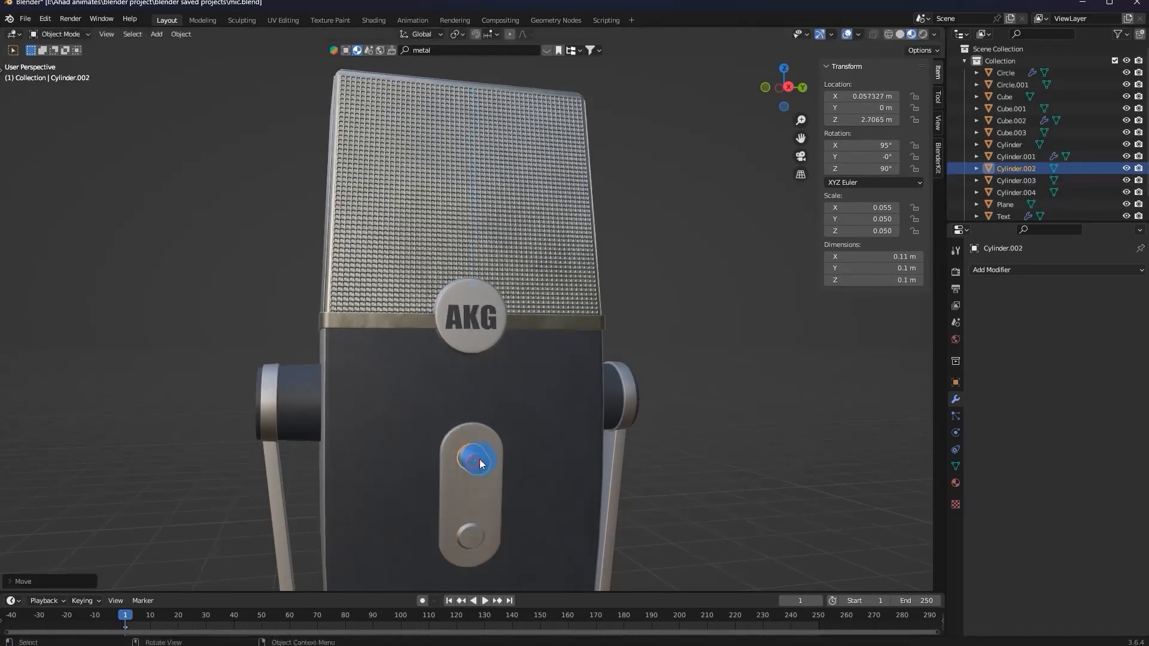
pyautogui.hotkey('shift', 'a')
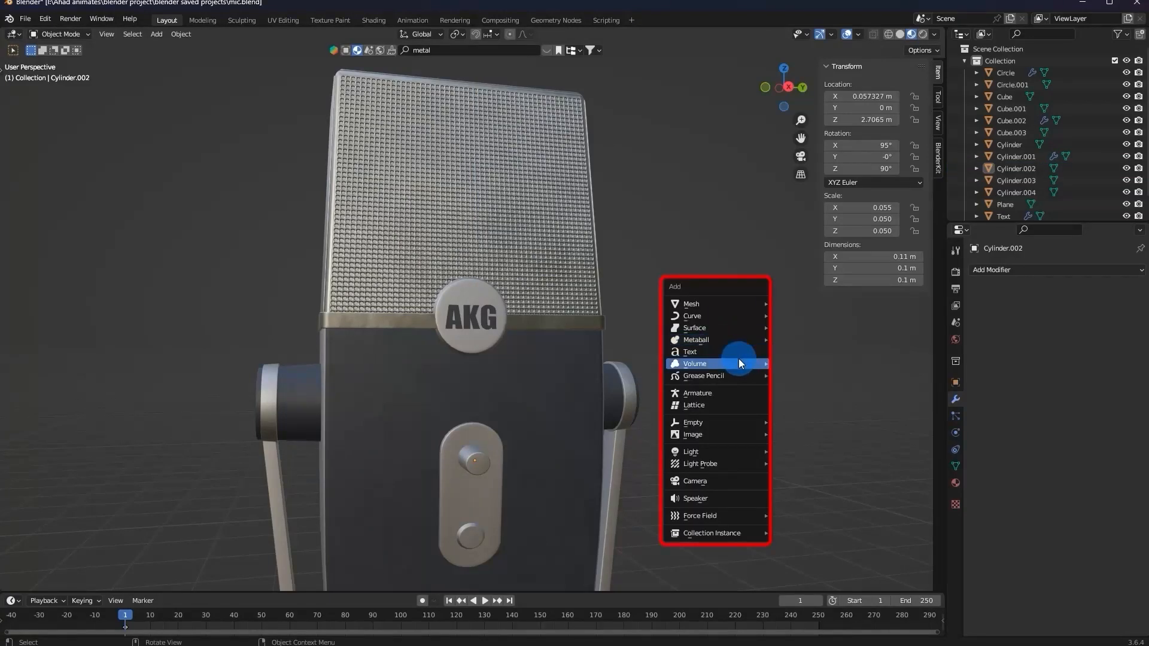
pyautogui.click(741, 358)
pyautogui.scroll(-6, 539, 386)
pyautogui.press('r')
pyautogui.press('x')
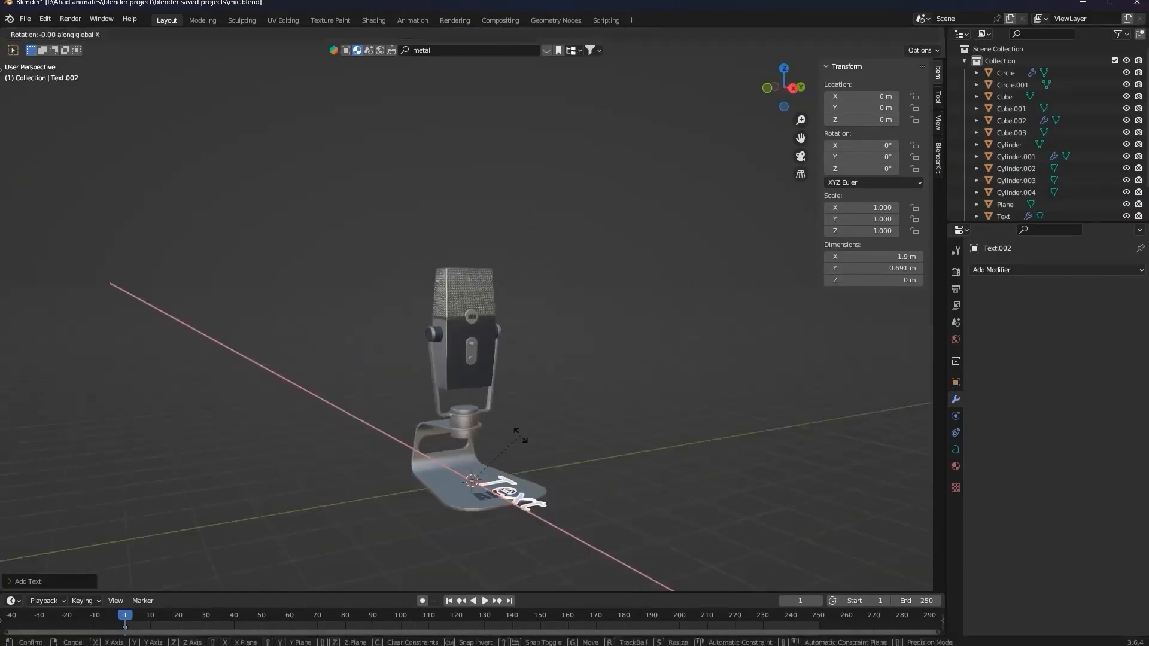
pyautogui.write('90')
pyautogui.press('Return')
pyautogui.write('rz90')
pyautogui.press('Return')
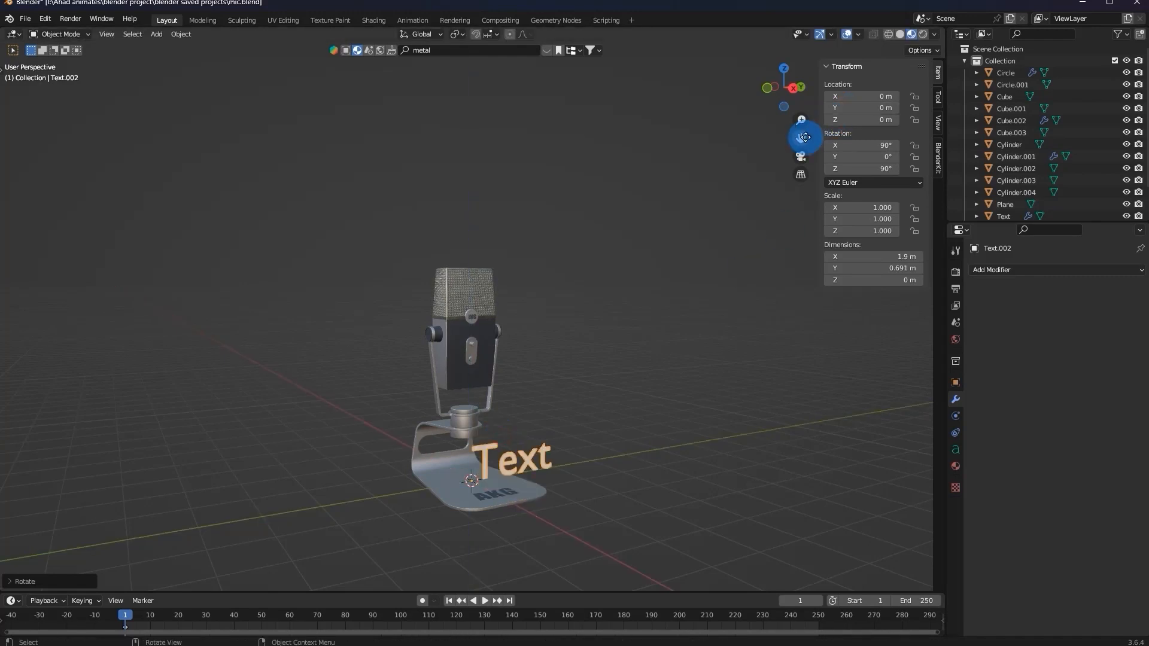
# Set the new text's horizontal alignment to Center.
pyautogui.click(793, 89)
pyautogui.click(956, 450)
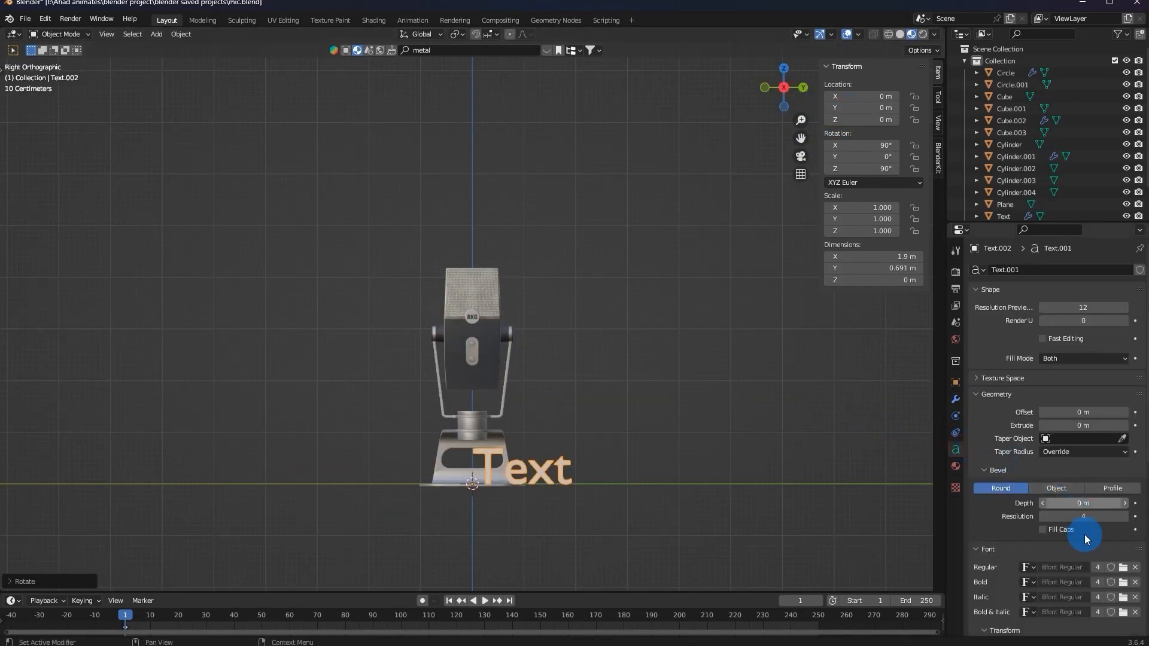
pyautogui.scroll(-5, 1053, 503)
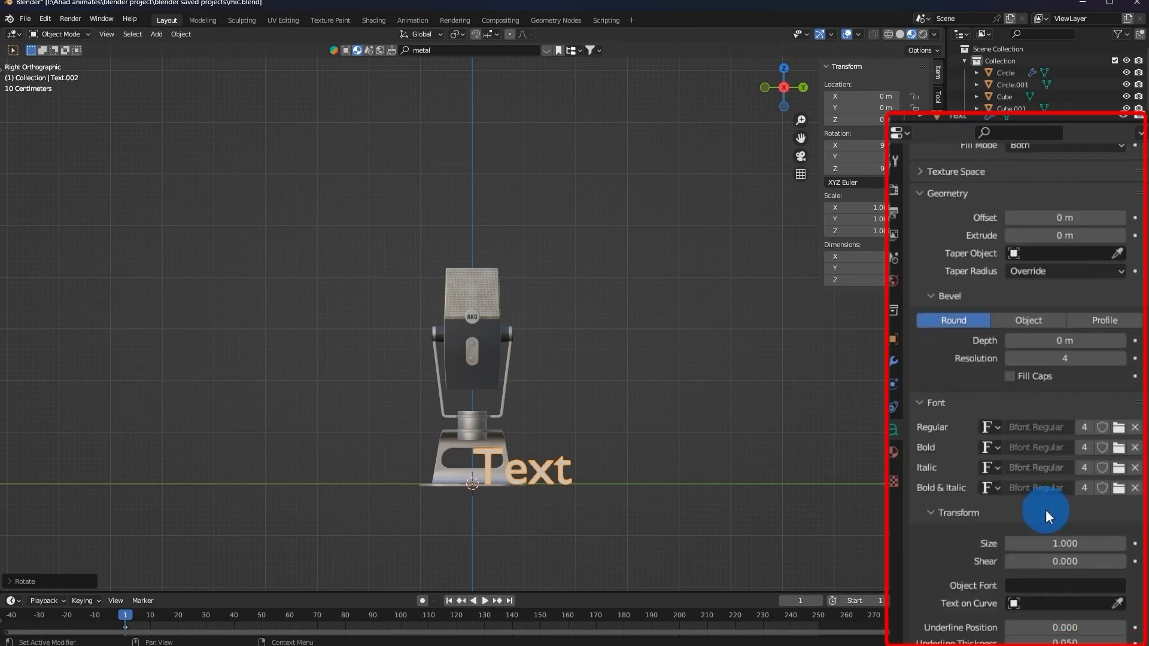
pyautogui.scroll(-8, 1048, 591)
pyautogui.click(1064, 484)
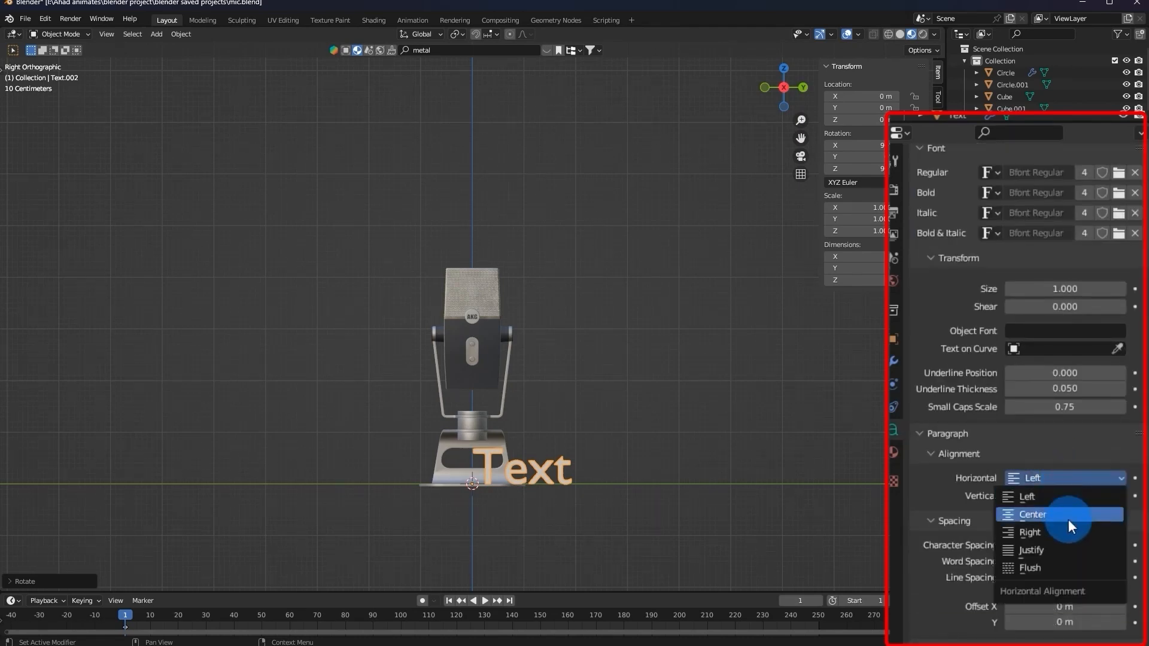
pyautogui.click(1069, 518)
# Raise the text along Z to 2.3 m and scale it to 0.3.
pyautogui.scroll(5, 545, 458)
pyautogui.rightClick(531, 276)
pyautogui.press('g')
pyautogui.press('z')
pyautogui.click(519, 191)
pyautogui.press('s')
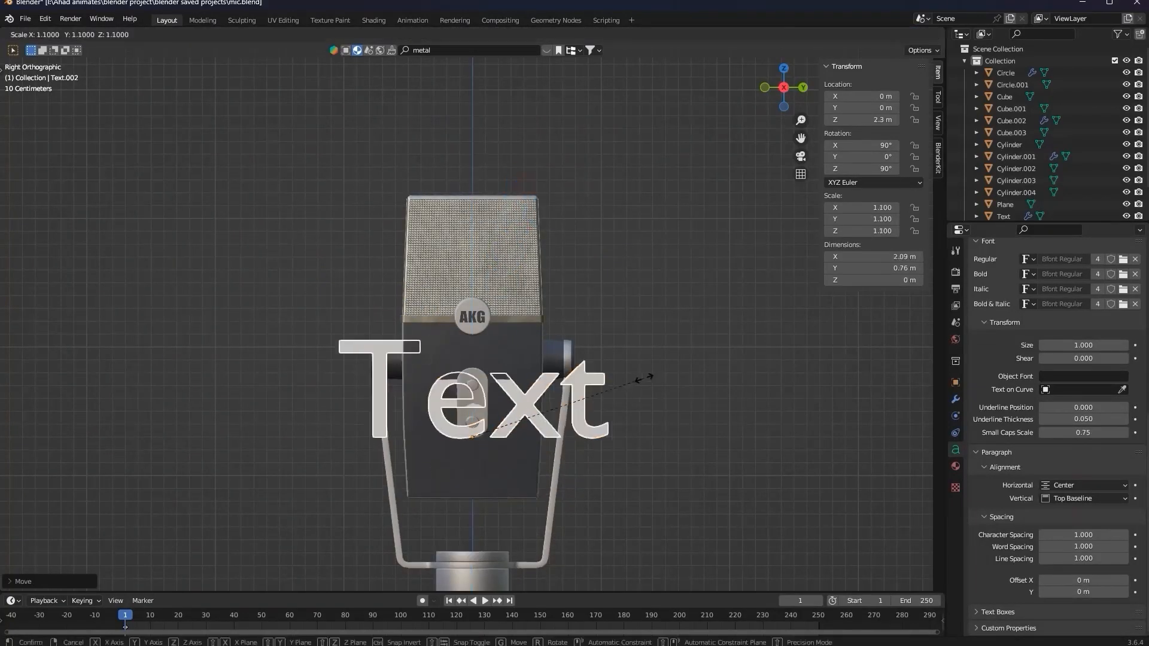
pyautogui.write('.3')
pyautogui.press('Return')
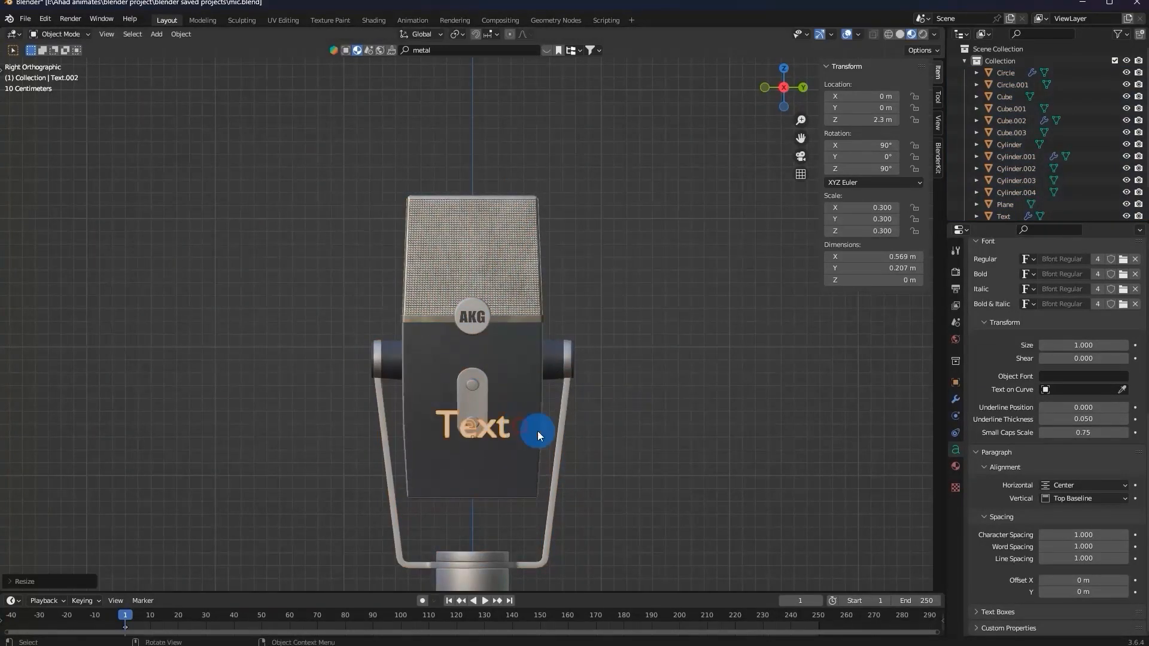
# Move the text forward along X to about 0.06 m, in front of the microphone body.
pyautogui.moveTo(519, 426); pyautogui.dragTo(625, 458, button='middle')
pyautogui.press('g')
pyautogui.press('x')
pyautogui.click(633, 456)
# Raise the text along Z to about 2.51 m, between the two buttons on the front plate.
pyautogui.click(803, 91)
pyautogui.scroll(4, 605, 502)
pyautogui.keyDown('shift'); pyautogui.moveTo(604, 502); pyautogui.dragTo(610, 410, button='middle'); pyautogui.keyUp('shift')
pyautogui.scroll(5, 610, 407)
pyautogui.press('g')
pyautogui.rightClick(522, 410)
pyautogui.press('g')
pyautogui.press('z')
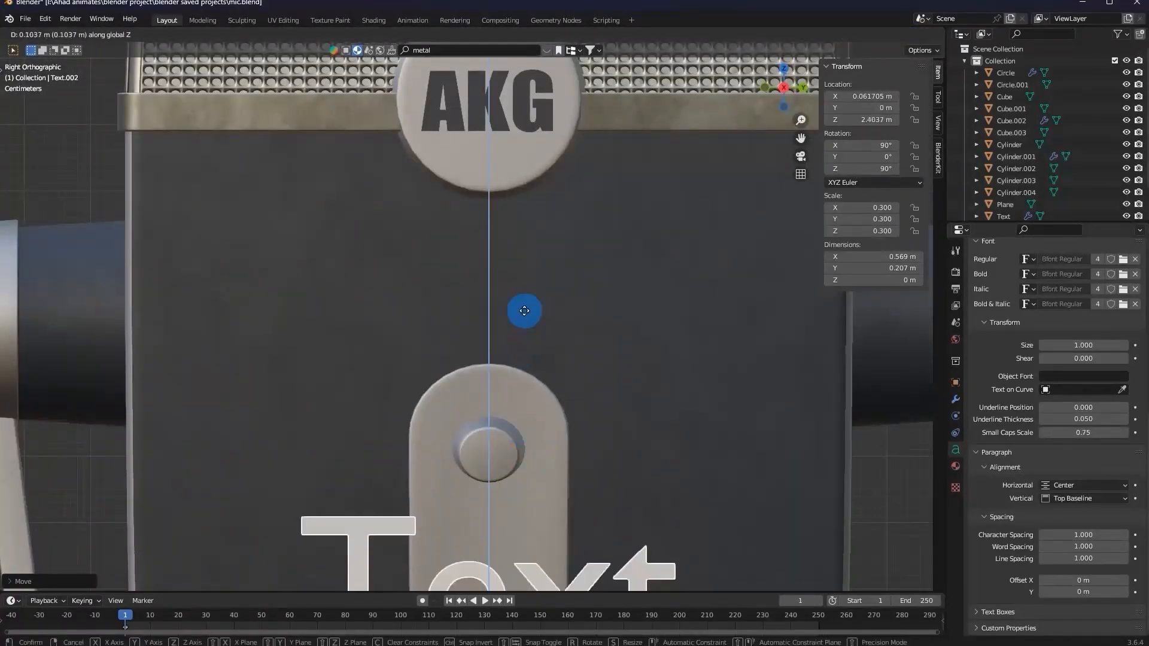
pyautogui.click(515, 293)
# Replace the placeholder text with FRONT.
pyautogui.press('KP_Decimal')
pyautogui.press('Tab')
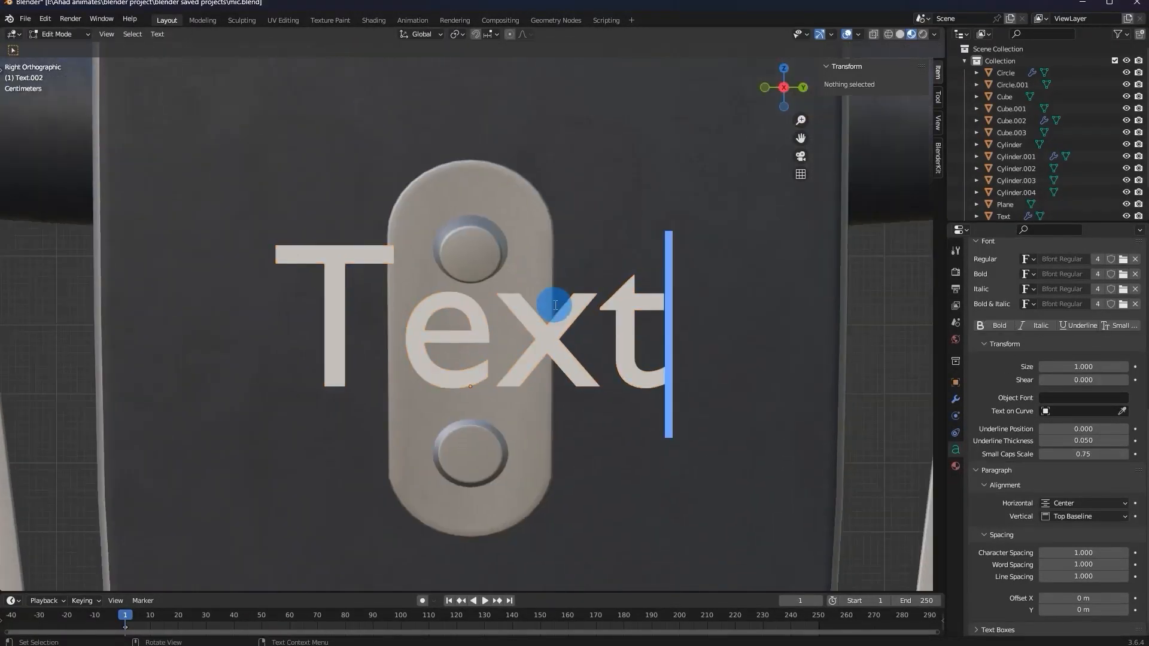
pyautogui.press('BackSpace')
pyautogui.press('BackSpace')
pyautogui.press('BackSpace')
pyautogui.press('BackSpace')
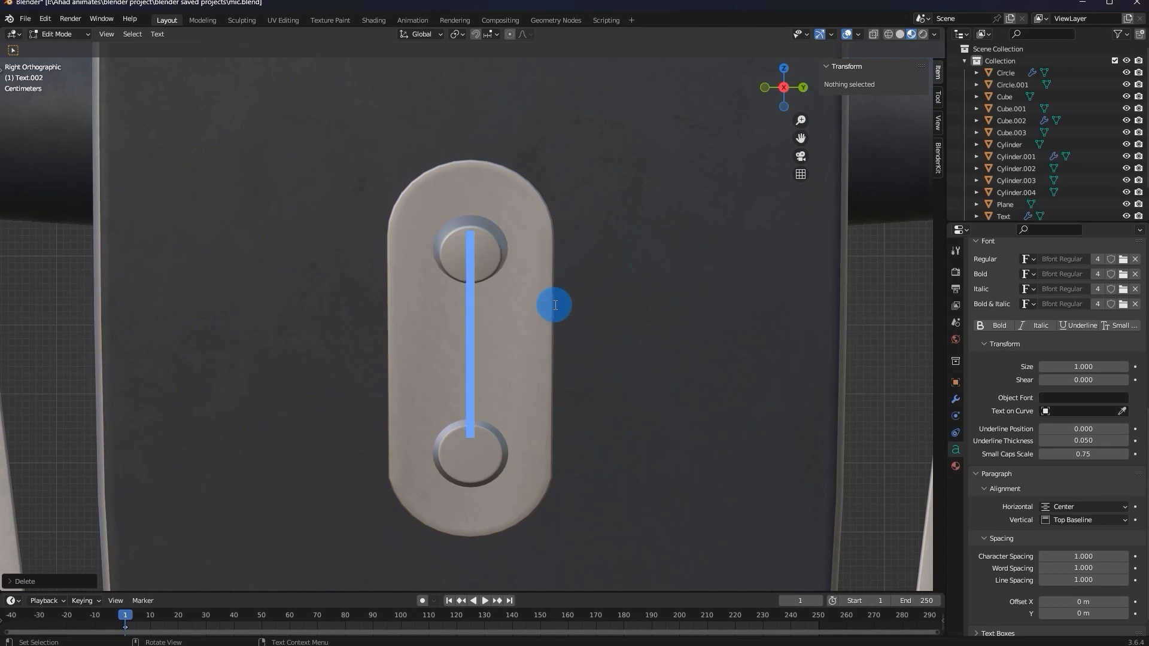
pyautogui.write('FRONY')
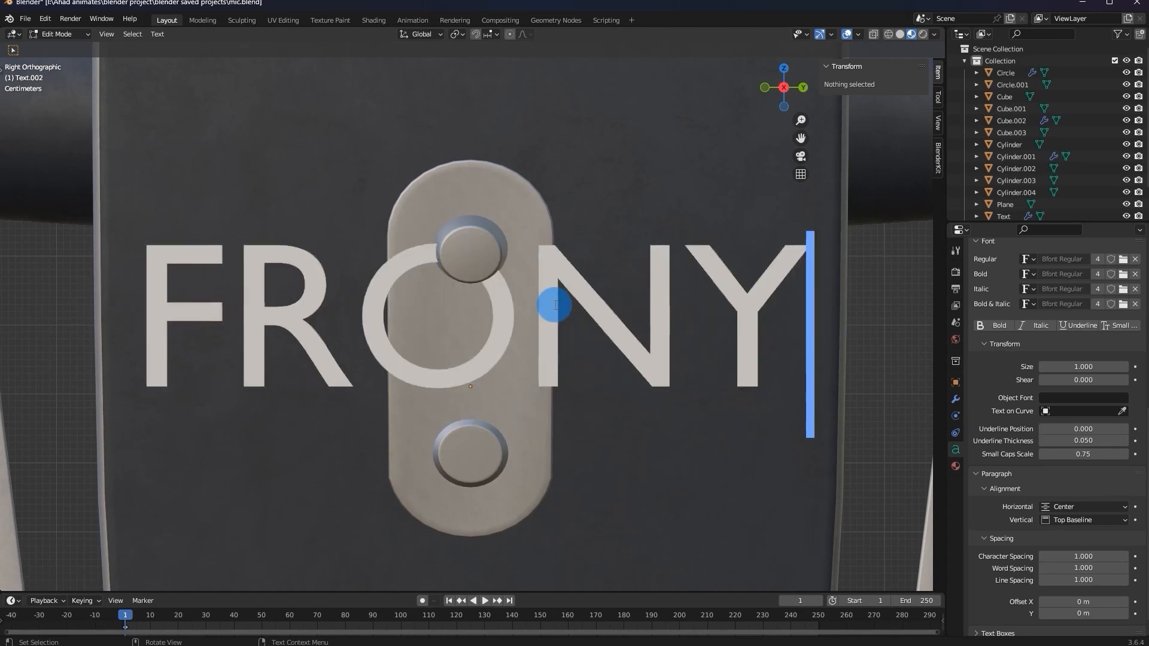
pyautogui.press('BackSpace')
pyautogui.write('T')
pyautogui.press('Tab')
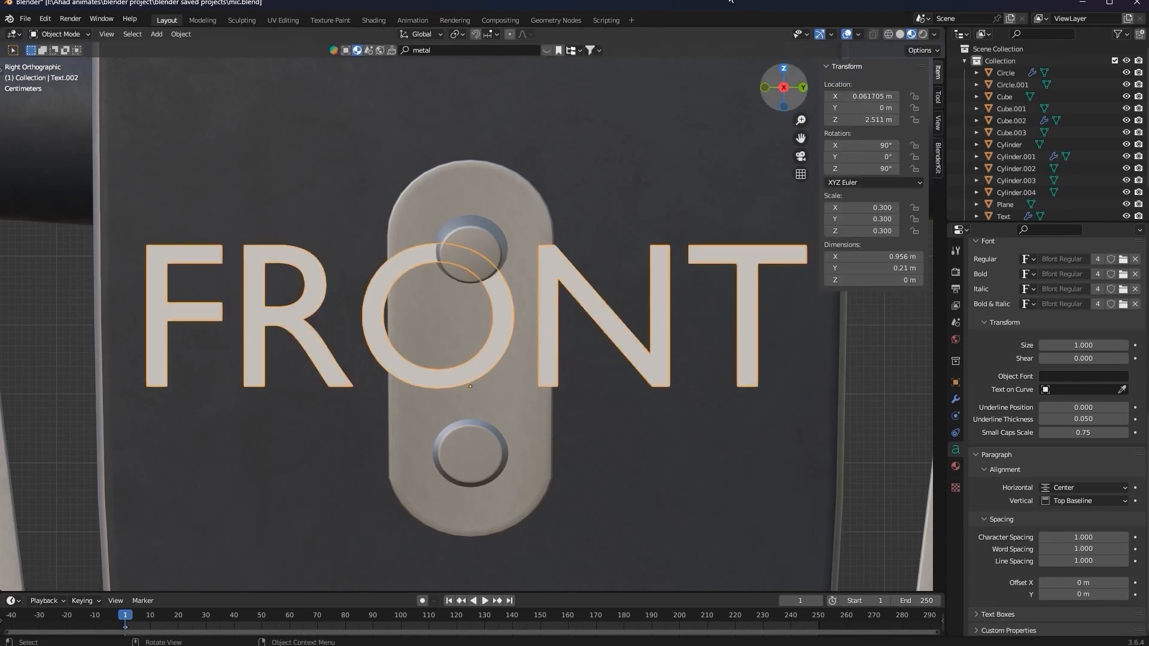
# Scale the FRONT label down to 0.03 and move it up along Z to about 2.6 m, below the upper button.
pyautogui.press('s')
pyautogui.click(499, 418)
pyautogui.scroll(5, 527, 408)
pyautogui.press('g')
pyautogui.press('z')
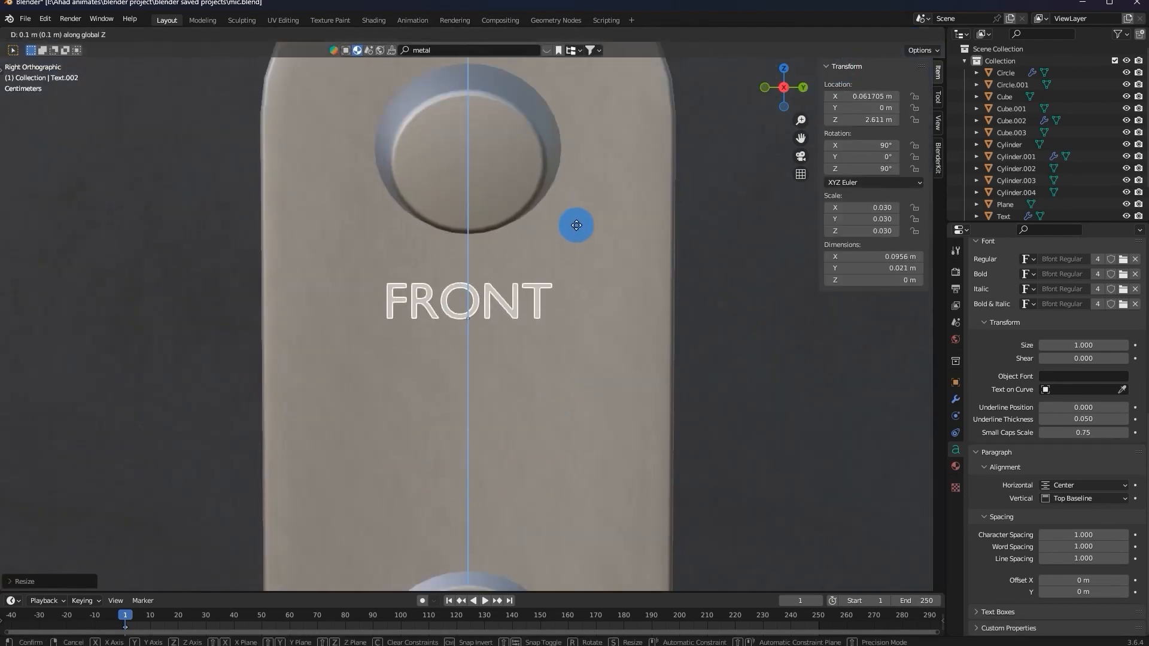
pyautogui.click(575, 245)
pyautogui.scroll(-1, 559, 303)
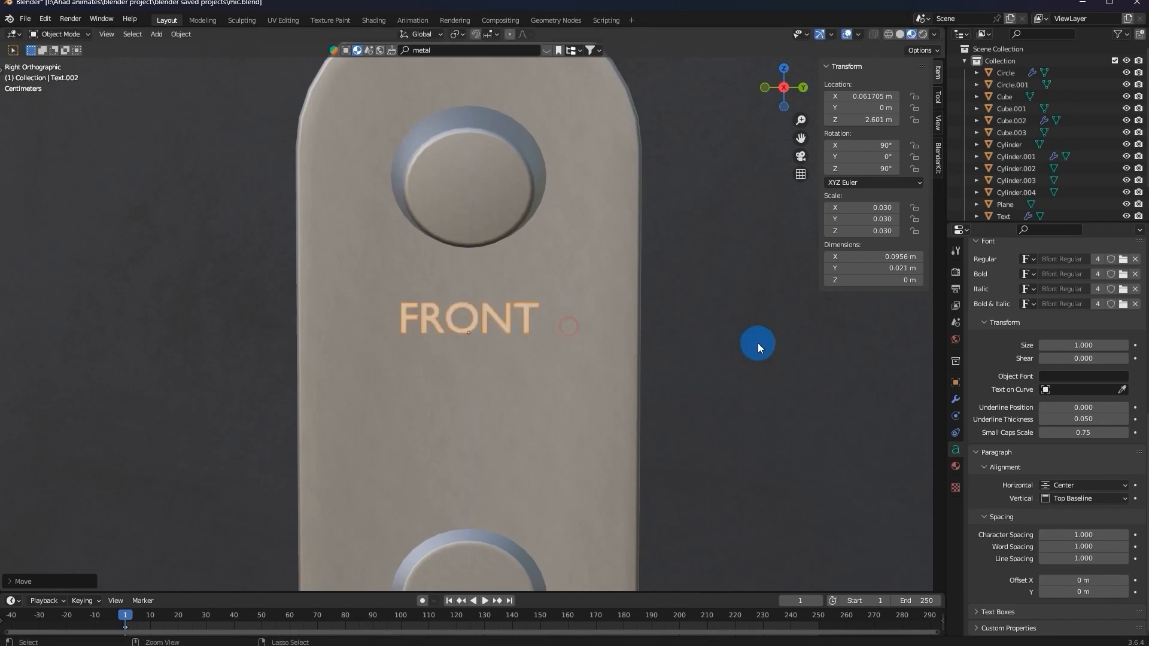
# Load Candara Regular as the regular font of the FRONT label.
pyautogui.scroll(3, 1097, 332)
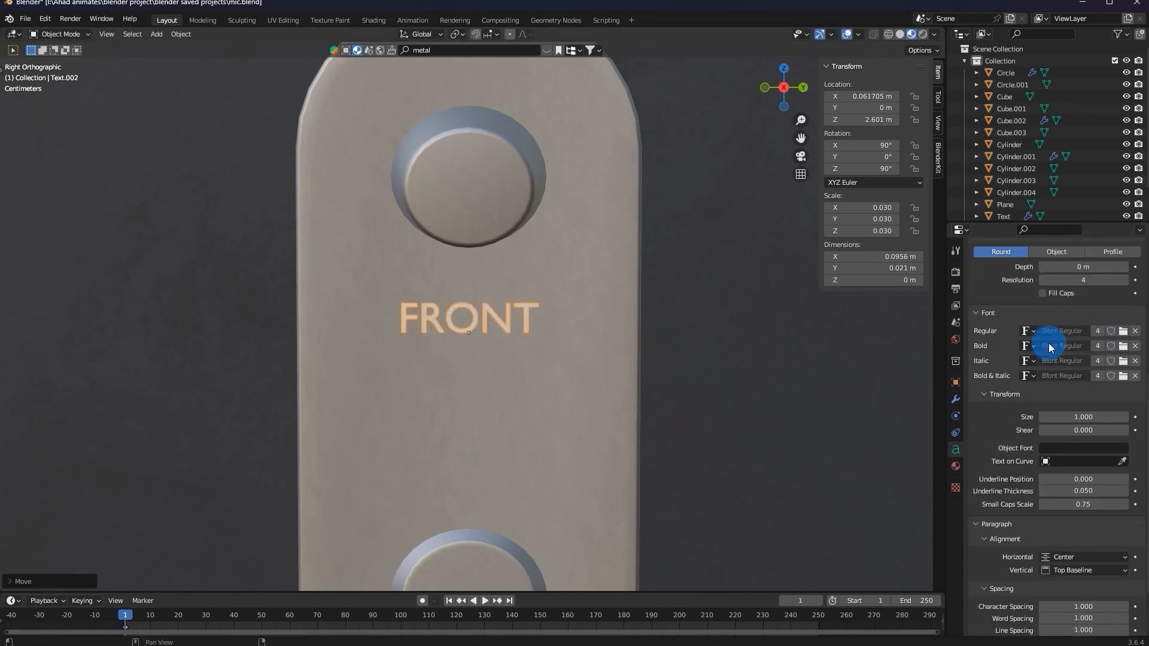
pyautogui.scroll(3, 1117, 335)
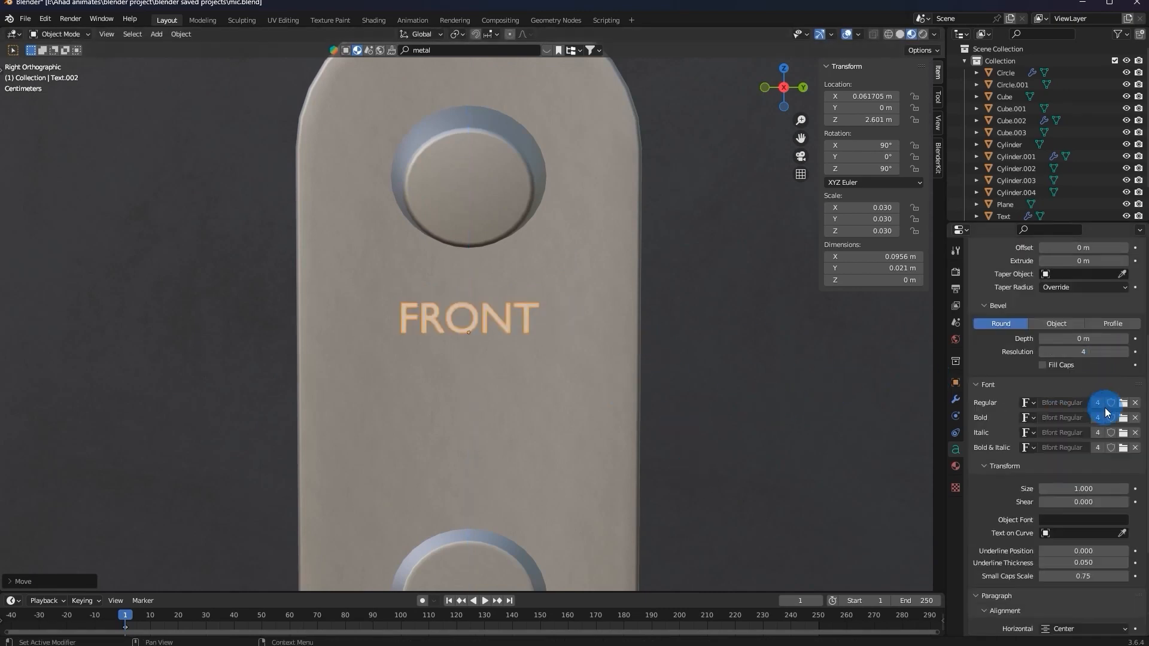
pyautogui.click(1124, 403)
pyautogui.scroll(-1, 712, 308)
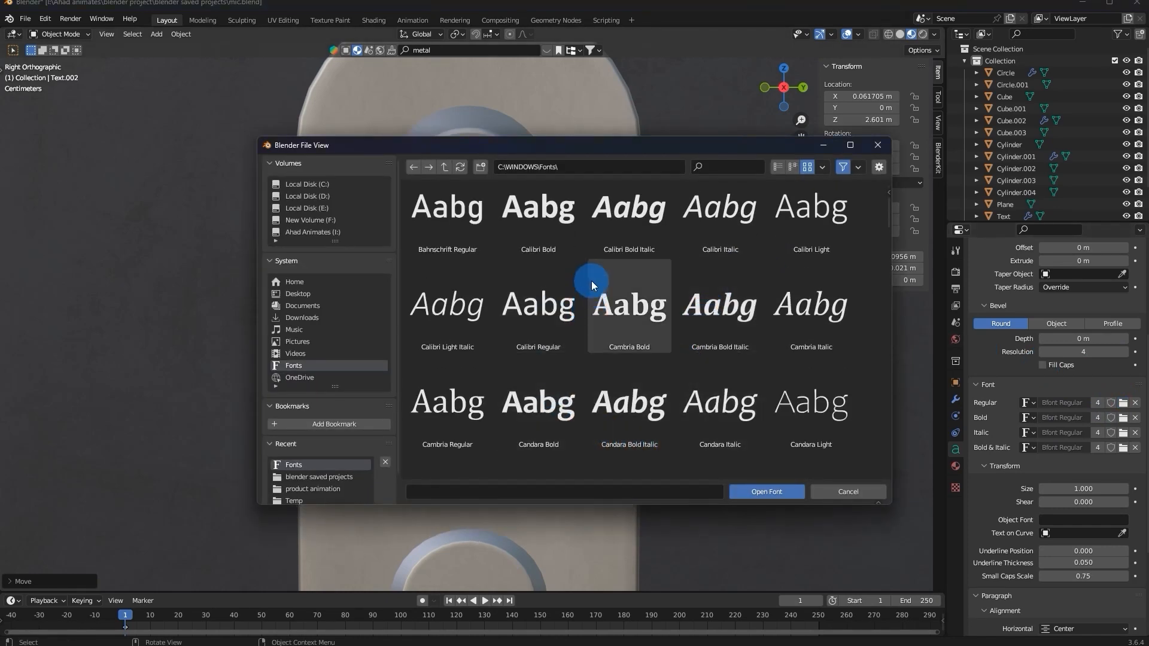
pyautogui.scroll(-3, 721, 270)
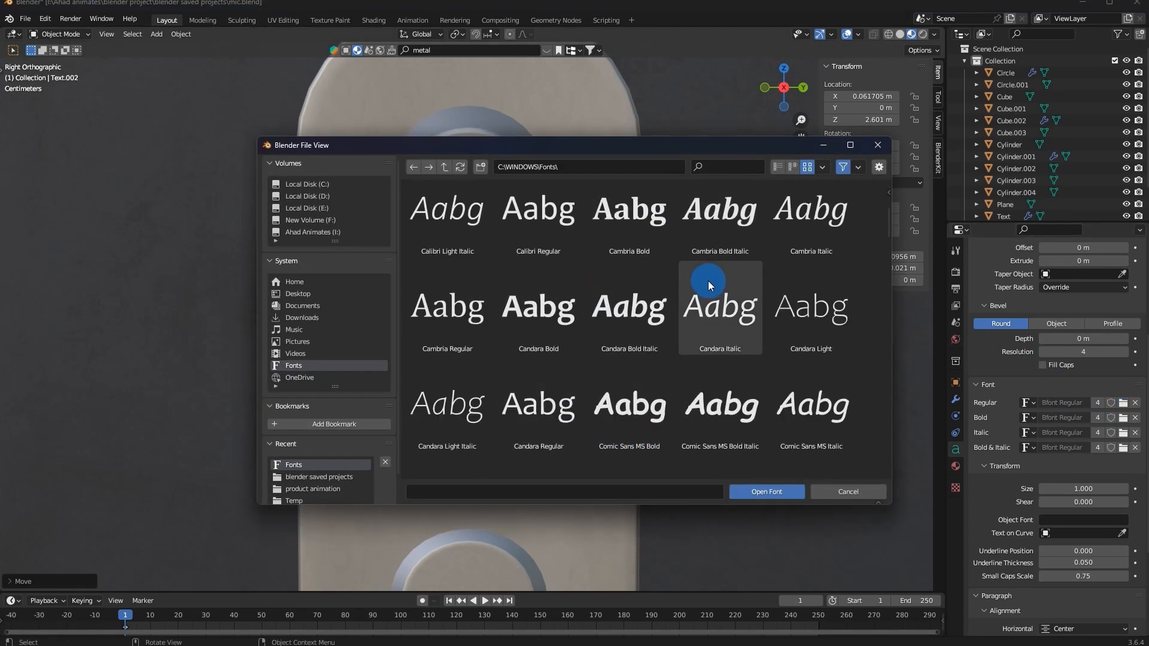
pyautogui.scroll(-2, 610, 347)
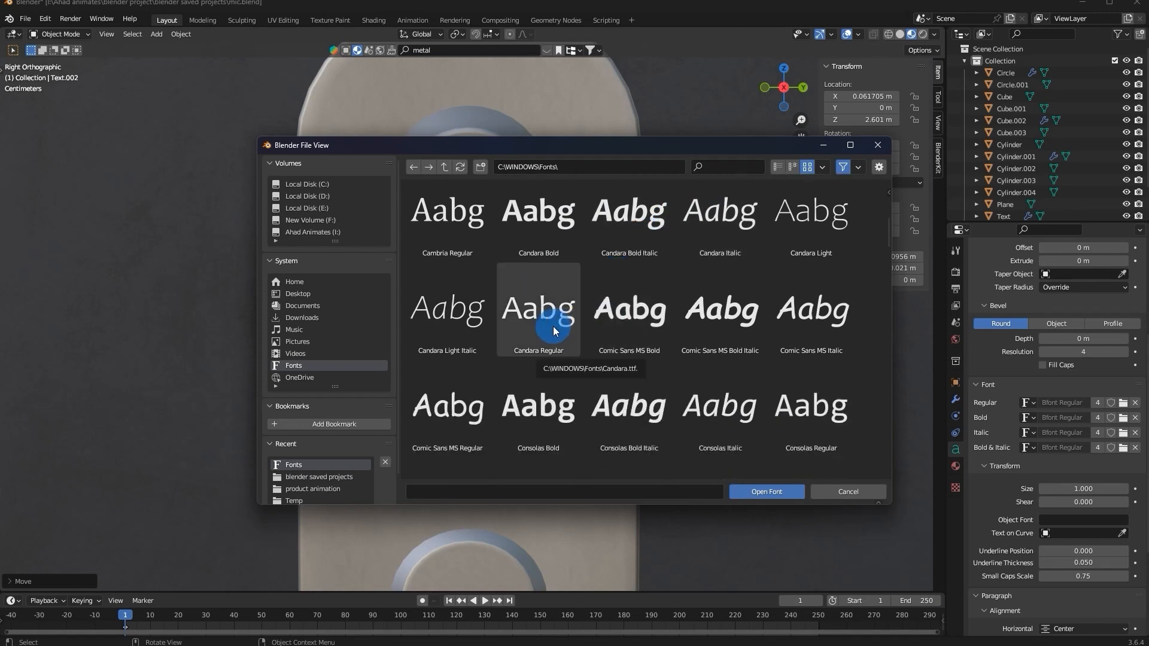
pyautogui.doubleClick(553, 326)
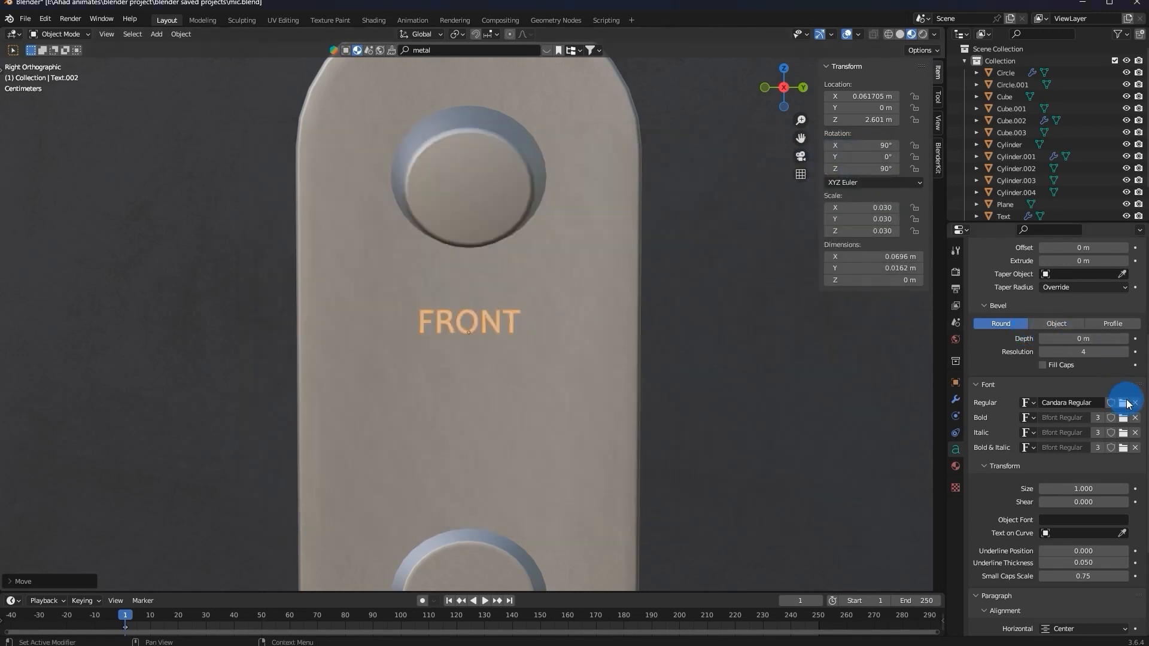
# Load Corbel Regular as the regular font of the FRONT label.
pyautogui.click(1123, 403)
pyautogui.scroll(-3, 828, 334)
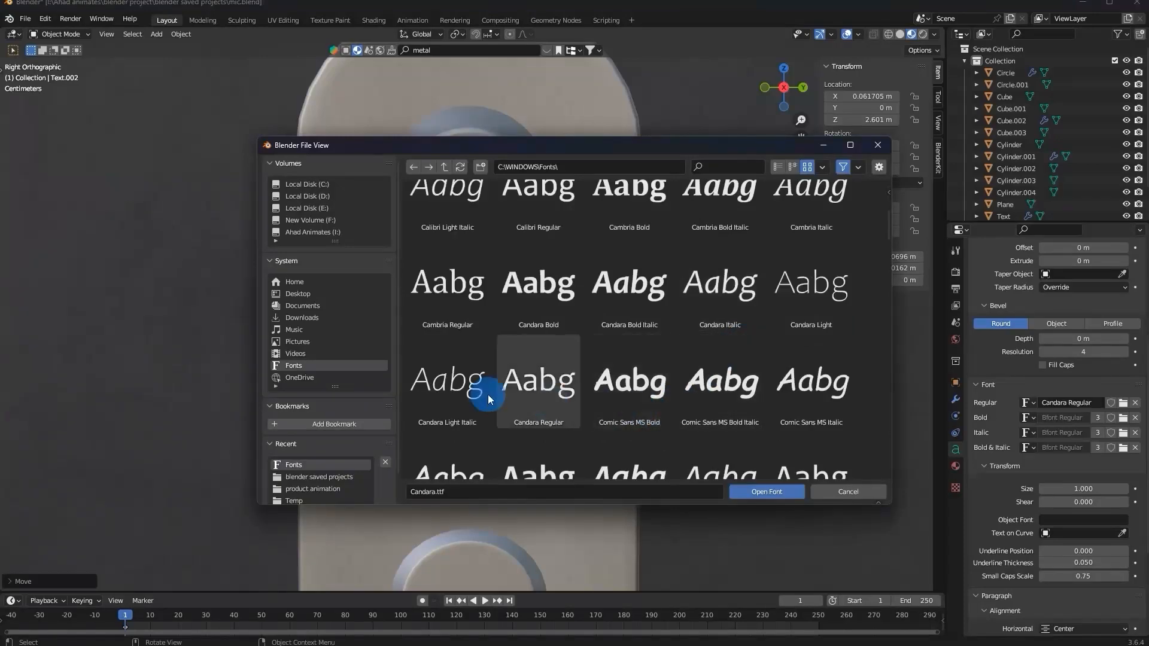
pyautogui.scroll(-10, 552, 407)
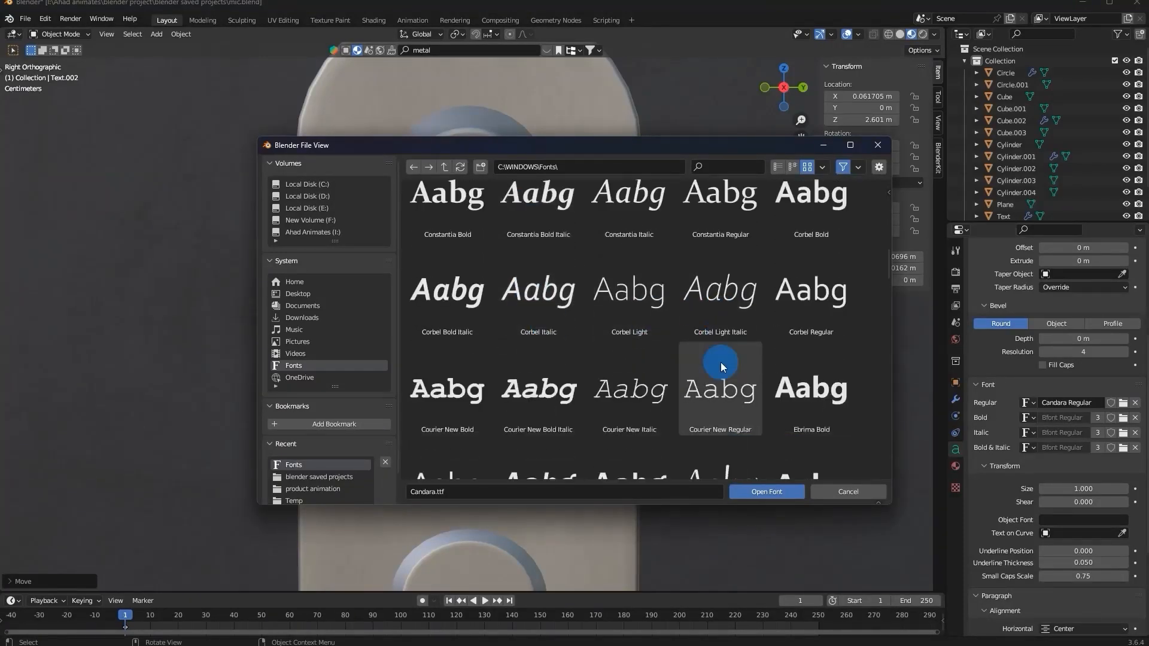
pyautogui.scroll(-2, 814, 213)
pyautogui.doubleClick(814, 213)
# Scale the FRONT label up to 0.036.
pyautogui.scroll(3, 667, 365)
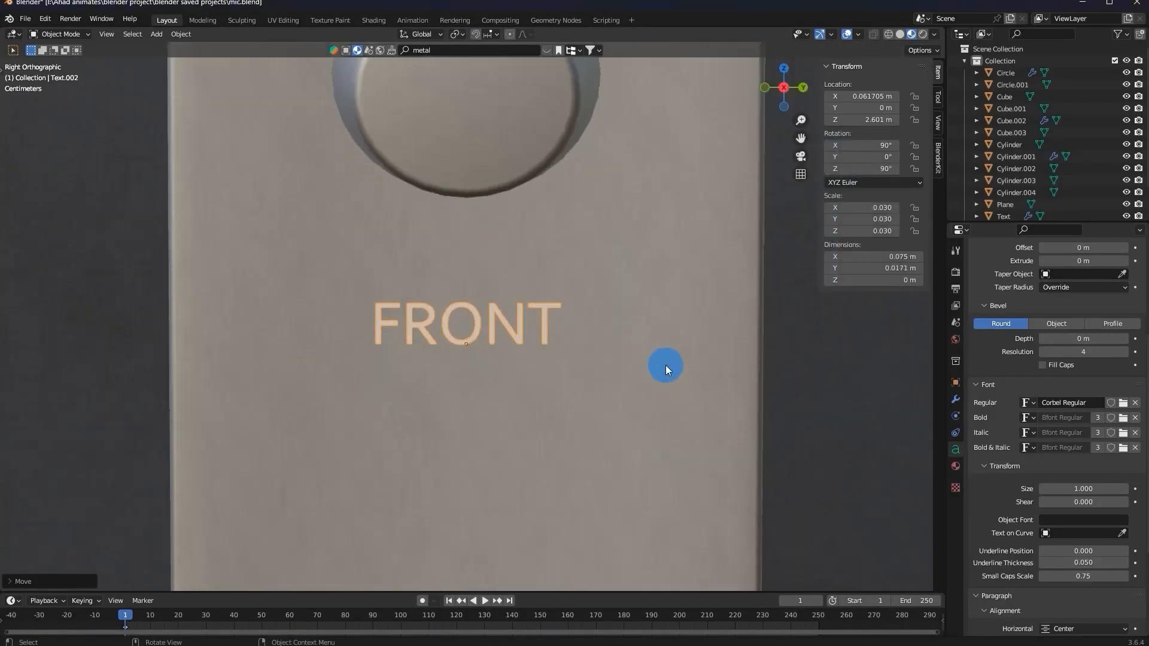
pyautogui.scroll(-2, 667, 365)
pyautogui.press('s')
pyautogui.click(574, 369)
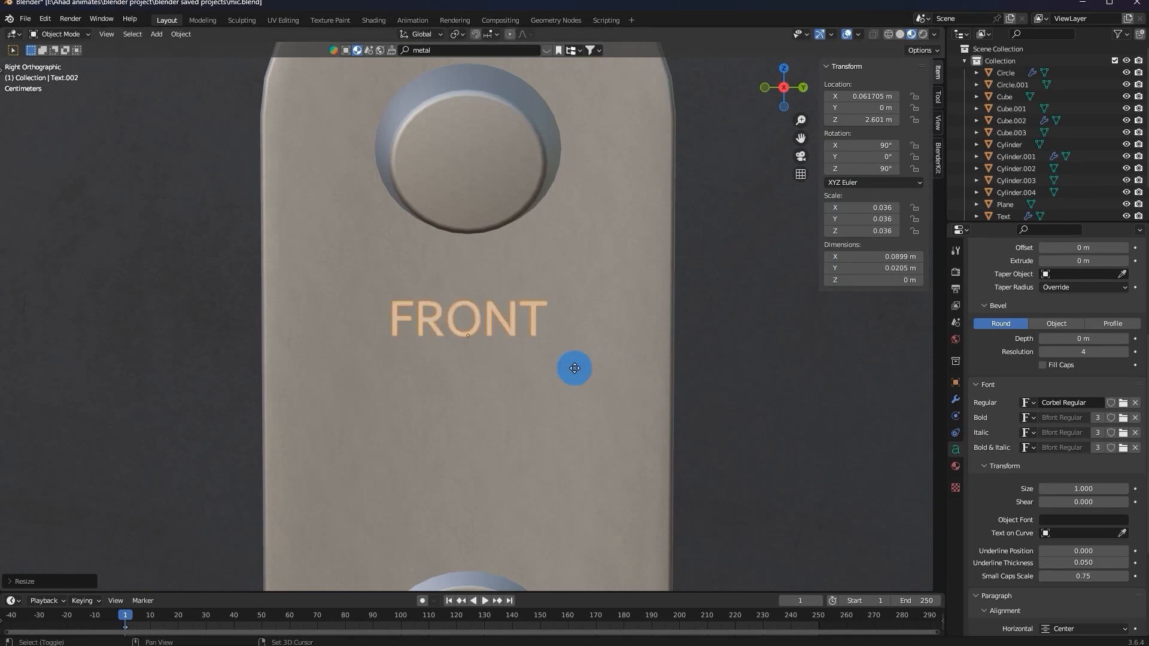
# Duplicate the FRONT label twice downward along Z, with the first copy at about 2.56 m and the second just above the lower button.
pyautogui.hotkey('shift', 'd')
pyautogui.press('z')
pyautogui.click(584, 381)
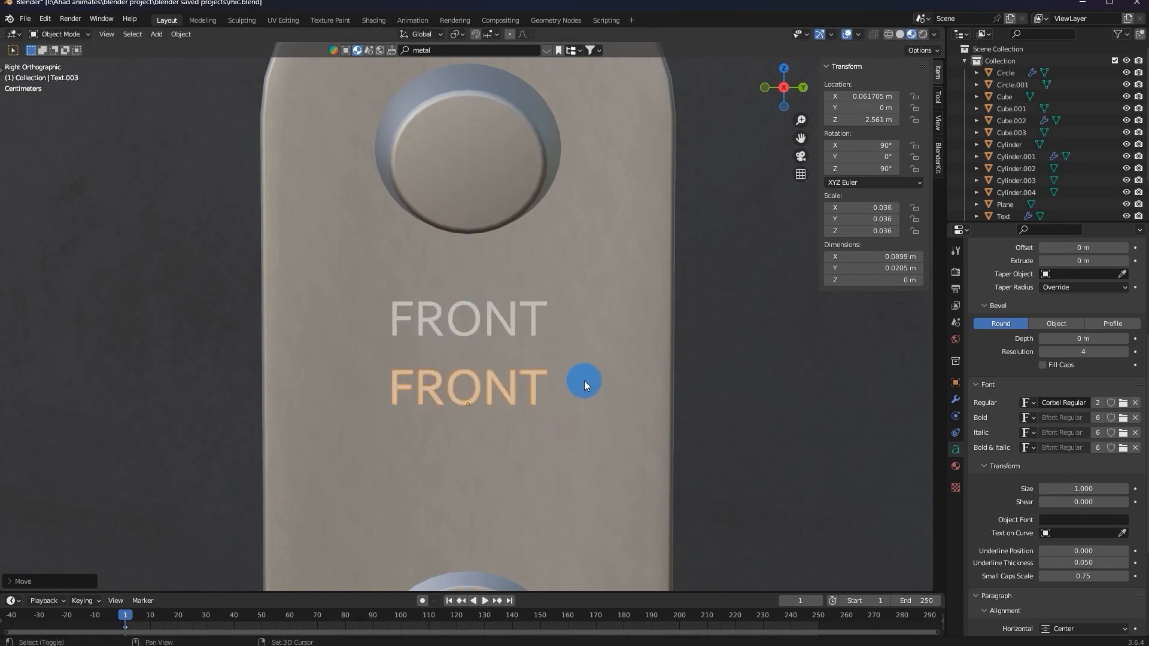
pyautogui.hotkey('shift', 'd')
pyautogui.press('z')
pyautogui.click(571, 454)
# Space the three FRONT labels evenly by moving the middle one down to about Z 2.55 m and the top one slightly up.
pyautogui.click(528, 375)
pyautogui.press('g')
pyautogui.press('z')
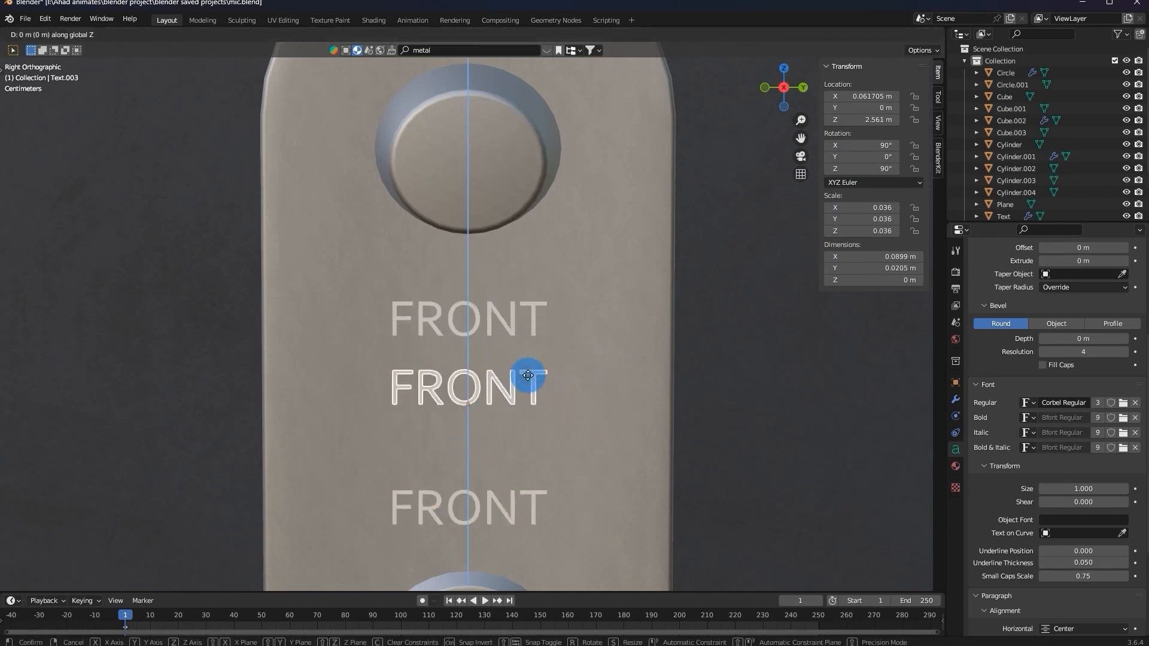
pyautogui.click(535, 395)
pyautogui.click(512, 303)
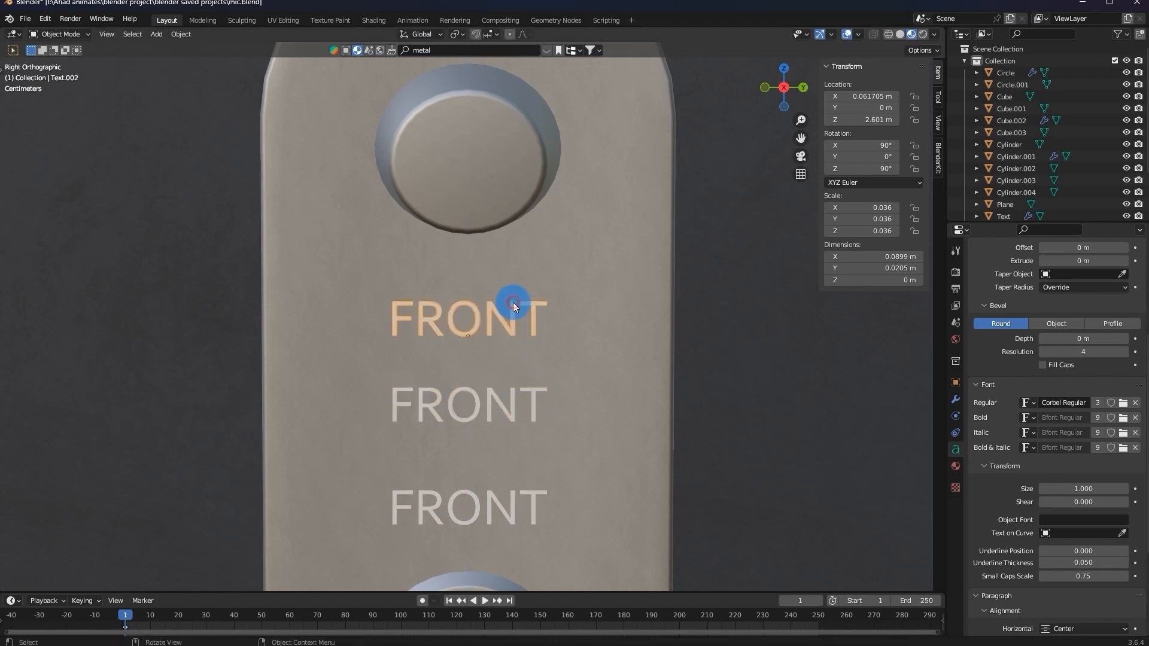
pyautogui.press('g')
pyautogui.press('z')
pyautogui.click(504, 293)
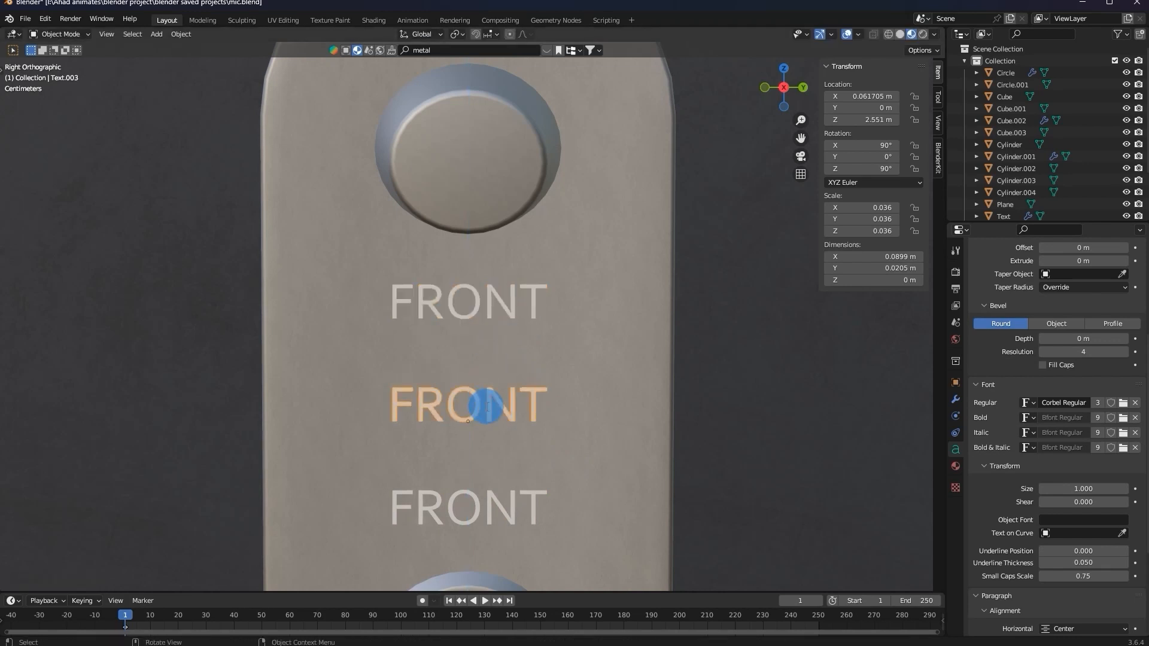
# Replace the middle FRONT label's text with BACK.
pyautogui.press('Tab')
pyautogui.press('BackSpace')
pyautogui.press('BackSpace')
pyautogui.press('BackSpace')
pyautogui.press('BackSpace')
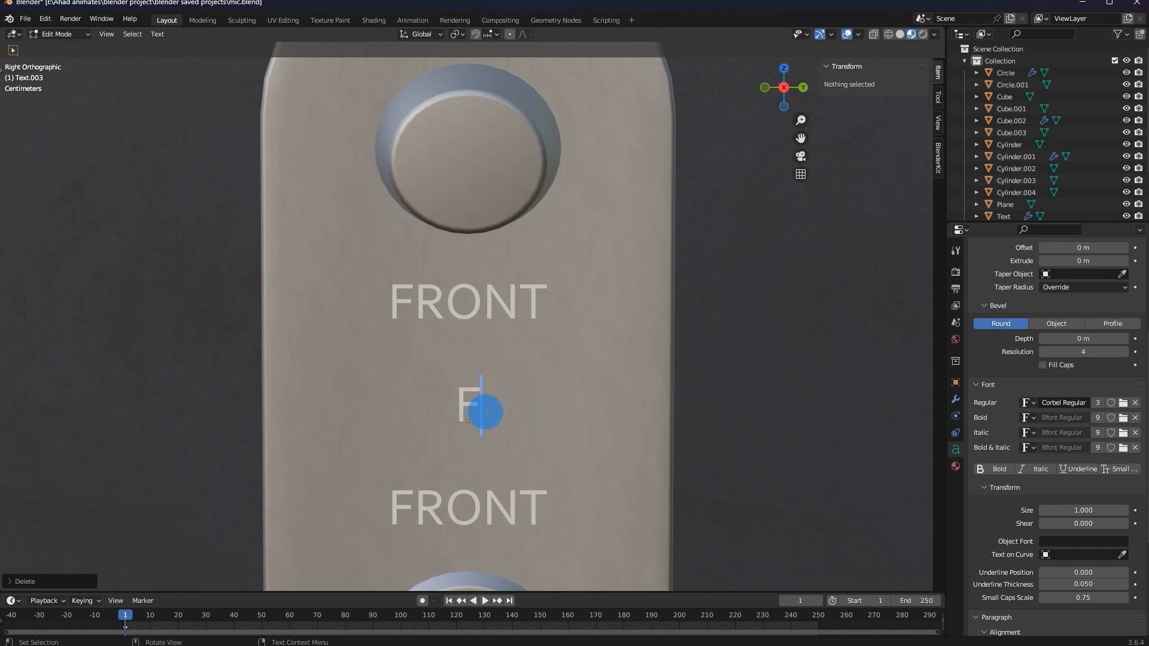
pyautogui.press('BackSpace')
pyautogui.write('BACKO')
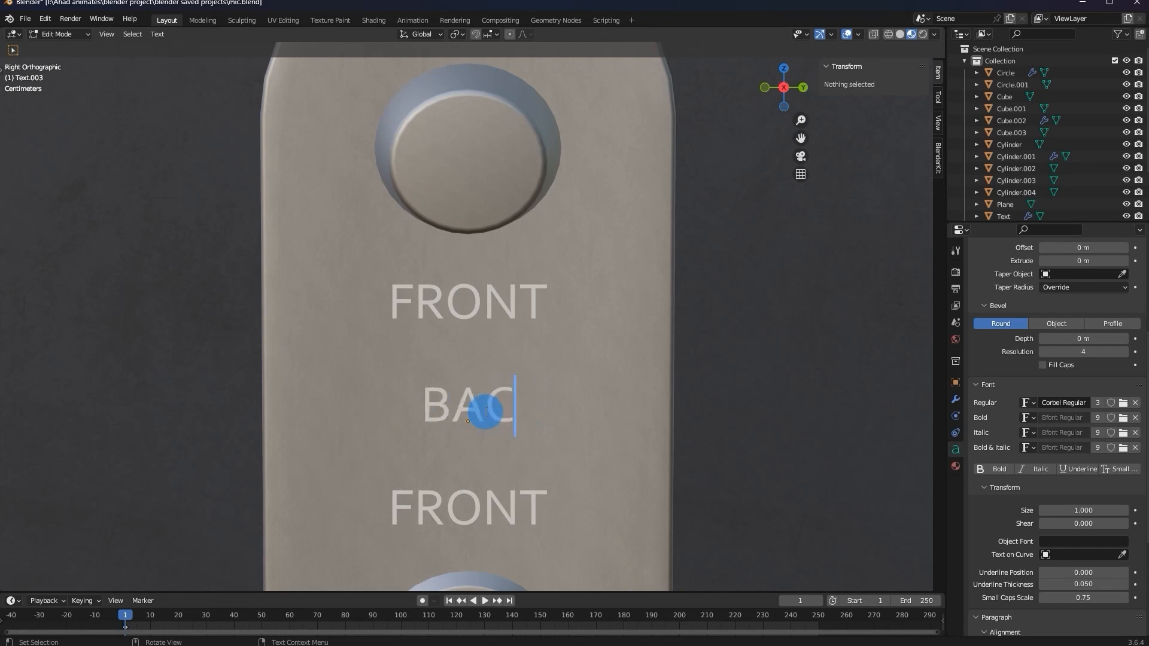
pyautogui.press('BackSpace')
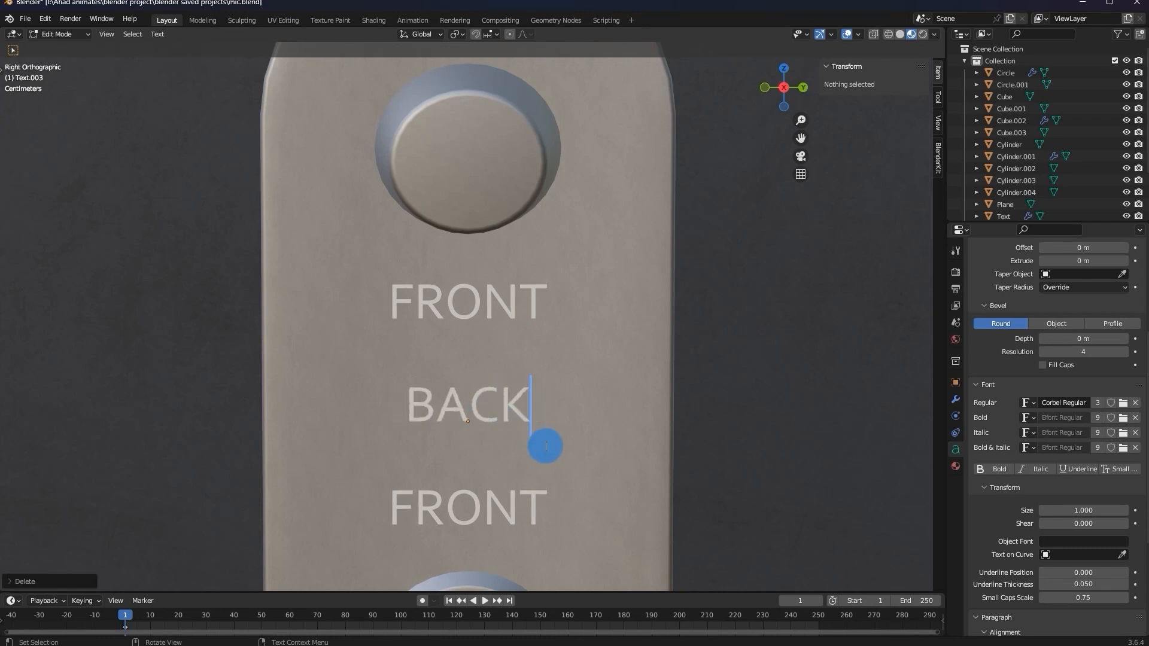
pyautogui.press('Tab')
# Replace the lowest FRONT label's text with BOTH.
pyautogui.click(537, 494)
pyautogui.press('Tab')
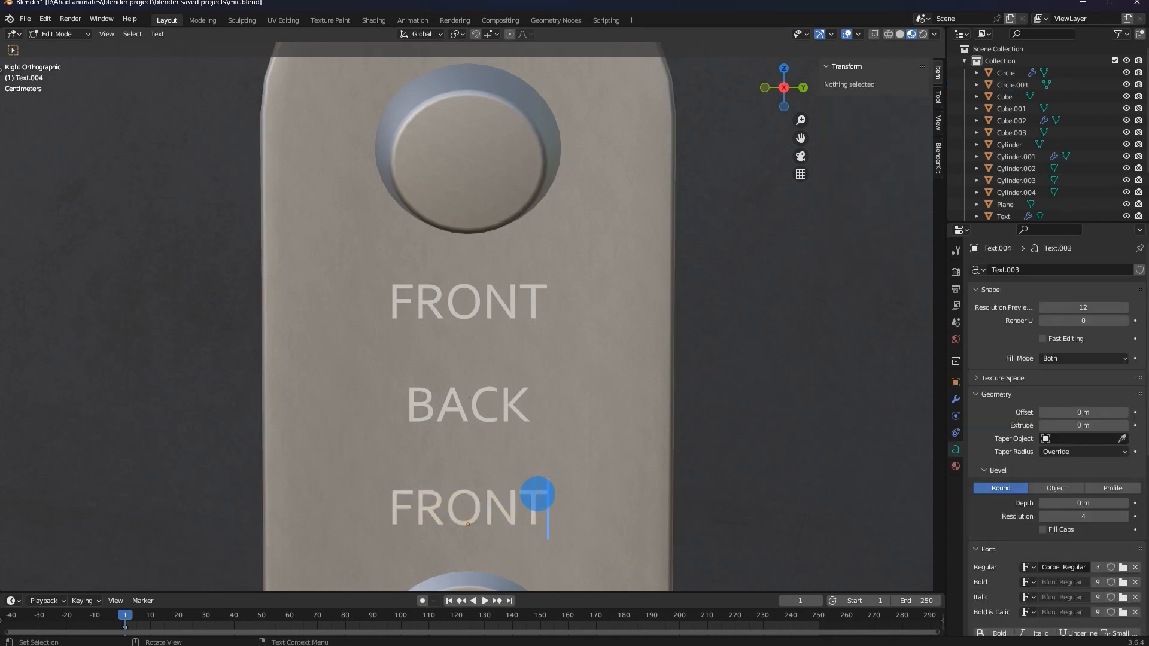
pyautogui.press('BackSpace')
pyautogui.press('BackSpace')
pyautogui.press('BackSpace')
pyautogui.write('B')
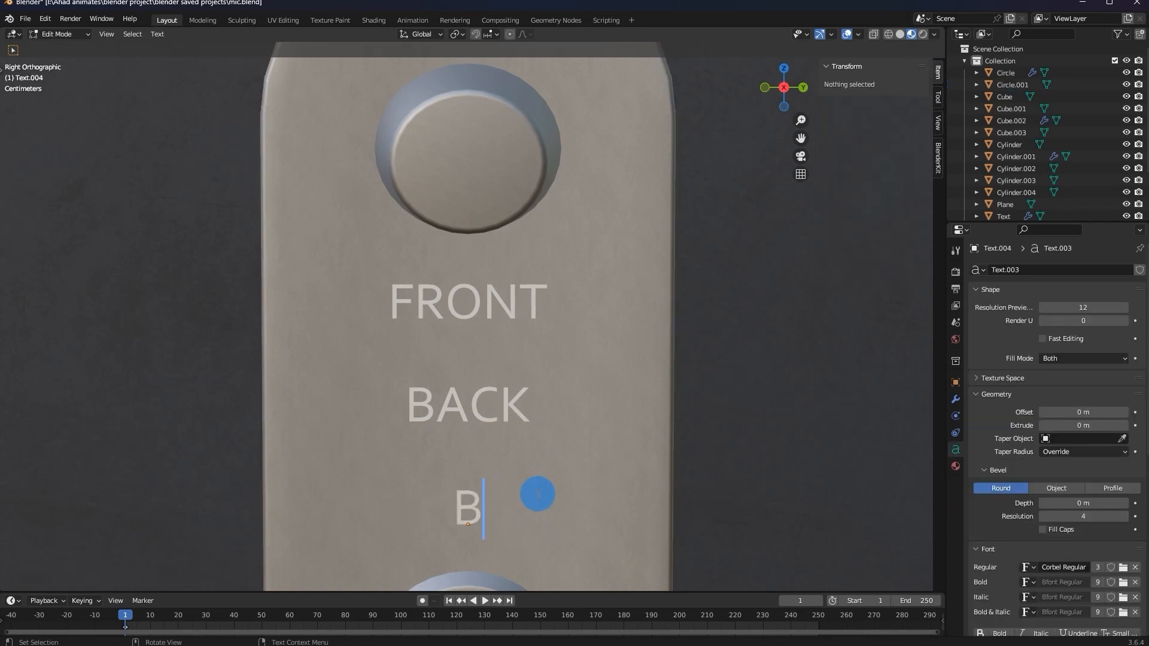
pyautogui.write('OTH')
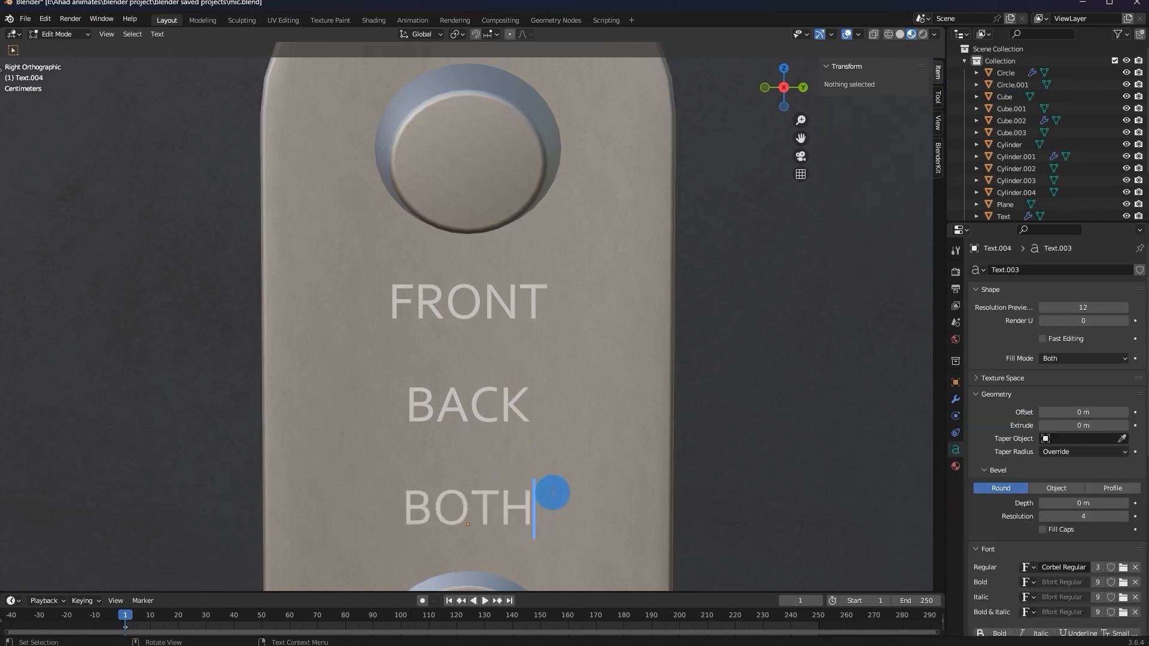
pyautogui.press('Tab')
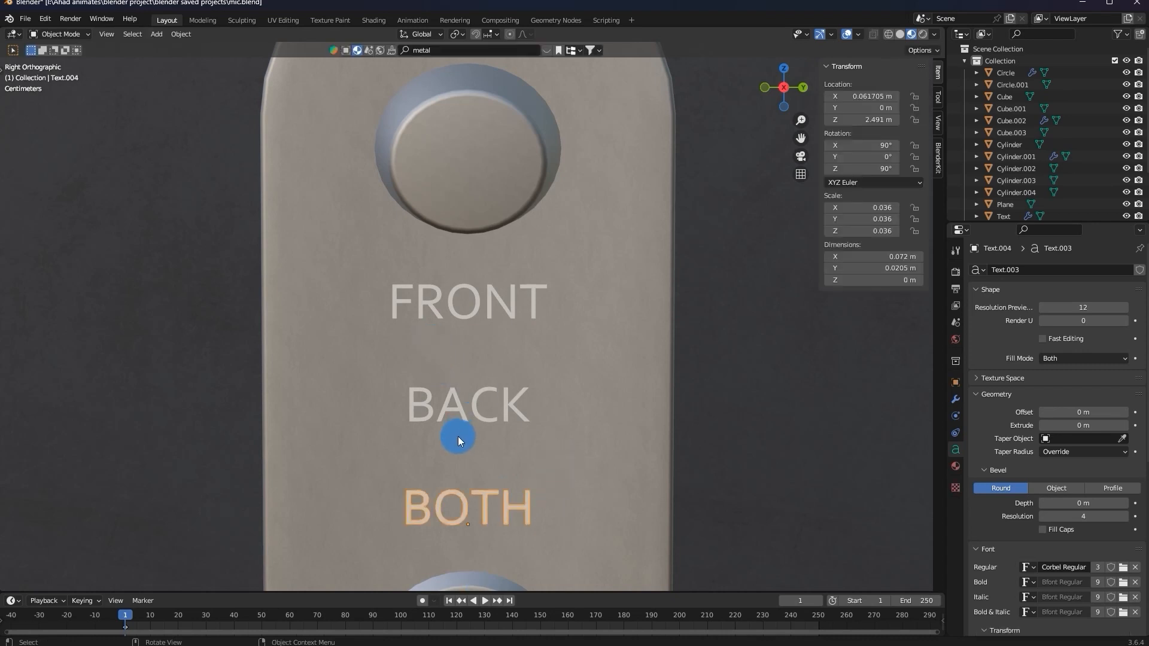
# Shift the BOTH label to about Y -0.01 m and the BACK label to about Y -0.012 m so their first letters line up.
pyautogui.press('g')
pyautogui.rightClick(400, 587)
pyautogui.press('g')
pyautogui.press('y')
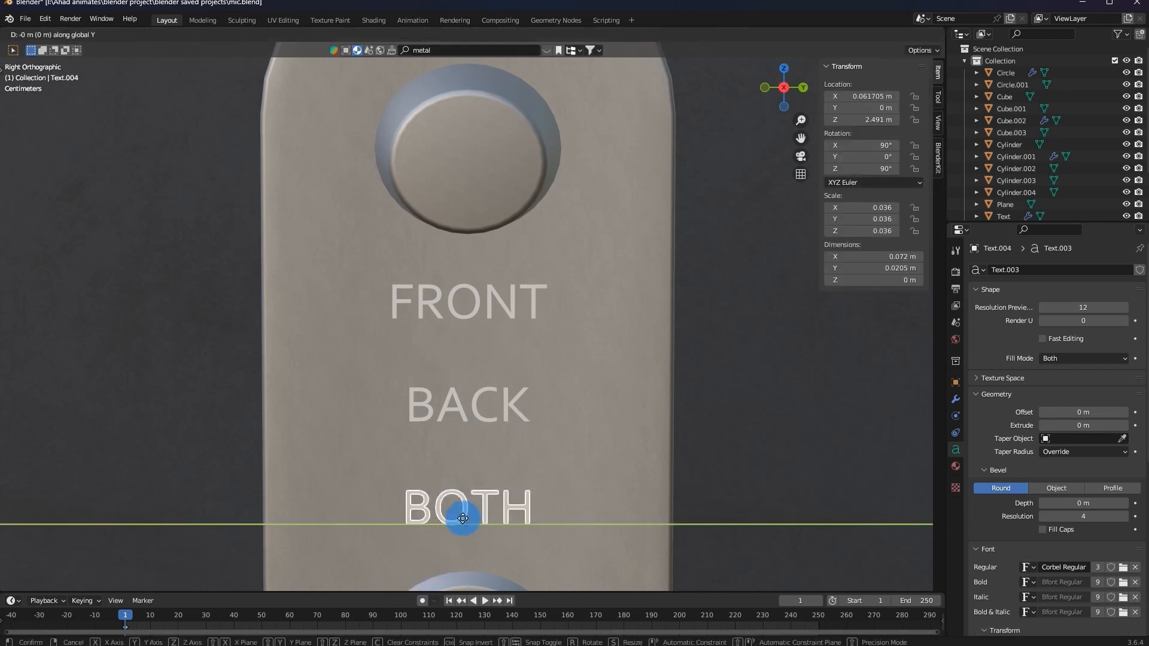
pyautogui.click(460, 517)
pyautogui.click(448, 400)
pyautogui.press('g')
pyautogui.press('y')
pyautogui.click(539, 357)
pyautogui.press('g')
pyautogui.press('y')
pyautogui.click(538, 358)
# Shift the FRONT label along Y to about -0.004 m, lining its start up with the labels below.
pyautogui.click(496, 243)
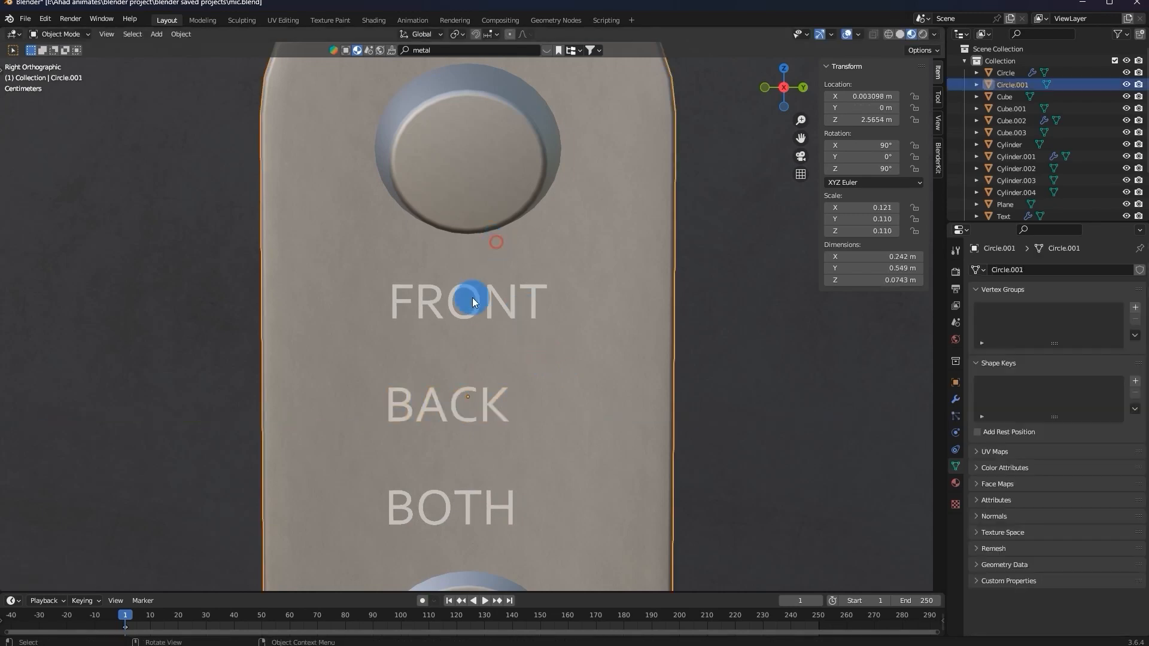
pyautogui.click(436, 297)
pyautogui.press('g')
pyautogui.press('y')
pyautogui.click(429, 297)
# Raise the upper button's front face slightly along Z and resize it so it sits centred over its base.
pyautogui.scroll(-10, 814, 372)
pyautogui.scroll(5, 727, 378)
pyautogui.moveTo(450, 377); pyautogui.dragTo(501, 377, button='middle')
pyautogui.click(472, 249)
pyautogui.click(787, 95)
pyautogui.scroll(2, 520, 240)
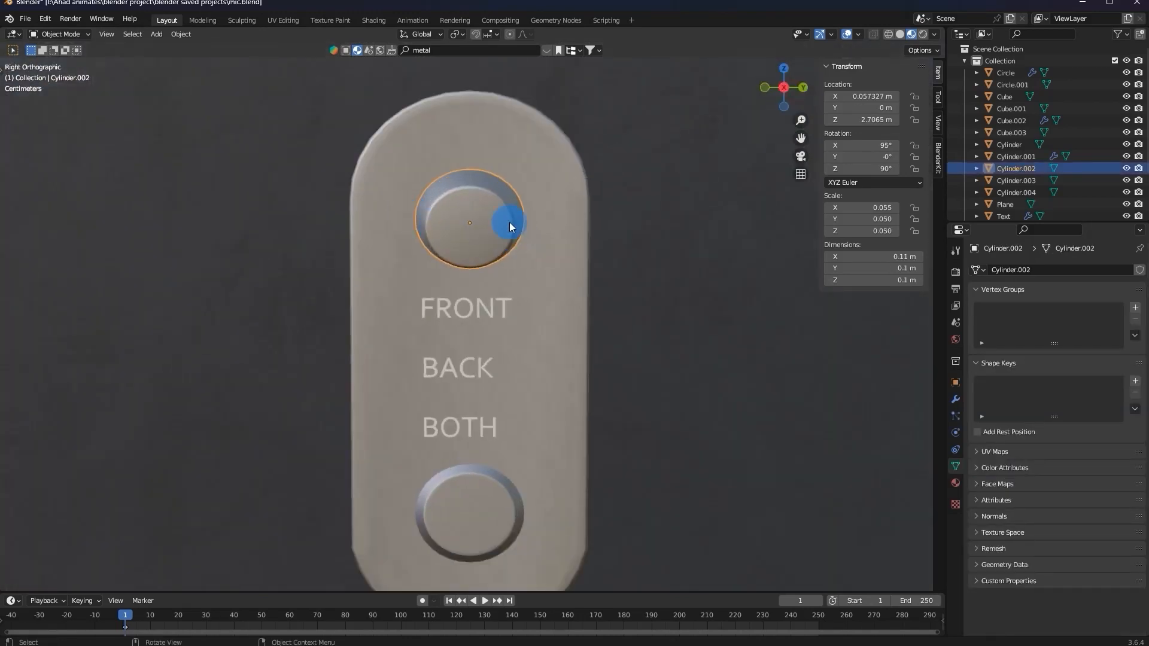
pyautogui.press('Tab')
pyautogui.press('g')
pyautogui.press('z')
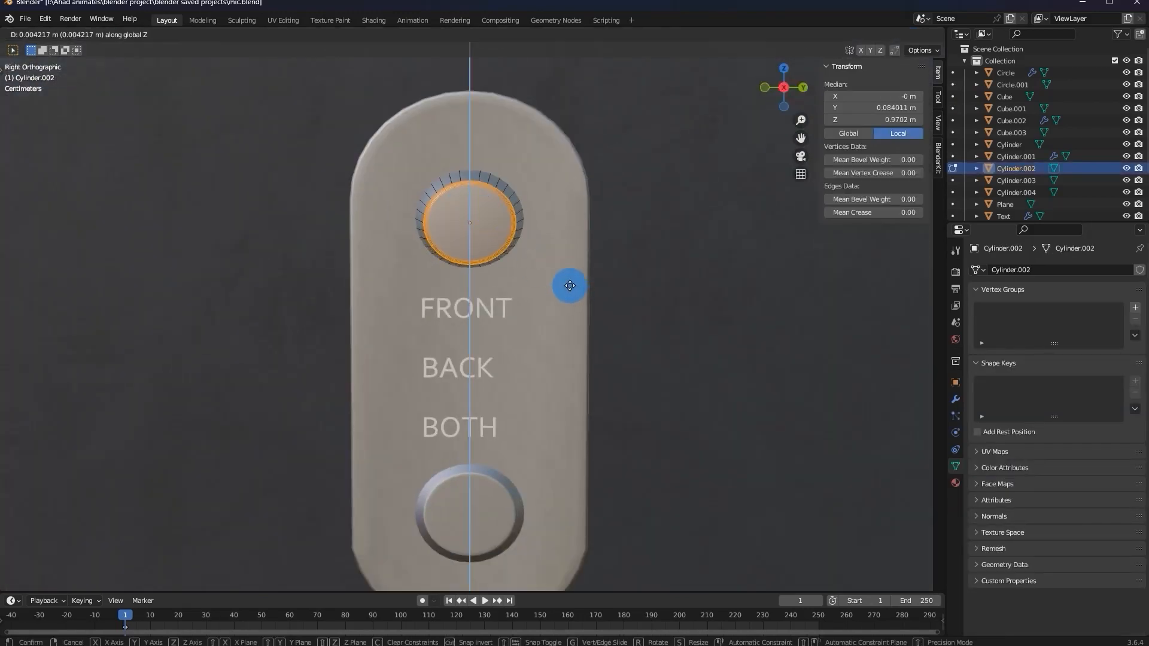
pyautogui.click(564, 281)
pyautogui.press('s')
pyautogui.click(570, 282)
pyautogui.press('g')
pyautogui.press('z')
pyautogui.click(571, 294)
pyautogui.scroll(-5, 636, 305)
pyautogui.click(813, 382)
pyautogui.press('Tab')
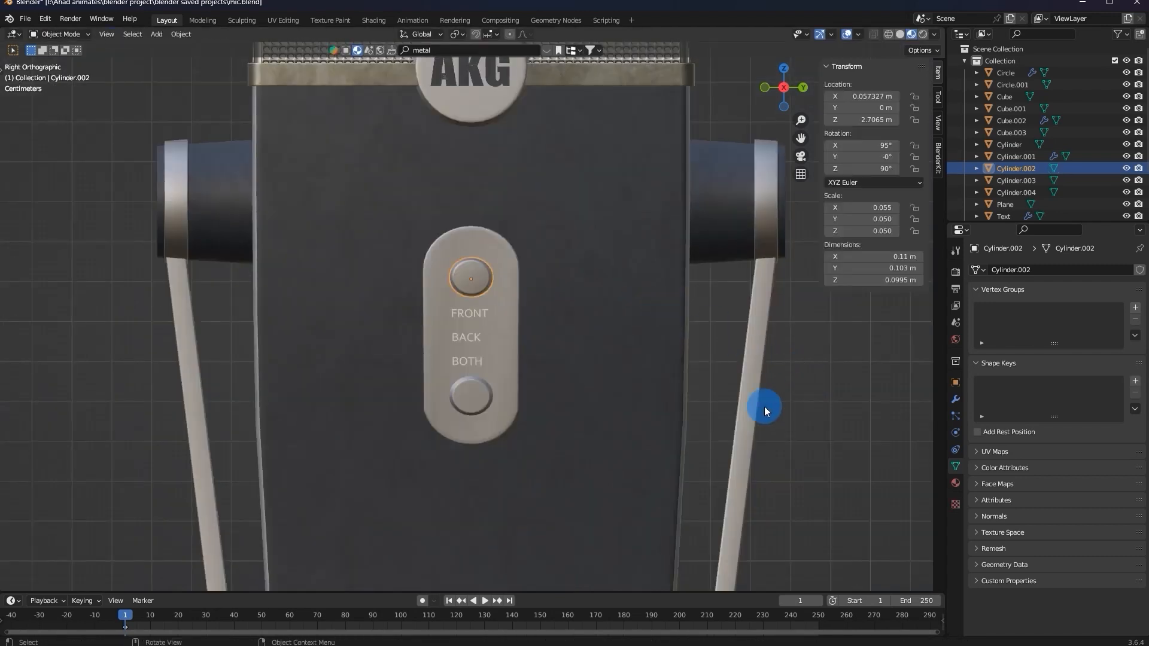
# Duplicate the lower button in place and scale the copy down to about a fifth of its size.
pyautogui.scroll(4, 730, 420)
pyautogui.click(504, 489)
pyautogui.hotkey('shift', 'd')
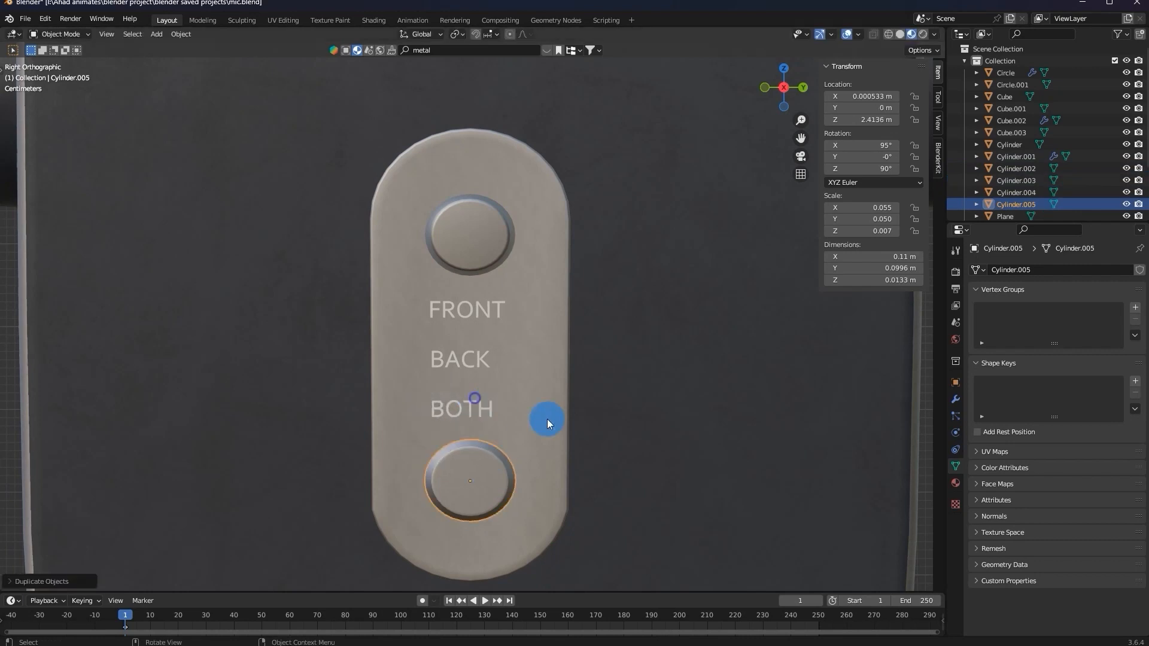
pyautogui.rightClick(542, 456)
pyautogui.press('s')
pyautogui.click(579, 506)
# Place the small button copy left of BOTH at about Y -0.082 m, Z 2.499 m, scaling it down to about 0.010 in X.
pyautogui.press('g')
pyautogui.click(513, 449)
pyautogui.press('s')
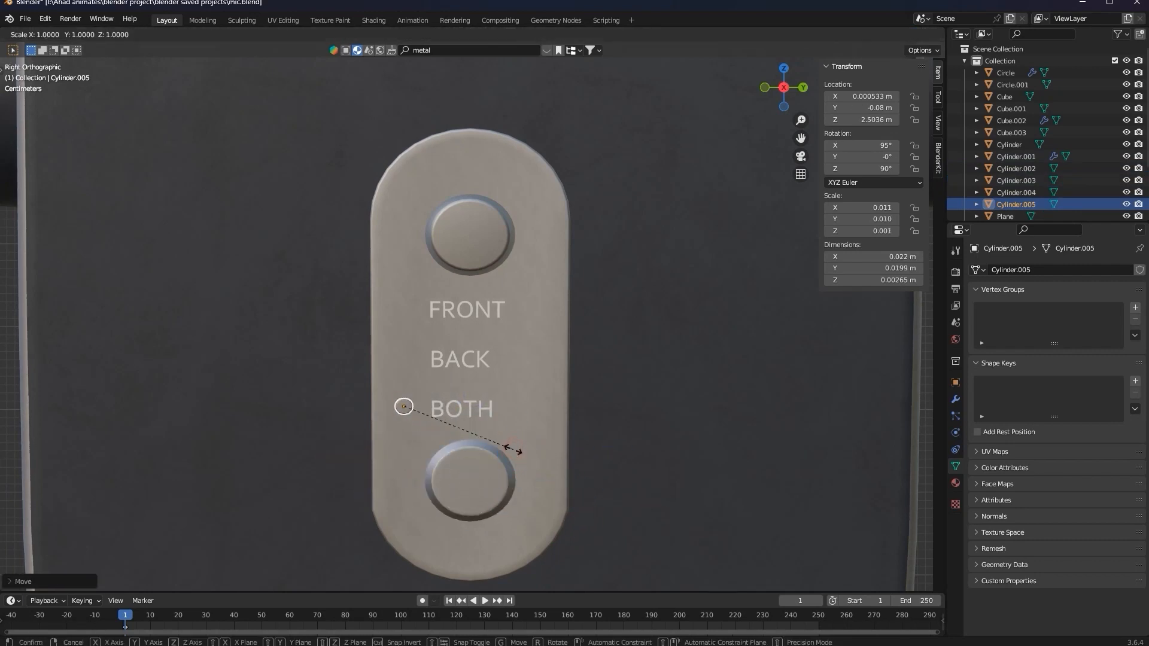
pyautogui.click(488, 374)
pyautogui.scroll(4, 467, 384)
pyautogui.press('g')
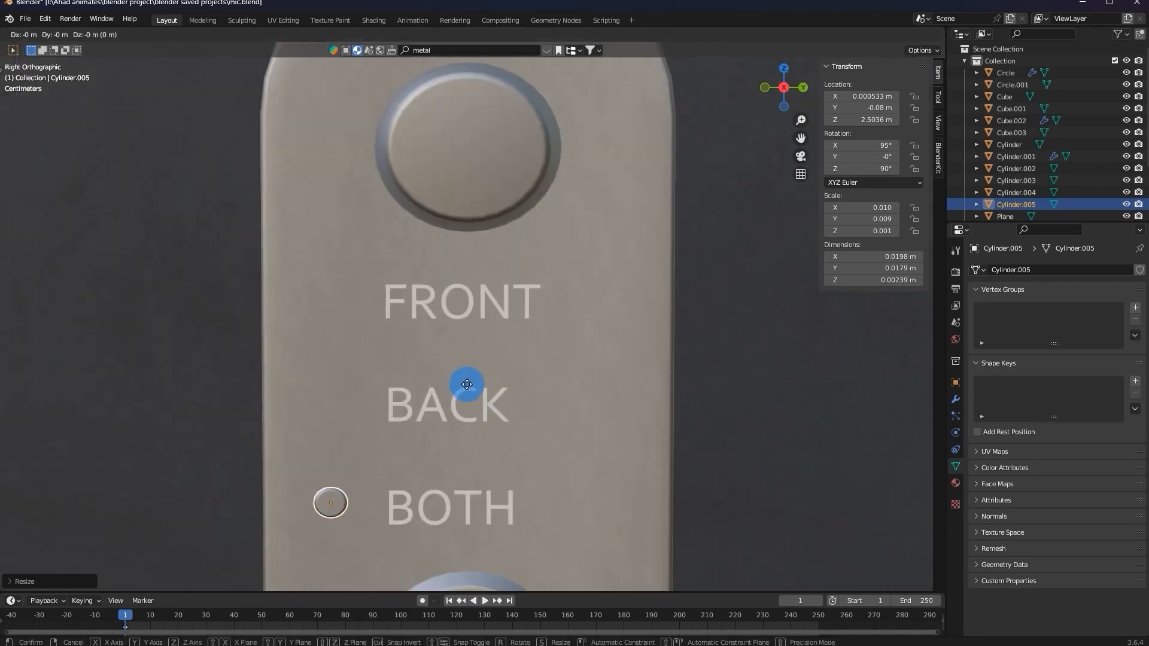
pyautogui.click(465, 386)
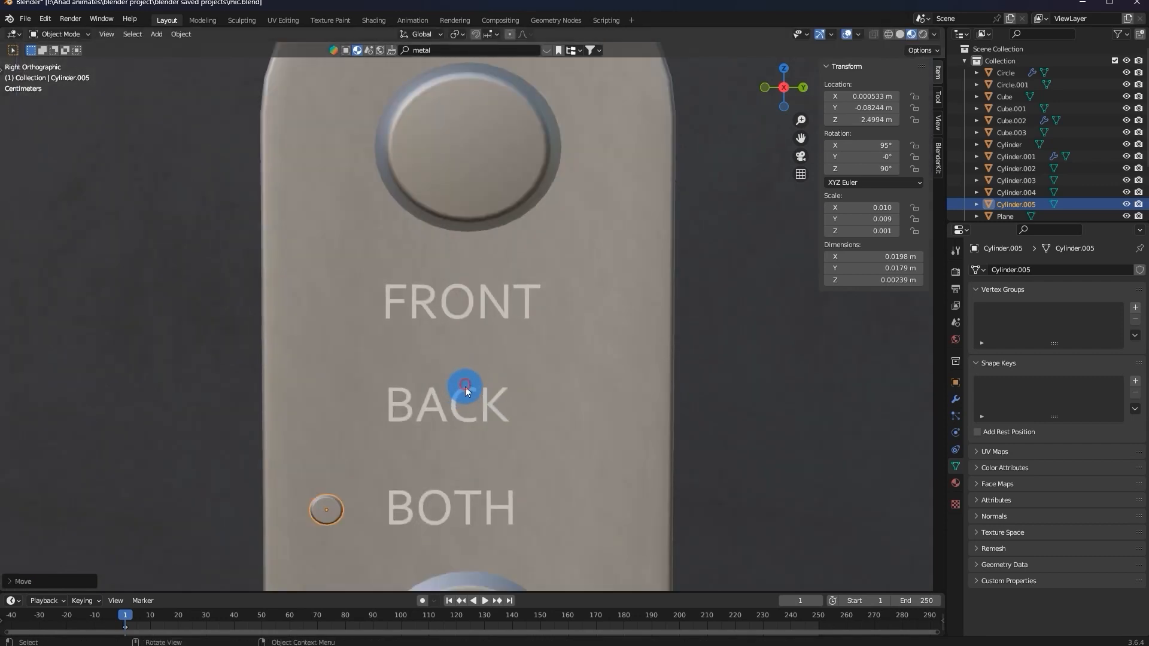
# Try duplicating the small button upward along Z beside the BACK and FRONT labels.
pyautogui.hotkey('shift', 'd')
pyautogui.press('z')
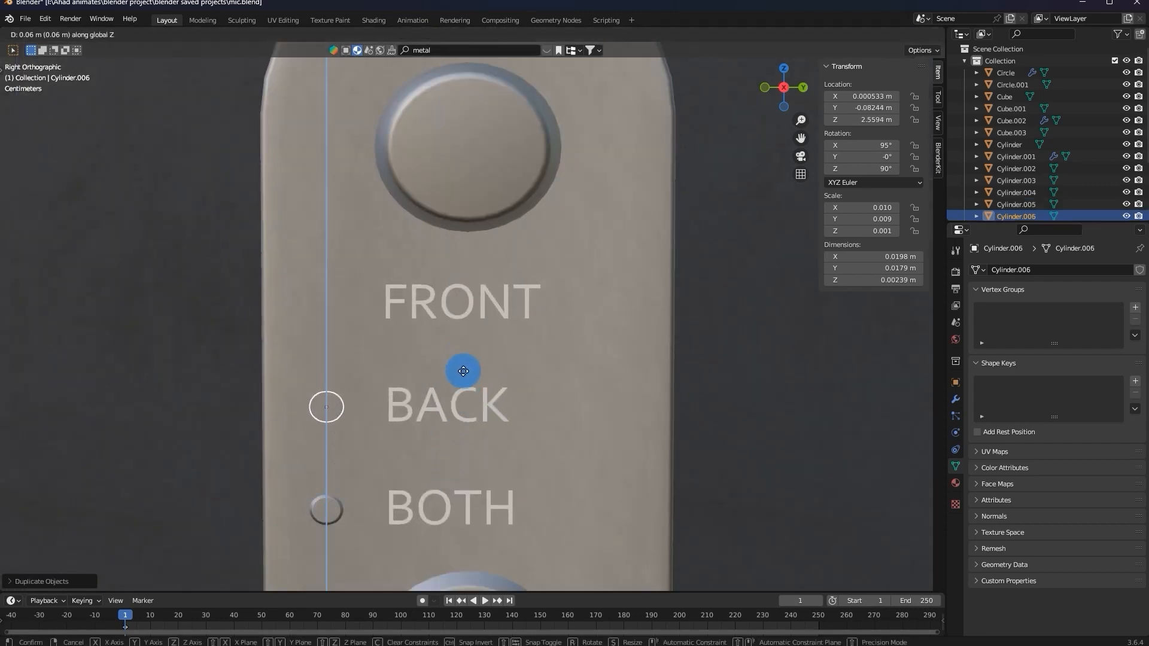
pyautogui.click(464, 371)
pyautogui.hotkey('shift', 'd')
pyautogui.press('z')
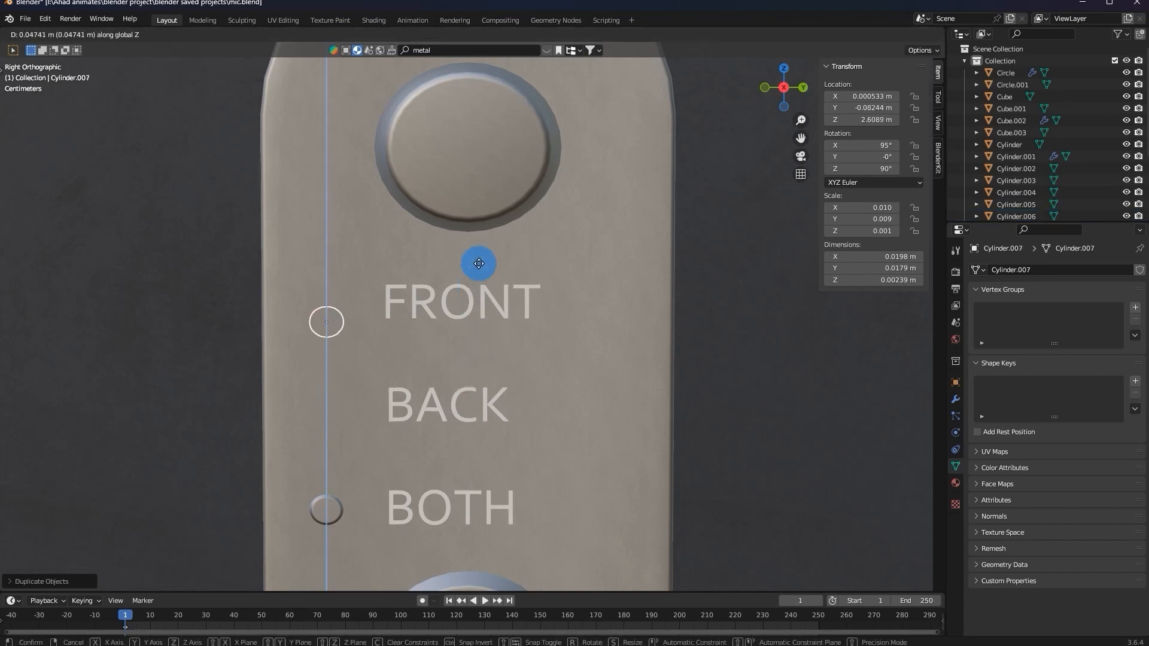
pyautogui.click(438, 276)
# Undo the last small button duplicate and delete the copy beside BACK.
pyautogui.moveTo(438, 275)
pyautogui.mouseDown(button='middle')
pyautogui.moveTo(572, 305)
pyautogui.moveTo(443, 287)
pyautogui.mouseUp(button='middle')
pyautogui.hotkey('ctrl', 'z')
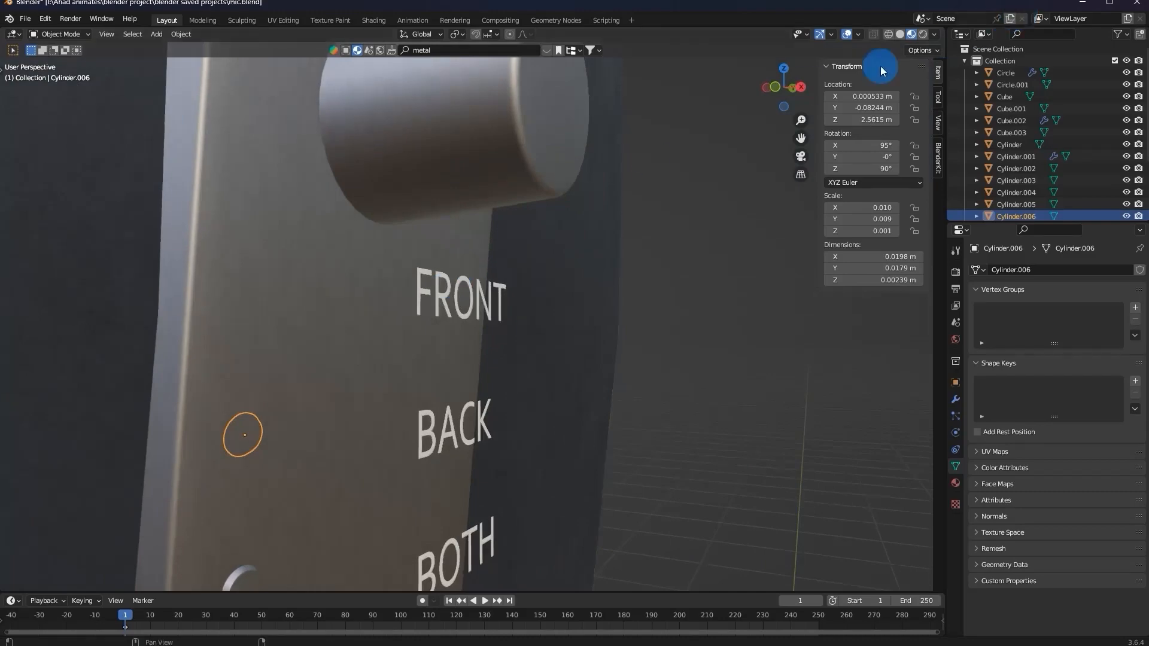
pyautogui.moveTo(773, 88); pyautogui.dragTo(551, 316)
pyautogui.press('Delete')
# Select the FRONT, BACK and BOTH labels and rotate them about 5.2° in front view to match the plate's slope.
pyautogui.moveTo(490, 372); pyautogui.dragTo(405, 422, button='middle')
pyautogui.click(467, 346)
pyautogui.click(465, 310)
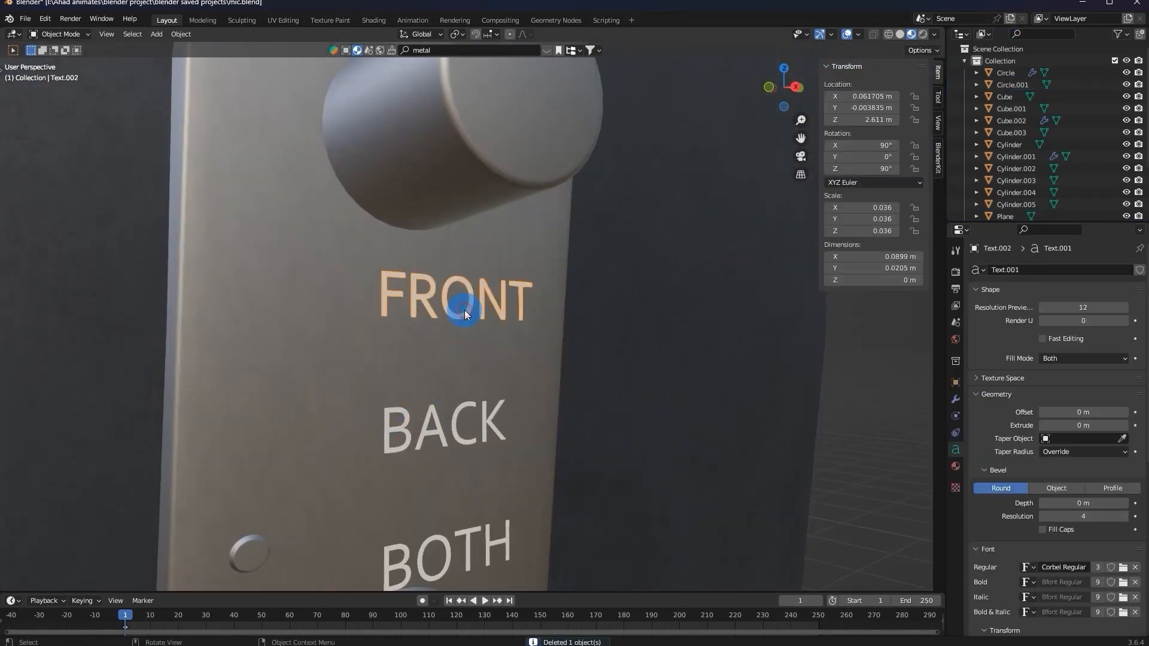
pyautogui.keyDown('shift'); pyautogui.click(462, 447); pyautogui.keyUp('shift')
pyautogui.keyDown('shift'); pyautogui.moveTo(498, 561); pyautogui.dragTo(498, 561); pyautogui.keyUp('shift')
pyautogui.click(776, 94)
pyautogui.press('r')
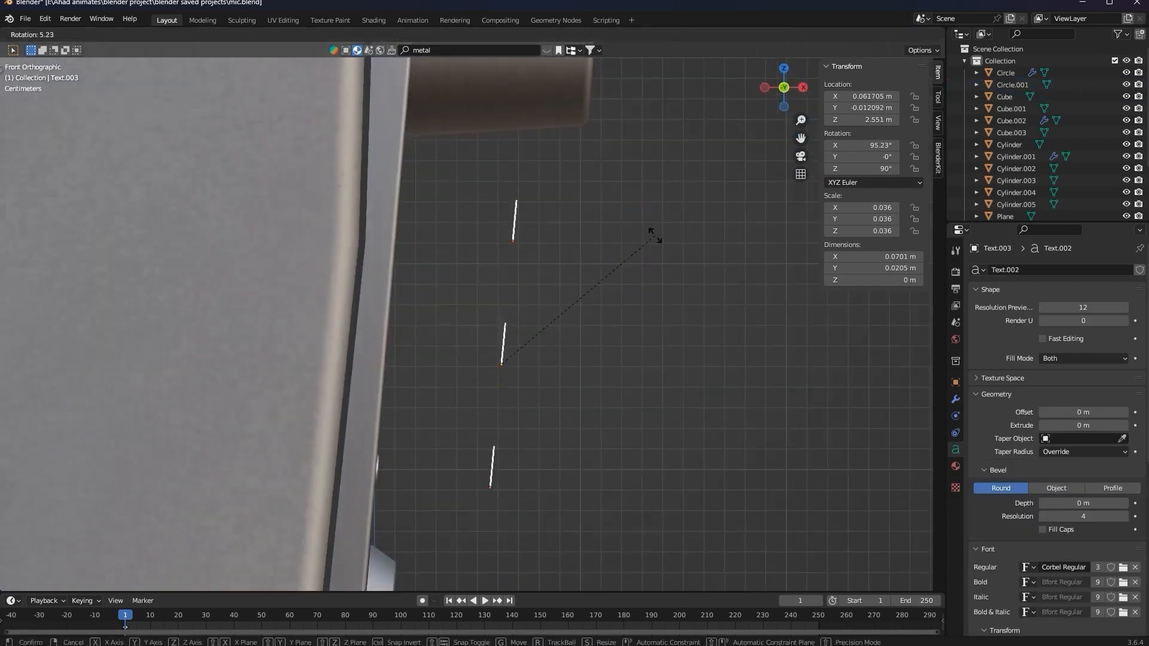
pyautogui.click(656, 235)
# Move the three labels against the plate's face, with BACK at about X 0.008 m, Z 2.572 m, and fine-tune their tilt to about 94.8°.
pyautogui.press('g')
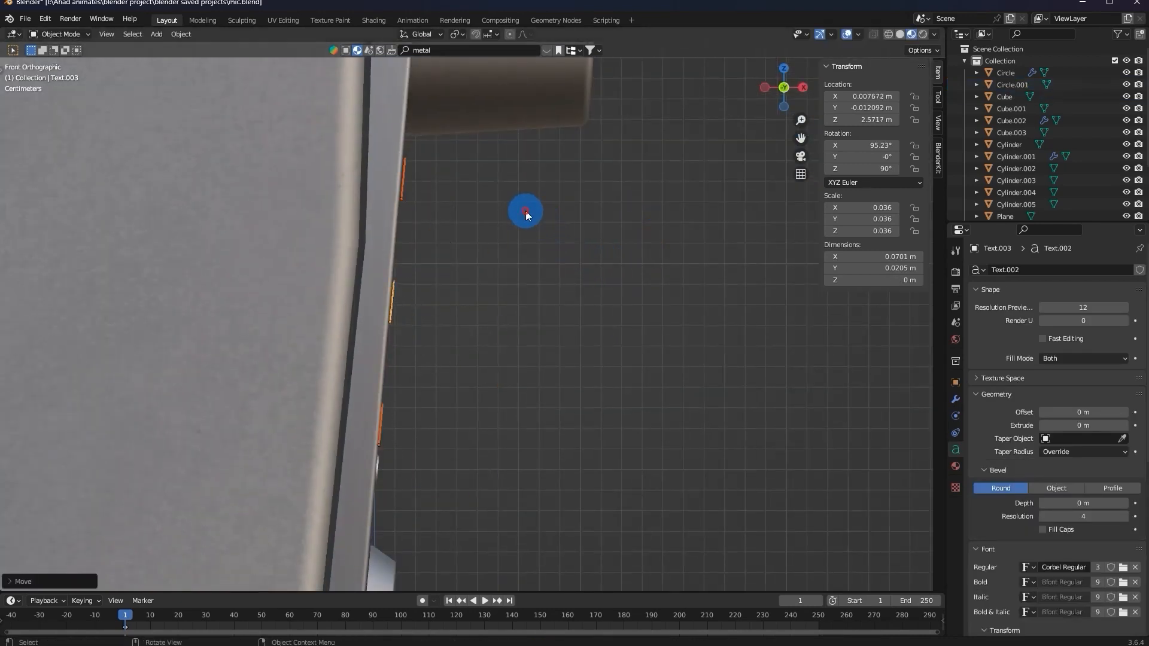
pyautogui.rightClick(551, 179)
pyautogui.moveTo(547, 177); pyautogui.dragTo(453, 188, button='middle')
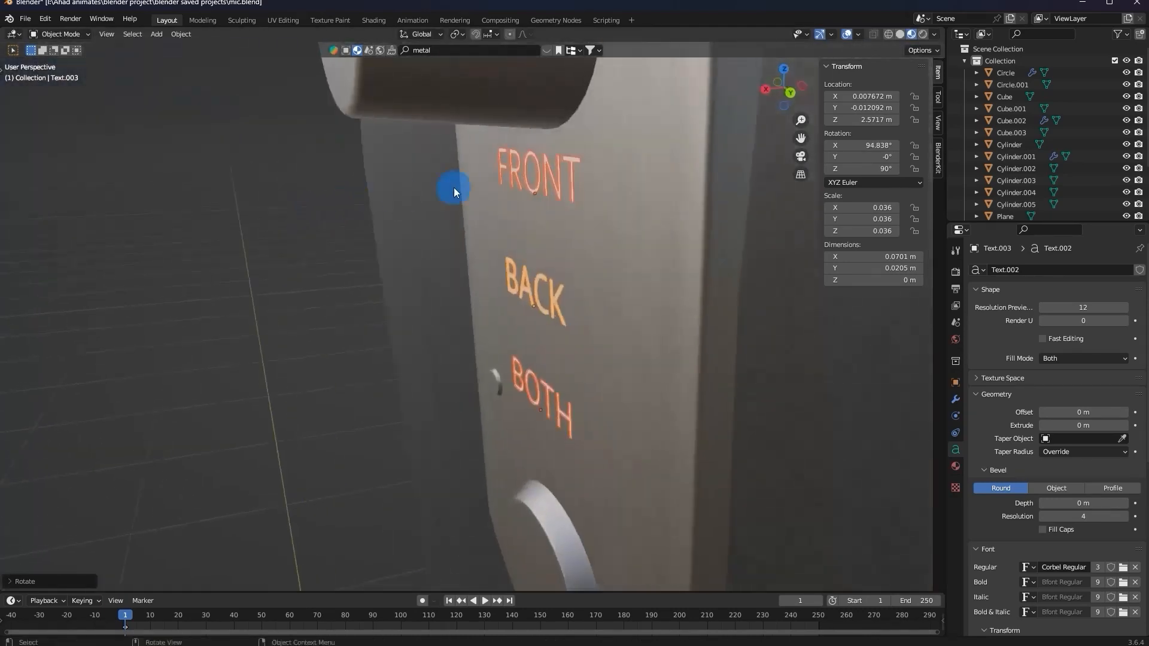
# Add a Shrinkwrap modifier to the FRONT label, targeting the plate Circle.001 with a 0.005 m offset.
pyautogui.click(570, 172)
pyautogui.click(956, 400)
pyautogui.click(999, 269)
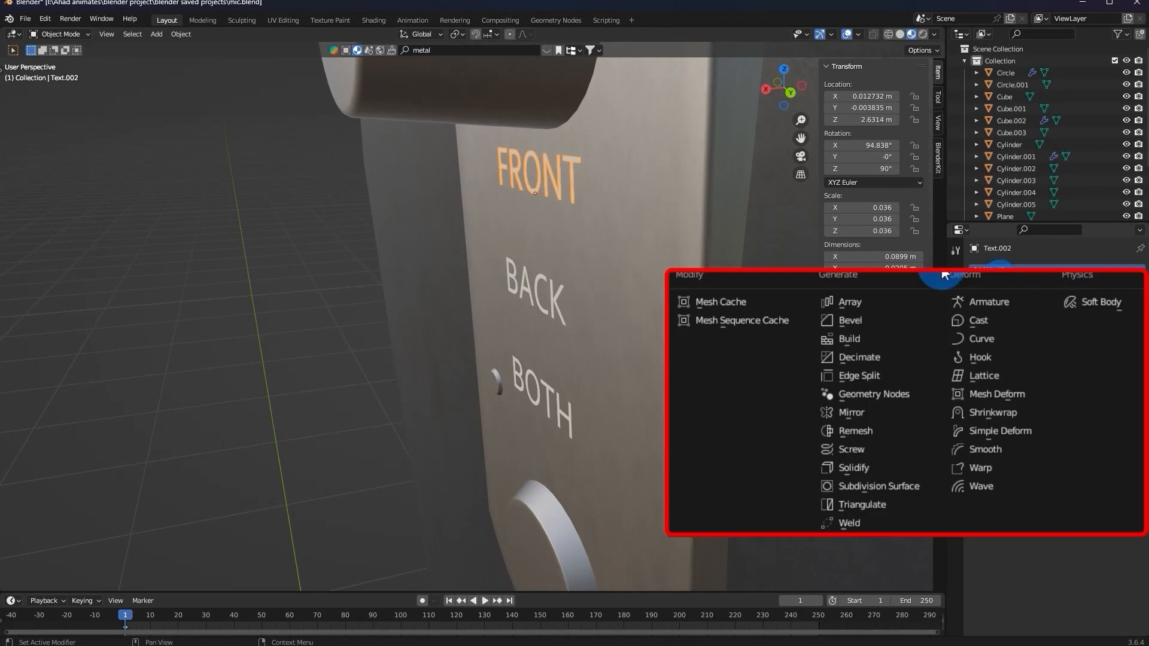
pyautogui.click(994, 413)
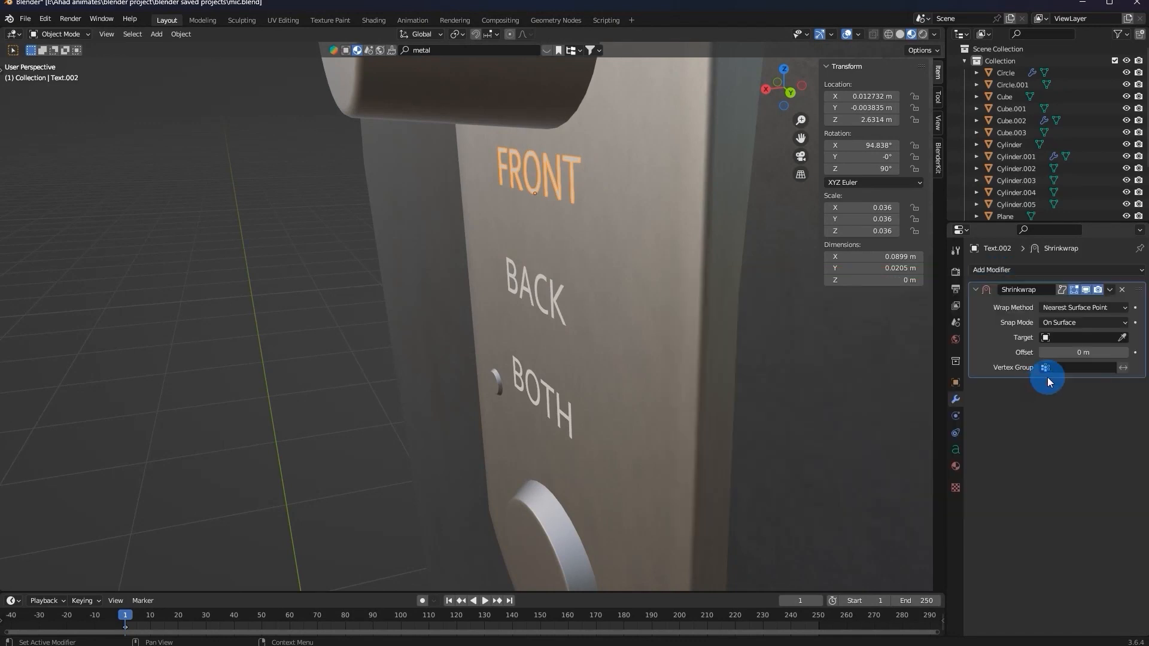
pyautogui.click(657, 253)
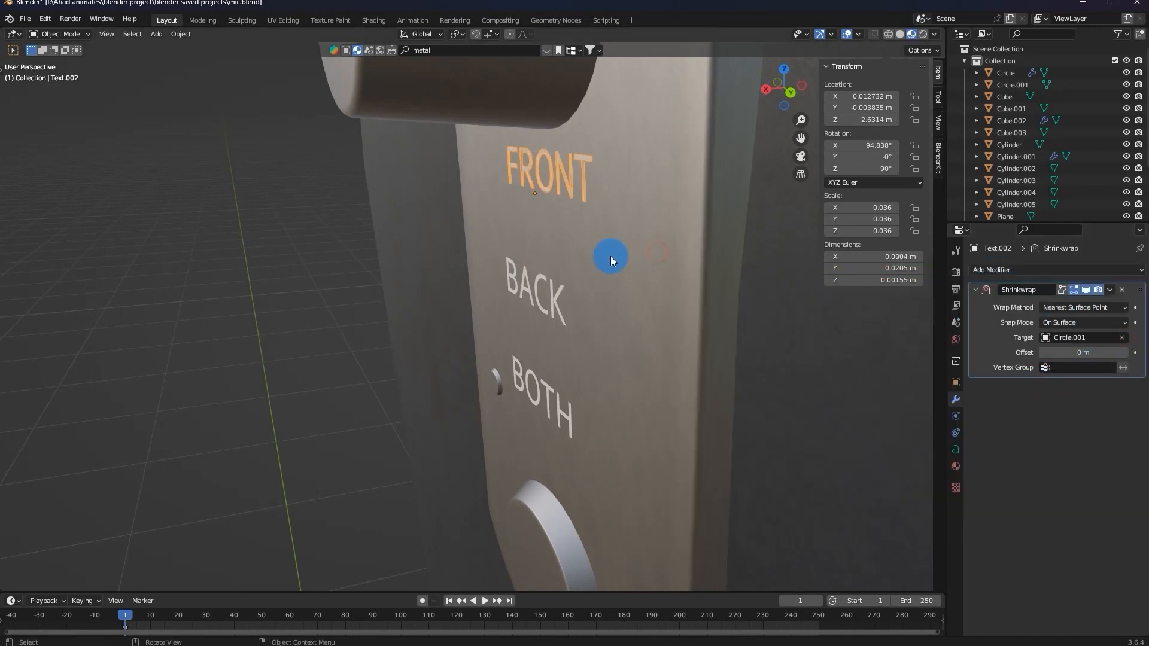
pyautogui.click(1123, 355)
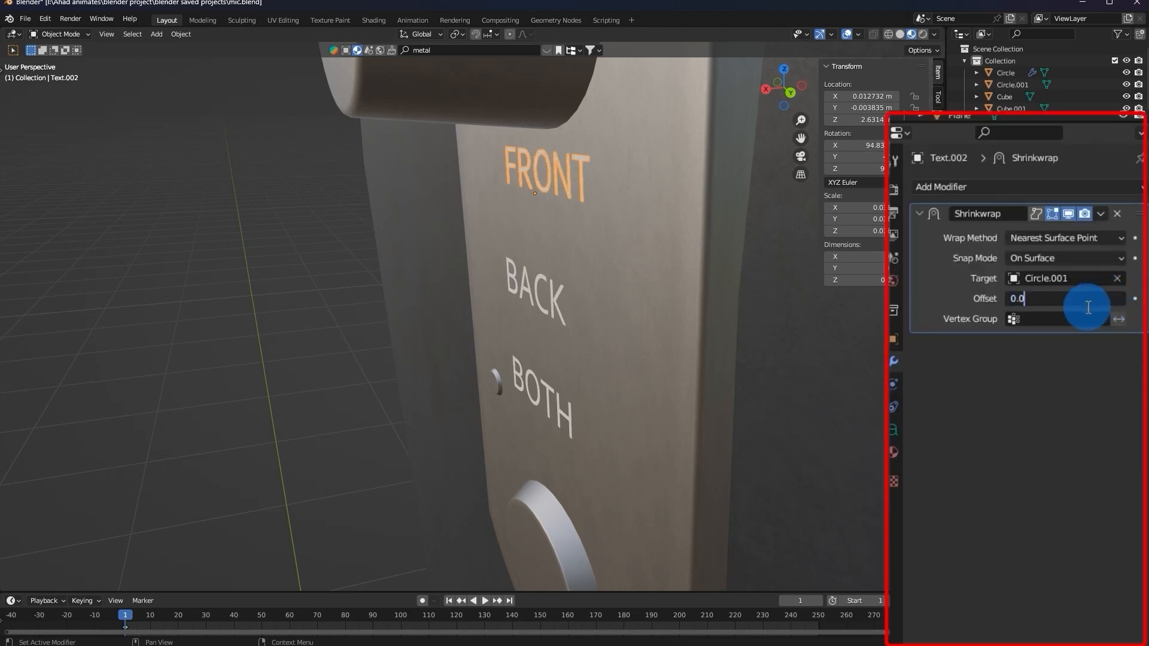
pyautogui.press('Return')
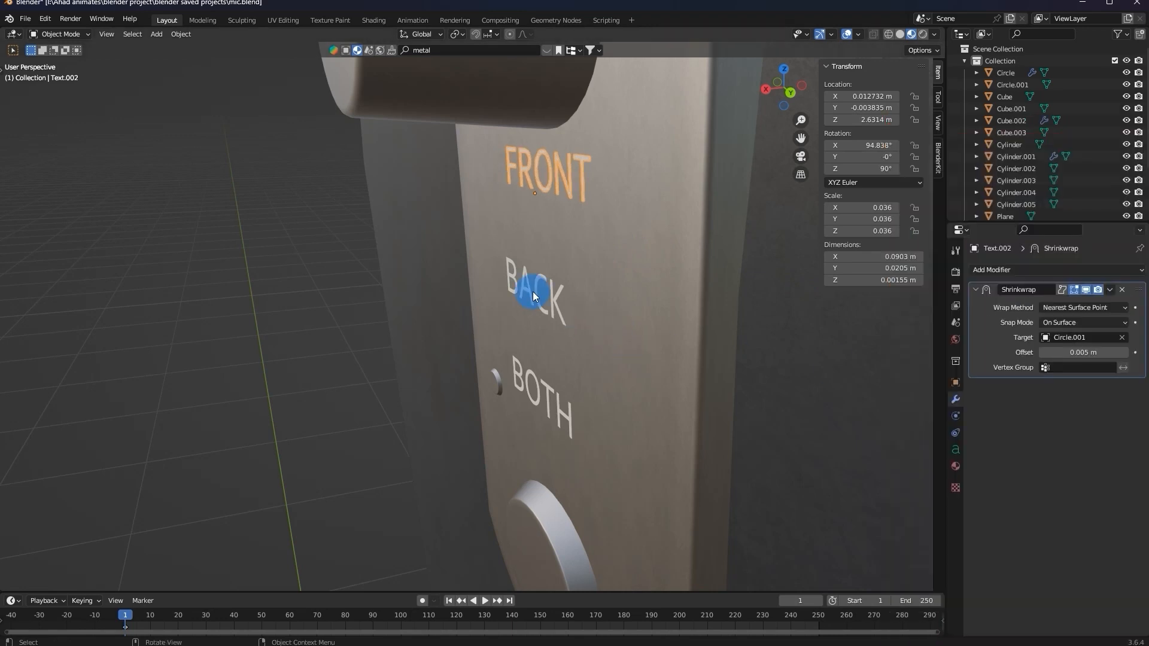
# Add a Shrinkwrap modifier to the BACK label, targeting the plate Circle.001 with a small offset.
pyautogui.click(529, 293)
pyautogui.click(1005, 269)
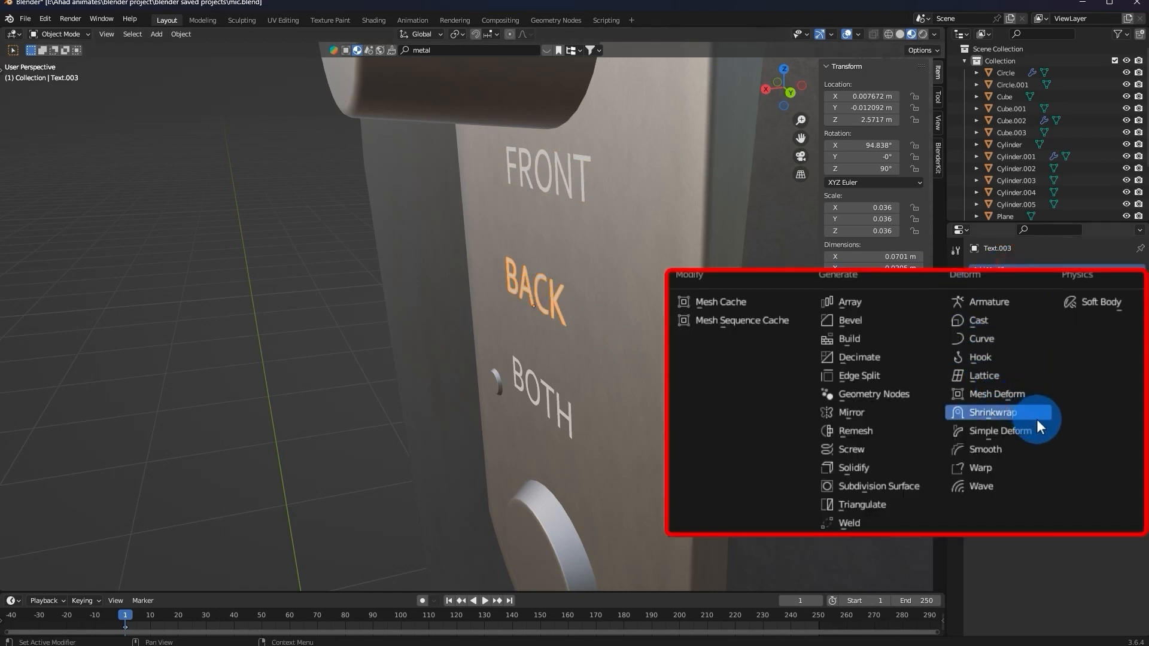
pyautogui.click(1011, 412)
pyautogui.click(1116, 338)
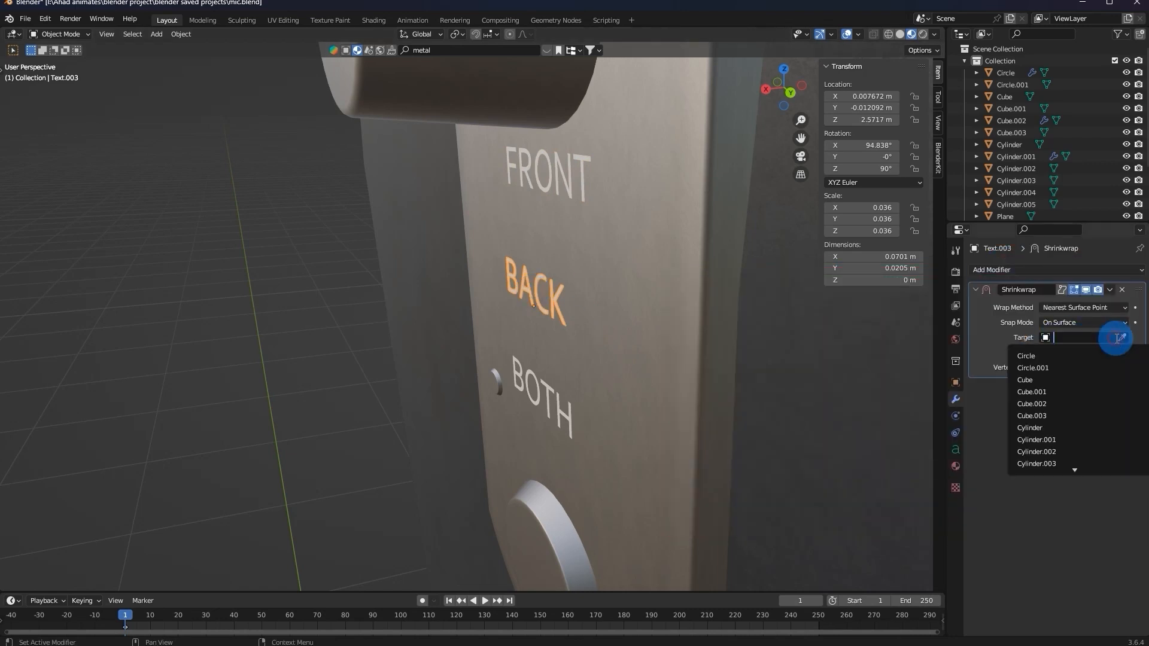
pyautogui.click(595, 310)
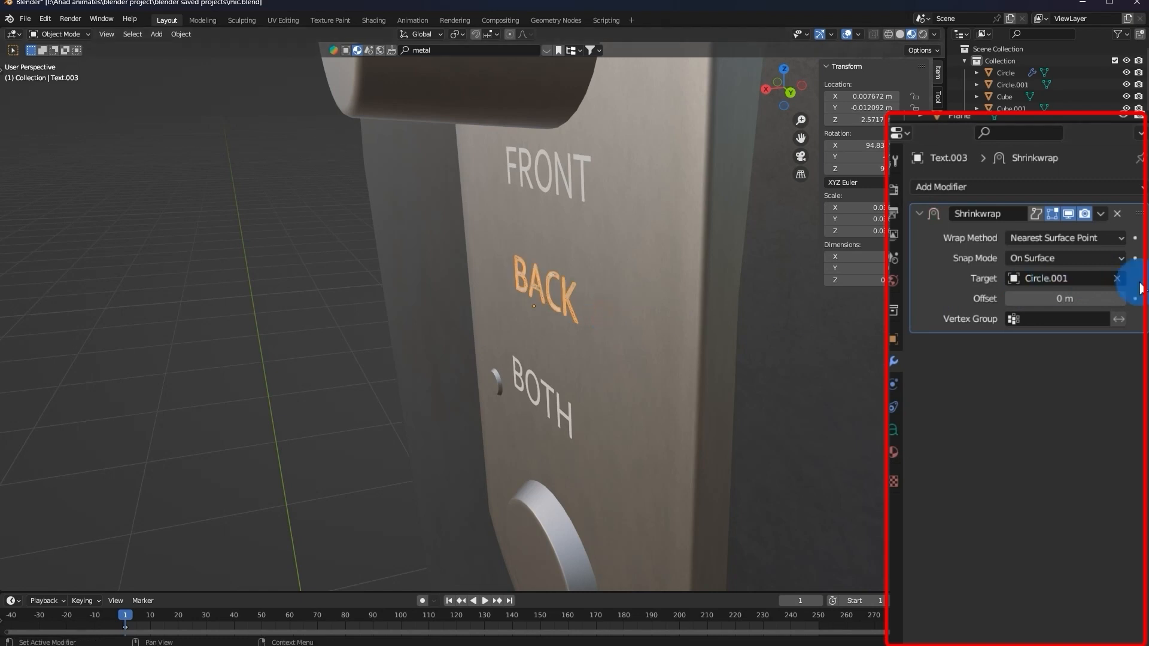
pyautogui.click(1078, 296)
pyautogui.write('0.00261')
pyautogui.press('Return')
# Add a Shrinkwrap modifier to the BOTH label, targeting the plate Circle.001 with a 0.005 m offset.
pyautogui.click(577, 413)
pyautogui.click(563, 413)
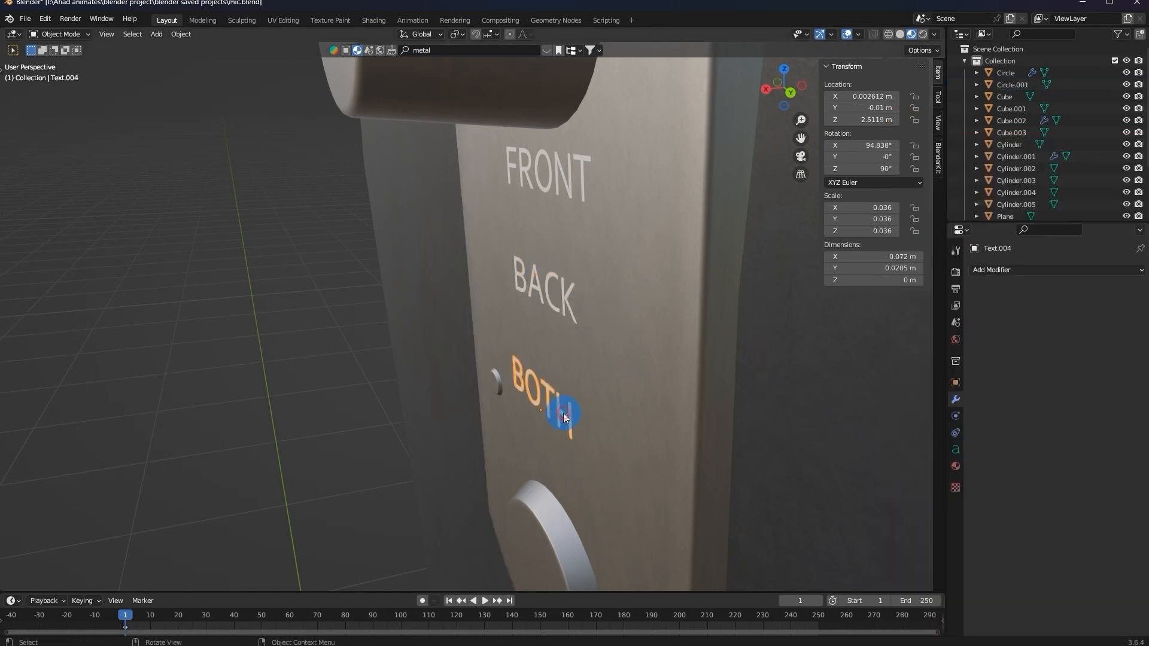
pyautogui.click(1023, 270)
pyautogui.click(1027, 409)
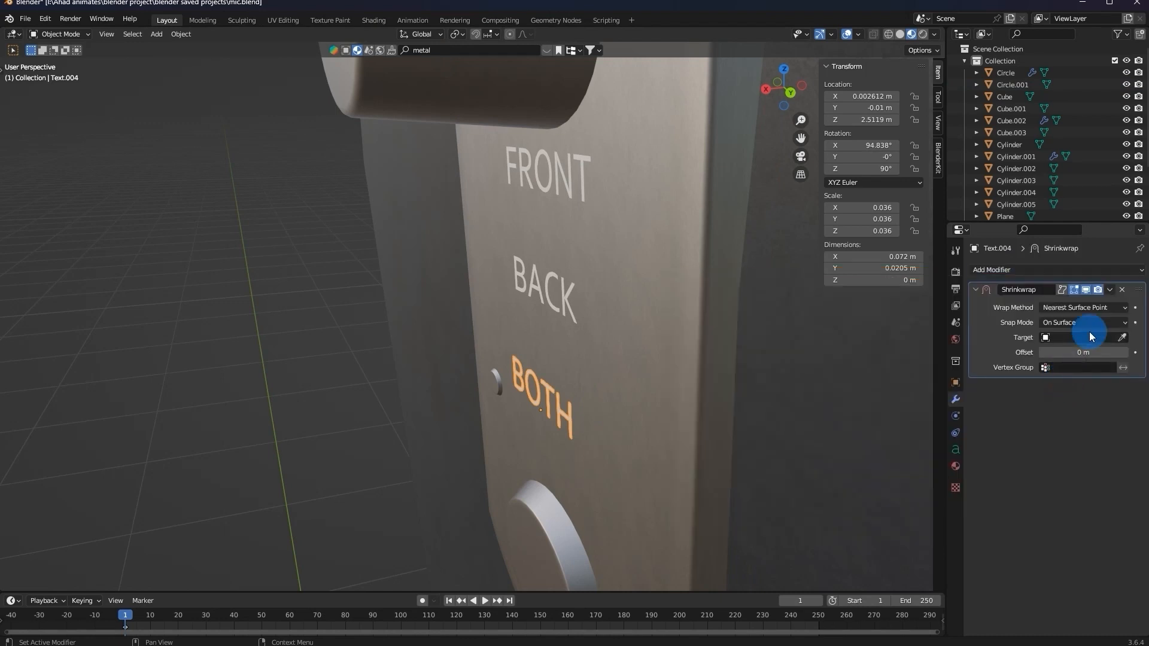
pyautogui.click(662, 446)
pyautogui.click(1090, 353)
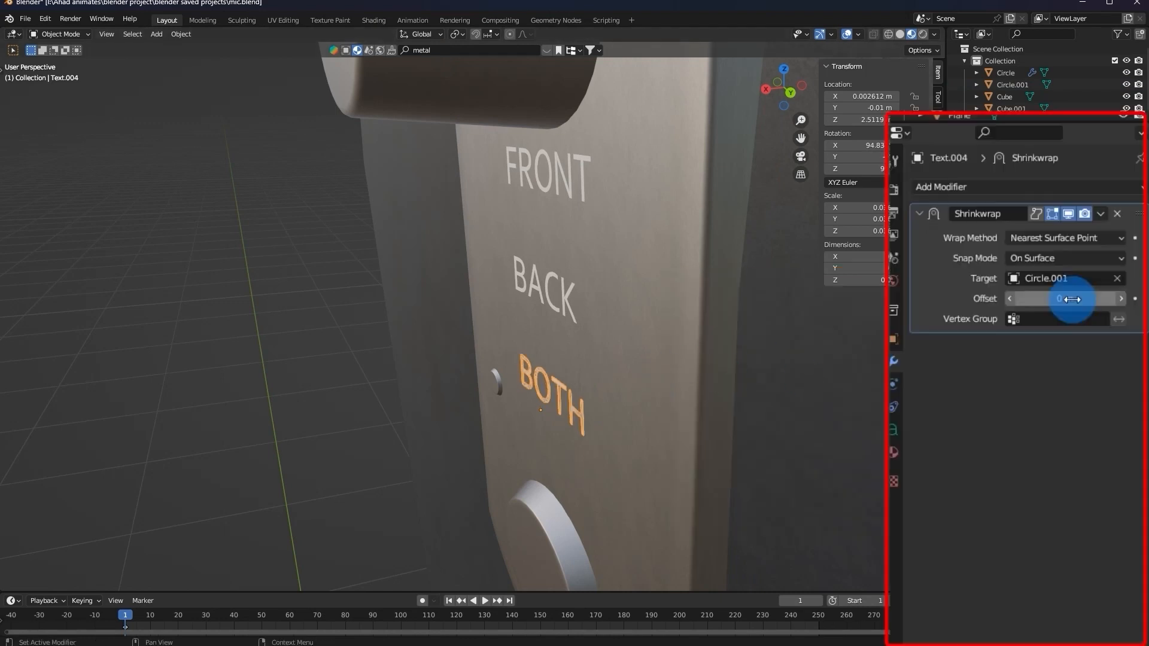
pyautogui.press('Return')
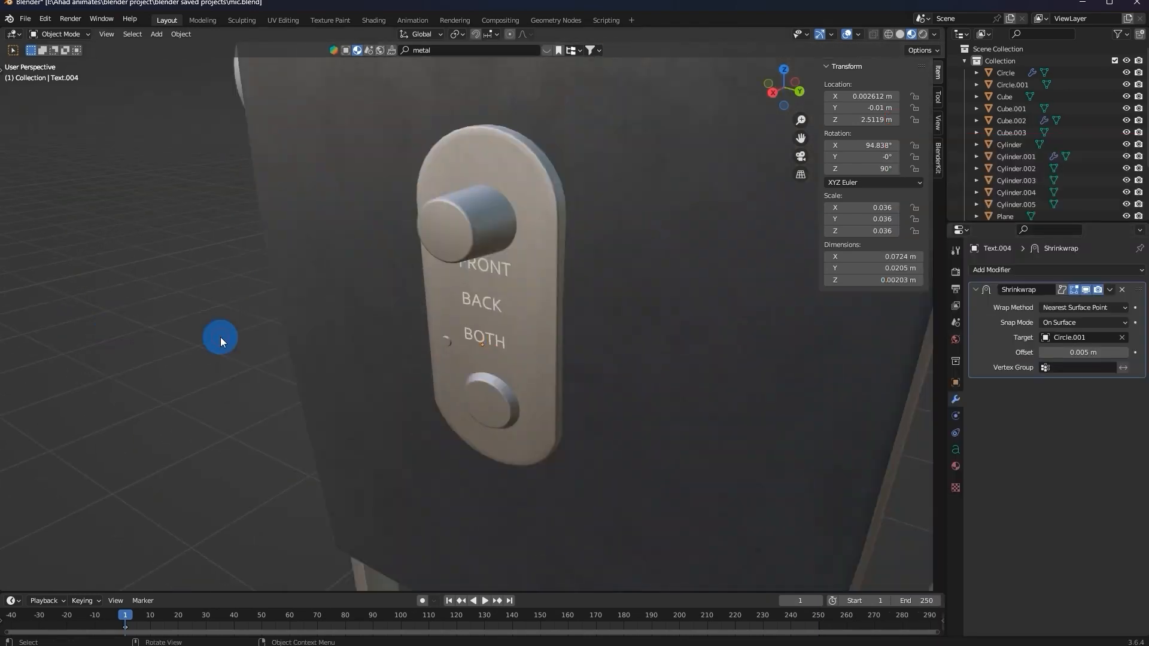
# Save the file, and move the small round button beside the BOTH label, at about Y -0.085 m, Z 2.519 m.
pyautogui.hotkey('ctrl', 's')
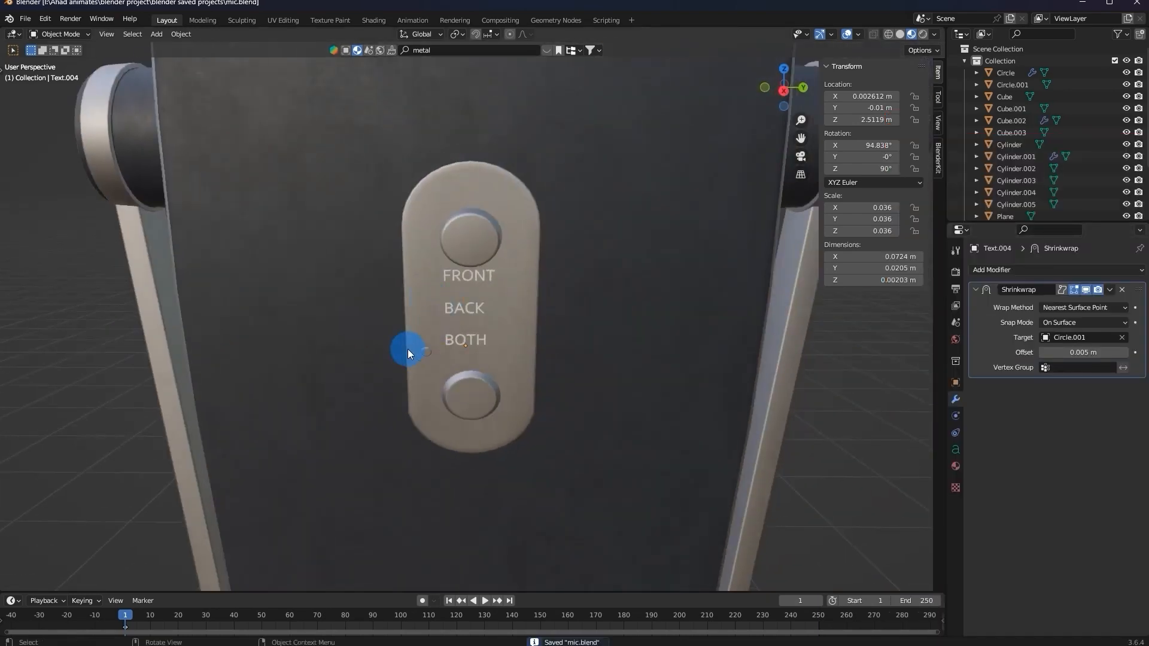
pyautogui.click(426, 350)
pyautogui.scroll(4, 501, 296)
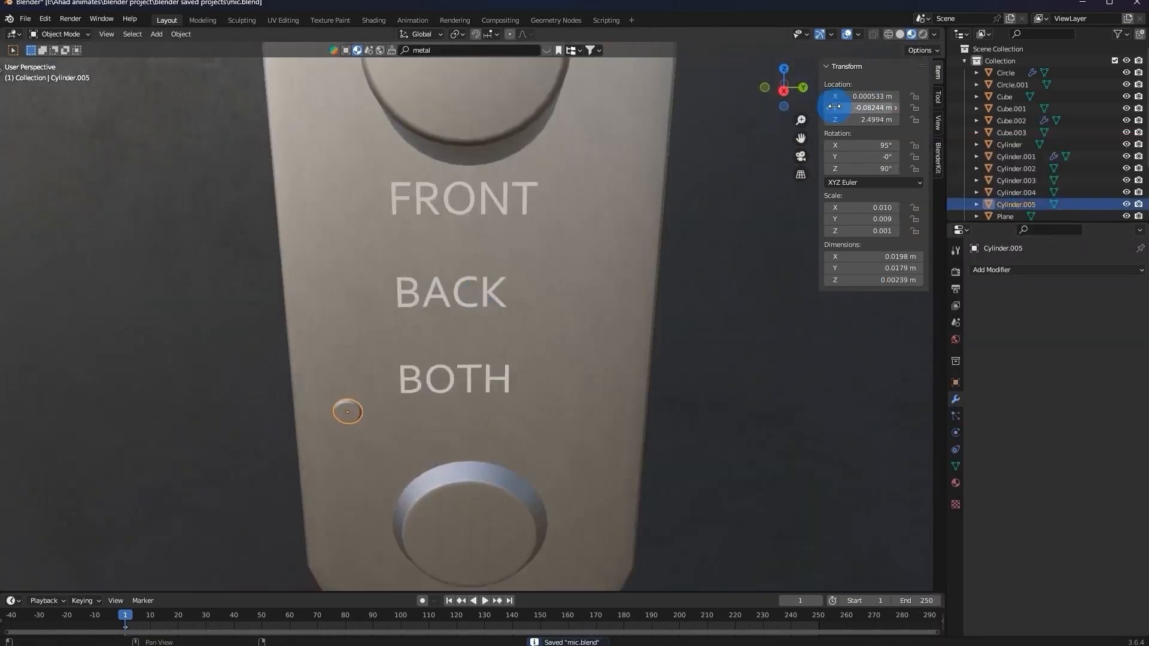
pyautogui.click(791, 97)
pyautogui.press('g')
pyautogui.click(538, 259)
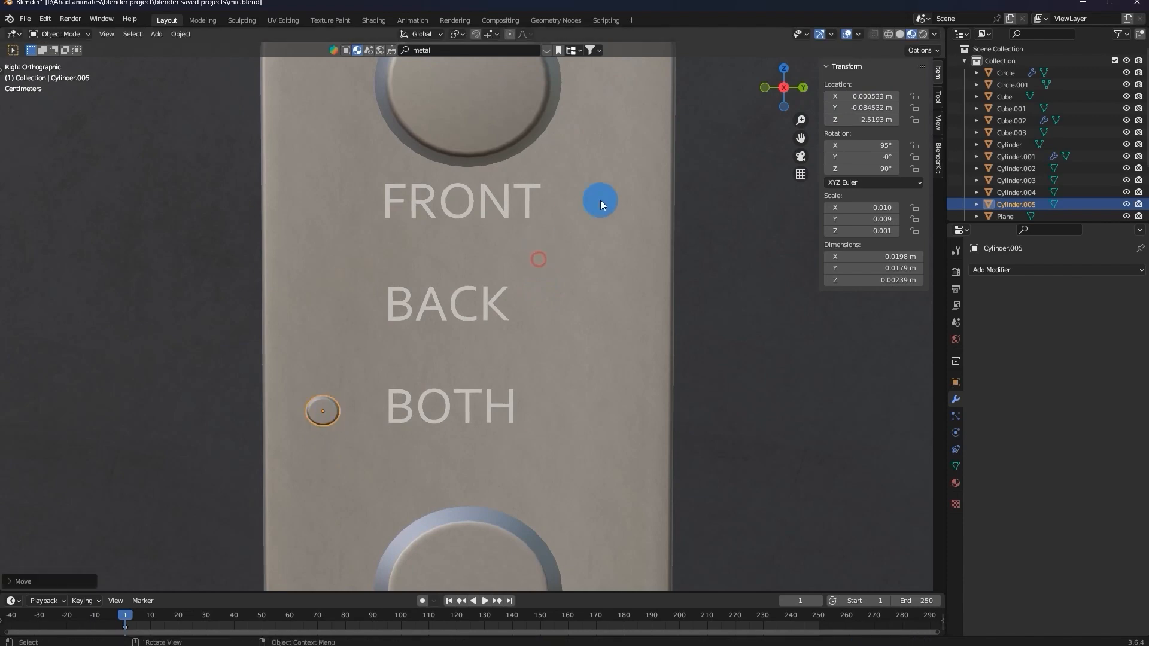
# Move the BOTH button outward along X to about 0.0033 m so it protrudes from the sloped plate.
pyautogui.click(766, 89)
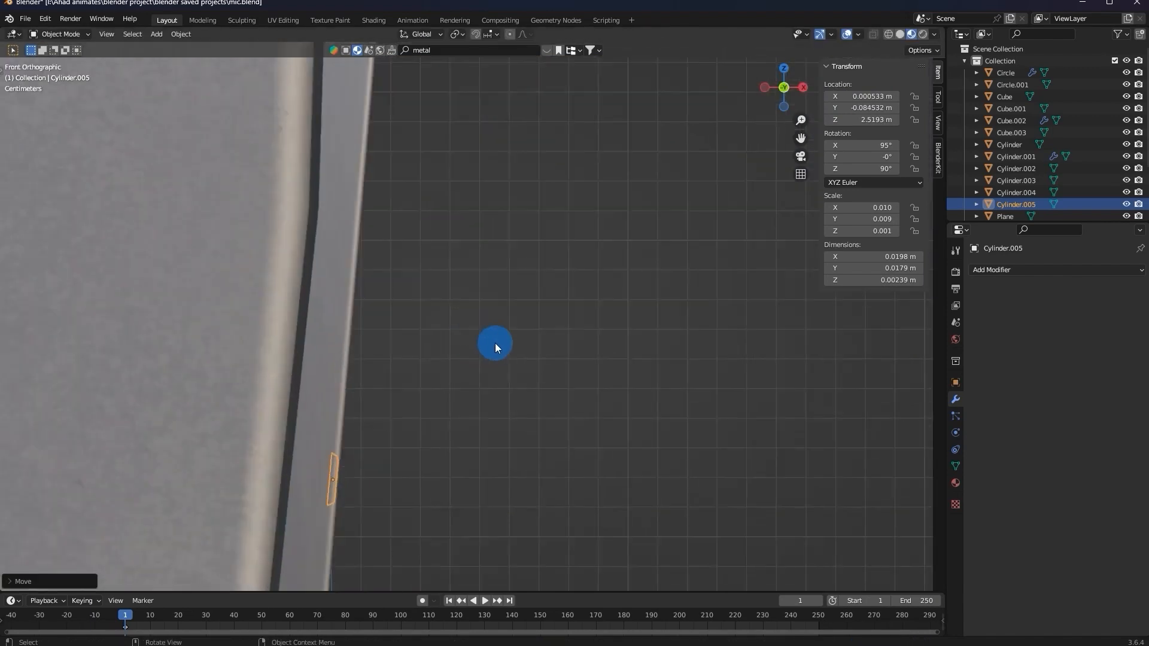
pyautogui.scroll(5, 509, 365)
pyautogui.press('g')
pyautogui.press('x')
pyautogui.click(655, 361)
pyautogui.scroll(-5, 651, 296)
pyautogui.scroll(-3, 624, 303)
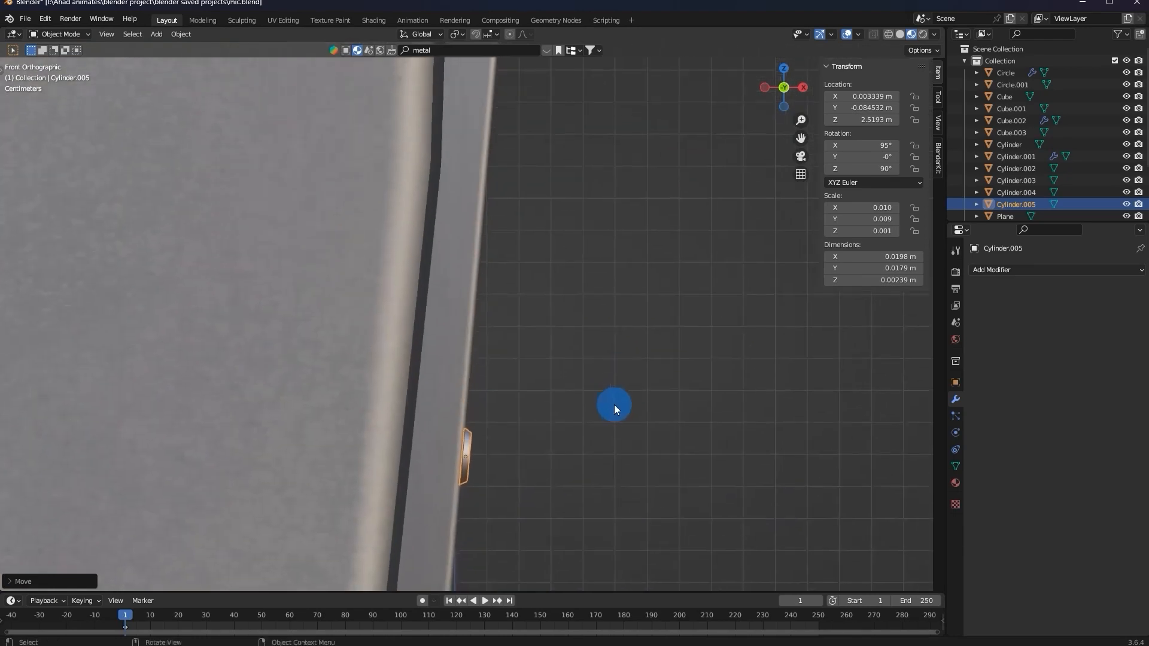
# Duplicate the BOTH button upward along Z and align the copy with the BACK label at about Z 2.58 m.
pyautogui.hotkey('shift', 'd')
pyautogui.press('z')
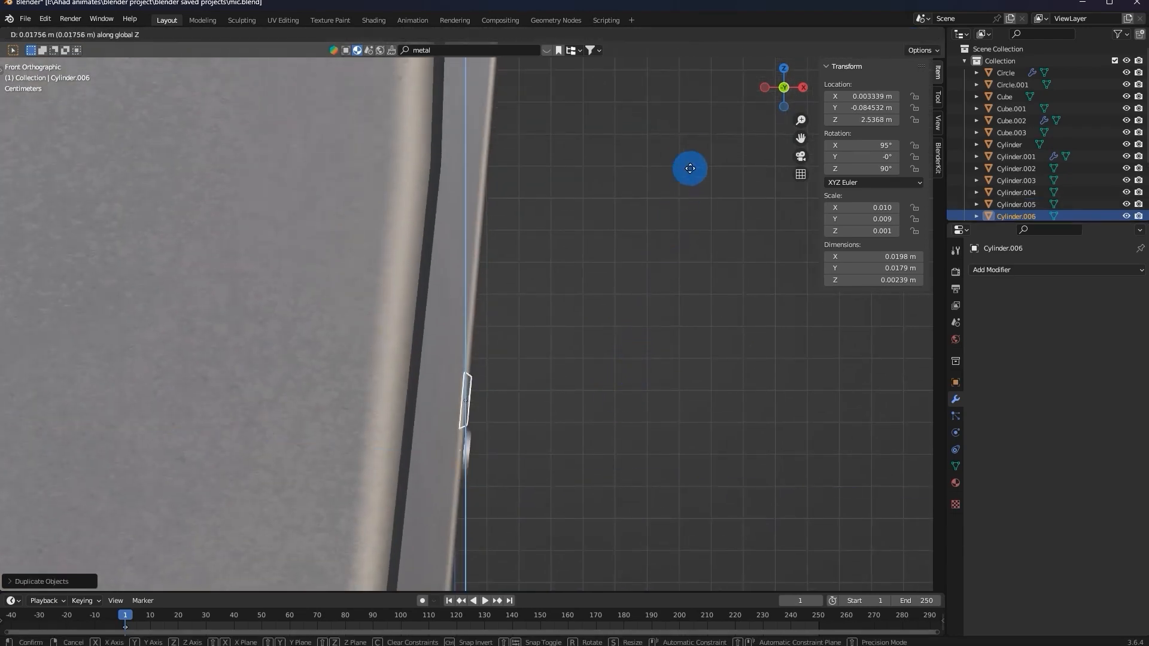
pyautogui.click(703, 123)
pyautogui.click(804, 88)
pyautogui.press('g')
pyautogui.press('z')
pyautogui.click(532, 174)
# Move the BACK button outward along X to about 0.0087 m so it sits on the plate's face.
pyautogui.click(765, 89)
pyautogui.press('g')
pyautogui.press('x')
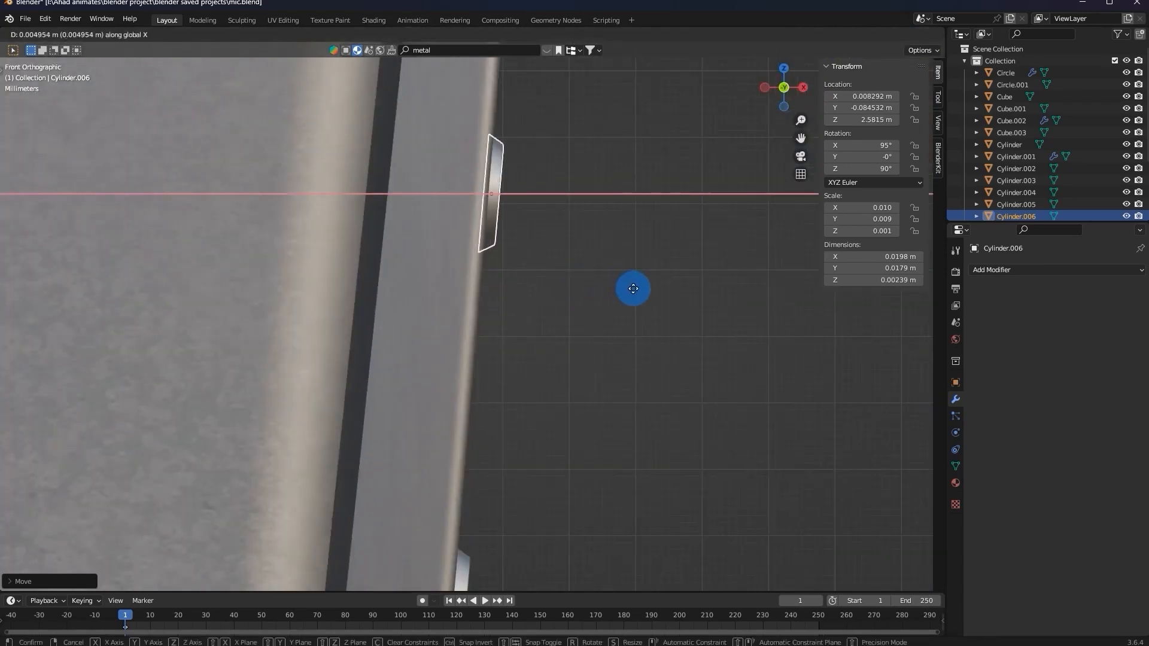
pyautogui.click(637, 290)
pyautogui.scroll(-5, 610, 335)
# Duplicate the BACK button upward along Z and align the copy with the FRONT label at about Z 2.638 m.
pyautogui.hotkey('shift', 'd')
pyautogui.rightClick(601, 309)
pyautogui.scroll(-6, 600, 309)
pyautogui.press('g')
pyautogui.press('z')
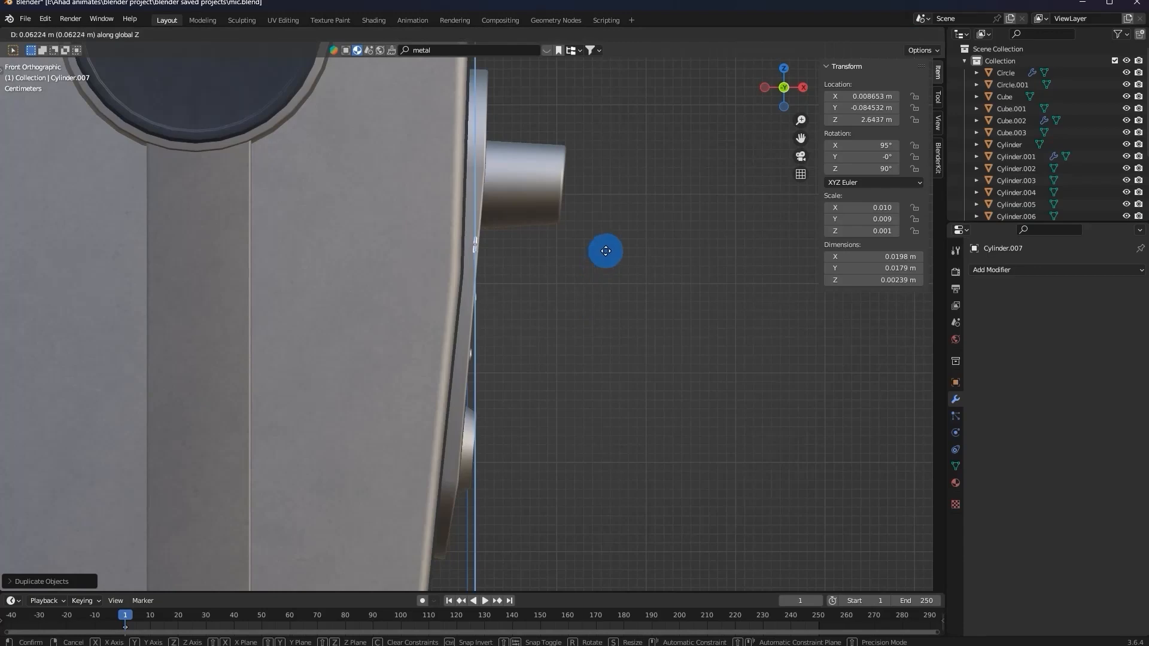
pyautogui.click(606, 251)
pyautogui.click(804, 87)
pyautogui.press('z')
pyautogui.click(678, 186)
# Move the FRONT button outward along X to about 0.0136 m onto the plate's face, and save the file.
pyautogui.click(764, 88)
pyautogui.scroll(6, 590, 217)
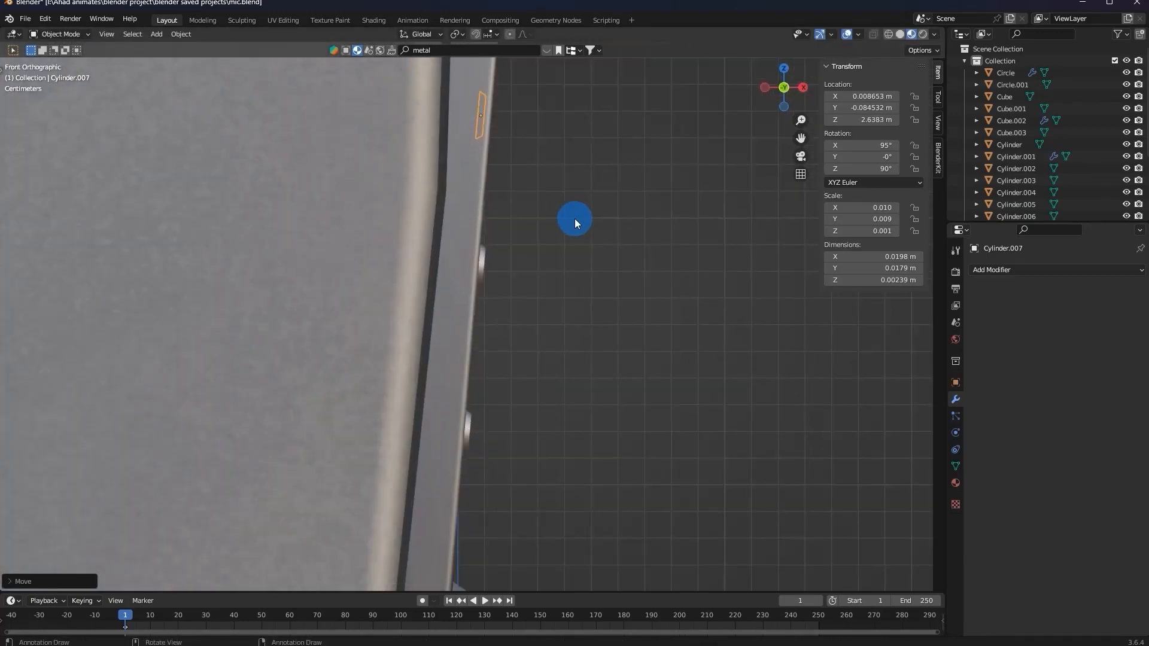
pyautogui.press('g')
pyautogui.press('x')
pyautogui.click(587, 221)
pyautogui.scroll(4, 589, 222)
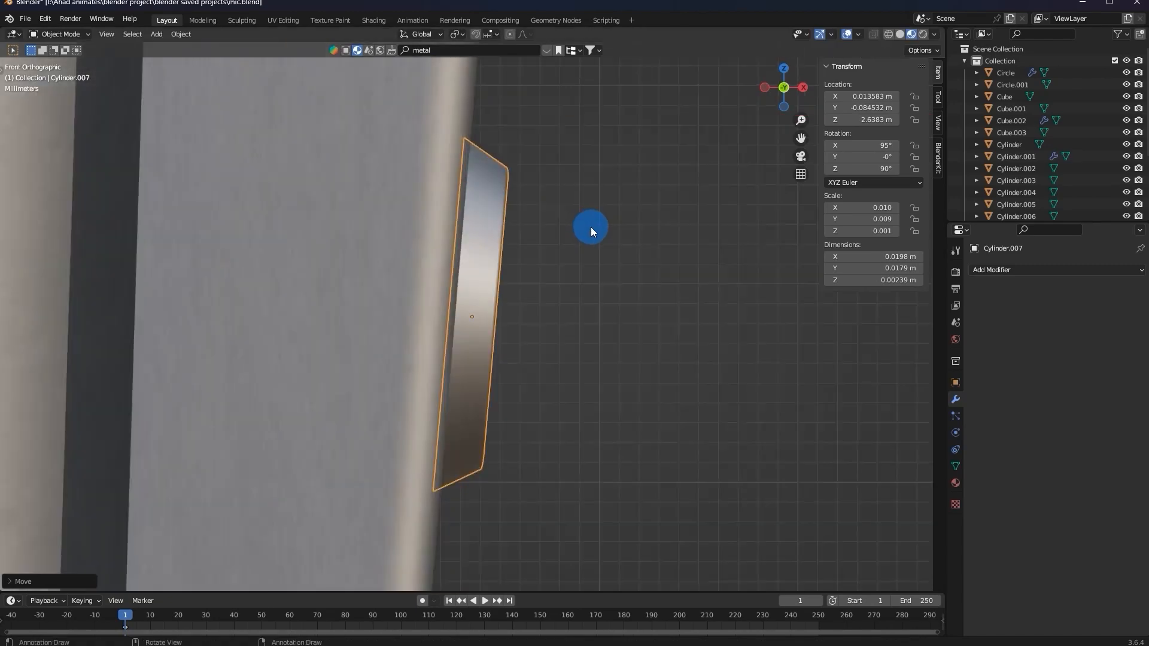
pyautogui.scroll(-5, 624, 231)
pyautogui.click(625, 232)
pyautogui.moveTo(631, 239); pyautogui.dragTo(518, 289, button='middle')
pyautogui.scroll(-11, 543, 317)
pyautogui.hotkey('ctrl', 's')
# Select the button beside BACK and search the material library for glass.
pyautogui.scroll(12, 517, 288)
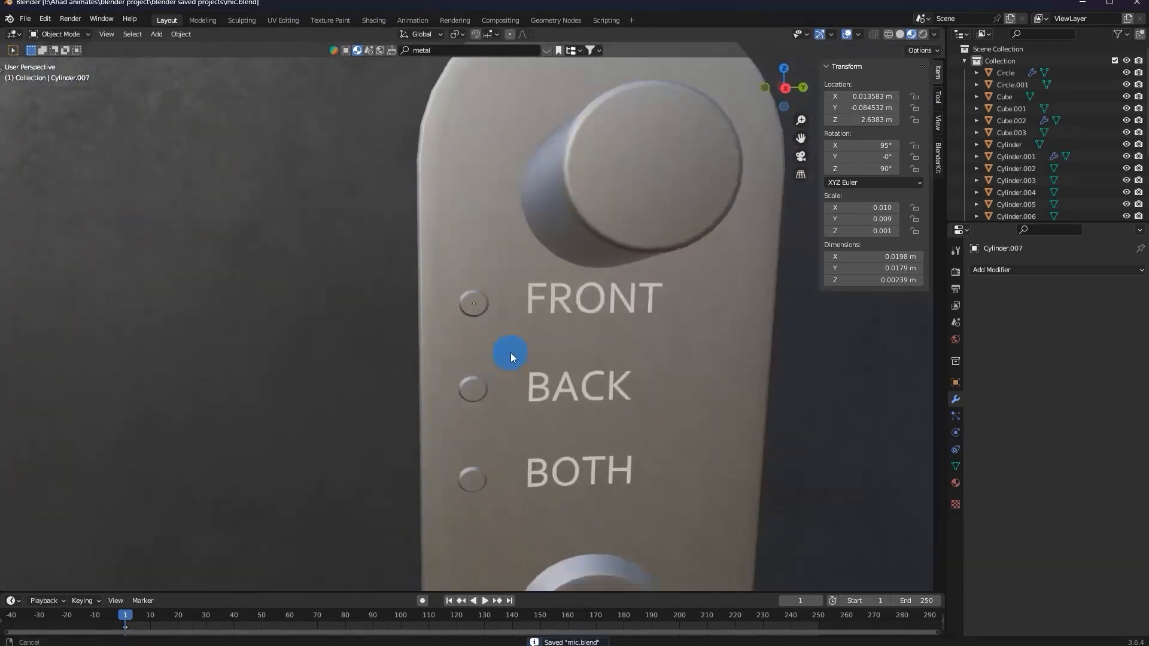
pyautogui.click(527, 299)
pyautogui.scroll(3, 535, 289)
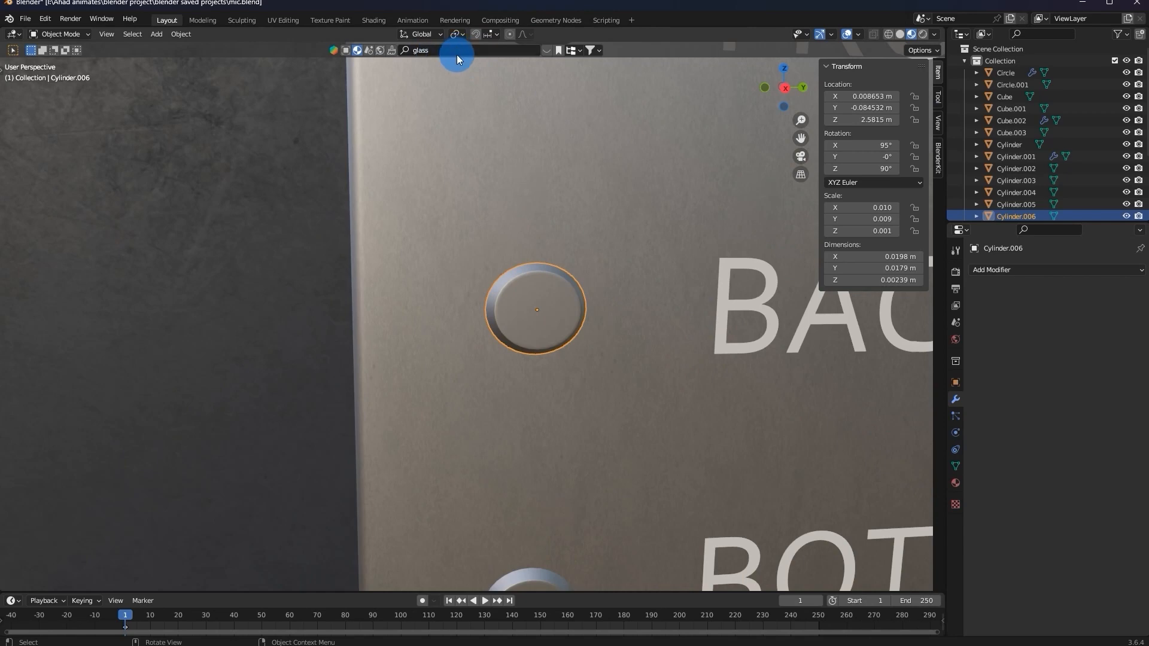
pyautogui.click(547, 52)
# Try a textured glass material on the BACK, BOTH and FRONT buttons and examine it up close.
pyautogui.moveTo(510, 148)
pyautogui.moveTo(510, 148); pyautogui.dragTo(549, 305)
pyautogui.scroll(-2, 549, 306)
pyautogui.moveTo(459, 130)
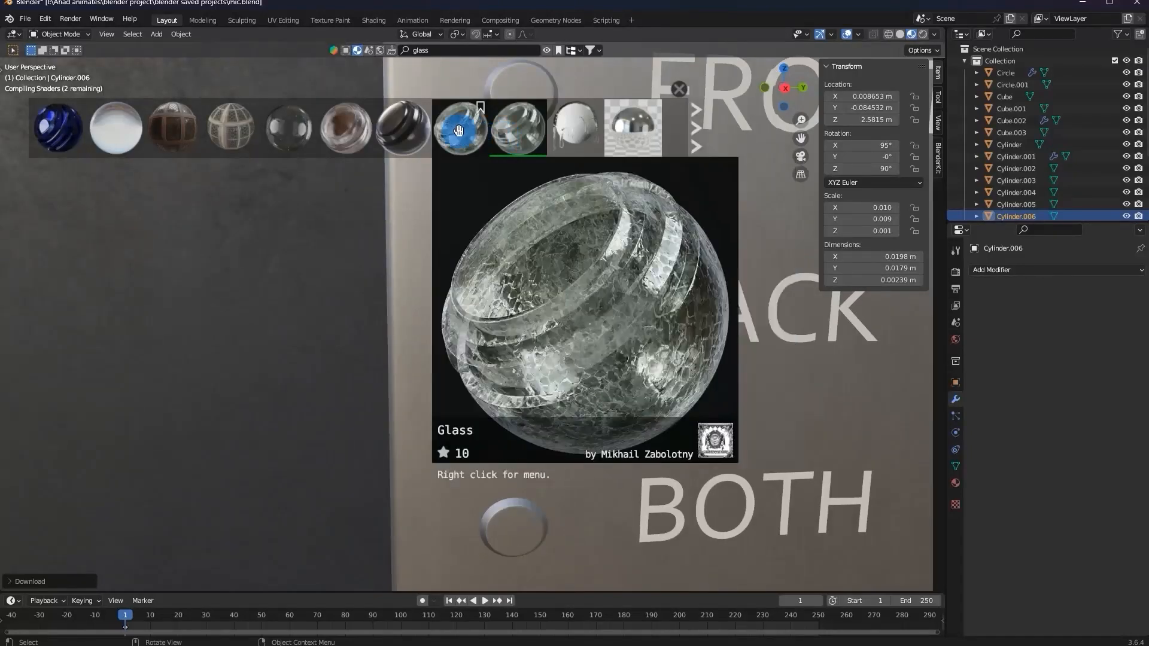
pyautogui.moveTo(494, 130); pyautogui.dragTo(526, 525)
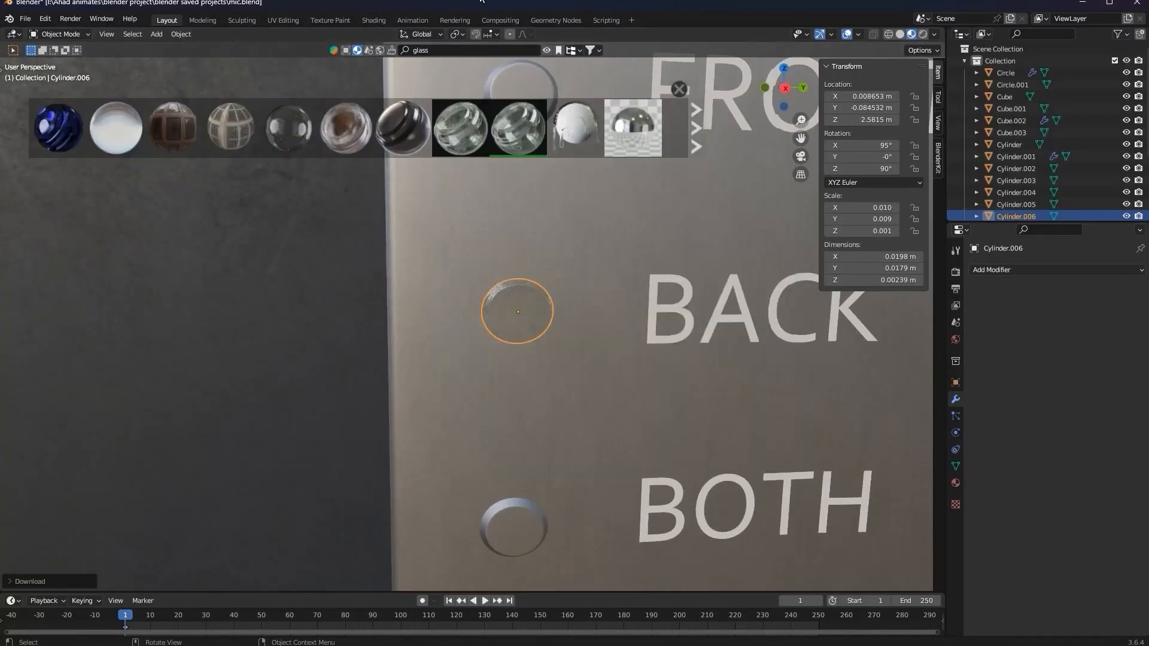
pyautogui.moveTo(525, 110)
pyautogui.mouseDown()
pyautogui.moveTo(511, 531)
pyautogui.moveTo(518, 99)
pyautogui.mouseUp()
pyautogui.scroll(-4, 465, 194)
pyautogui.scroll(4, 457, 198)
pyautogui.moveTo(457, 199); pyautogui.dragTo(573, 286, button='middle')
pyautogui.scroll(5, 508, 247)
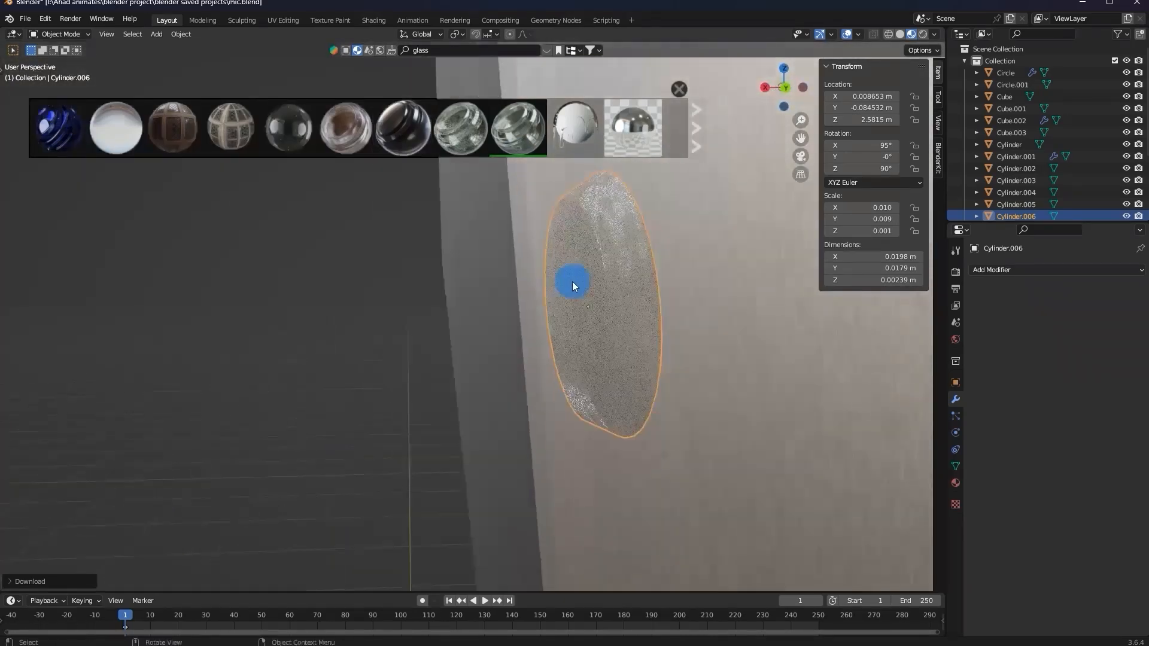
# Apply a different glass material from the search results to the BACK, BOTH and FRONT buttons.
pyautogui.click(227, 195)
pyautogui.moveTo(565, 129)
pyautogui.moveTo(566, 129); pyautogui.dragTo(620, 251)
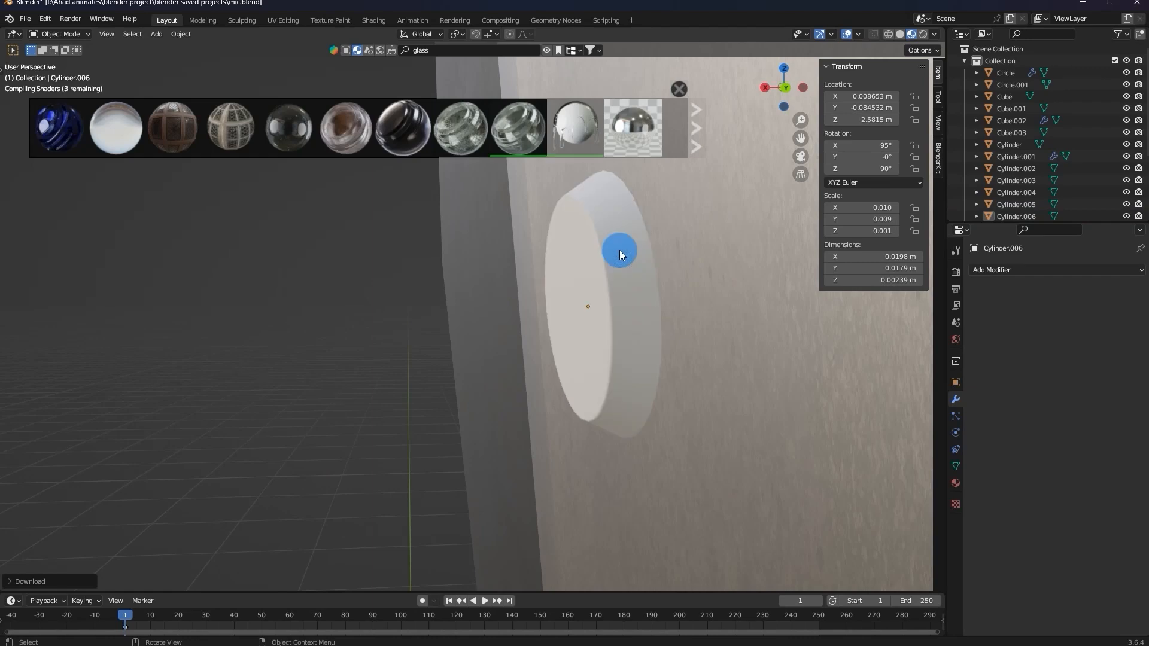
pyautogui.scroll(-8, 670, 243)
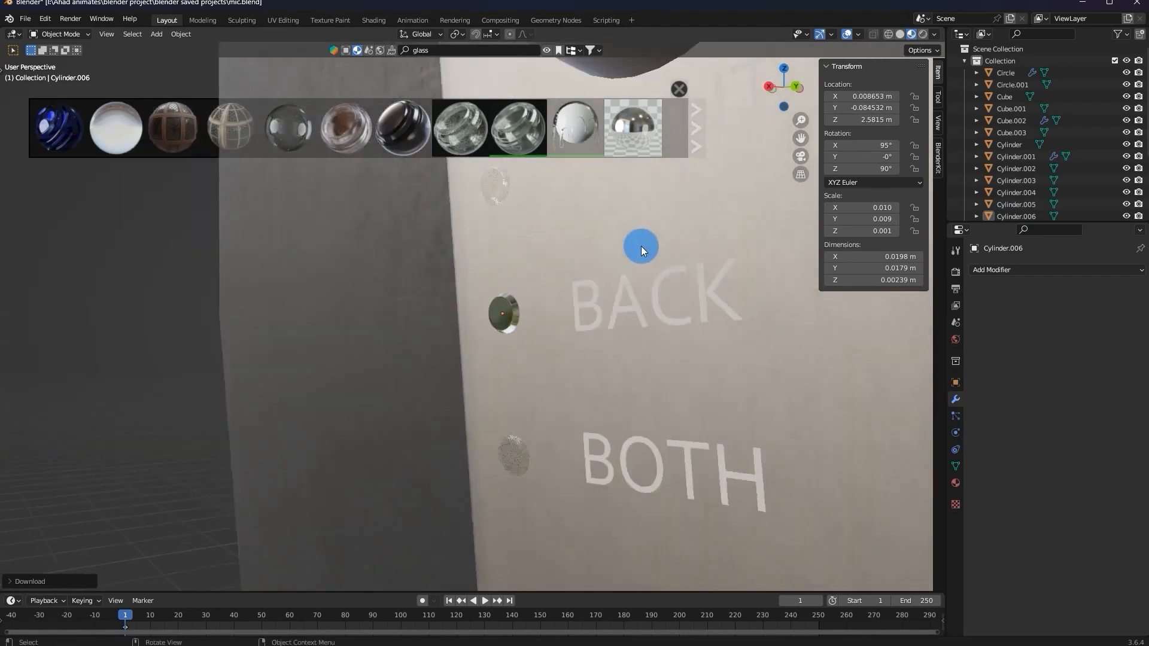
pyautogui.moveTo(515, 148); pyautogui.dragTo(579, 202)
pyautogui.moveTo(519, 466); pyautogui.dragTo(519, 465)
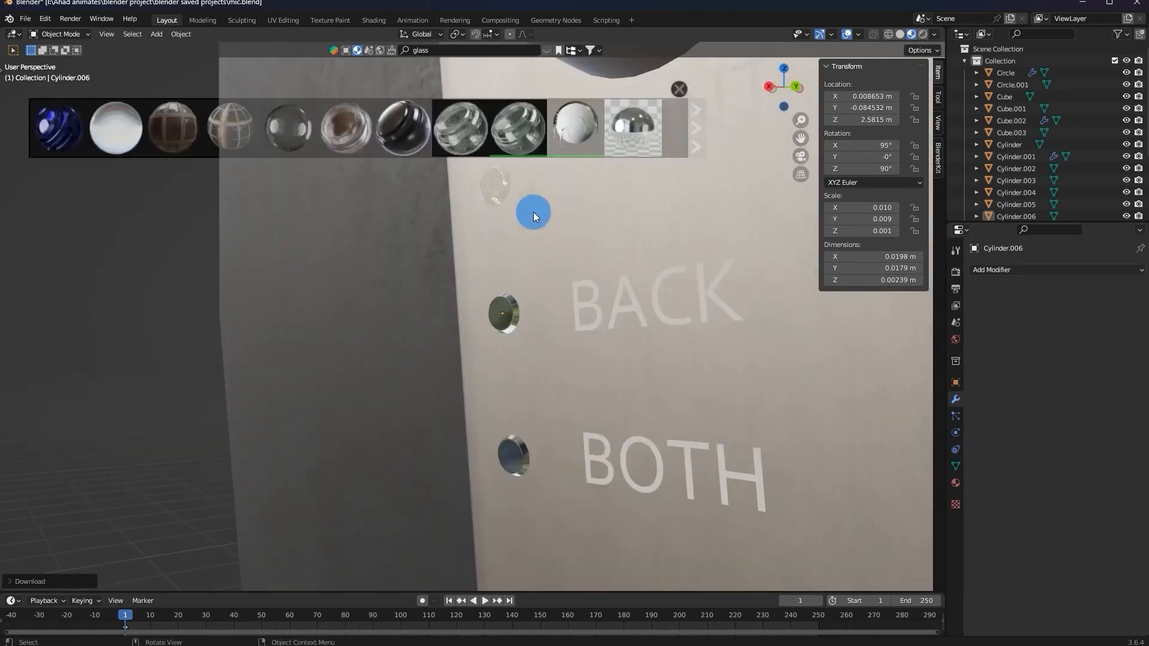
pyautogui.moveTo(561, 135); pyautogui.dragTo(488, 184)
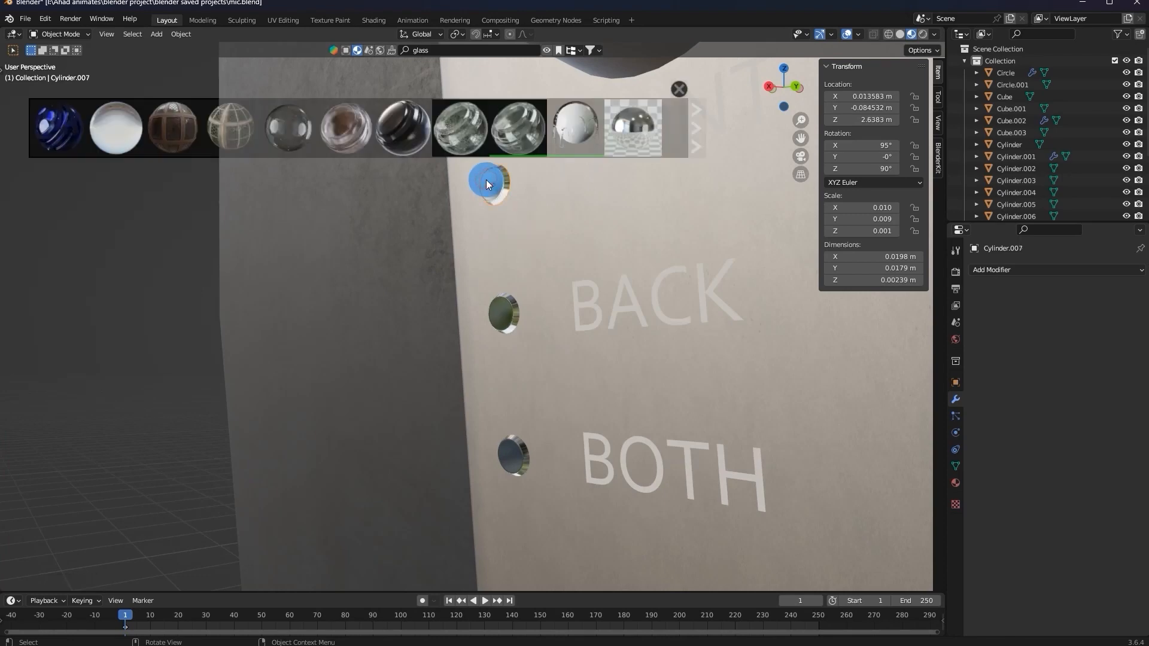
pyautogui.moveTo(674, 347); pyautogui.dragTo(473, 264, button='middle')
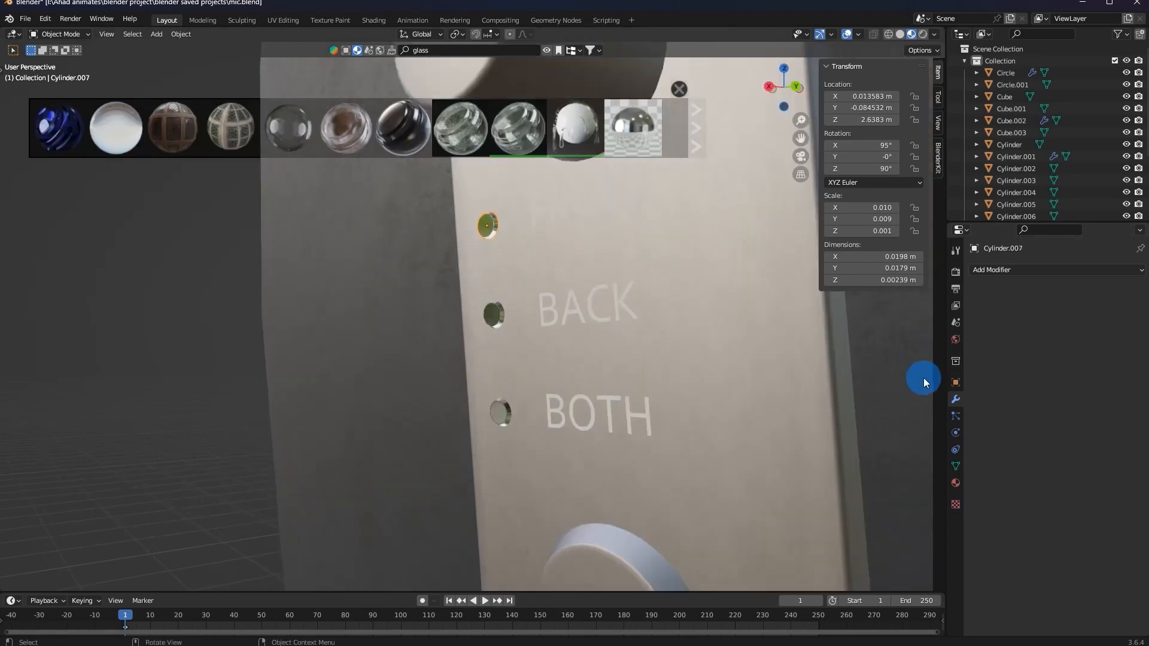
# Remove the glass material from the FRONT button and create a new material for it.
pyautogui.click(956, 485)
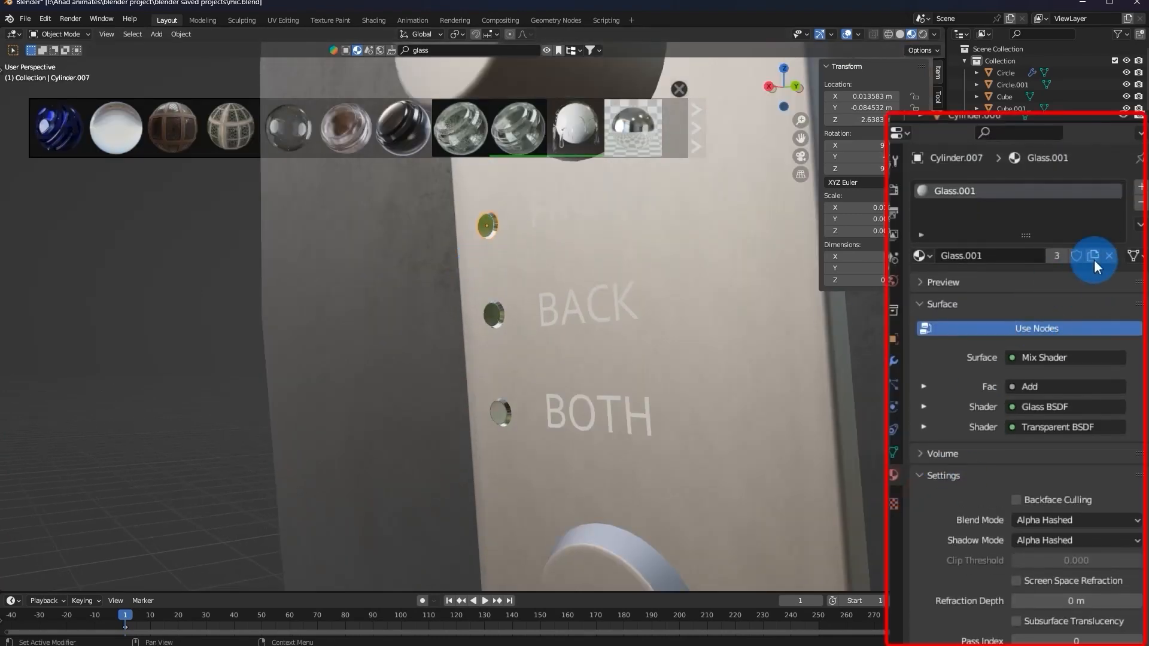
pyautogui.click(1106, 256)
pyautogui.click(1102, 256)
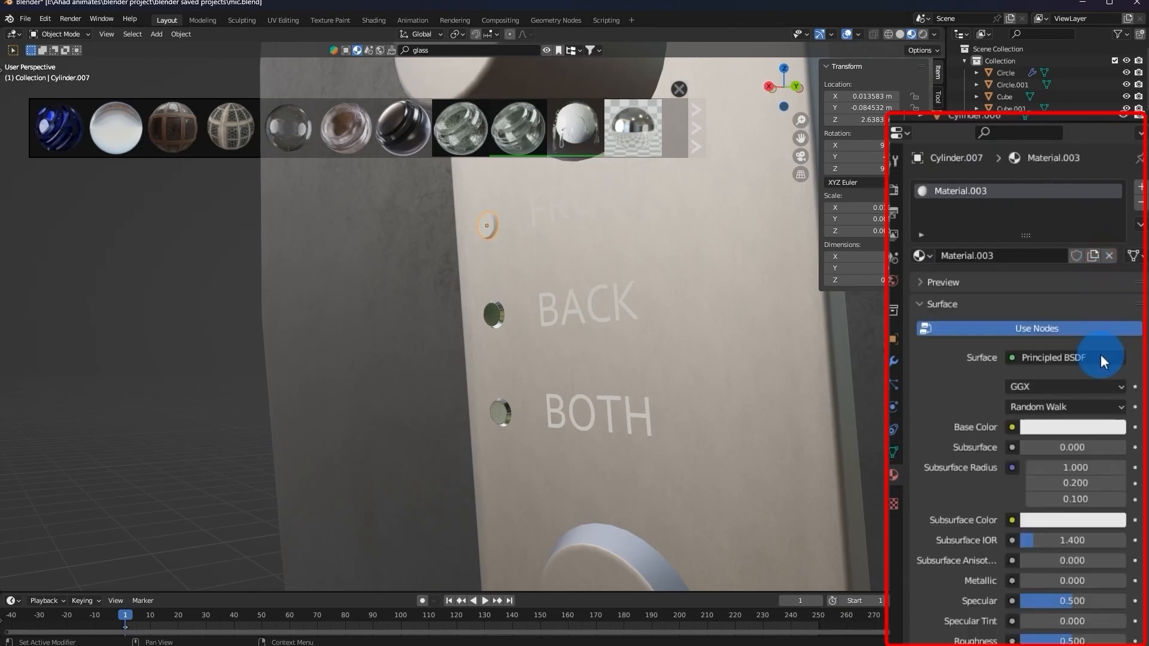
pyautogui.scroll(-12, 1101, 342)
# Set the FRONT button material's emission color to blue and its emission strength to 10.
pyautogui.click(1097, 519)
pyautogui.moveTo(1110, 377); pyautogui.dragTo(1108, 361)
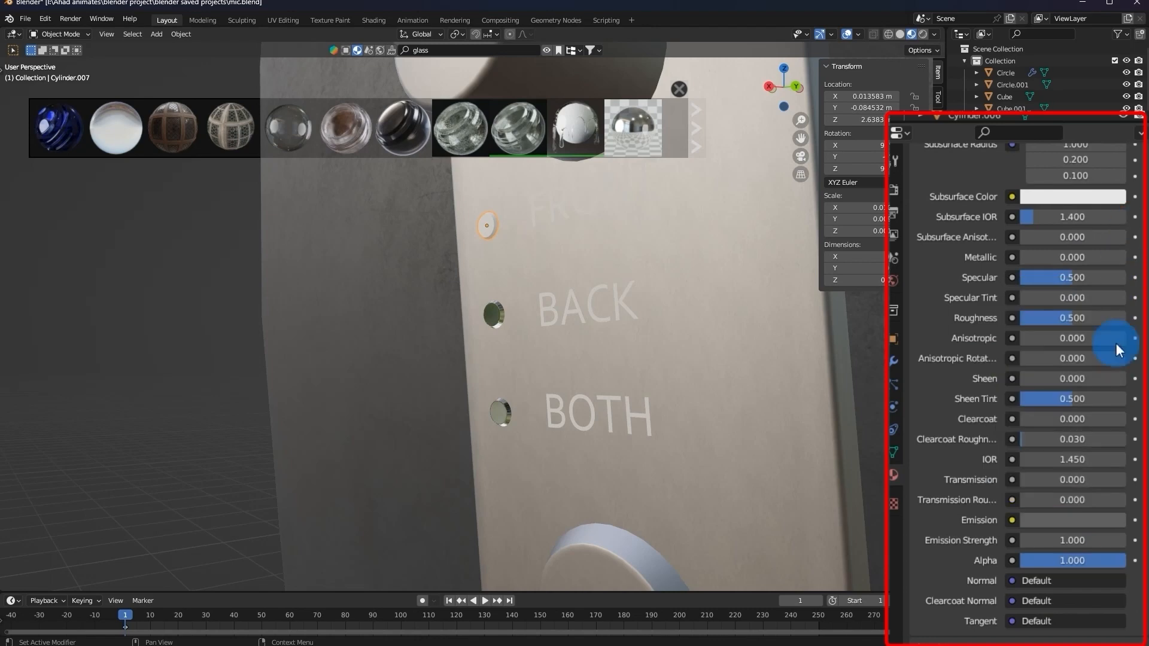
pyautogui.click(1097, 518)
pyautogui.moveTo(1118, 347); pyautogui.dragTo(1065, 325)
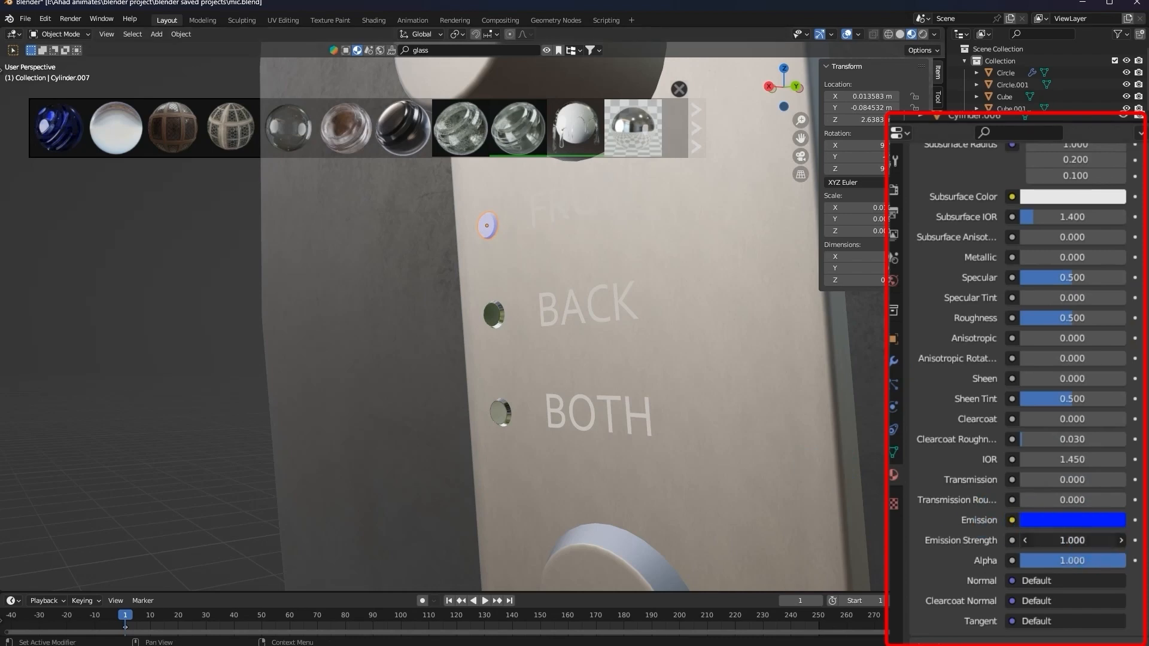
pyautogui.click(906, 430)
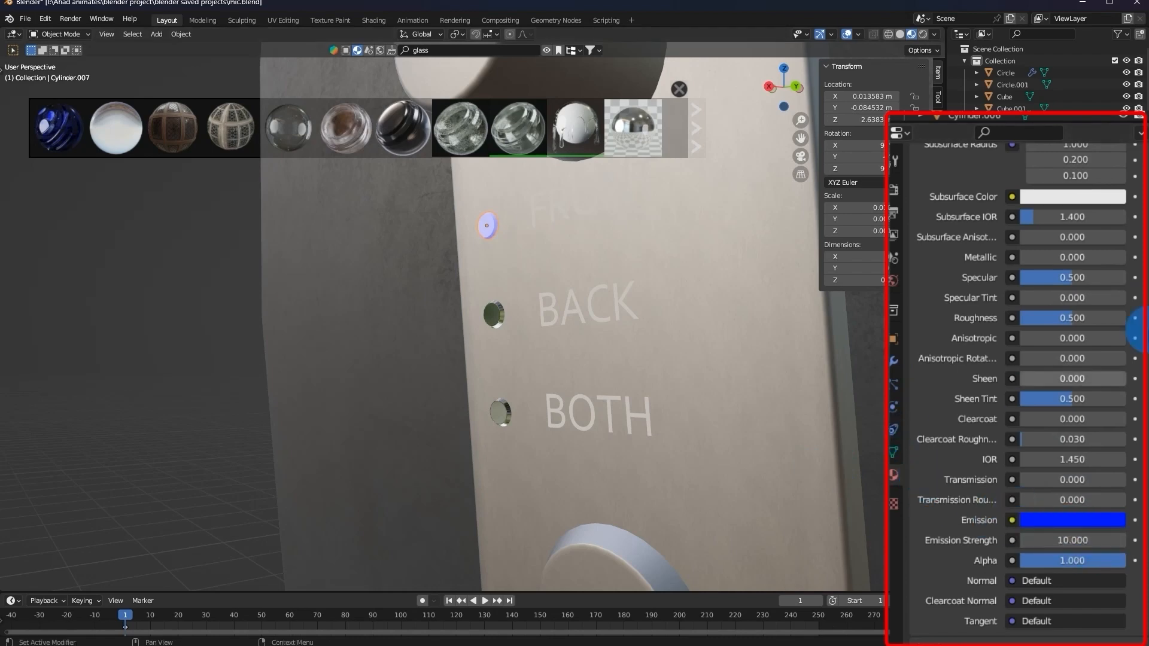
# Set the FRONT button material's base color to blue with a hue of about 0.65.
pyautogui.scroll(9, 1144, 326)
pyautogui.click(1097, 428)
pyautogui.moveTo(1044, 254); pyautogui.dragTo(1074, 221)
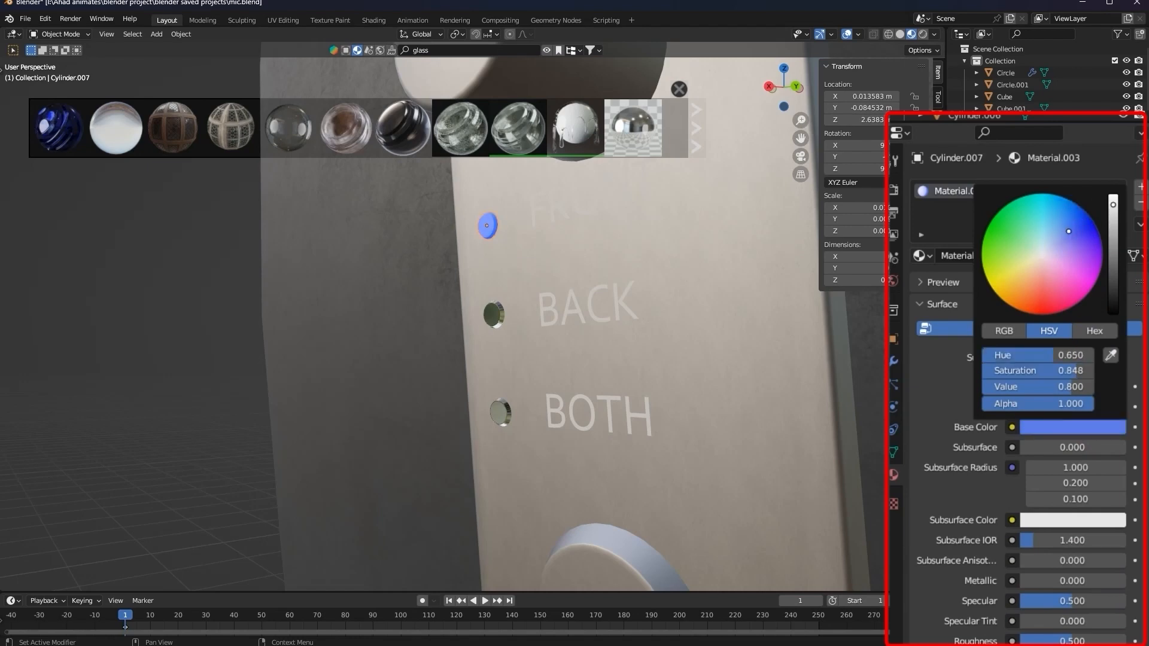
pyautogui.press('Tab')
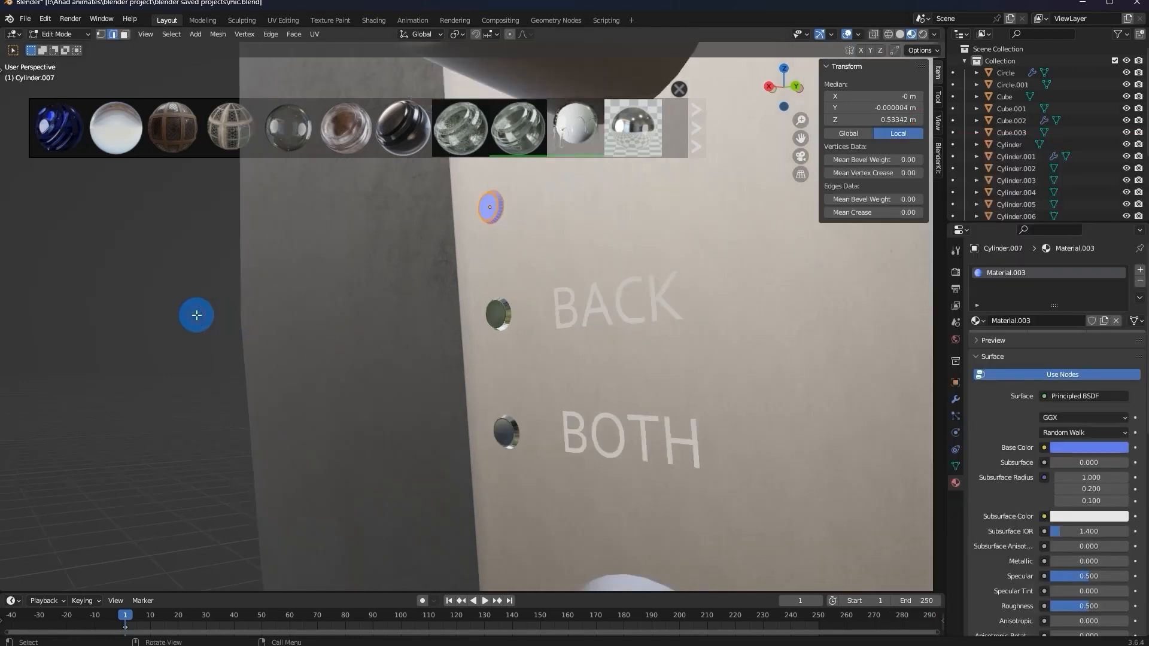
pyautogui.press('Tab')
# Save the file, look over the whole microphone, close the material search results and hide the transform properties.
pyautogui.scroll(-10, 205, 317)
pyautogui.hotkey('ctrl', 's')
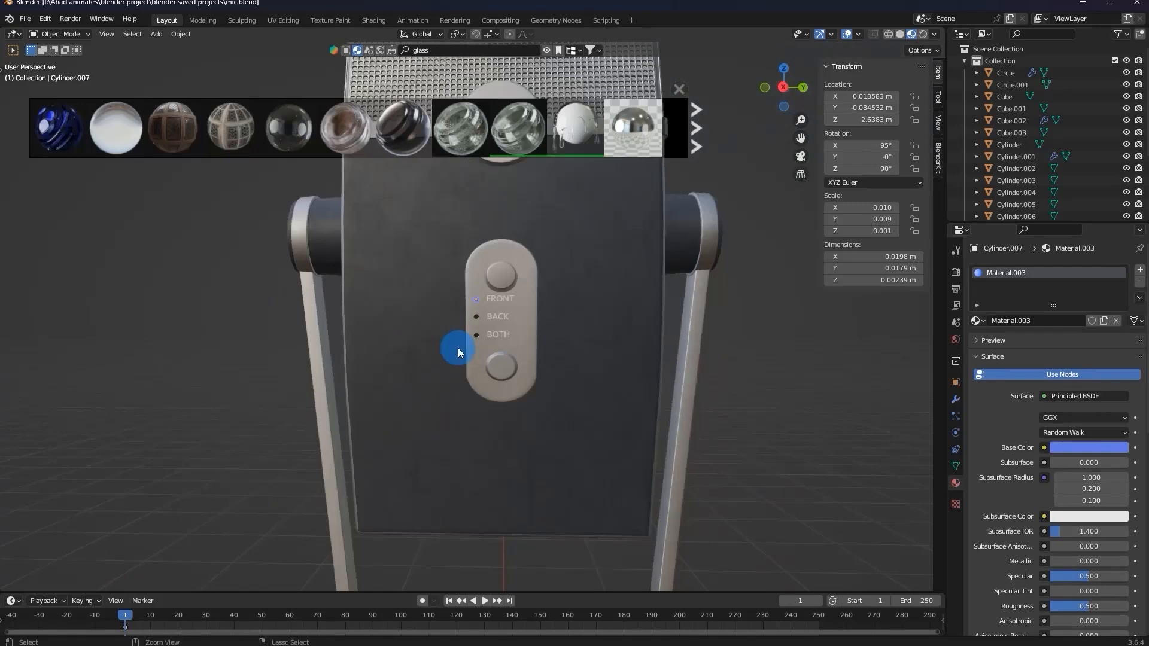
pyautogui.moveTo(721, 321); pyautogui.dragTo(322, 479, button='middle')
pyautogui.scroll(6, 512, 395)
pyautogui.moveTo(513, 395); pyautogui.dragTo(526, 403, button='middle')
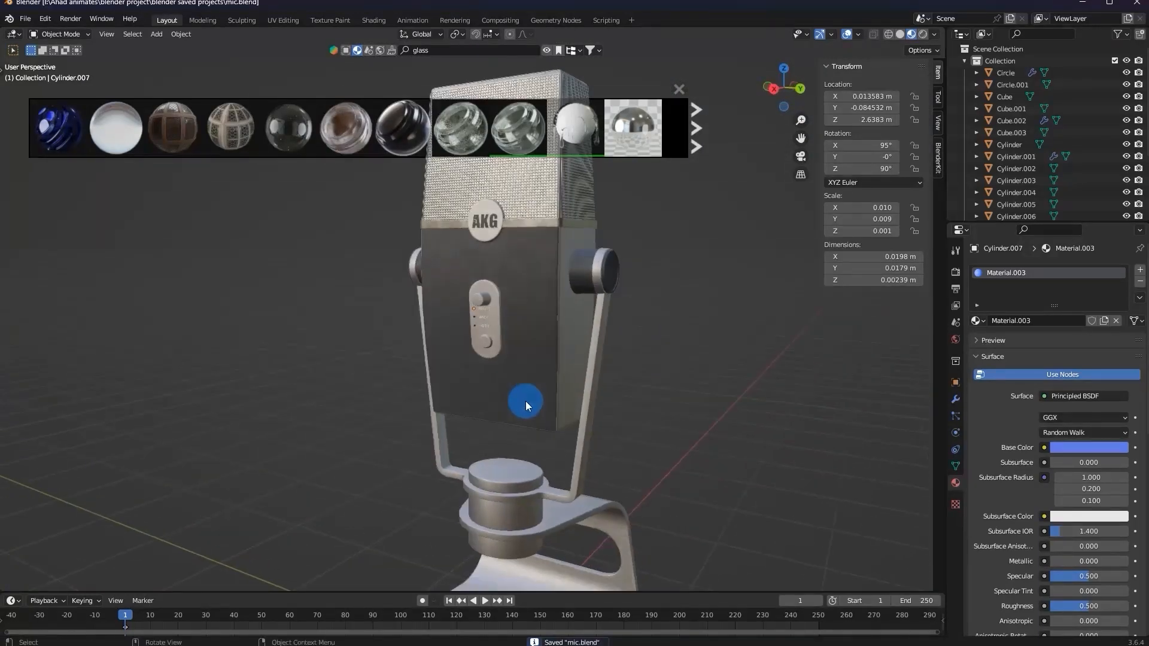
pyautogui.click(546, 51)
pyautogui.scroll(-4, 580, 210)
pyautogui.rightClick(612, 219)
pyautogui.press('n')
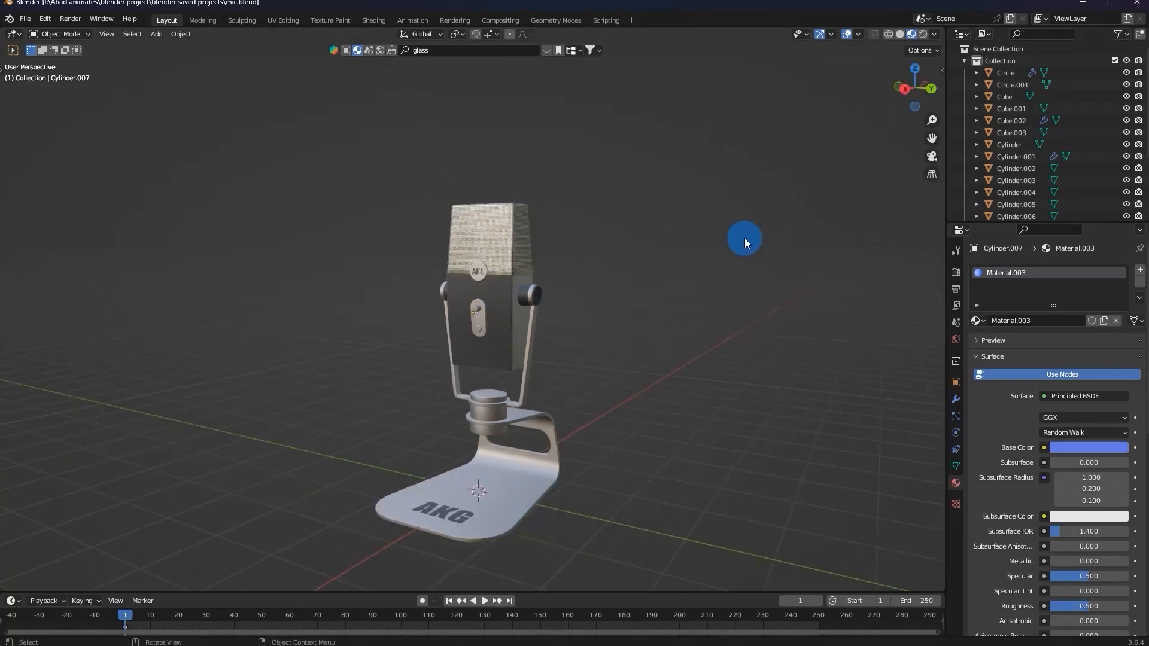
# Add a plane under the microphone and scale it by 15.
pyautogui.hotkey('shift', 'a')
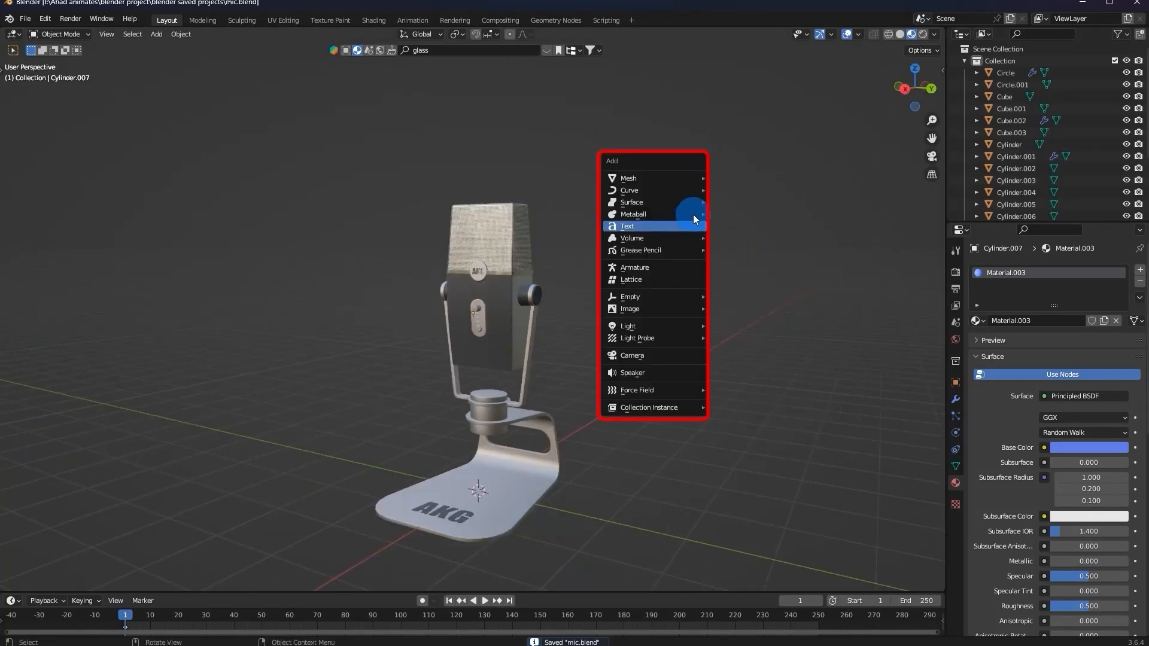
pyautogui.moveTo(688, 175)
pyautogui.click(724, 175)
pyautogui.scroll(-5, 506, 350)
pyautogui.press('s')
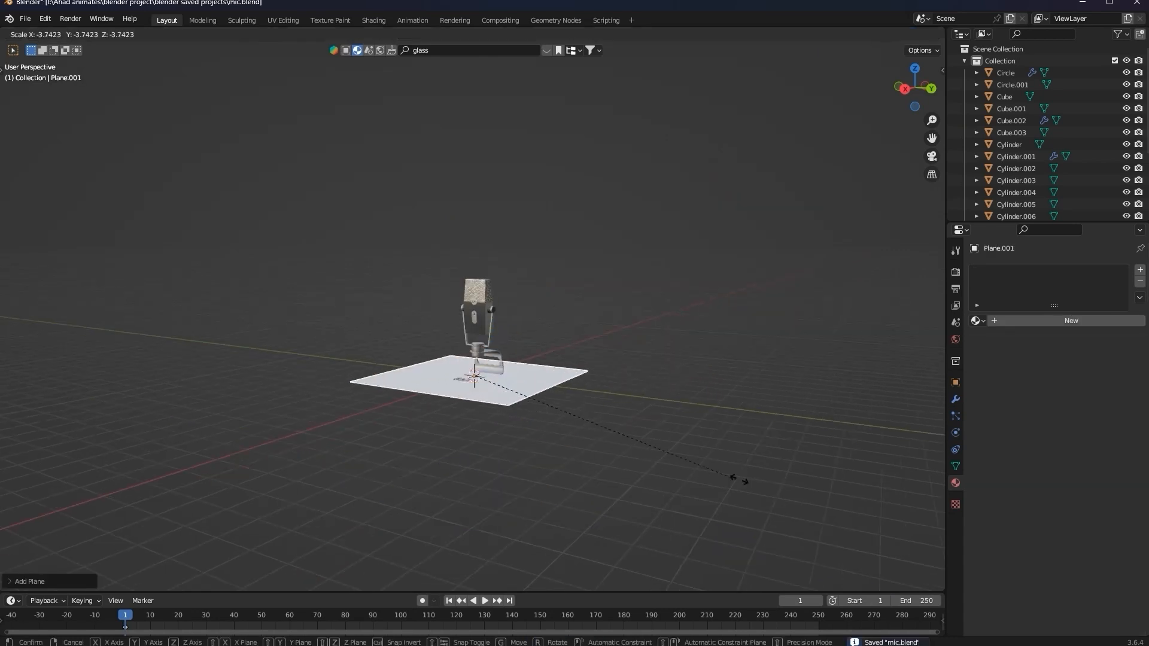
pyautogui.rightClick(443, 501)
pyautogui.write('s15')
pyautogui.click(459, 366)
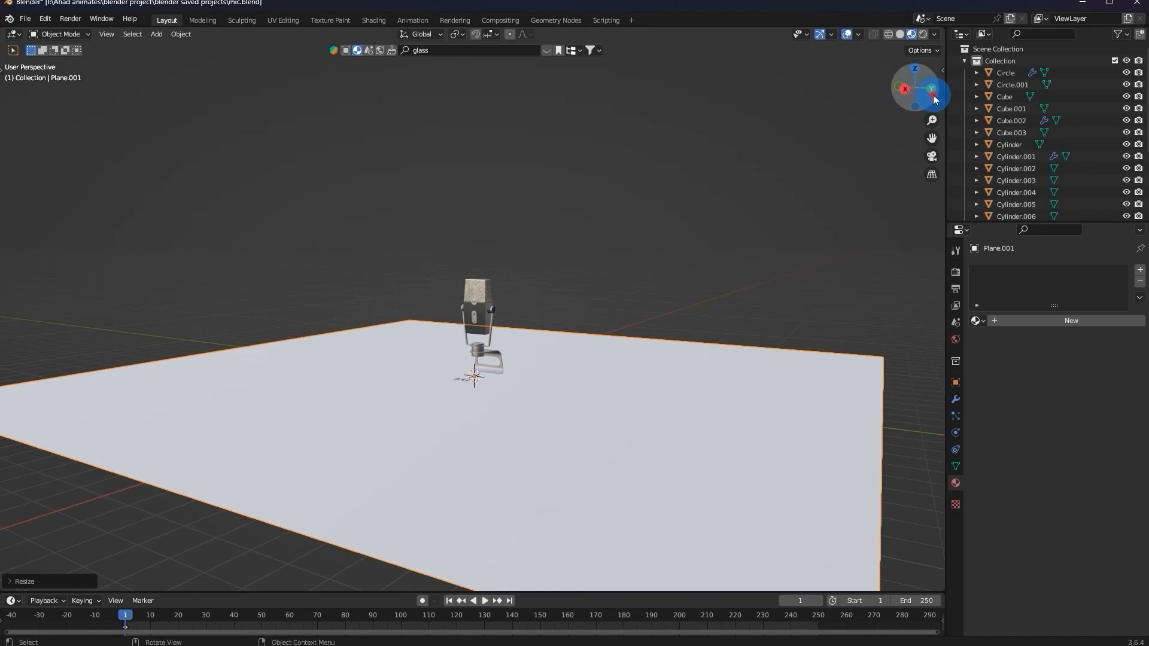
# Lower the plane along Z so it sits directly under the microphone's base.
pyautogui.click(932, 90)
pyautogui.scroll(5, 581, 344)
pyautogui.scroll(9, 627, 257)
pyautogui.press('g')
pyautogui.press('z')
pyautogui.click(629, 260)
# Extrude one edge of the floor plane upward along Z by about 19 m to form a backdrop wall behind the microphone.
pyautogui.scroll(-5, 625, 275)
pyautogui.moveTo(606, 325); pyautogui.dragTo(680, 326, button='middle')
pyautogui.scroll(-6, 656, 346)
pyautogui.press('Tab')
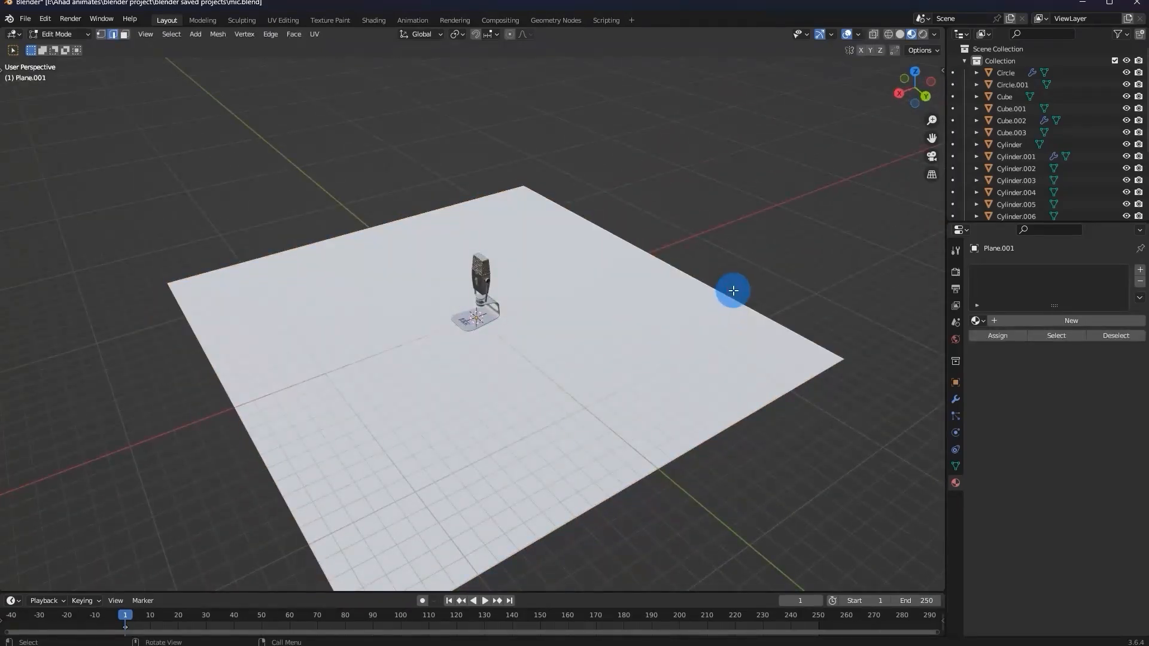
pyautogui.moveTo(733, 291); pyautogui.dragTo(721, 277, button='middle')
pyautogui.press('e')
pyautogui.press('z')
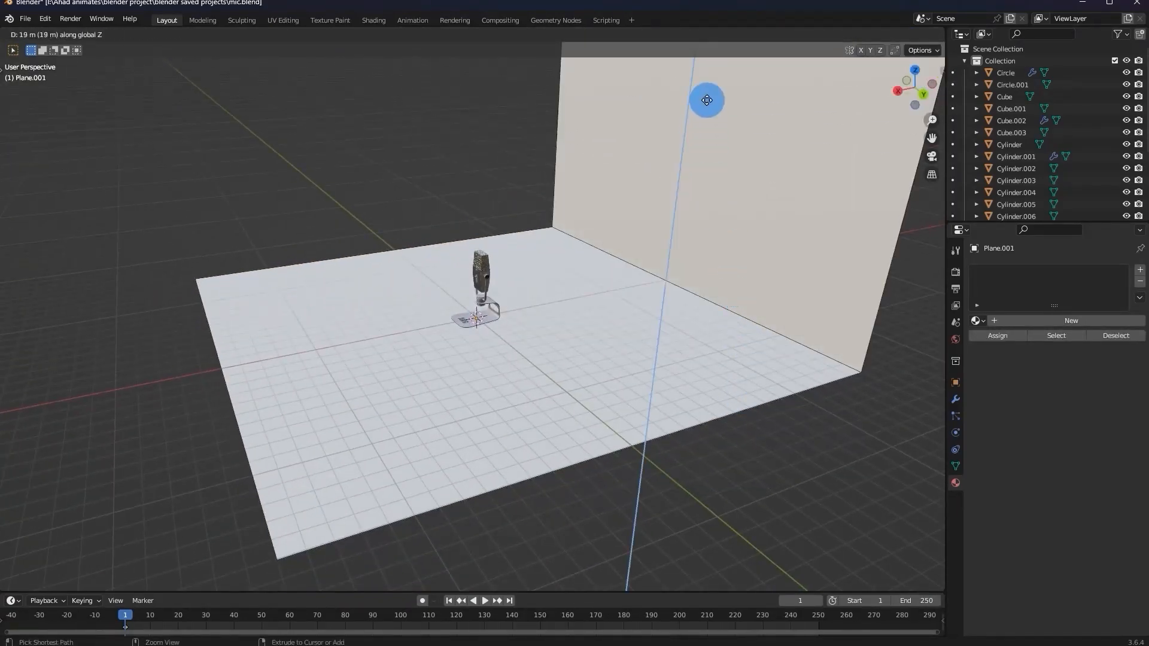
pyautogui.click(701, 84)
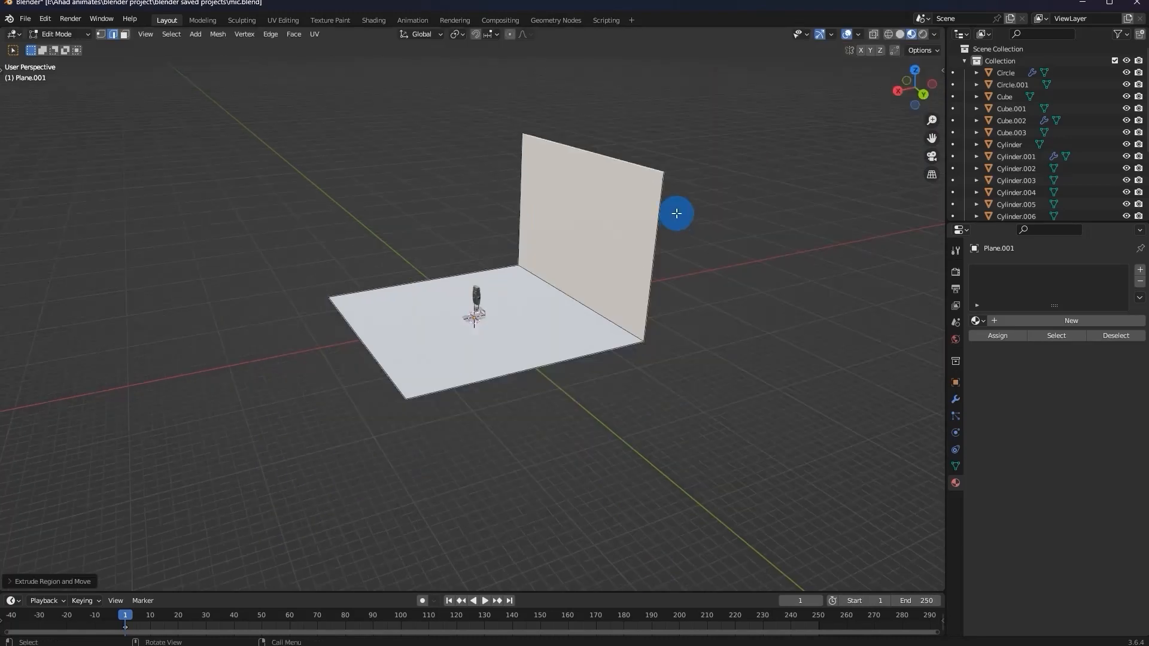
# Bevel the corner edge between the floor and the backdrop wall with 5 segments.
pyautogui.moveTo(587, 385); pyautogui.dragTo(615, 288, button='middle')
pyautogui.hotkey('ctrl', 'v')
pyautogui.hotkey('ctrl', 'b')
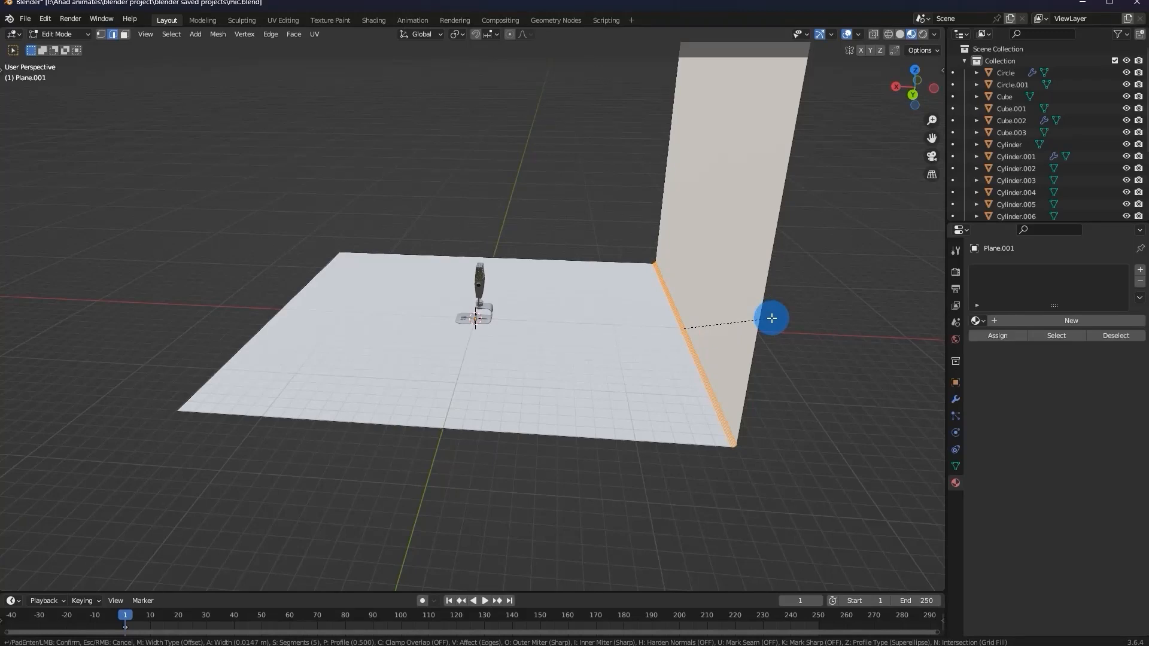
pyautogui.click(772, 318)
# Return to Object Mode, widen the backdrop by scaling it along Y and shade it smooth.
pyautogui.press('Tab')
pyautogui.moveTo(605, 361); pyautogui.dragTo(691, 393, button='middle')
pyautogui.press('s')
pyautogui.press('y')
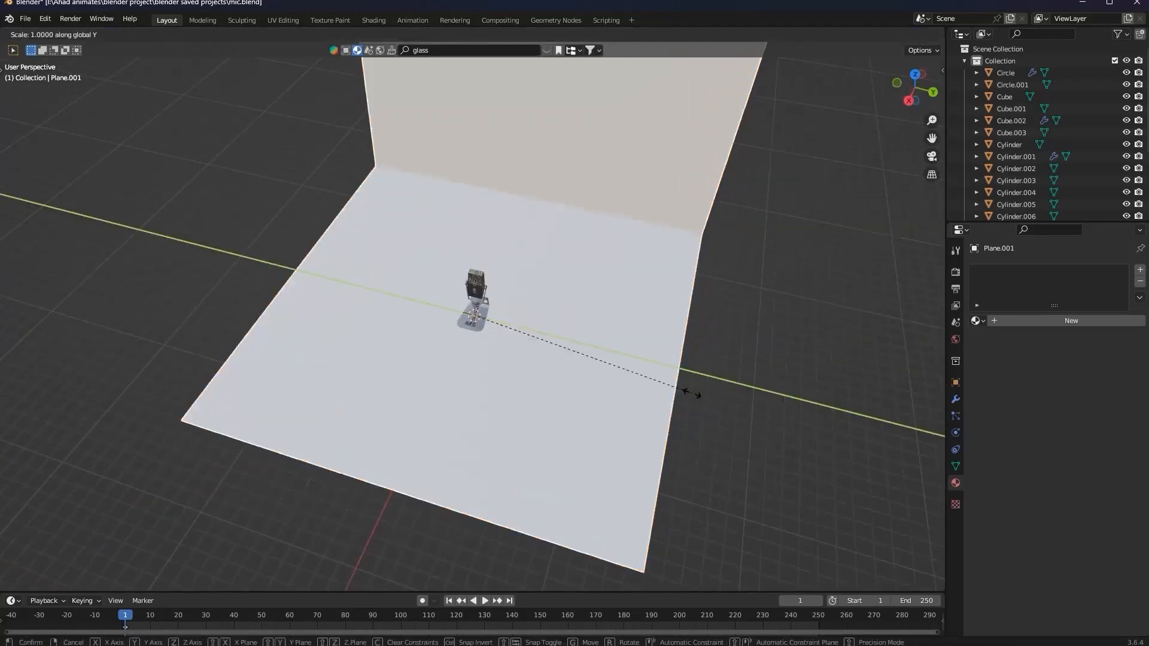
pyautogui.click(717, 266)
pyautogui.click(693, 239)
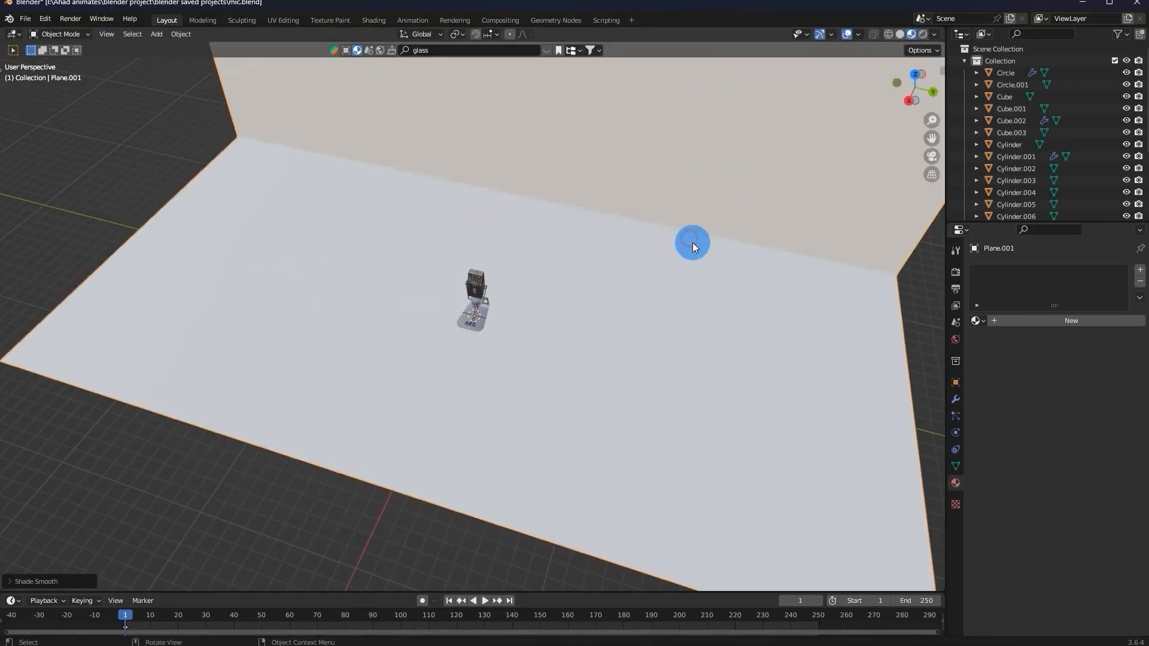
# Move the backdrop along X so that more floor extends in front of the microphone.
pyautogui.moveTo(687, 244); pyautogui.dragTo(616, 251, button='middle')
pyautogui.press('g')
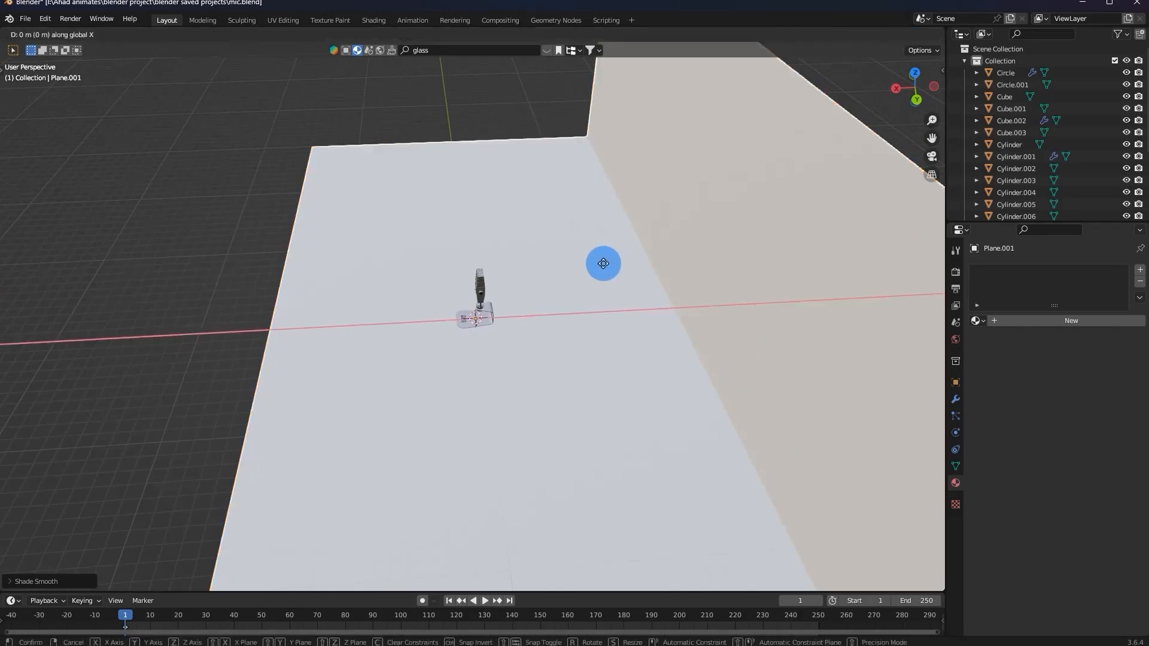
pyautogui.click(552, 283)
pyautogui.scroll(-5, 555, 287)
pyautogui.moveTo(555, 287); pyautogui.dragTo(650, 246, button='middle')
pyautogui.scroll(5, 658, 246)
pyautogui.moveTo(739, 246); pyautogui.dragTo(789, 293, button='middle')
# Add a camera and align it to the right view facing the front of the microphone.
pyautogui.click(806, 284)
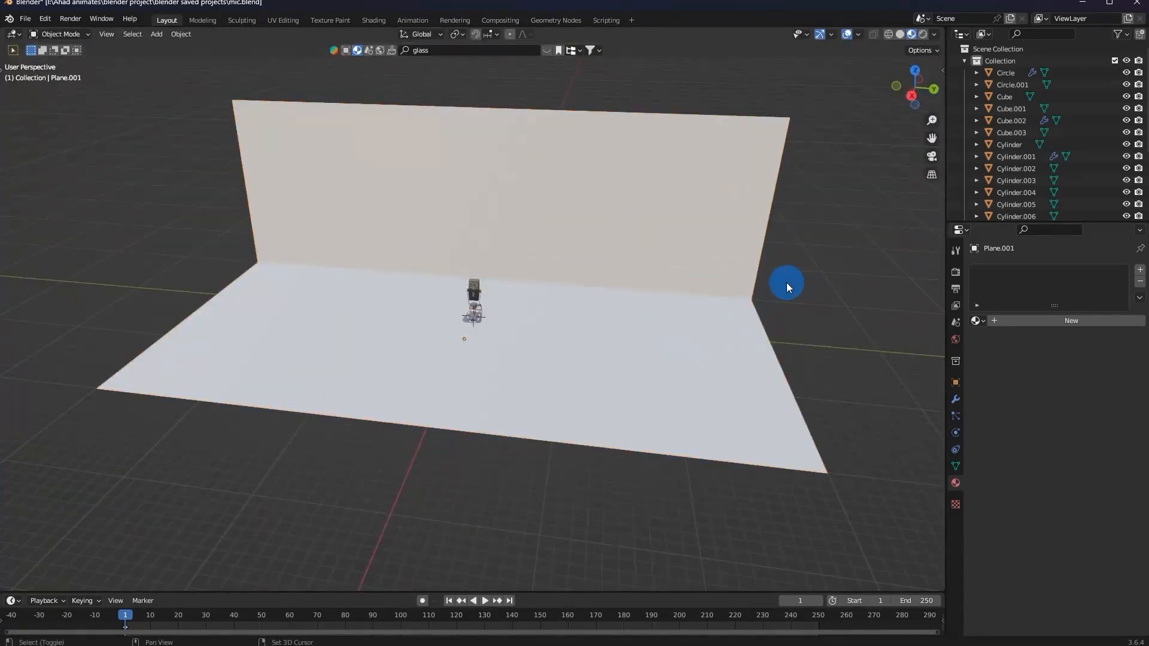
pyautogui.hotkey('shift', 'a')
pyautogui.click(736, 456)
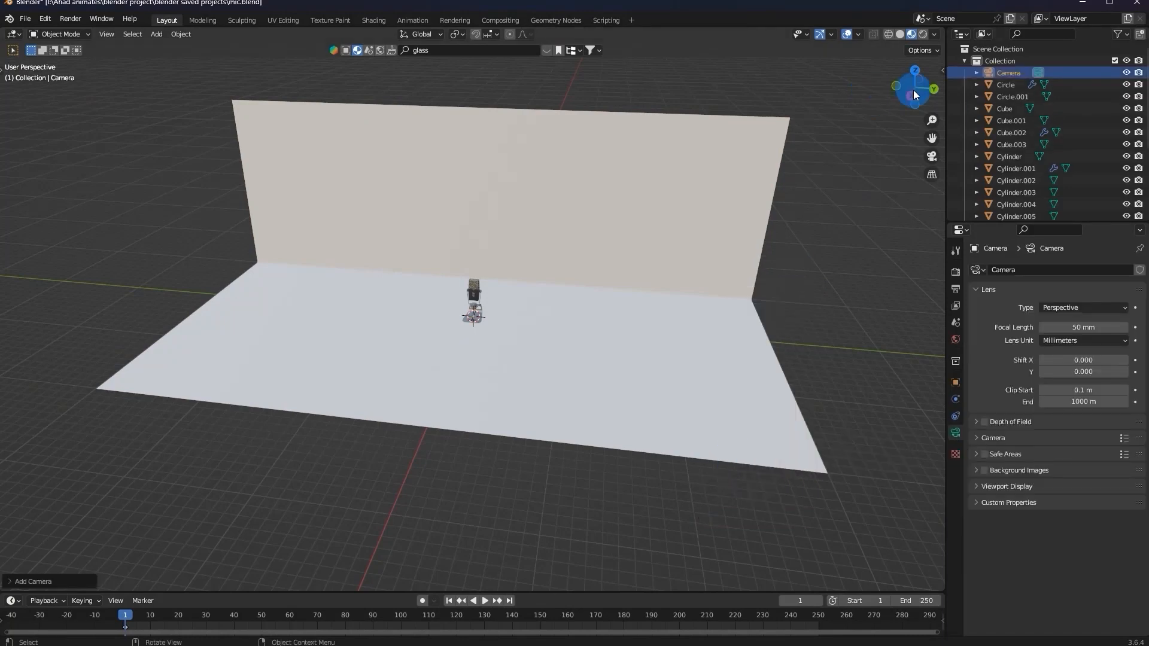
pyautogui.moveTo(924, 94); pyautogui.dragTo(651, 312)
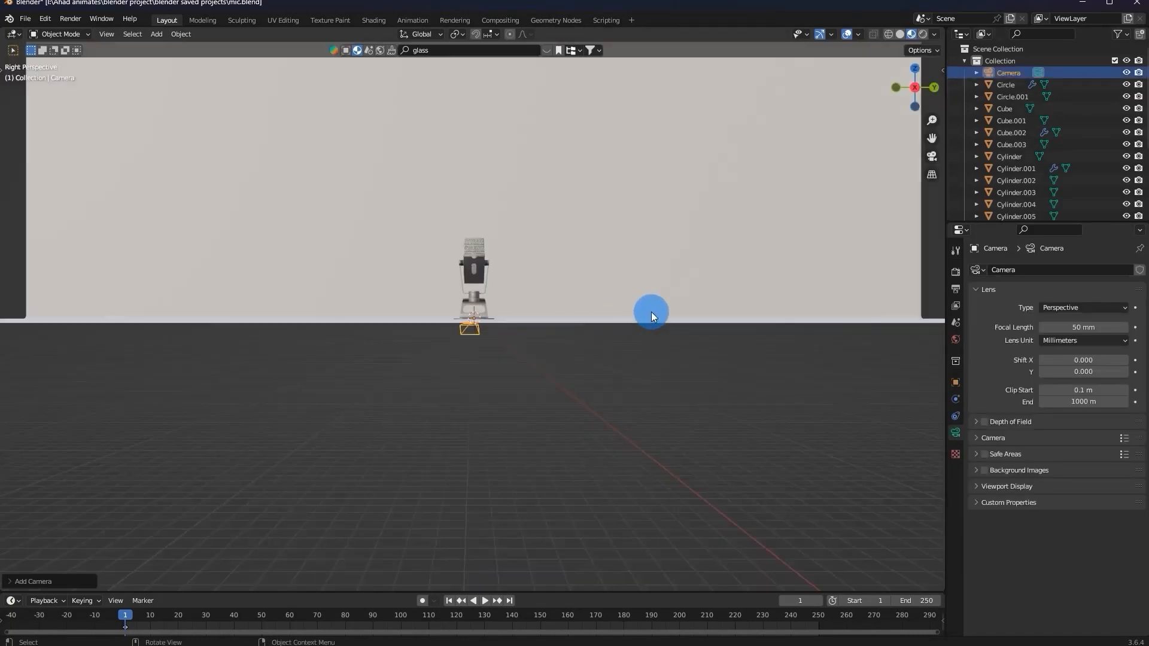
pyautogui.press('ctrl+alt+KP_0')
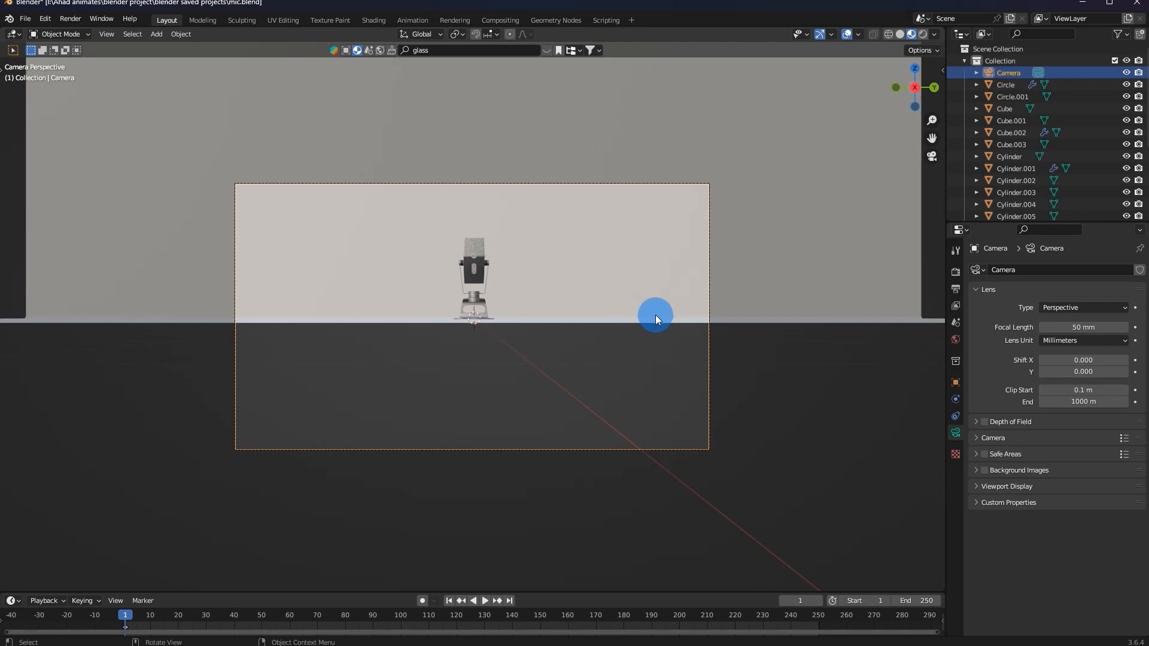
# Realign the camera from a more distant right view so its frame covers the microphone with plenty of backdrop.
pyautogui.press('g')
pyautogui.rightClick(749, 303)
pyautogui.moveTo(918, 85); pyautogui.dragTo(702, 238)
pyautogui.scroll(-2, 702, 238)
pyautogui.click(899, 94)
pyautogui.scroll(5, 576, 451)
pyautogui.scroll(2, 570, 479)
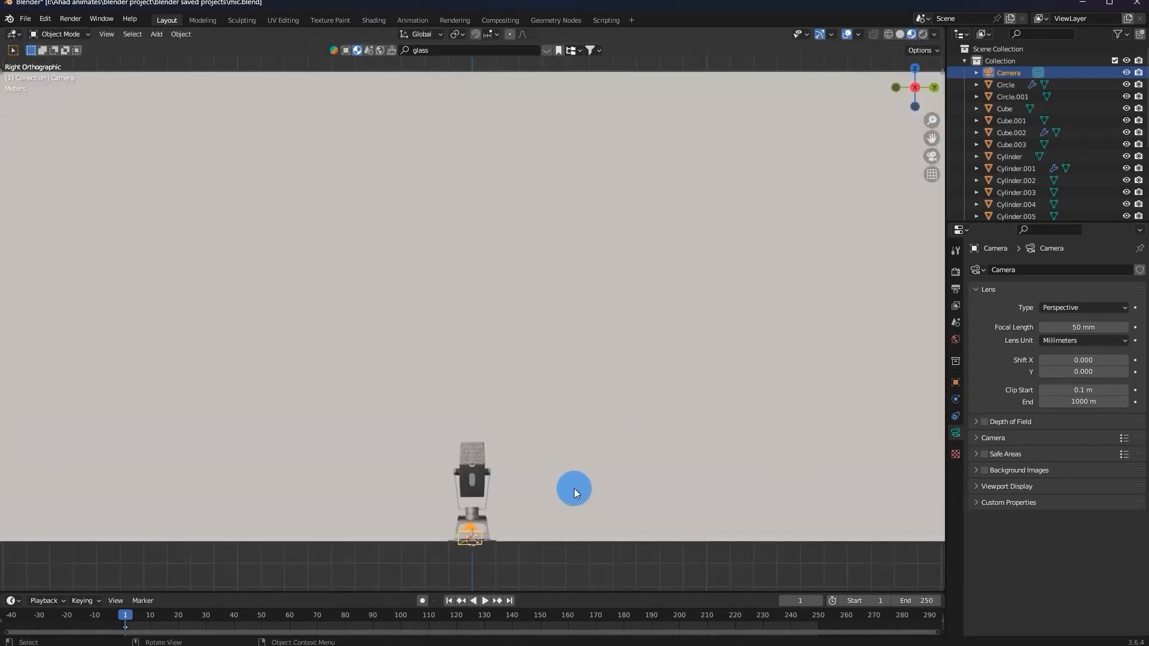
pyautogui.press('KP_0')
# Lower the camera along Z until the microphone sits near the middle of the frame.
pyautogui.press('g')
pyautogui.press('z')
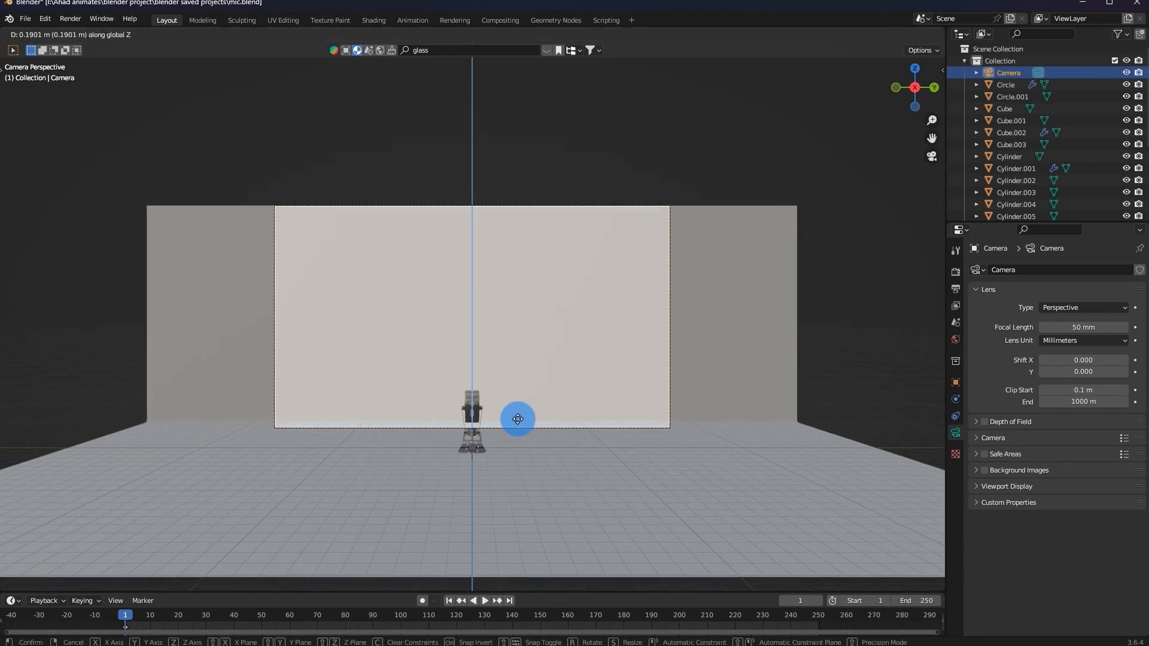
pyautogui.click(484, 470)
# Set the camera's focal length to 100 mm.
pyautogui.click(1091, 327)
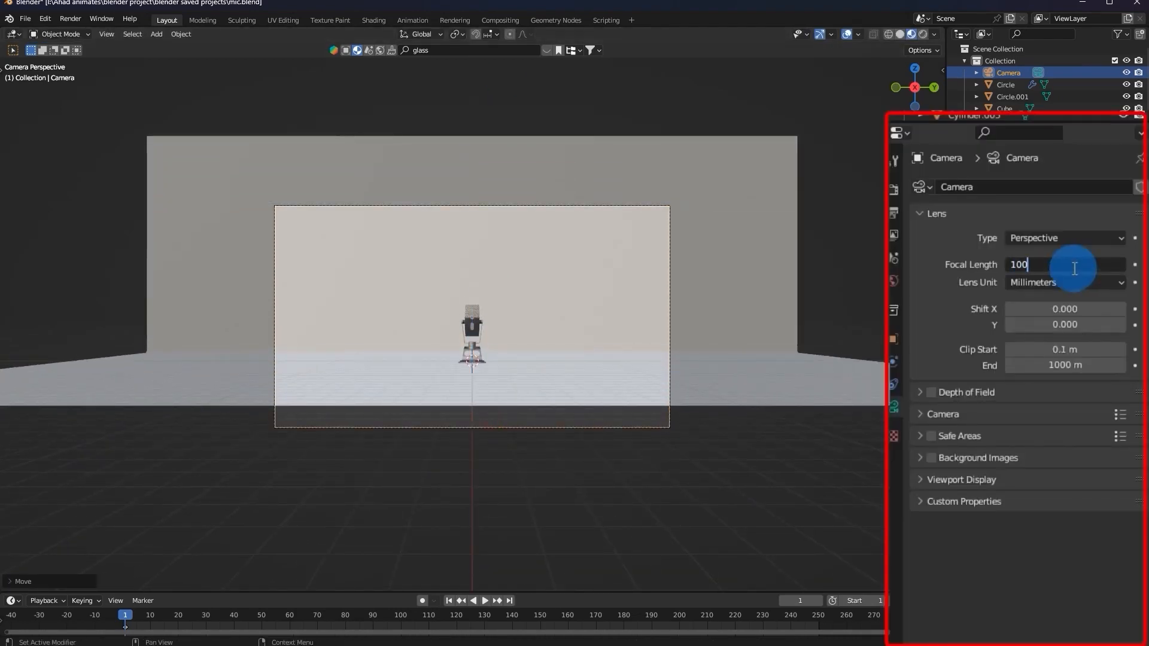
pyautogui.press('Return')
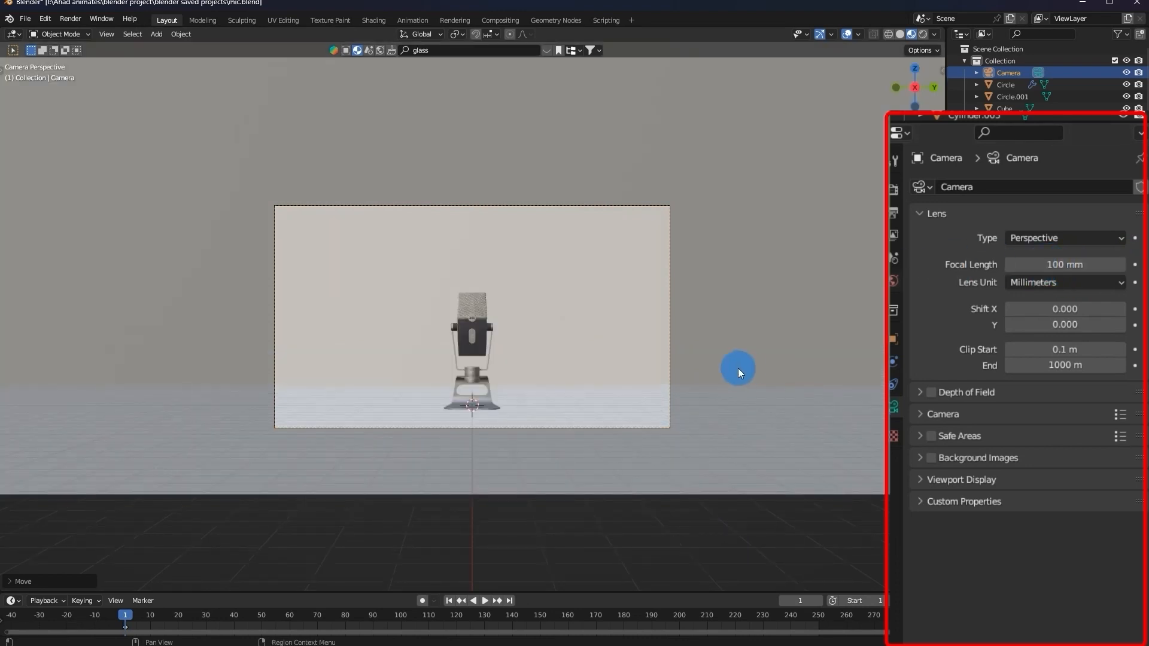
pyautogui.scroll(4, 738, 367)
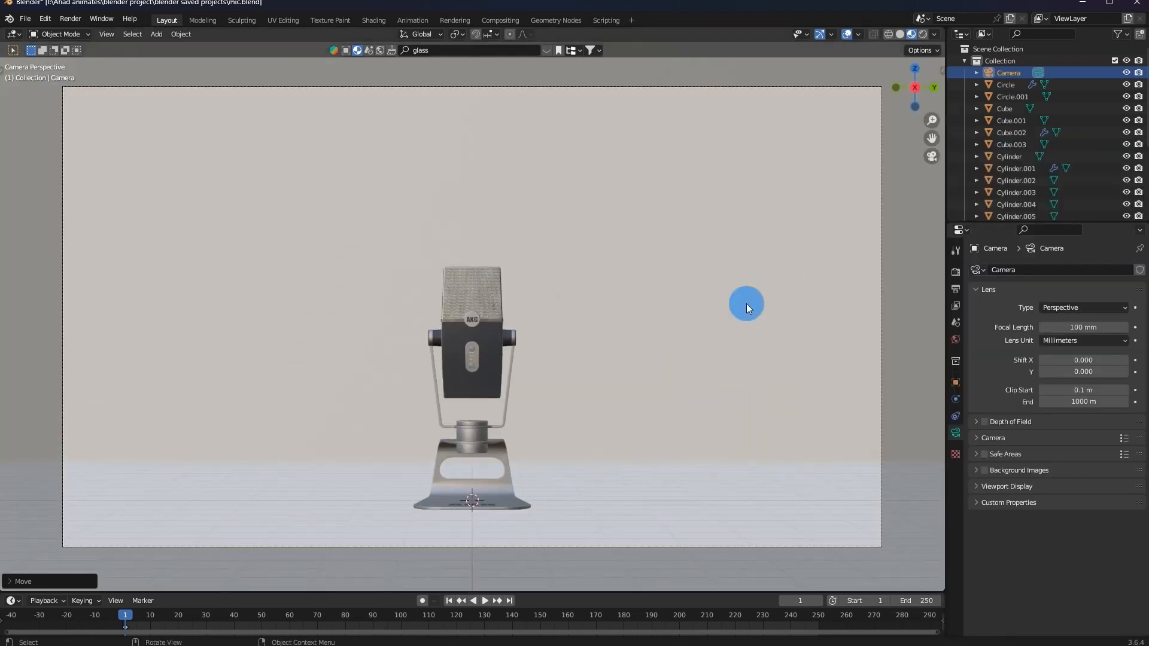
# Reposition the camera, moving it about 7 m along X, so the whole microphone is centered in the frame.
pyautogui.press('g')
pyautogui.press('x')
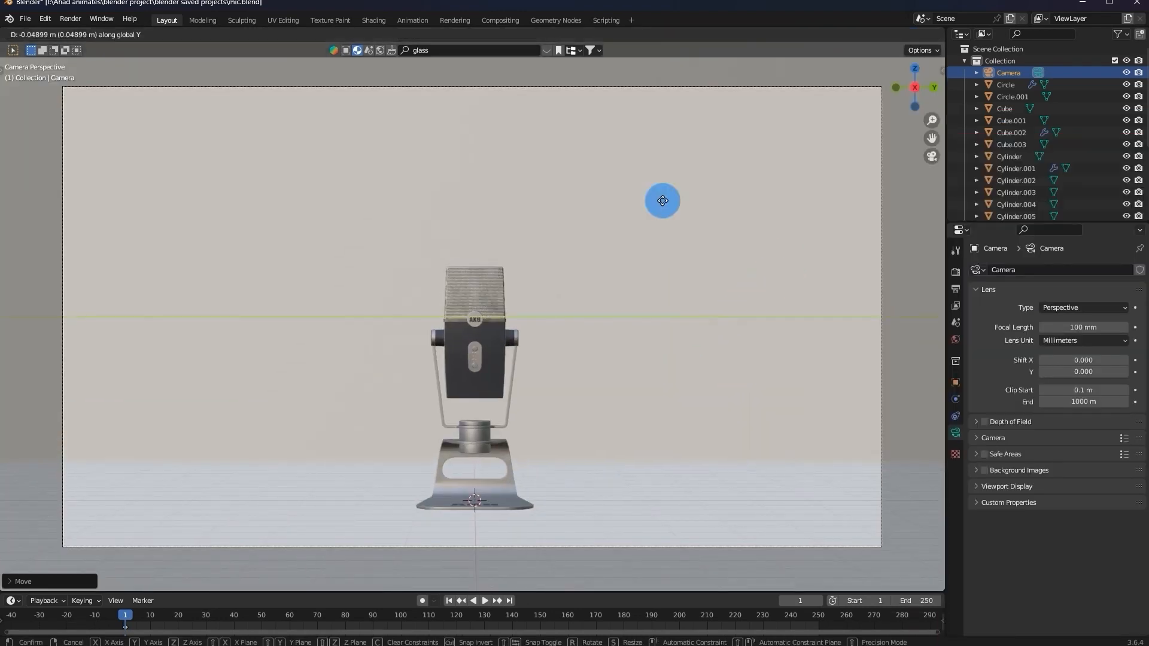
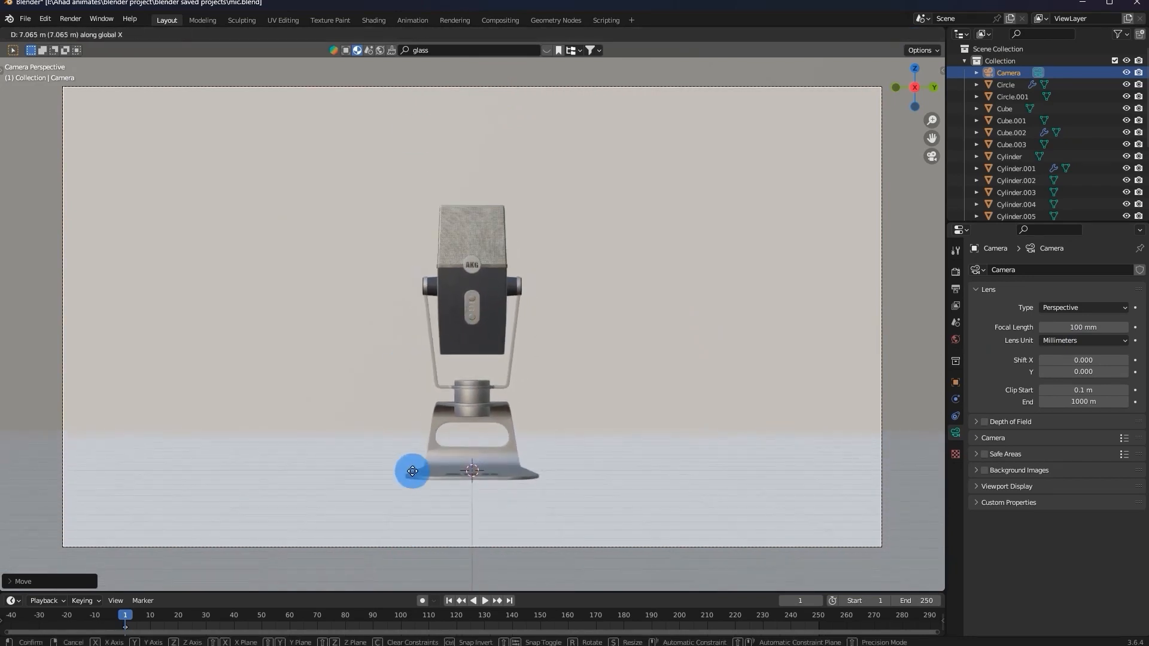
pyautogui.click(412, 469)
# Save the file and set the camera's passepartout opacity to 1.000.
pyautogui.click(1002, 486)
pyautogui.hotkey('ctrl', 's')
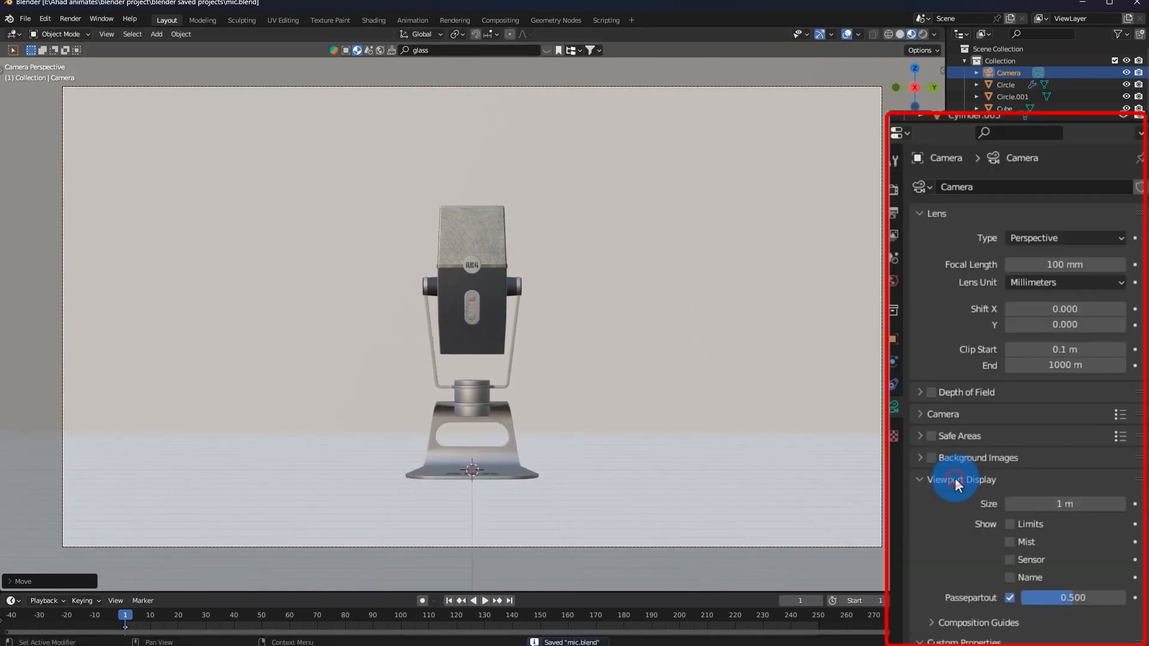
pyautogui.moveTo(1041, 593); pyautogui.dragTo(1124, 597)
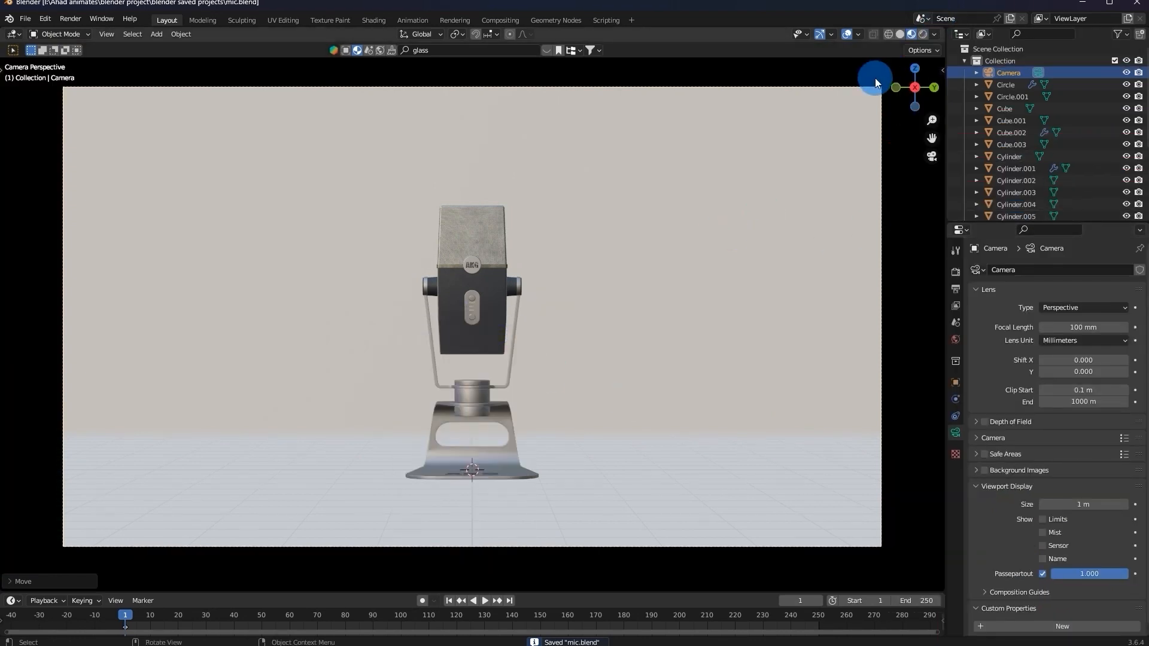
# Give the backdrop a new material and darken its base color to a value of 0.050.
pyautogui.click(675, 265)
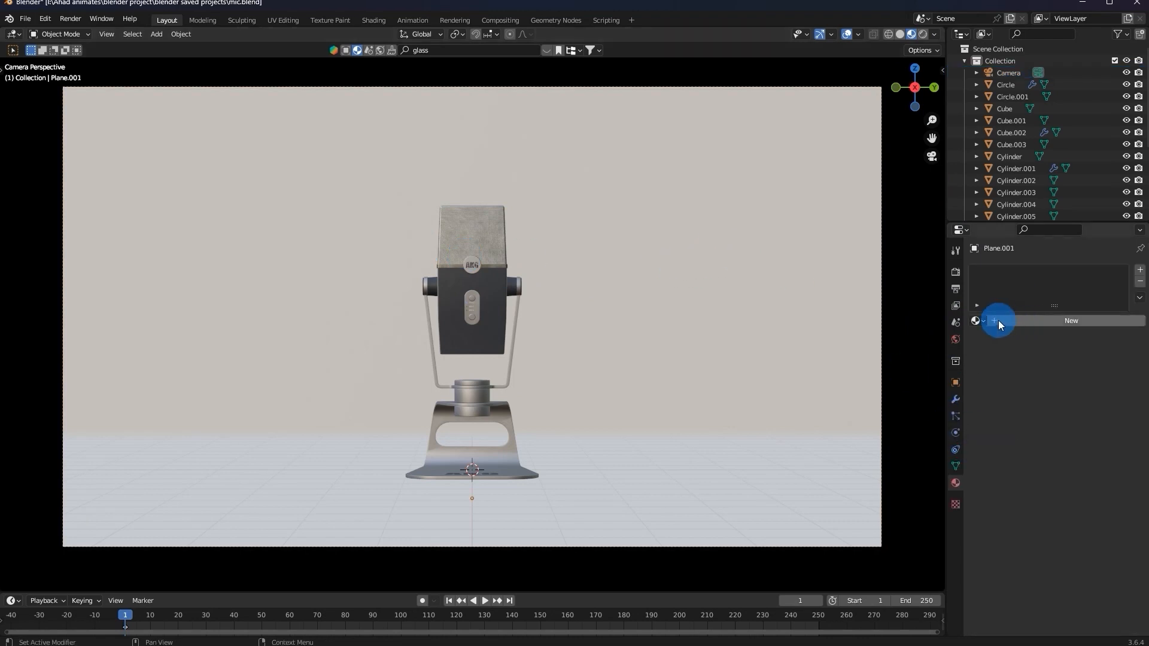
pyautogui.click(977, 321)
pyautogui.click(937, 331)
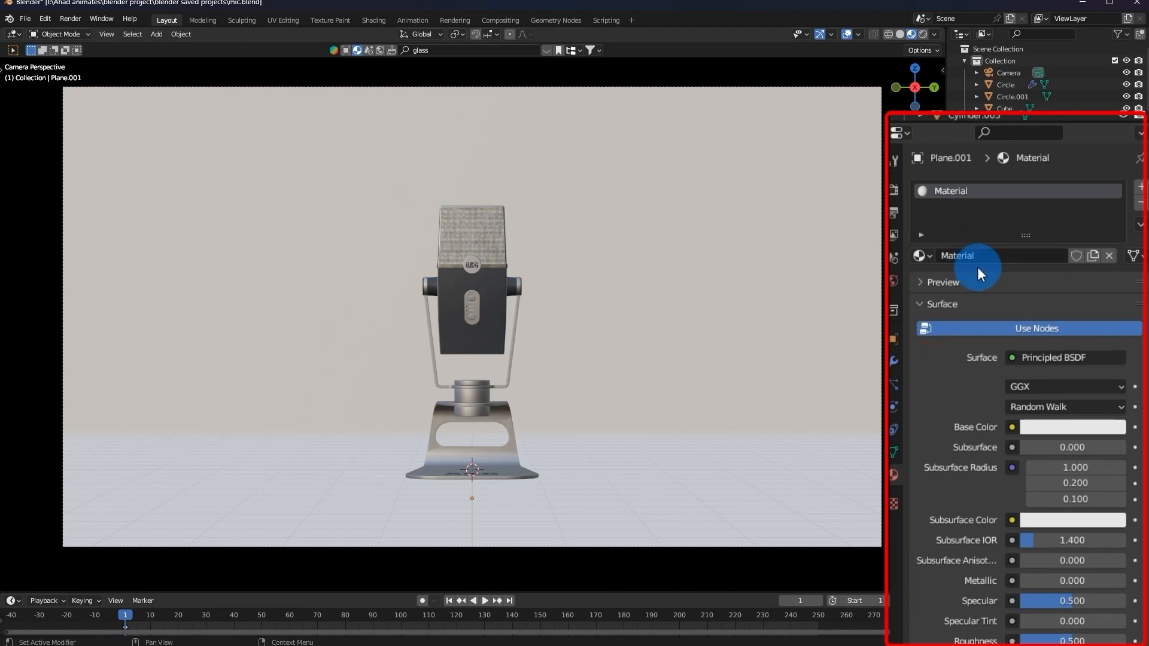
pyautogui.click(1062, 427)
pyautogui.moveTo(1113, 257); pyautogui.dragTo(1114, 299)
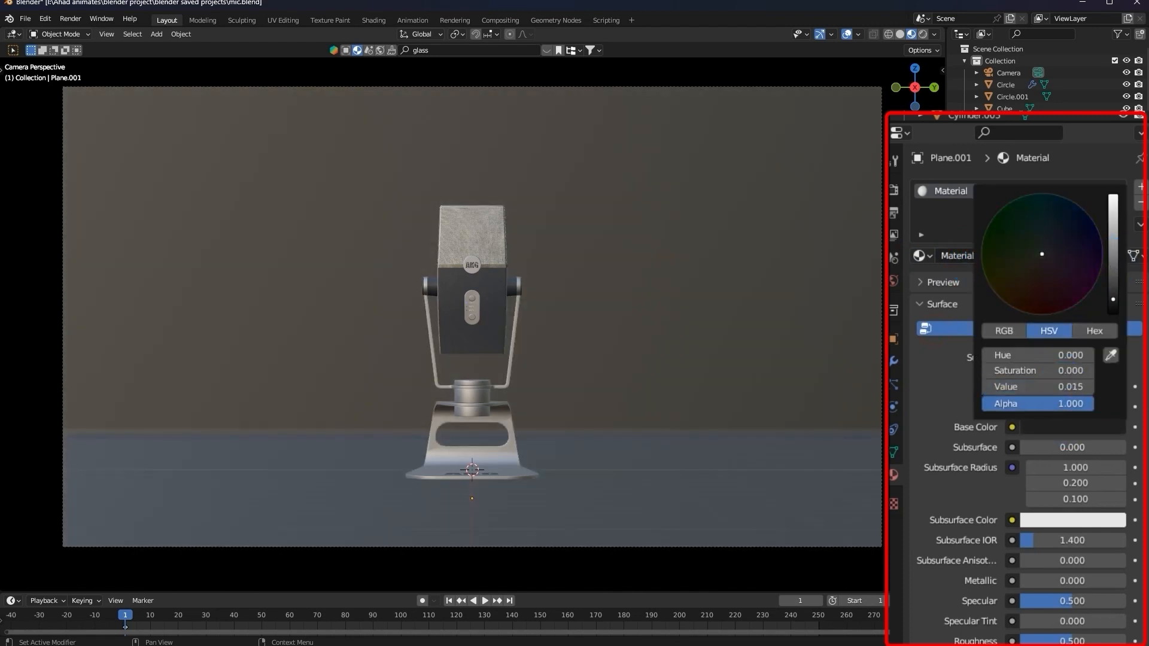
pyautogui.click(1070, 388)
pyautogui.write('0.')
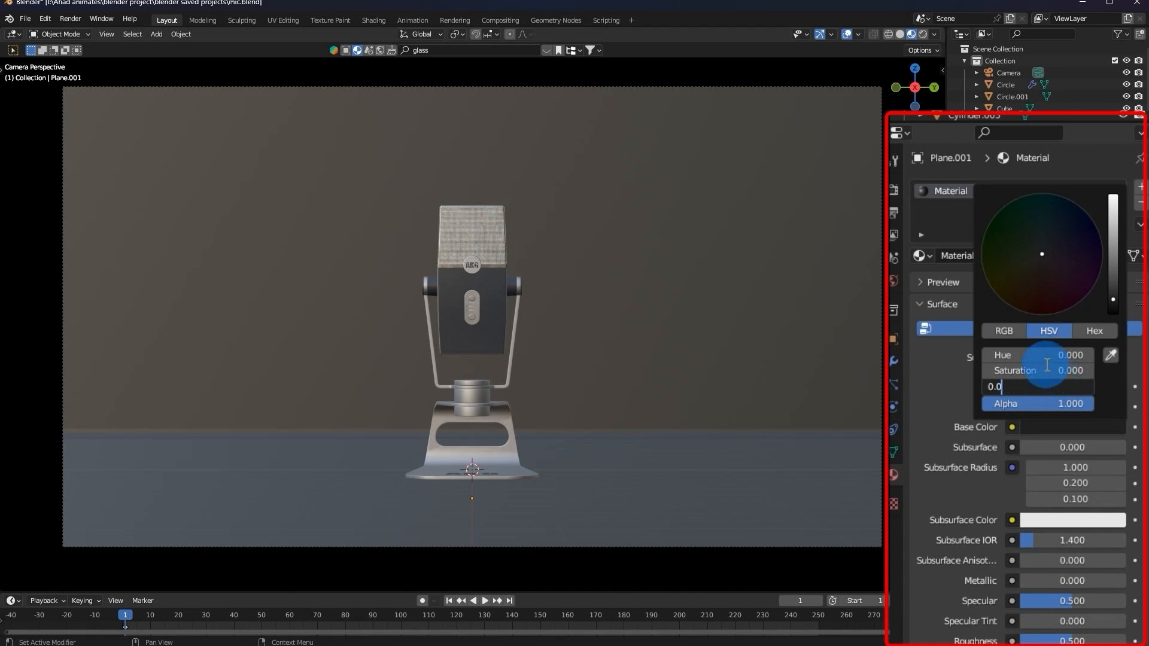
pyautogui.press('Return')
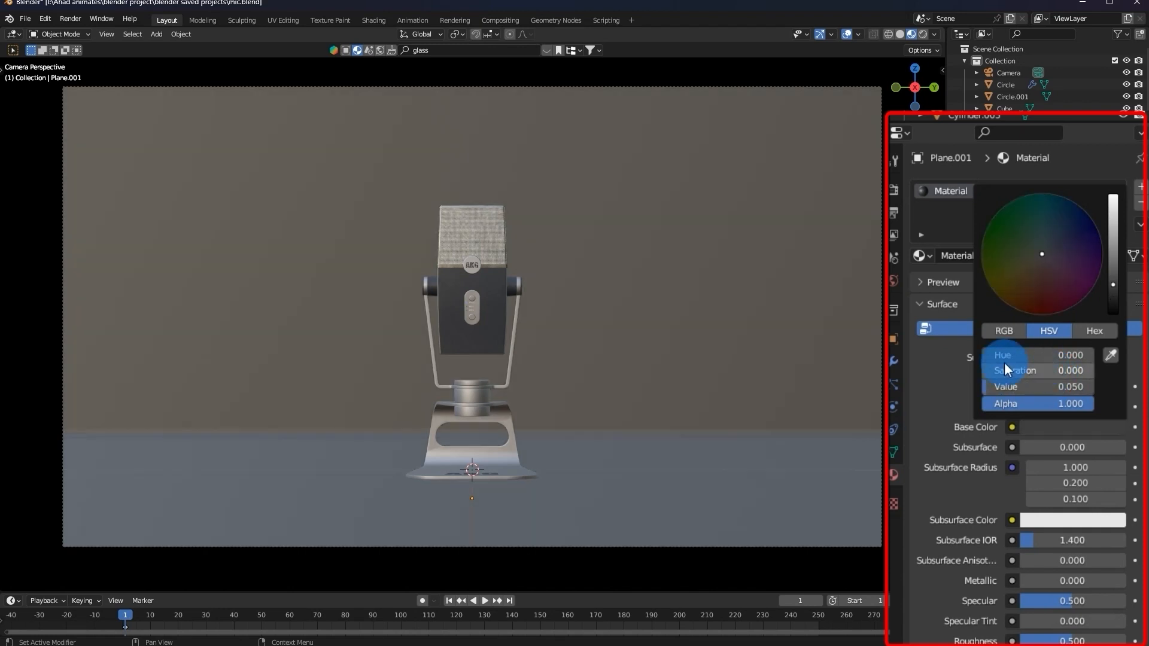
# Set the backdrop material's metallic to 0.700 and roughness to 0.300, and save the file.
pyautogui.click(1084, 580)
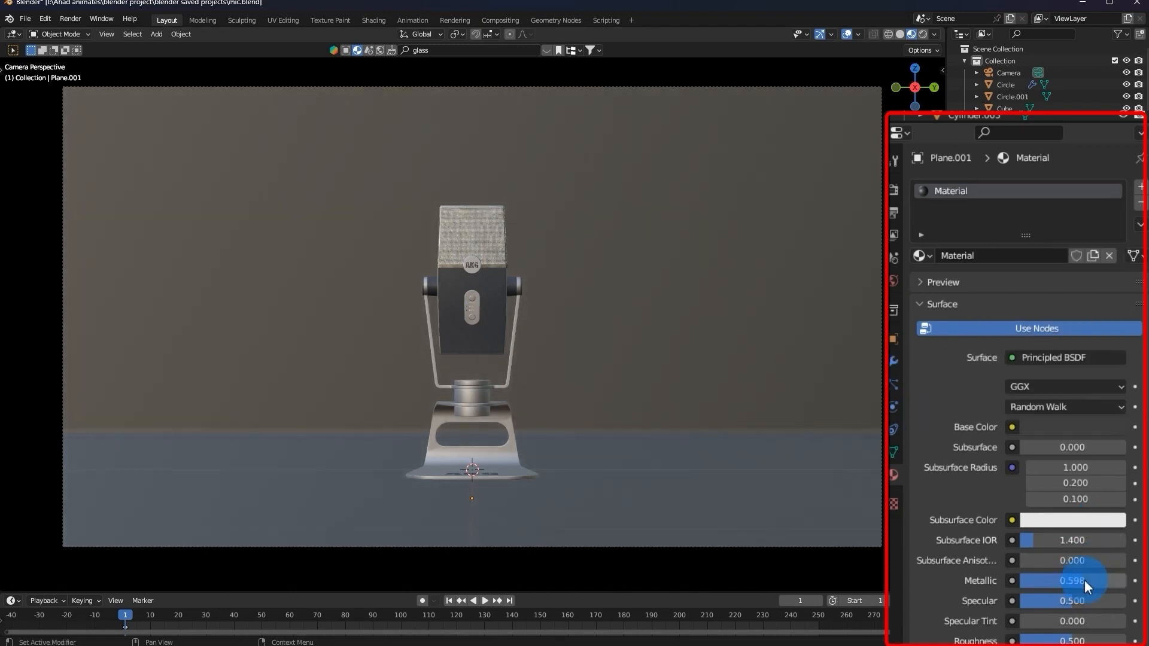
pyautogui.write('0.700')
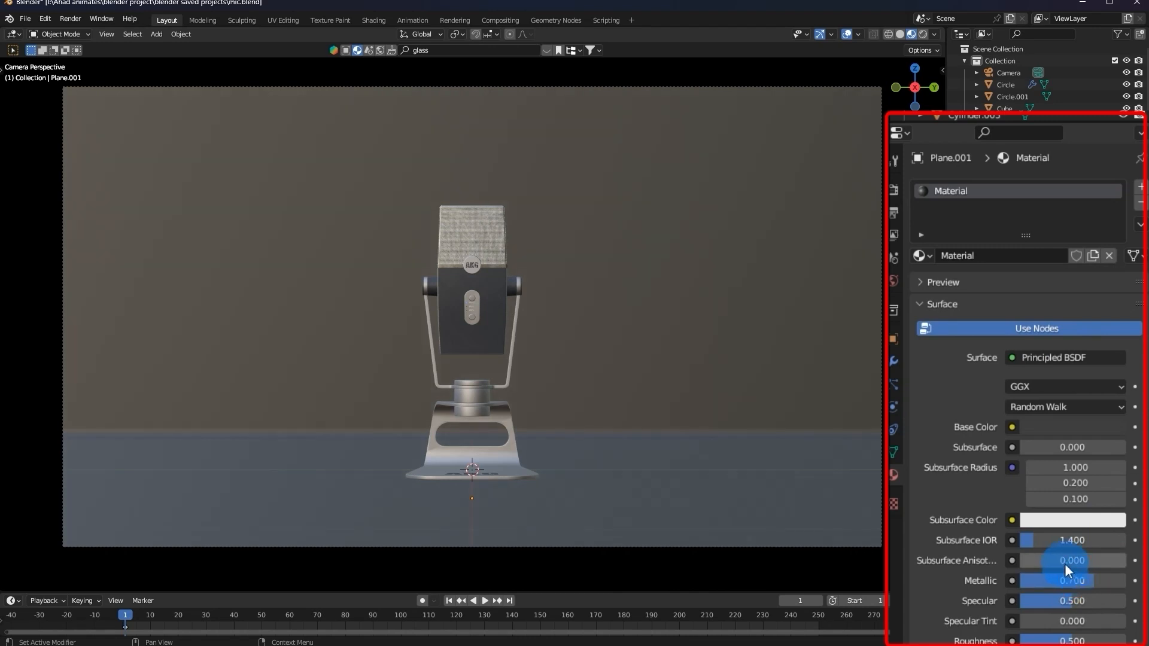
pyautogui.scroll(-3, 1065, 564)
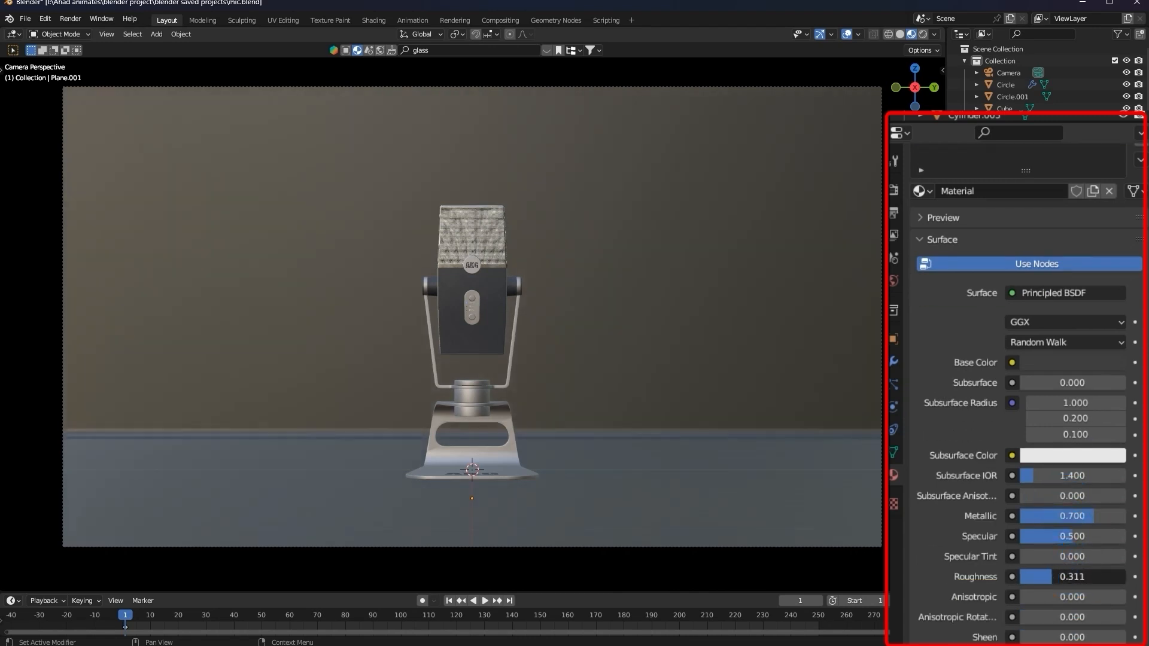
pyautogui.moveTo(1073, 576); pyautogui.dragTo(1076, 576)
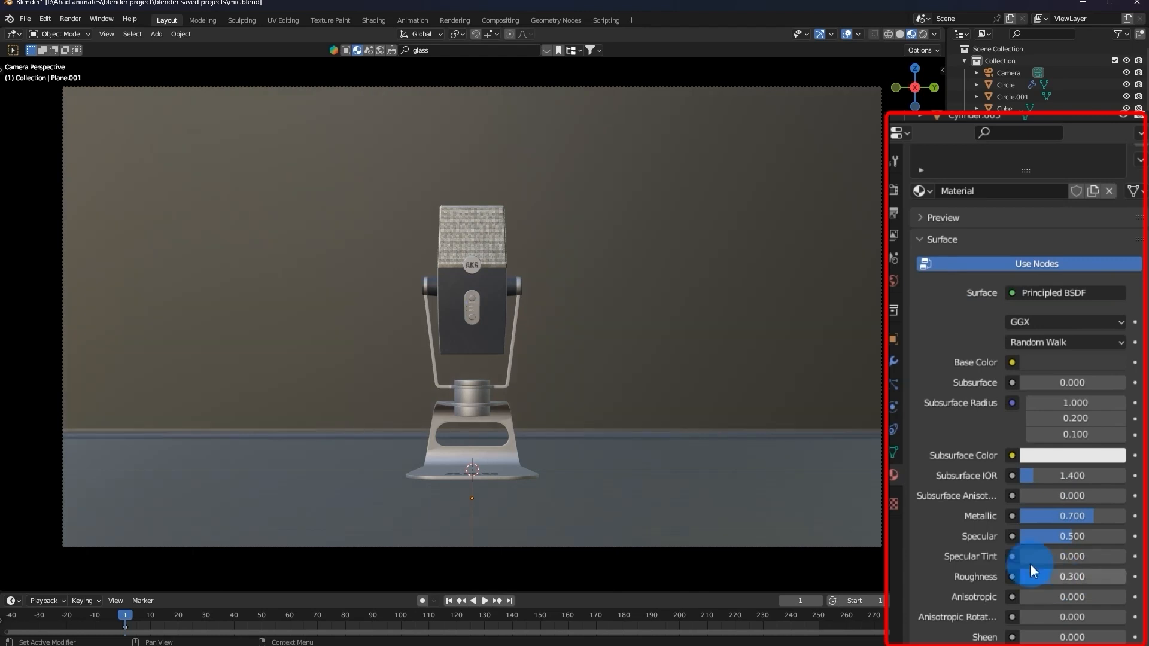
pyautogui.hotkey('ctrl', 's')
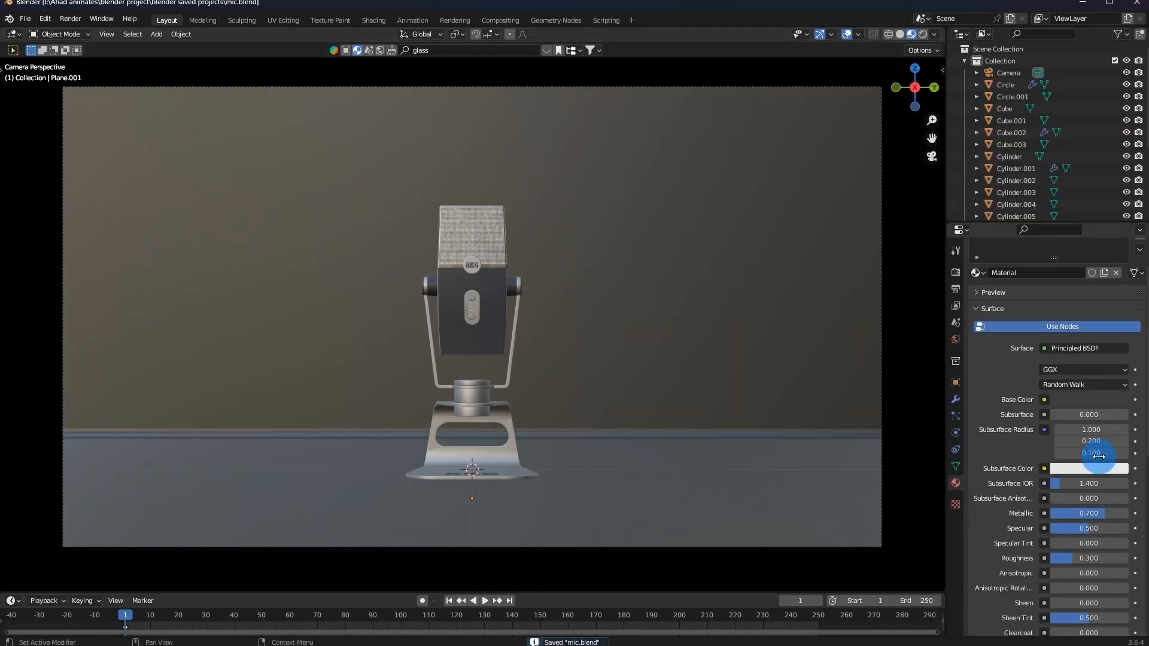
# Switch the viewport to rendered shading and change the render engine to Cycles.
pyautogui.click(779, 347)
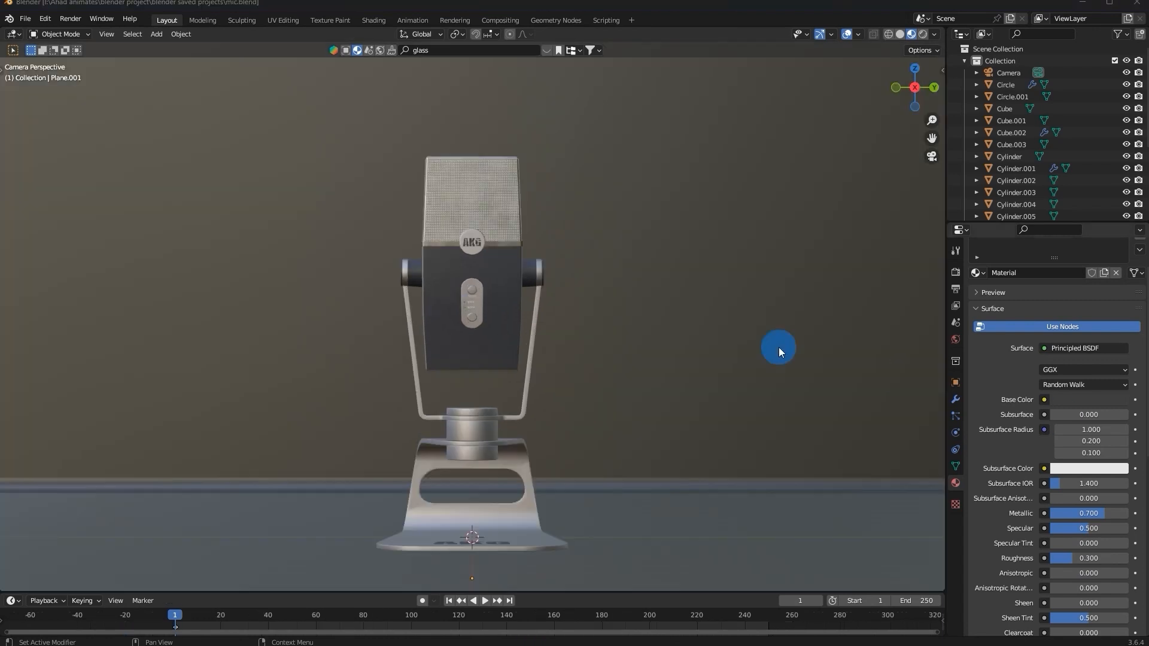
pyautogui.scroll(-2, 843, 173)
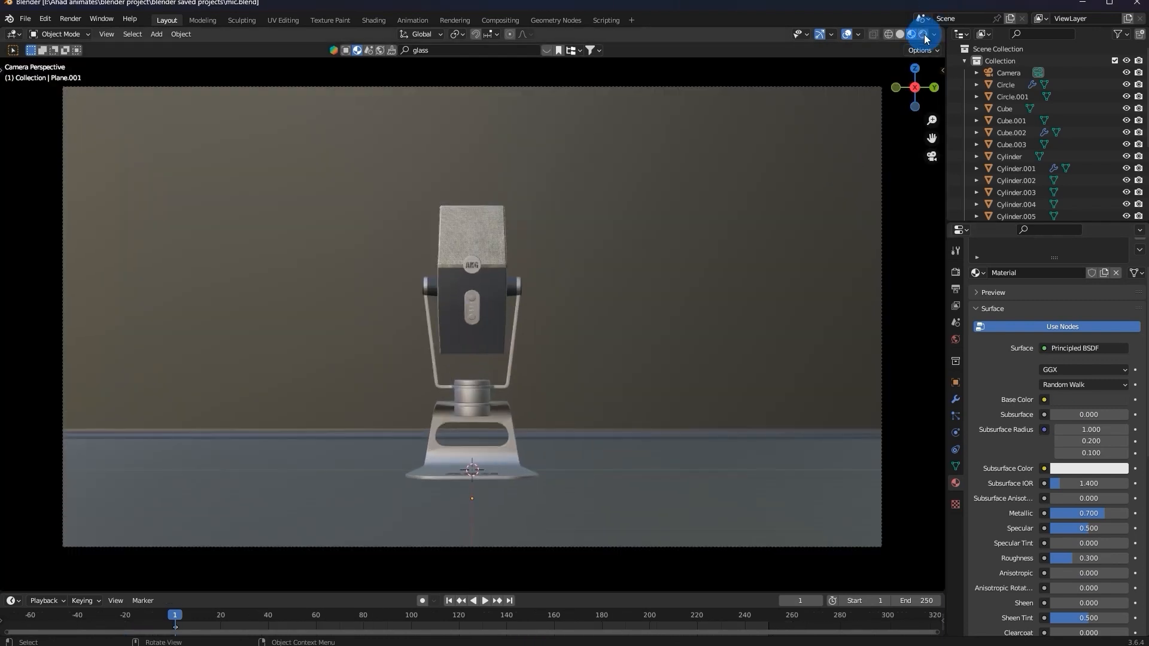
pyautogui.click(924, 35)
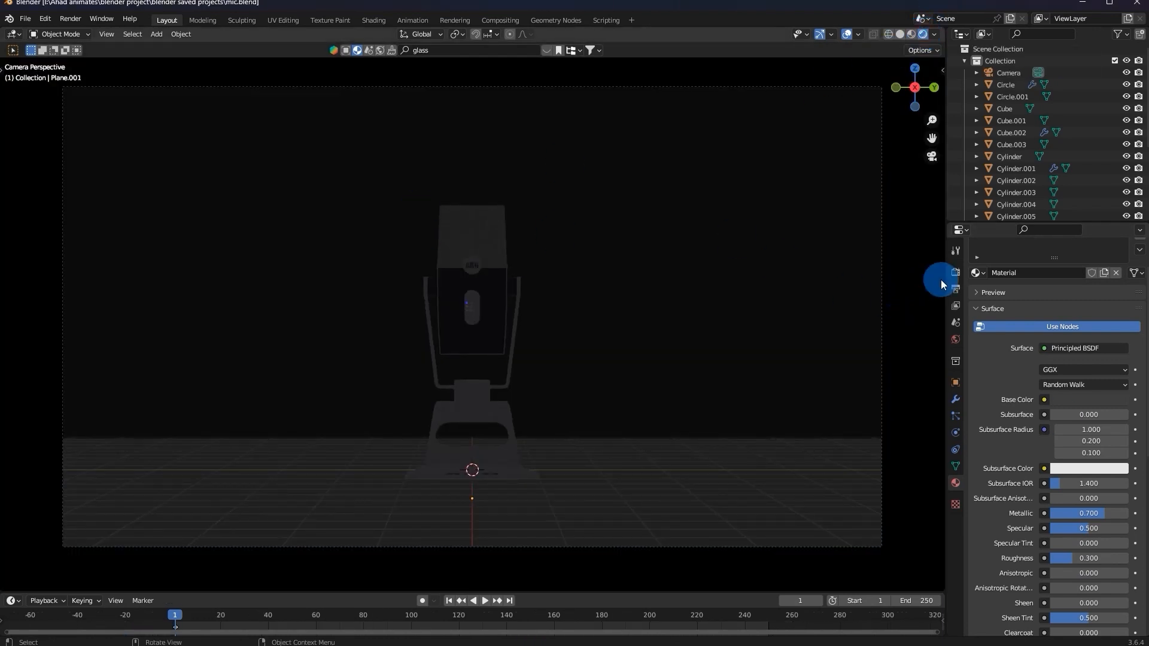
pyautogui.click(956, 273)
pyautogui.click(1018, 186)
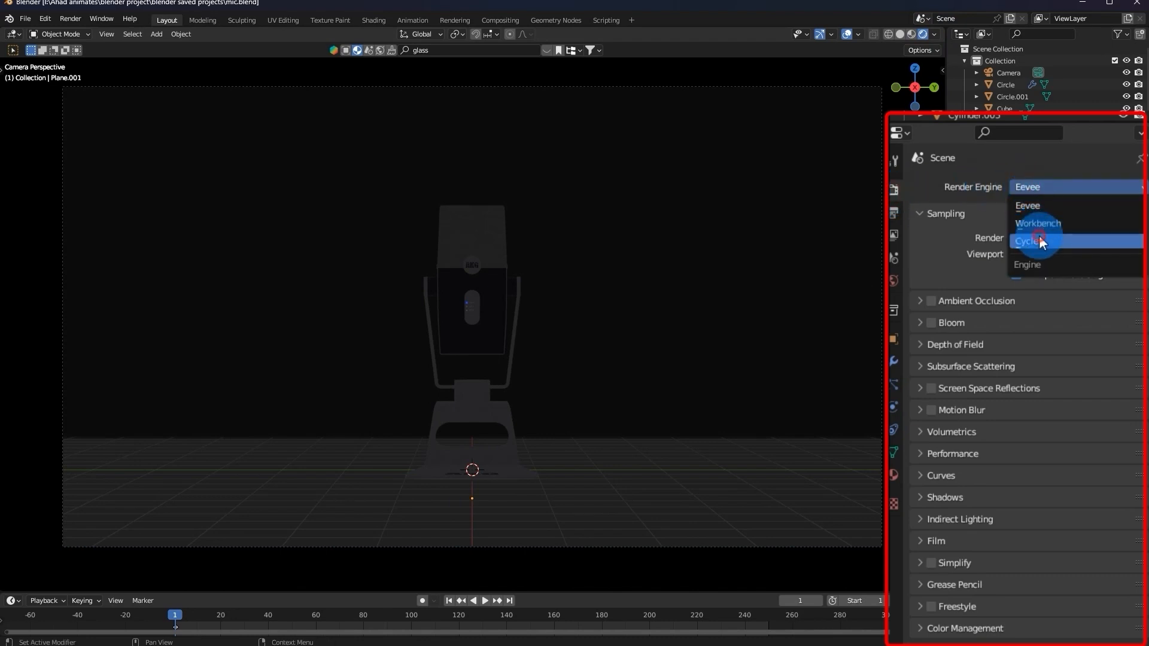
pyautogui.click(1036, 240)
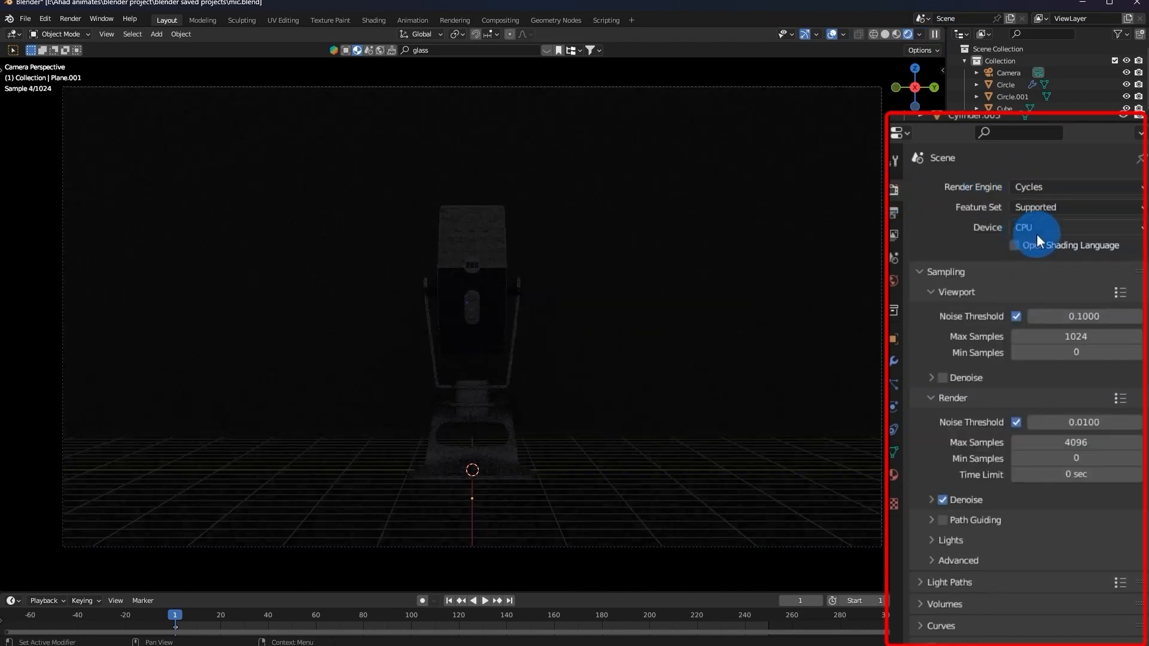
# Set the Cycles render device to GPU Compute and save the file.
pyautogui.click(1037, 233)
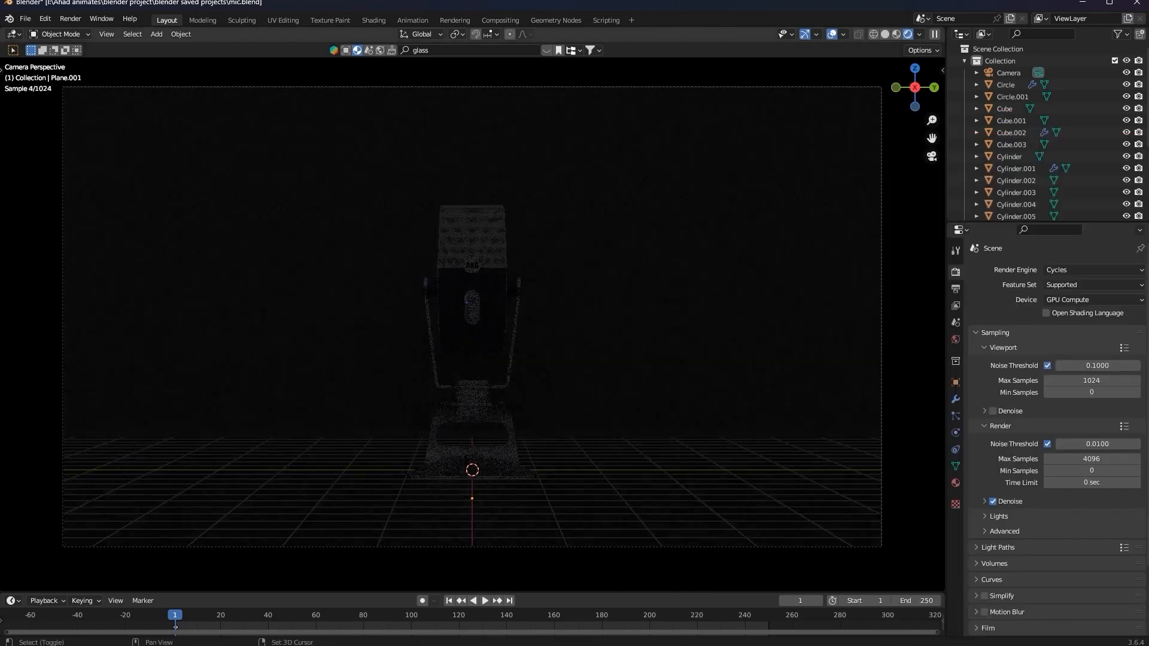
pyautogui.hotkey('shift', 'w')
pyautogui.rightClick(874, 342)
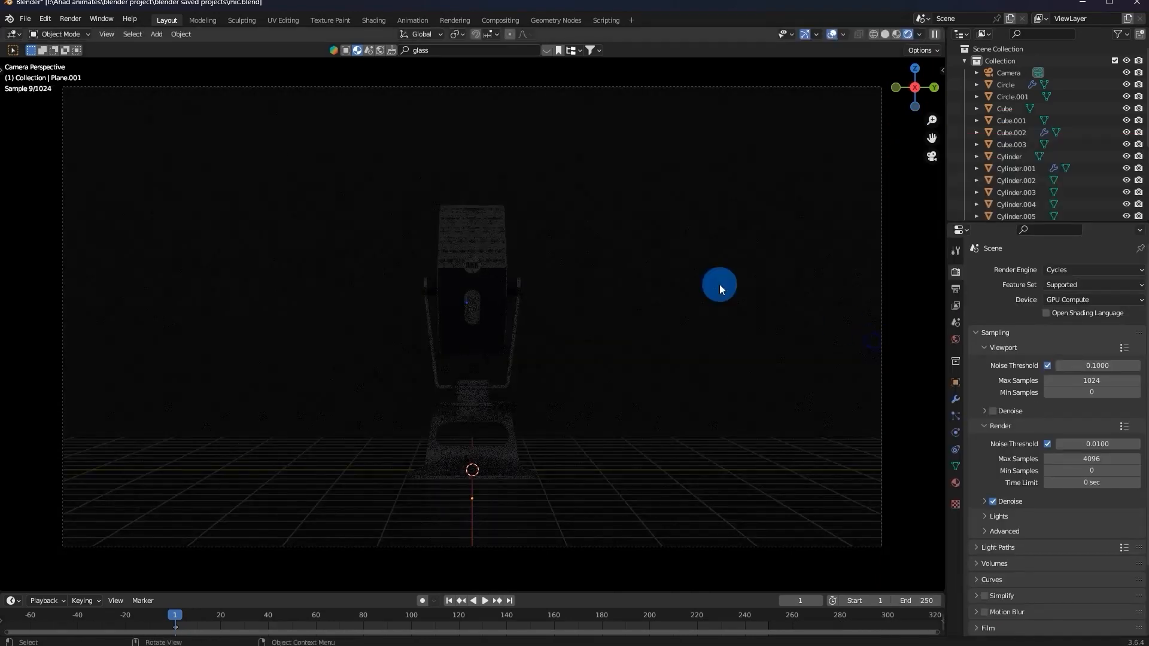
pyautogui.hotkey('shift', 's')
pyautogui.rightClick(650, 267)
pyautogui.hotkey('ctrl', 's')
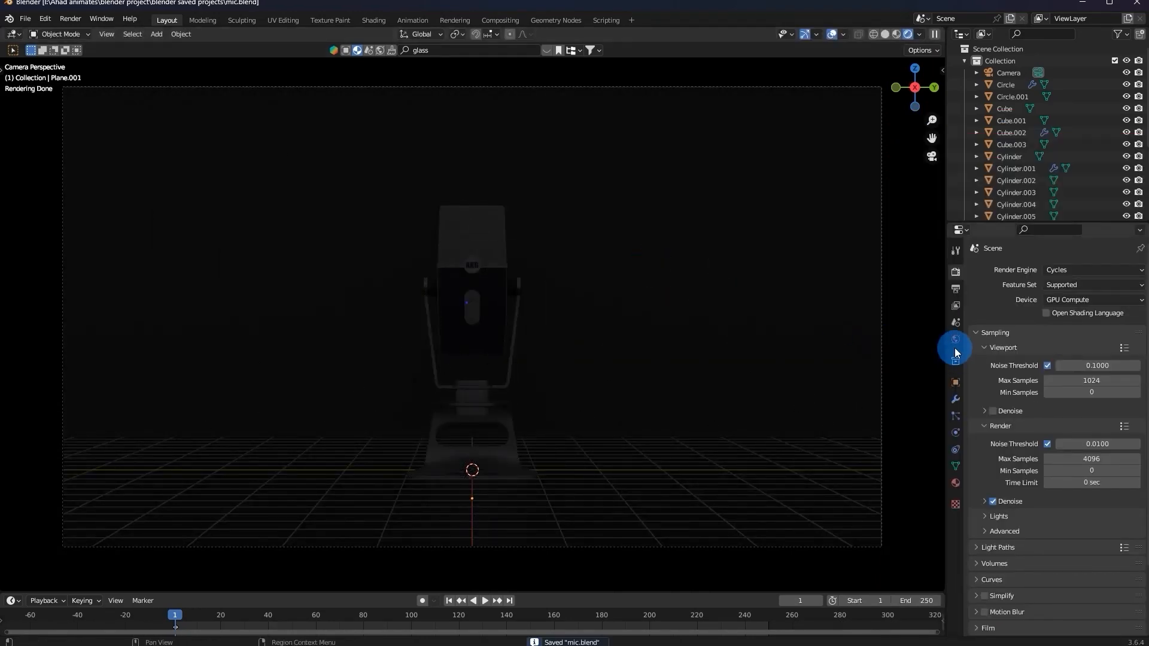
# Darken the world background color to pure black and check the scene in rendered shading.
pyautogui.click(956, 339)
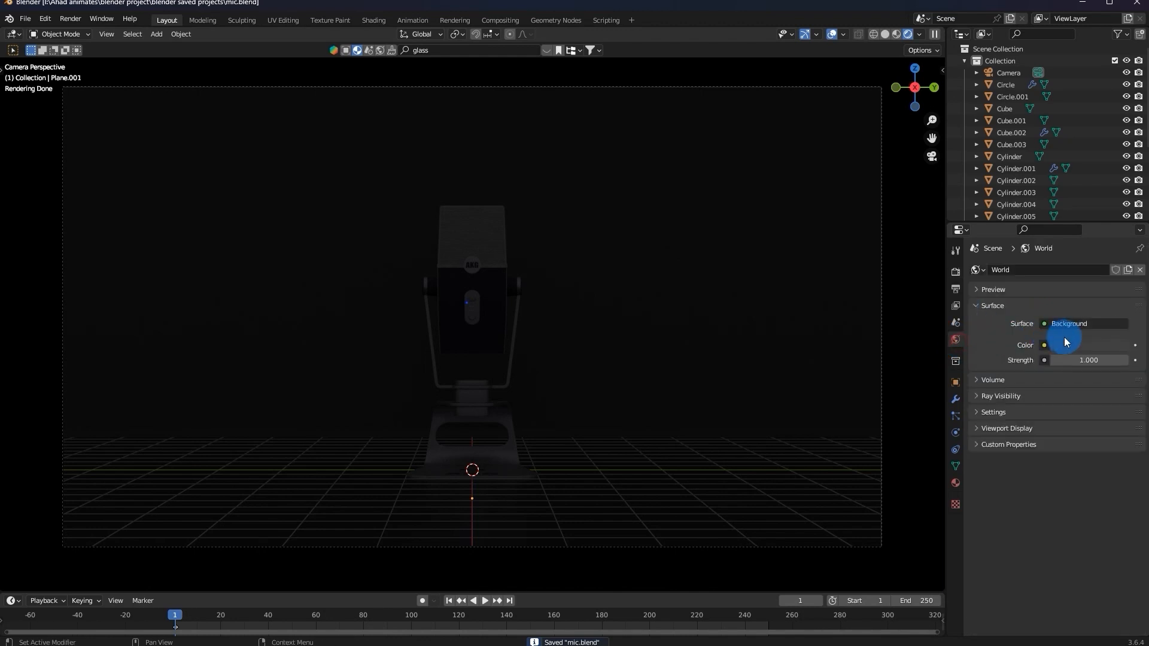
pyautogui.click(1067, 345)
pyautogui.moveTo(1118, 245); pyautogui.dragTo(1119, 259)
pyautogui.click(899, 121)
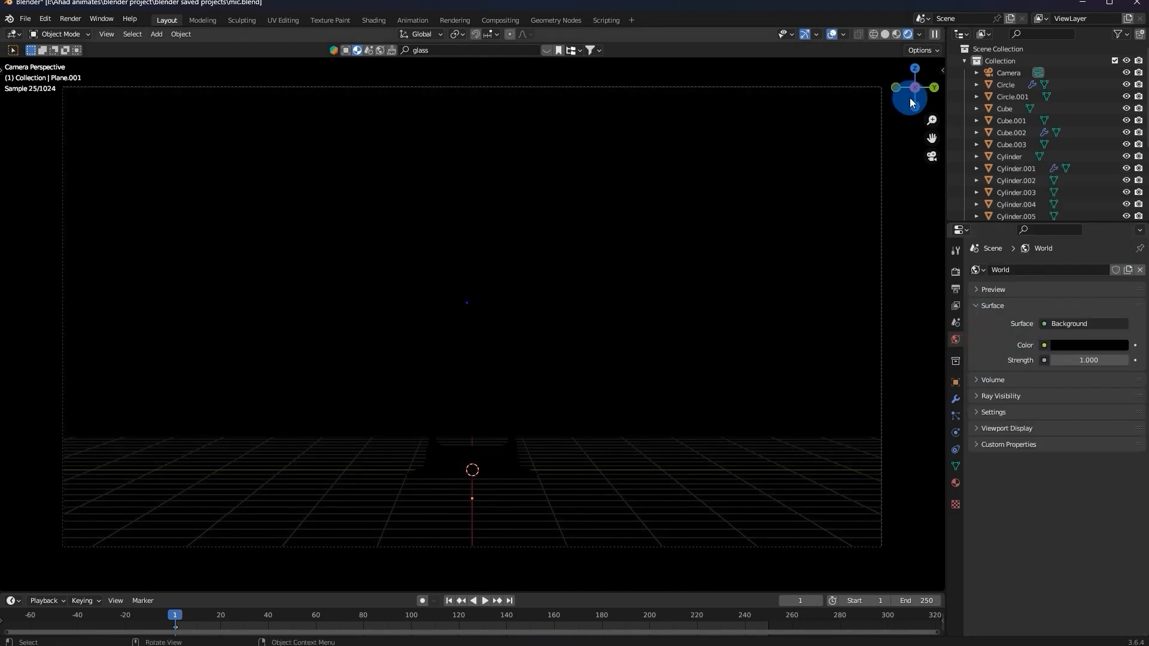
pyautogui.click(888, 35)
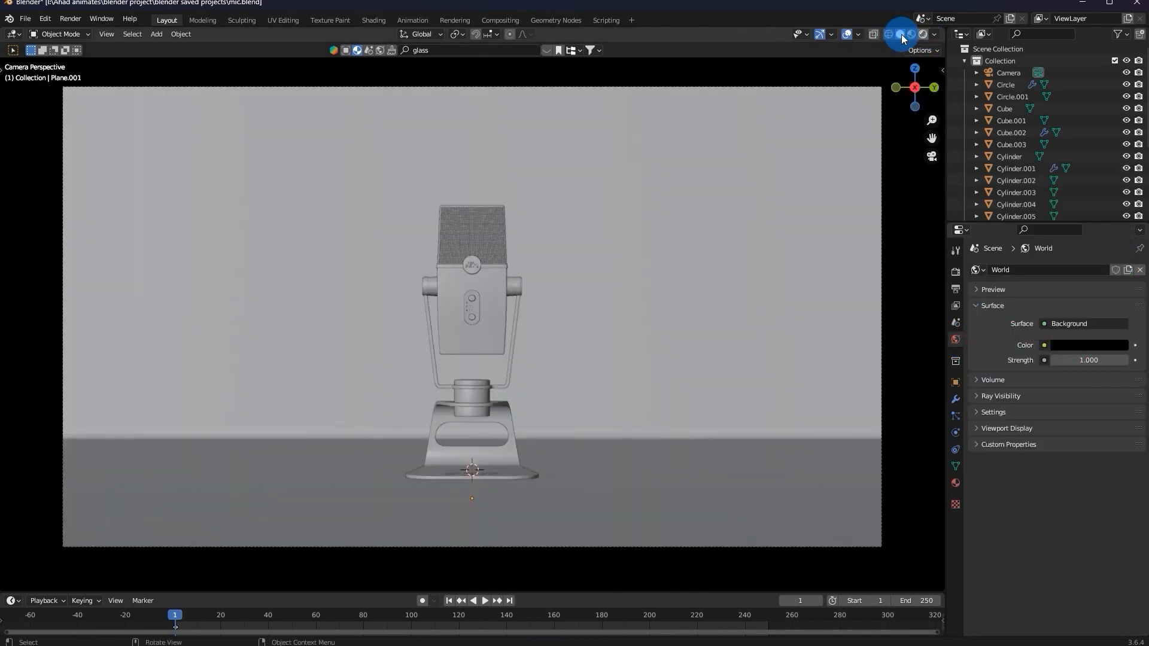
pyautogui.click(904, 34)
# Add an area light and raise it about 7 m along Z above the microphone.
pyautogui.hotkey('shift', 'a')
pyautogui.moveTo(638, 163)
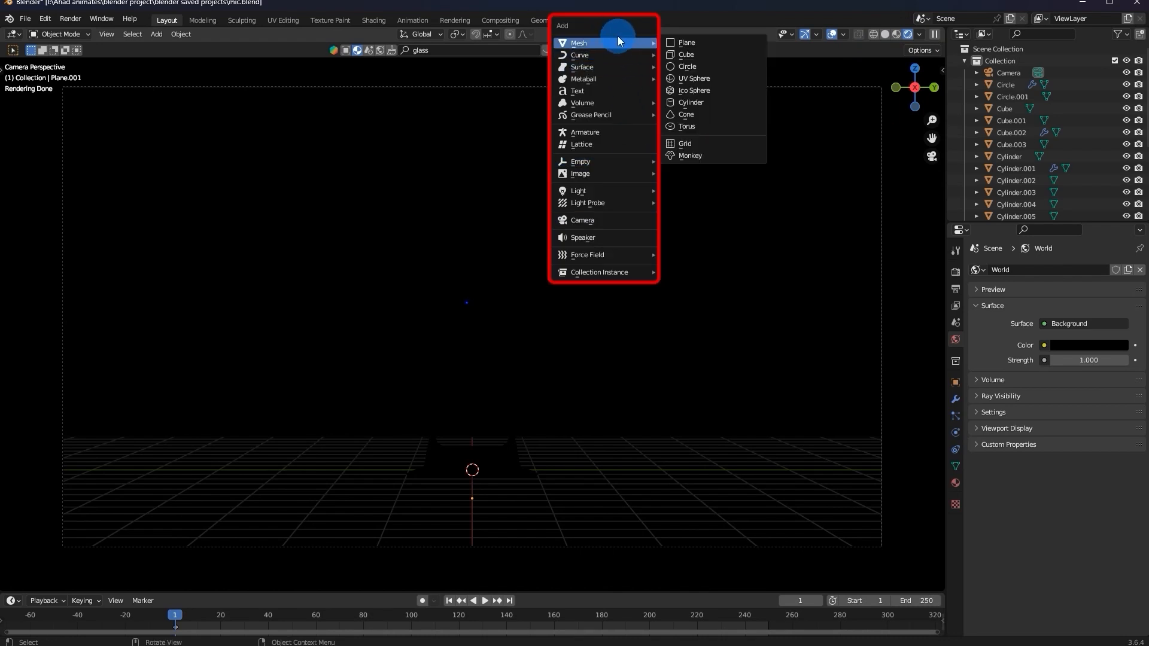
pyautogui.moveTo(590, 190)
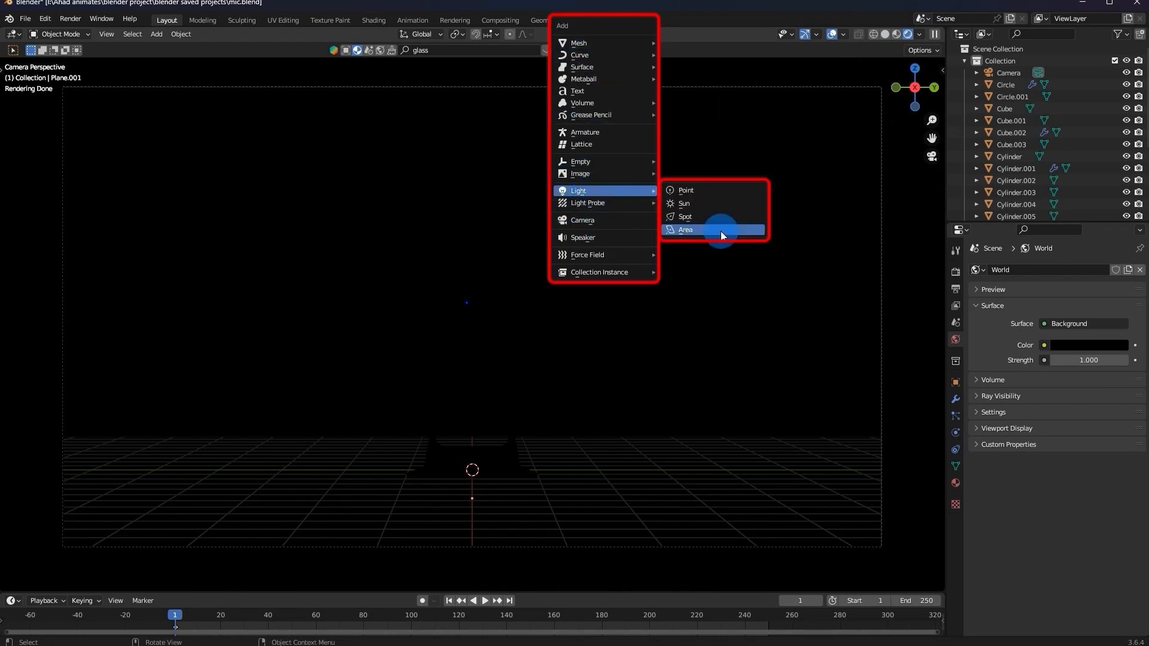
pyautogui.click(720, 231)
pyautogui.press('g')
pyautogui.press('z')
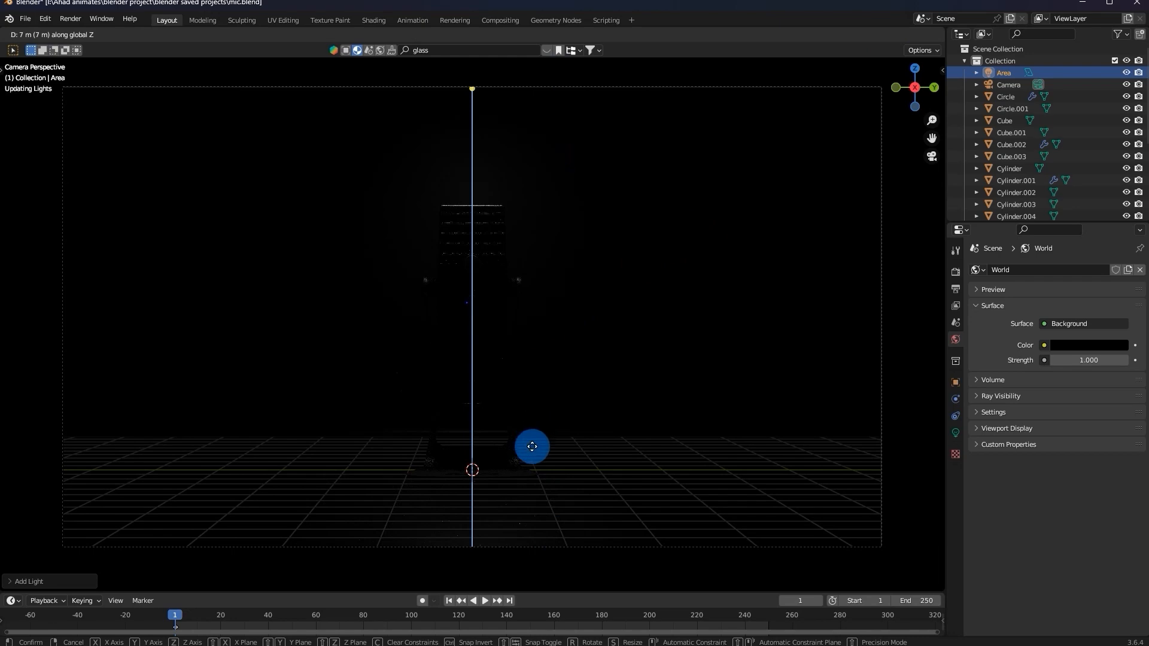
pyautogui.click(530, 475)
# Scale up the overhead area light and check it through the camera.
pyautogui.moveTo(502, 279); pyautogui.dragTo(580, 202, button='middle')
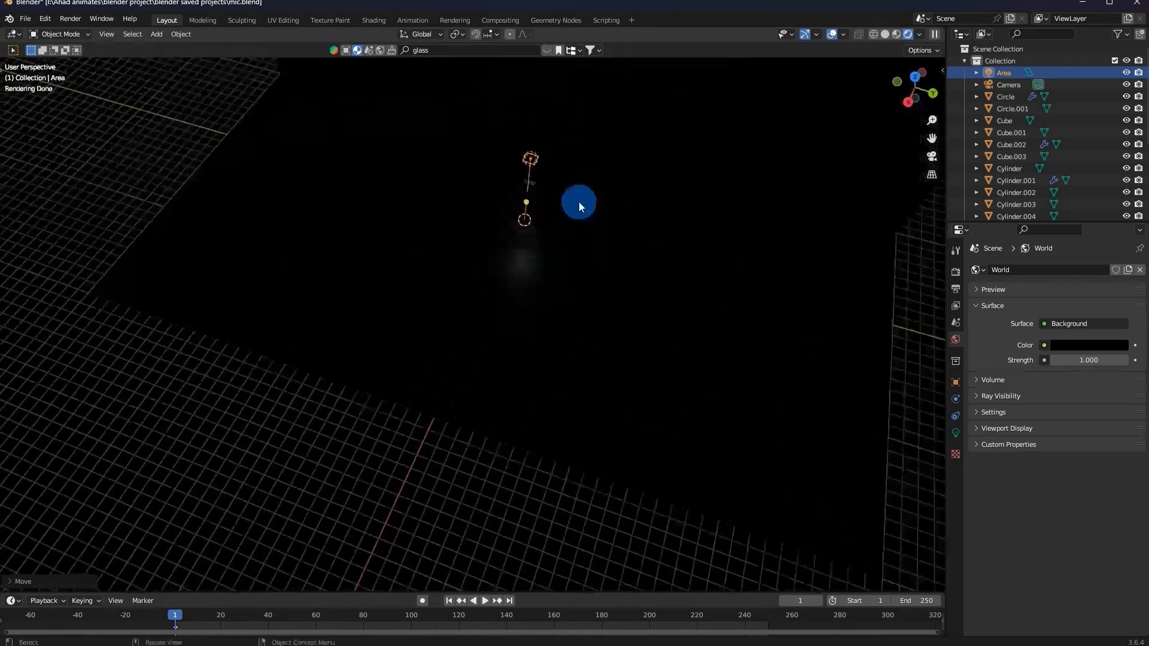
pyautogui.press('s')
pyautogui.press('Return')
pyautogui.click(932, 156)
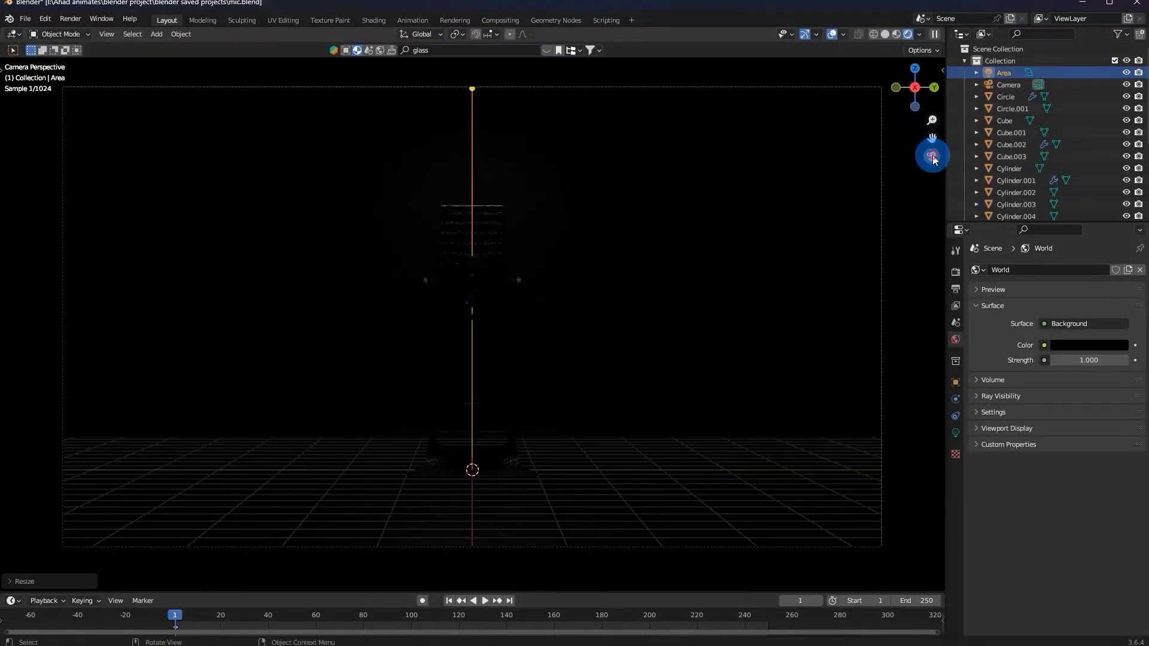
# Shift the overhead light slightly along X, tilt it slightly about Y, and save the file.
pyautogui.moveTo(839, 254); pyautogui.dragTo(671, 440, button='middle')
pyautogui.press('g')
pyautogui.press('x')
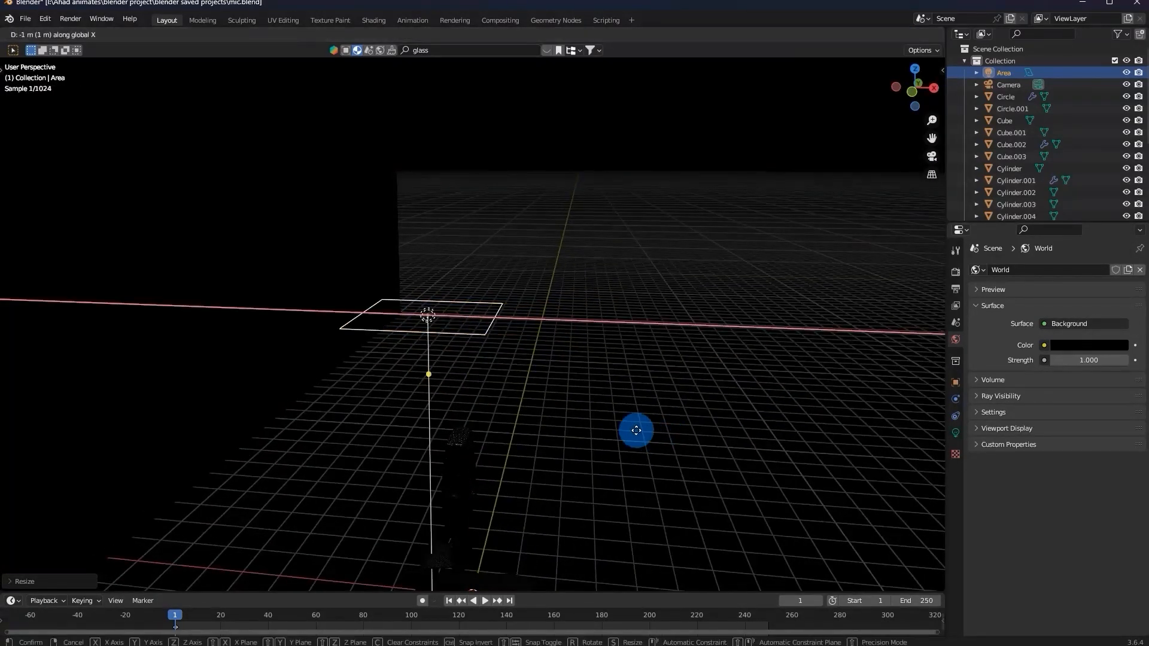
pyautogui.click(651, 425)
pyautogui.press('r')
pyautogui.press('y')
pyautogui.click(648, 417)
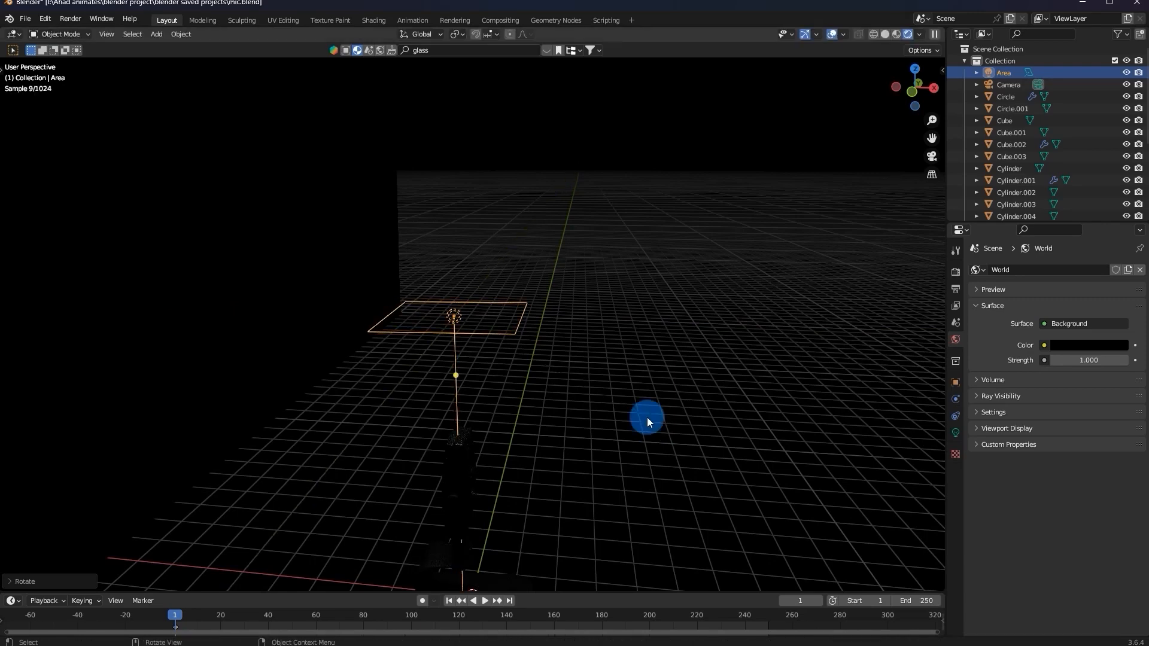
pyautogui.click(932, 156)
pyautogui.hotkey('ctrl', 's')
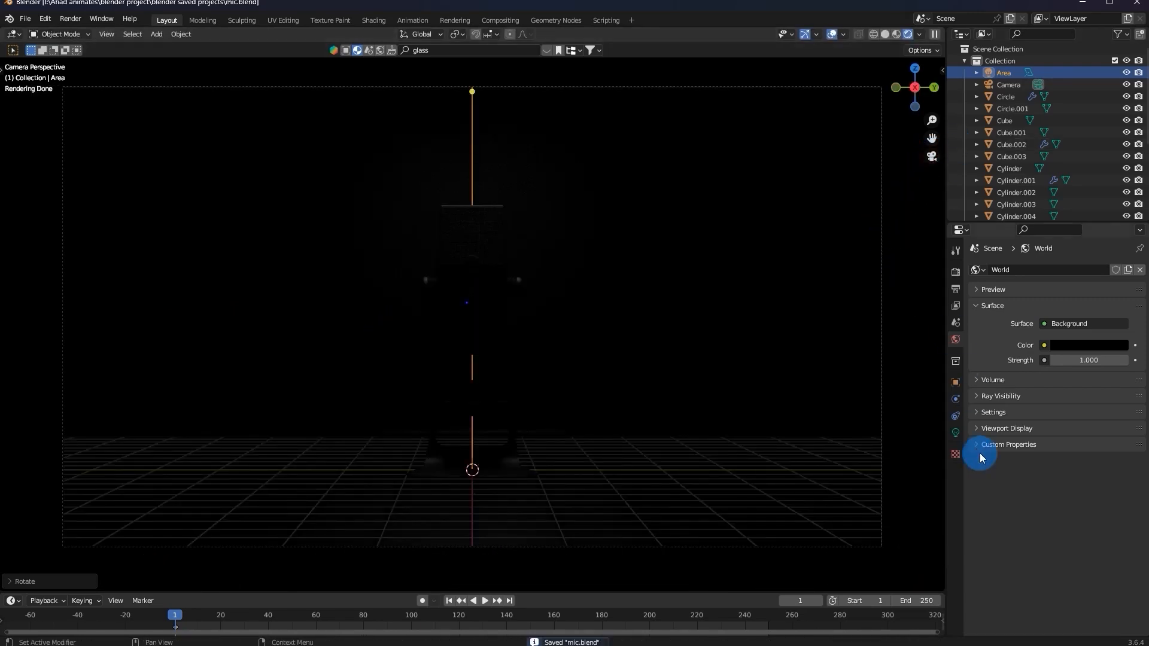
# Set the overhead area light's power to 500 W.
pyautogui.click(956, 432)
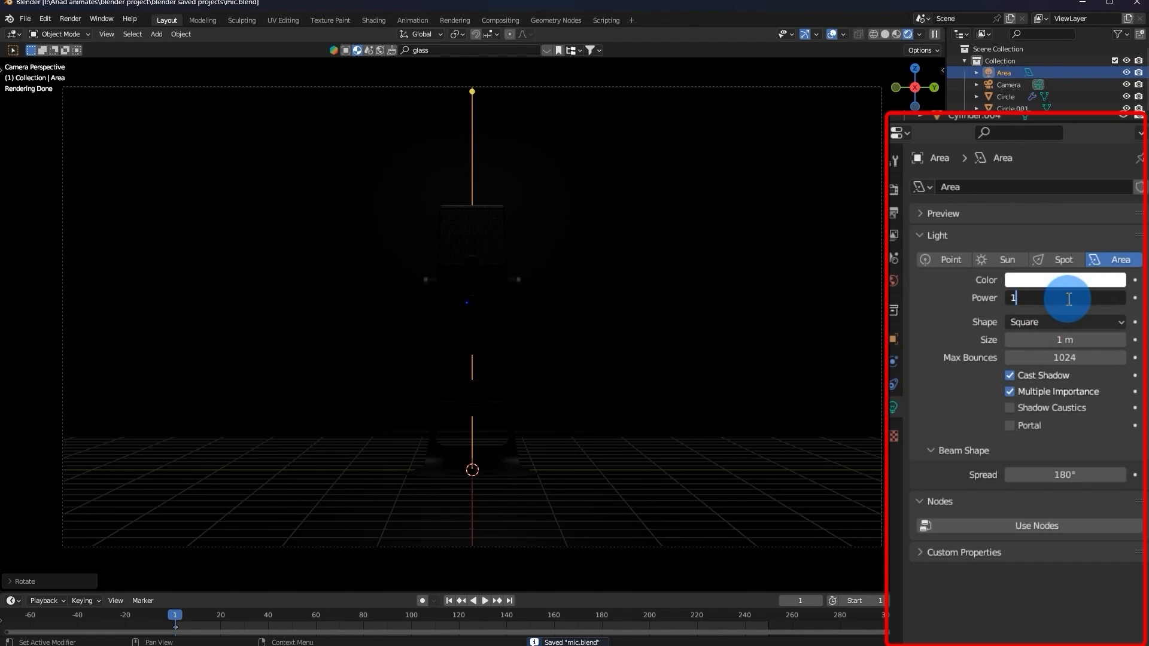
pyautogui.press('Return')
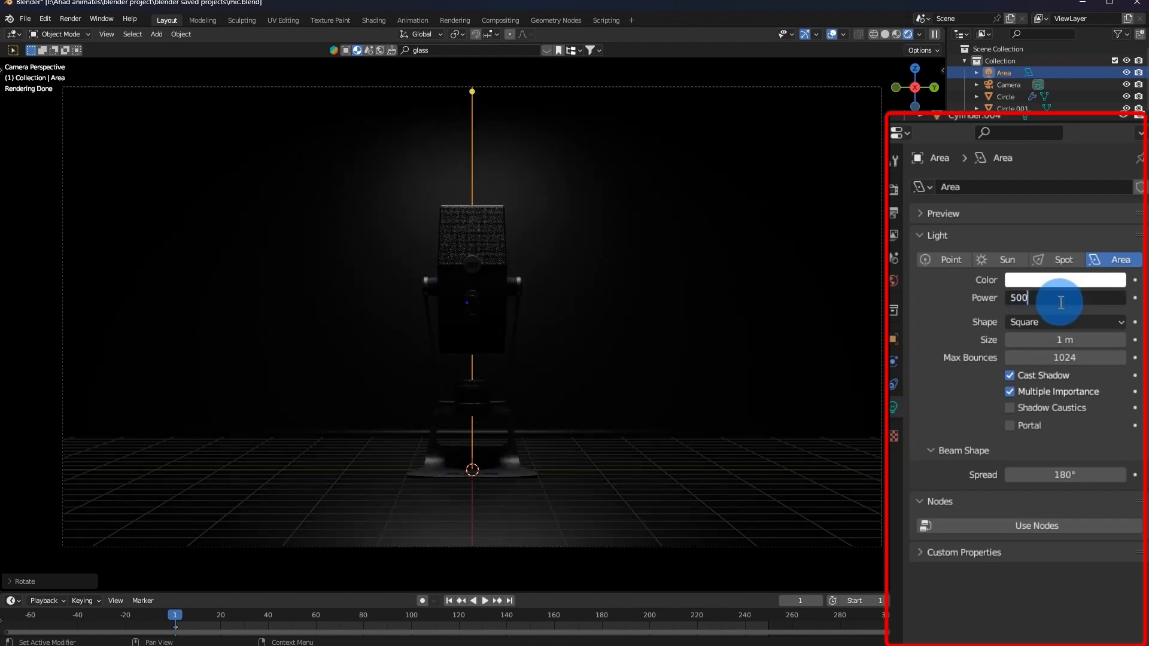
pyautogui.press('Return')
# Raise the overhead area light further along Z and scale it up to a larger square.
pyautogui.press('g')
pyautogui.press('z')
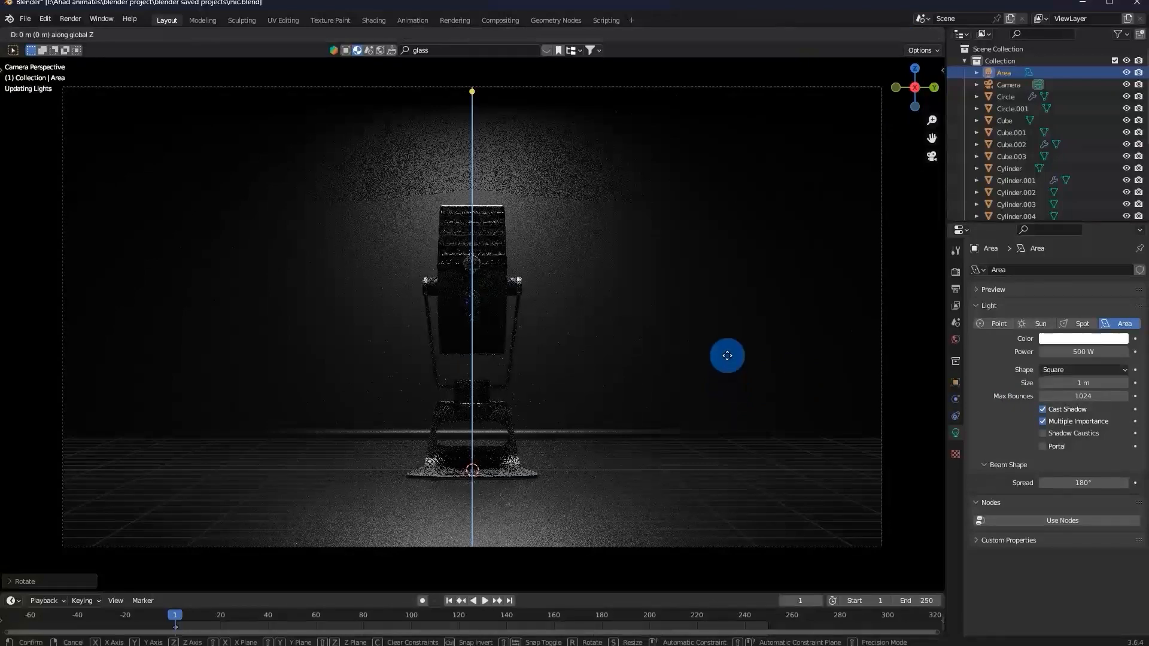
pyautogui.click(729, 339)
pyautogui.scroll(-5, 604, 299)
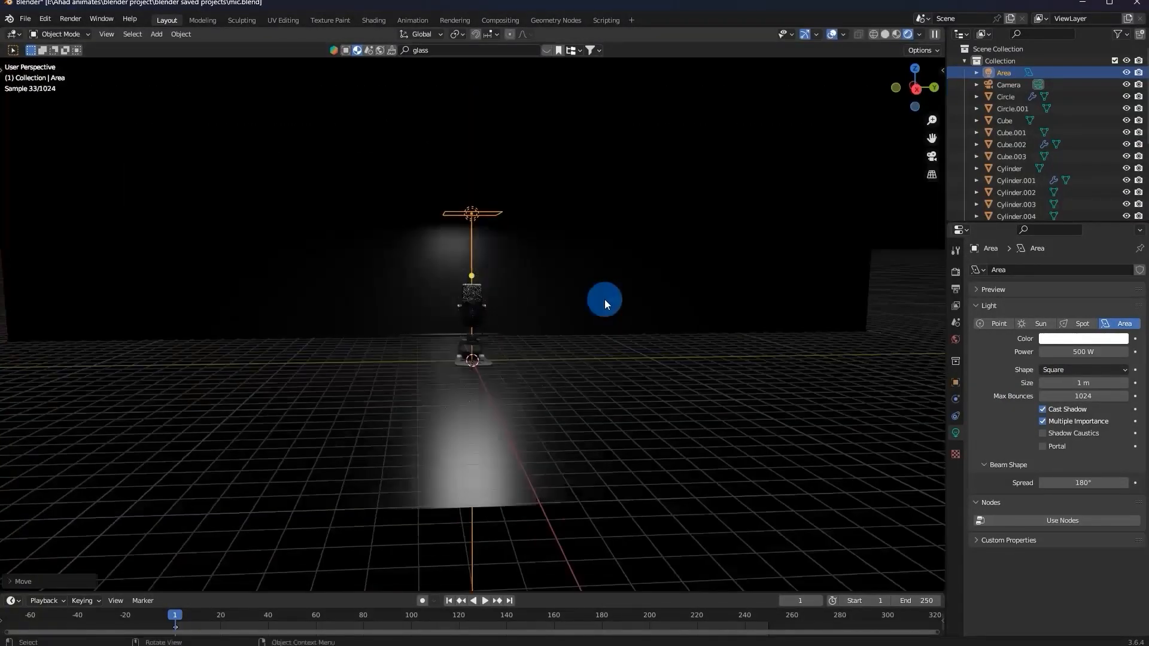
pyautogui.press('s')
pyautogui.click(603, 299)
# Duplicate the overhead area light in place and rotate the copy 90° about the Y axis.
pyautogui.moveTo(603, 300); pyautogui.dragTo(685, 329, button='middle')
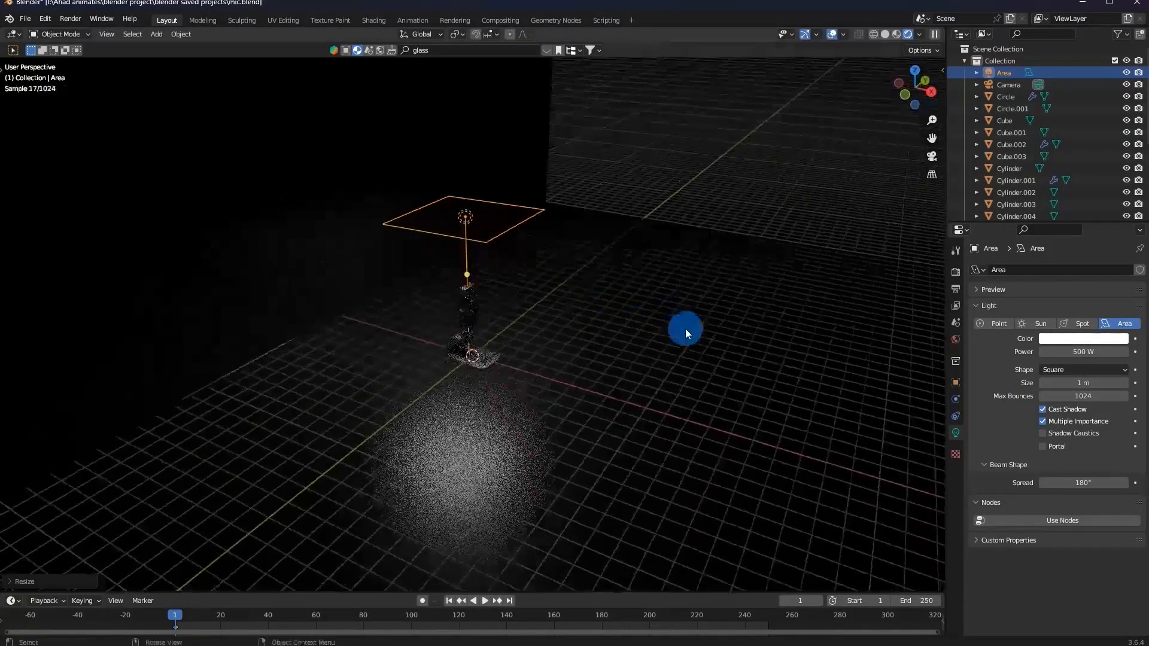
pyautogui.hotkey('shift', 'd')
pyautogui.press('r')
pyautogui.press('y')
pyautogui.press('9')
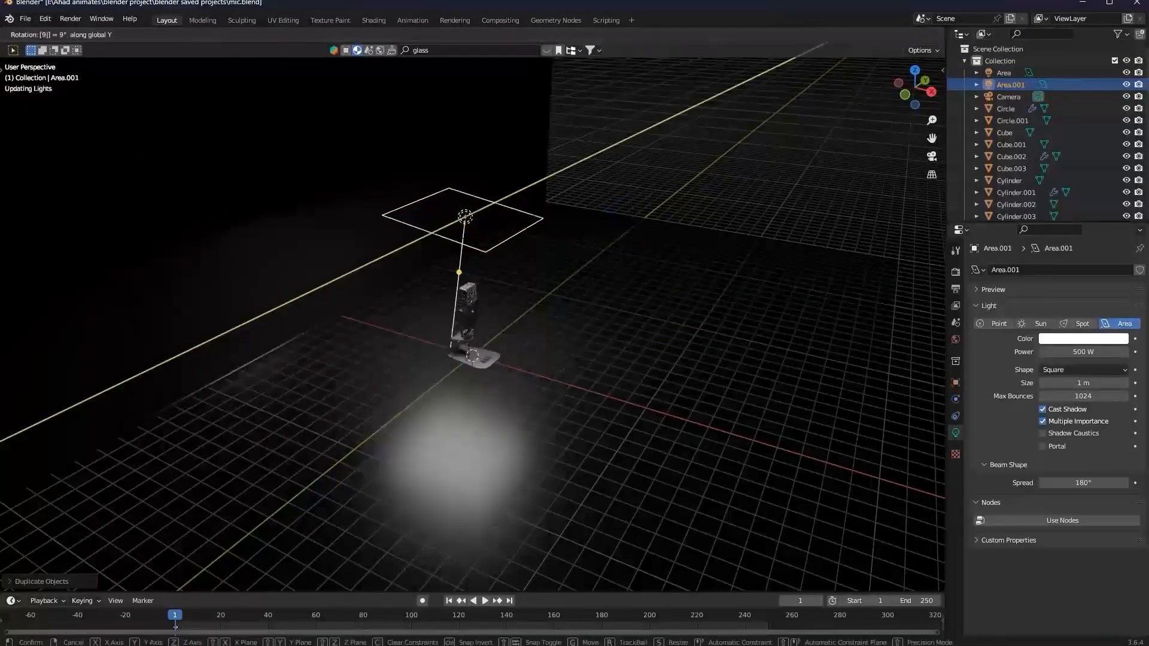
pyautogui.press('0')
pyautogui.click(608, 243)
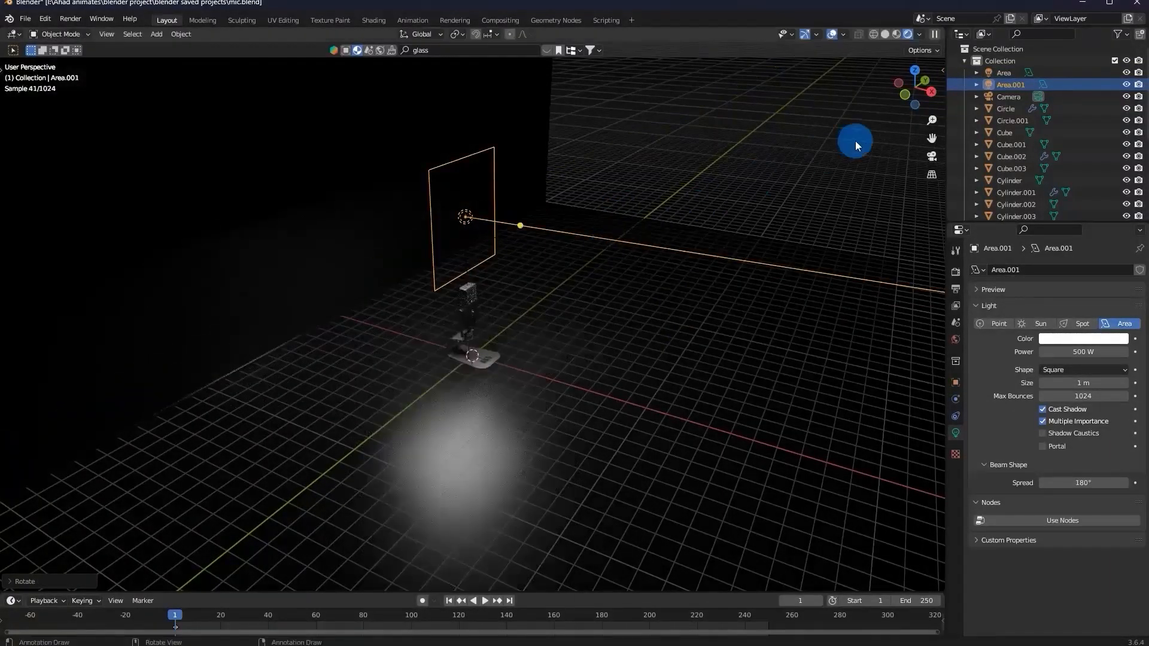
# Move the duplicated light behind the microphone in front view and adjust its height along Z.
pyautogui.click(899, 98)
pyautogui.press('g')
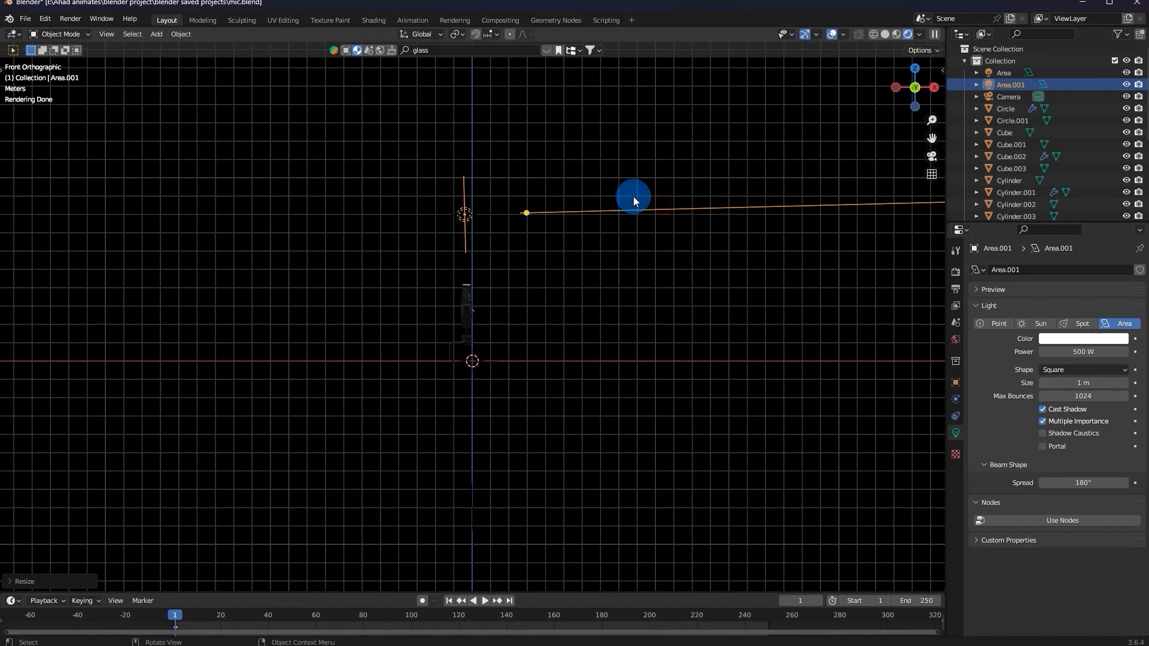
pyautogui.click(561, 298)
pyautogui.moveTo(559, 303); pyautogui.dragTo(539, 320, button='middle')
pyautogui.scroll(1, 503, 313)
pyautogui.press('g')
pyautogui.press('z')
pyautogui.click(460, 290)
# Tilt the rear area light slightly about the Y axis.
pyautogui.press('r')
pyautogui.press('x')
pyautogui.moveTo(459, 289); pyautogui.dragTo(549, 283, button='middle')
pyautogui.press('y')
pyautogui.click(459, 251)
# Scale the rear light taller along Z and narrower along Y, and check it through the camera.
pyautogui.press('s')
pyautogui.press('z')
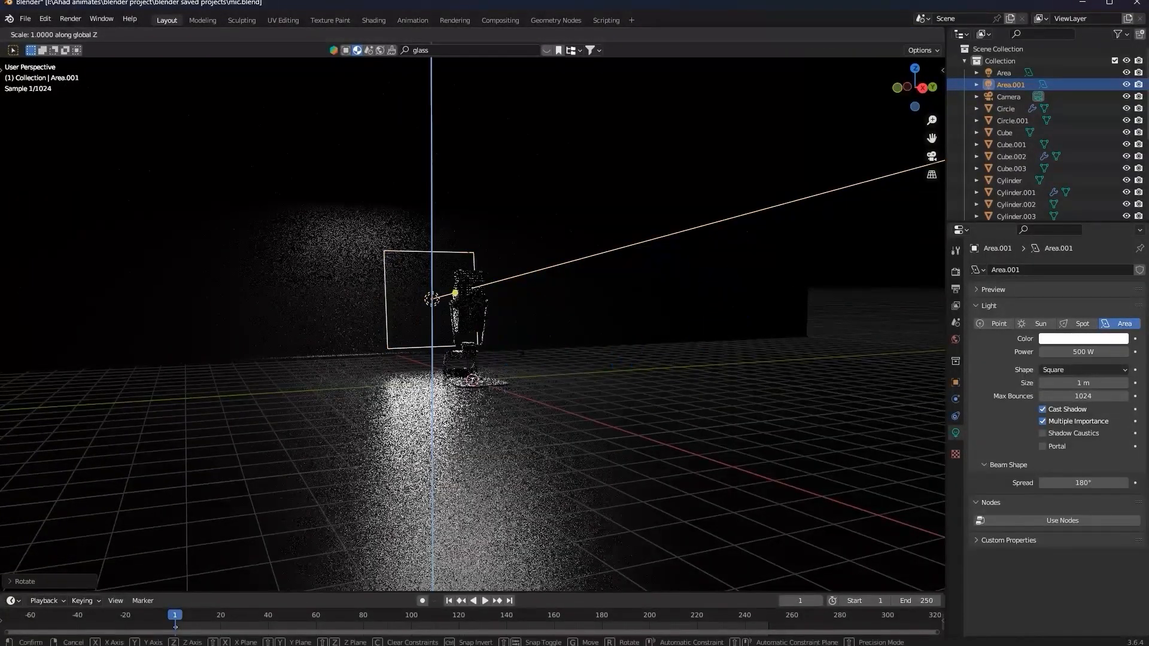
pyautogui.click(528, 356)
pyautogui.press('s')
pyautogui.press('y')
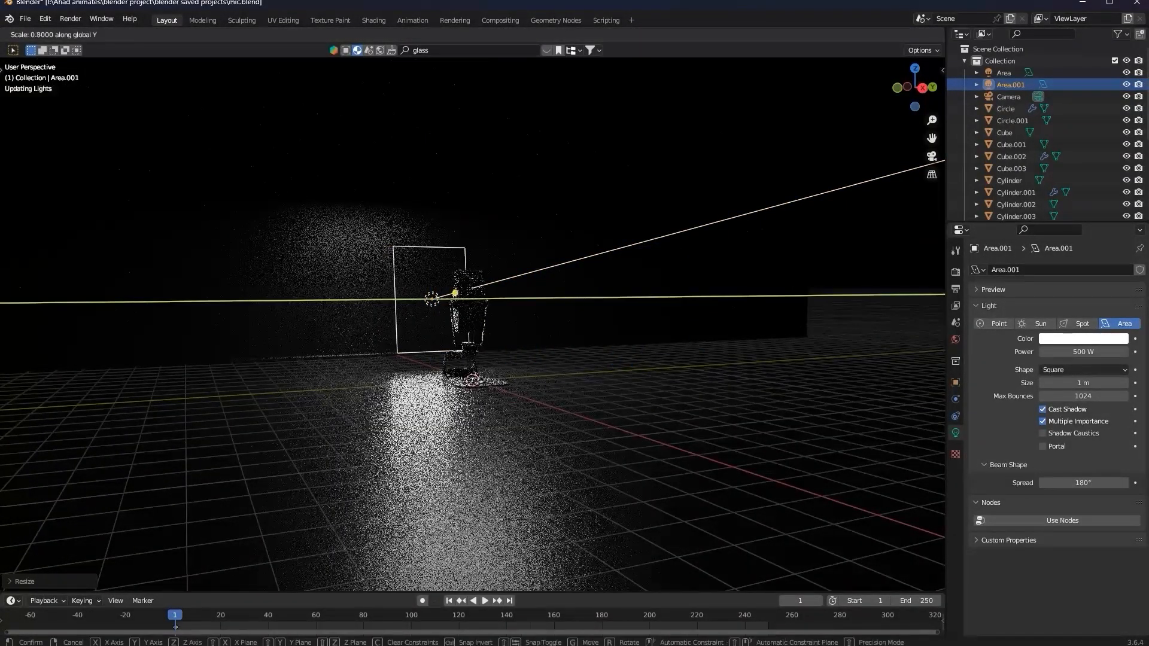
pyautogui.click(710, 188)
pyautogui.click(932, 156)
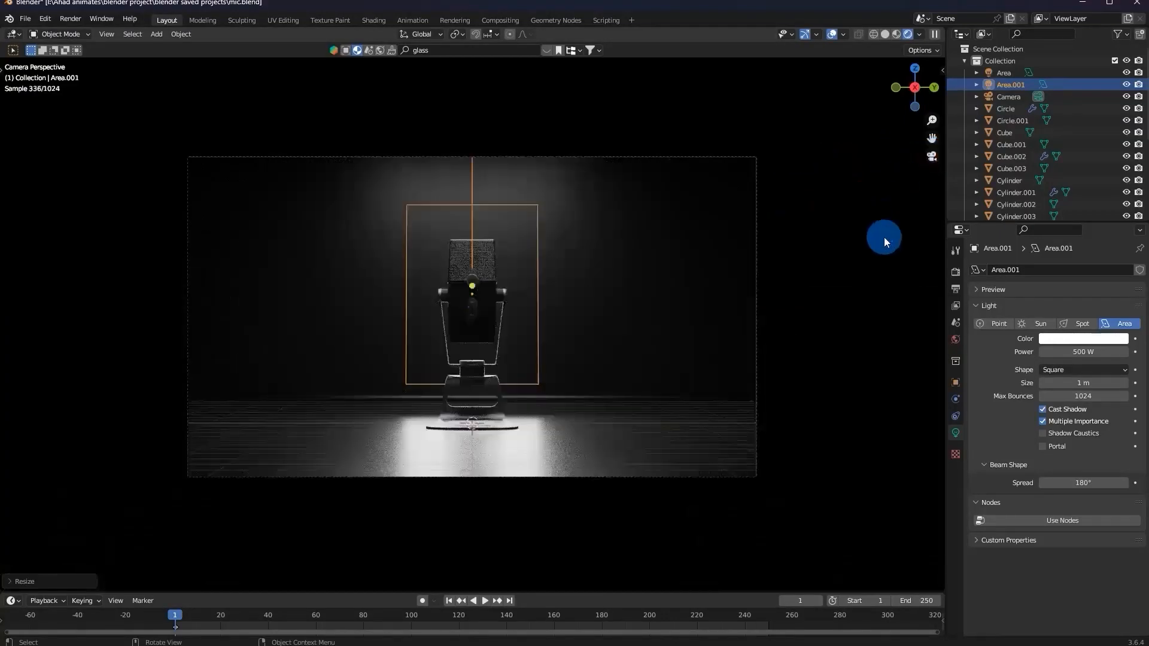
# Try the rear area light at 700 W and return its power to 500 W.
pyautogui.click(1077, 351)
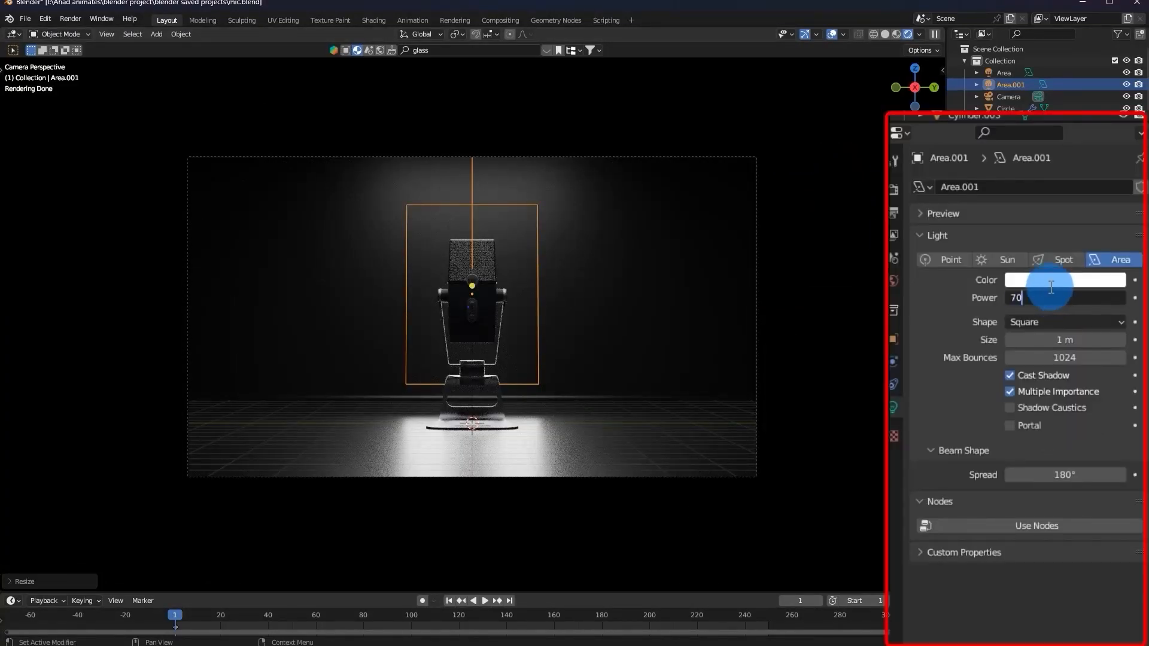
pyautogui.write('700')
pyautogui.press('Return')
pyautogui.scroll(3, 475, 311)
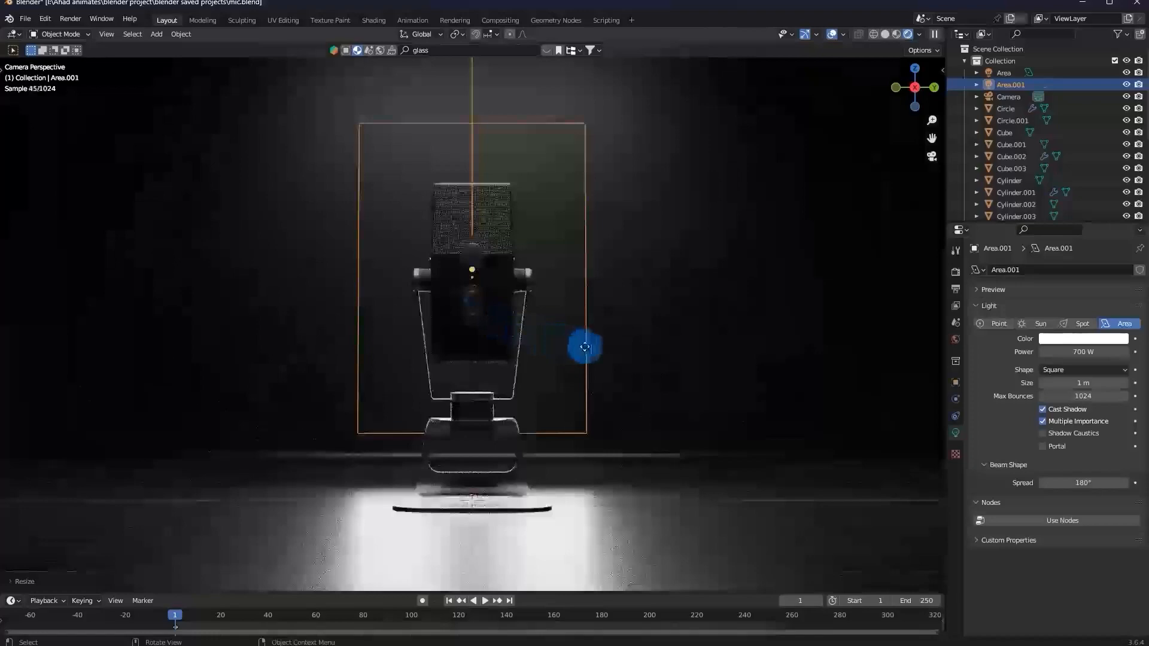
pyautogui.click(1072, 295)
pyautogui.write('500')
pyautogui.press('Return')
# Select the overhead area light, set its power to 300 W, and save the file.
pyautogui.moveTo(641, 338); pyautogui.dragTo(649, 346, button='middle')
pyautogui.scroll(-8, 648, 348)
pyautogui.moveTo(388, 197); pyautogui.dragTo(573, 354)
pyautogui.click(487, 261)
pyautogui.click(1088, 352)
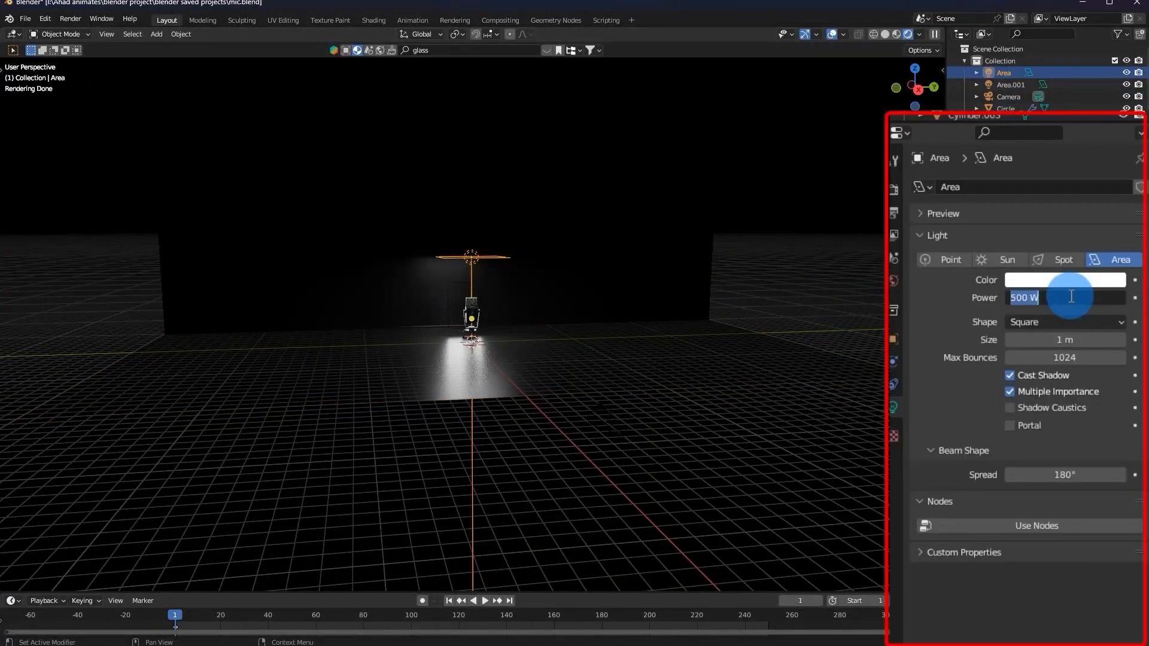
pyautogui.press('Return')
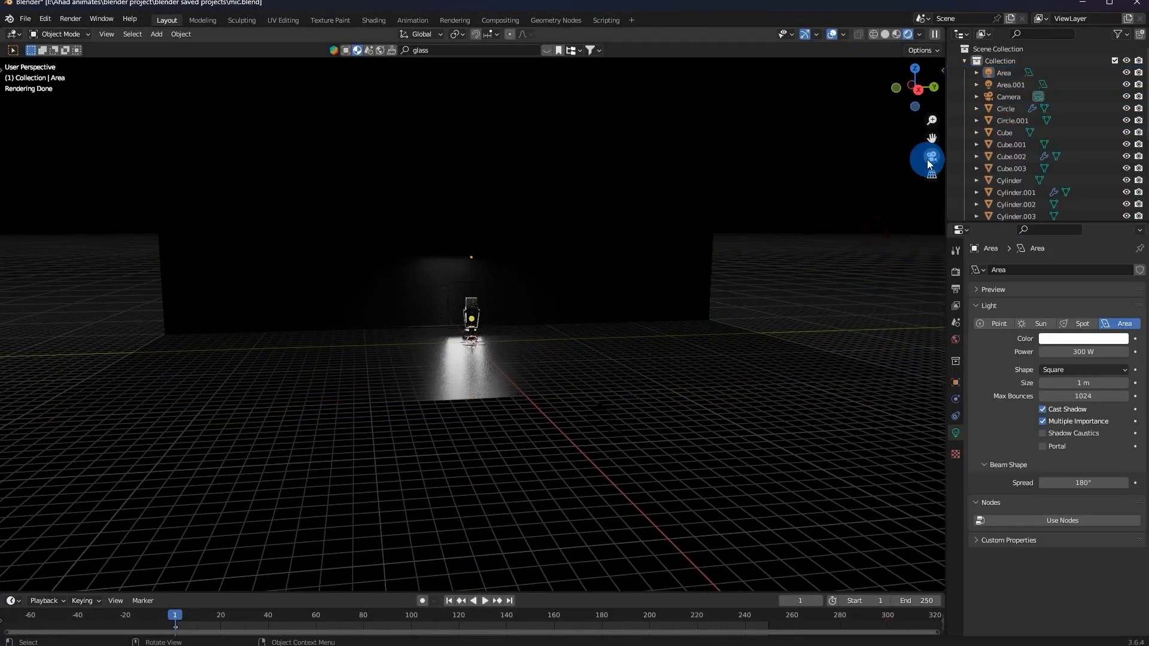
pyautogui.click(932, 157)
pyautogui.hotkey('ctrl', 's')
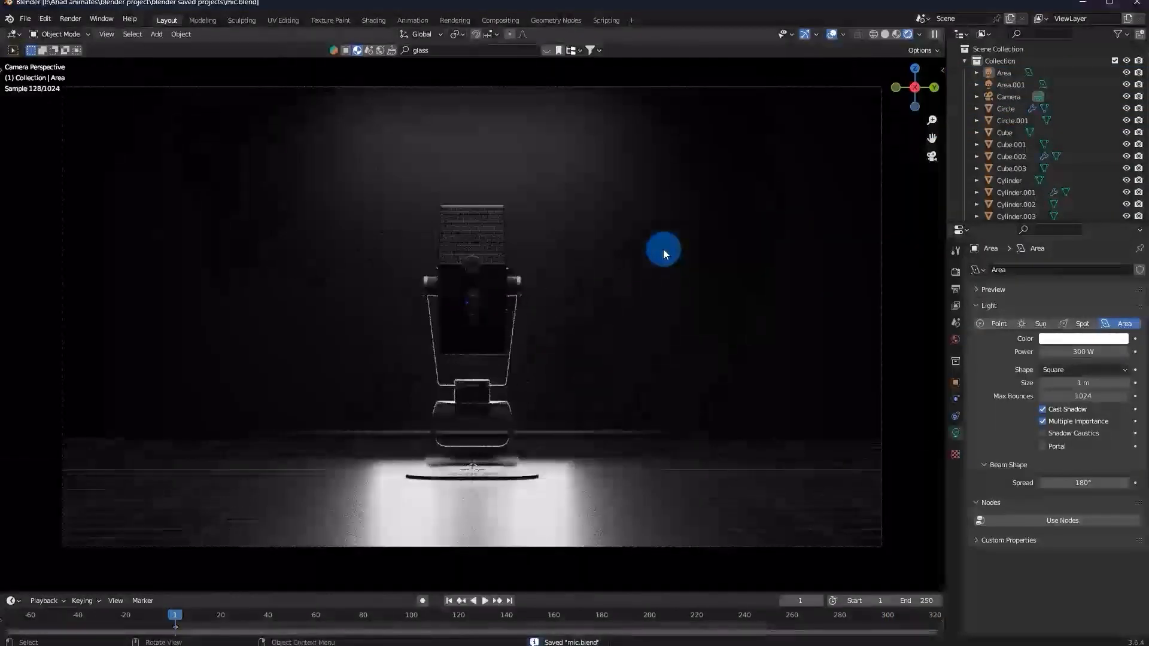
# Duplicate the rear area light in place and rotate the copy about Z to face away from the camera.
pyautogui.moveTo(653, 275); pyautogui.dragTo(633, 309, button='middle')
pyautogui.press('a')
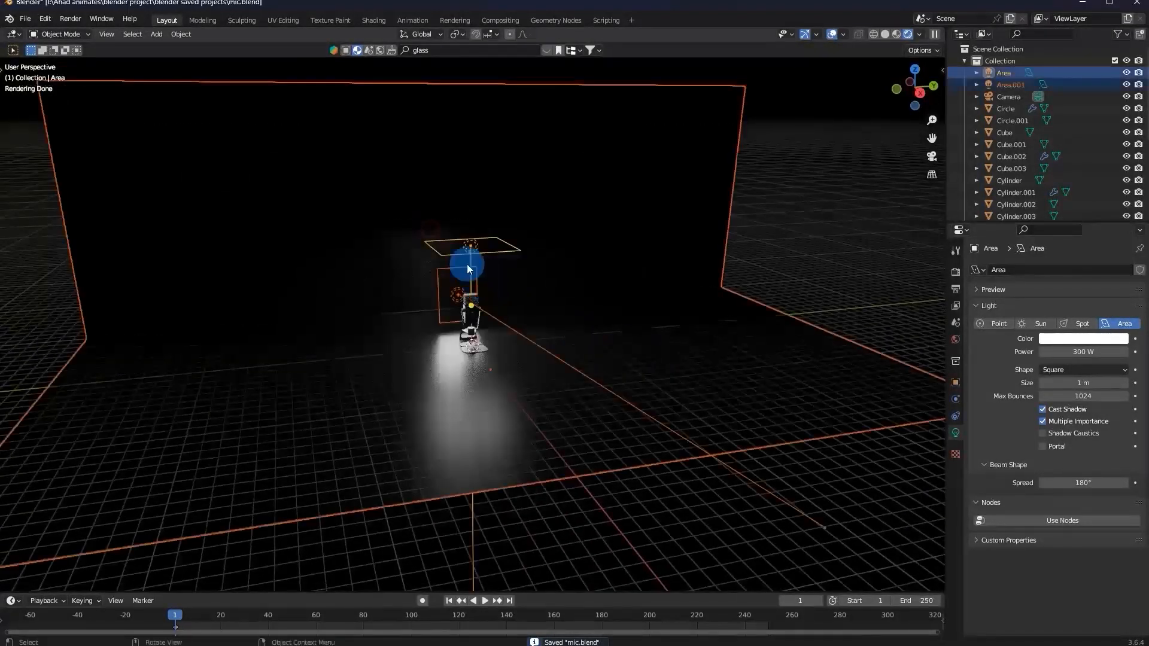
pyautogui.click(462, 295)
pyautogui.hotkey('shift', 'd')
pyautogui.rightClick(480, 262)
pyautogui.press('r')
pyautogui.press('z')
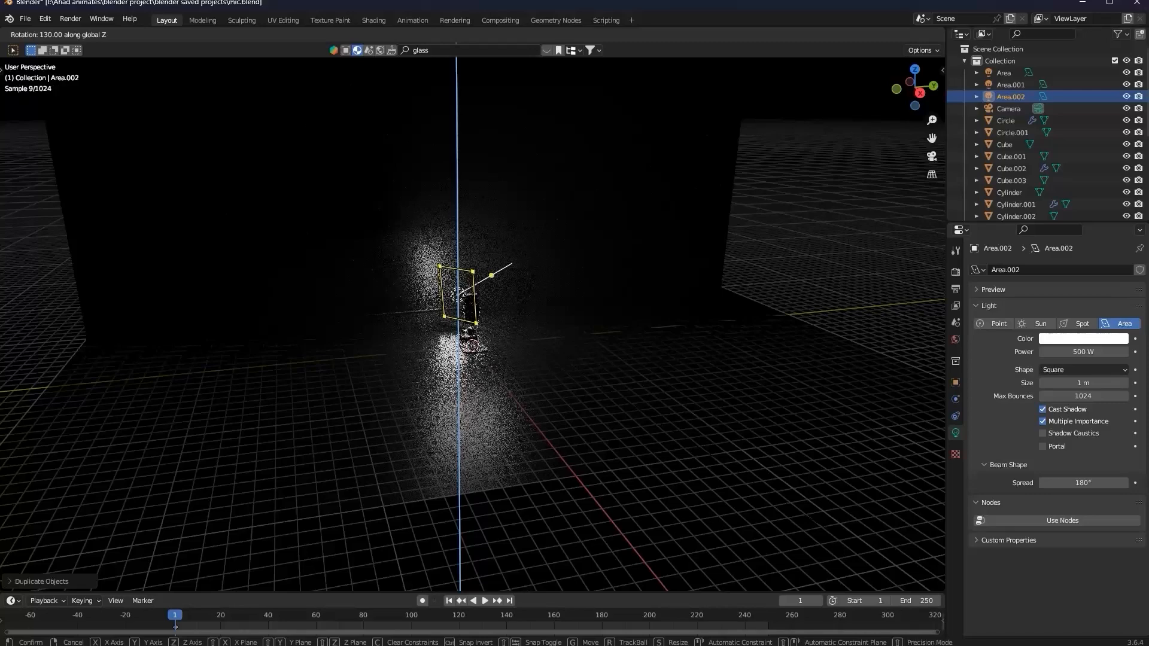
pyautogui.click(358, 320)
# Move the new light in top view to the front of the microphone, off to one side.
pyautogui.scroll(-1, 401, 309)
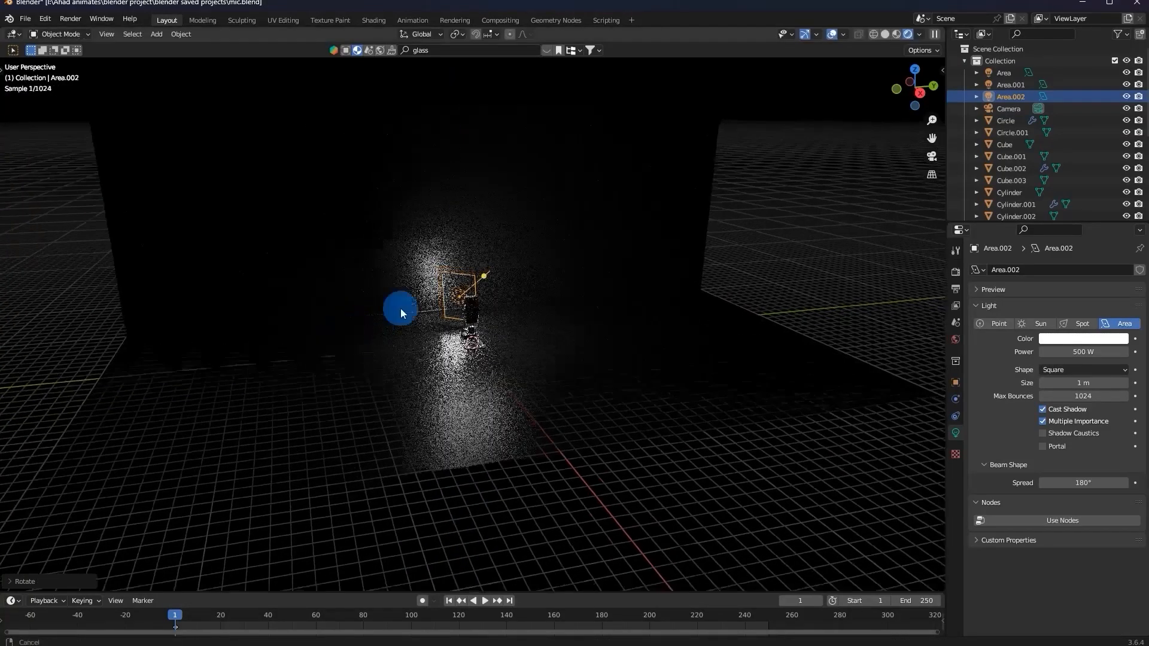
pyautogui.press('KP_7')
pyautogui.press('g')
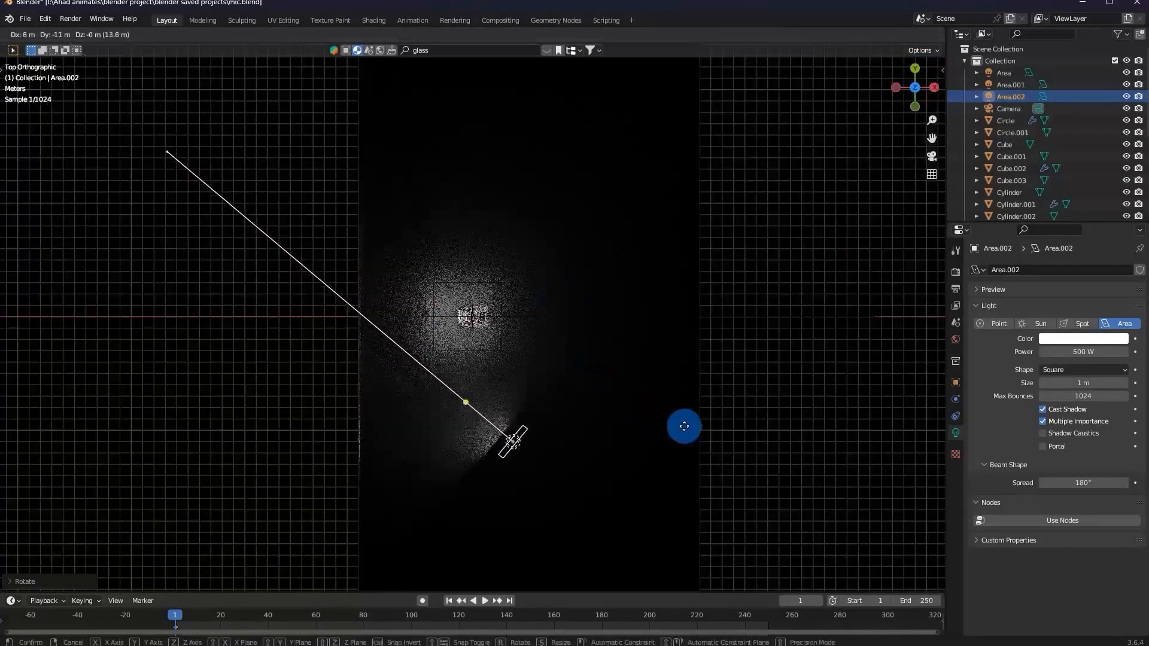
pyautogui.click(755, 454)
# Stretch the new front area light vertically by scaling it along Z.
pyautogui.moveTo(762, 457); pyautogui.dragTo(733, 280, button='middle')
pyautogui.press('s')
pyautogui.press('z')
pyautogui.click(730, 299)
pyautogui.press('s')
pyautogui.press('z')
pyautogui.click(747, 258)
# Rotate the front area light about its local Y axis to level its beam.
pyautogui.press('r')
pyautogui.press('x')
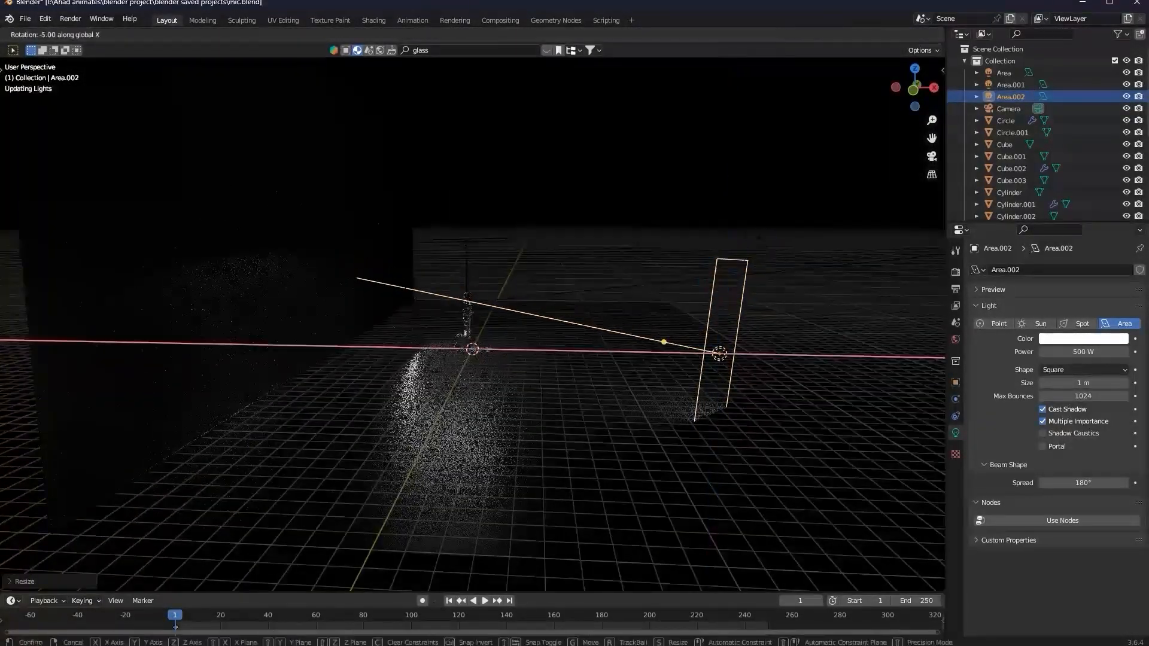
pyautogui.press('x')
pyautogui.rightClick(693, 223)
pyautogui.press('r')
pyautogui.press('y')
pyautogui.press('y')
pyautogui.click(762, 273)
# Raise the front area light along Z and adjust its vertical scale.
pyautogui.press('g')
pyautogui.press('z')
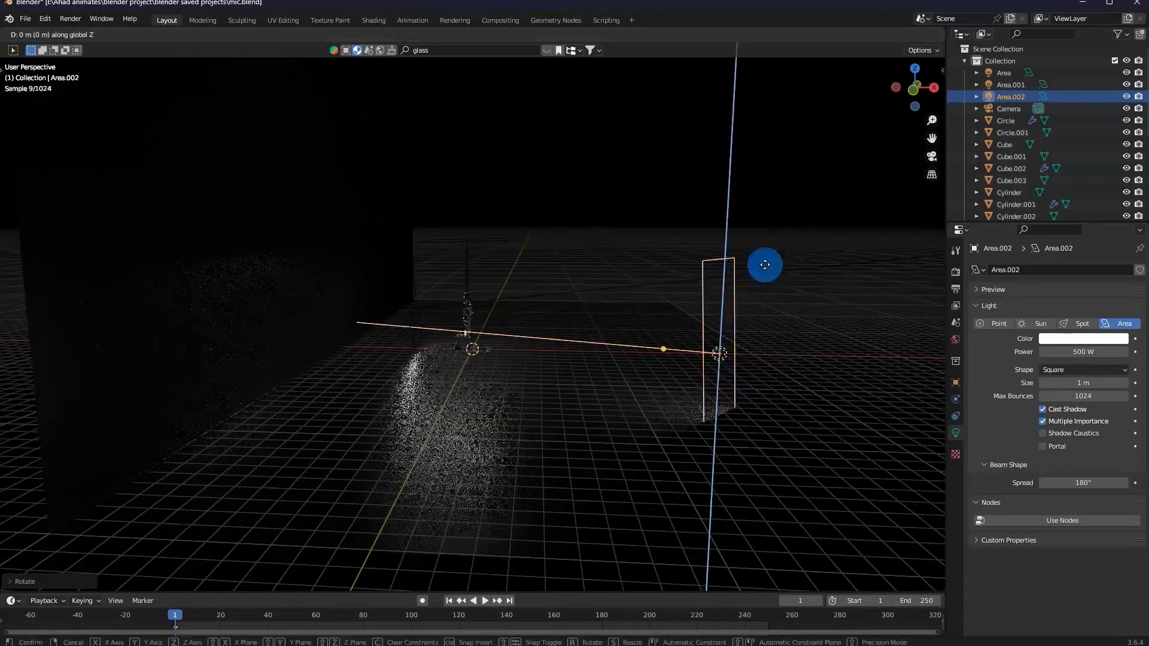
pyautogui.click(773, 225)
pyautogui.moveTo(773, 225); pyautogui.dragTo(677, 231, button='middle')
pyautogui.press('s')
pyautogui.press('z')
pyautogui.click(697, 230)
# Rotate the front area light about Z and move it along the Y axis.
pyautogui.press('r')
pyautogui.press('z')
pyautogui.click(773, 317)
pyautogui.moveTo(774, 318); pyautogui.dragTo(797, 344, button='middle')
pyautogui.press('g')
pyautogui.press('y')
pyautogui.click(701, 320)
# Move the front area light along X and turn it about Z to aim at the microphone.
pyautogui.press('g')
pyautogui.press('x')
pyautogui.click(622, 297)
pyautogui.press('r')
pyautogui.press('z')
pyautogui.click(646, 309)
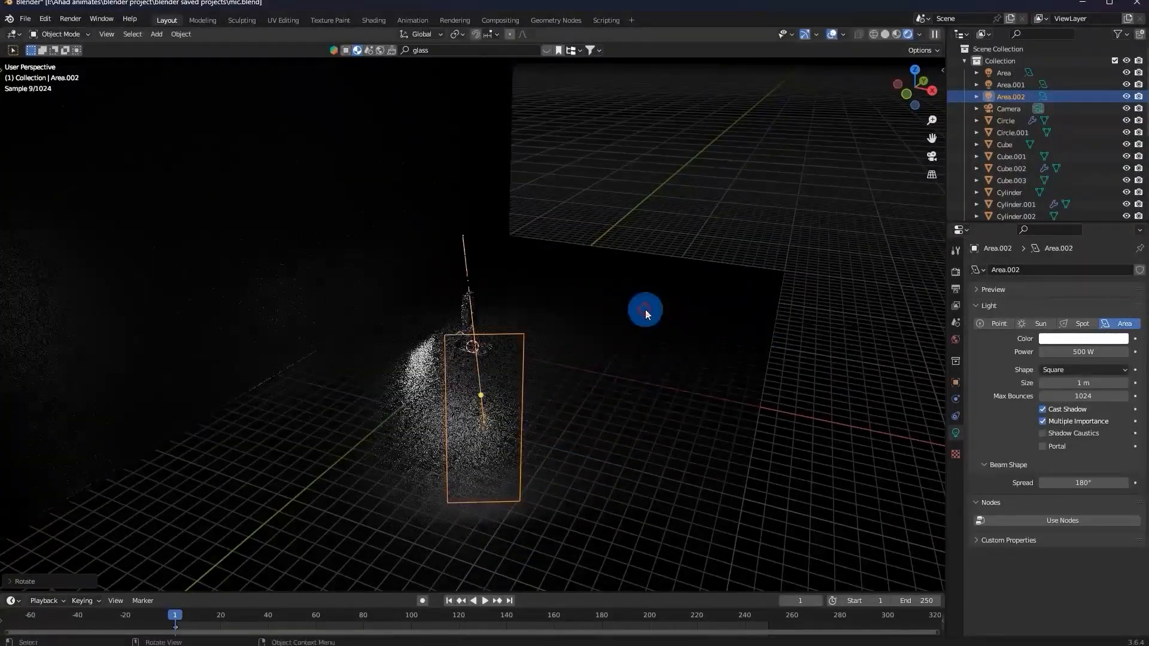
# Shift the front area light horizontally in the XY plane, keeping its height.
pyautogui.moveTo(645, 309); pyautogui.dragTo(601, 343, button='middle')
pyautogui.press('g')
pyautogui.press('z')
pyautogui.rightClick(601, 345)
pyautogui.press('g')
pyautogui.hotkey('shift', 'z')
pyautogui.click(581, 373)
pyautogui.moveTo(601, 354)
pyautogui.mouseDown(button='middle')
pyautogui.moveTo(611, 336)
pyautogui.moveTo(613, 357)
pyautogui.moveTo(579, 340)
pyautogui.moveTo(598, 344)
pyautogui.mouseUp(button='middle')
# Set the front area light's power to 1500 W, widen it along its local Y, and check the camera view.
pyautogui.click(1062, 295)
pyautogui.write('1')
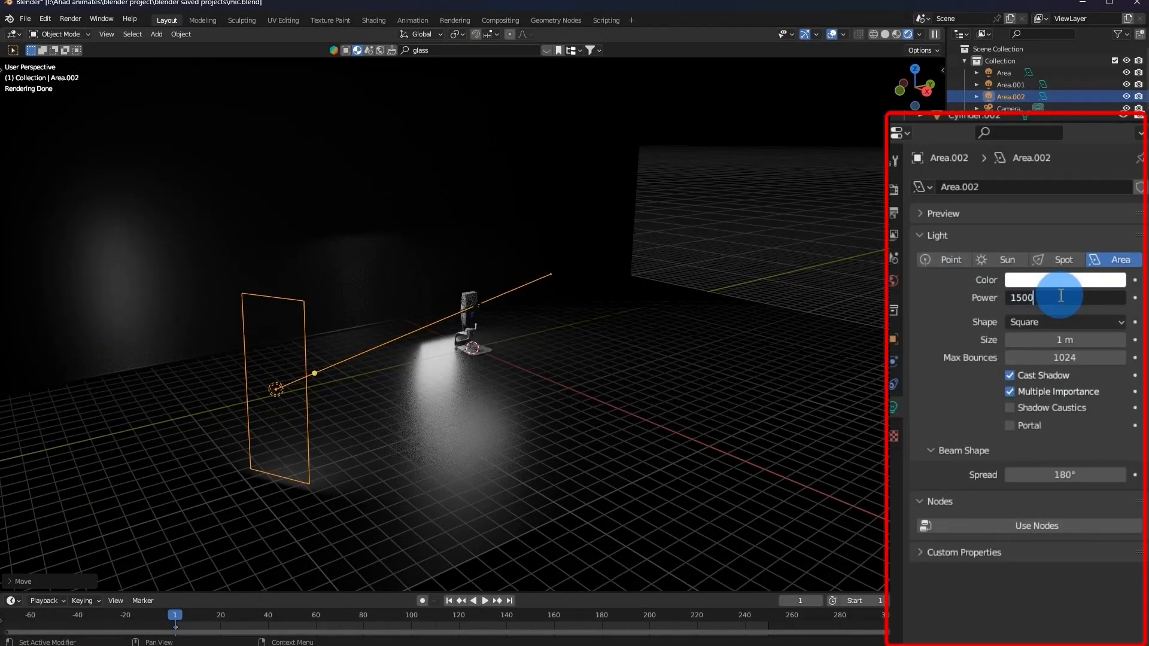
pyautogui.press('Return')
pyautogui.press('s')
pyautogui.press('y')
pyautogui.press('y')
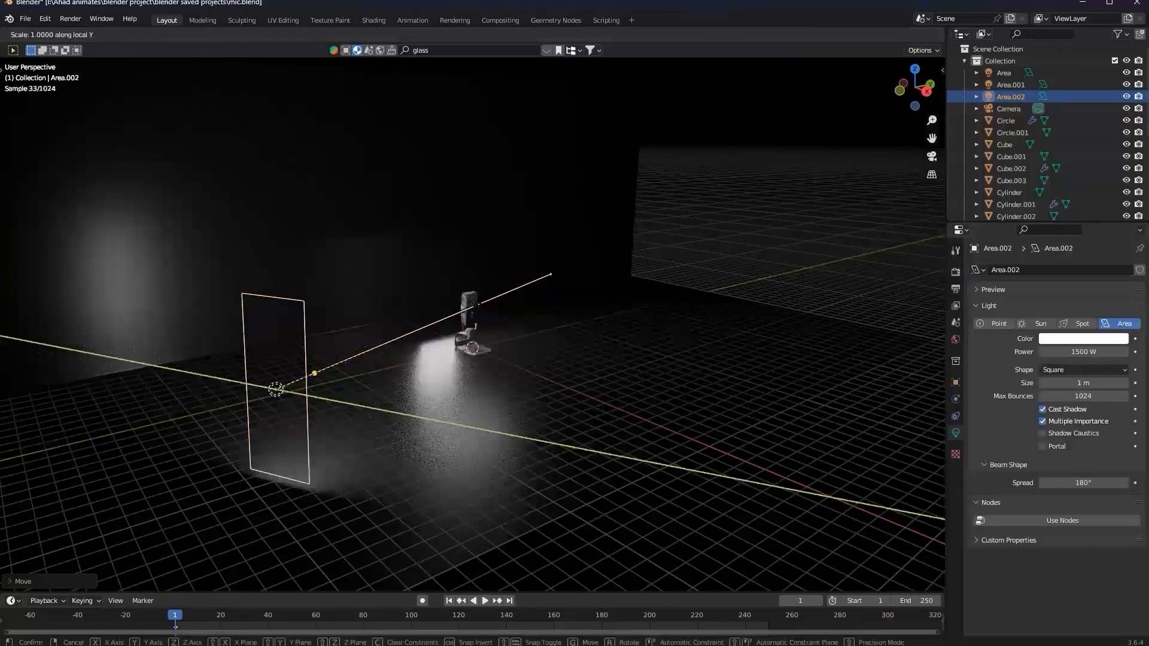
pyautogui.click(756, 307)
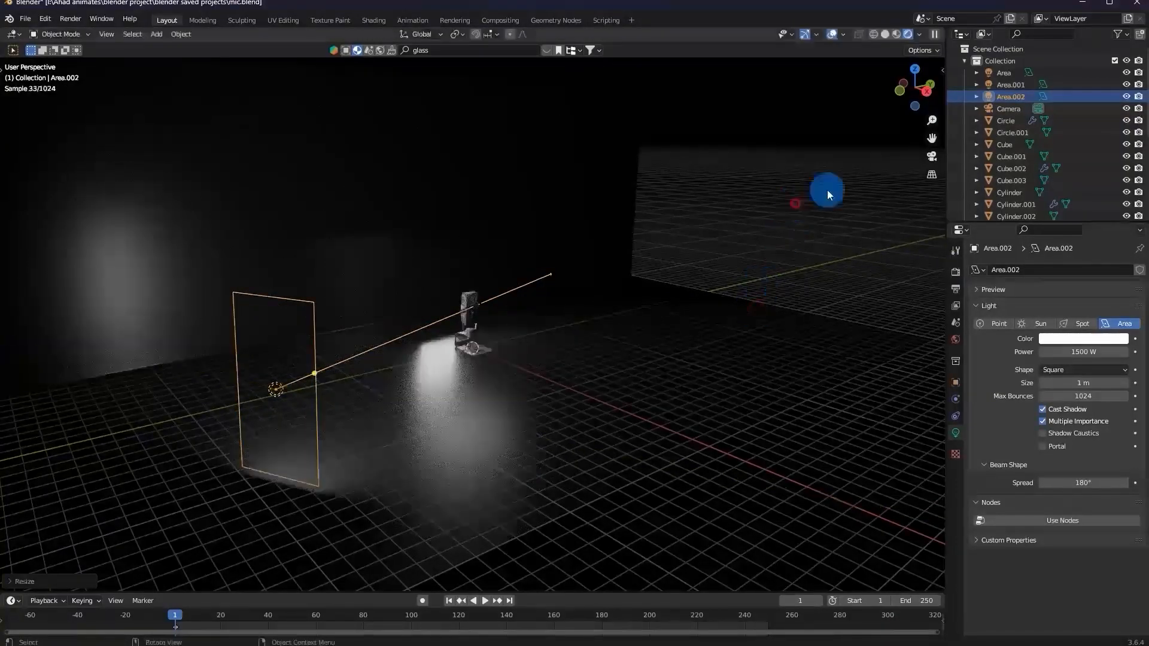
pyautogui.click(932, 154)
pyautogui.scroll(4, 619, 253)
pyautogui.scroll(-4, 611, 253)
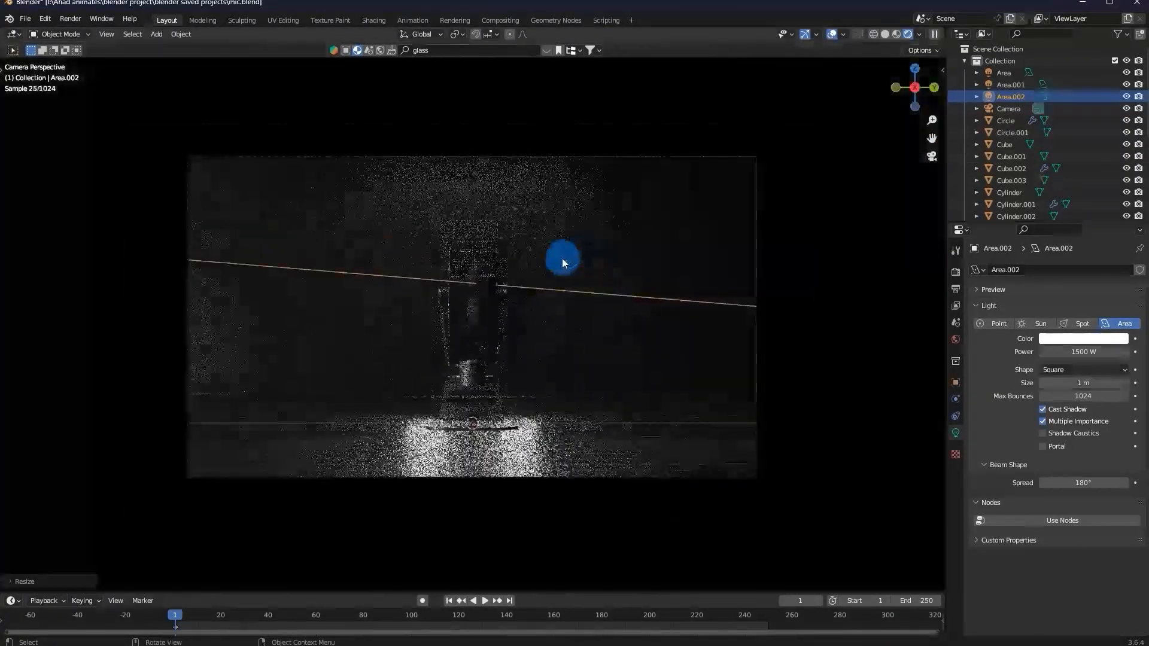
# Reposition the front area light in the horizontal plane to one side of the microphone, keeping its rotation.
pyautogui.moveTo(562, 257); pyautogui.dragTo(506, 318, button='middle')
pyautogui.press('g')
pyautogui.hotkey('shift', 'z')
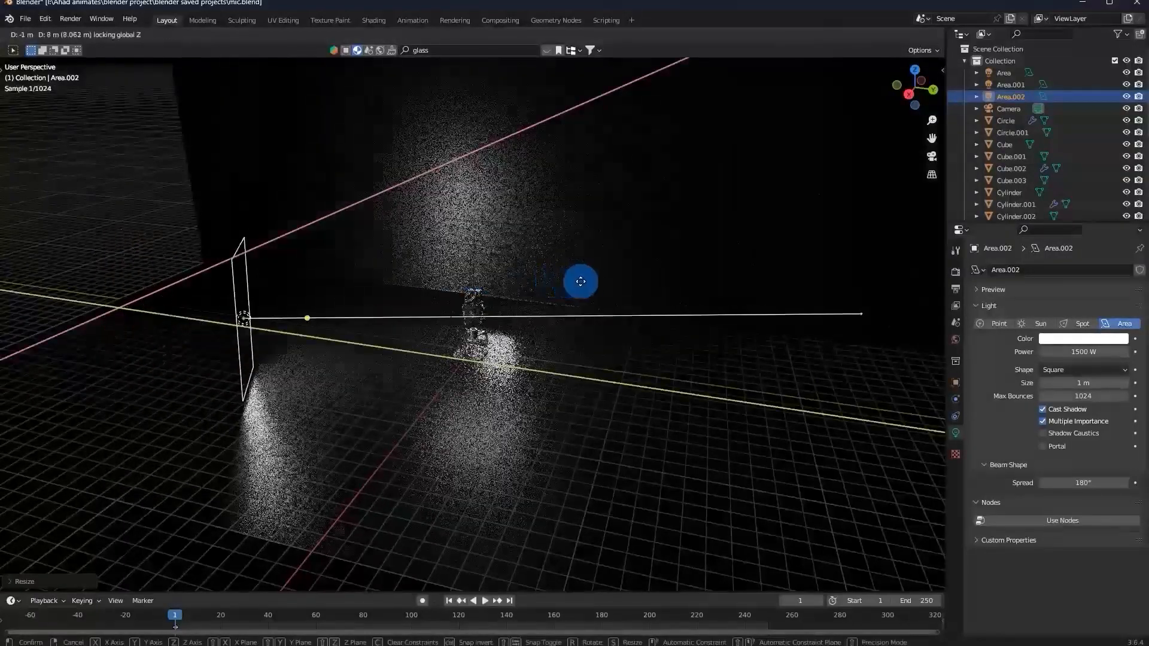
pyautogui.click(605, 269)
pyautogui.moveTo(605, 269); pyautogui.dragTo(677, 346, button='middle')
pyautogui.press('r')
pyautogui.press('z')
pyautogui.rightClick(641, 335)
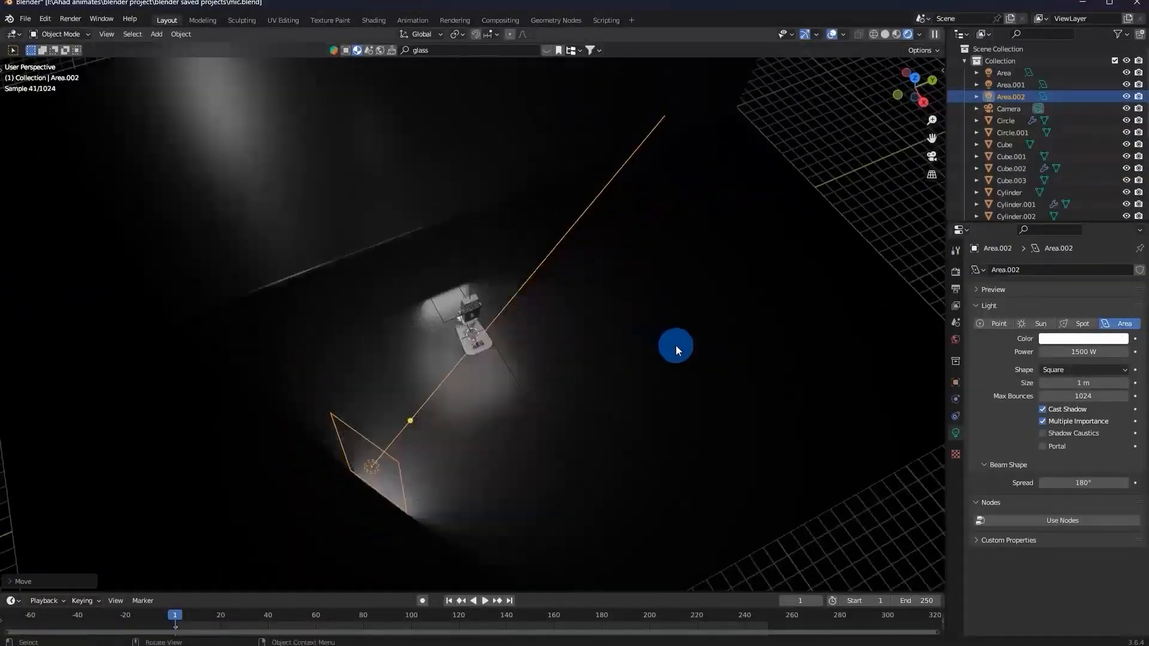
# Move the front area light along the X axis, look through the camera, and save the file.
pyautogui.press('g')
pyautogui.press('g')
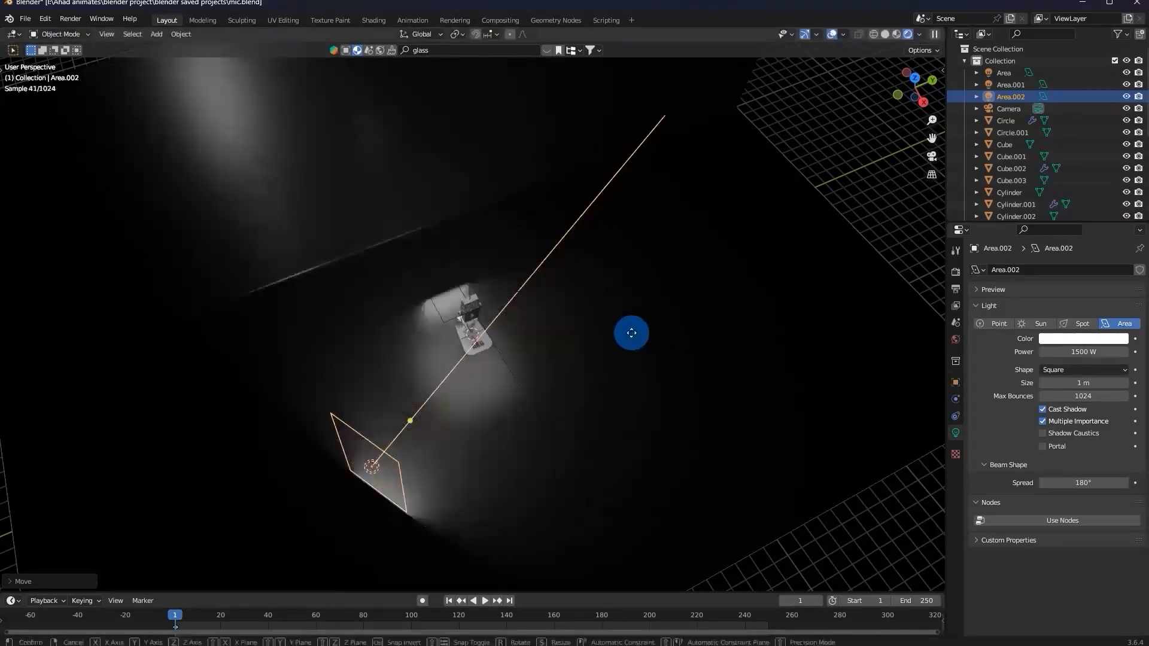
pyautogui.press('x')
pyautogui.click(605, 311)
pyautogui.press('KP_0')
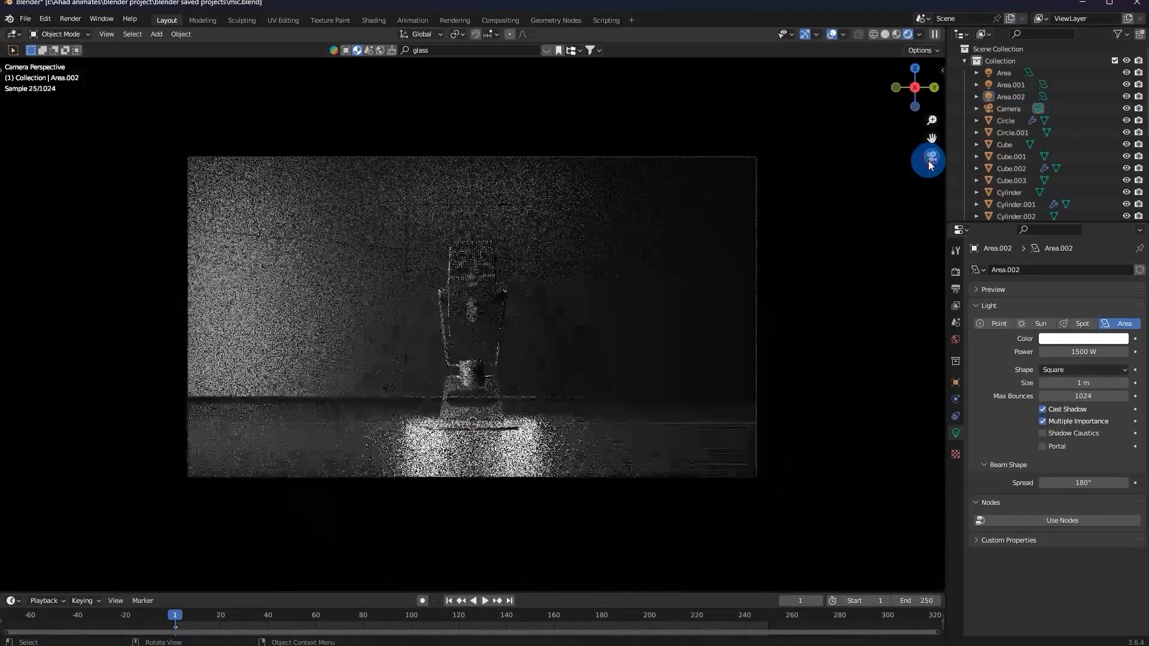
pyautogui.hotkey('ctrl', 's')
# Select the front area light again and rotate it about Z.
pyautogui.moveTo(443, 317); pyautogui.dragTo(534, 306, button='middle')
pyautogui.click(401, 324)
pyautogui.click(401, 323)
pyautogui.press('r')
pyautogui.press('z')
pyautogui.click(542, 328)
# Switch to wireframe shading, rotate the front area light about Z, and move it about -2 m along X.
pyautogui.scroll(1, 542, 329)
pyautogui.moveTo(586, 334); pyautogui.dragTo(601, 339, button='middle')
pyautogui.press('z')
pyautogui.click(527, 338)
pyautogui.press('r')
pyautogui.press('z')
pyautogui.click(645, 246)
pyautogui.press('g')
pyautogui.press('x')
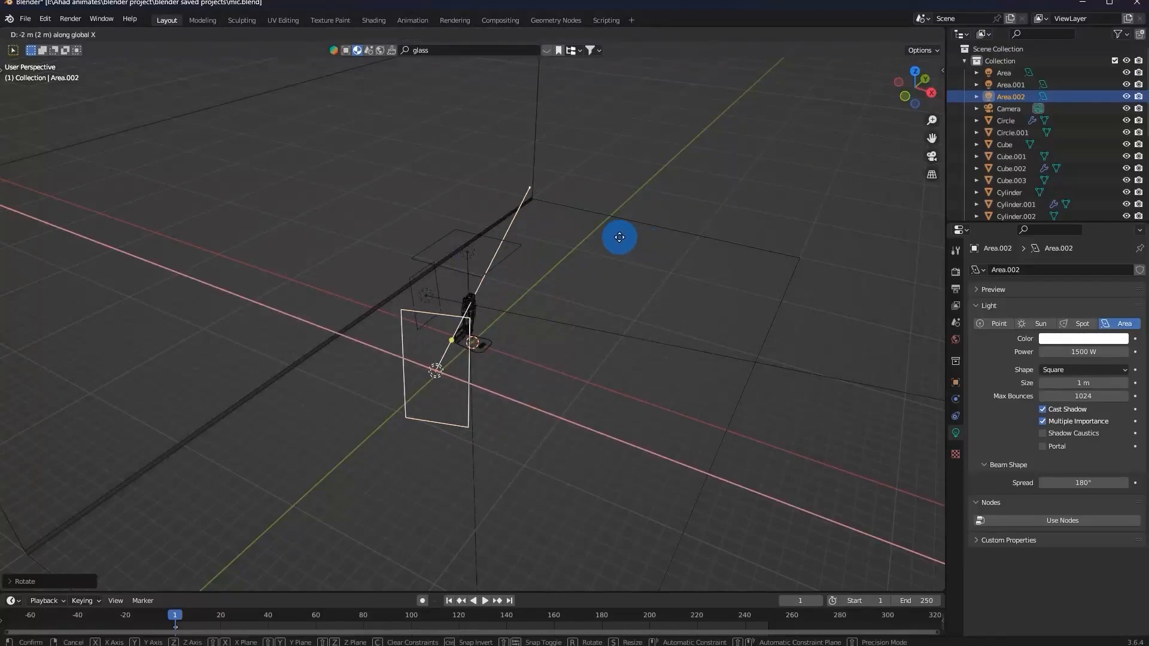
pyautogui.click(620, 238)
# Move the front area light in the horizontal plane and re-aim it at the microphone about Z.
pyautogui.moveTo(619, 237); pyautogui.dragTo(662, 272, button='middle')
pyautogui.press('g')
pyautogui.hotkey('shift', 'z')
pyautogui.click(692, 335)
pyautogui.press('r')
pyautogui.press('z')
pyautogui.click(636, 260)
# Enlarge the front area light by a factor of about 1.45 and adjust its scale along Z.
pyautogui.press('s')
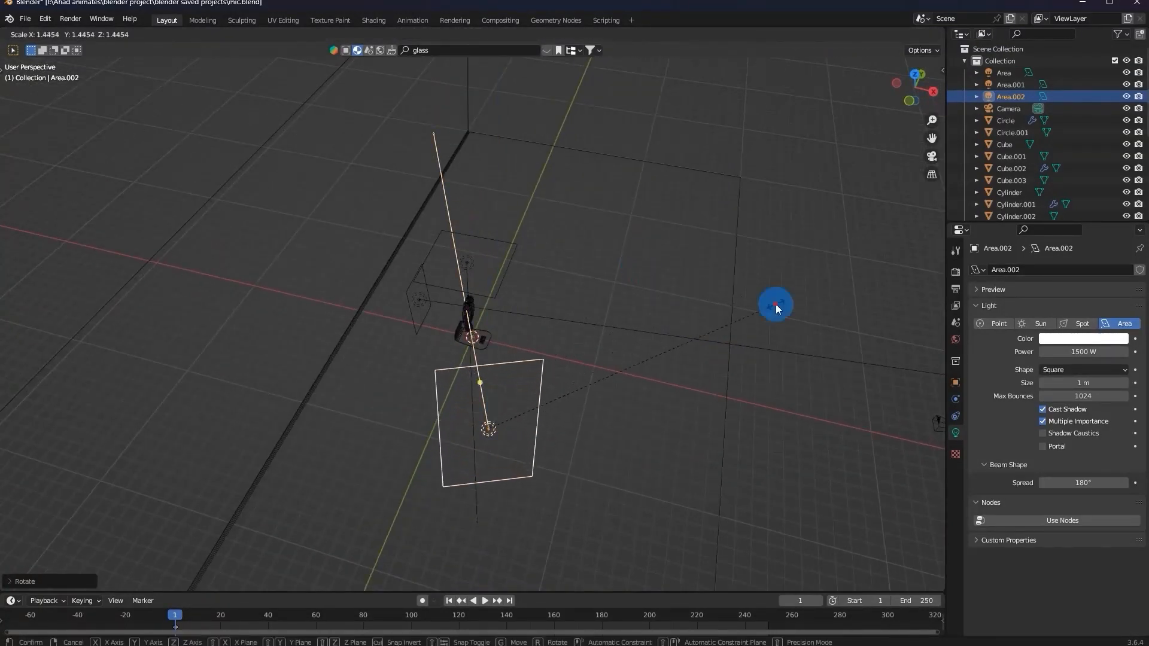
pyautogui.click(775, 304)
pyautogui.moveTo(775, 304); pyautogui.dragTo(643, 275, button='middle')
pyautogui.press('s')
pyautogui.press('z')
pyautogui.click(652, 279)
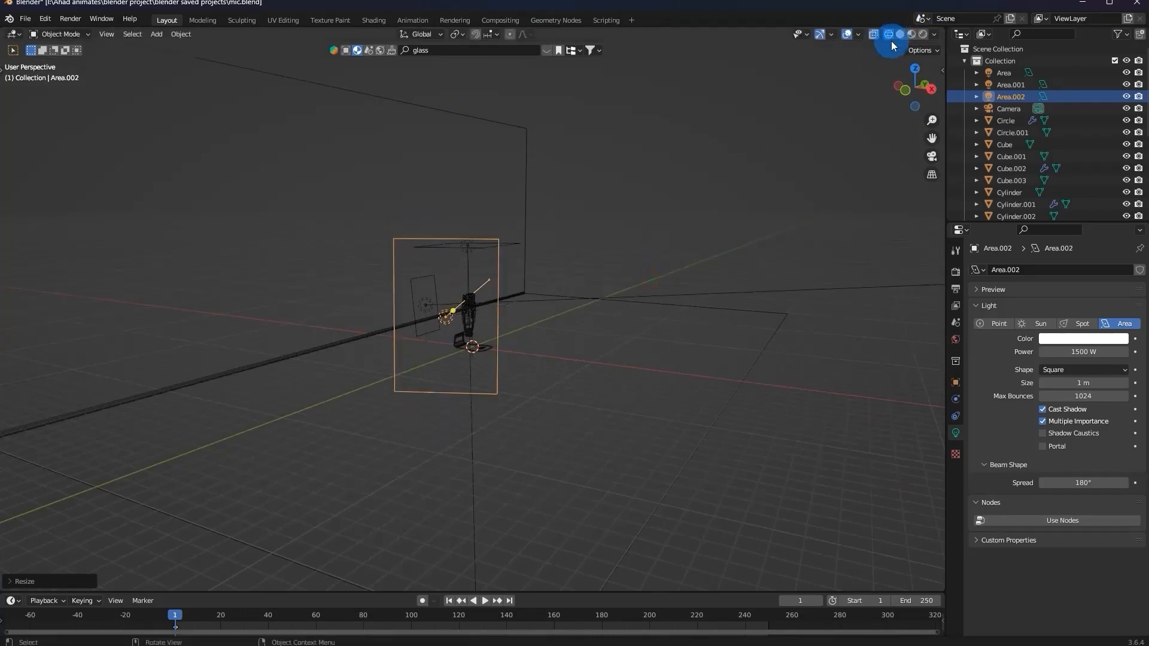
# Switch to solid shading and set the front area light's power to 1200 W.
pyautogui.click(902, 33)
pyautogui.click(1088, 351)
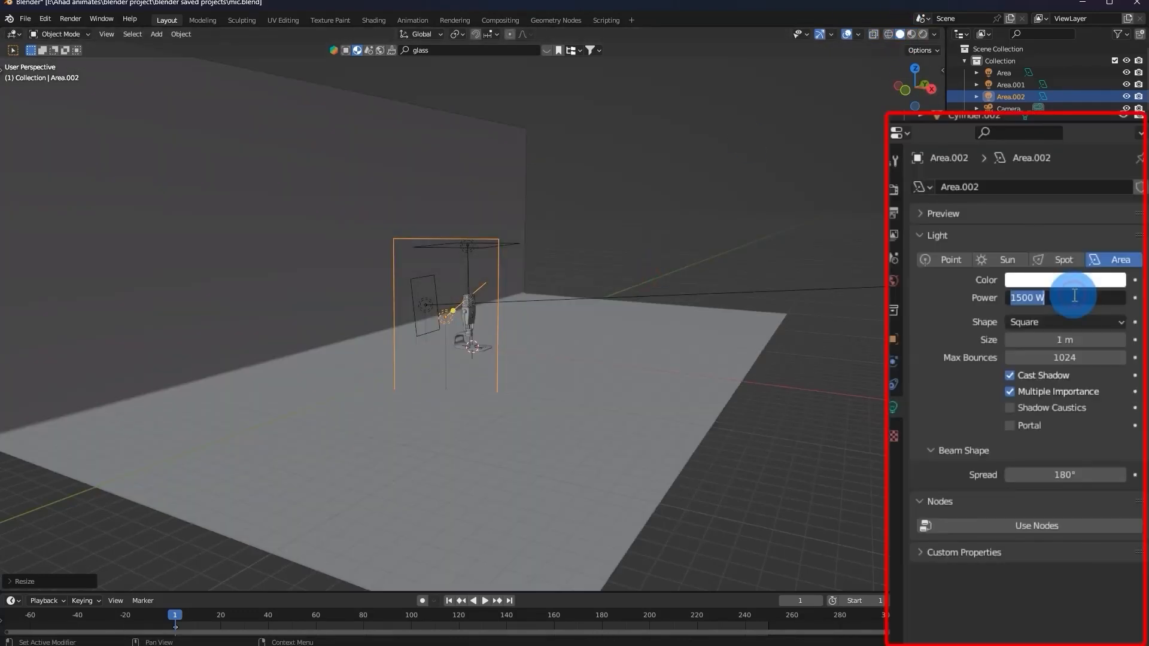
pyautogui.click(965, 289)
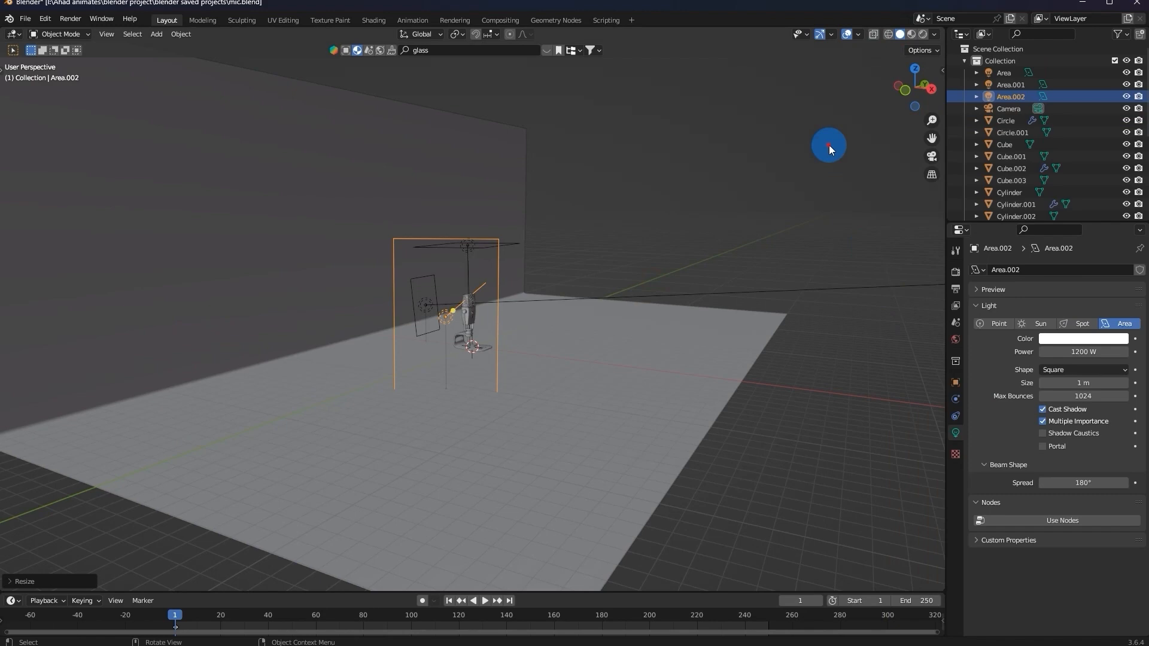
pyautogui.click(829, 146)
# Raise the front area light about 0.44 m along Z.
pyautogui.moveTo(420, 250); pyautogui.dragTo(415, 242)
pyautogui.click(416, 242)
pyautogui.click(406, 237)
pyautogui.press('g')
pyautogui.press('z')
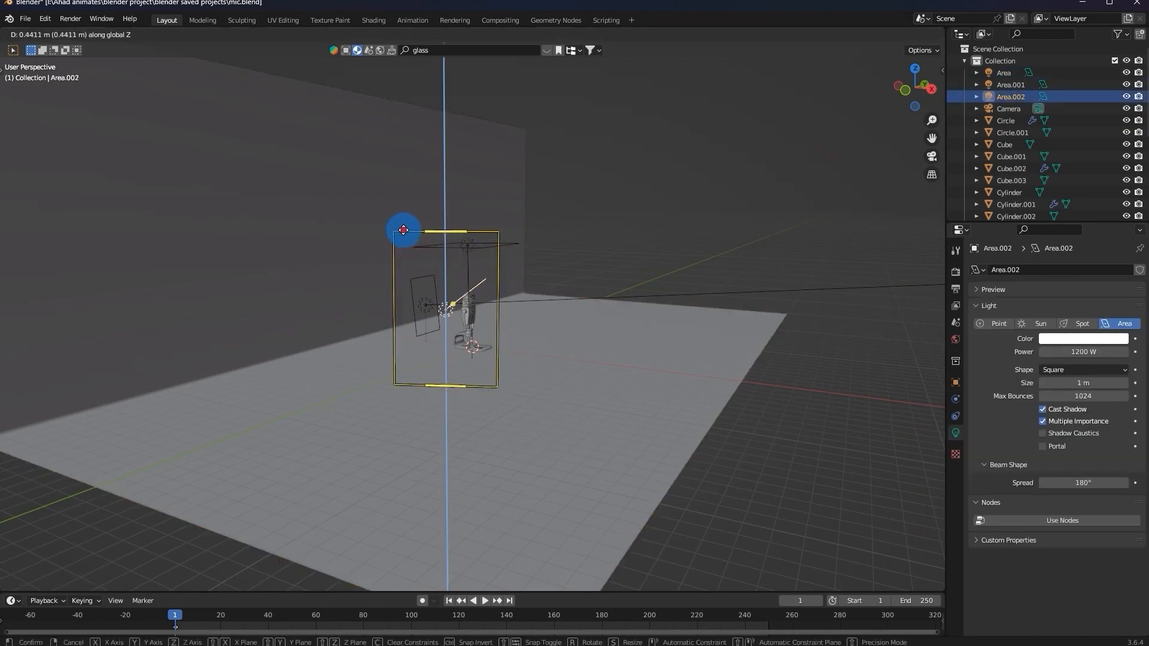
pyautogui.click(403, 229)
pyautogui.moveTo(779, 312); pyautogui.dragTo(799, 319, button='middle')
pyautogui.press('r')
pyautogui.click(799, 319)
# Look through the camera in rendered shading and save the file.
pyautogui.click(932, 157)
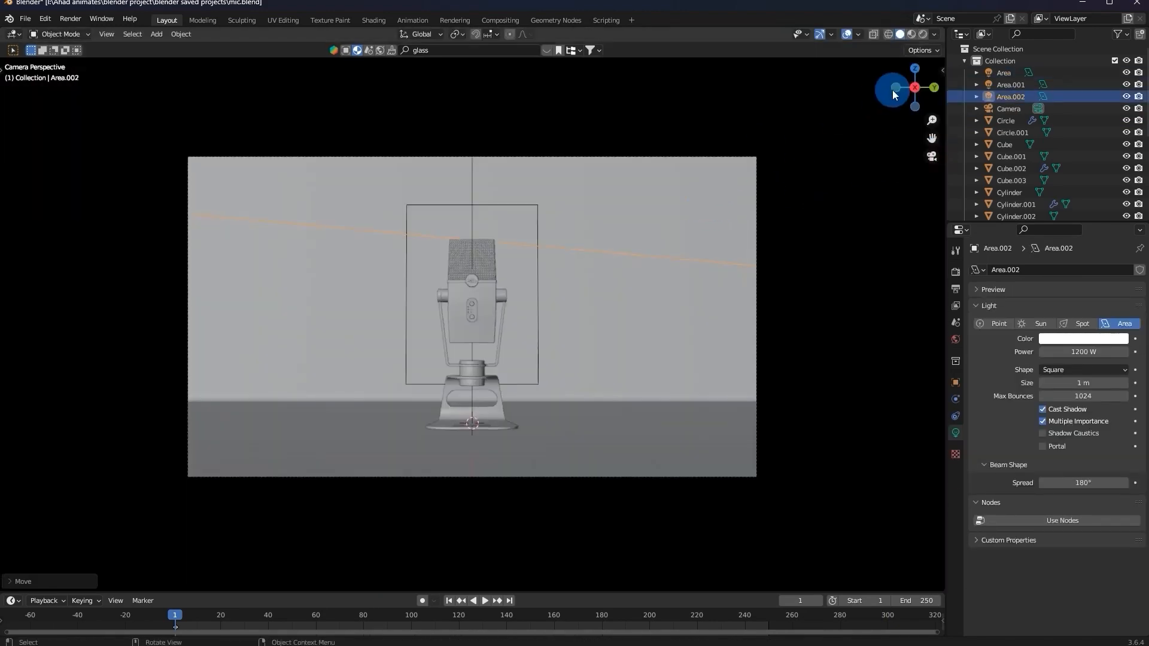
pyautogui.press('z')
pyautogui.press('8')
pyautogui.hotkey('ctrl', 's')
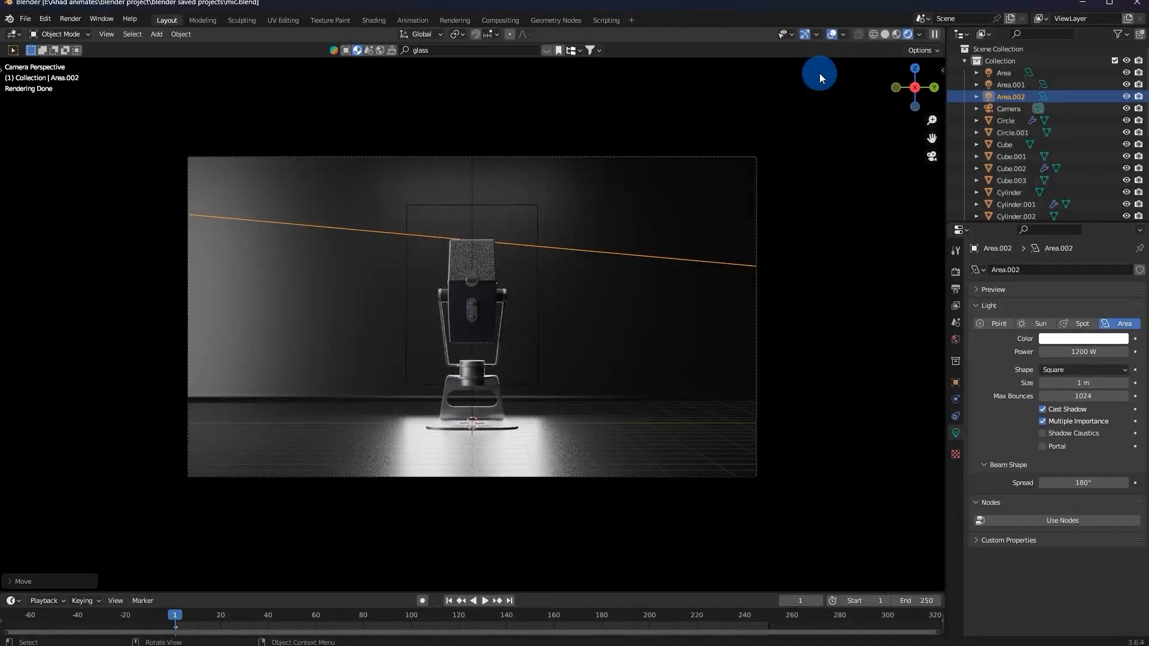
# Move the front area light along Y and then along X.
pyautogui.press('g')
pyautogui.press('y')
pyautogui.click(589, 199)
pyautogui.moveTo(373, 185); pyautogui.dragTo(479, 269, button='middle')
pyautogui.scroll(-3, 534, 310)
pyautogui.press('g')
pyautogui.press('x')
pyautogui.click(503, 233)
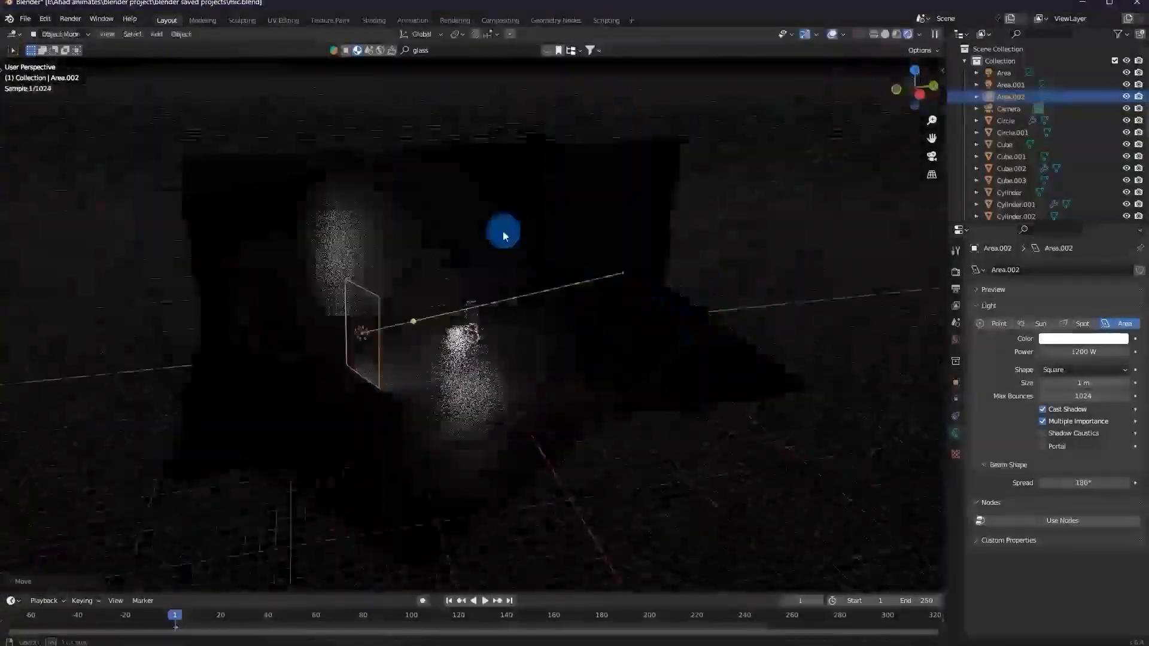
# Nudge the front area light along X and rotate it about Z toward the microphone.
pyautogui.moveTo(503, 233); pyautogui.dragTo(507, 221, button='middle')
pyautogui.press('g')
pyautogui.press('x')
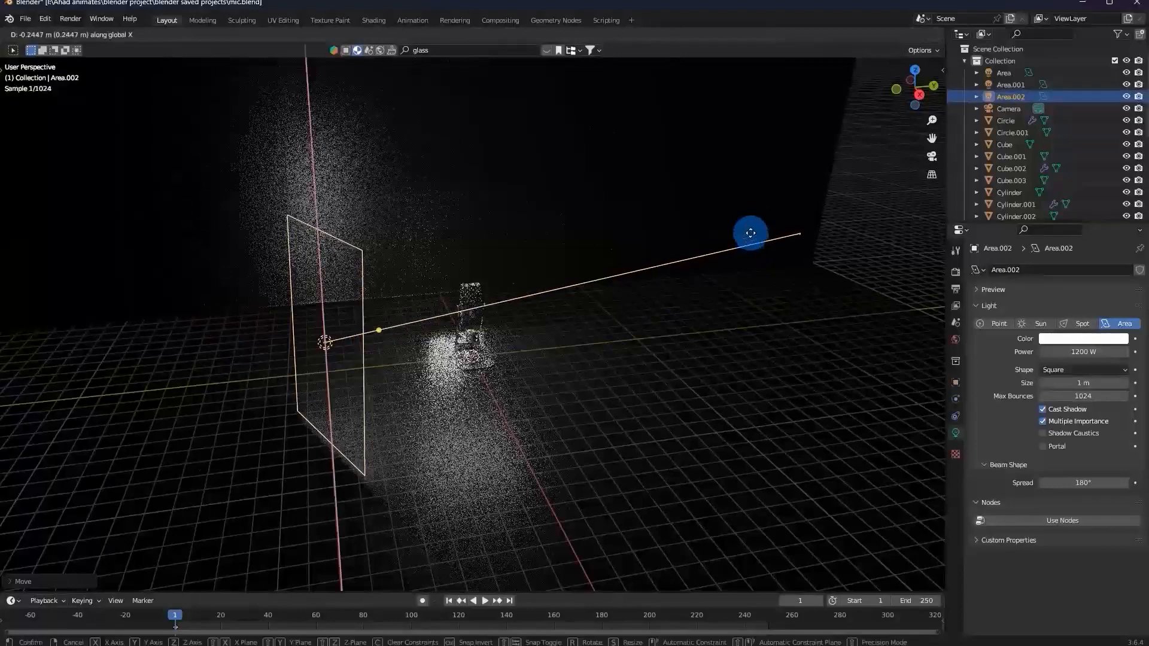
pyautogui.click(742, 220)
pyautogui.press('r')
pyautogui.press('z')
pyautogui.click(660, 202)
# Tilt the front area light about its local Y axis, return to the camera view, and save the file.
pyautogui.press('x')
pyautogui.press('r')
pyautogui.press('x')
pyautogui.press('x')
pyautogui.press('y')
pyautogui.press('y')
pyautogui.click(831, 193)
pyautogui.press('KP_0')
pyautogui.hotkey('ctrl', 's')
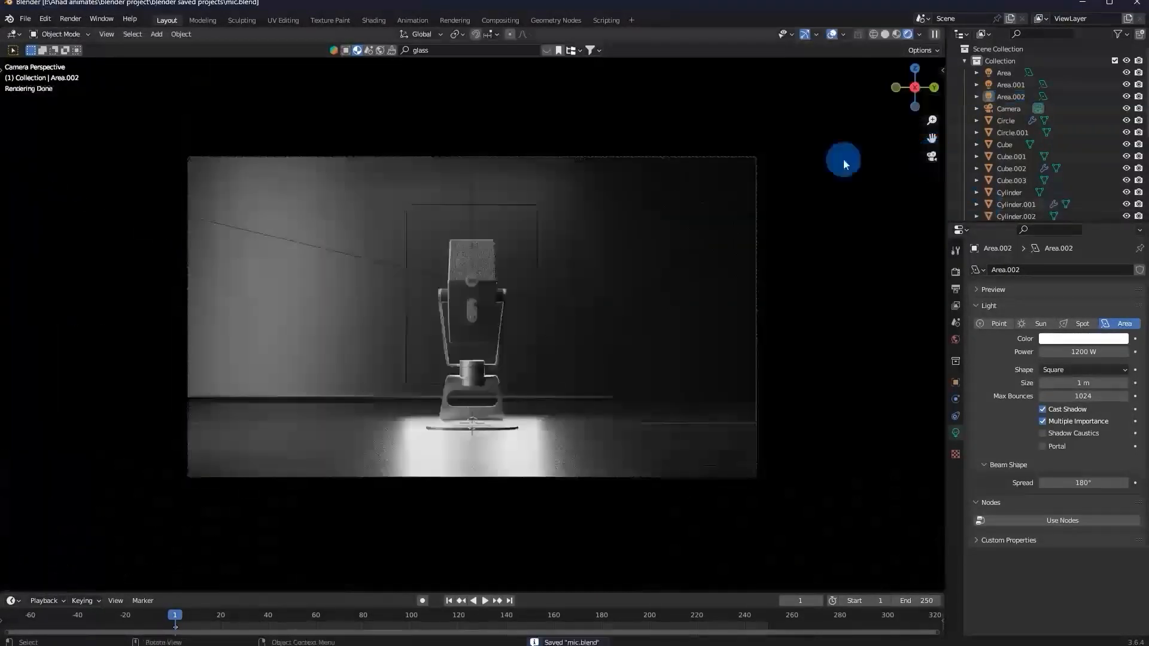
# Add a cube mesh at the microphone's base and move it along Z.
pyautogui.click(386, 192)
pyautogui.scroll(-2, 265, 260)
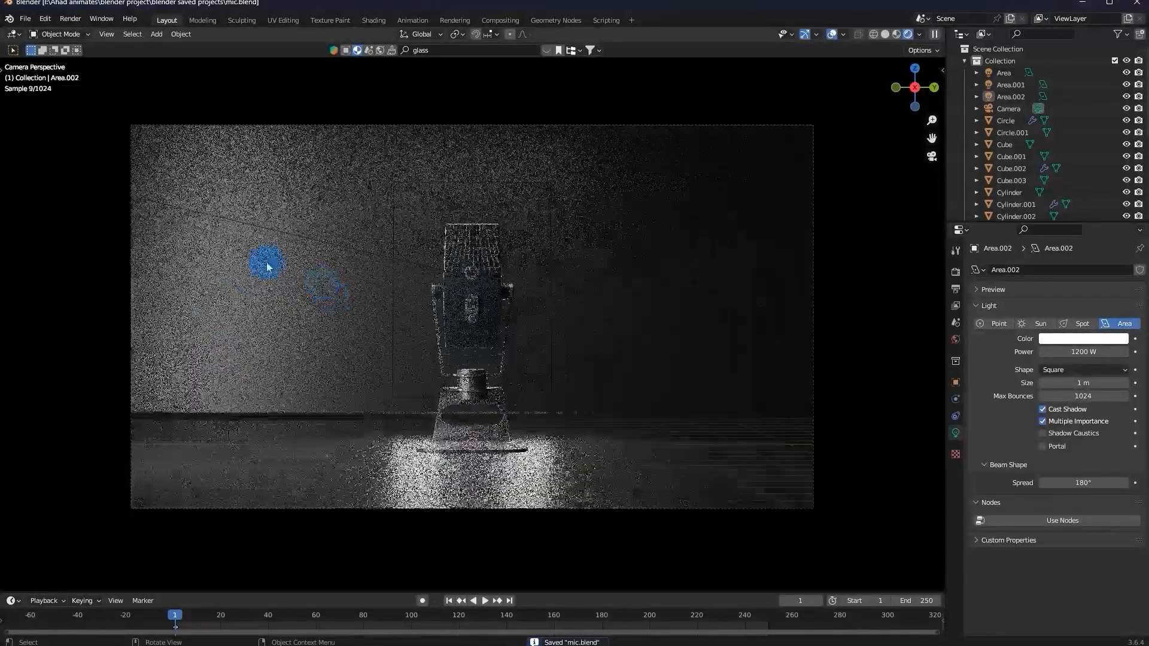
pyautogui.hotkey('shift', 'a')
pyautogui.moveTo(431, 147)
pyautogui.click(561, 146)
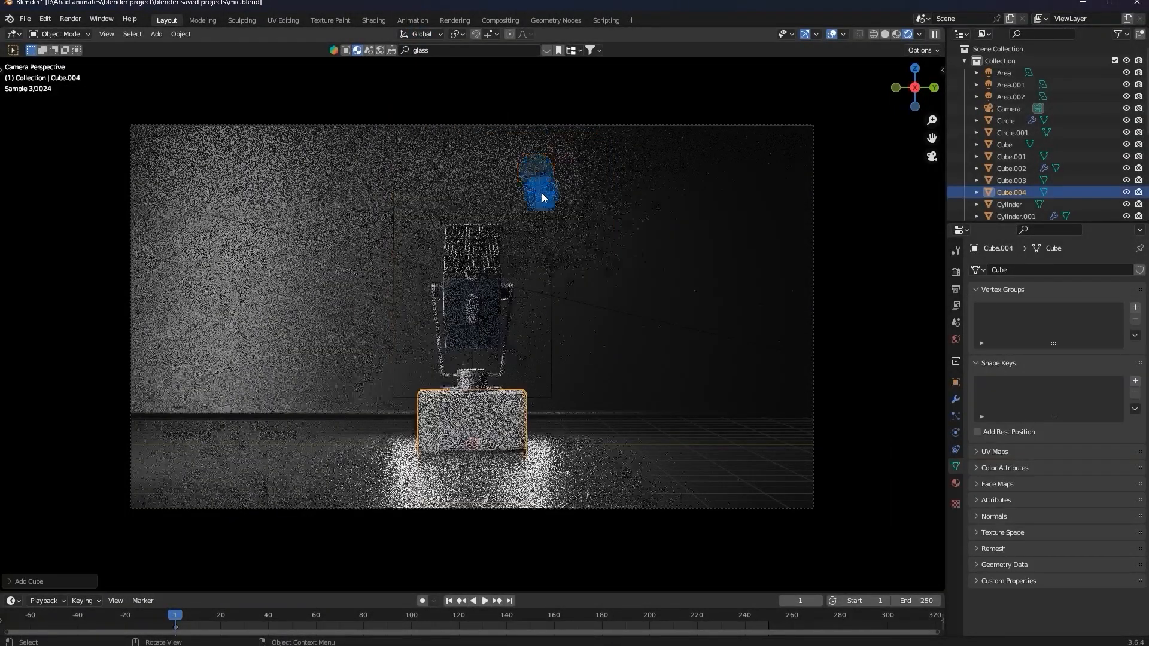
pyautogui.press('g')
pyautogui.press('z')
pyautogui.click(537, 216)
# Scale the cube along Z and adjust its height.
pyautogui.press('s')
pyautogui.press('z')
pyautogui.click(495, 233)
pyautogui.press('g')
pyautogui.press('z')
pyautogui.click(513, 252)
# Move the cube along X by about 3.3 m, toward the front of the microphone.
pyautogui.press('KP_0')
pyautogui.press('g')
pyautogui.press('x')
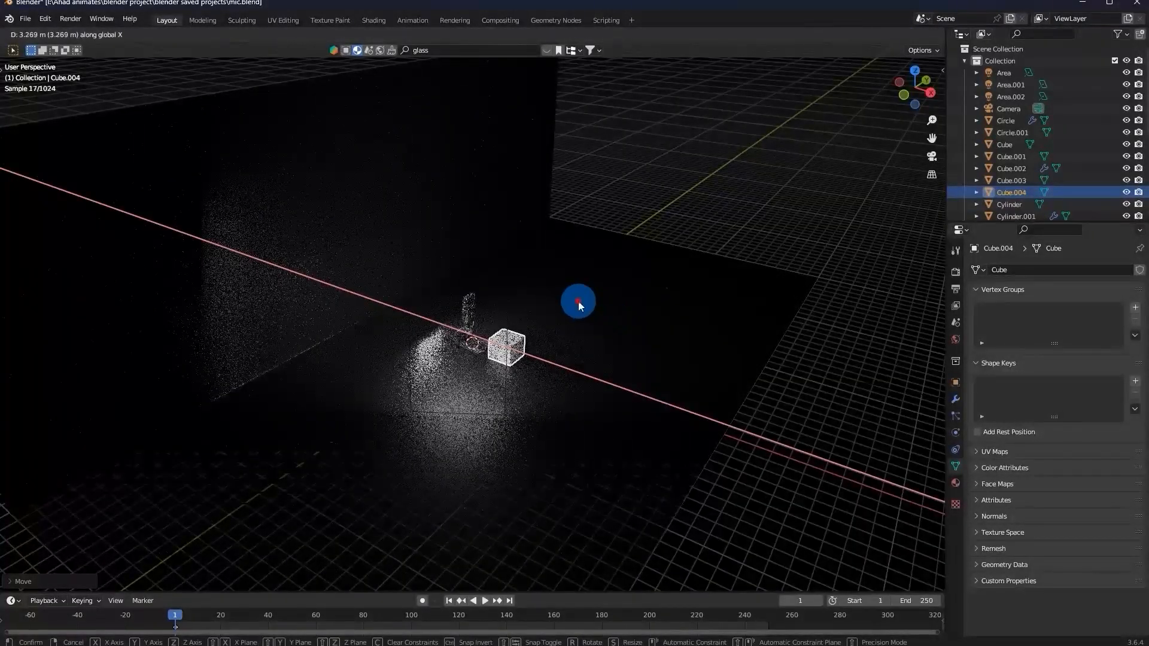
pyautogui.click(580, 303)
# Display the scene in wireframe and scale the cube by 5 on X and Y, keeping its height.
pyautogui.hotkey('shift', 'z')
pyautogui.press('s')
pyautogui.hotkey('shift', 'z')
pyautogui.rightClick(85, 323)
pyautogui.press('s')
pyautogui.hotkey('shift', 'z')
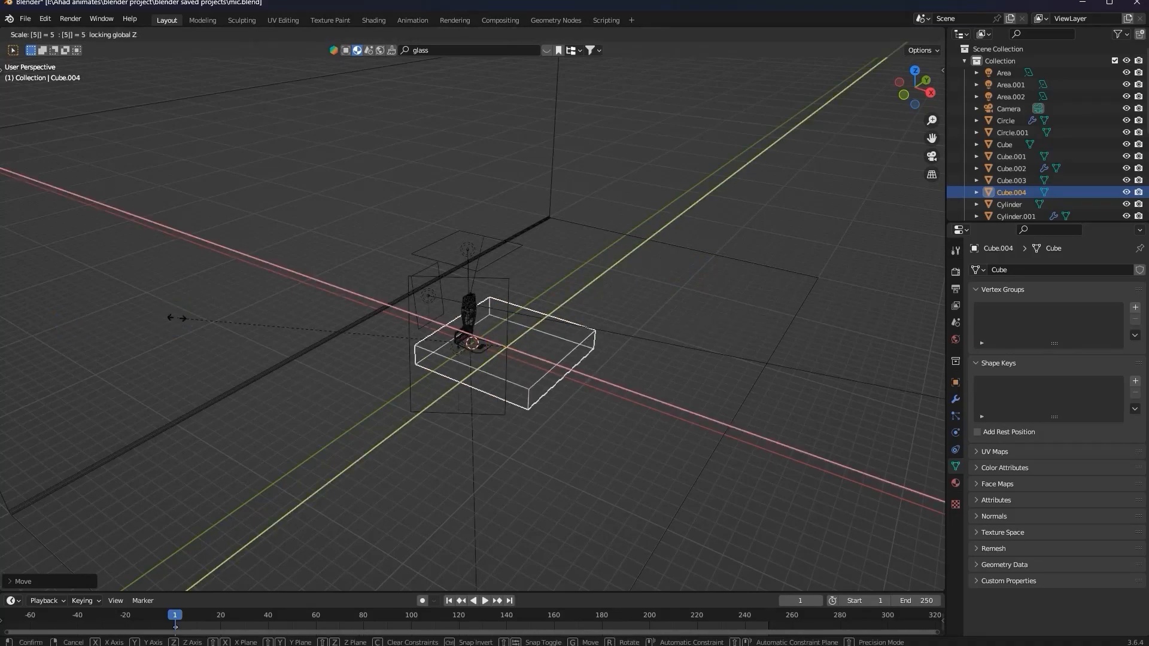
pyautogui.click(177, 317)
# Scale the cube by a factor of 5 along Y.
pyautogui.moveTo(346, 317); pyautogui.dragTo(292, 322, button='middle')
pyautogui.press('s')
pyautogui.press('y')
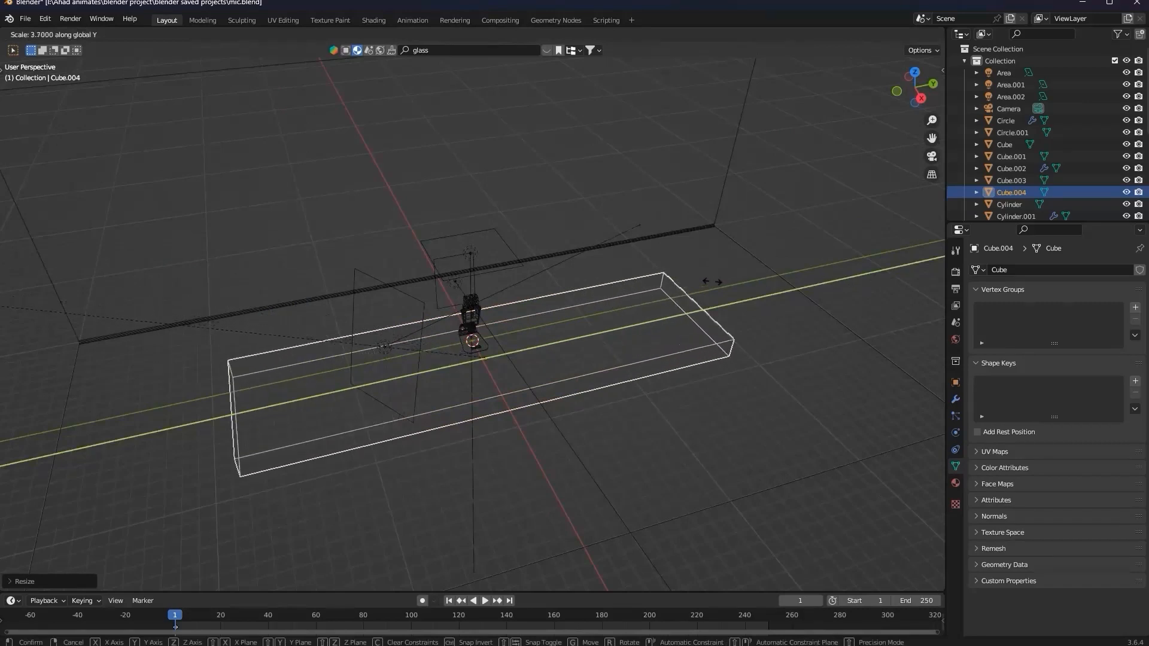
pyautogui.rightClick(711, 281)
pyautogui.press('s')
pyautogui.press('y')
pyautogui.press('5')
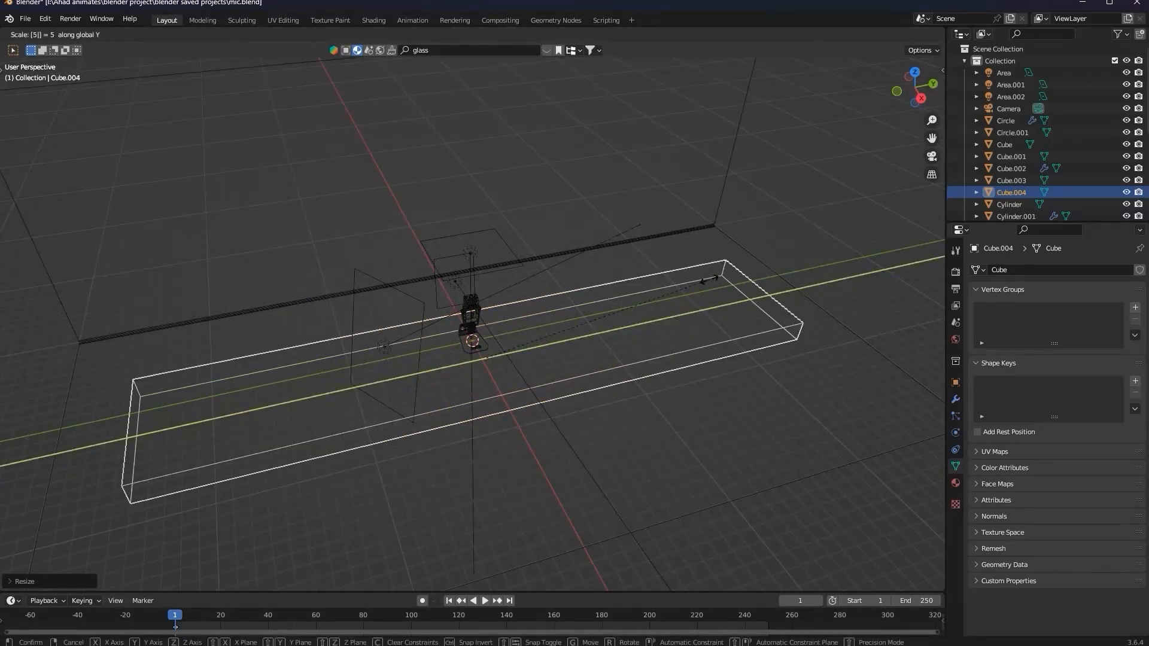
pyautogui.click(711, 281)
# Scale the cube along Y to about 0.3 in the camera view and save the file.
pyautogui.click(932, 157)
pyautogui.press('s')
pyautogui.press('y')
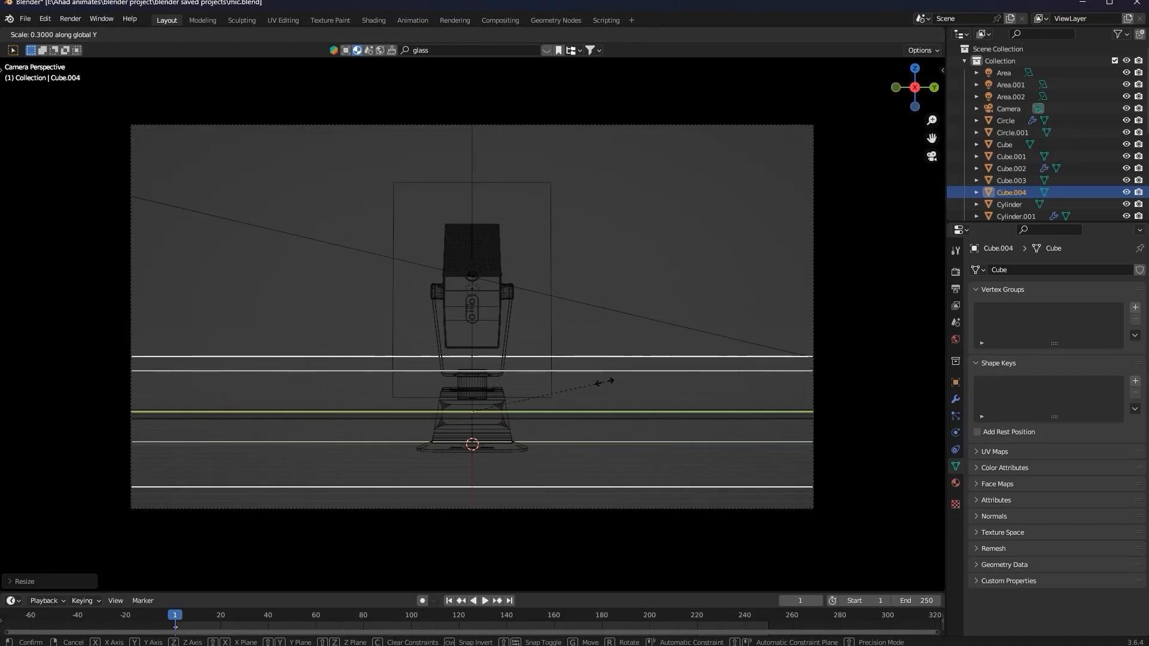
pyautogui.click(597, 380)
pyautogui.hotkey('ctrl', 's')
# Show the scene in solid shading and move the flattened cube about 5 m along X.
pyautogui.click(923, 34)
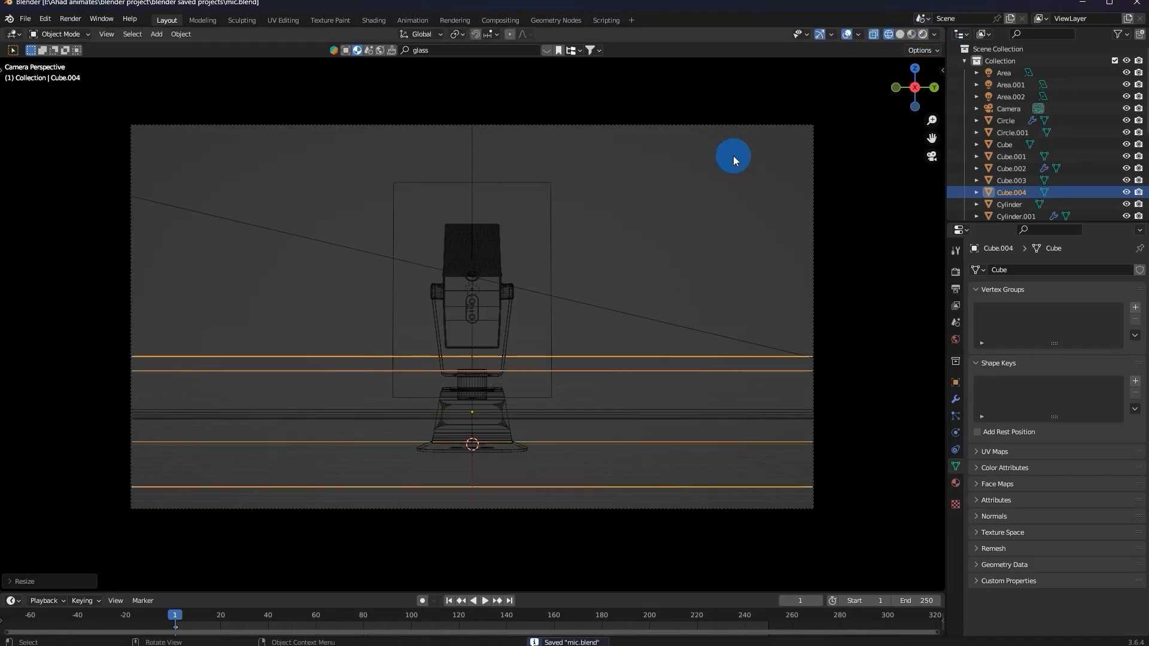
pyautogui.click(886, 35)
pyautogui.moveTo(662, 149)
pyautogui.mouseDown(button='middle')
pyautogui.moveTo(593, 239)
pyautogui.moveTo(585, 269)
pyautogui.mouseUp(button='middle')
pyautogui.press('g')
pyautogui.press('x')
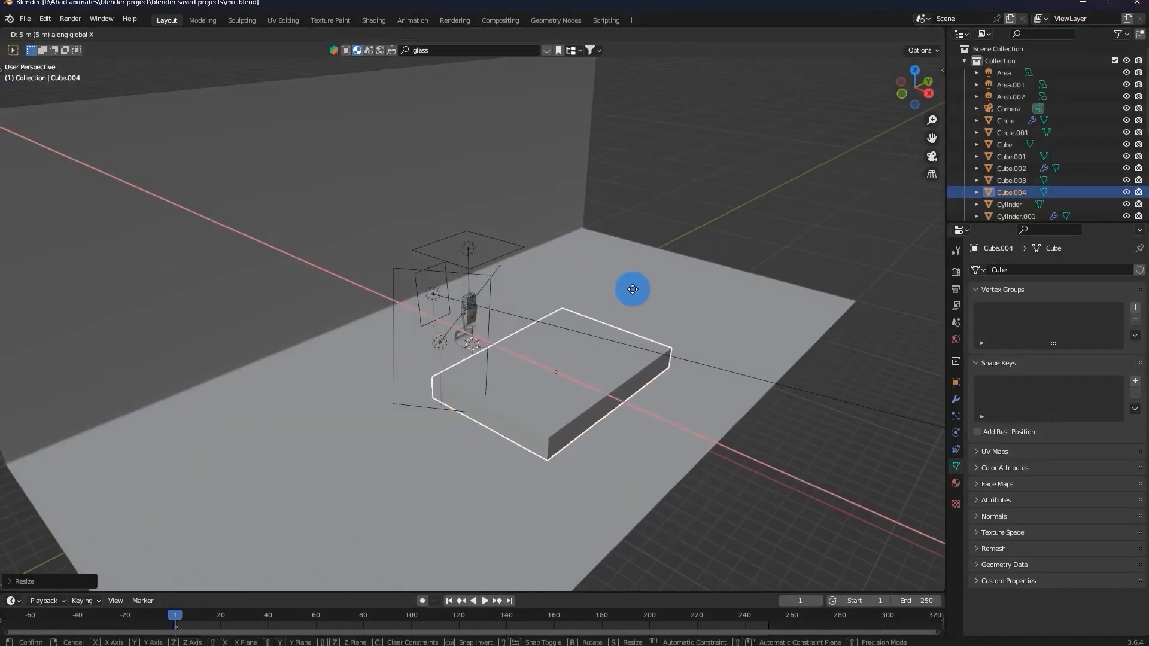
pyautogui.click(629, 288)
pyautogui.click(932, 155)
# Try to move the slab further along X in the camera view, and undo that move.
pyautogui.press('g')
pyautogui.press('x')
pyautogui.click(814, 245)
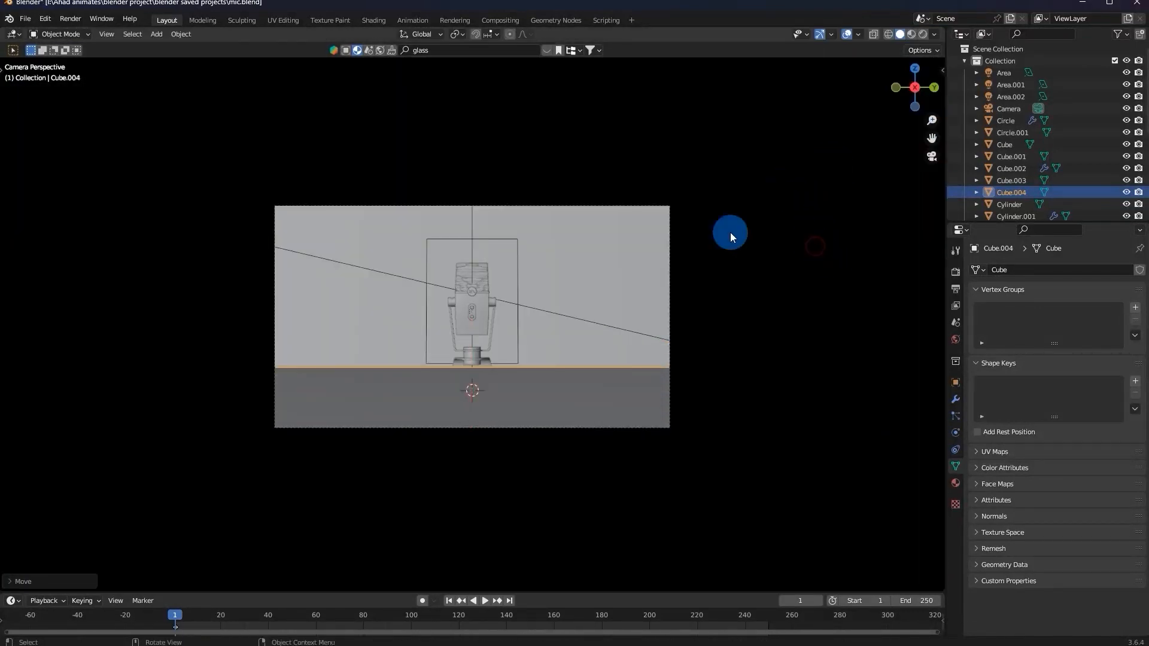
pyautogui.hotkey('ctrl', 'z')
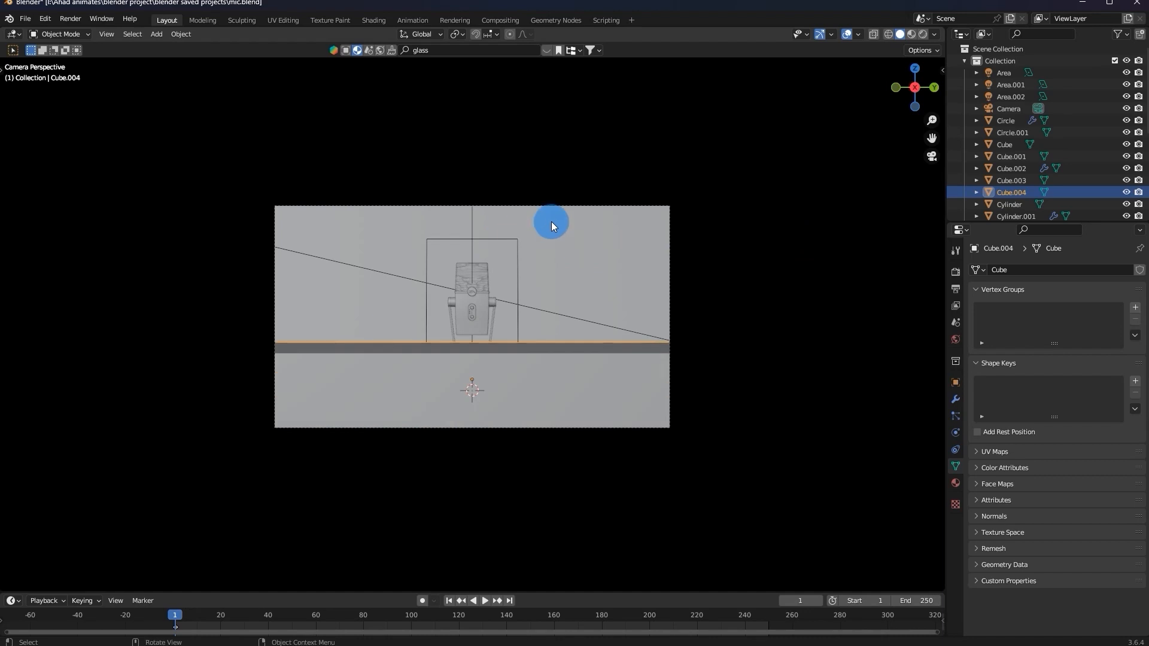
# Move the slab along X by about 13.6 m and fine-tune its X position.
pyautogui.press('g')
pyautogui.press('x')
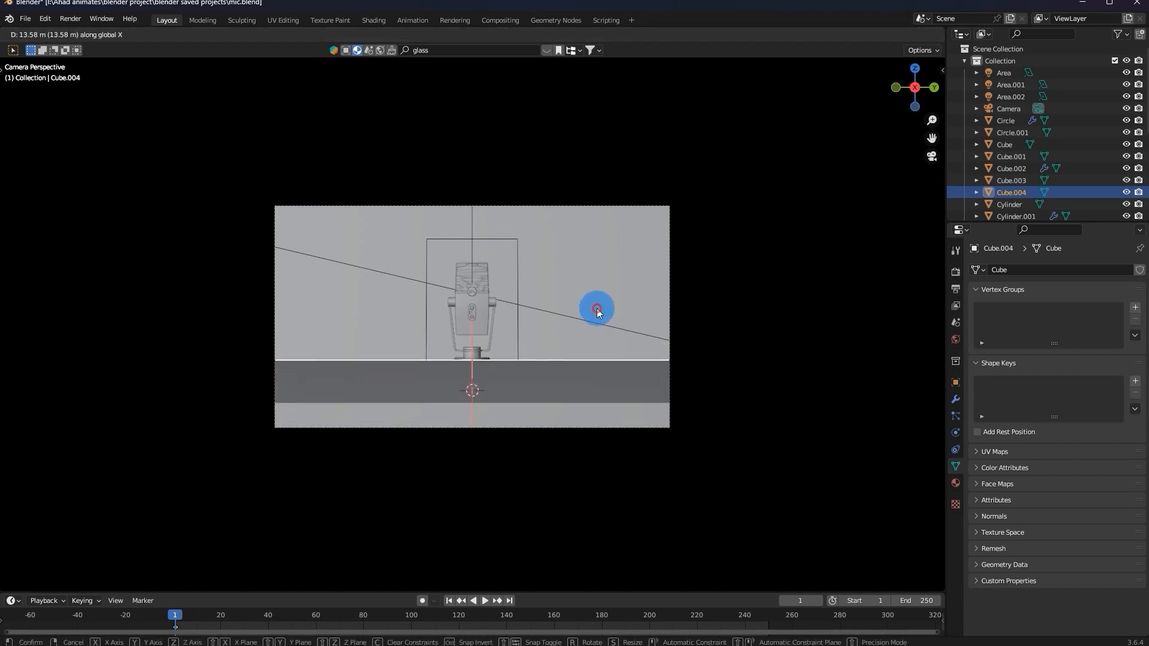
pyautogui.click(596, 309)
pyautogui.press('g')
pyautogui.press('x')
pyautogui.click(583, 300)
# Lengthen the slab by scaling its mesh along X in Edit Mode.
pyautogui.moveTo(557, 320); pyautogui.dragTo(669, 355, button='middle')
pyautogui.press('Tab')
pyautogui.press('s')
pyautogui.press('x')
pyautogui.click(523, 280)
pyautogui.press('Tab')
# Reposition the lengthened slab along X, fine-tuning its placement from the camera view.
pyautogui.scroll(-3, 580, 285)
pyautogui.press('g')
pyautogui.press('x')
pyautogui.click(511, 246)
pyautogui.click(932, 157)
pyautogui.press('g')
pyautogui.press('x')
pyautogui.click(685, 229)
pyautogui.press('Tab')
pyautogui.moveTo(682, 233); pyautogui.dragTo(610, 233, button='middle')
pyautogui.scroll(2, 610, 233)
pyautogui.hotkey('ctrl', 'b')
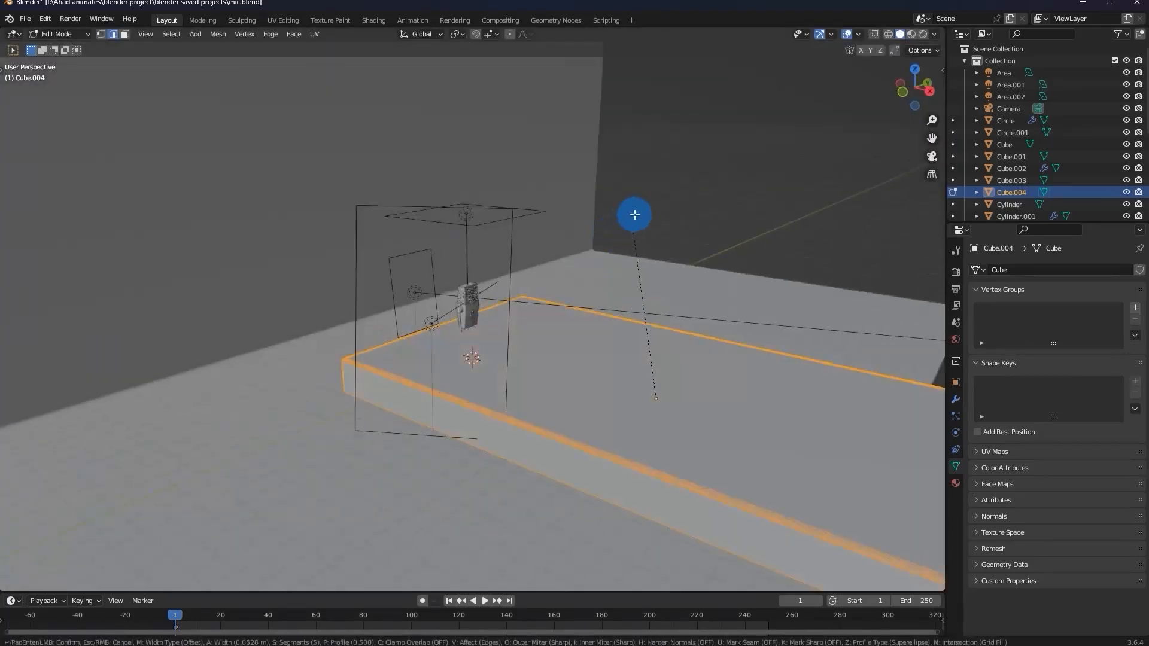
pyautogui.rightClick(632, 210)
# Apply the slab's scale in Object Mode.
pyautogui.press('Tab')
pyautogui.hotkey('ctrl', 'a')
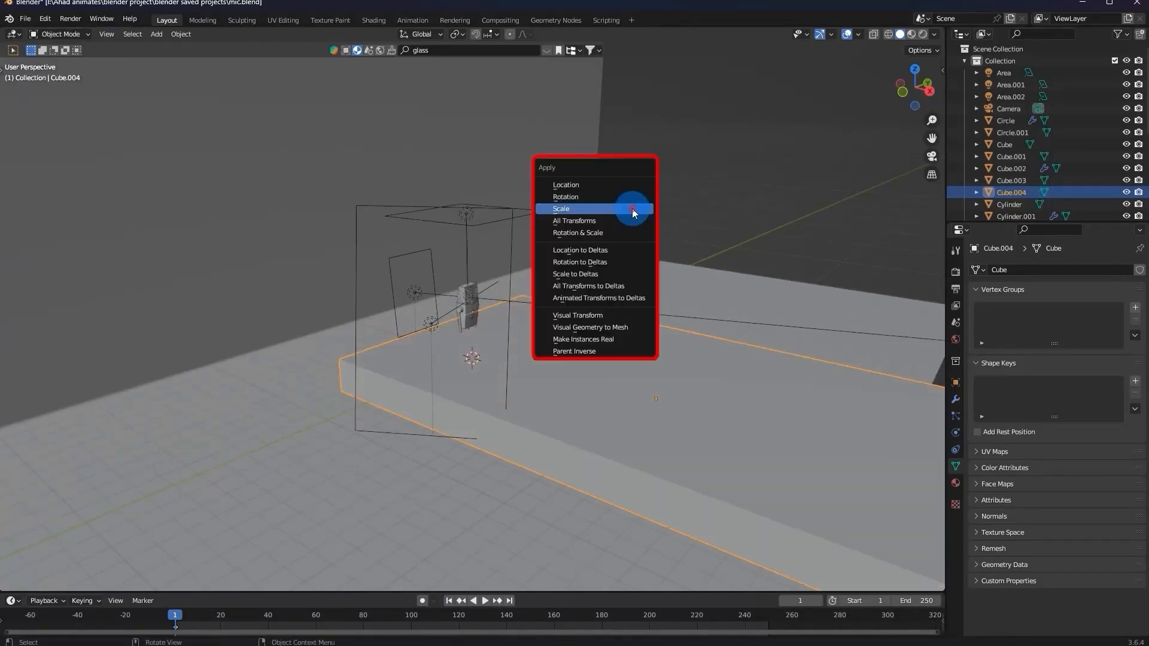
pyautogui.click(633, 209)
# Bevel the slab's edges about 0.28 m with 5 segments and shade the slab smooth.
pyautogui.press('Tab')
pyautogui.hotkey('ctrl', 'b')
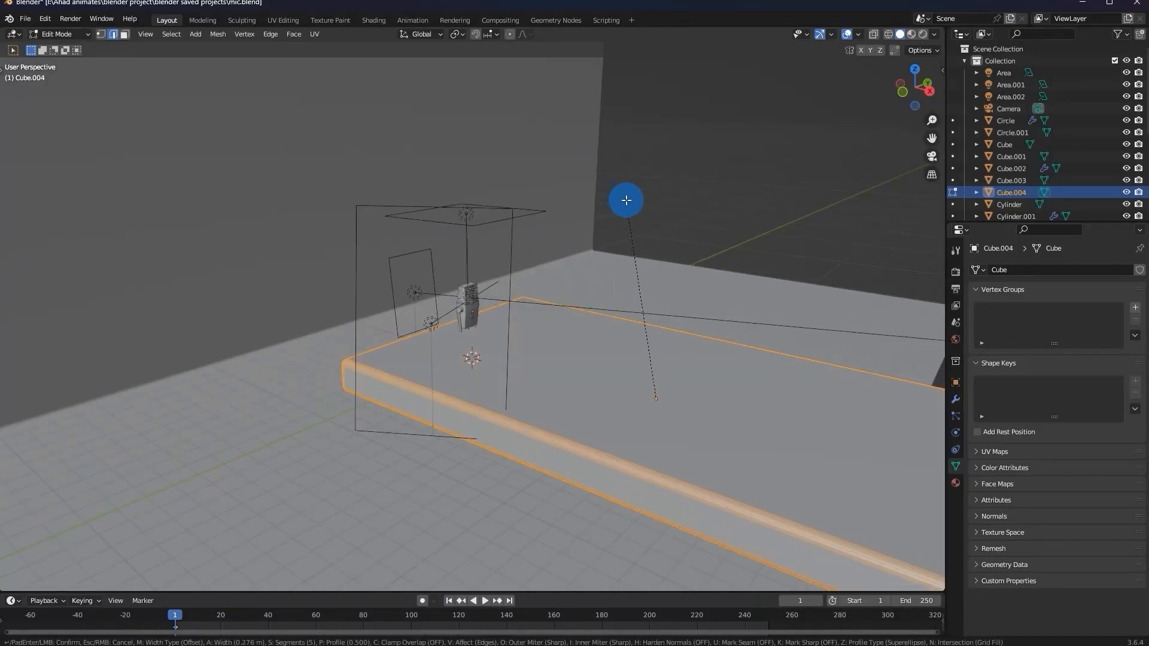
pyautogui.click(626, 199)
pyautogui.press('Tab')
pyautogui.rightClick(670, 157)
pyautogui.click(670, 157)
# Add a cube empty and move it up along Z so that it surrounds the microphone body.
pyautogui.scroll(4, 584, 214)
pyautogui.moveTo(575, 223); pyautogui.dragTo(443, 244, button='middle')
pyautogui.scroll(4, 527, 253)
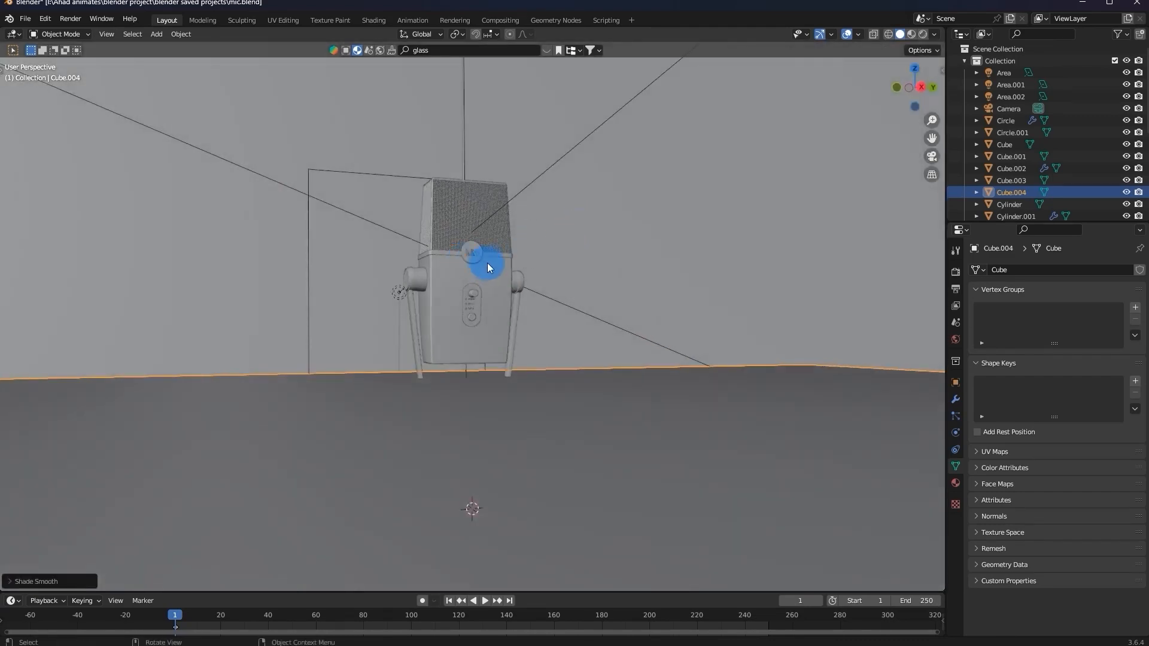
pyautogui.hotkey('shift', 'a')
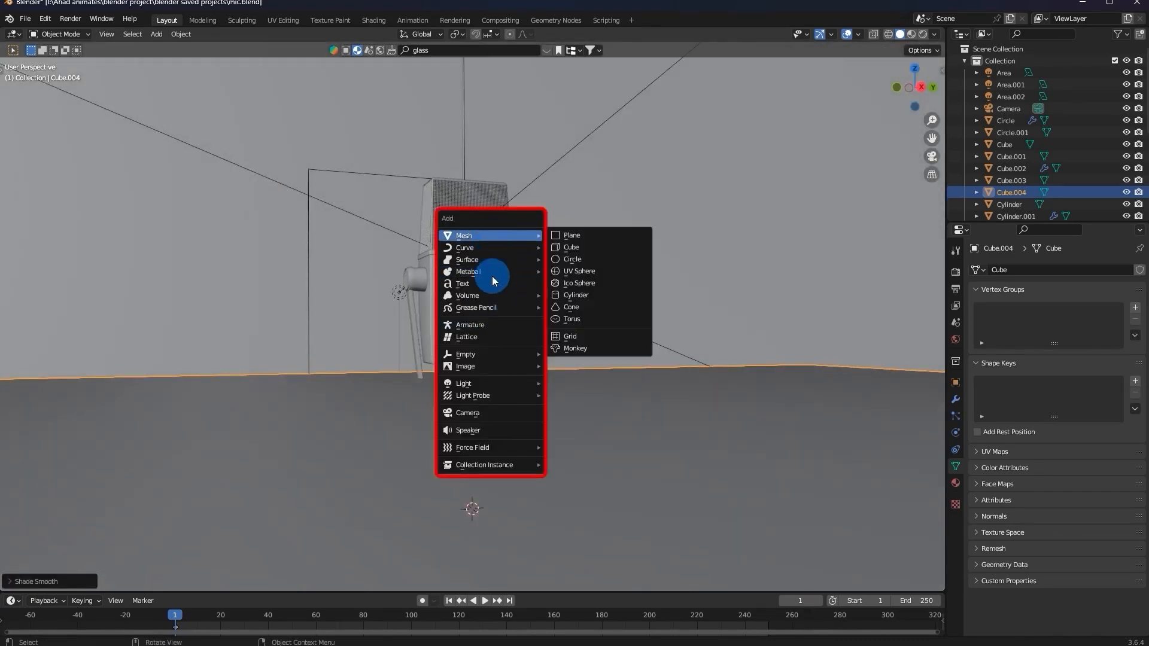
pyautogui.moveTo(474, 354)
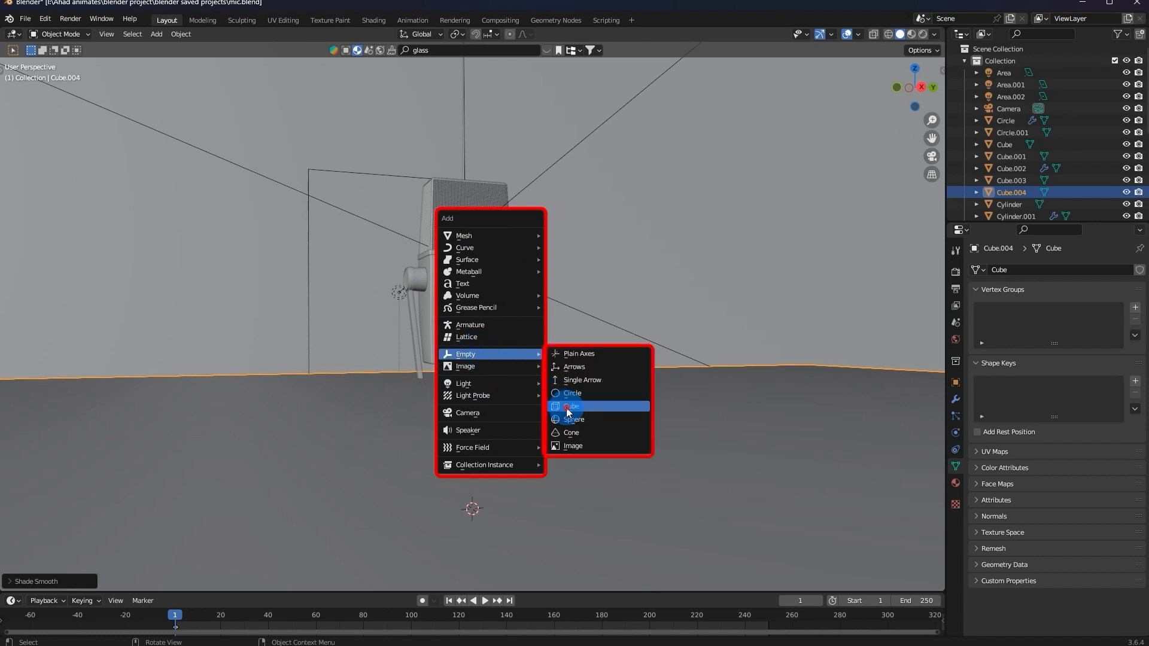
pyautogui.click(566, 407)
pyautogui.press('g')
pyautogui.press('z')
pyautogui.click(574, 179)
# Select all microphone parts with the cube empty as active object, leaving out the lights, camera, slab and backdrop.
pyautogui.press('a')
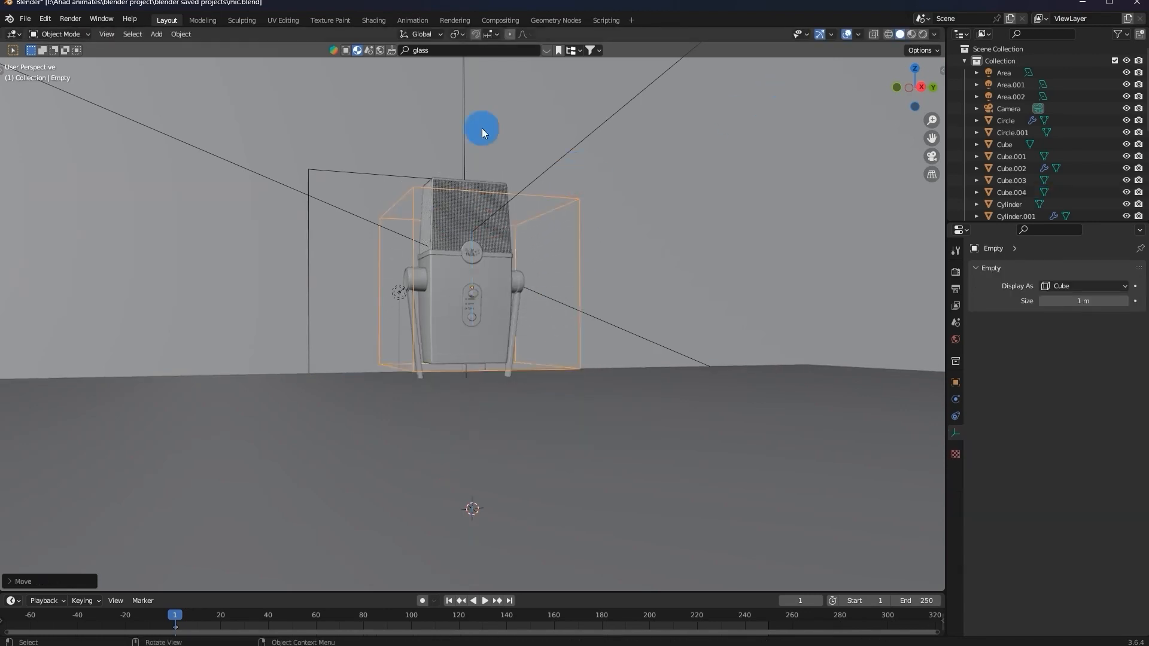
pyautogui.moveTo(477, 128); pyautogui.dragTo(603, 413, button='middle')
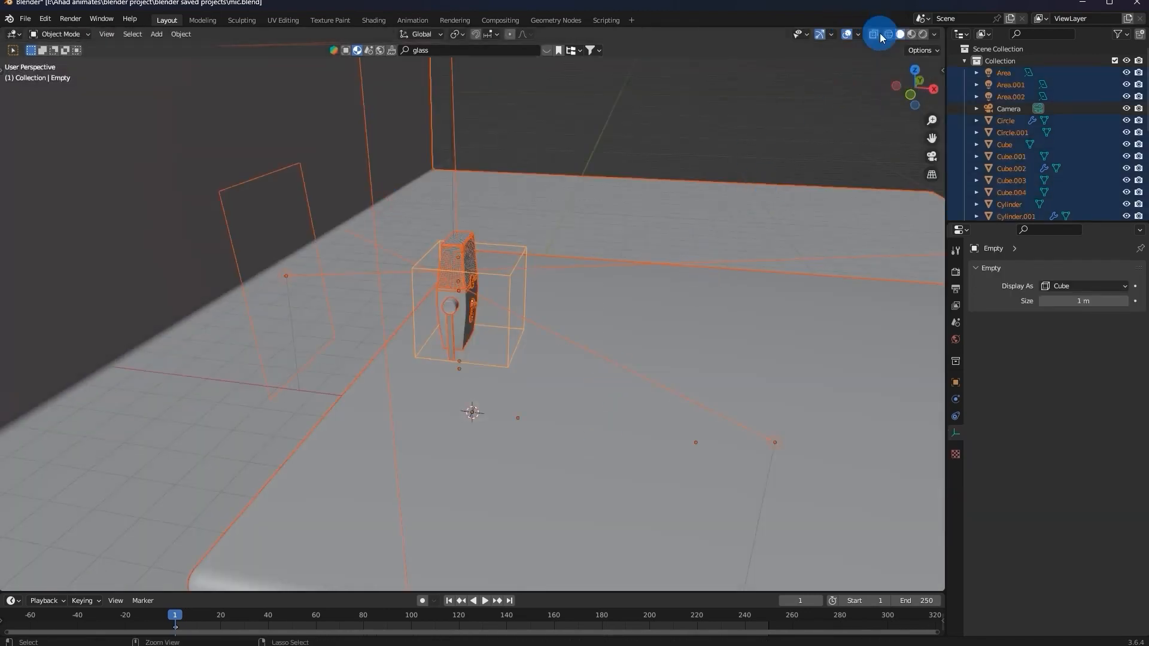
pyautogui.keyDown('ctrl'); pyautogui.moveTo(280, 299); pyautogui.dragTo(241, 333); pyautogui.keyUp('ctrl')
pyautogui.keyDown('ctrl'); pyautogui.moveTo(323, 126); pyautogui.dragTo(501, 159); pyautogui.keyUp('ctrl')
pyautogui.moveTo(479, 387); pyautogui.dragTo(468, 317, button='middle')
pyautogui.press('g')
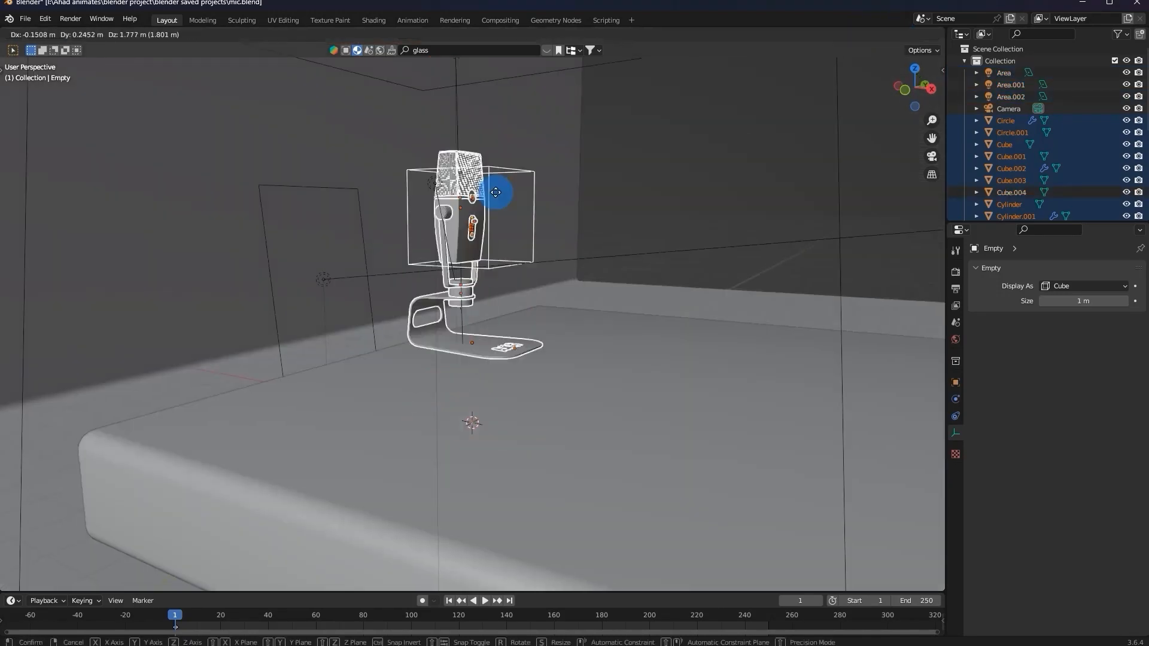
pyautogui.click(513, 213)
# Save the file and parent the microphone parts to the empty with Object (Keep Transform).
pyautogui.moveTo(513, 213); pyautogui.dragTo(462, 245, button='middle')
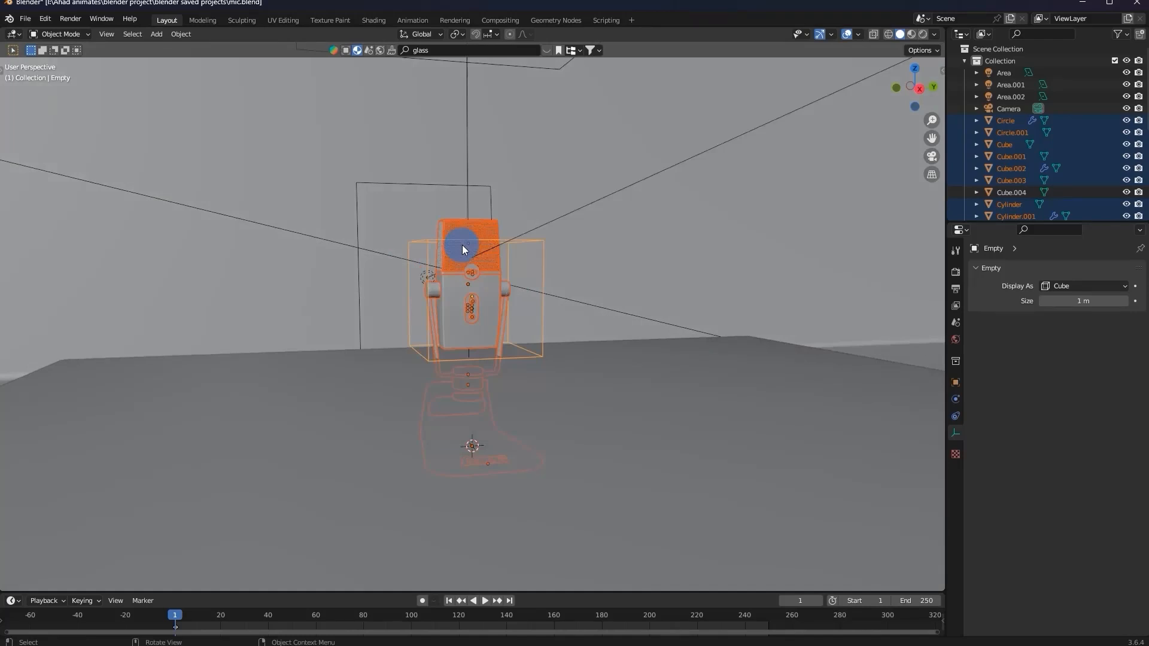
pyautogui.hotkey('ctrl', 's')
pyautogui.hotkey('ctrl', 'p')
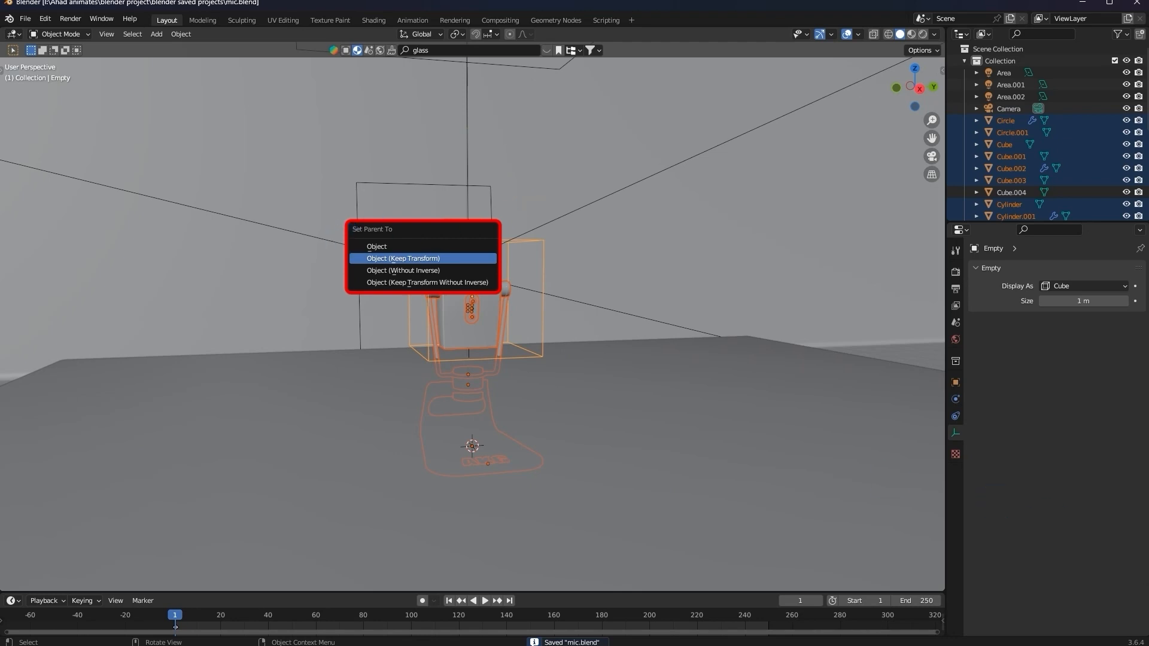
pyautogui.press('Return')
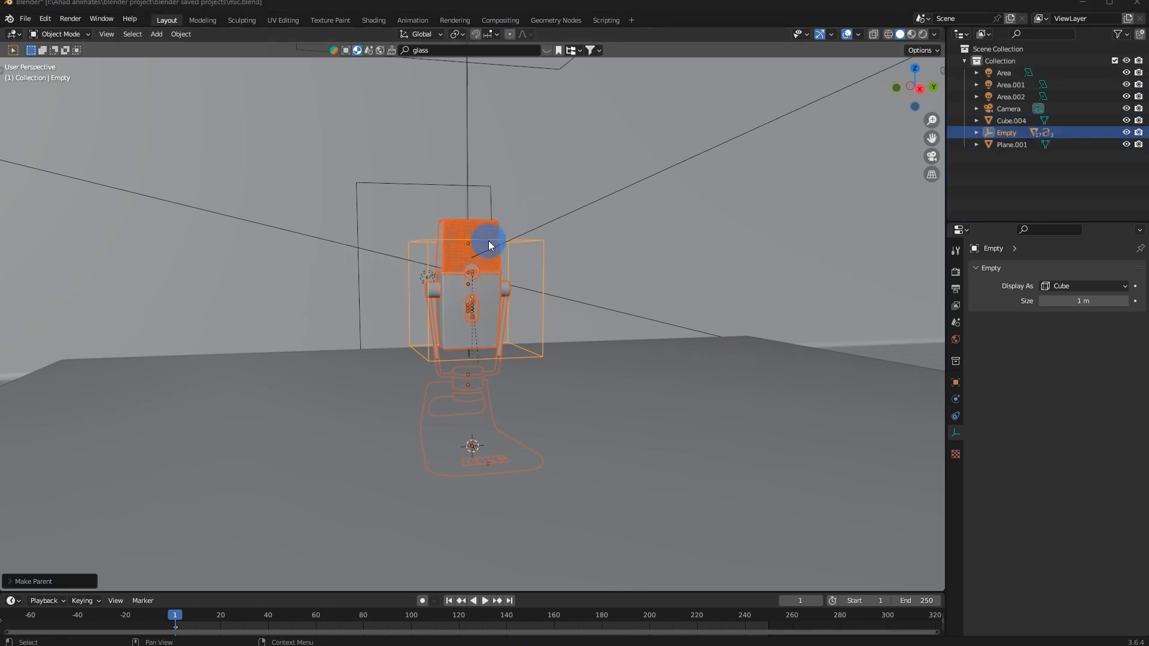
# Select only the empty and raise the microphone along Z until its base rests on top of the slab.
pyautogui.click(533, 242)
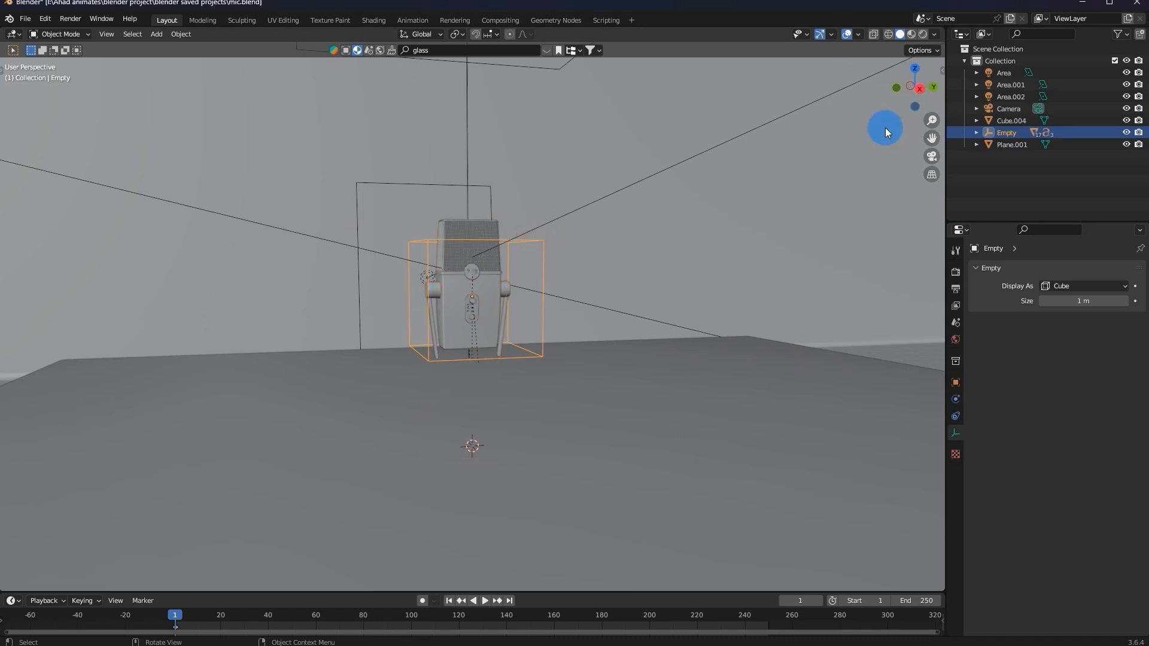
pyautogui.click(941, 160)
pyautogui.press('g')
pyautogui.press('z')
pyautogui.click(638, 314)
pyautogui.scroll(5, 635, 314)
pyautogui.press('g')
pyautogui.press('z')
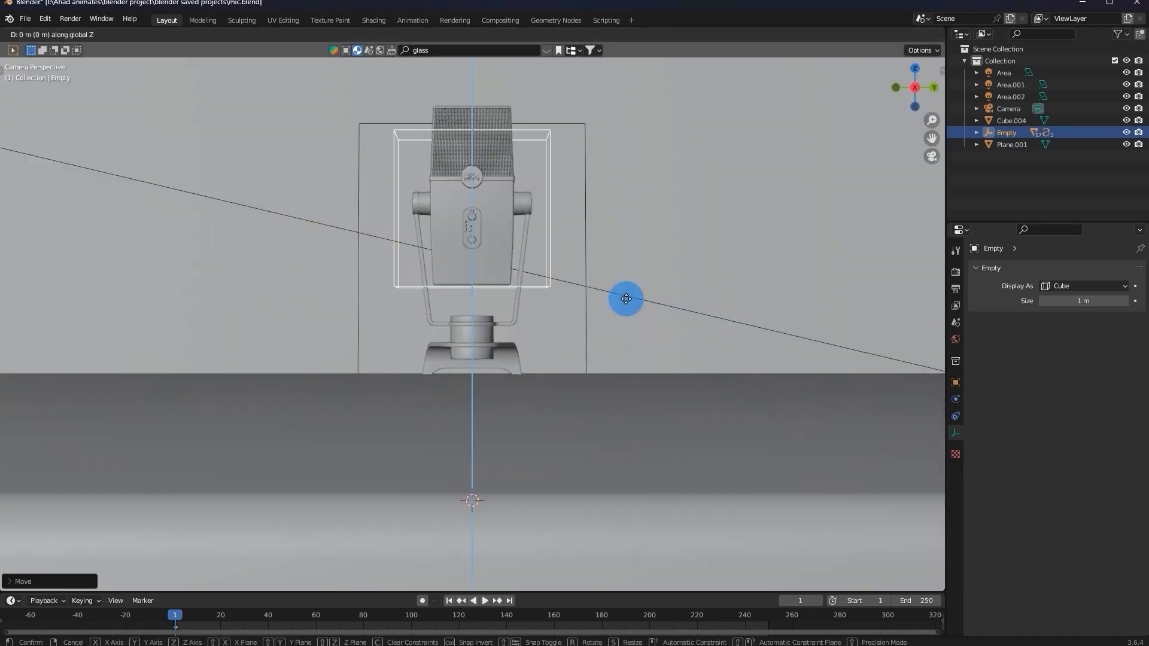
pyautogui.click(618, 264)
# Shorten the slab by moving the vertices of its end farthest from the microphone about 12 m back along X.
pyautogui.scroll(-5, 618, 264)
pyautogui.scroll(1, 618, 264)
pyautogui.moveTo(618, 263); pyautogui.dragTo(724, 343, button='middle')
pyautogui.click(720, 400)
pyautogui.press('Tab')
pyautogui.scroll(1, 744, 390)
pyautogui.scroll(-1, 724, 344)
pyautogui.click(872, 35)
pyautogui.moveTo(698, 244); pyautogui.dragTo(757, 262, button='middle')
pyautogui.moveTo(715, 292); pyautogui.dragTo(889, 559)
pyautogui.click(874, 33)
pyautogui.press('g')
pyautogui.press('x')
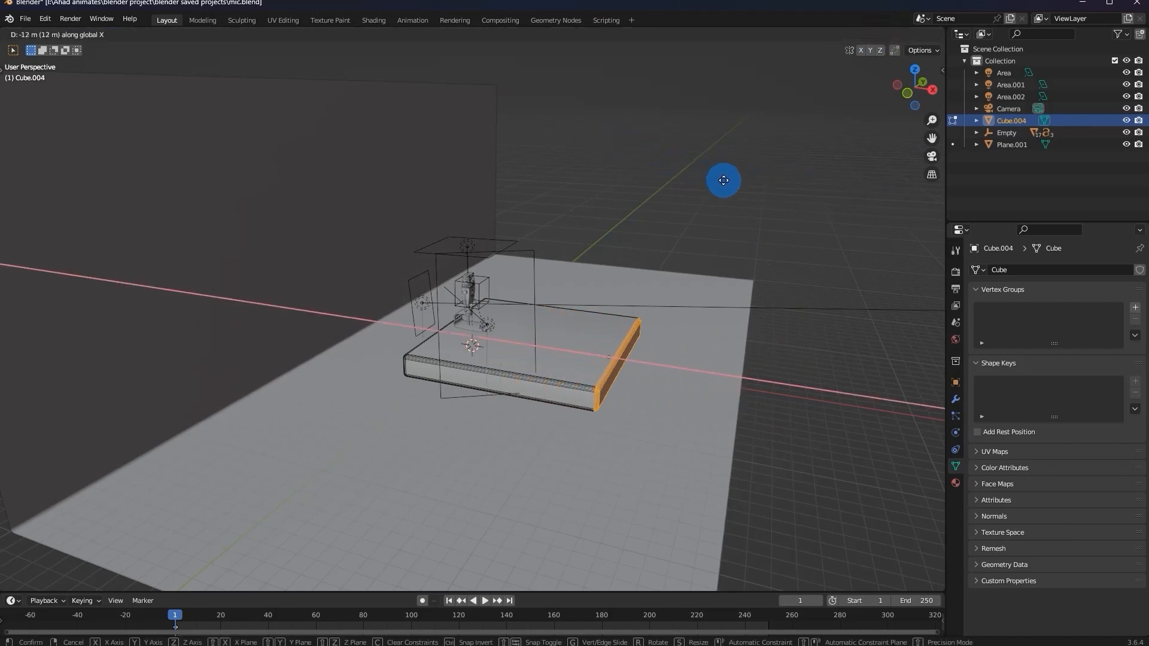
pyautogui.click(741, 189)
pyautogui.press('Tab')
# Move the slab about -2 m along X, return to the camera view and save the file.
pyautogui.scroll(2, 677, 269)
pyautogui.moveTo(677, 269); pyautogui.dragTo(692, 268, button='middle')
pyautogui.press('g')
pyautogui.press('x')
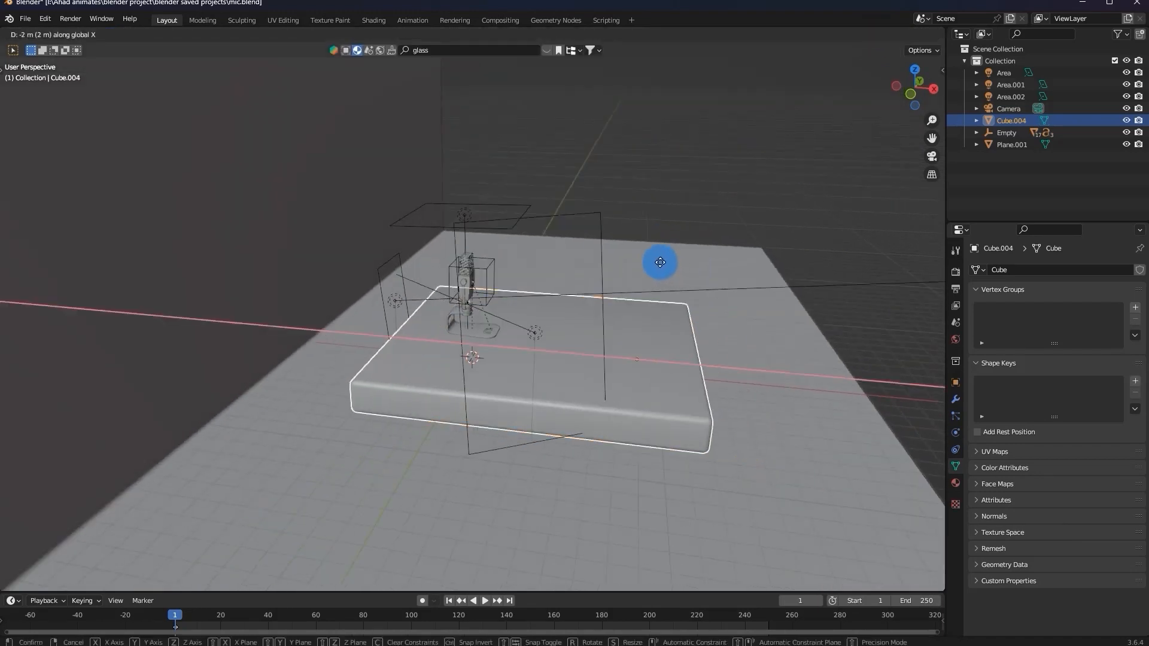
pyautogui.click(668, 265)
pyautogui.press('KP_0')
pyautogui.hotkey('ctrl', 's')
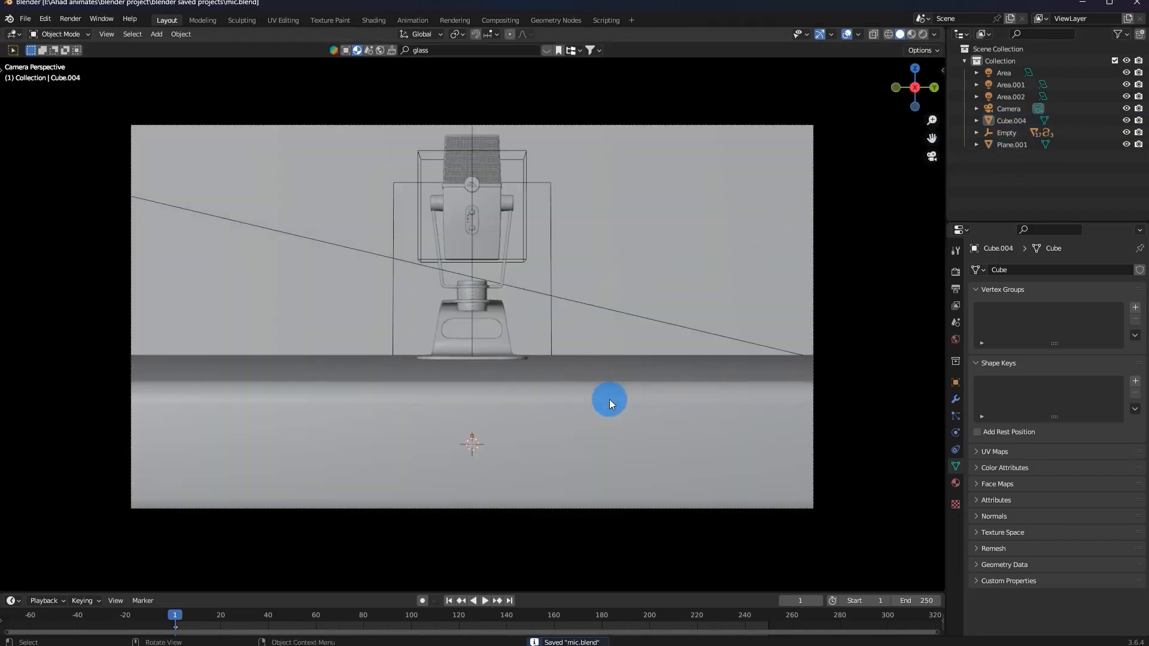
# Scale the slab along Z to about 0.7 and lower it along Z to the floor.
pyautogui.press('s')
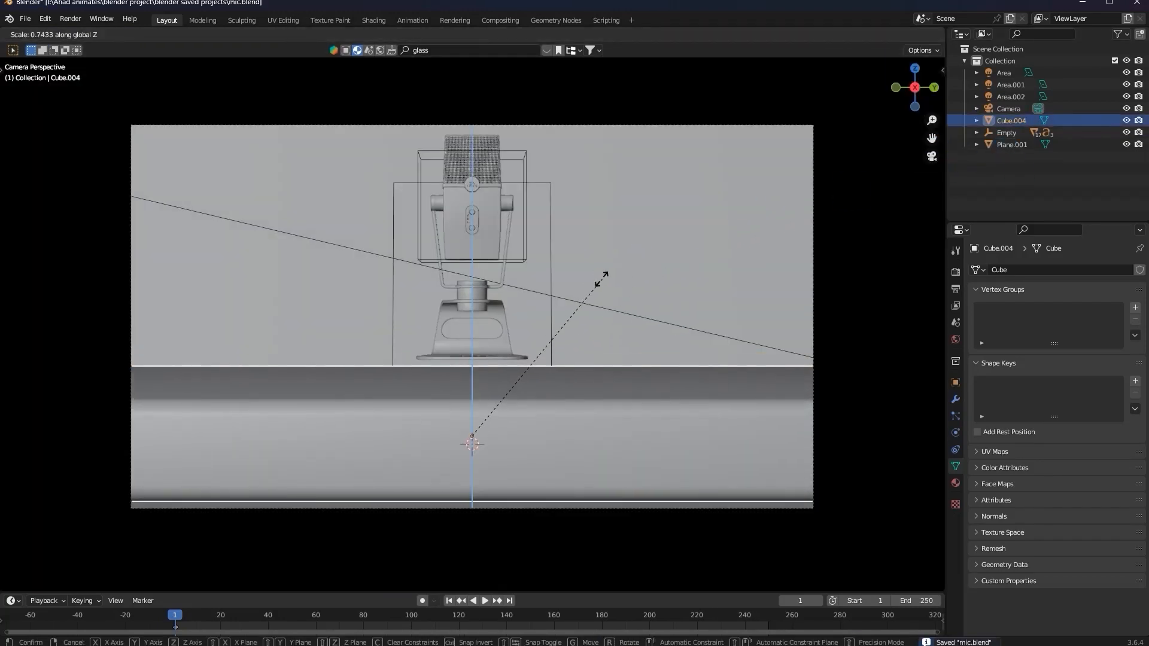
pyautogui.click(586, 280)
pyautogui.press('g')
pyautogui.press('z')
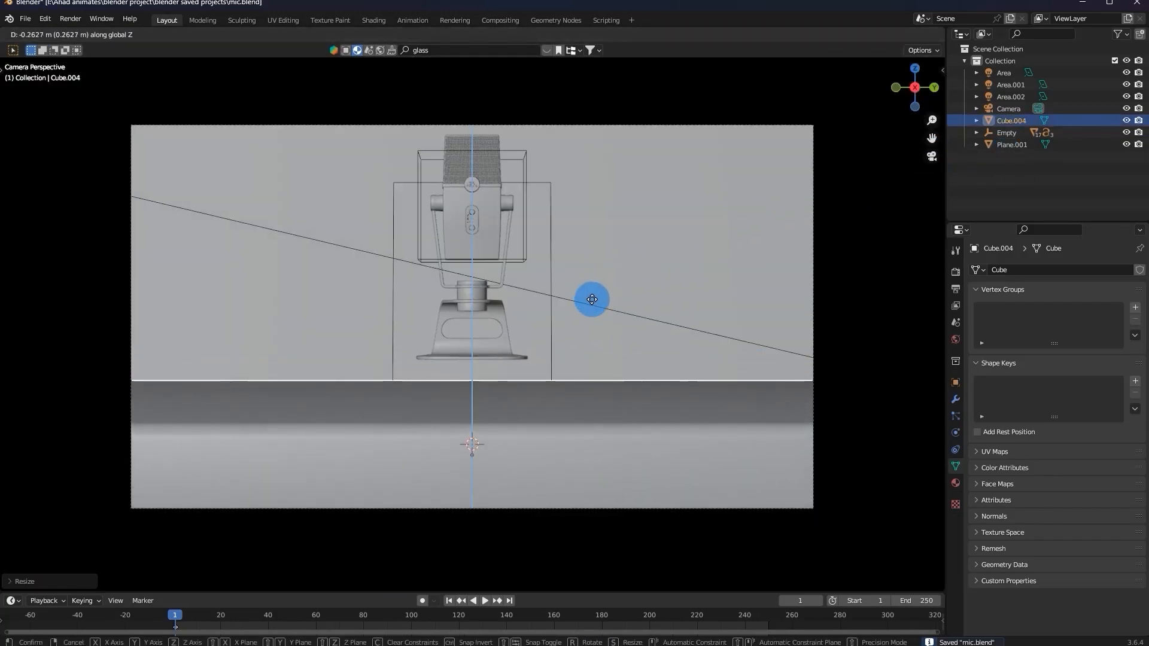
pyautogui.click(595, 300)
pyautogui.moveTo(596, 299); pyautogui.dragTo(619, 292, button='middle')
pyautogui.press('g')
pyautogui.press('z')
pyautogui.click(603, 271)
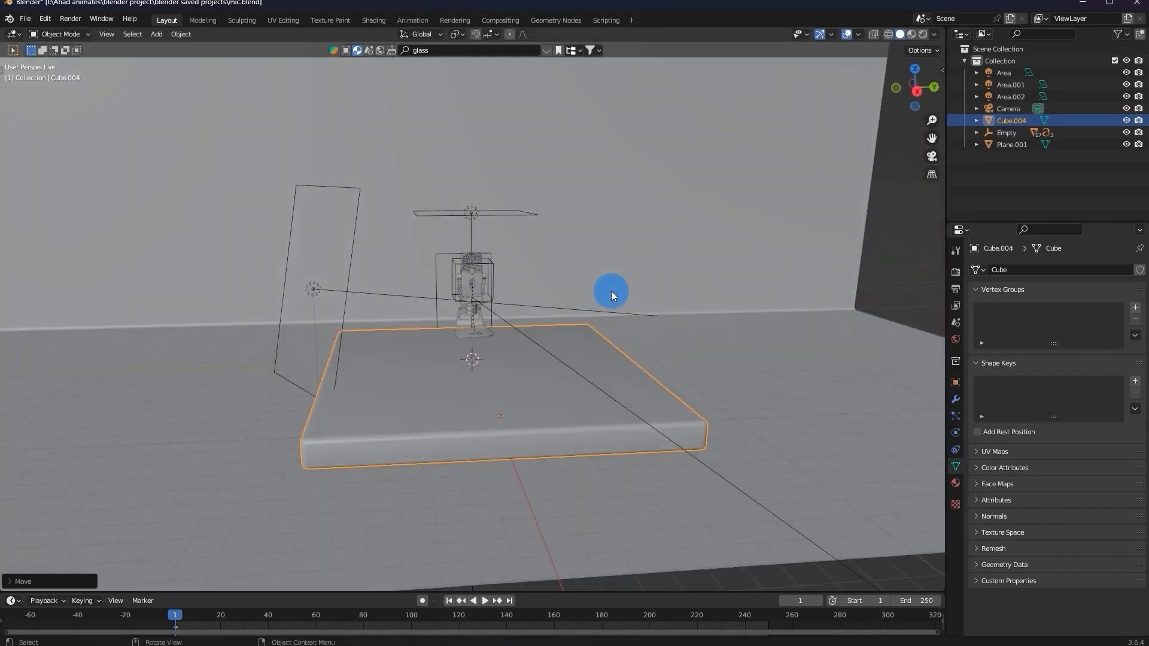
# Select the empty and lower the microphone along Z onto the thinner slab's top.
pyautogui.click(489, 267)
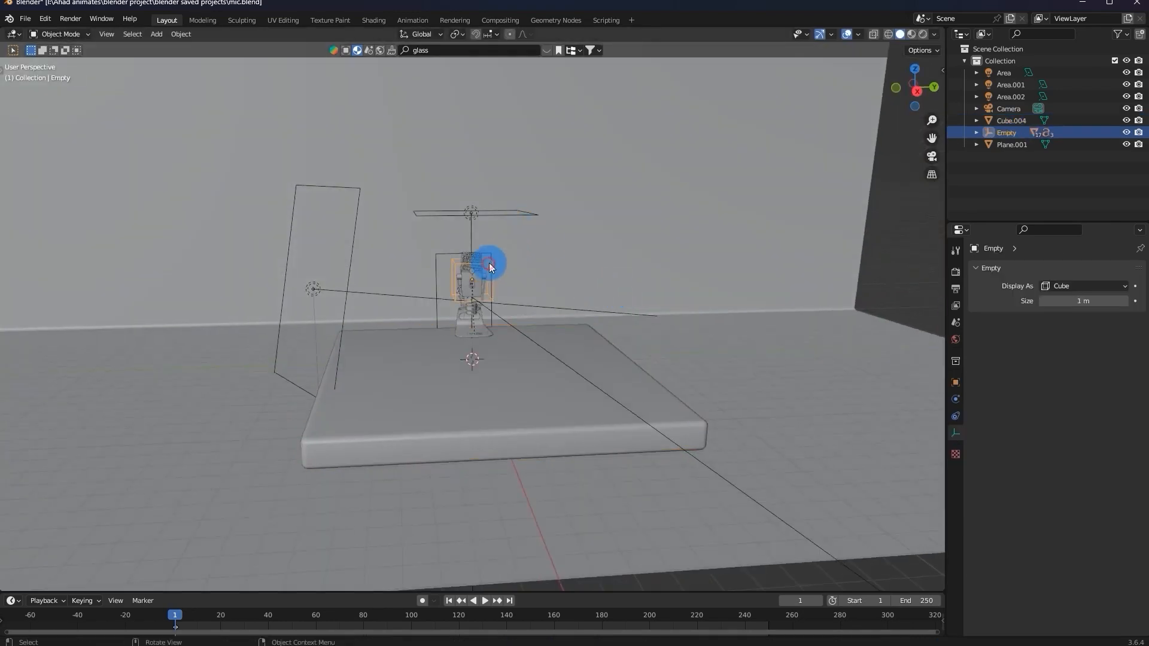
pyautogui.click(931, 153)
pyautogui.scroll(1, 703, 279)
pyautogui.press('g')
pyautogui.press('z')
pyautogui.click(686, 320)
pyautogui.scroll(-4, 660, 310)
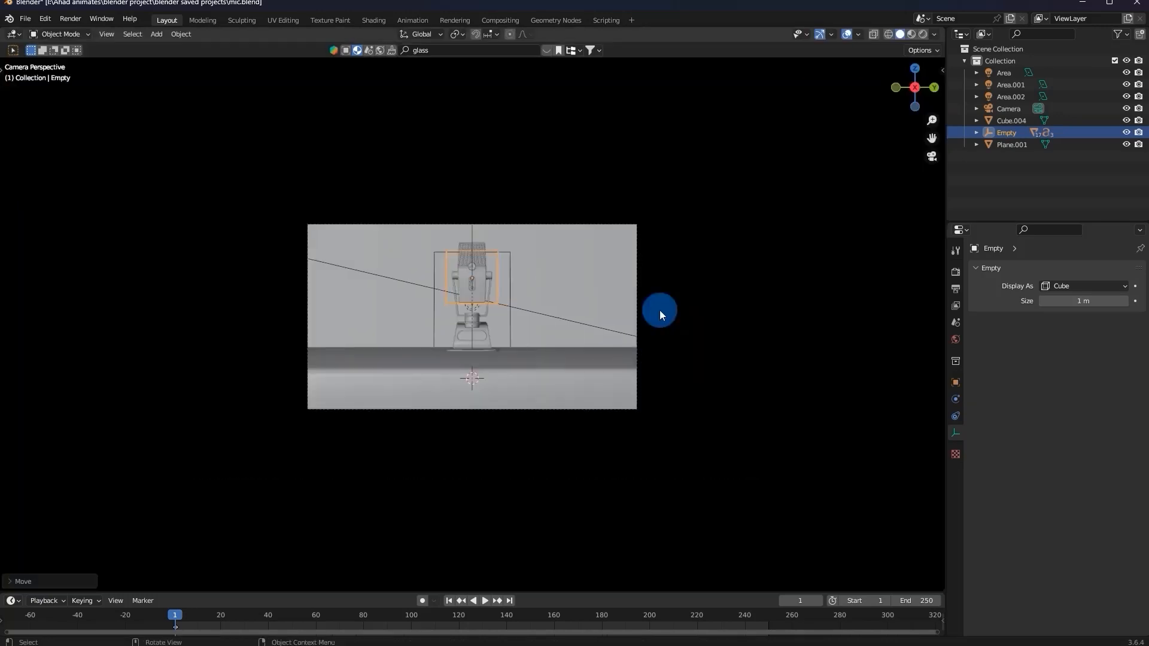
# Move the camera slightly up along Z and preview the Cycles scene in rendered viewport shading.
pyautogui.scroll(1, 660, 310)
pyautogui.scroll(1, 665, 269)
pyautogui.click(696, 153)
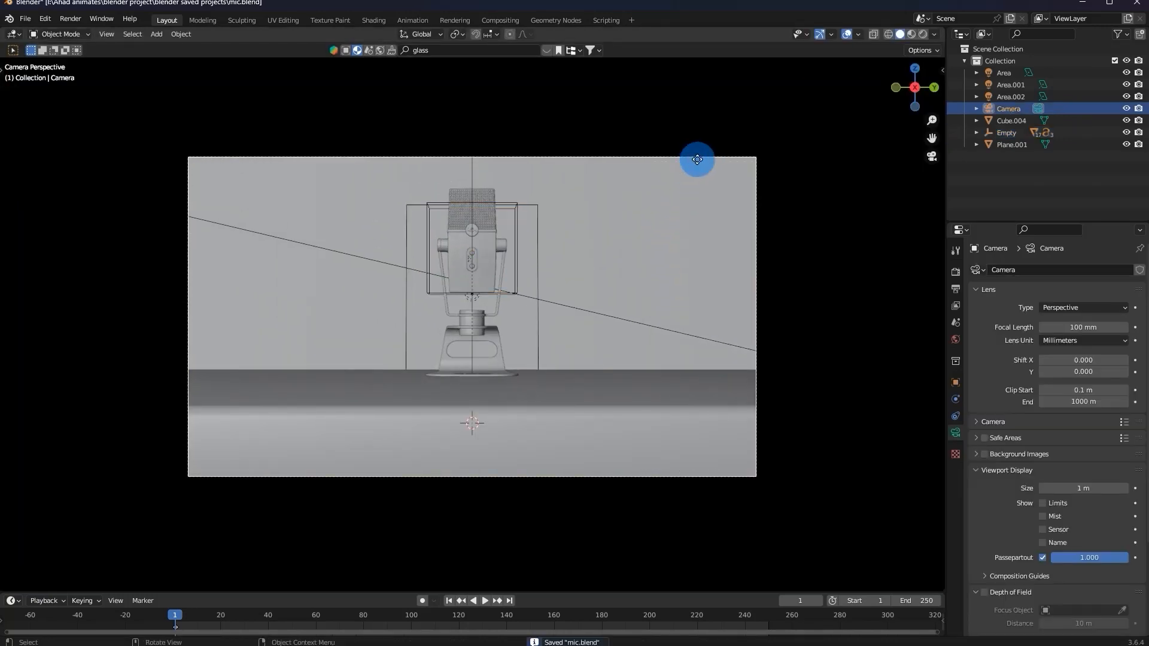
pyautogui.press('g')
pyautogui.press('z')
pyautogui.click(706, 111)
pyautogui.click(956, 271)
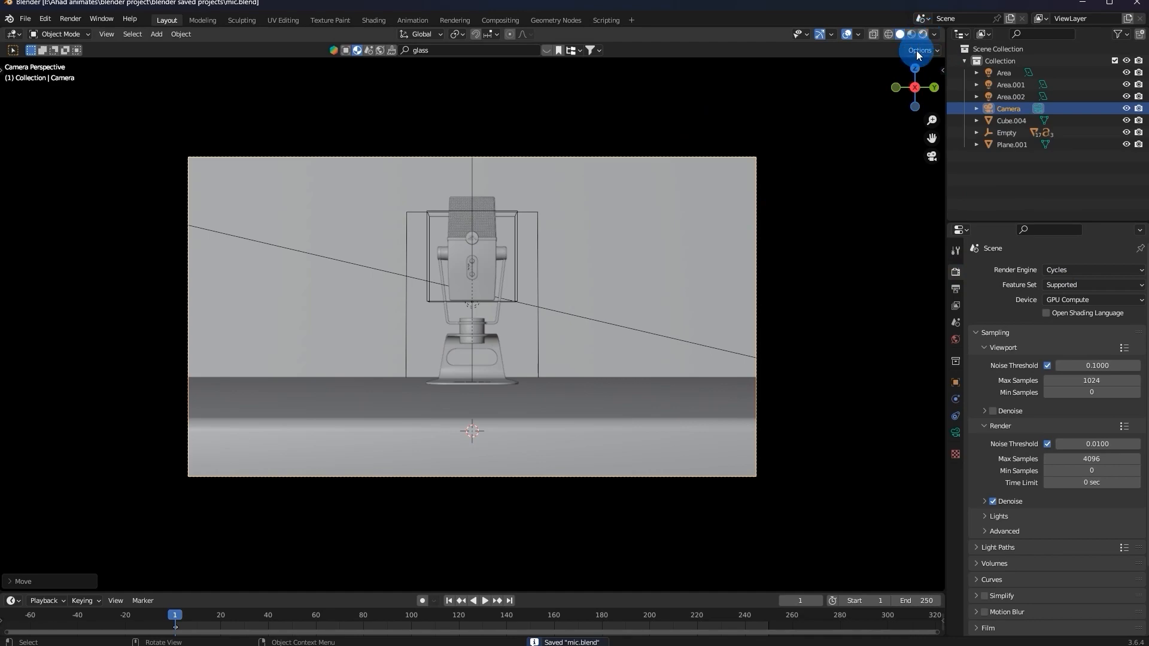
pyautogui.click(923, 34)
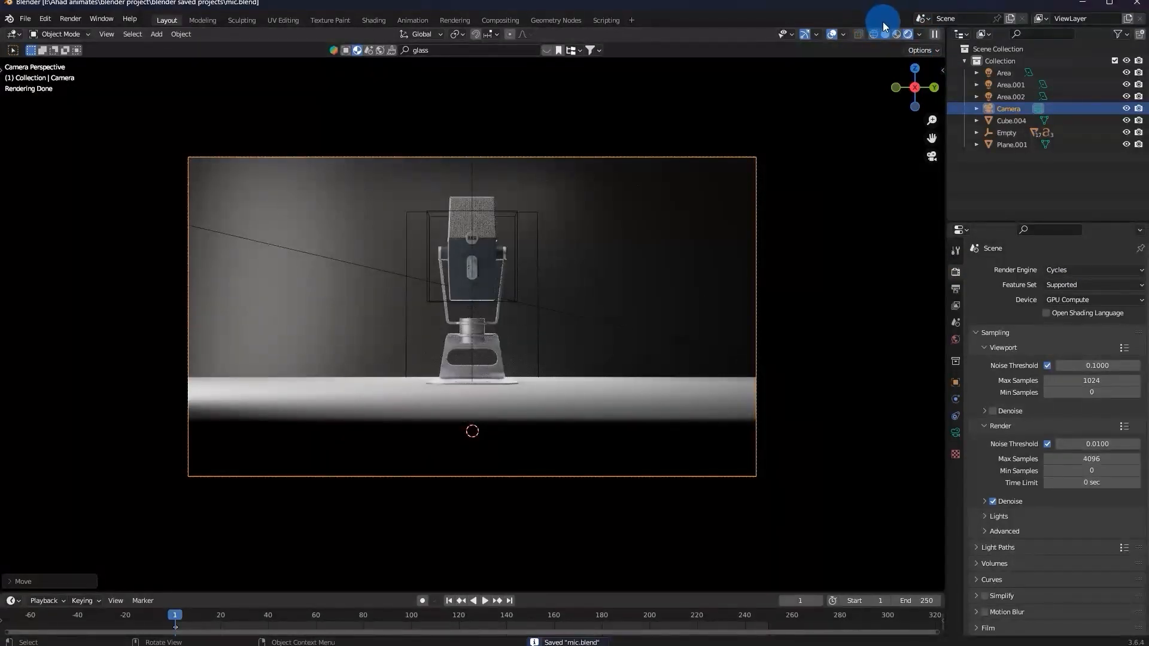
# Select the backdrop plane and set its material's base colour value to 0.1.
pyautogui.click(598, 429)
pyautogui.scroll(3, 691, 286)
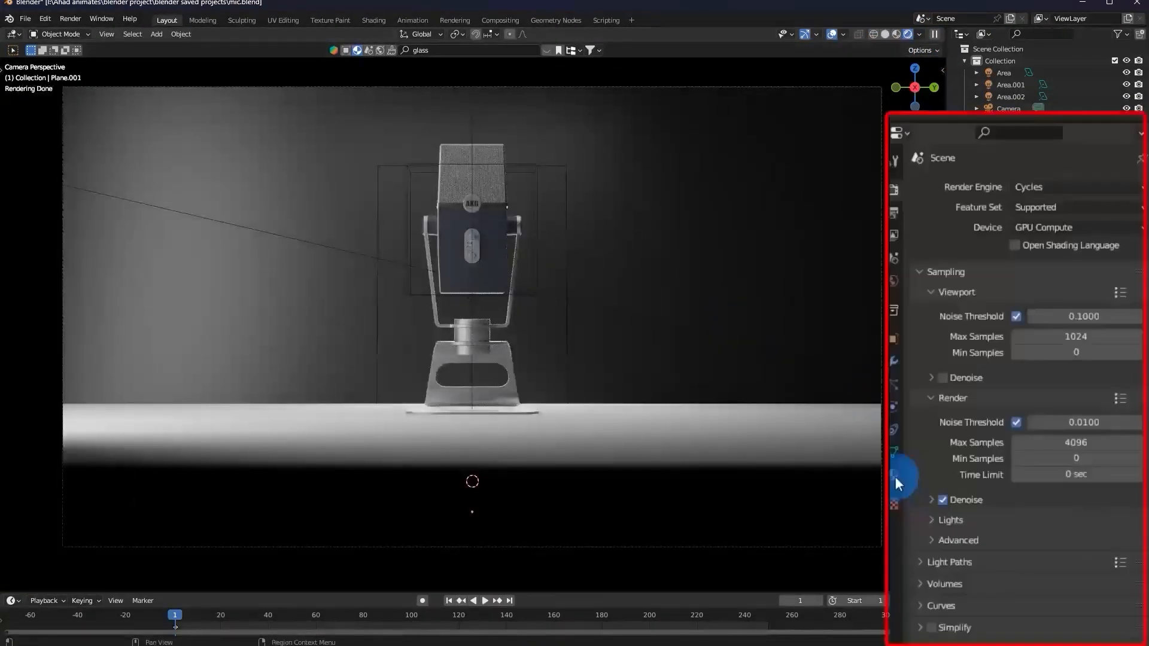
pyautogui.click(895, 475)
pyautogui.click(1030, 398)
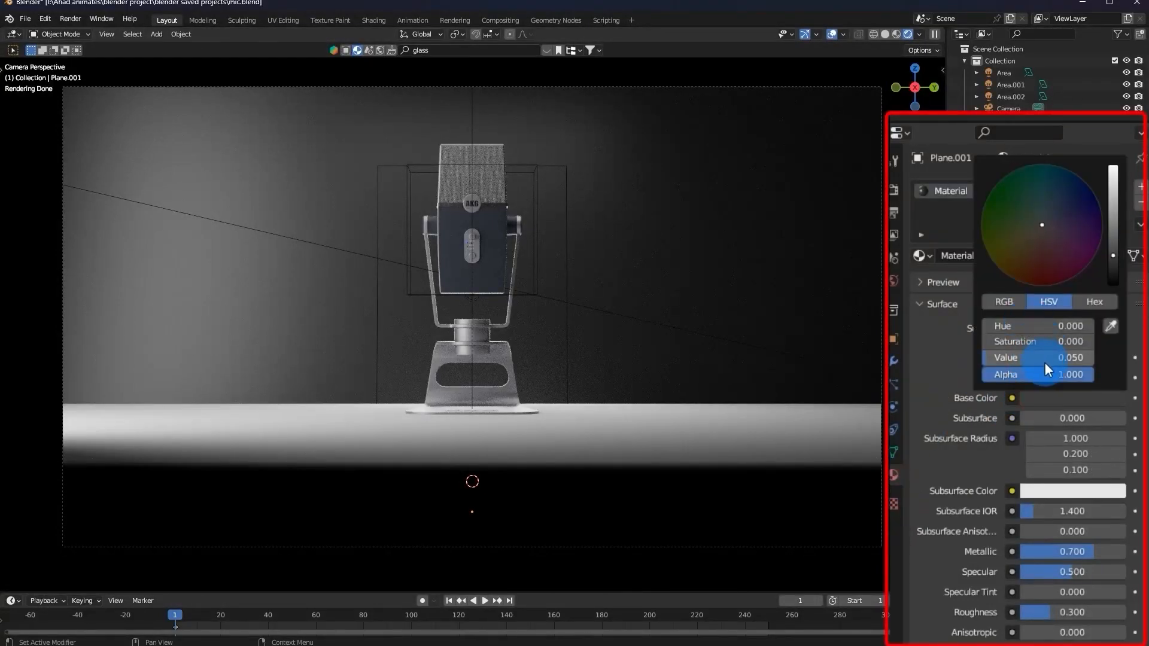
pyautogui.moveTo(1045, 363); pyautogui.dragTo(1051, 363)
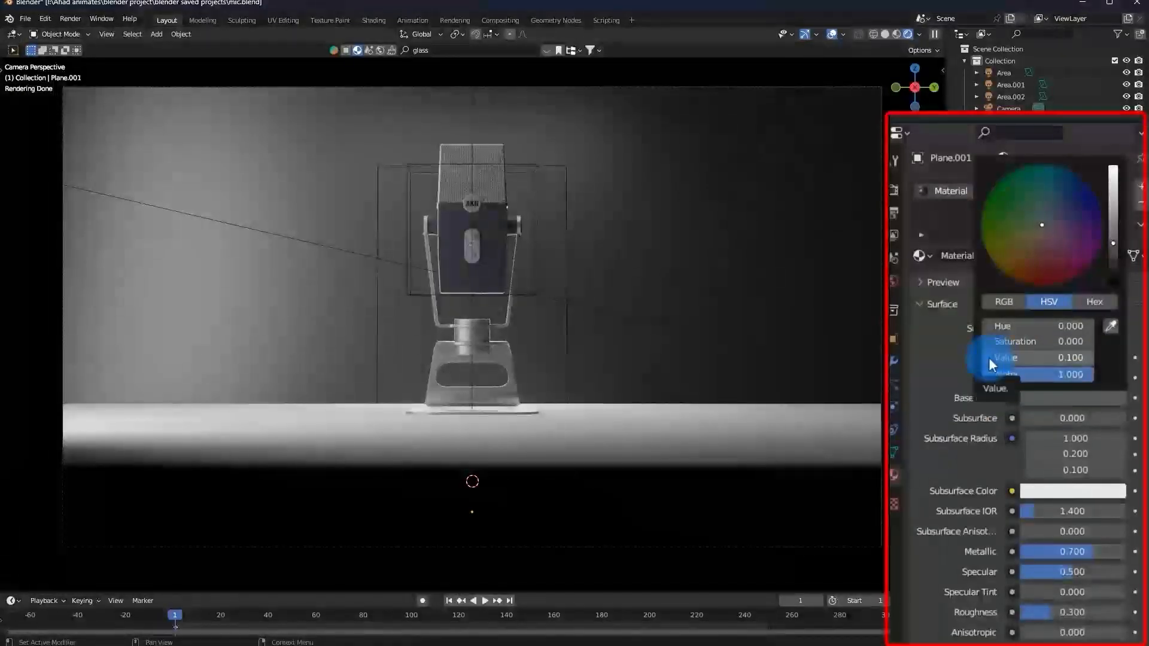
# Give the slab a new material and set its base colour value to 0.02.
pyautogui.click(687, 465)
pyautogui.click(1017, 322)
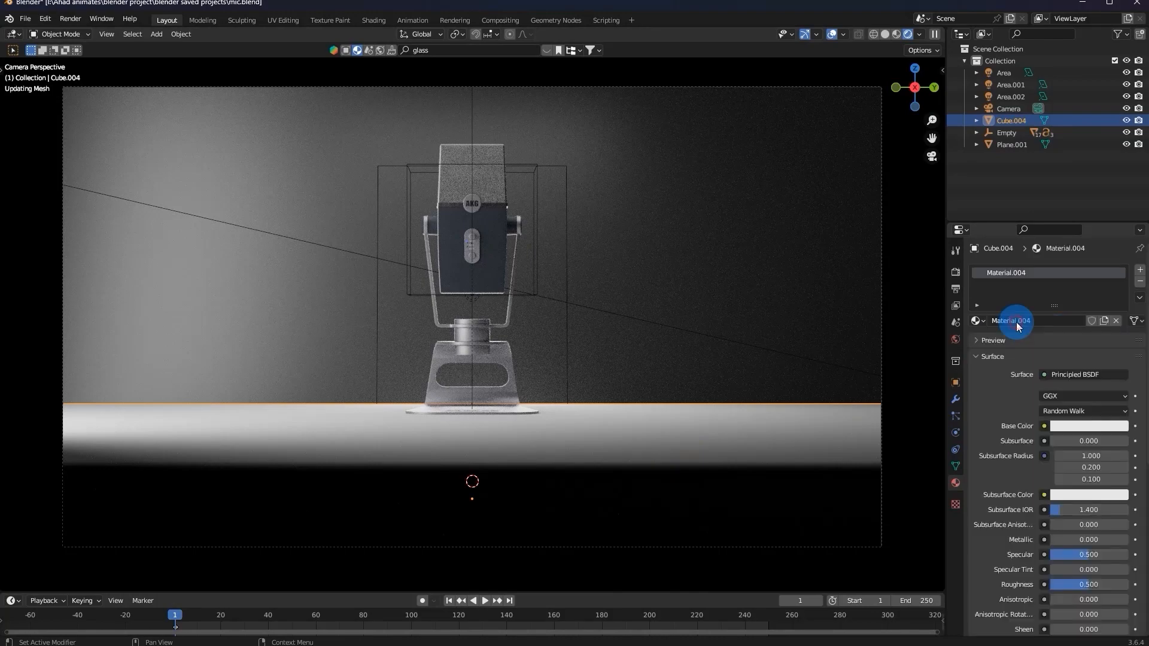
pyautogui.click(1072, 426)
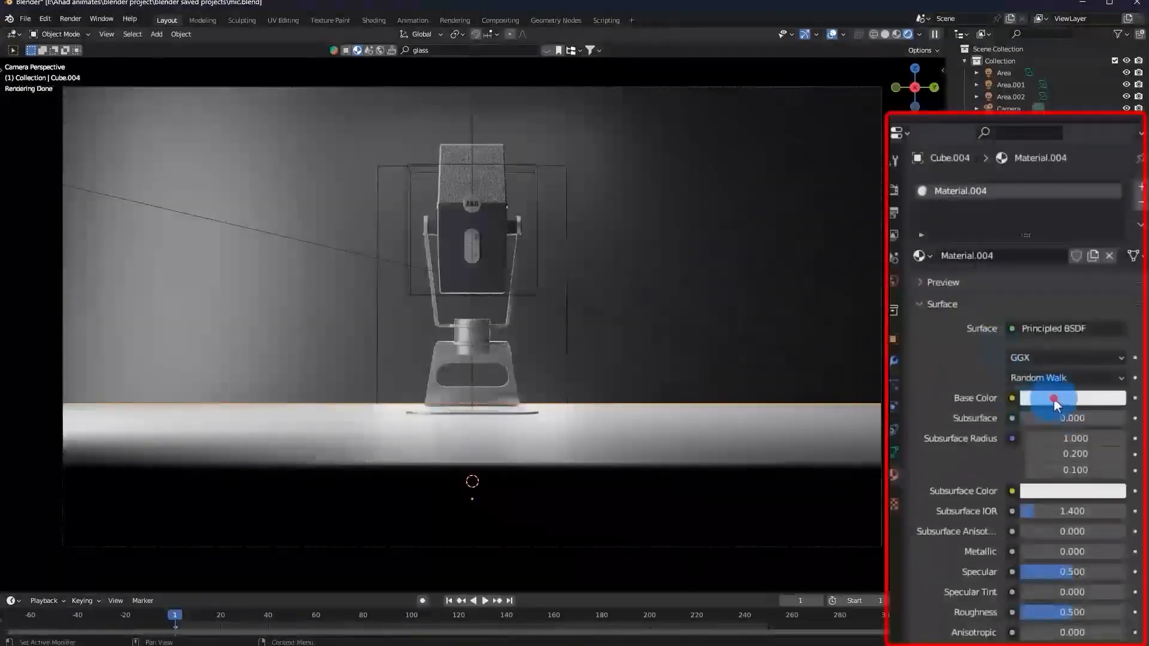
pyautogui.click(1055, 400)
pyautogui.moveTo(1064, 361); pyautogui.dragTo(987, 362)
pyautogui.click(988, 357)
pyautogui.write('0.0')
pyautogui.write('2')
pyautogui.press('Return')
# Set the slab material's Metallic to 0.5 and its Roughness to 0.25.
pyautogui.click(1054, 552)
pyautogui.write('0')
pyautogui.press('Return')
pyautogui.moveTo(1070, 612); pyautogui.dragTo(1041, 613)
pyautogui.click(1054, 613)
pyautogui.write('0')
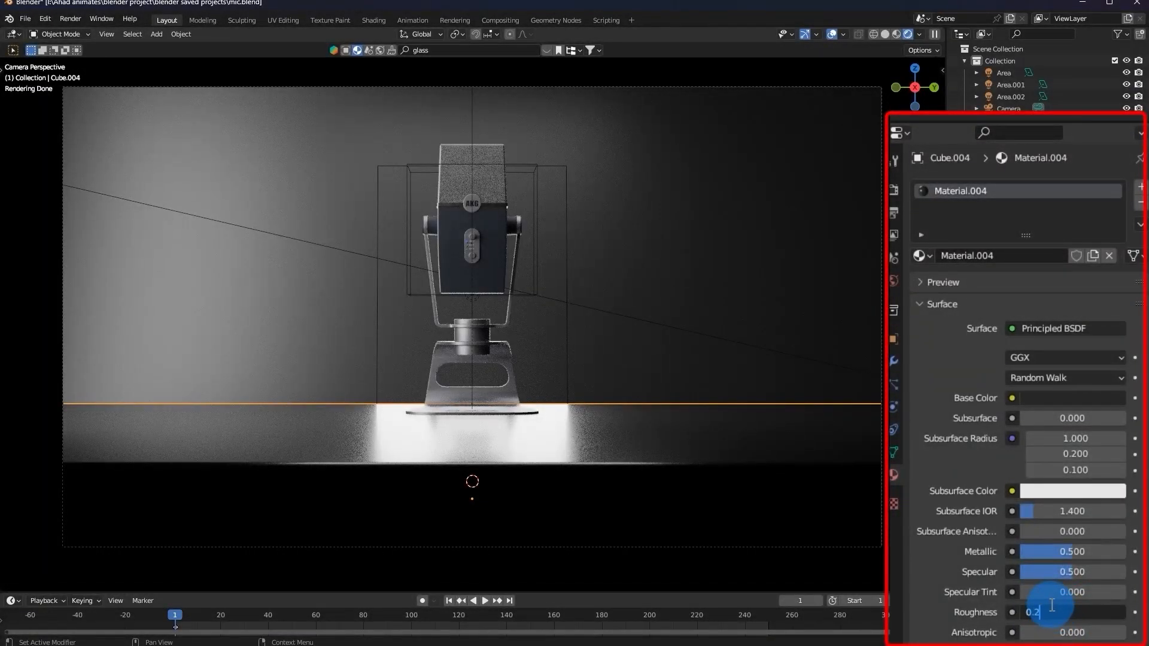
# Set the slab material's base colour value to 0.05 and save the file.
pyautogui.click(1087, 400)
pyautogui.click(1046, 360)
pyautogui.write('0.050')
pyautogui.press('Return')
pyautogui.hotkey('ctrl', 's')
# Select the backdrop plane and set its material's base colour value to 0.15 while looking through the camera.
pyautogui.moveTo(529, 352); pyautogui.dragTo(558, 367, button='middle')
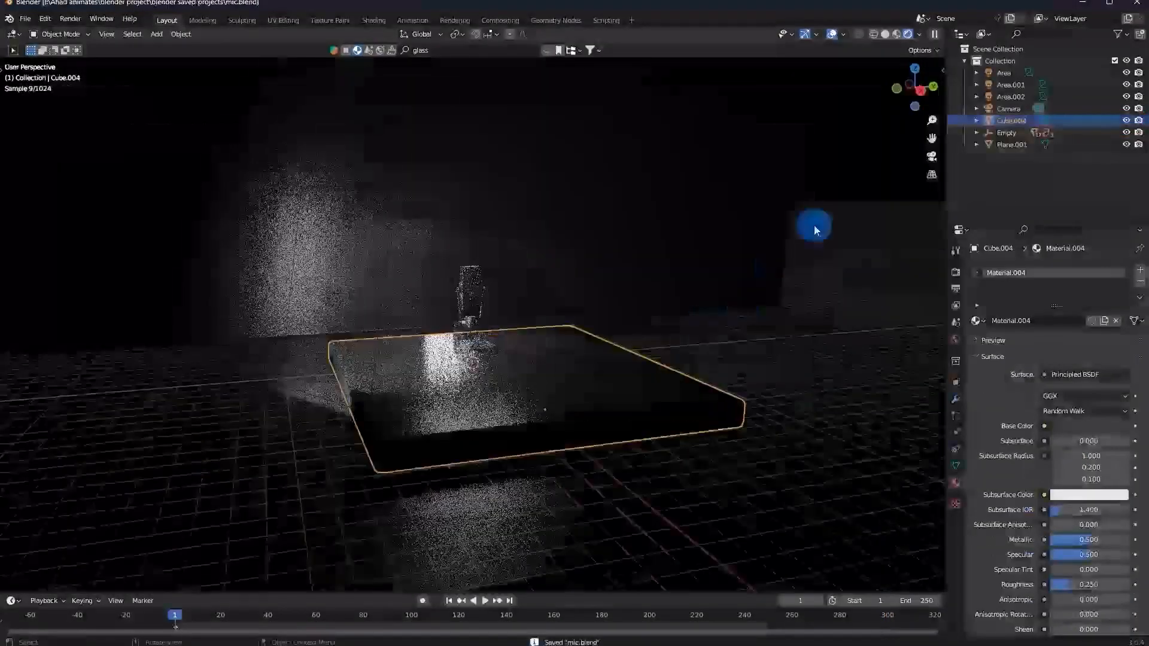
pyautogui.click(888, 201)
pyautogui.click(726, 187)
pyautogui.click(997, 251)
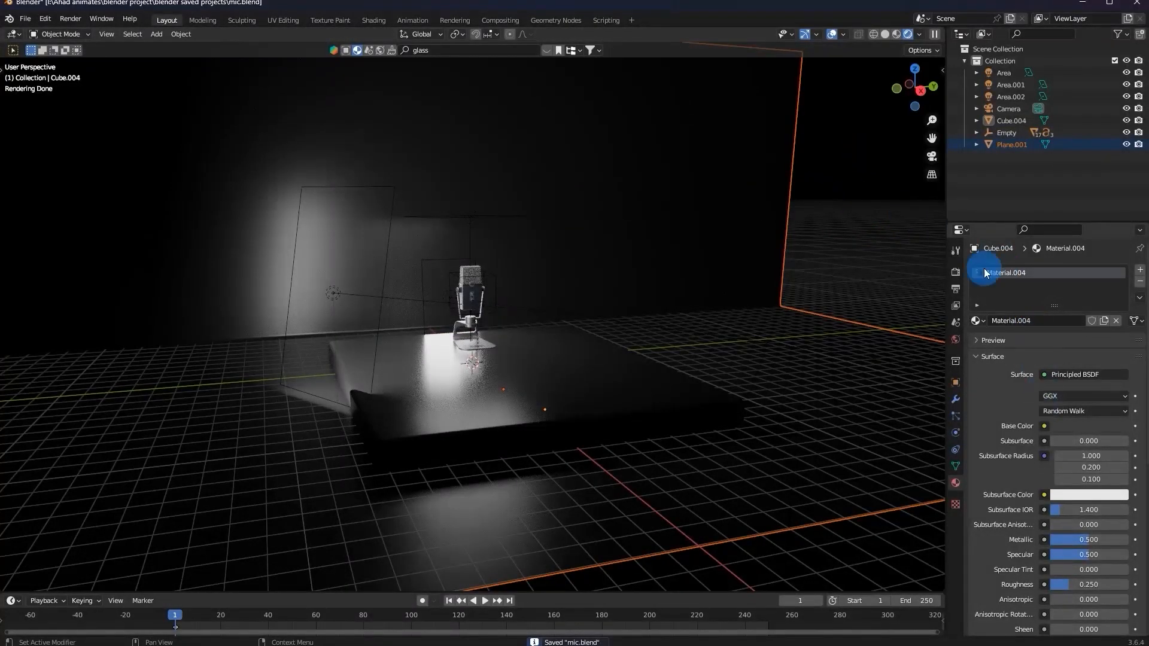
pyautogui.click(728, 123)
pyautogui.click(932, 157)
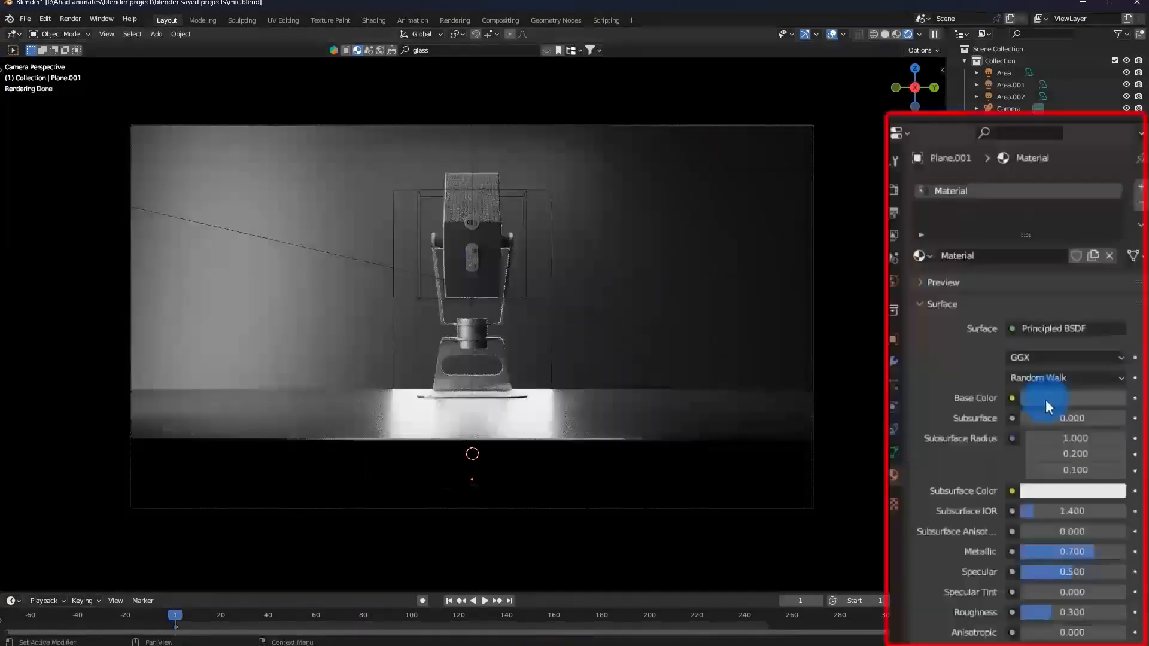
pyautogui.click(1069, 426)
pyautogui.click(1040, 359)
pyautogui.write('0.15')
pyautogui.press('Return')
# Increase the backdrop plane material's roughness while looking through the camera.
pyautogui.moveTo(696, 247); pyautogui.dragTo(748, 243, button='middle')
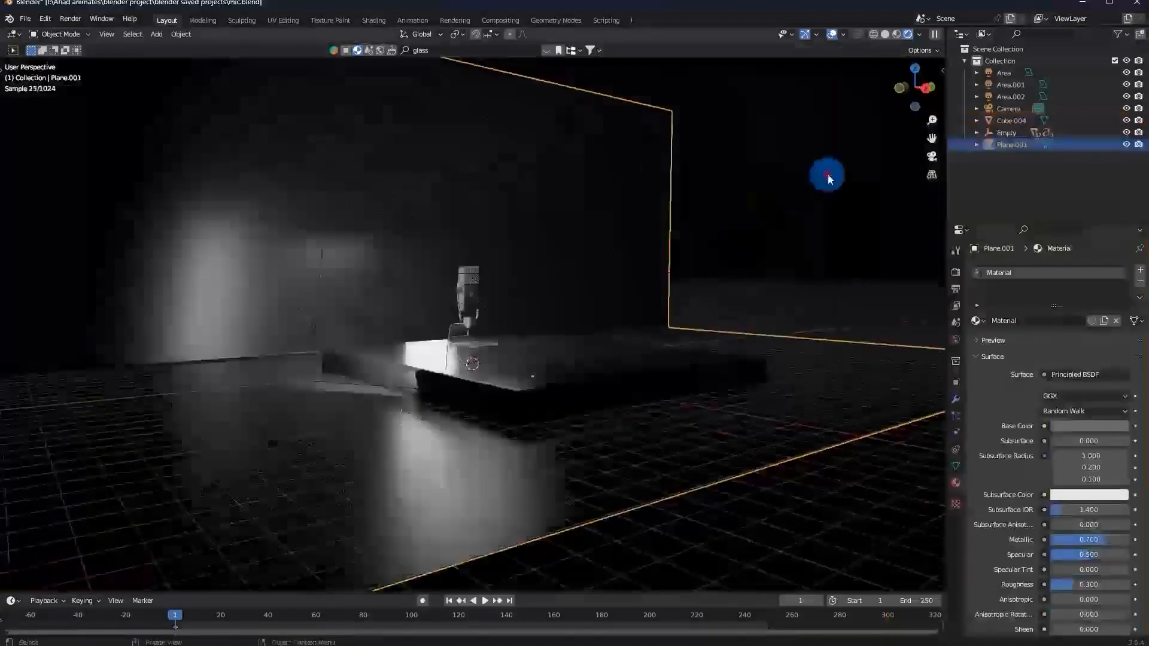
pyautogui.click(827, 174)
pyautogui.click(936, 161)
pyautogui.click(1083, 585)
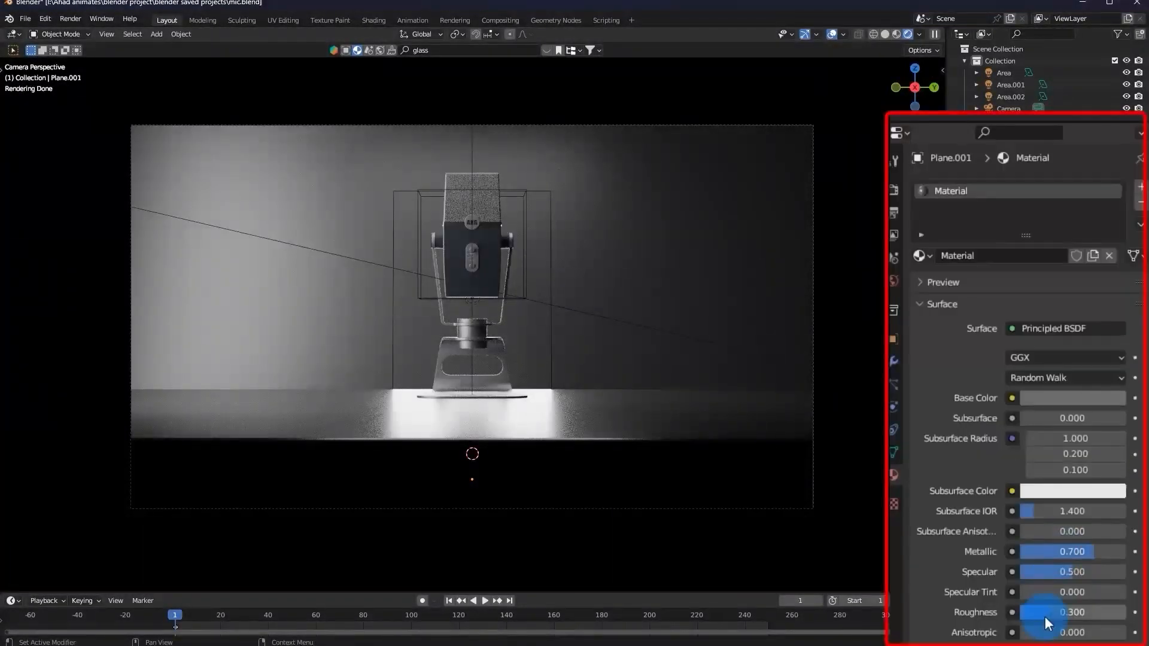
pyautogui.write('0.3')
pyautogui.press('Return')
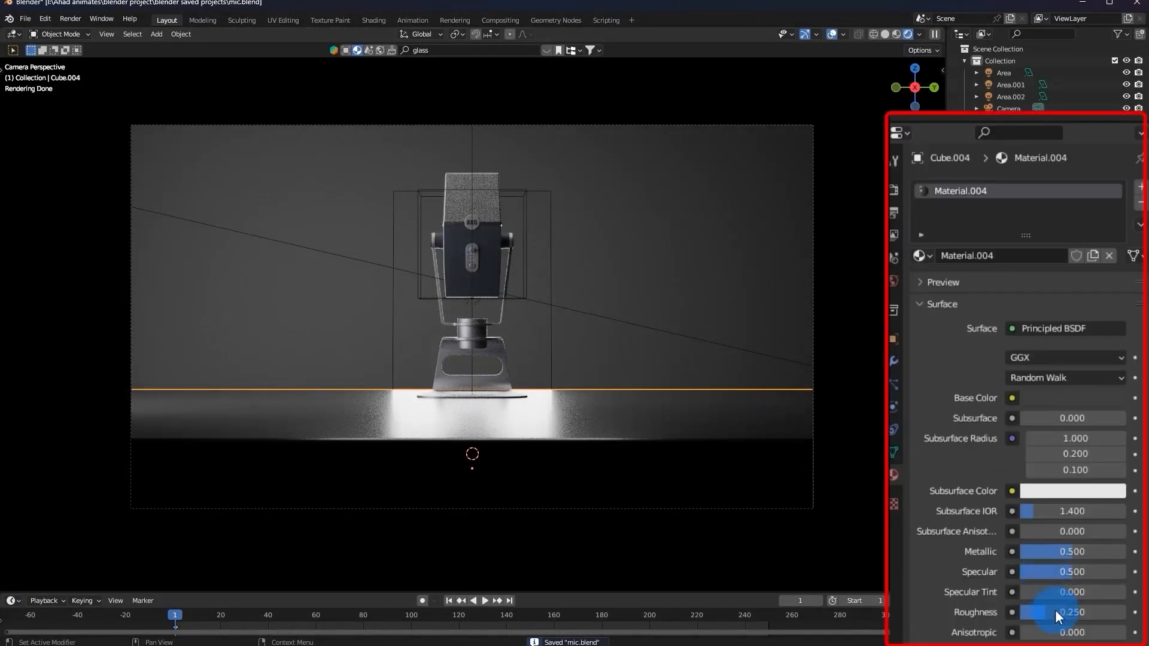
# Set the slab material's roughness to 0.4, return to the camera view and save the file.
pyautogui.click(1055, 612)
pyautogui.write('0.4')
pyautogui.press('Return')
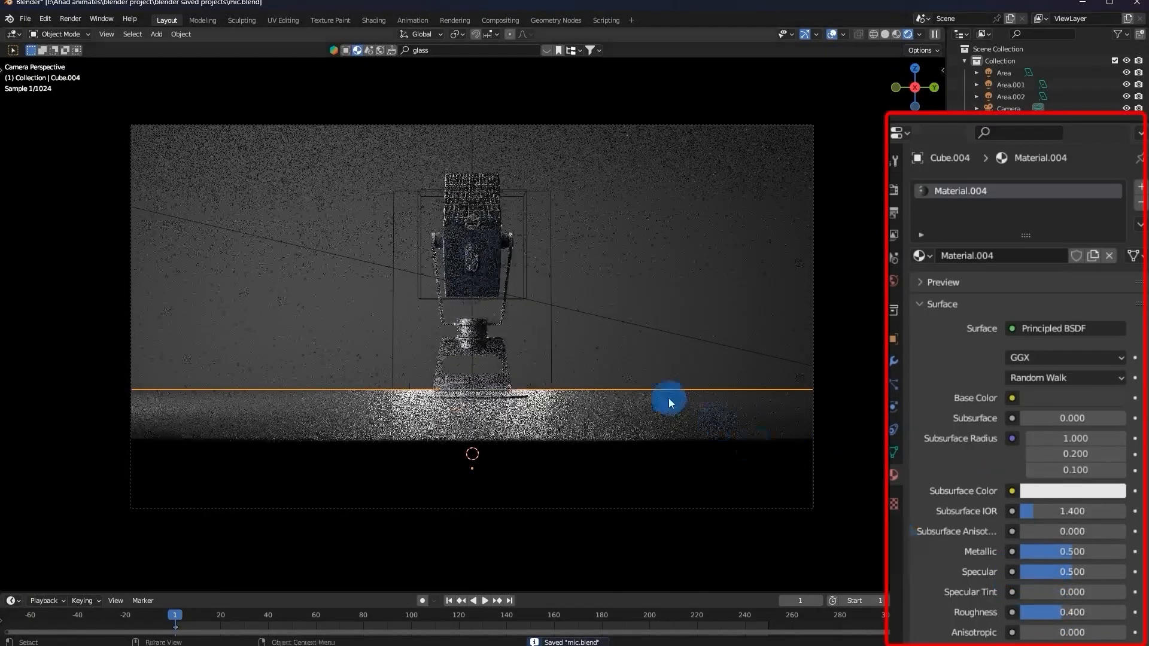
pyautogui.moveTo(716, 421); pyautogui.dragTo(782, 332, button='middle')
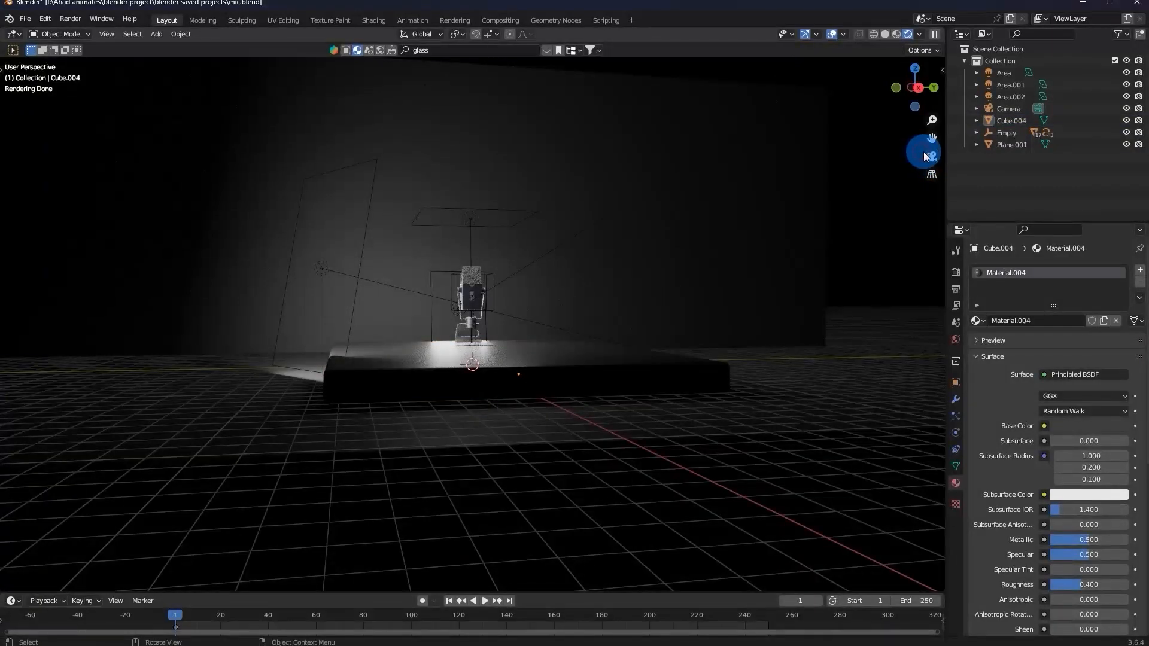
pyautogui.click(928, 154)
pyautogui.hotkey('ctrl', 's')
# Reposition the side area light, scale it along its local Y to about 1.4 and save the file.
pyautogui.moveTo(531, 274); pyautogui.dragTo(521, 283, button='middle')
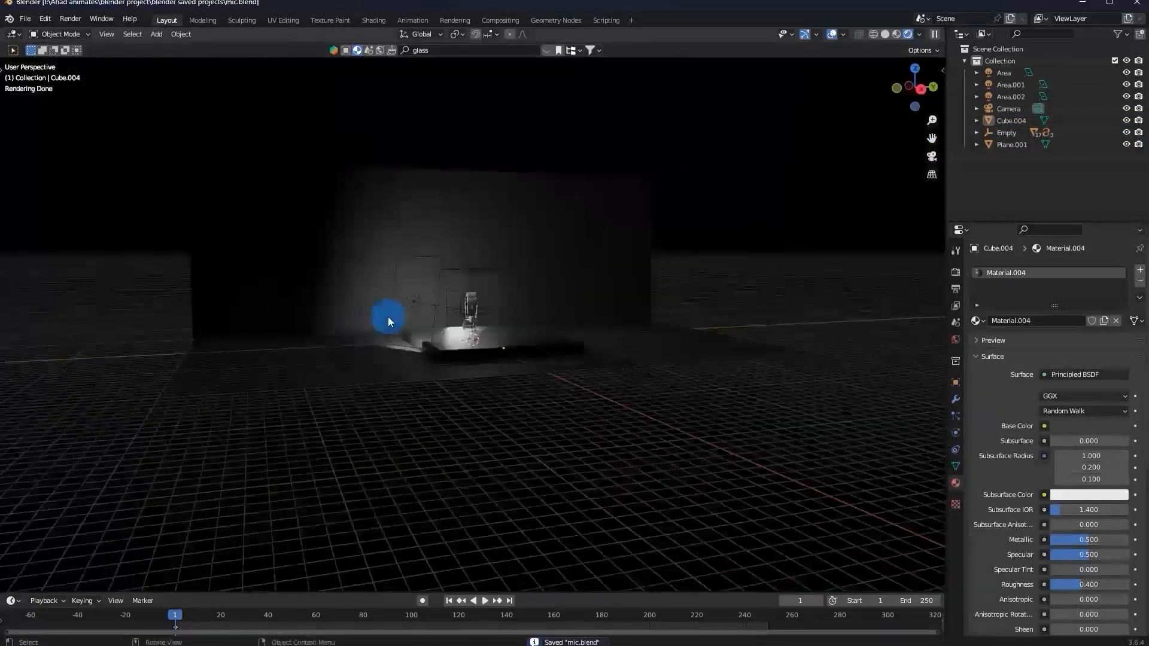
pyautogui.click(415, 305)
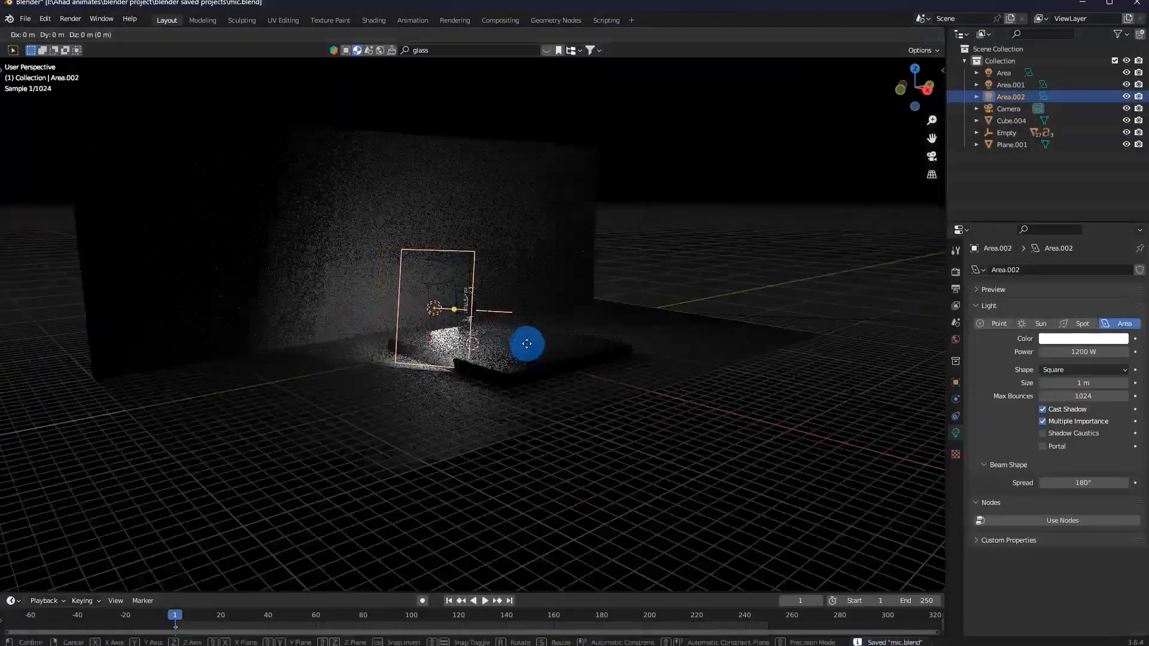
pyautogui.press('s')
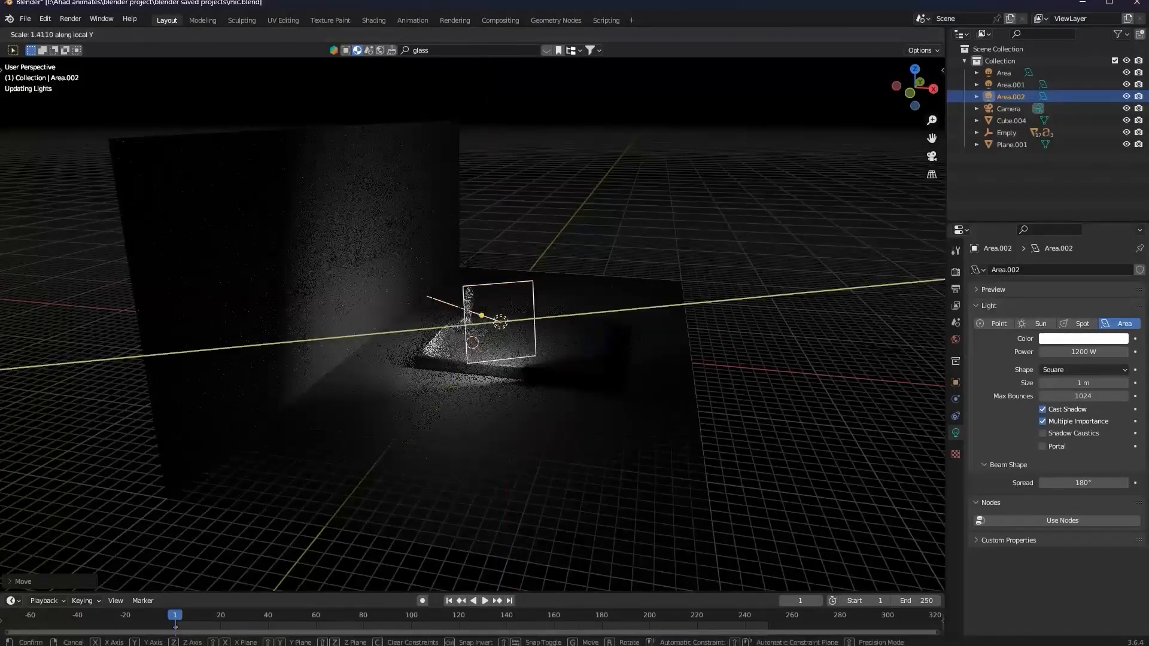
pyautogui.click(785, 391)
pyautogui.click(932, 157)
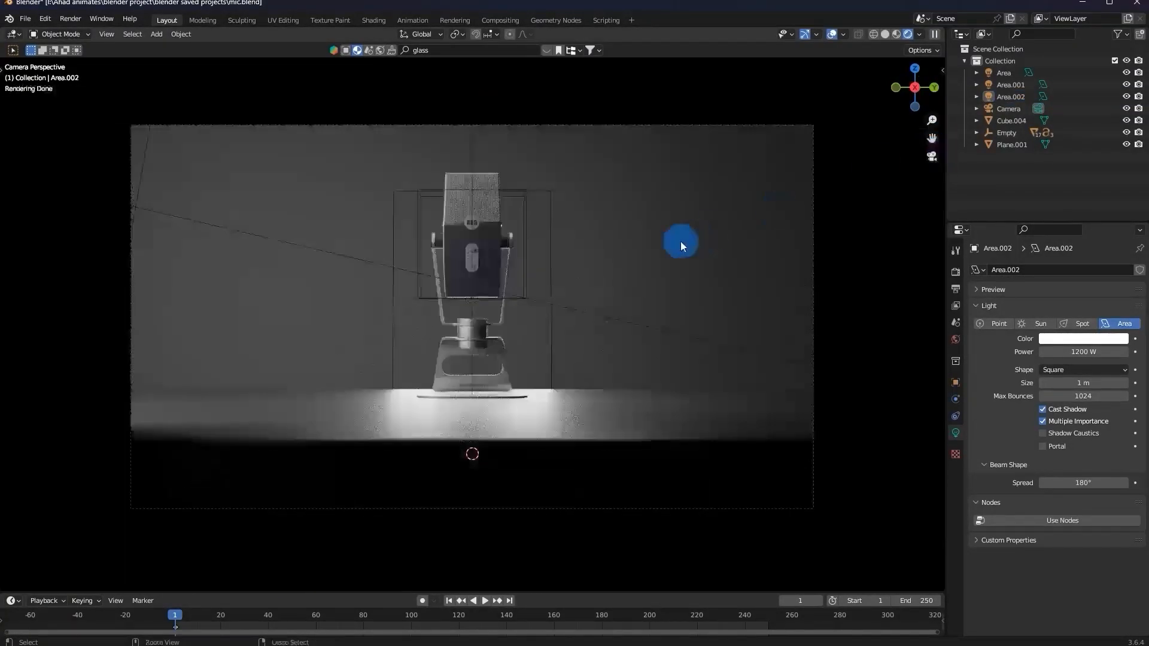
pyautogui.hotkey('ctrl', 's')
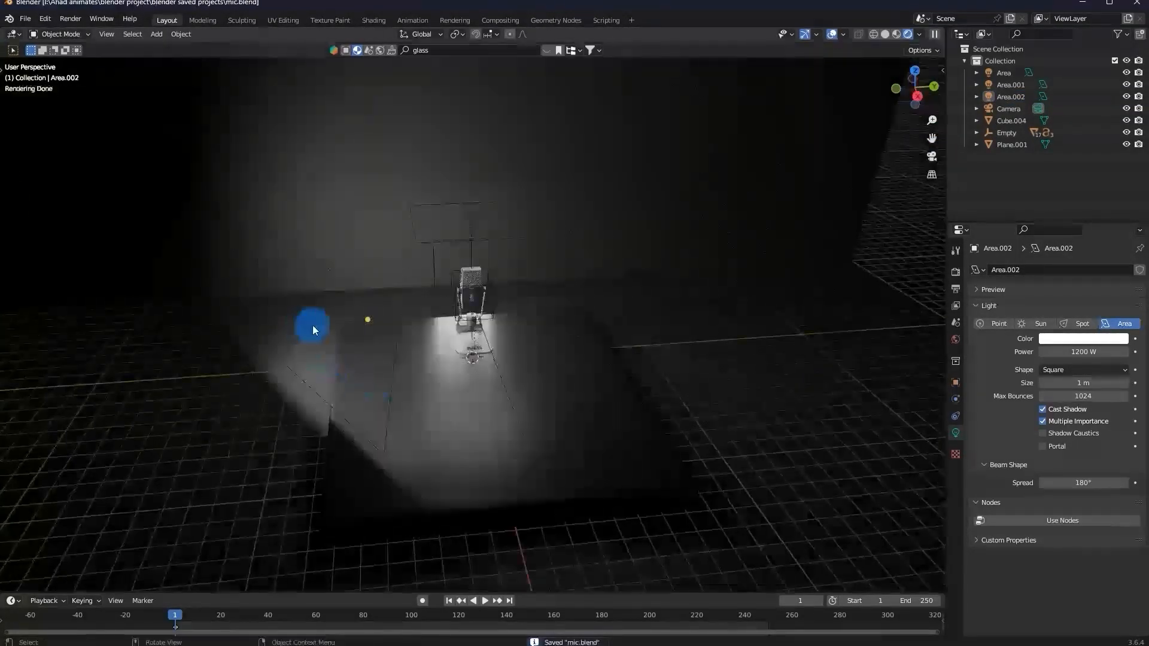
# Move the side area light outward along Y and about 1.6 m along X, and return to the camera view.
pyautogui.click(318, 327)
pyautogui.press('g')
pyautogui.press('y')
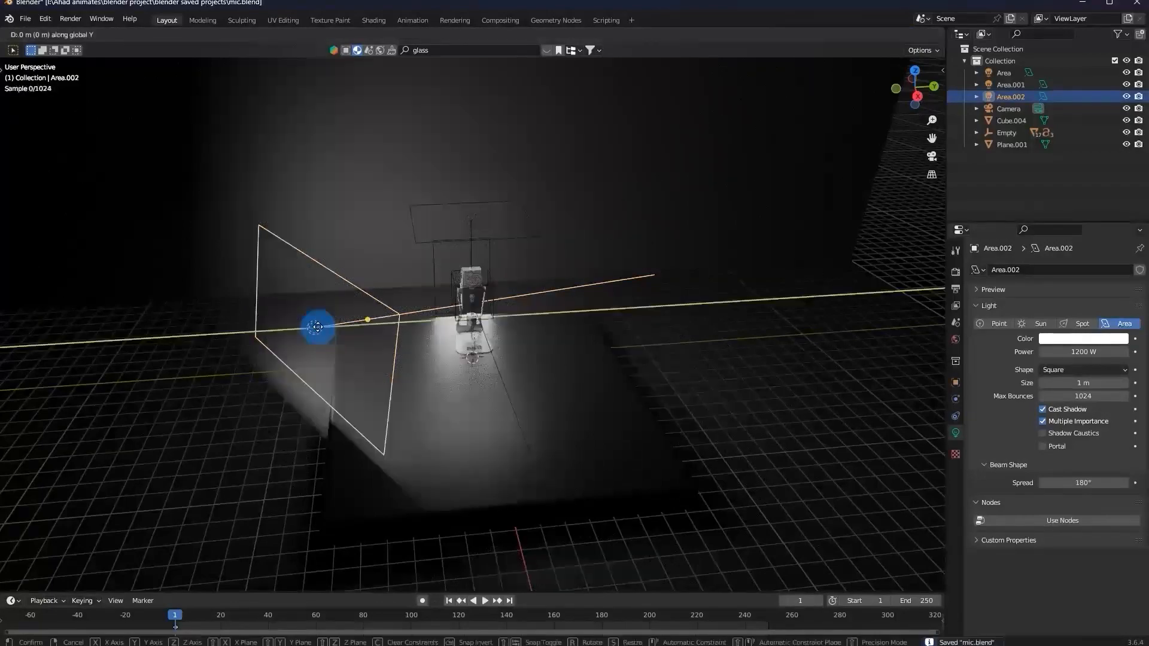
pyautogui.click(292, 358)
pyautogui.press('g')
pyautogui.press('x')
pyautogui.click(291, 358)
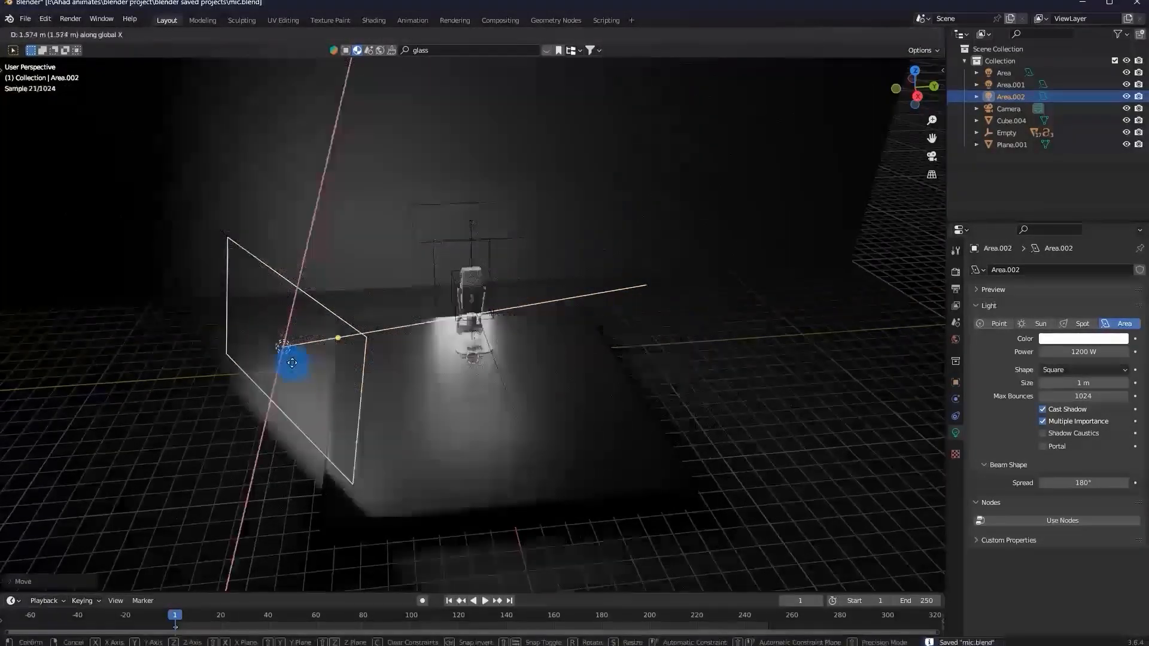
pyautogui.click(932, 157)
pyautogui.scroll(3, 479, 246)
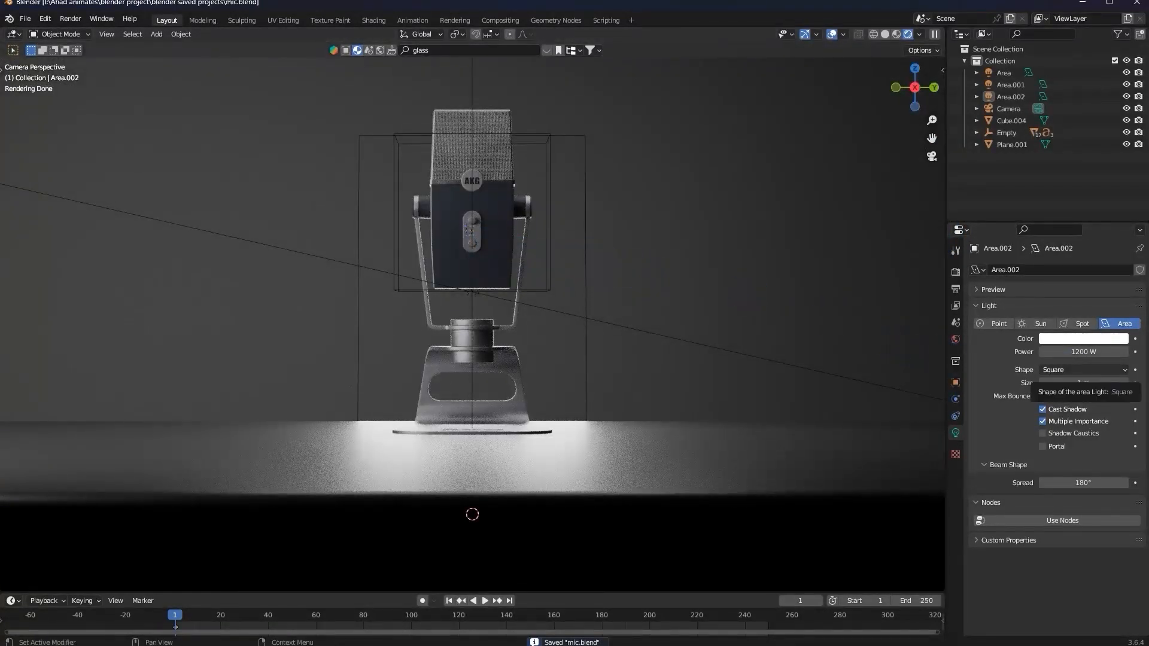
# Duplicate the side area light in place and rotate the copy about 80° around Z.
pyautogui.moveTo(637, 286); pyautogui.dragTo(408, 277, button='middle')
pyautogui.click(341, 309)
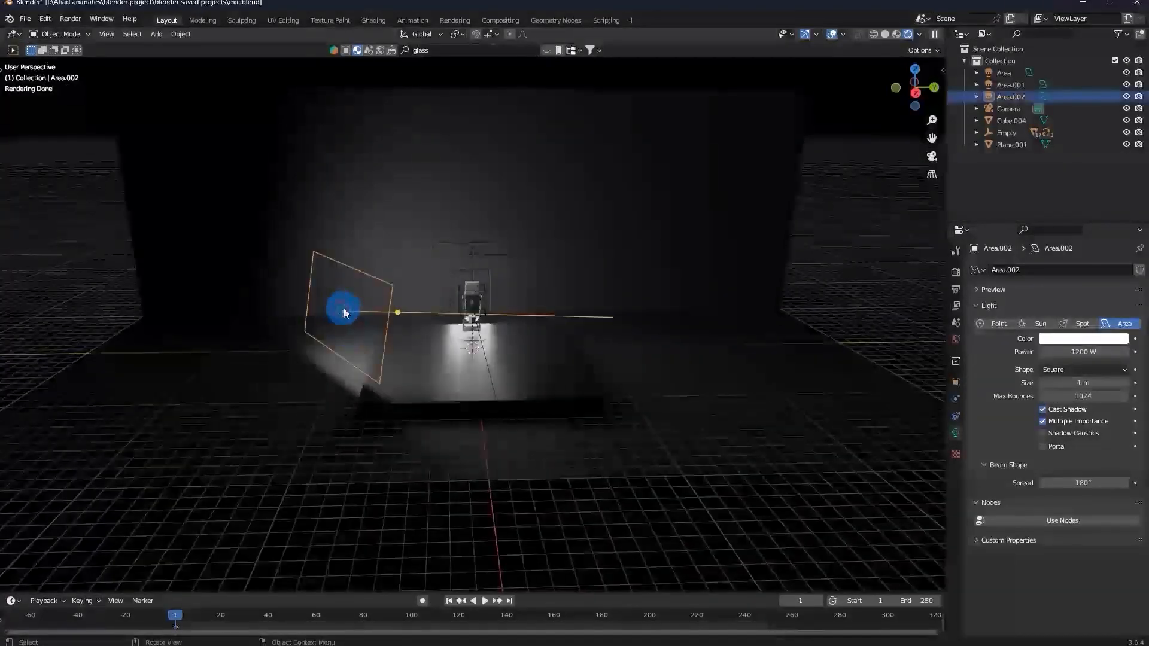
pyautogui.moveTo(344, 310); pyautogui.dragTo(372, 329, button='middle')
pyautogui.hotkey('shift', 'd')
pyautogui.rightClick(411, 304)
pyautogui.press('r')
pyautogui.press('z')
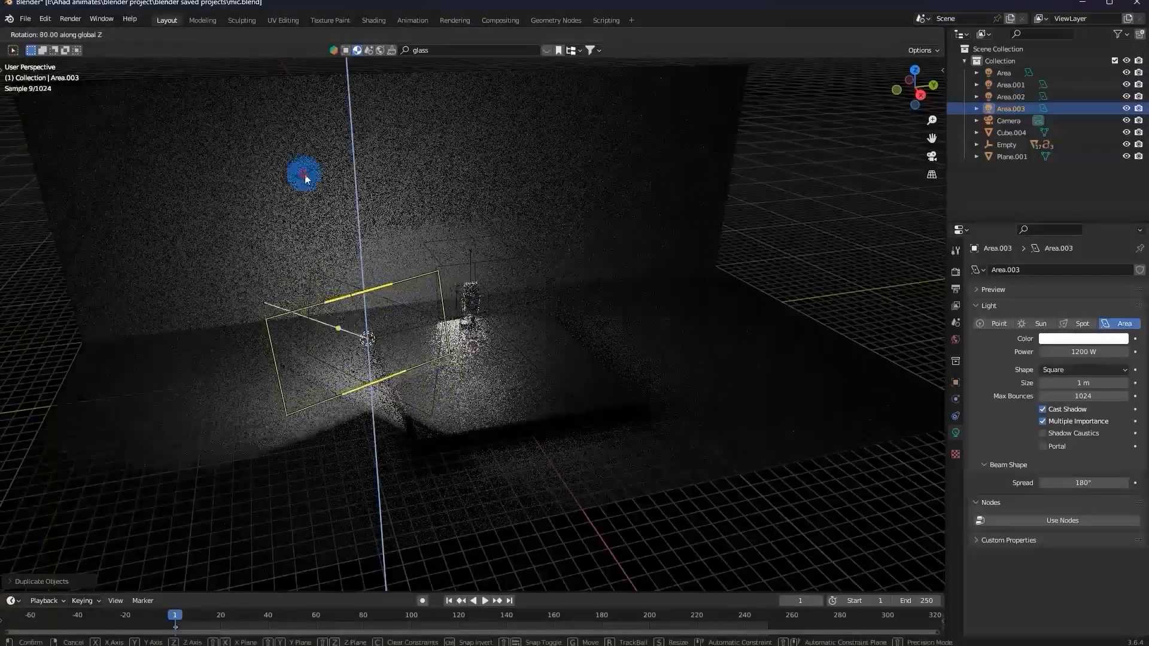
pyautogui.click(307, 181)
# Move the copied light along X and Y to the opposite front side of the slab.
pyautogui.press('g')
pyautogui.press('x')
pyautogui.click(509, 341)
pyautogui.press('g')
pyautogui.press('y')
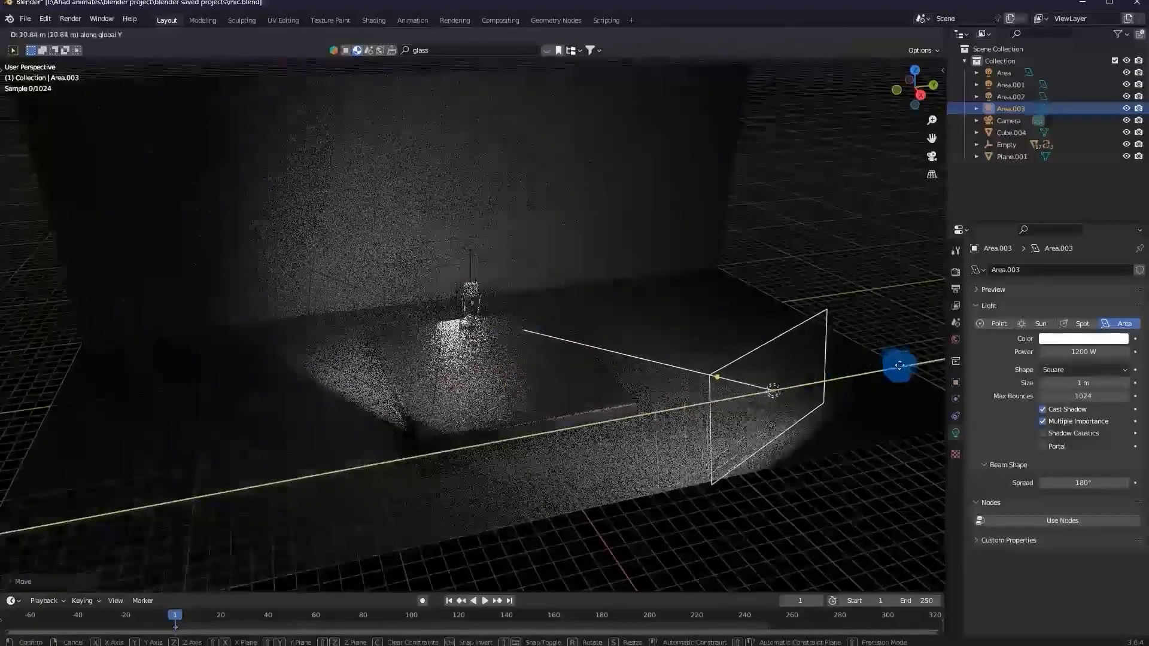
pyautogui.click(919, 360)
# Adjust the copied light's height along Z and rotate it around Z to aim at the microphone.
pyautogui.moveTo(916, 358); pyautogui.dragTo(733, 303, button='middle')
pyautogui.press('g')
pyautogui.press('z')
pyautogui.click(786, 318)
pyautogui.press('r')
pyautogui.press('z')
pyautogui.click(772, 316)
# Set the copied area light's power to 800 W.
pyautogui.click(1076, 352)
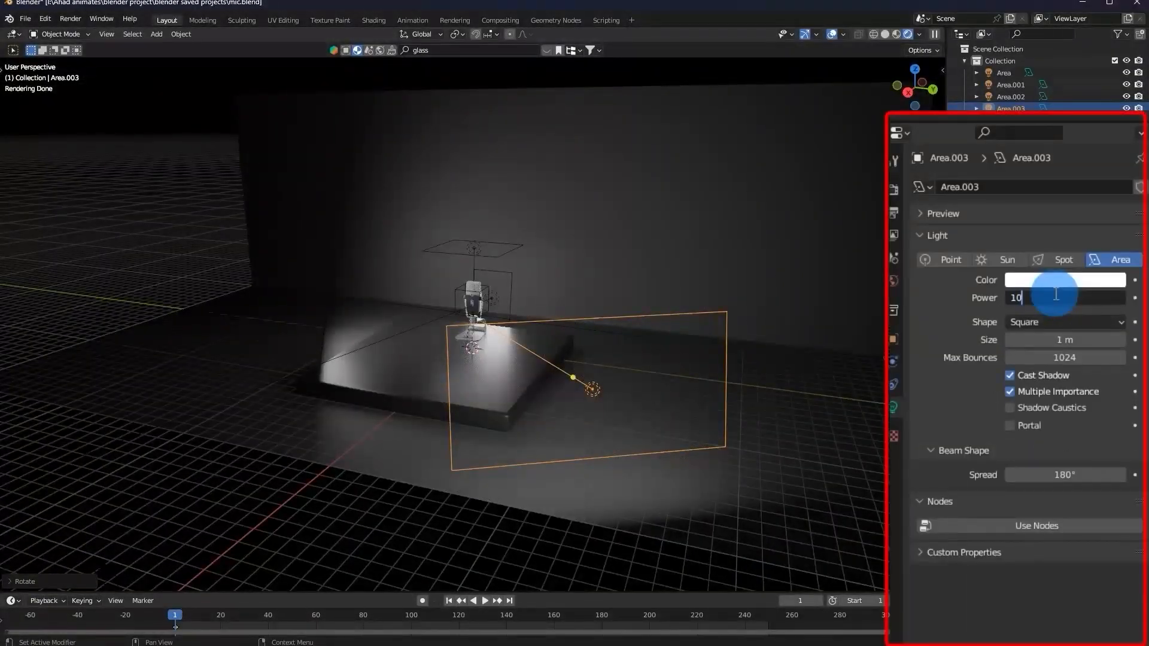
pyautogui.write('1000')
pyautogui.press('Return')
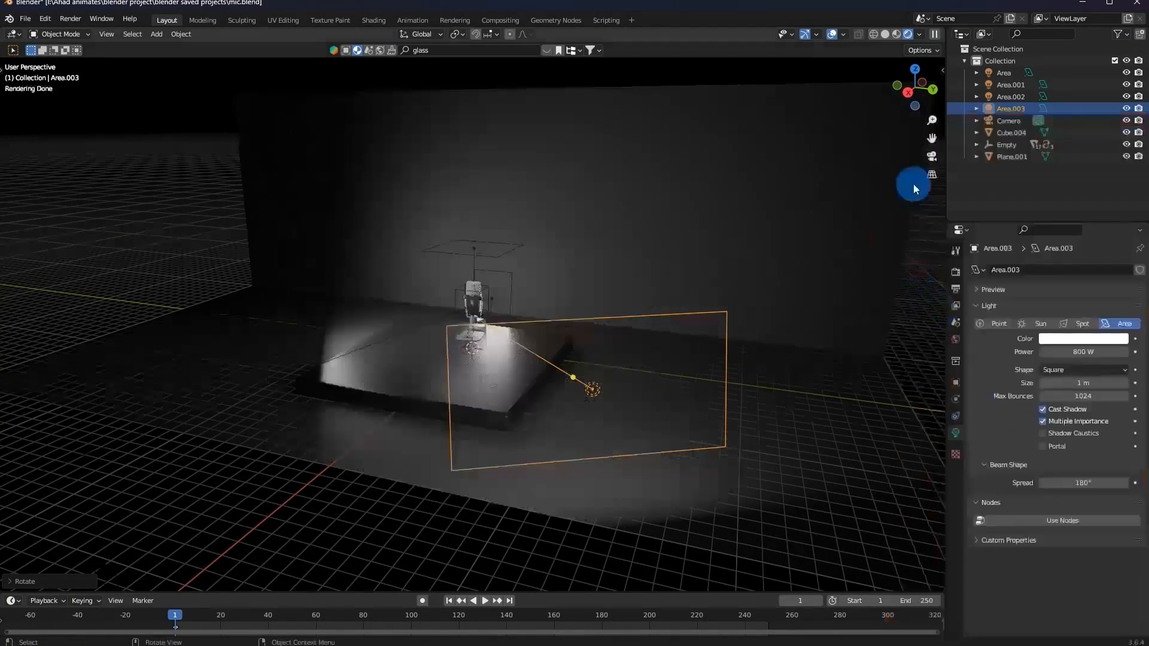
pyautogui.moveTo(740, 236); pyautogui.dragTo(774, 221, button='middle')
pyautogui.scroll(9, 775, 221)
pyautogui.scroll(-11, 695, 335)
pyautogui.press('s')
pyautogui.press('x')
pyautogui.press('Escape')
# Scale the copied area light along its local Y to about 0.64.
pyautogui.moveTo(769, 299); pyautogui.dragTo(731, 333, button='middle')
pyautogui.press('s')
pyautogui.press('y')
pyautogui.press('y')
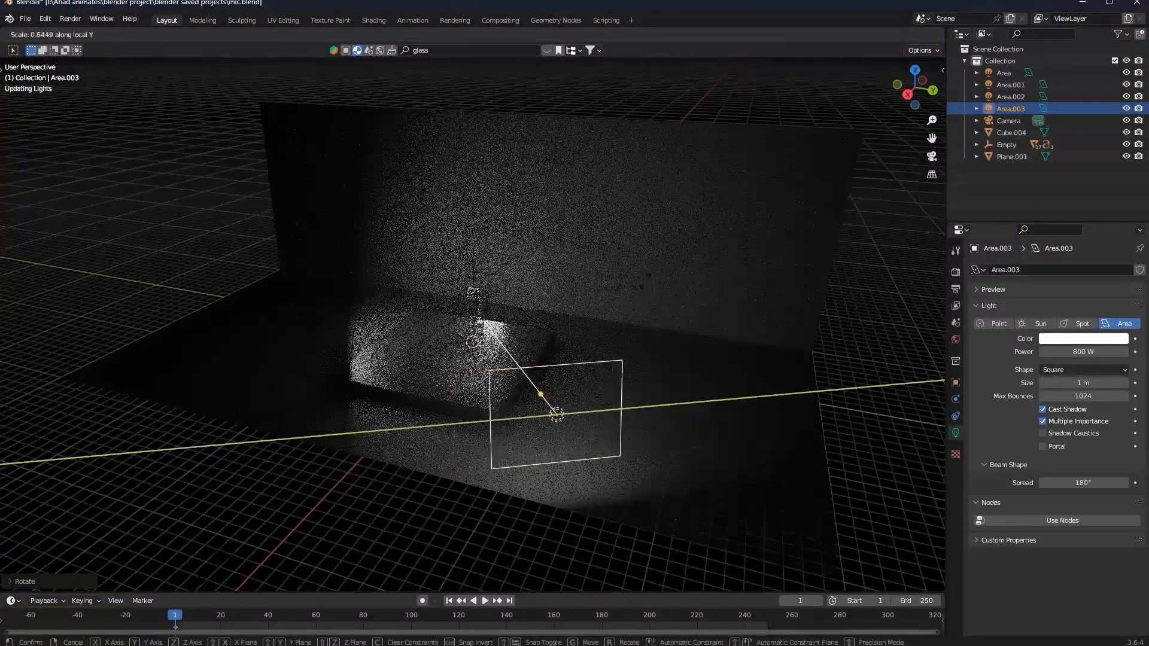
pyautogui.click(687, 279)
# Move the copied area light along its local Z closer to the microphone.
pyautogui.moveTo(687, 278); pyautogui.dragTo(756, 274, button='middle')
pyautogui.press('g')
pyautogui.press('z')
pyautogui.press('z')
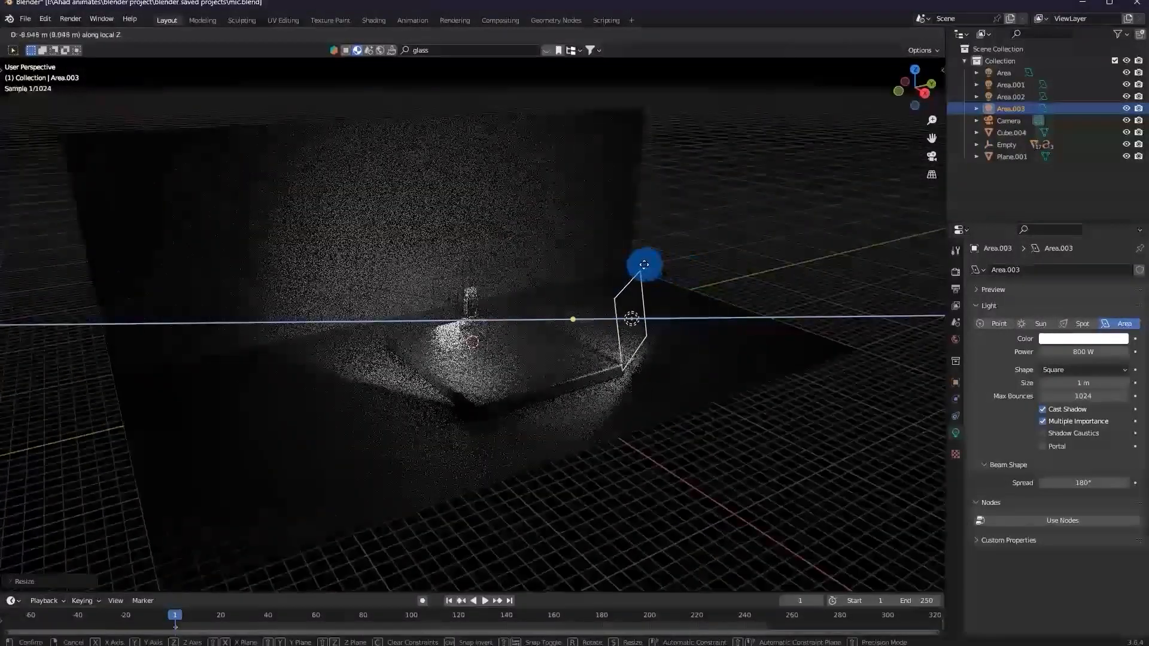
pyautogui.click(641, 267)
pyautogui.moveTo(642, 266); pyautogui.dragTo(771, 245, button='middle')
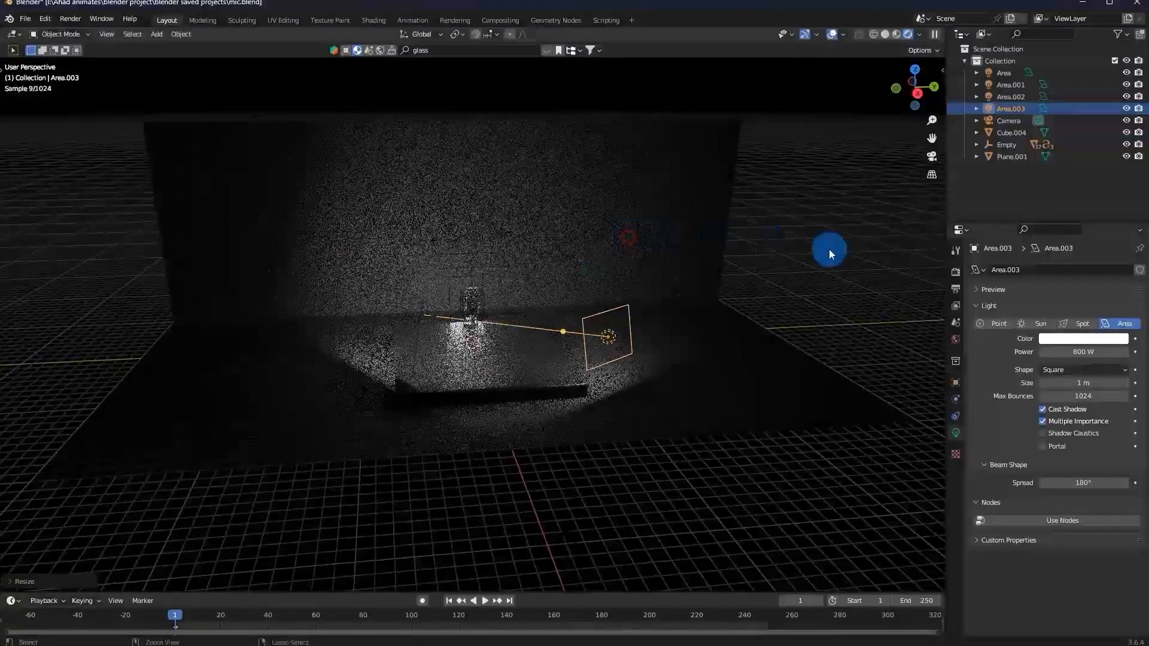
# Set the copied area light's power to 500 W and return to the camera view.
pyautogui.moveTo(810, 305); pyautogui.dragTo(786, 307, button='middle')
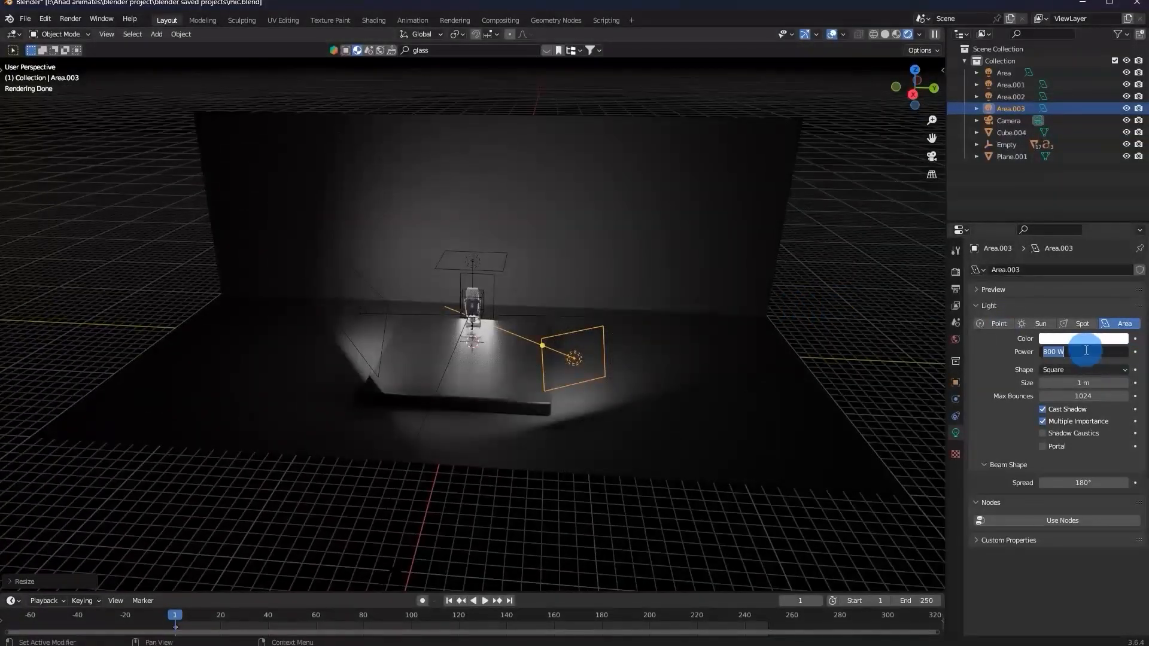
pyautogui.press('Return')
pyautogui.click(887, 186)
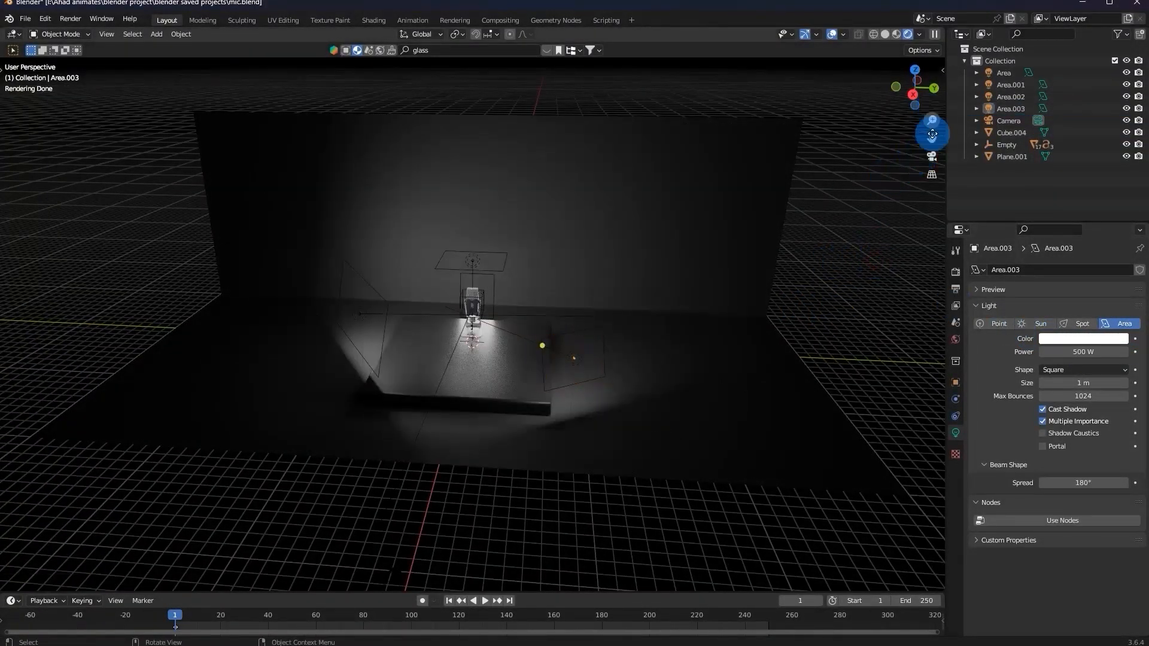
pyautogui.click(931, 157)
# Duplicate the 500 W area light and clear the new copy's rotation.
pyautogui.moveTo(661, 196); pyautogui.dragTo(681, 295, button='middle')
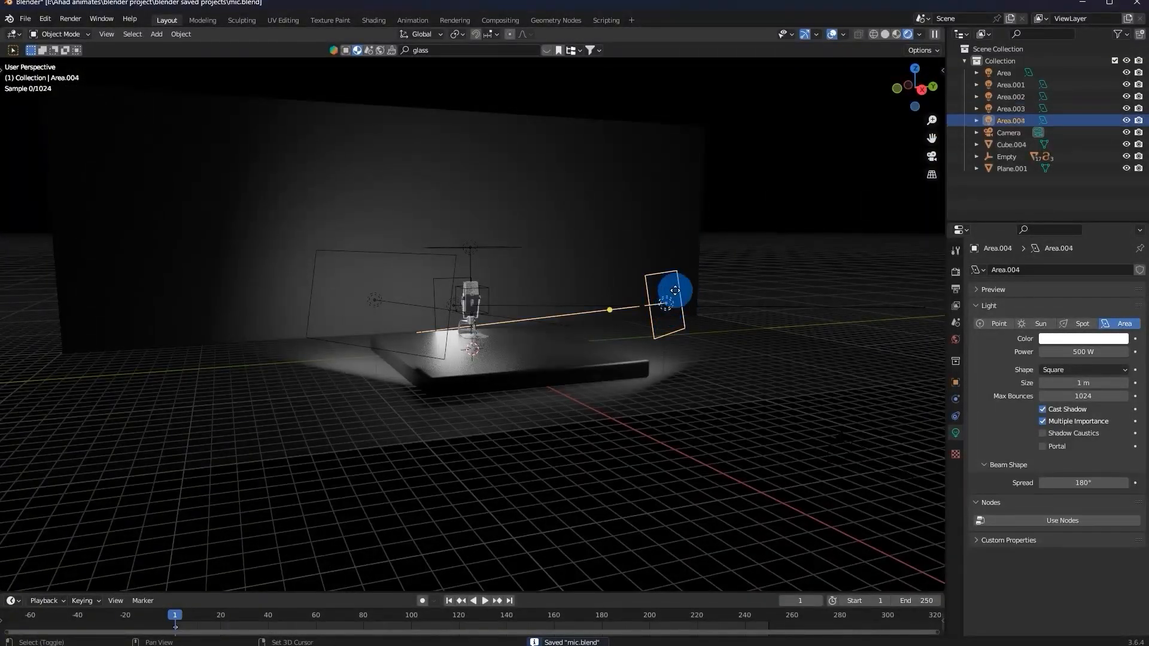
pyautogui.moveTo(702, 314); pyautogui.dragTo(710, 325, button='middle')
pyautogui.hotkey('alt', 'r')
pyautogui.press('r')
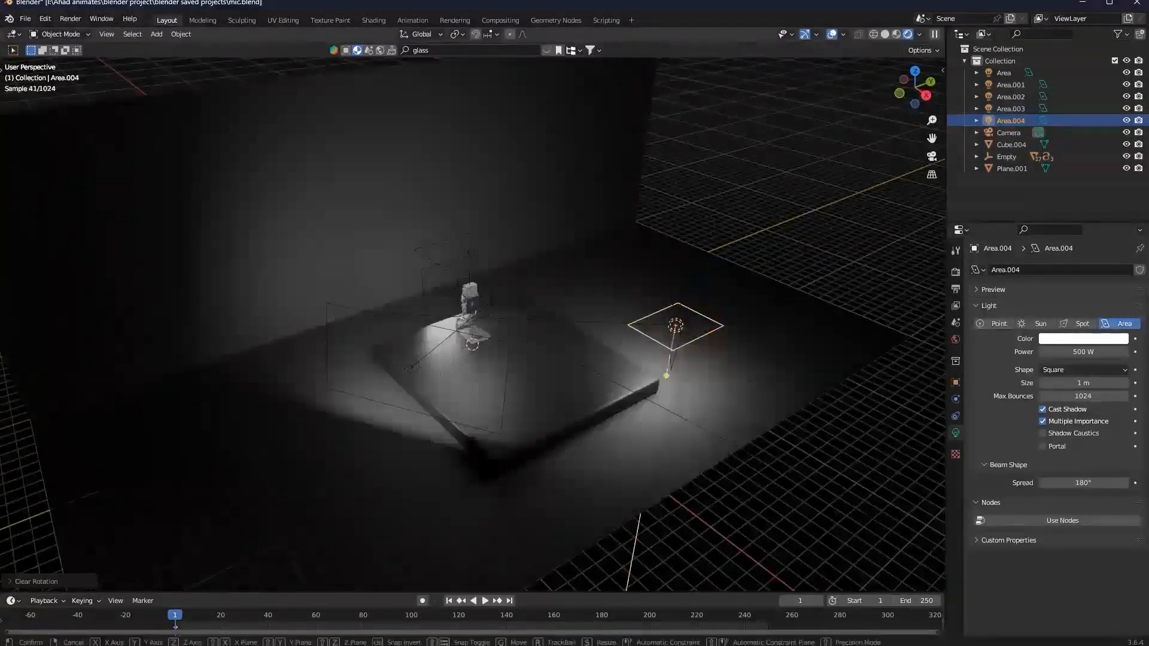
pyautogui.press('x')
pyautogui.rightClick(706, 275)
pyautogui.press('r')
pyautogui.press('x')
pyautogui.rightClick(722, 343)
# Rotate the new area light copy 90° about the global Y axis.
pyautogui.press('r')
pyautogui.press('y')
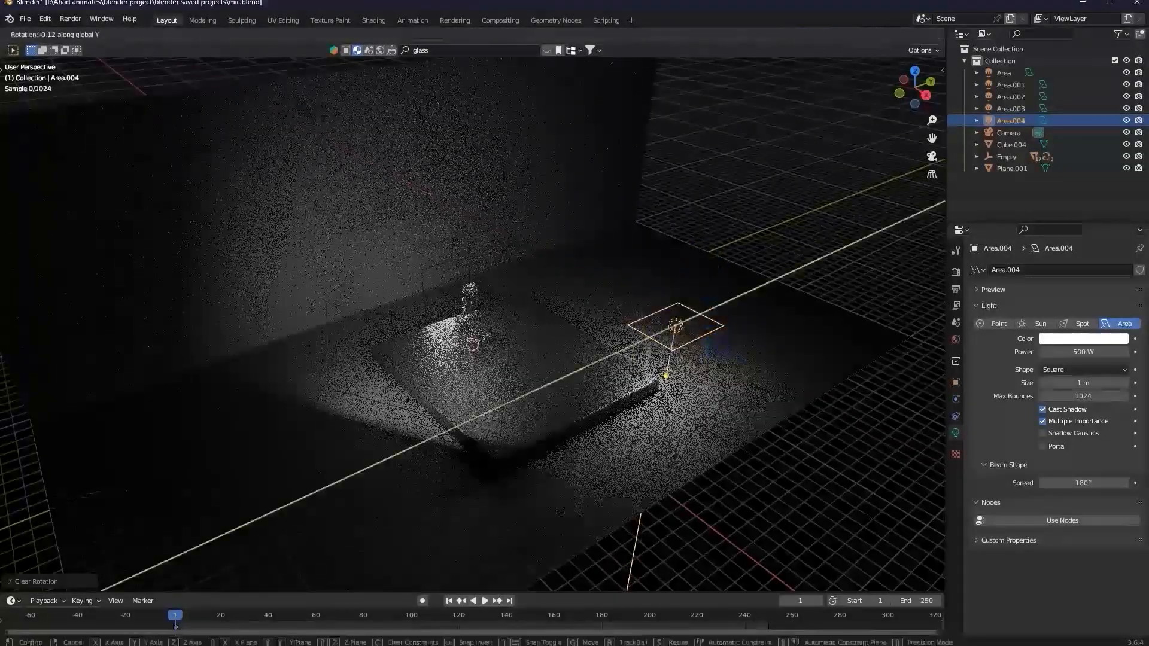
pyautogui.rightClick(705, 328)
pyautogui.write('ry90')
pyautogui.click(703, 326)
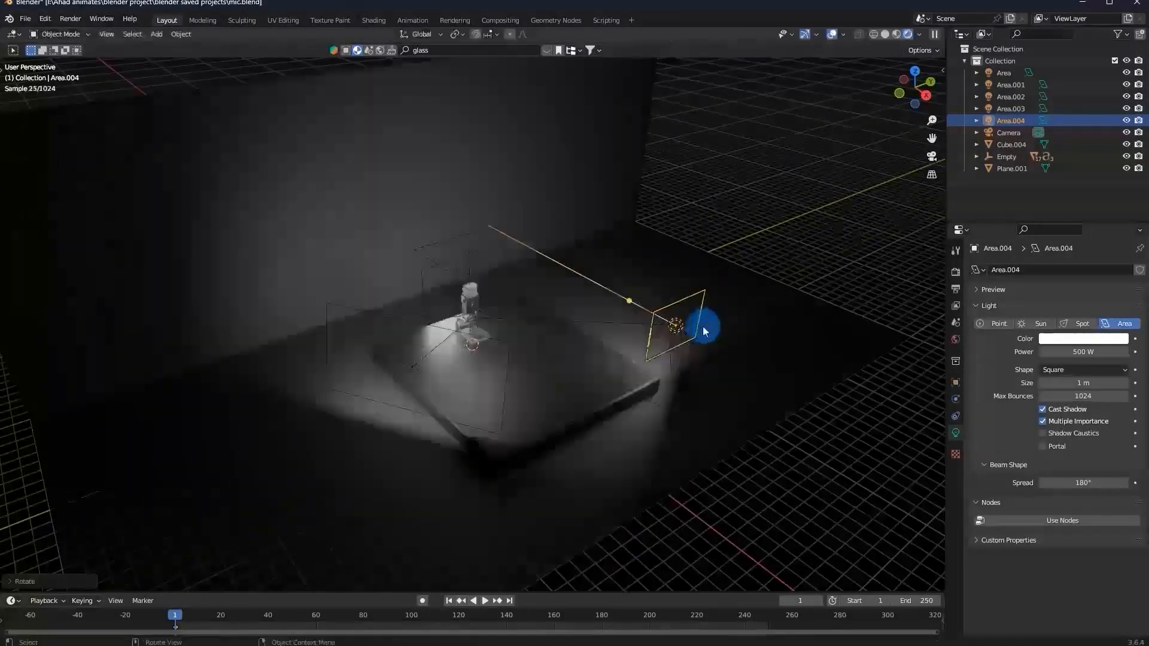
# Move the new area light along global X in front of the slab and centre it along global Y.
pyautogui.scroll(-1, 702, 327)
pyautogui.press('g')
pyautogui.press('x')
pyautogui.click(829, 466)
pyautogui.press('g')
pyautogui.press('y')
pyautogui.keyDown('ctrl'); pyautogui.click(675, 377); pyautogui.keyUp('ctrl')
pyautogui.moveTo(674, 376); pyautogui.dragTo(570, 337, button='middle')
pyautogui.press('g')
pyautogui.press('y')
# Scale the front area light to about 1.6 along global Y, flatten it along Z, and save the file.
pyautogui.press('s')
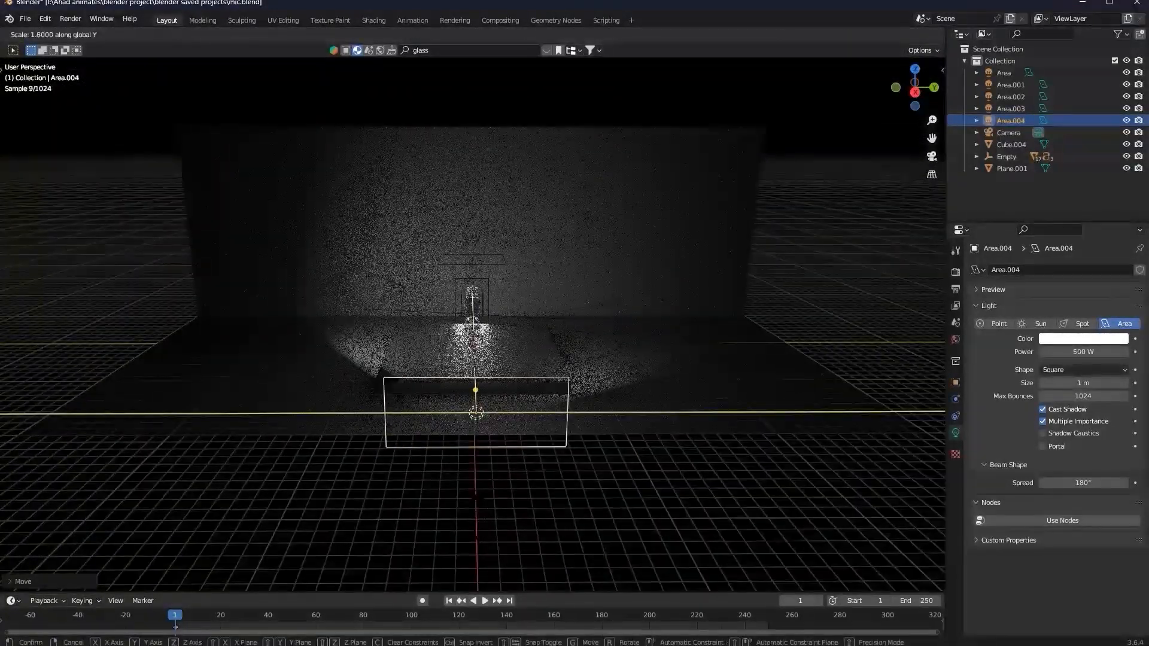
pyautogui.keyDown('ctrl'); pyautogui.click(779, 361); pyautogui.keyUp('ctrl')
pyautogui.hotkey('ctrl', 's')
pyautogui.hotkey('shift', 'z')
pyautogui.press('s')
pyautogui.press('z')
pyautogui.keyDown('ctrl'); pyautogui.click(691, 301); pyautogui.keyUp('ctrl')
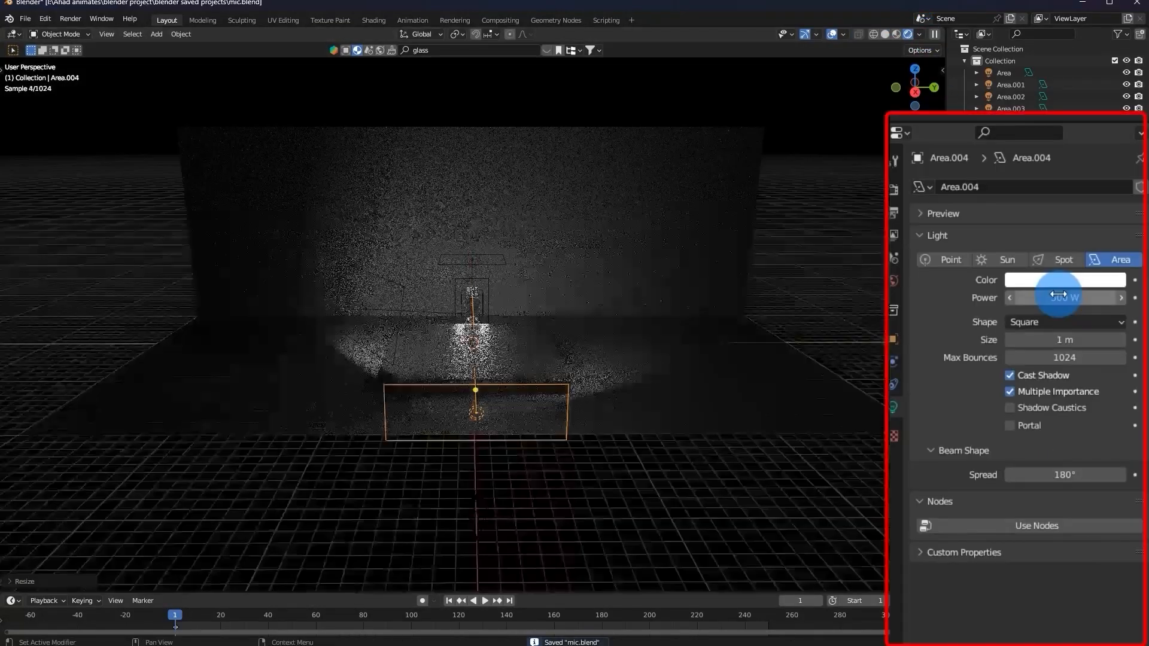
# Set the front area light's power to 100 W, return to the camera view and save the file.
pyautogui.click(1080, 352)
pyautogui.write('100')
pyautogui.press('Return')
pyautogui.press('KP_0')
pyautogui.hotkey('ctrl', 's')
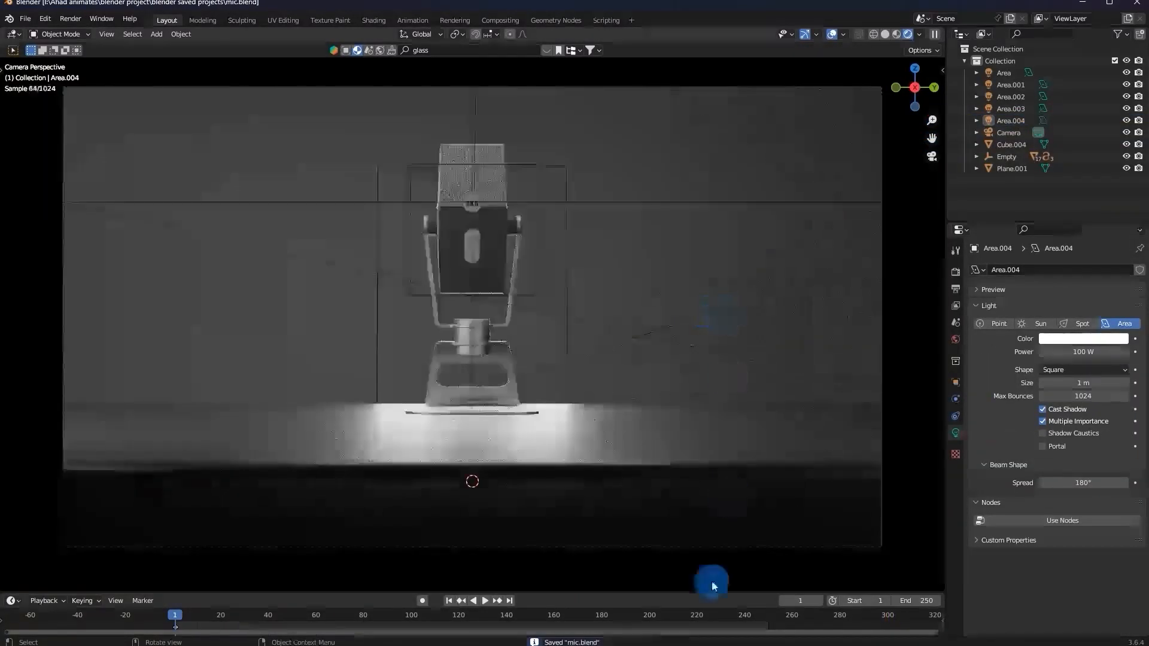
# Lower the microphone's parent empty and the slab together slightly along global Z in the camera view.
pyautogui.moveTo(468, 482); pyautogui.dragTo(684, 358, button='middle')
pyautogui.press('z')
pyautogui.moveTo(639, 317); pyautogui.dragTo(681, 313)
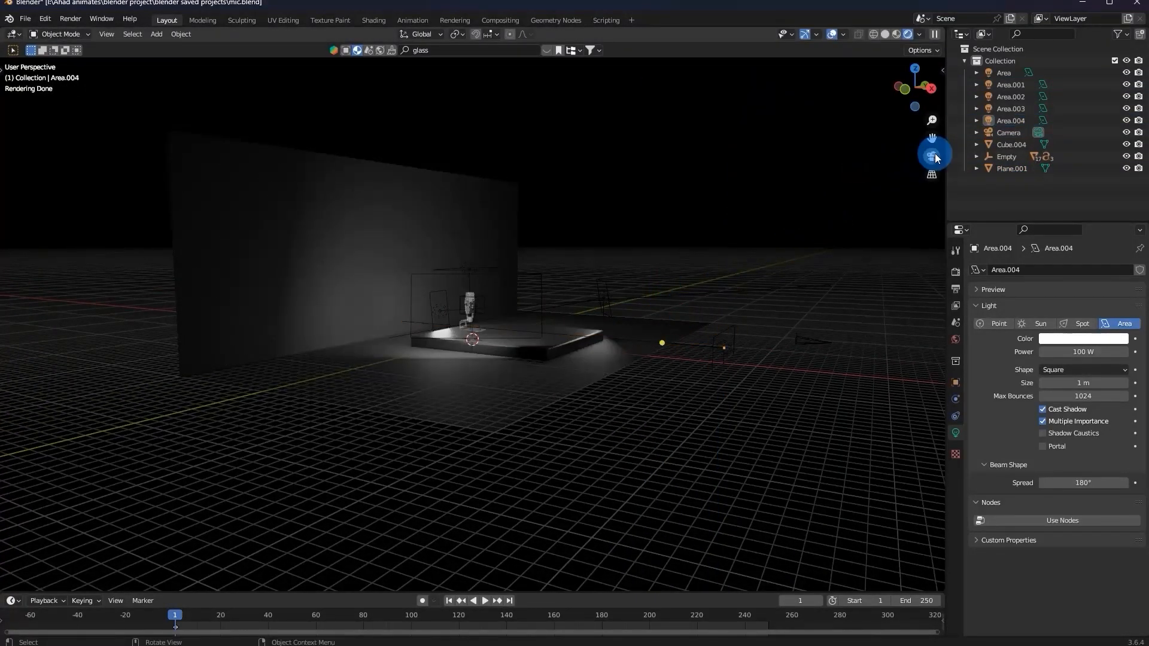
pyautogui.click(934, 155)
pyautogui.scroll(1, 531, 246)
pyautogui.scroll(-1, 531, 245)
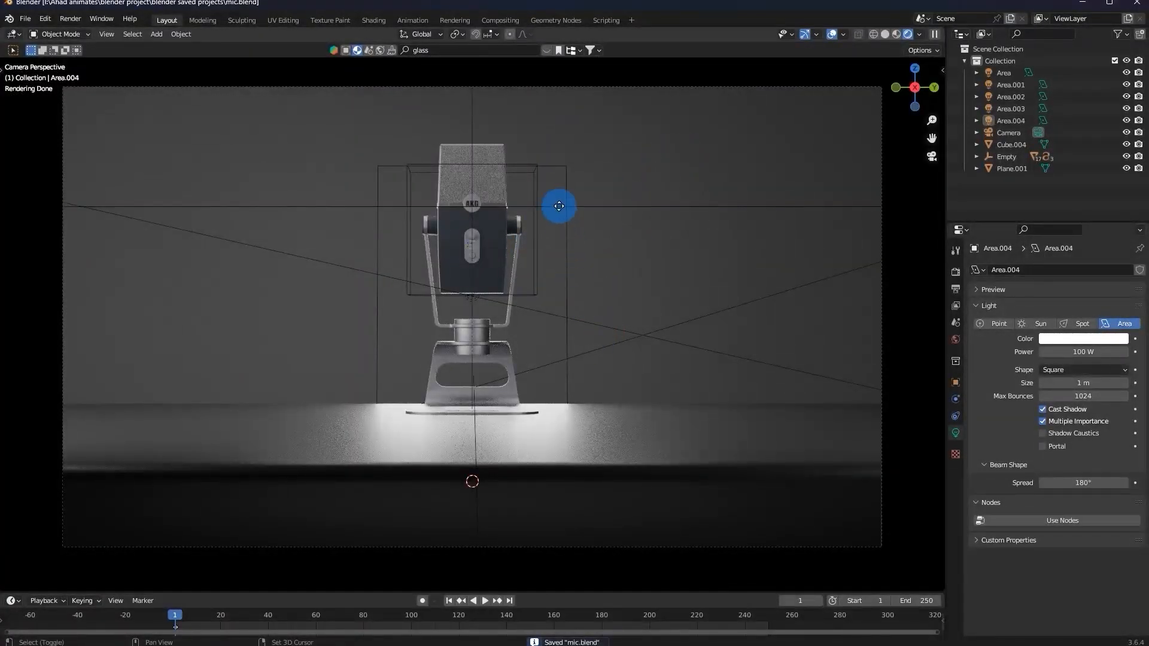
pyautogui.click(536, 286)
pyautogui.keyDown('shift'); pyautogui.click(554, 445); pyautogui.keyUp('shift')
pyautogui.press('g')
pyautogui.press('z')
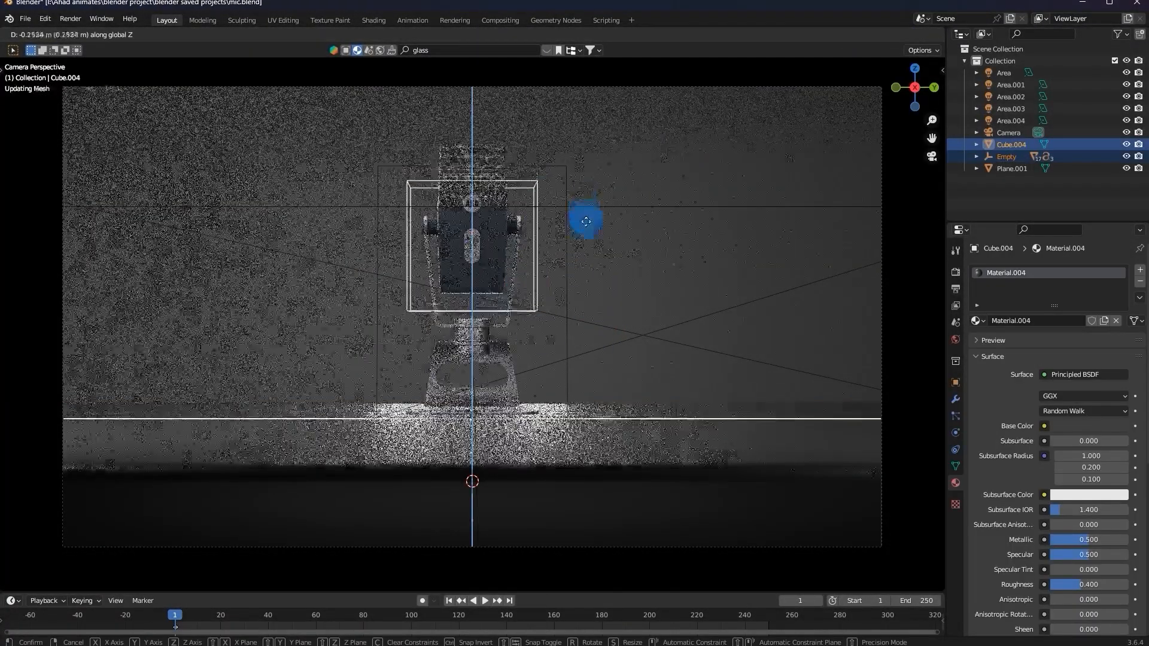
pyautogui.click(587, 226)
# Shift the slab's rear side face with its surrounding bevel faces along global X toward the microphone base.
pyautogui.moveTo(587, 225); pyautogui.dragTo(415, 400, button='middle')
pyautogui.press('Tab')
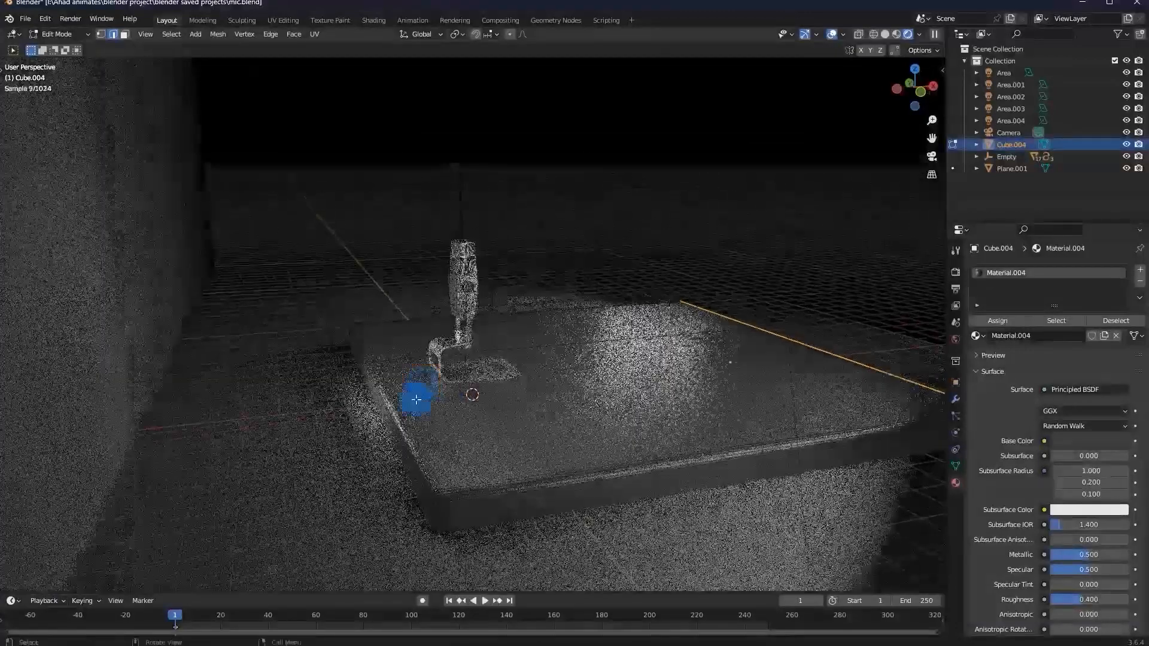
pyautogui.press('3')
pyautogui.click(414, 487)
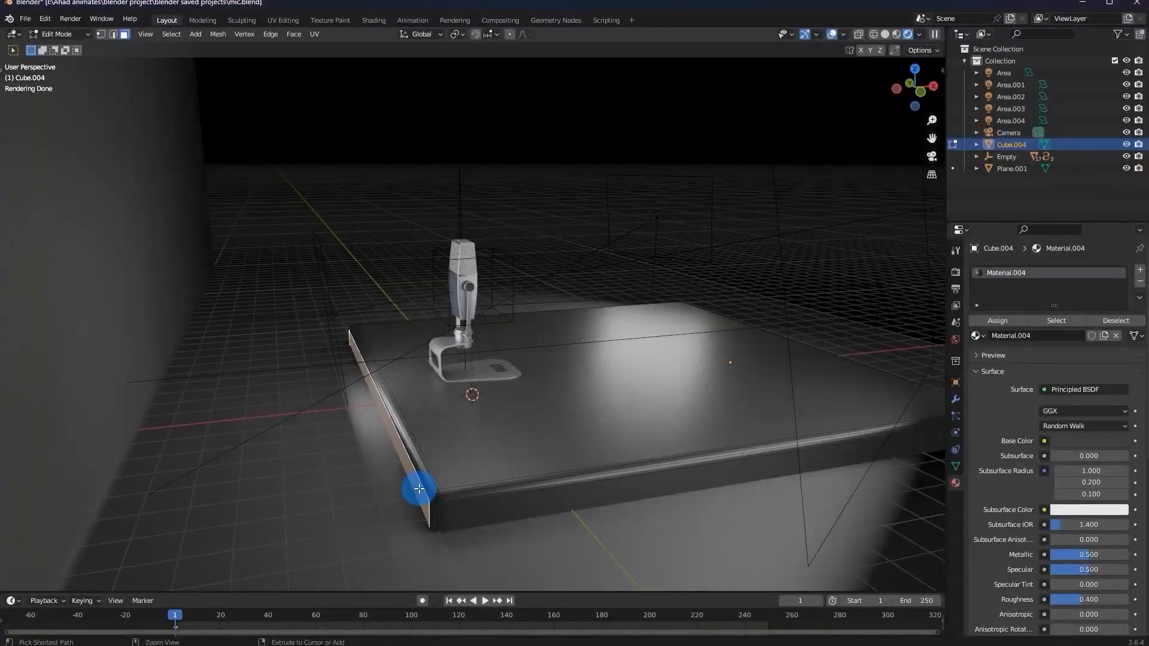
pyautogui.press('ctrl+KP_Add')
pyautogui.moveTo(450, 526); pyautogui.dragTo(540, 505)
pyautogui.press('x')
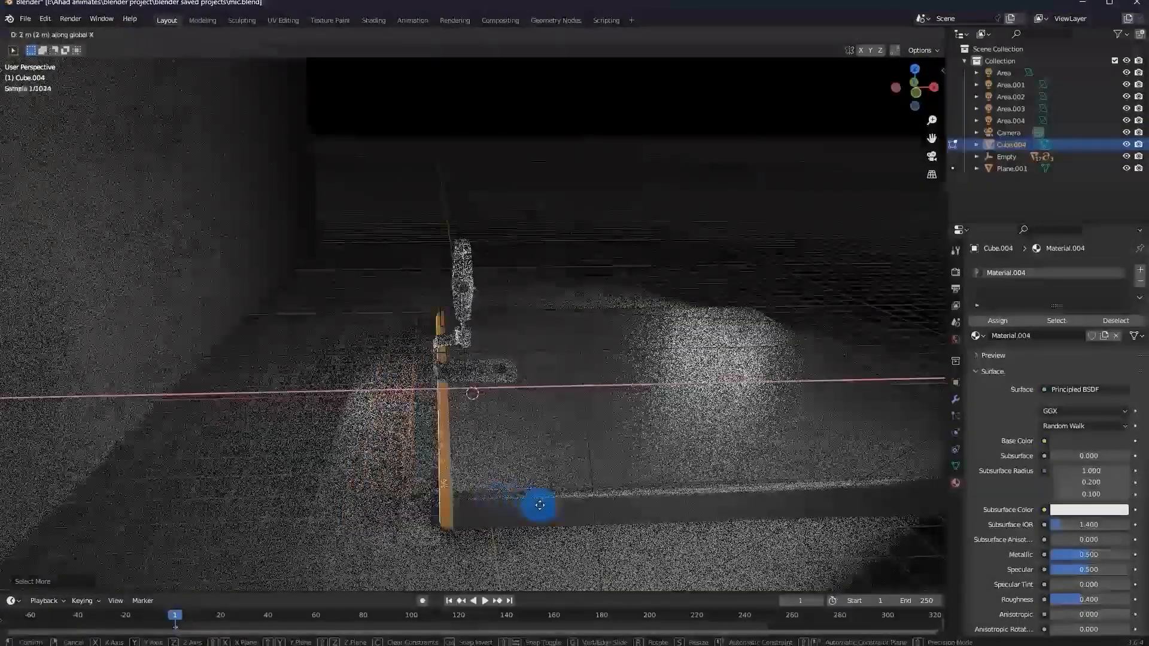
pyautogui.click(539, 506)
# Move the microphone's parent empty forward along global X onto the slab and return to the camera view.
pyautogui.press('Tab')
pyautogui.click(499, 328)
pyautogui.press('g')
pyautogui.press('x')
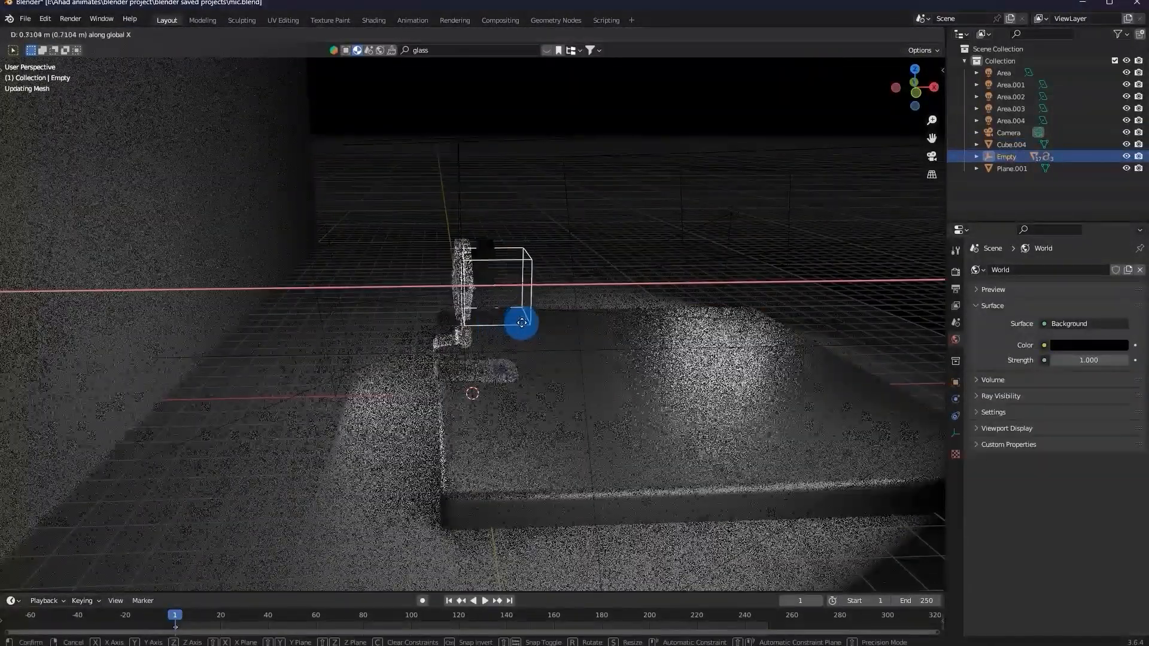
pyautogui.click(532, 325)
pyautogui.click(793, 93)
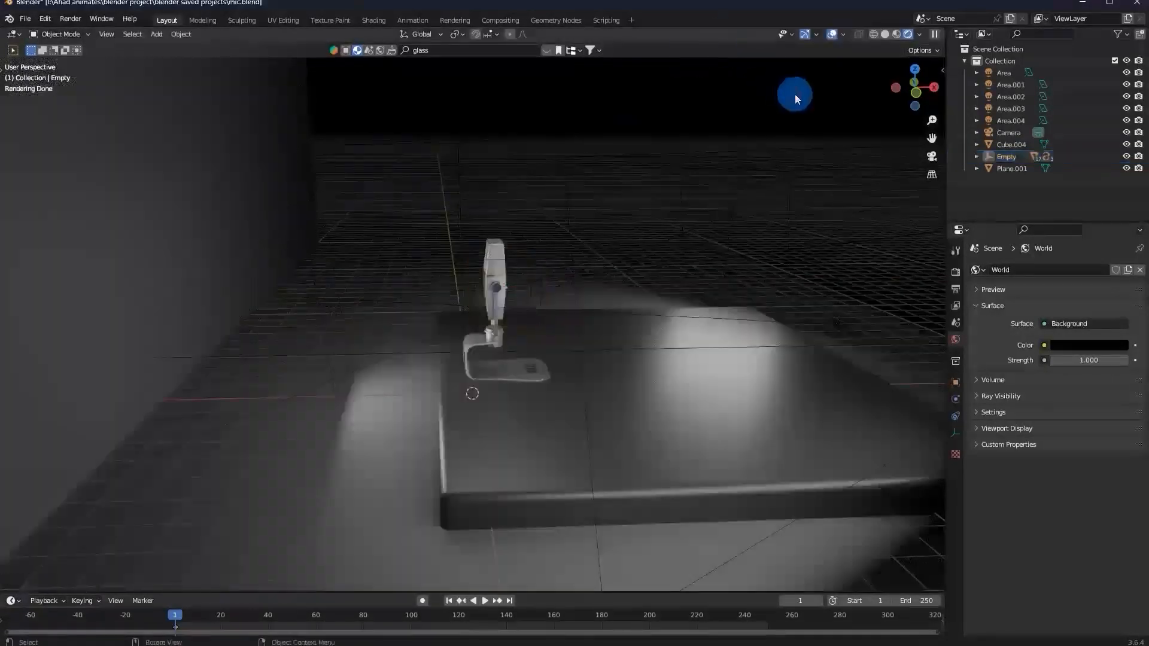
pyautogui.click(935, 160)
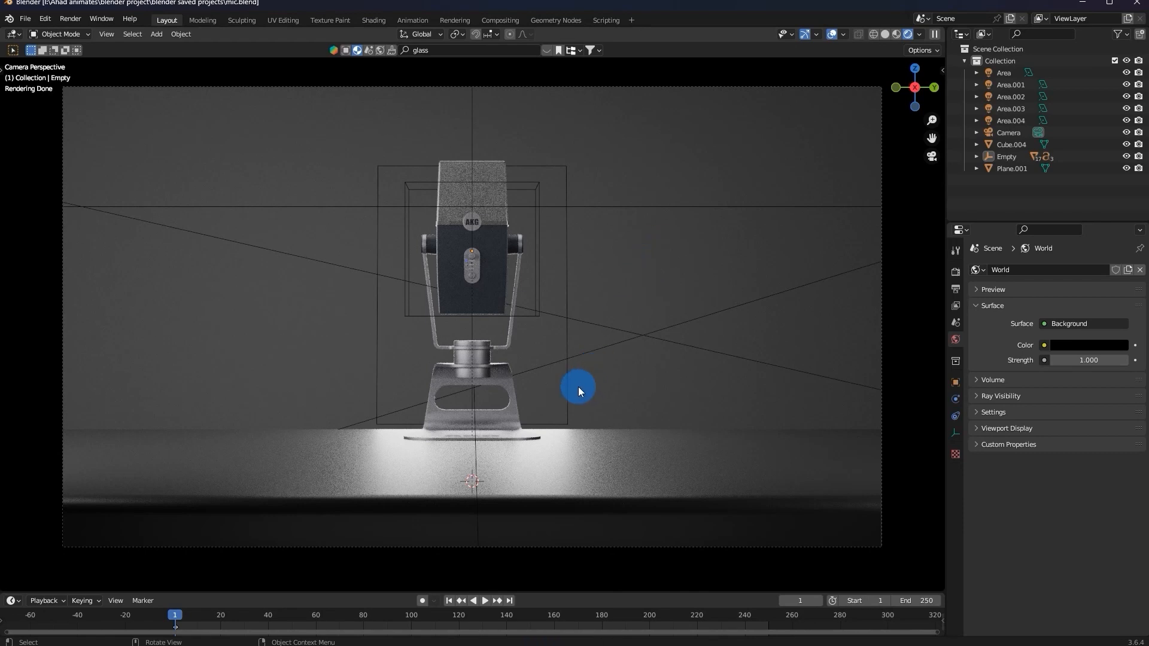
# Add a new plane and rotate it 90° about the global Y axis.
pyautogui.click(678, 276)
pyautogui.moveTo(678, 275)
pyautogui.mouseDown(button='middle')
pyautogui.moveTo(656, 372)
pyautogui.moveTo(624, 236)
pyautogui.moveTo(680, 269)
pyautogui.mouseUp(button='middle')
pyautogui.press('Tab')
pyautogui.press('Tab')
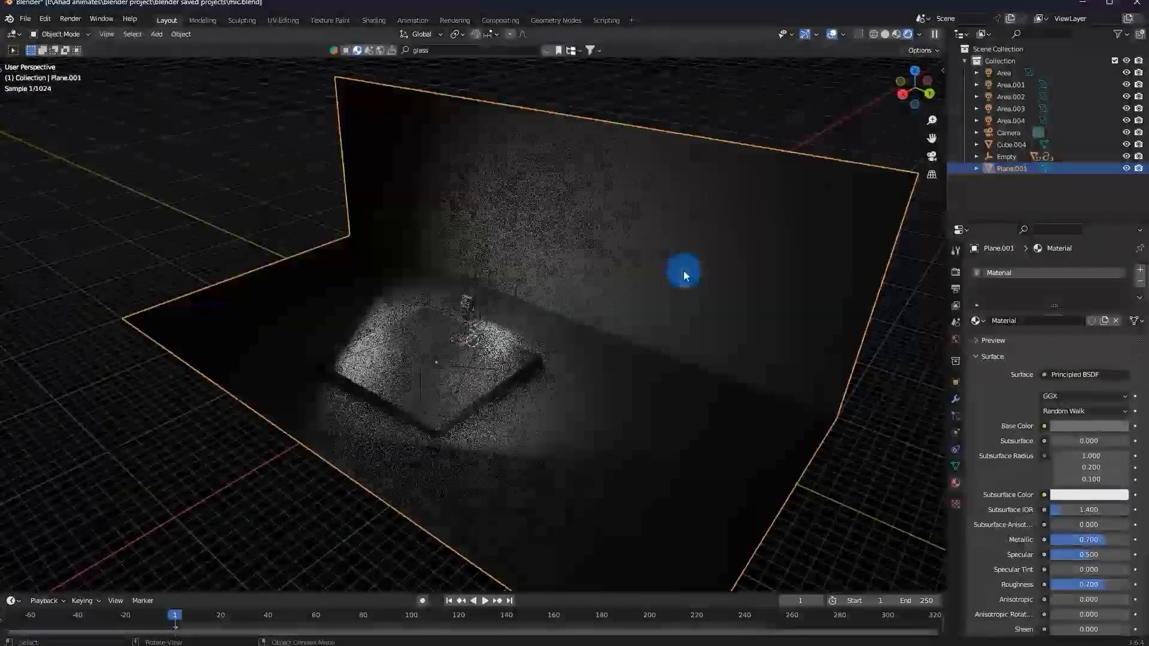
pyautogui.hotkey('shift', 'a')
pyautogui.moveTo(671, 154)
pyautogui.click(728, 152)
pyautogui.press('r')
pyautogui.press('x')
pyautogui.rightClick(665, 218)
pyautogui.write('ry90')
pyautogui.click(665, 217)
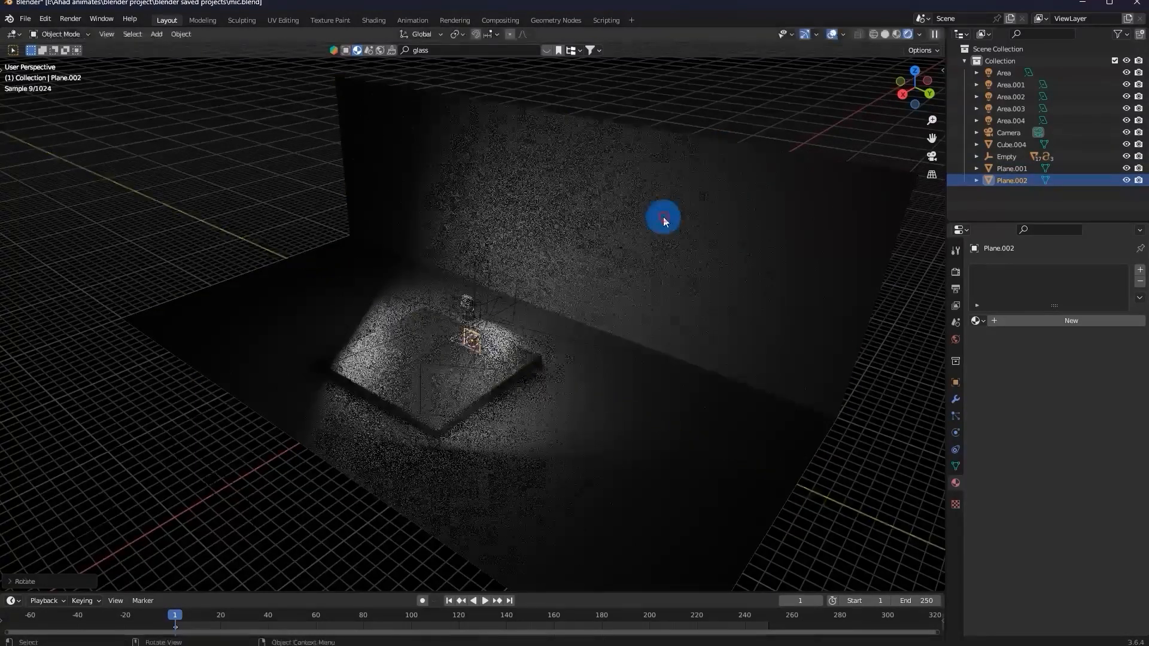
# Move the upright plane along global X to sit behind the microphone, near the backdrop wall.
pyautogui.moveTo(665, 218); pyautogui.dragTo(536, 282, button='middle')
pyautogui.press('g')
pyautogui.press('x')
pyautogui.click(626, 277)
pyautogui.moveTo(638, 260); pyautogui.dragTo(647, 296, button='middle')
pyautogui.press('x')
pyautogui.press('g')
pyautogui.press('x')
pyautogui.click(602, 311)
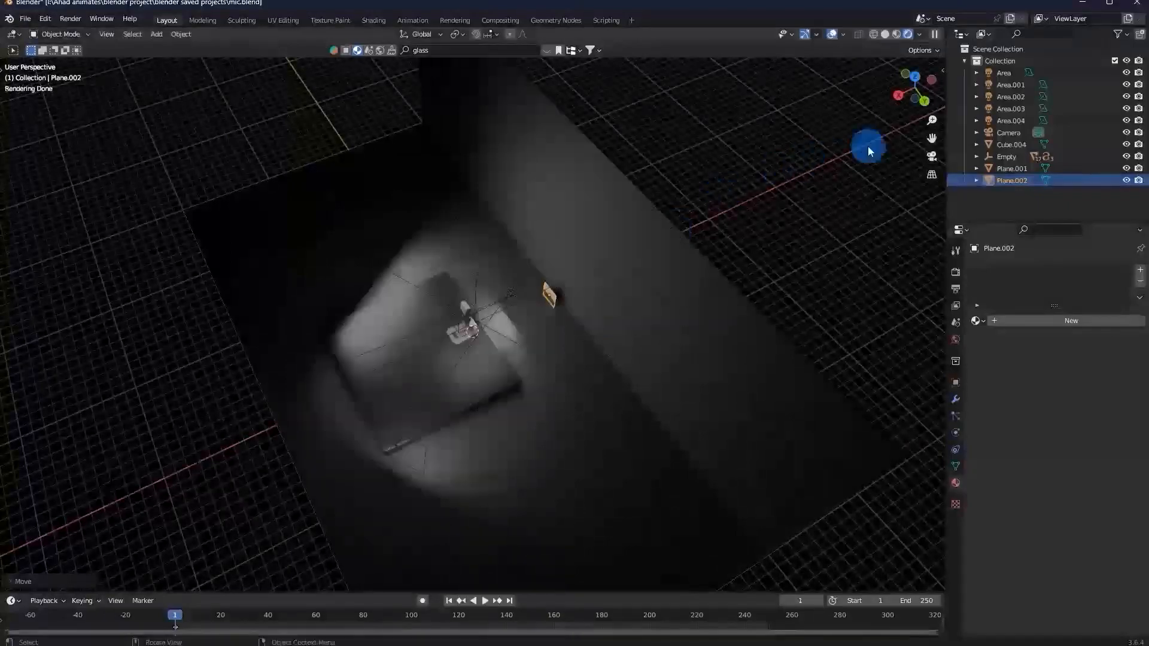
# In the camera view, enlarge the plane and place it behind the microphone on the right half of the frame.
pyautogui.click(932, 156)
pyautogui.press('s')
pyautogui.click(520, 411)
pyautogui.press('g')
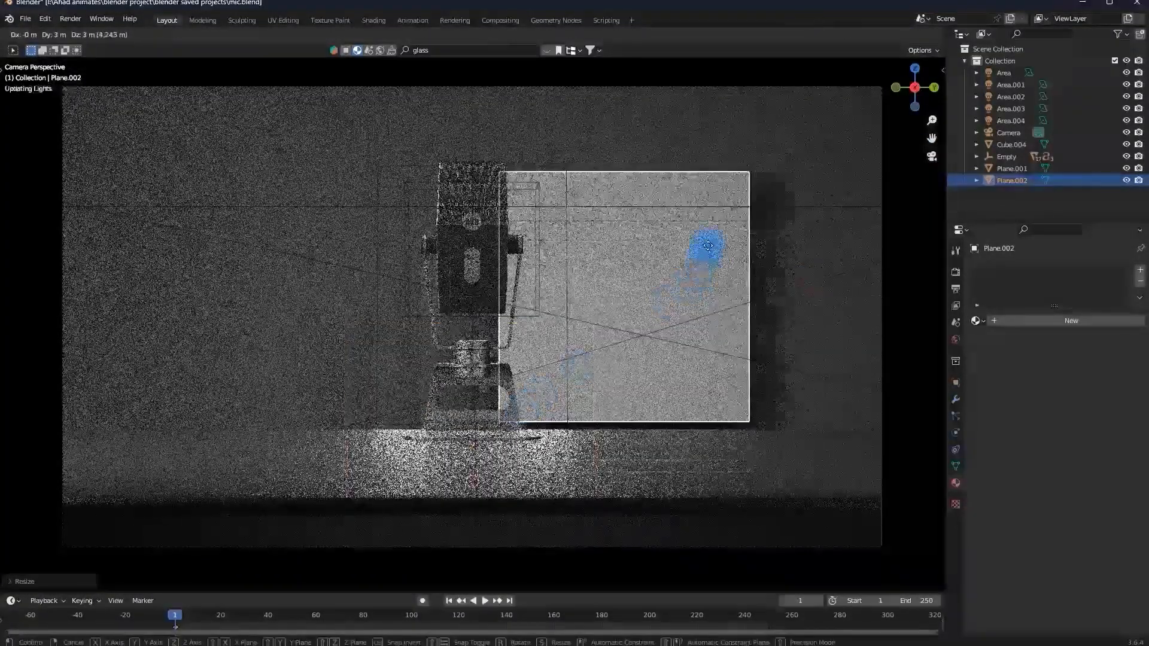
pyautogui.click(718, 248)
pyautogui.press('s')
pyautogui.click(754, 229)
pyautogui.press('g')
pyautogui.click(769, 257)
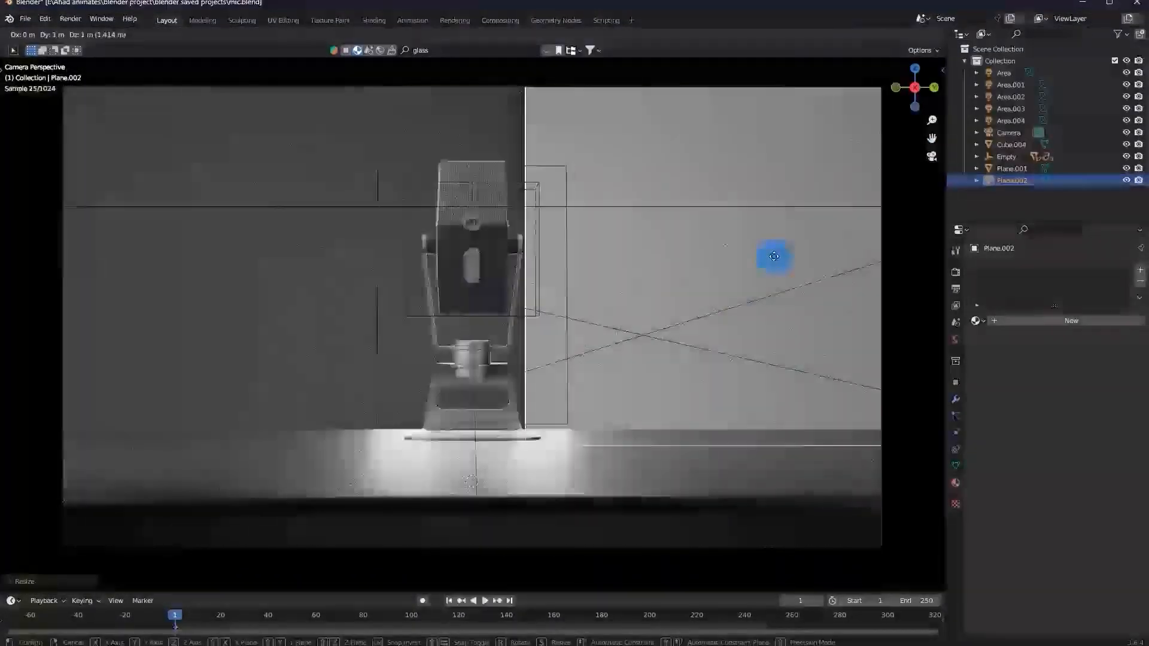
# Tilt the plane about 25° in the camera view, rescale it and shift it away from the microphone.
pyautogui.press('r')
pyautogui.click(841, 244)
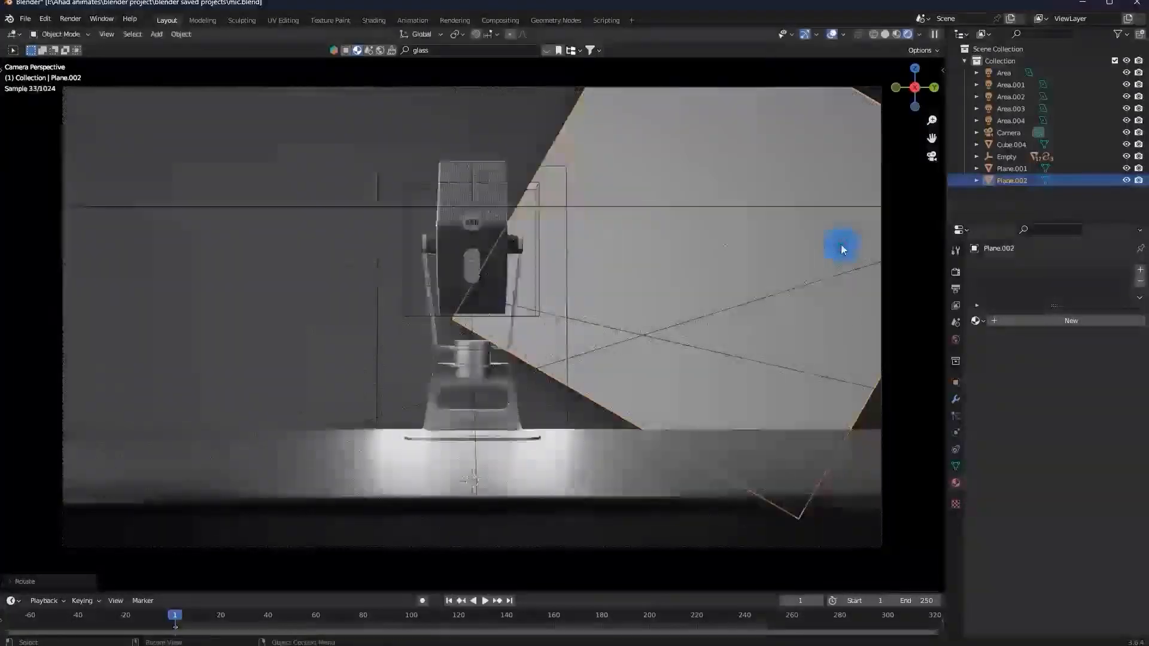
pyautogui.press('s')
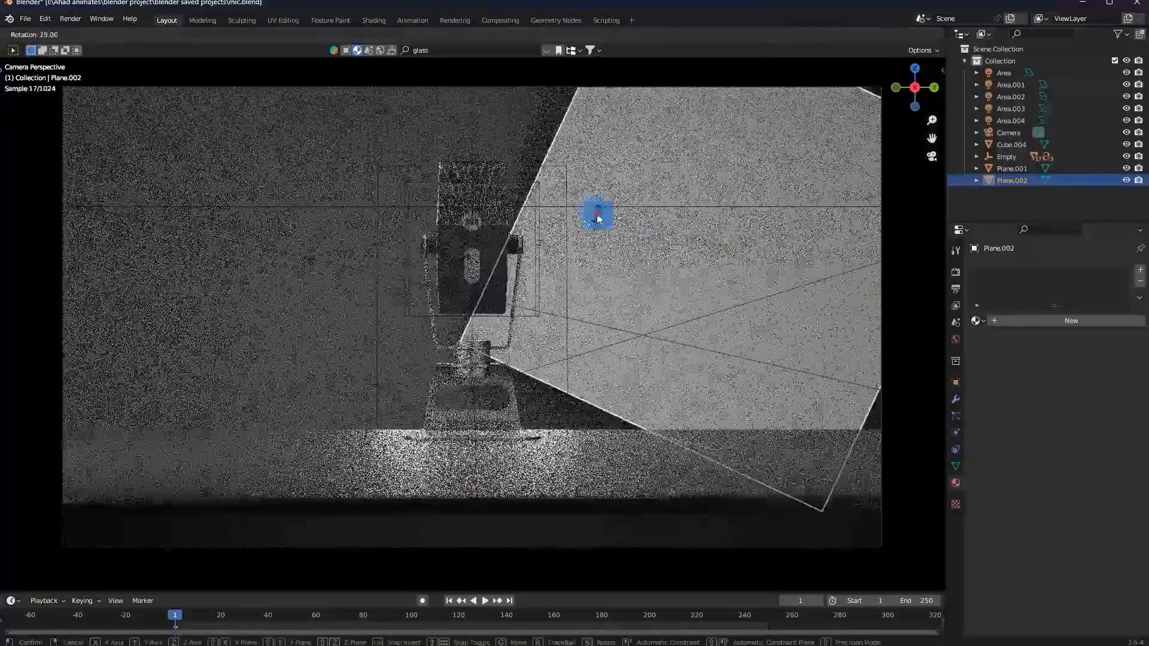
pyautogui.click(773, 250)
pyautogui.press('g')
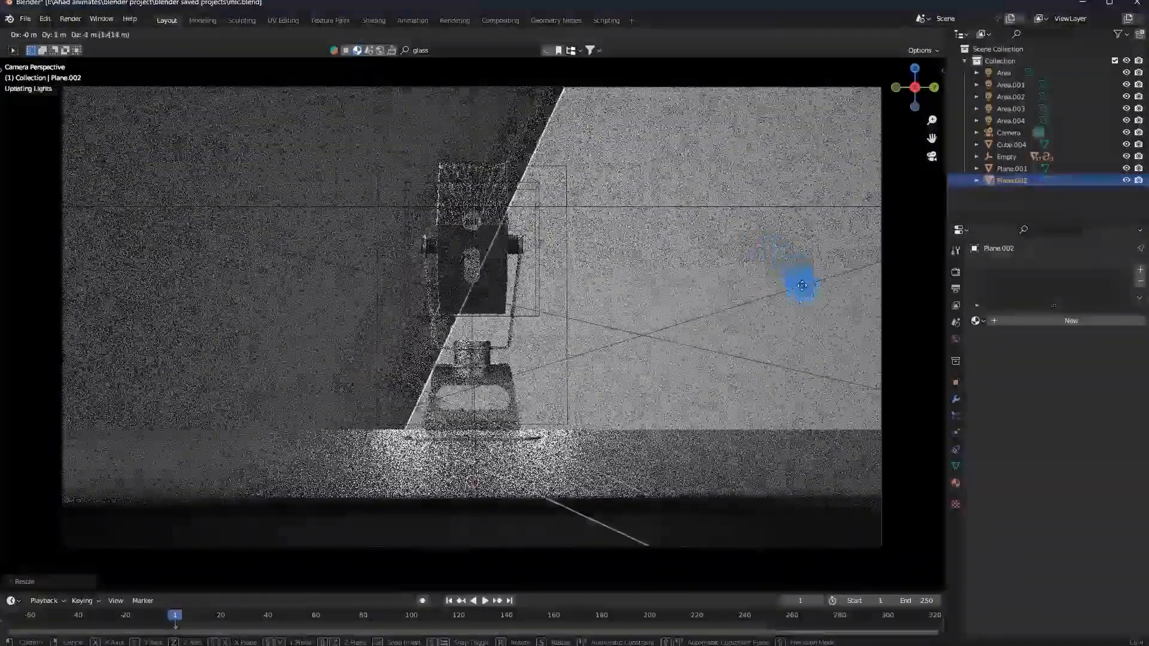
pyautogui.click(918, 333)
# Narrow the tilted plane crosswise into an elongated rectangle.
pyautogui.press('s')
pyautogui.press('x')
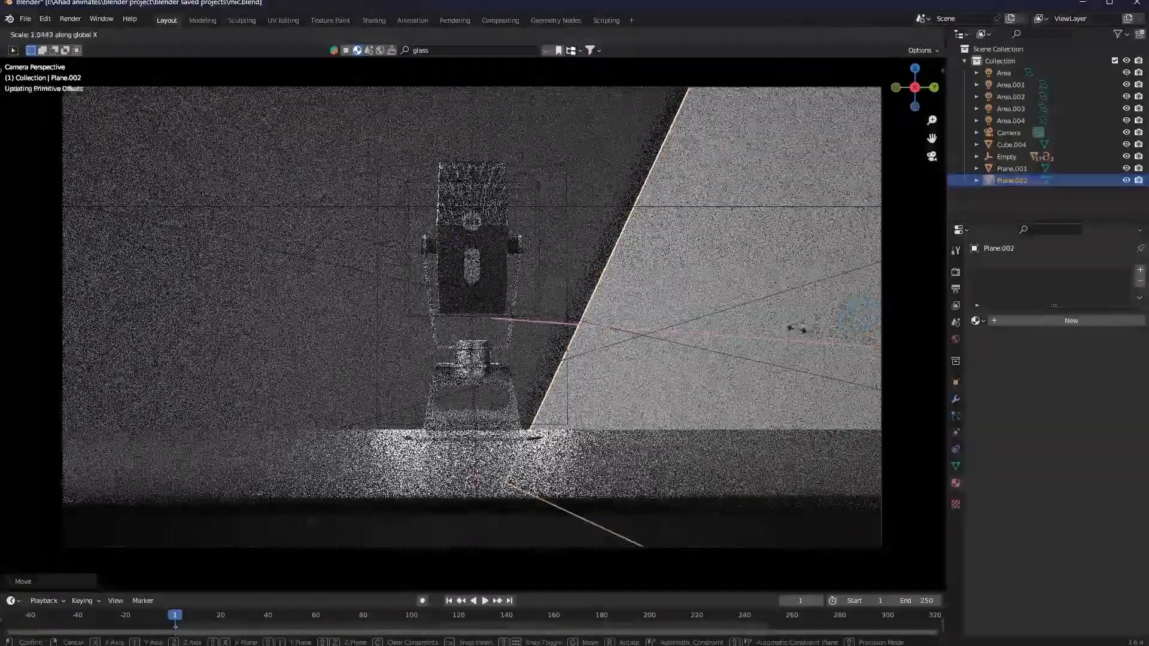
pyautogui.click(729, 362)
pyautogui.moveTo(728, 361); pyautogui.dragTo(594, 311, button='middle')
pyautogui.press('s')
pyautogui.press('y')
pyautogui.click(618, 306)
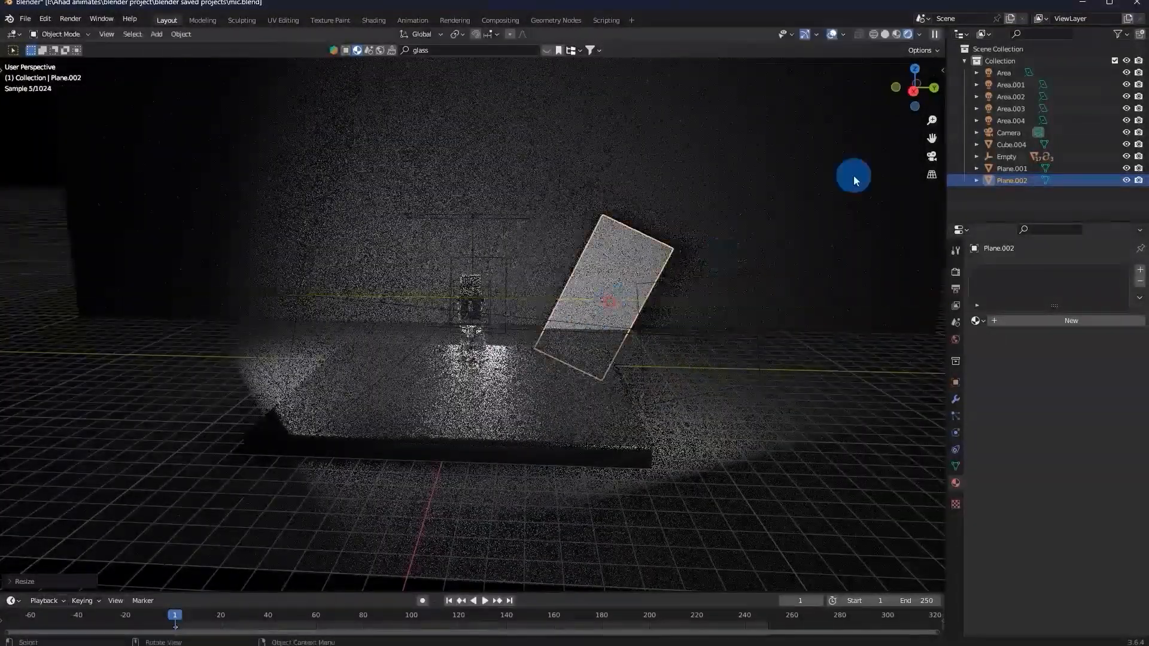
# In the camera view, move the tilted plane along global Y farther to the right of the microphone.
pyautogui.click(933, 157)
pyautogui.press('g')
pyautogui.press('x')
pyautogui.press('y')
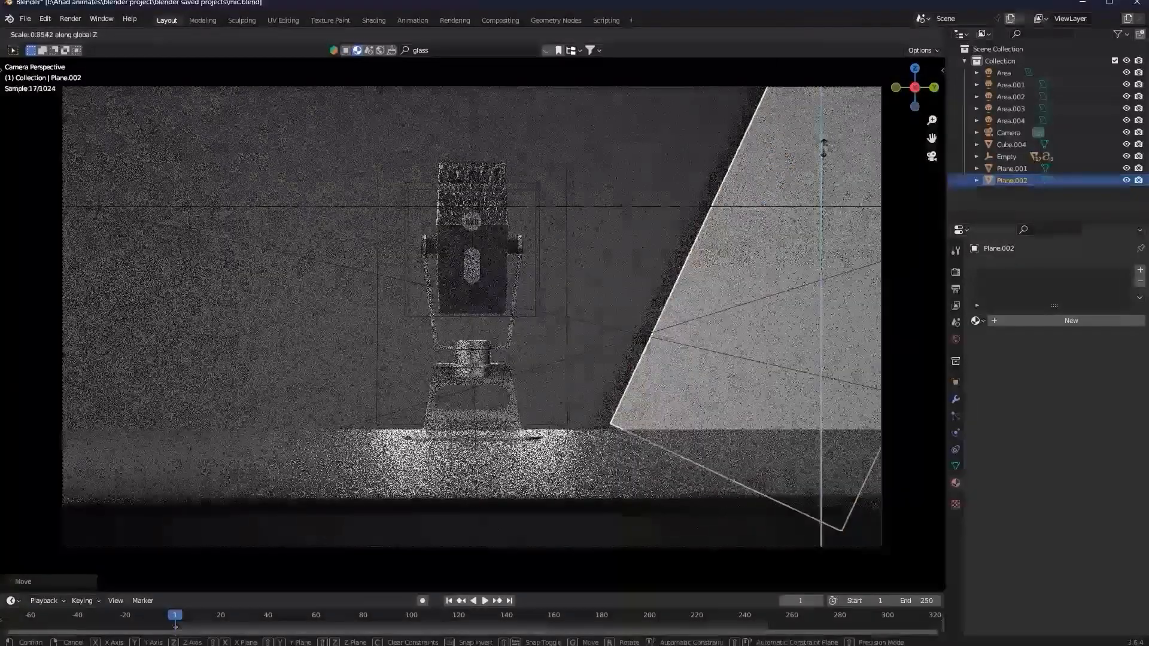
pyautogui.click(823, 150)
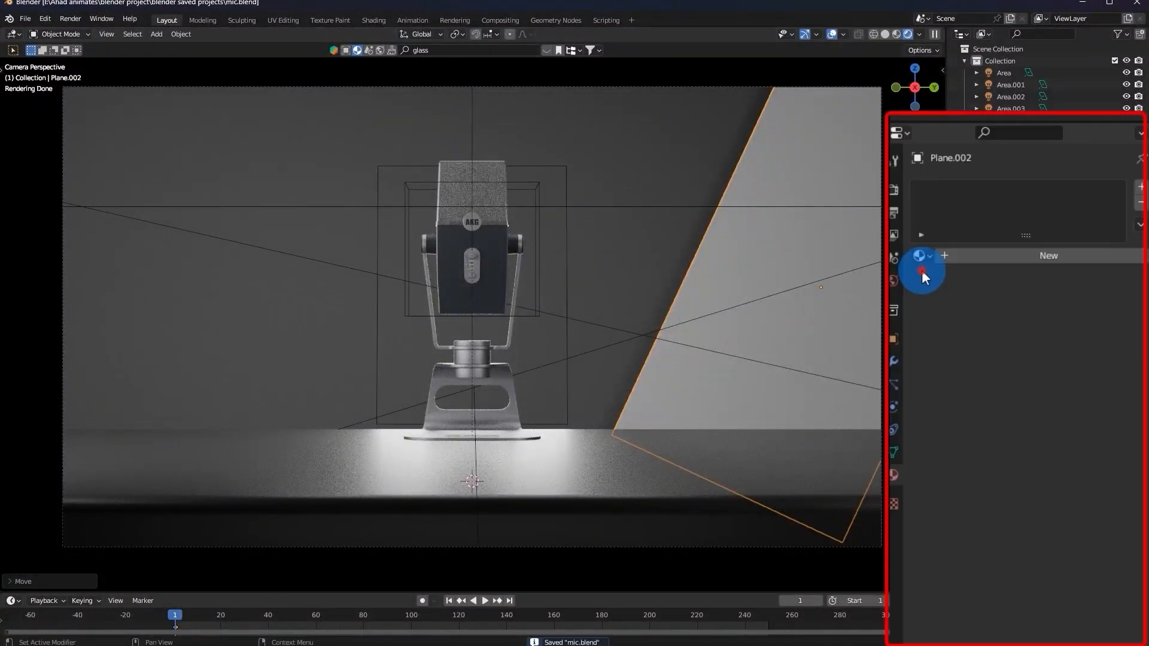
# Assign Material.001 to the tilted plane and brighten its base color to full white.
pyautogui.click(977, 321)
pyautogui.click(965, 342)
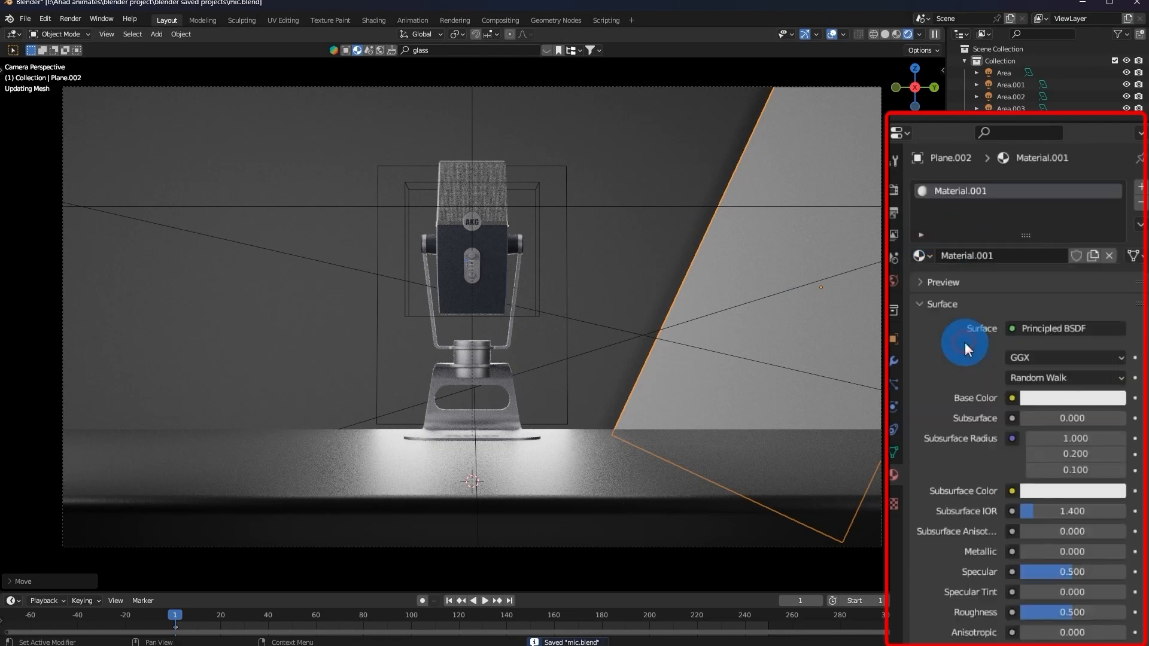
pyautogui.click(1095, 398)
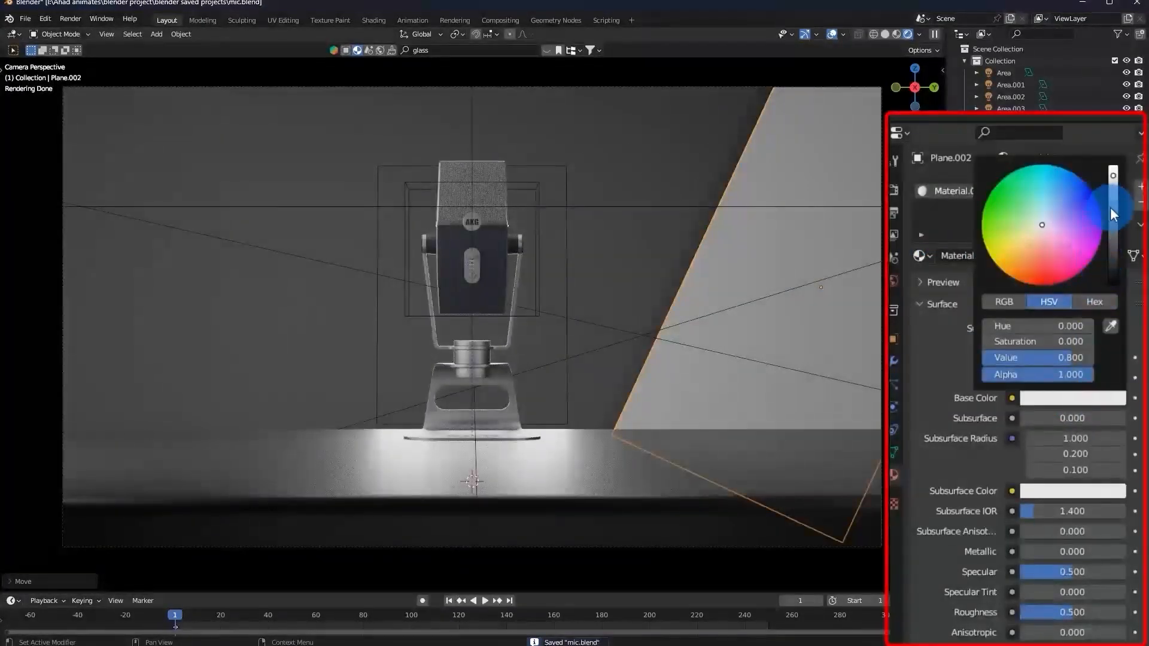
pyautogui.moveTo(1111, 209); pyautogui.dragTo(1113, 161)
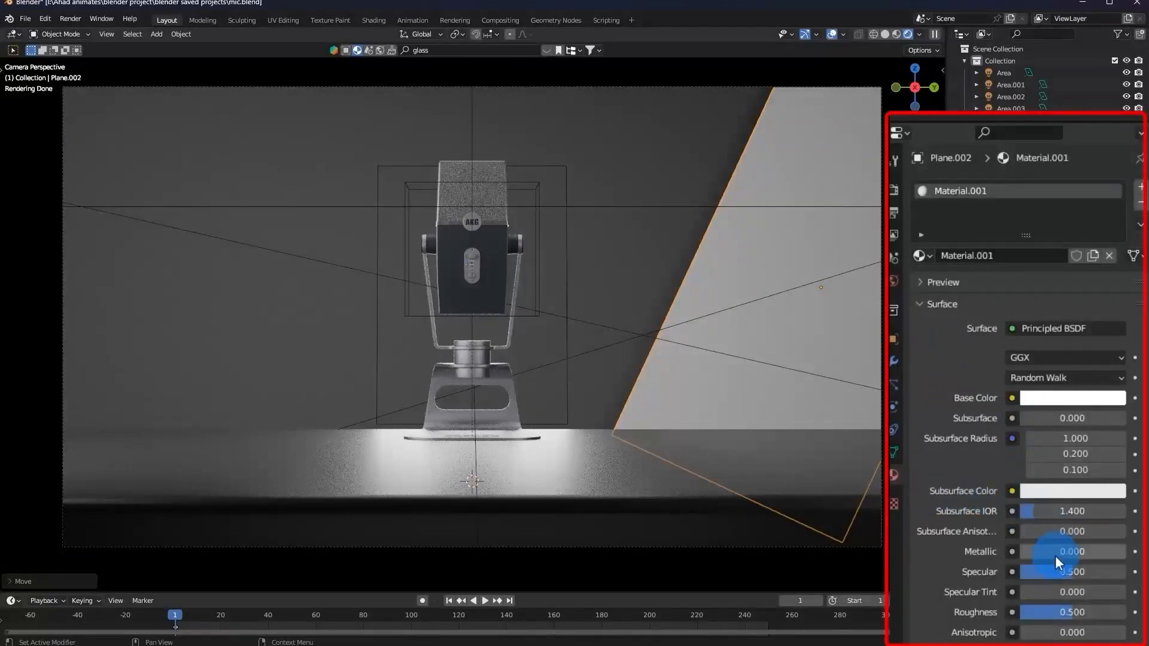
# Set the plane material's Metallic to 0.7 and Roughness to 0.3.
pyautogui.click(1059, 552)
pyautogui.write('0.7')
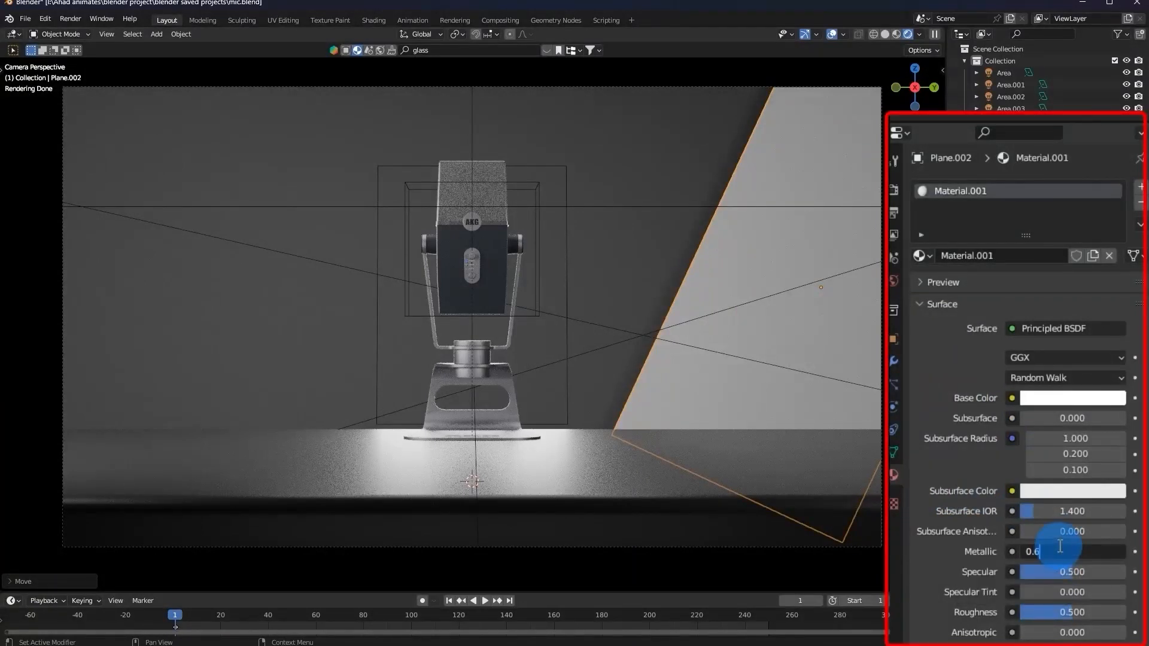
pyautogui.press('Return')
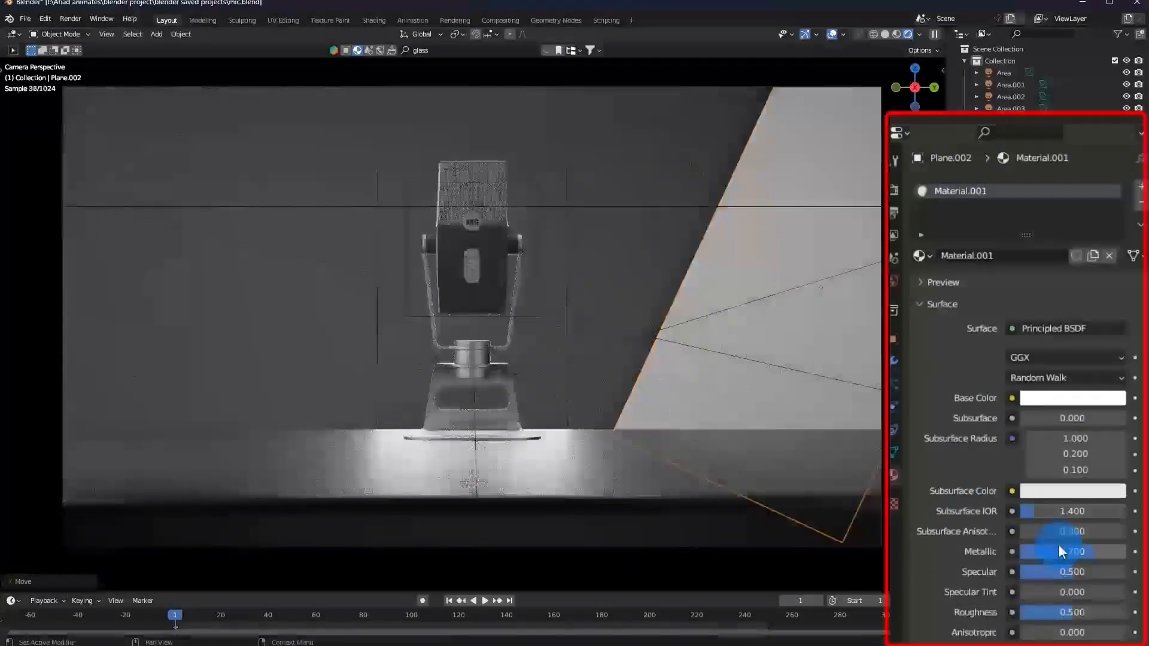
pyautogui.moveTo(1071, 611); pyautogui.dragTo(1058, 612)
pyautogui.click(1058, 610)
pyautogui.write('0.3')
pyautogui.press('Return')
# Duplicate the tilted white plane in place.
pyautogui.moveTo(800, 357); pyautogui.dragTo(922, 207, button='middle')
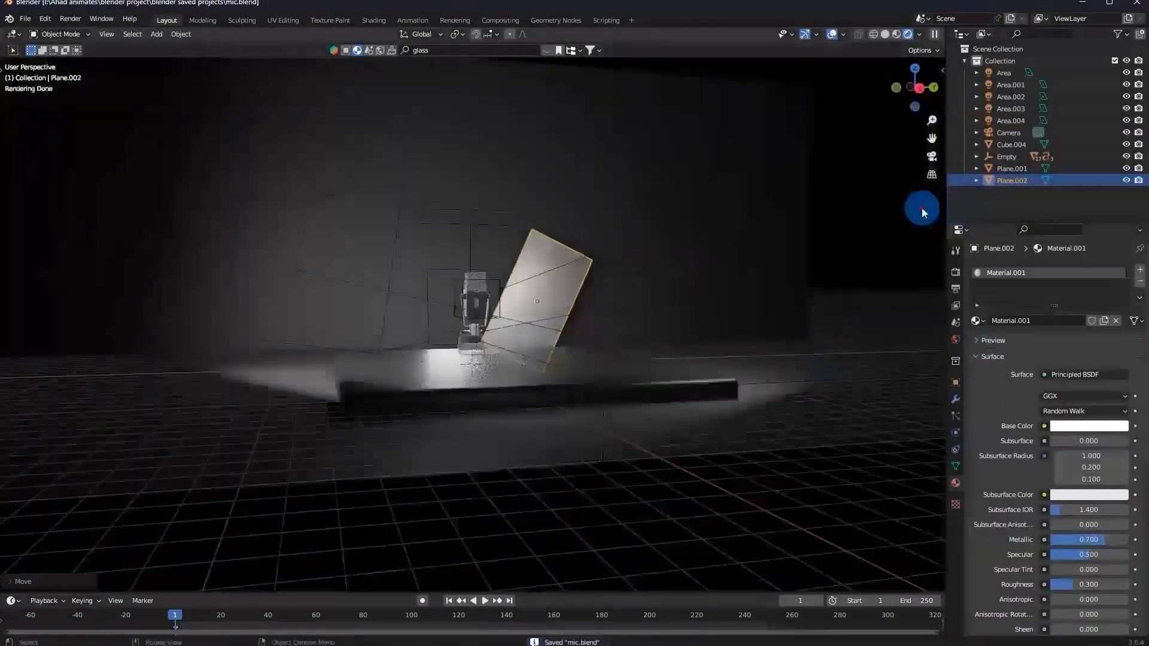
pyautogui.click(932, 156)
pyautogui.rightClick(754, 224)
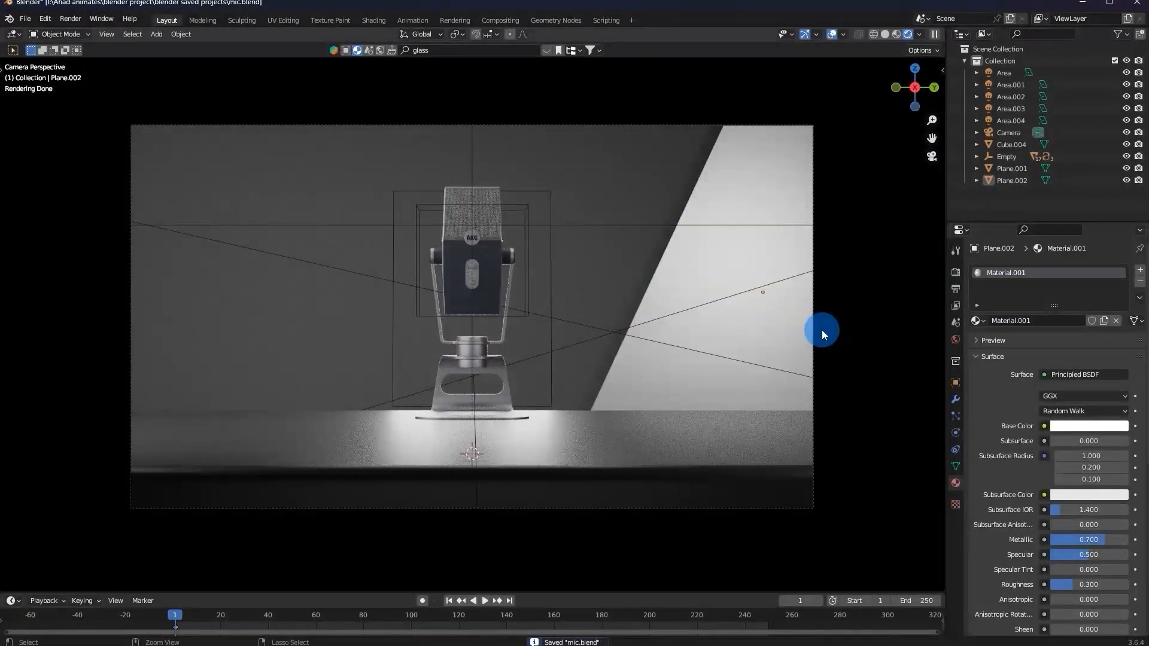
pyautogui.click(829, 364)
pyautogui.scroll(-3, 832, 322)
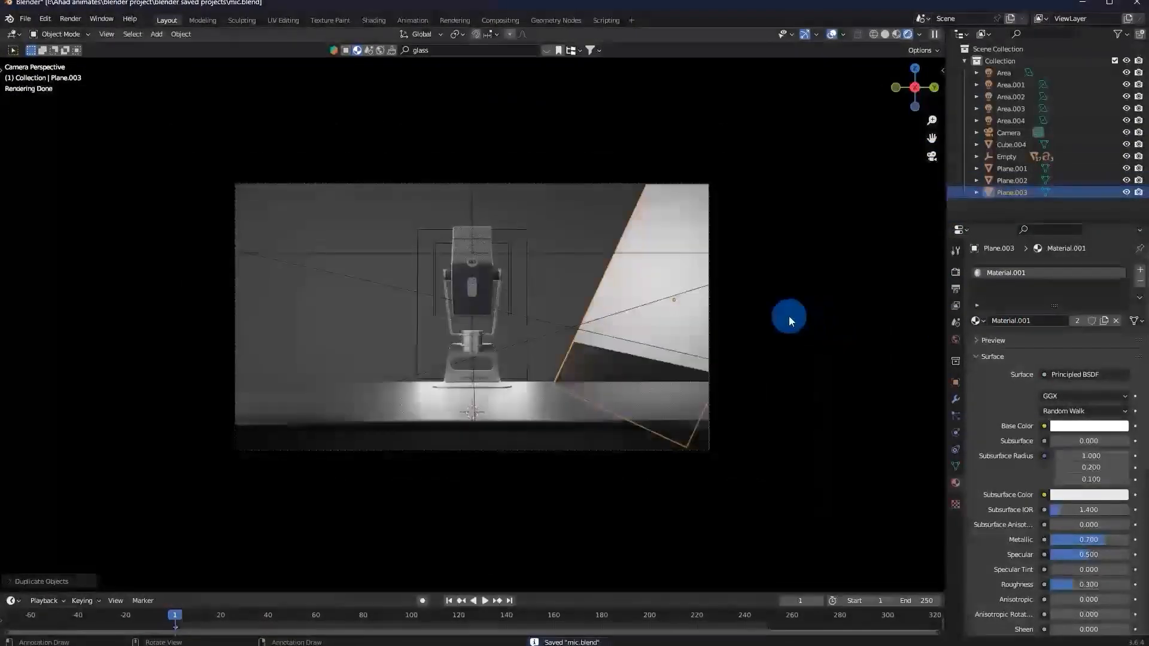
pyautogui.hotkey('shift', 'd')
pyautogui.rightClick(727, 291)
# Move the duplicated white plane about -14 m along global Y, to the left of the microphone.
pyautogui.press('g')
pyautogui.press('x')
pyautogui.rightClick(656, 280)
pyautogui.press('g')
pyautogui.press('y')
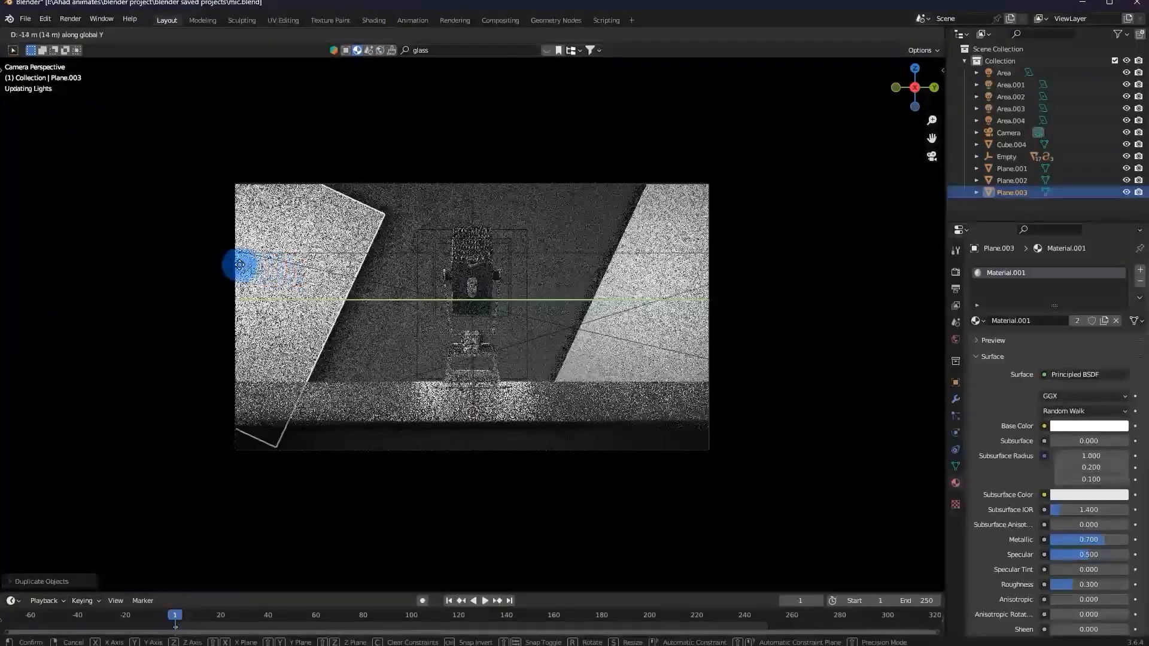
pyautogui.click(240, 263)
# Raise the left white plane along global Z until its top edge extends past the camera frame.
pyautogui.press('g')
pyautogui.press('z')
pyautogui.click(300, 234)
pyautogui.press('g')
pyautogui.press('x')
pyautogui.press('y')
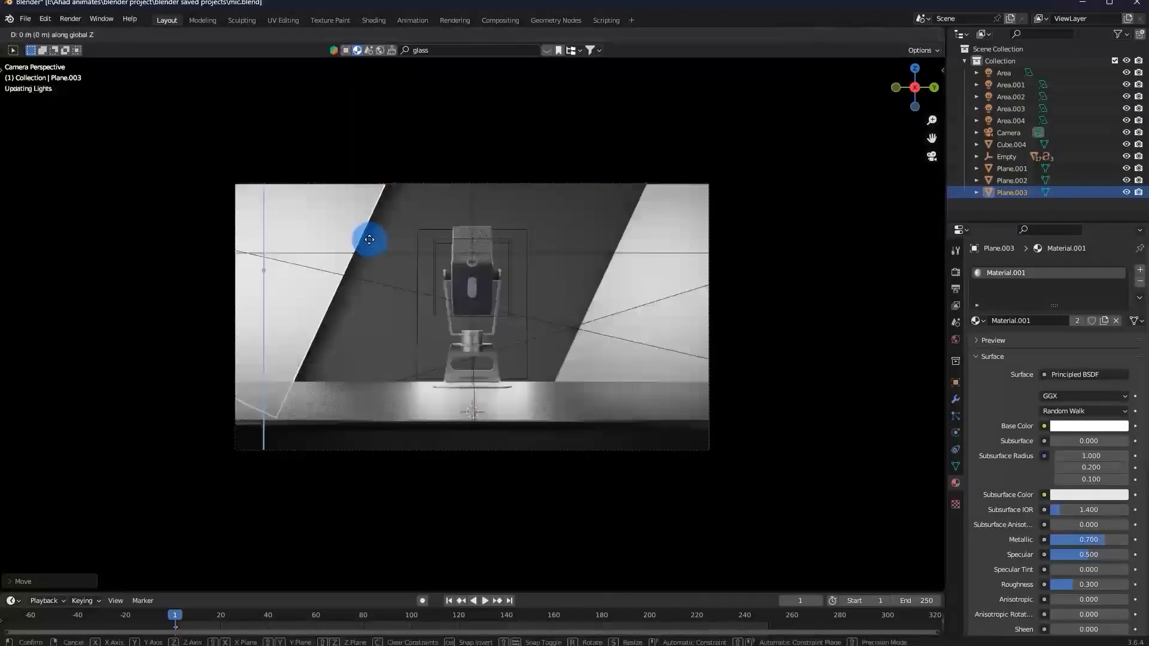
pyautogui.press('z')
pyautogui.click(369, 224)
pyautogui.moveTo(369, 224); pyautogui.dragTo(390, 235, button='middle')
pyautogui.click(932, 156)
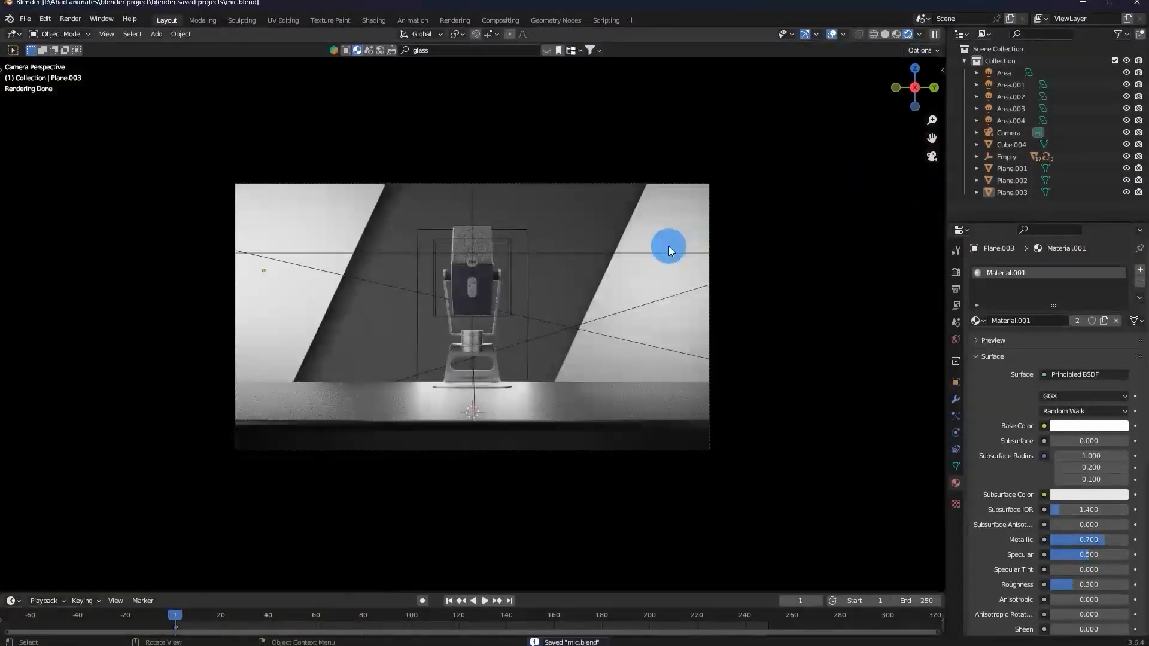
# Enable the camera's depth of field and pick the Empty at the microphone as its focus object.
pyautogui.scroll(4, 673, 246)
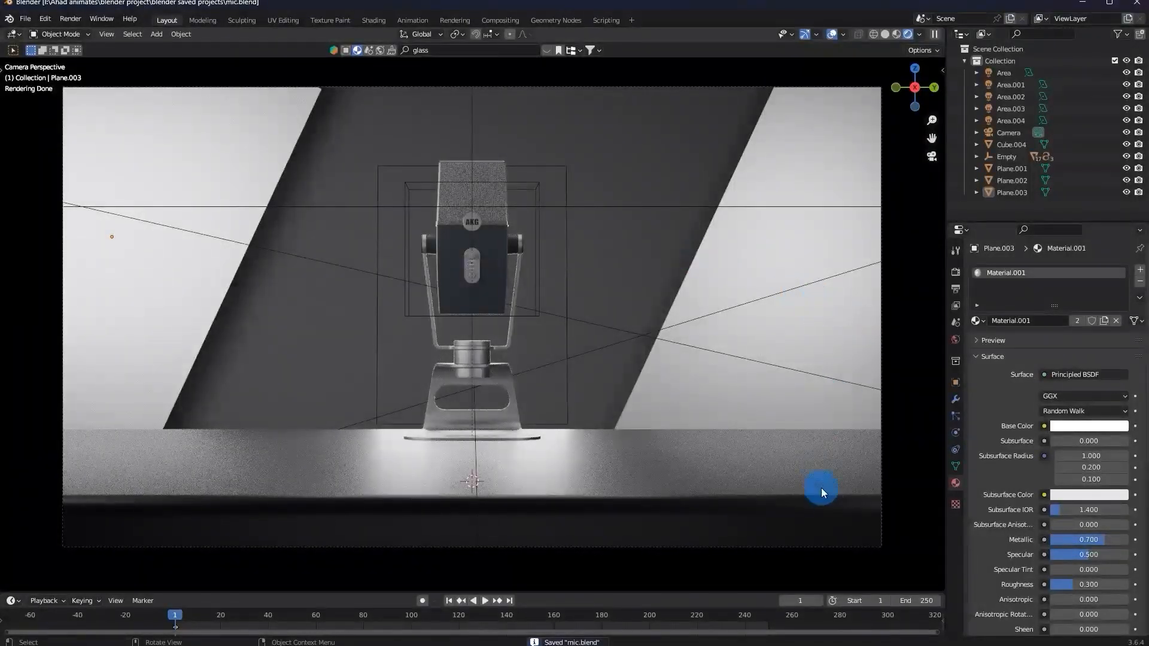
pyautogui.click(856, 545)
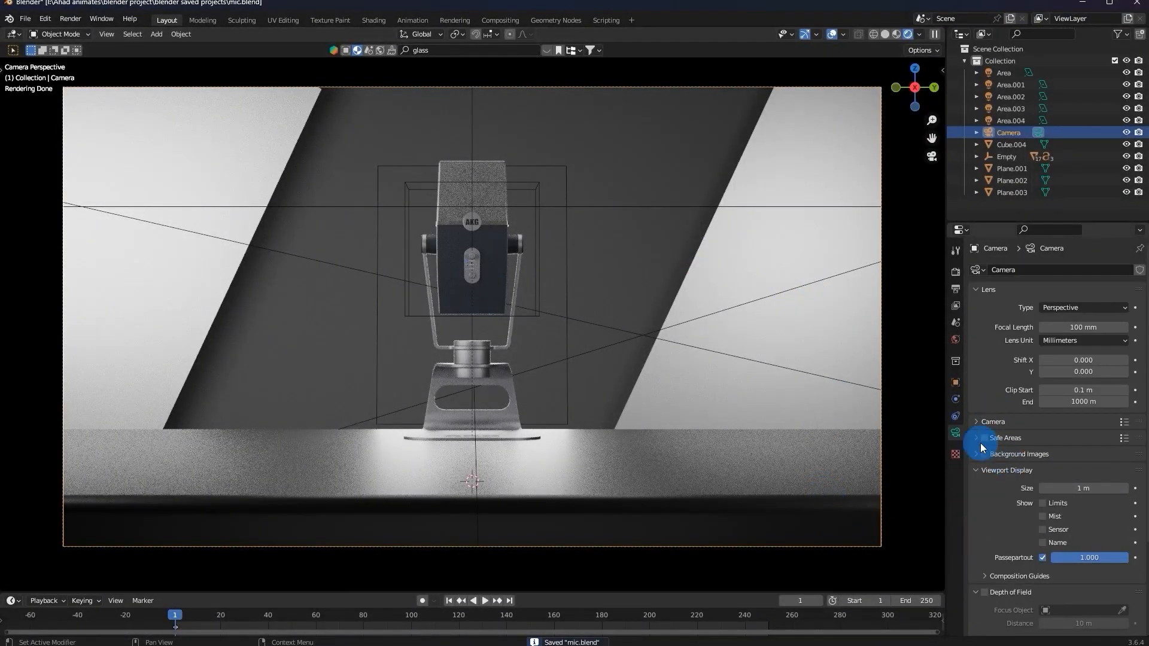
pyautogui.click(988, 590)
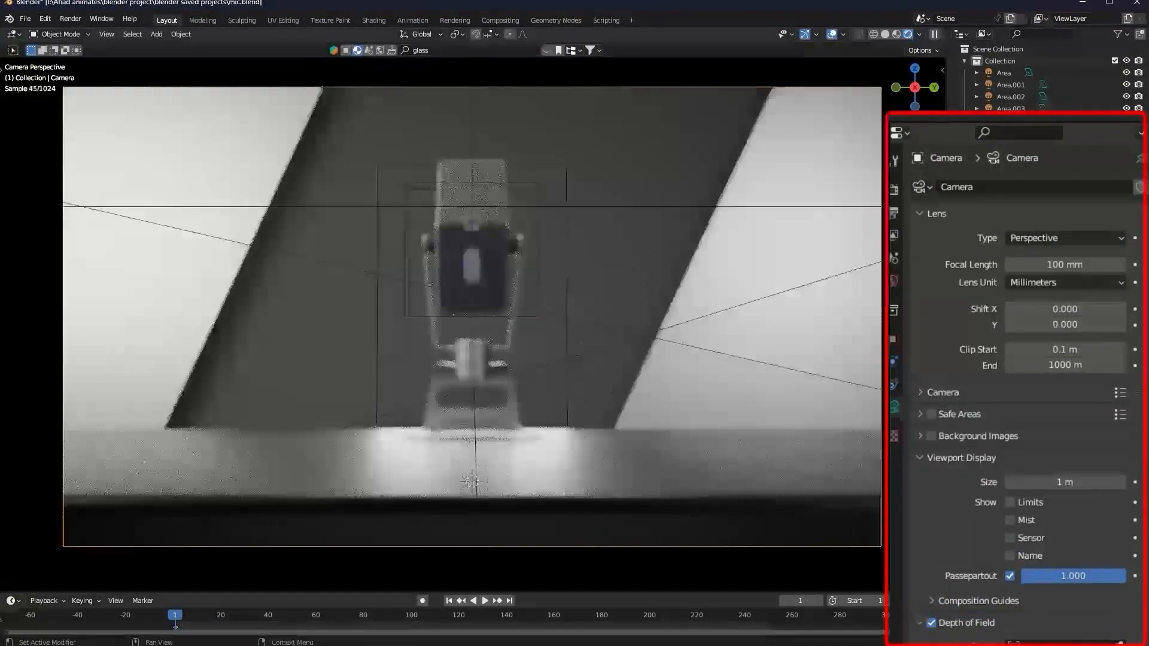
pyautogui.click(1122, 611)
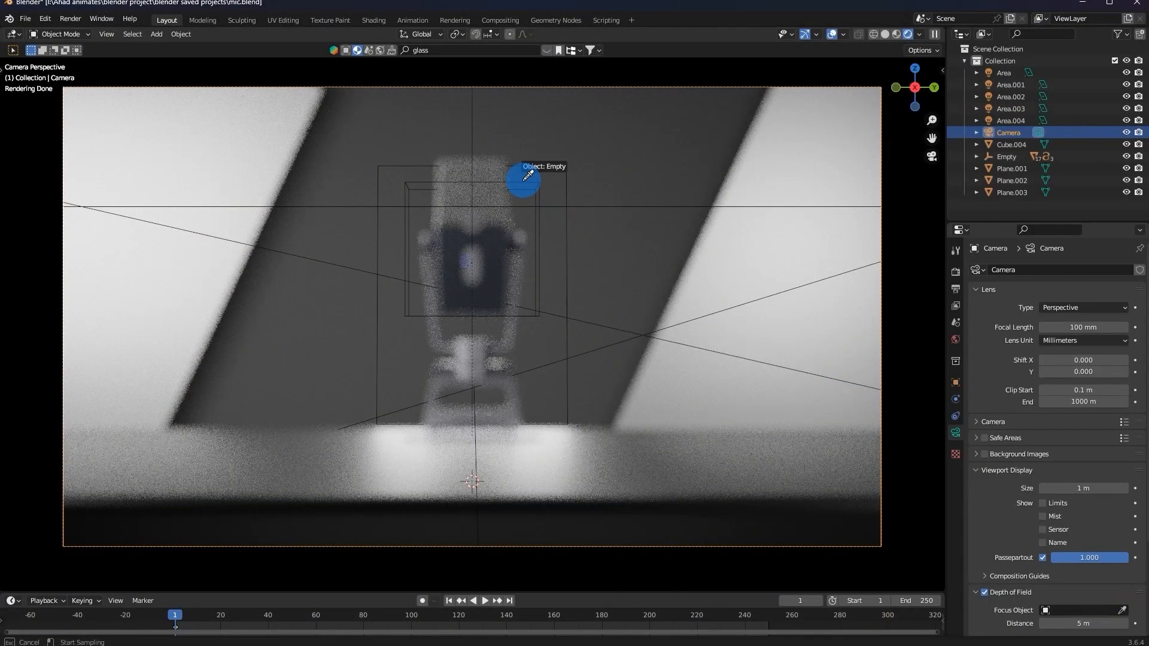
pyautogui.click(525, 177)
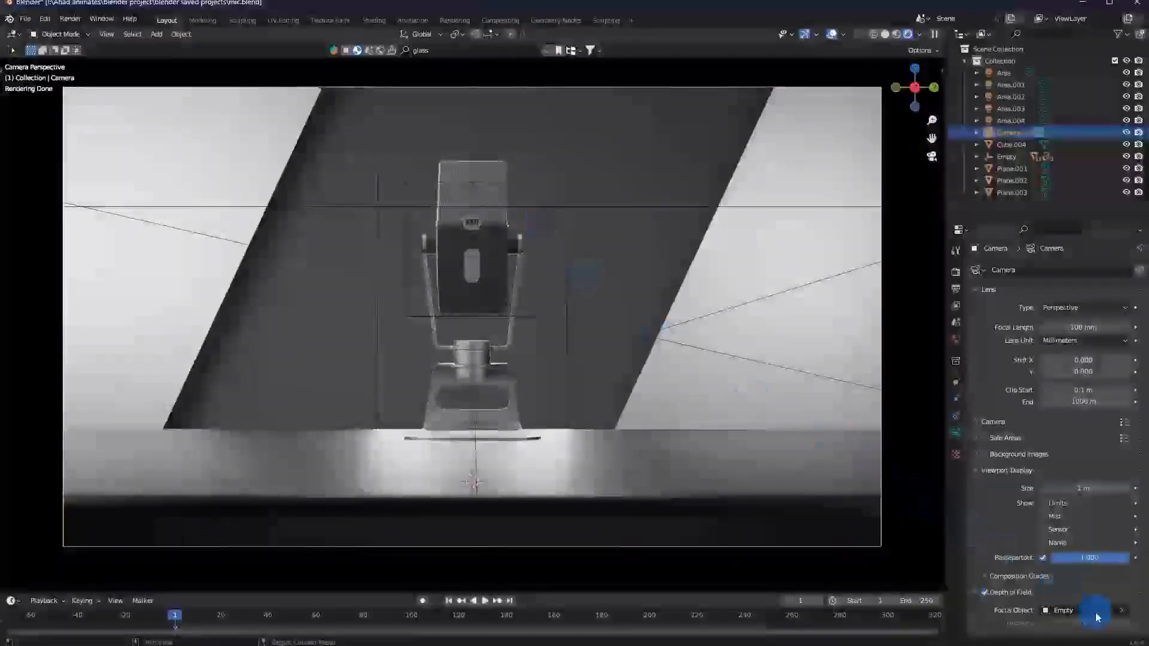
# Set the camera's depth of field F-Stop to 0.3 and save the file.
pyautogui.scroll(-4, 1089, 580)
pyautogui.moveTo(1086, 566); pyautogui.dragTo(1018, 565)
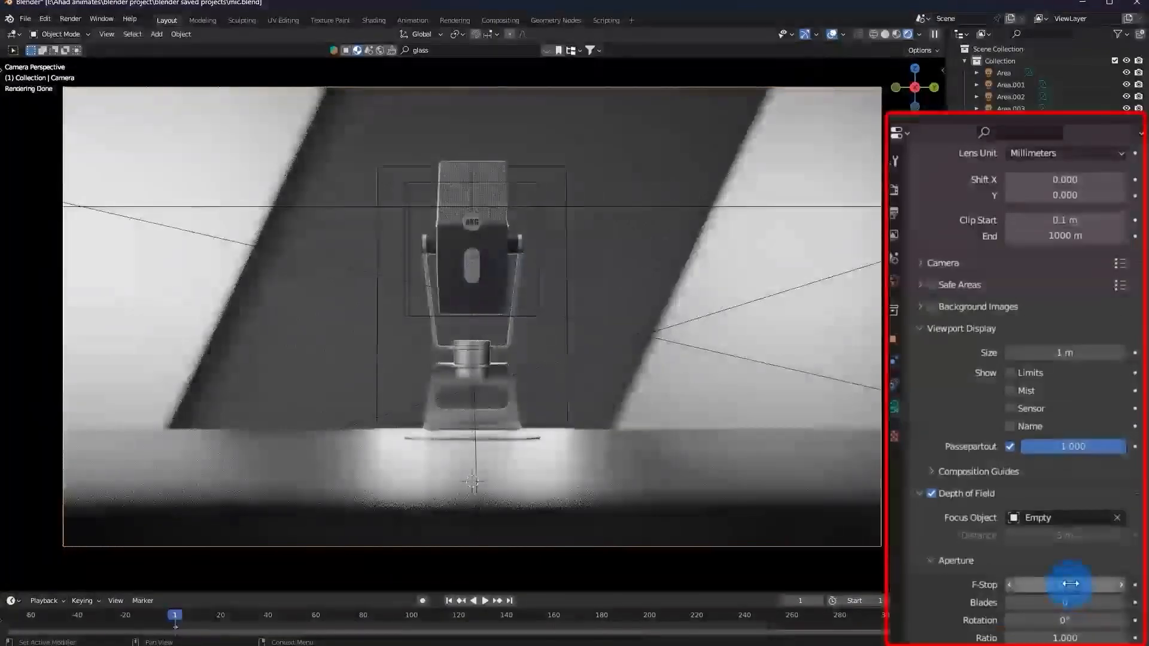
pyautogui.click(1126, 582)
pyautogui.click(1126, 582)
pyautogui.click(1126, 582)
pyautogui.click(1126, 582)
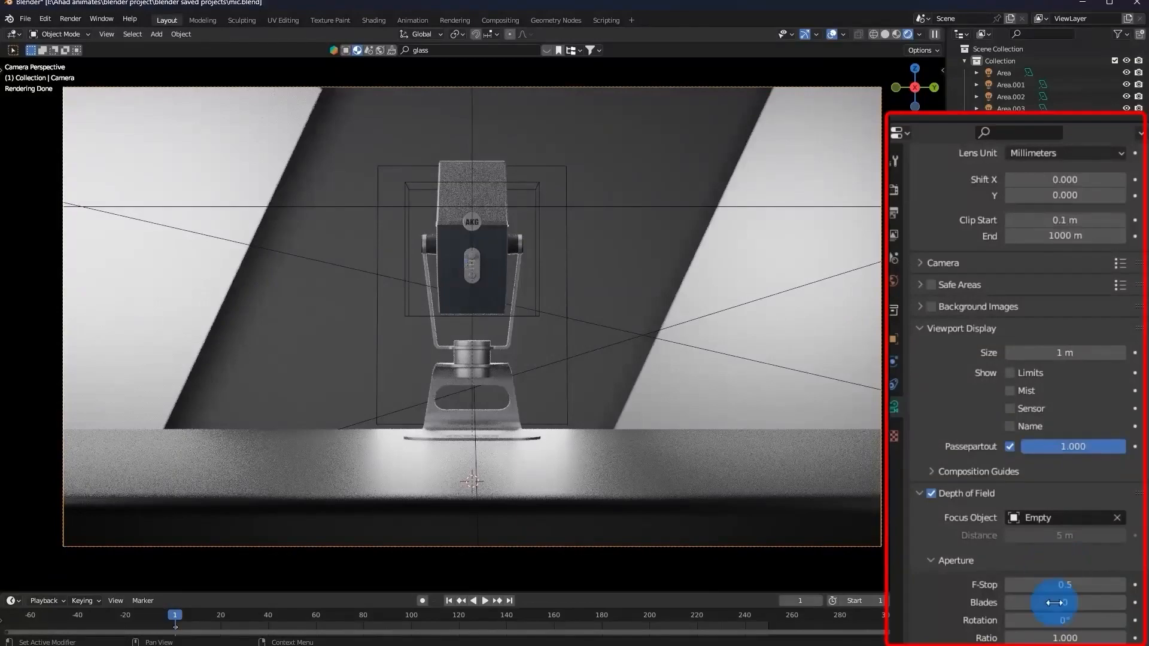
pyautogui.click(1008, 584)
pyautogui.click(1006, 585)
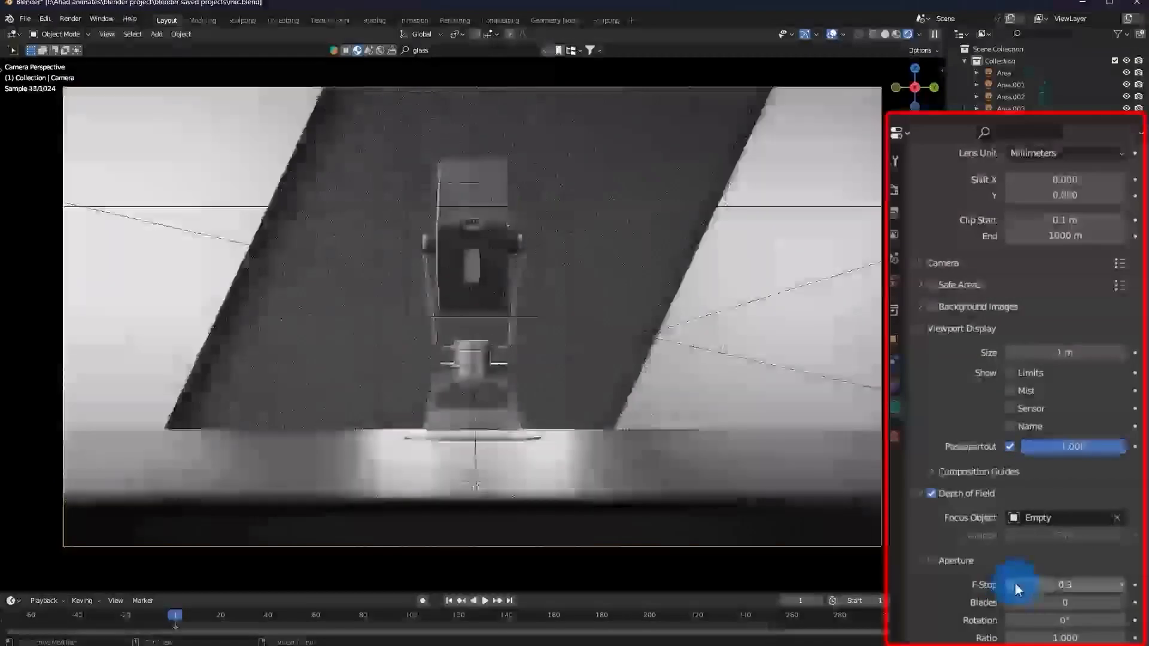
pyautogui.moveTo(524, 363); pyautogui.dragTo(575, 386, button='middle')
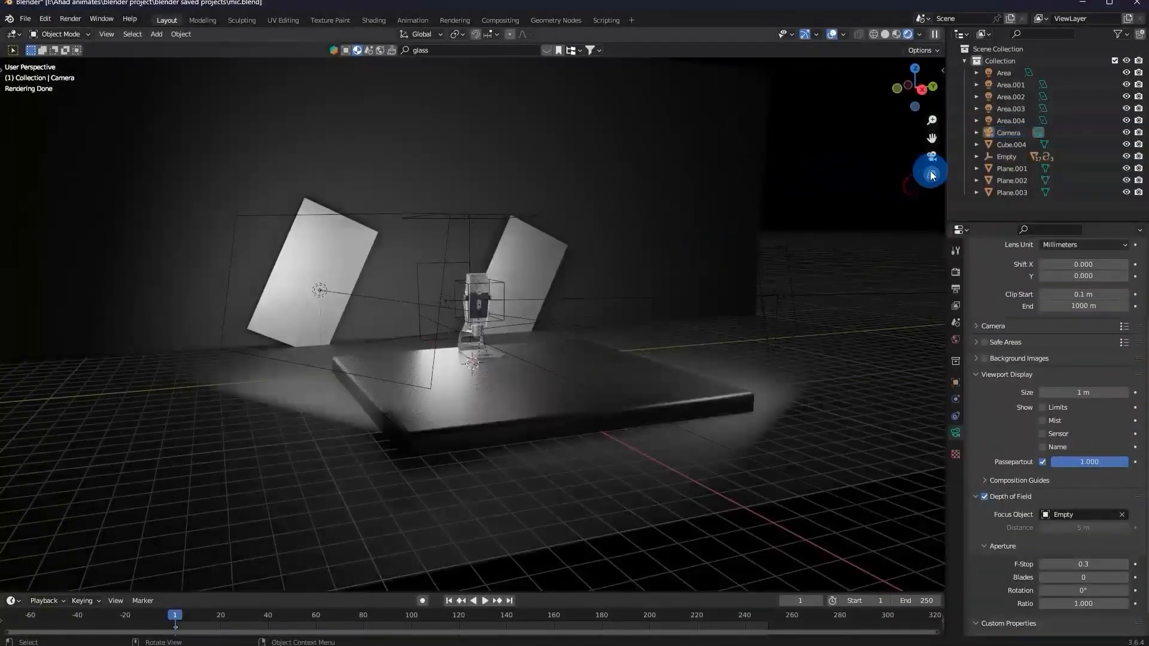
pyautogui.click(929, 158)
pyautogui.rightClick(816, 192)
pyautogui.hotkey('ctrl', 's')
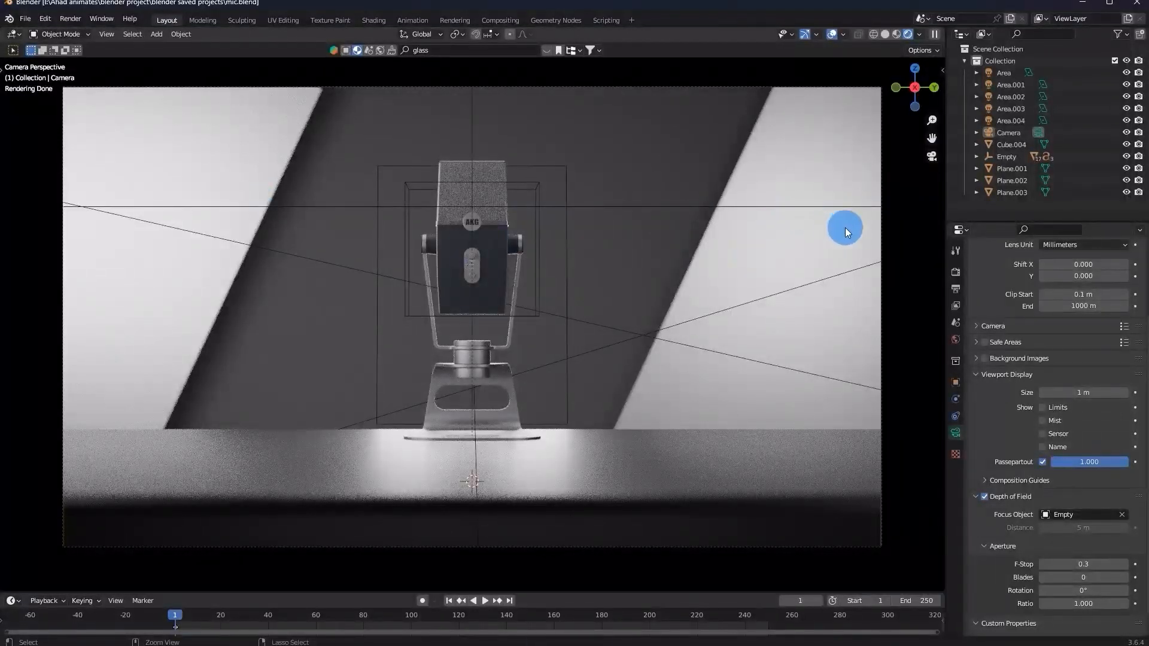
# Limit the max samples to 100 for the render and 24 for the viewport.
pyautogui.click(956, 282)
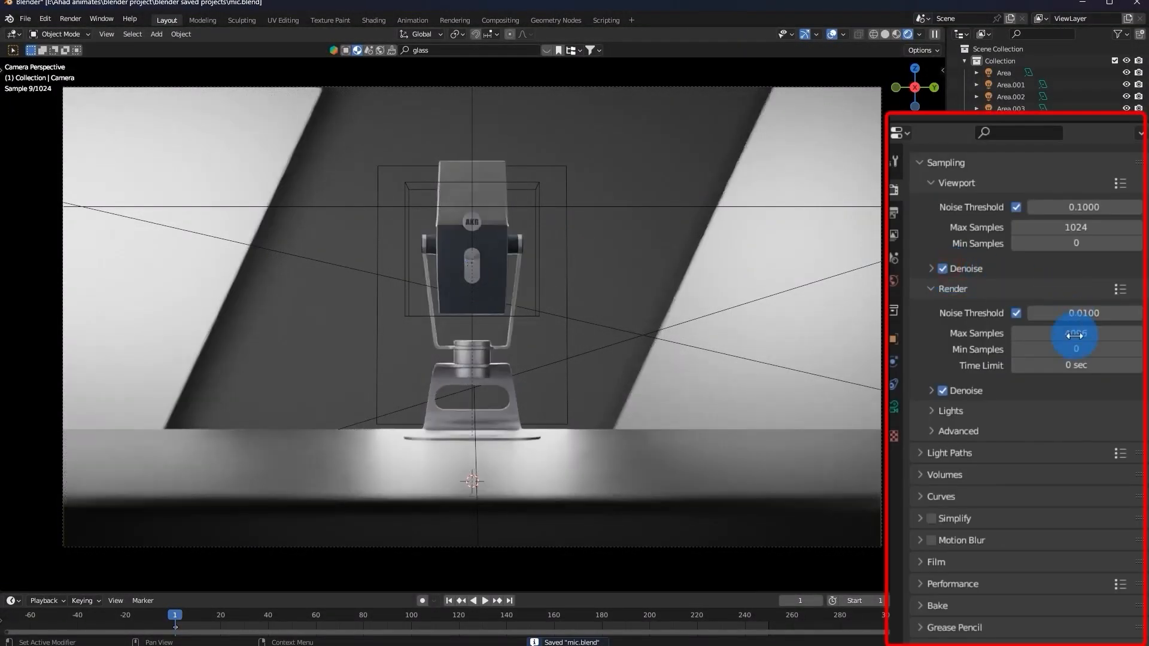
pyautogui.click(1083, 372)
pyautogui.write('100')
pyautogui.press('Return')
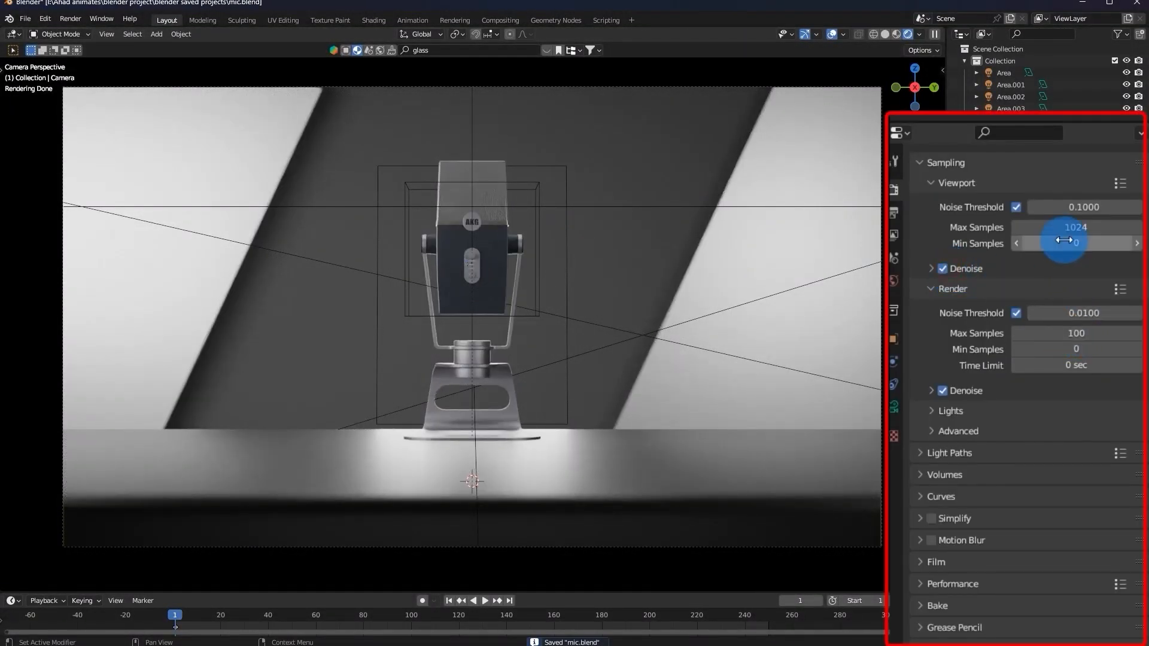
pyautogui.click(1092, 299)
pyautogui.write('24')
pyautogui.press('Return')
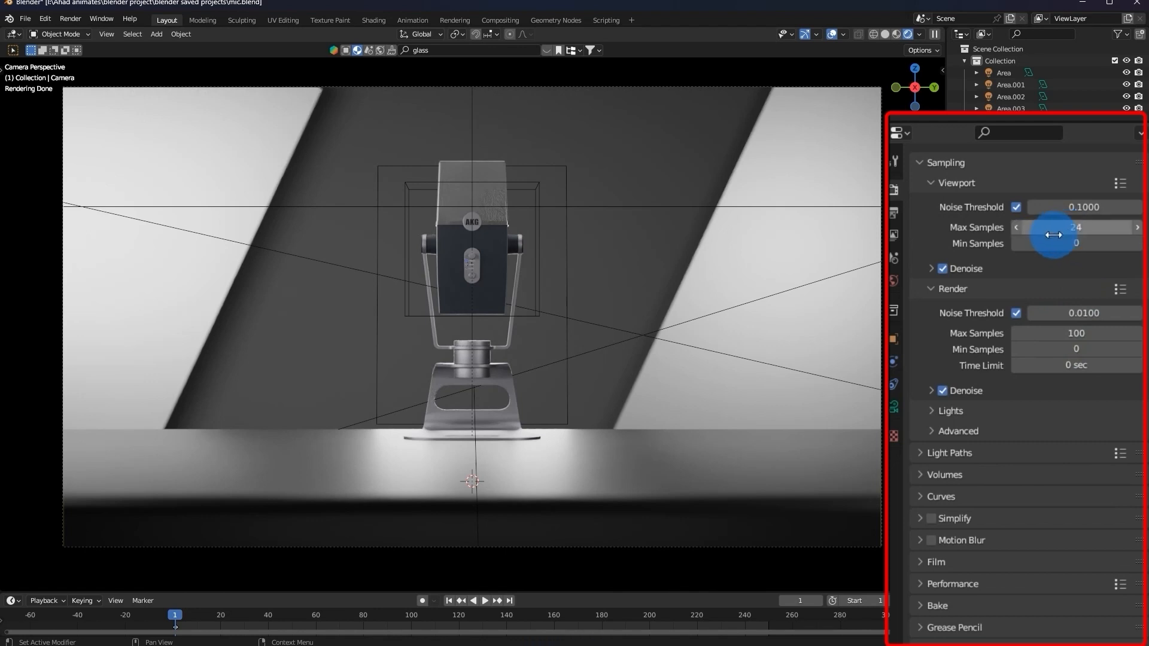
# Hide the viewport overlays and shift both tilted white planes together slightly right in frame along global Y, saving the file.
pyautogui.click(832, 34)
pyautogui.hotkey('ctrl', 's')
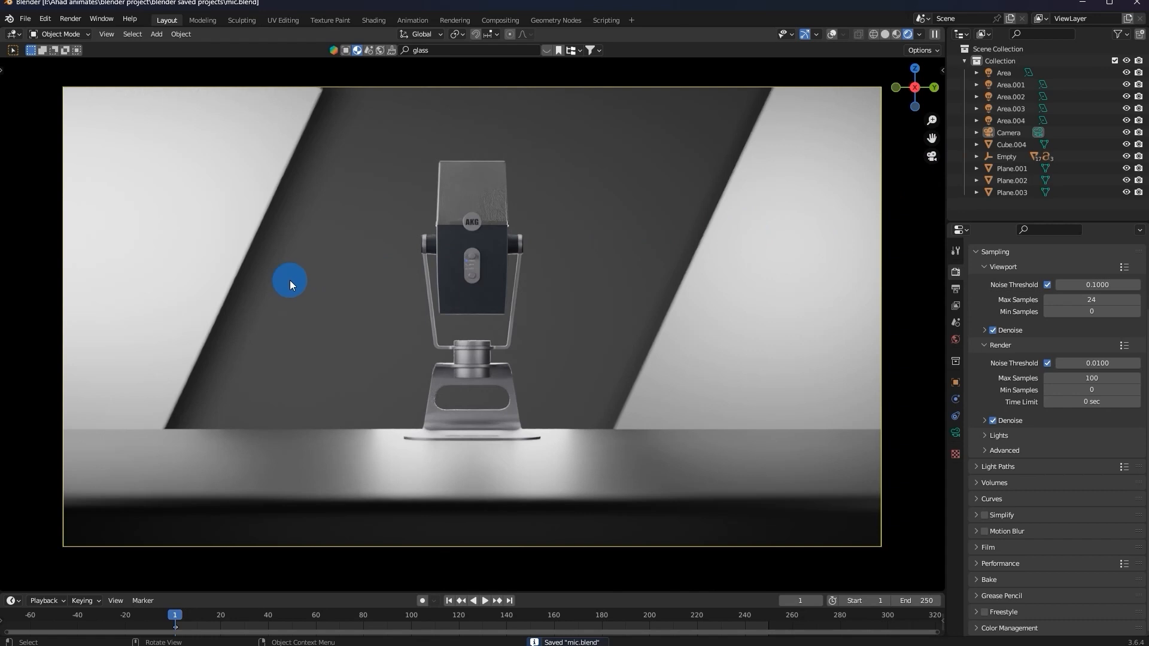
pyautogui.click(729, 329)
pyautogui.keyDown('shift'); pyautogui.click(226, 243); pyautogui.keyUp('shift')
pyautogui.press('g')
pyautogui.press('x')
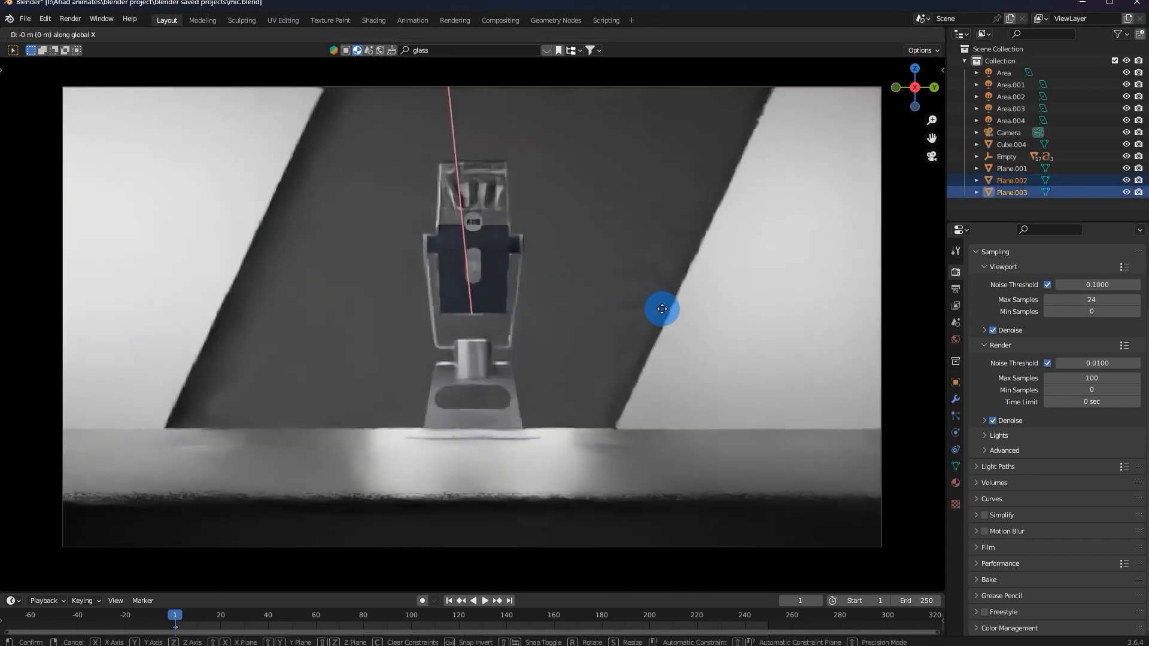
pyautogui.press('y')
pyautogui.click(677, 313)
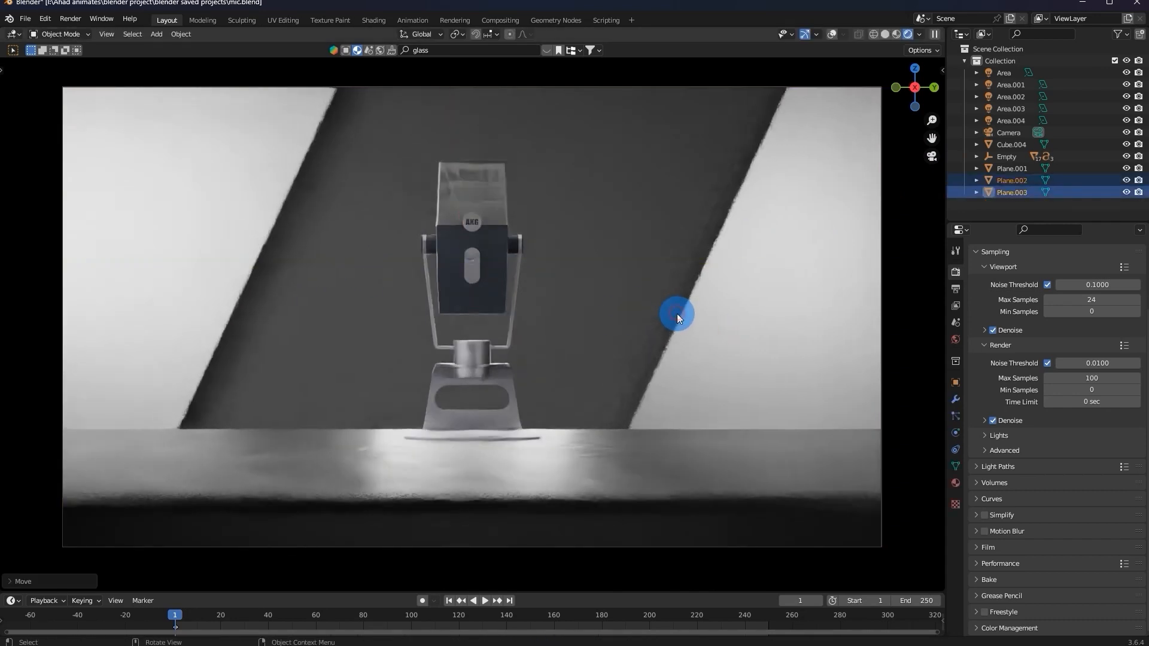
pyautogui.press('KP_0')
pyautogui.click(913, 170)
pyautogui.press('KP_0')
pyautogui.hotkey('ctrl', 's')
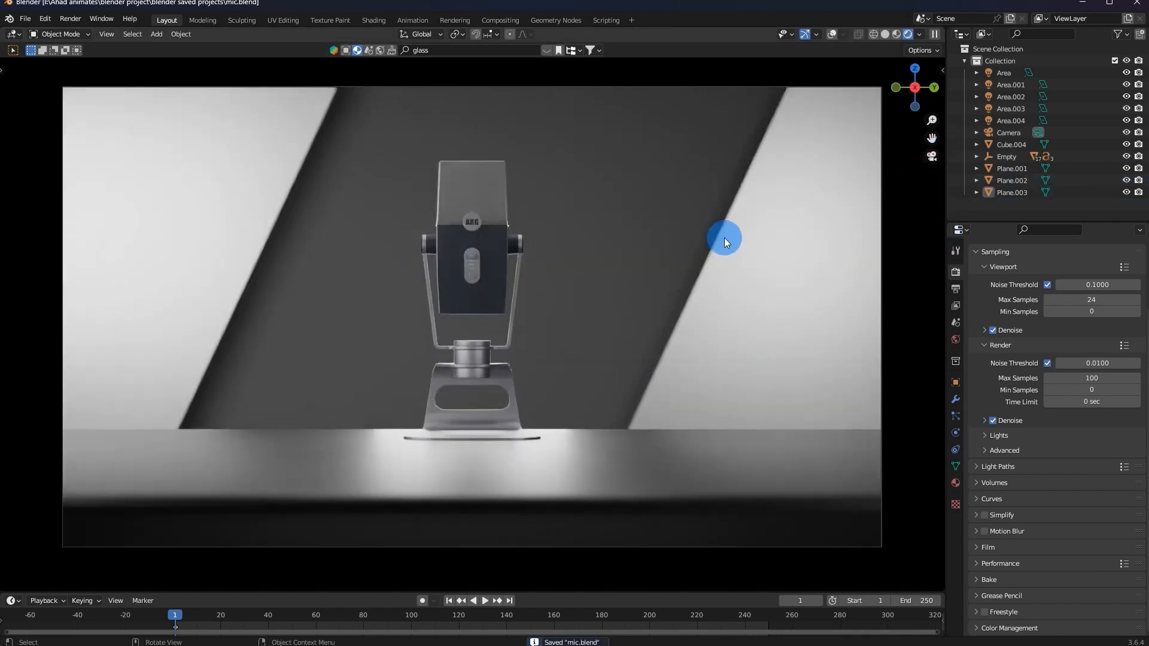
# Set the Roughness of the white planes' Material.001 to 0.25.
pyautogui.scroll(3, 619, 185)
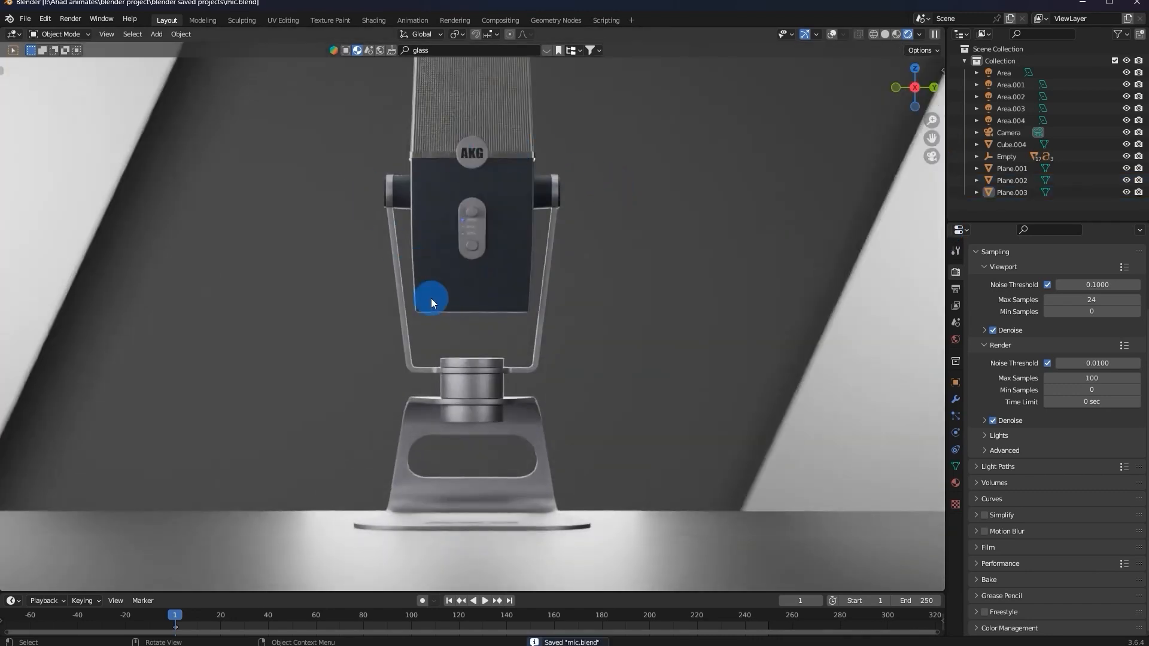
pyautogui.press('Home')
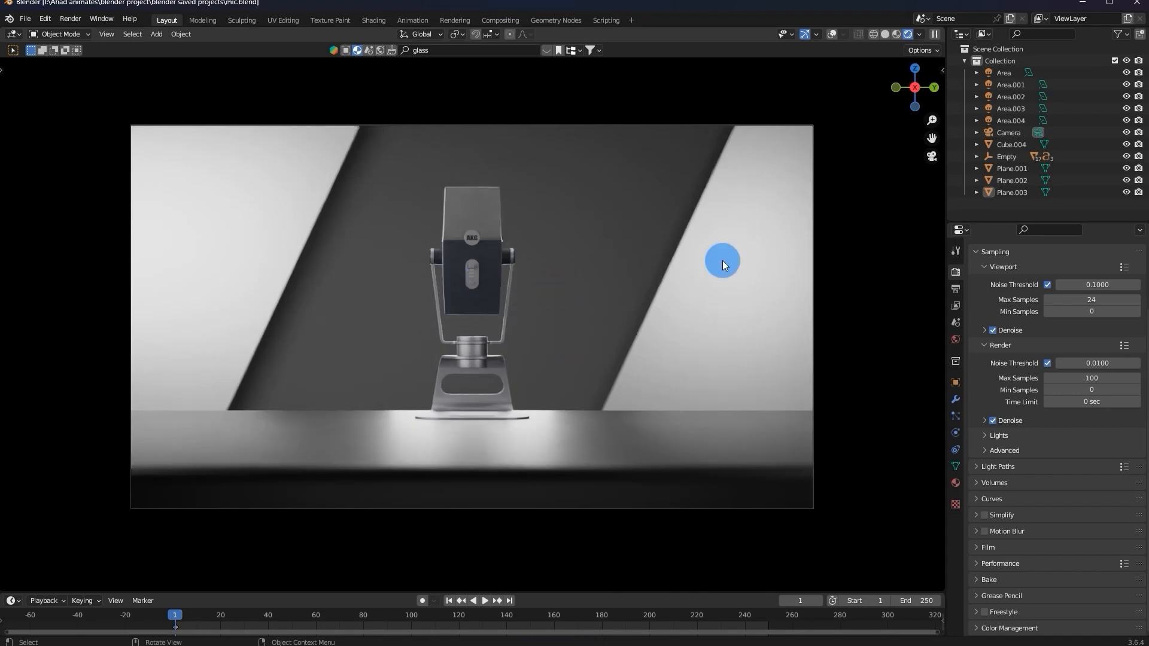
pyautogui.scroll(2, 723, 259)
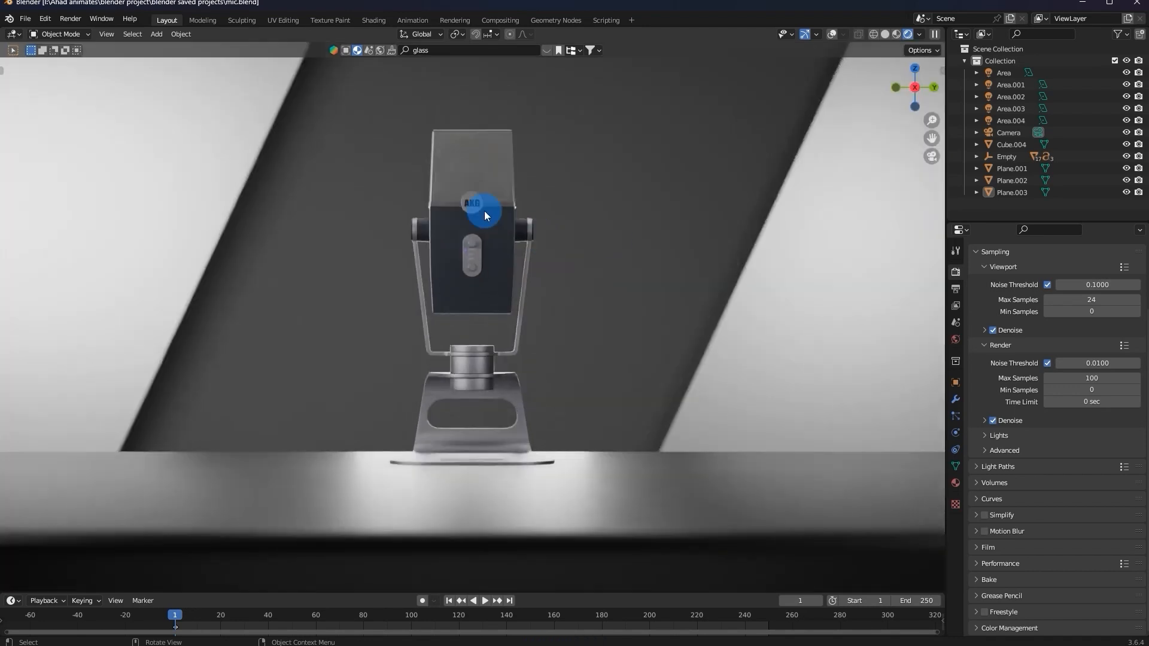
pyautogui.scroll(-4, 803, 342)
pyautogui.scroll(2, 684, 310)
pyautogui.click(718, 307)
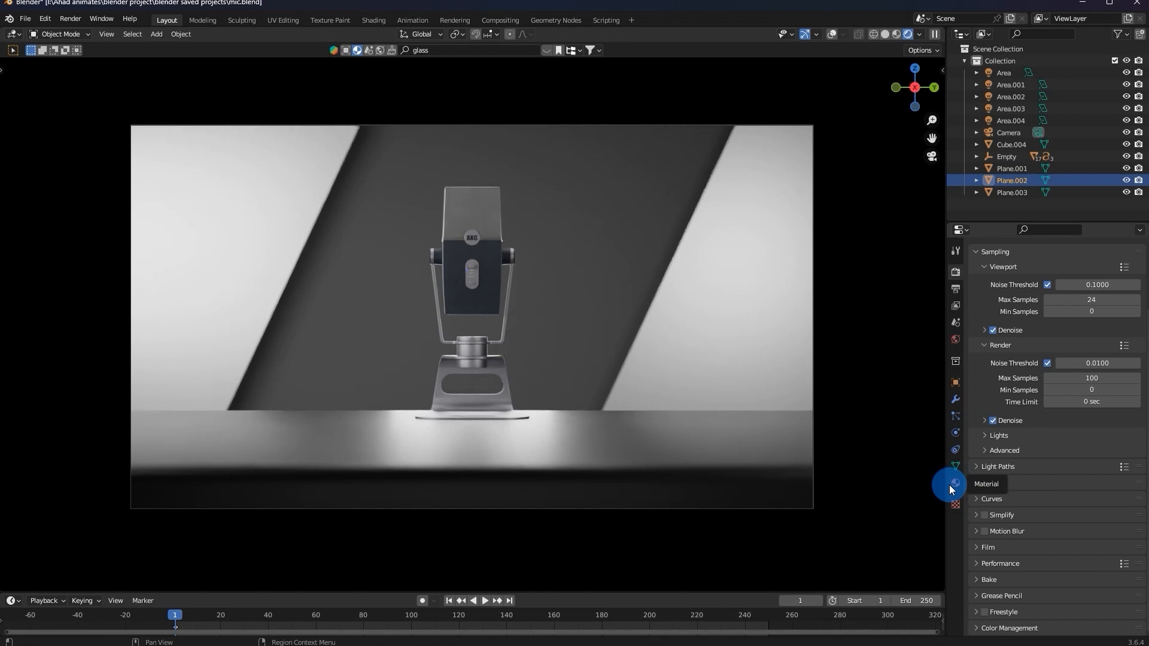
pyautogui.click(957, 482)
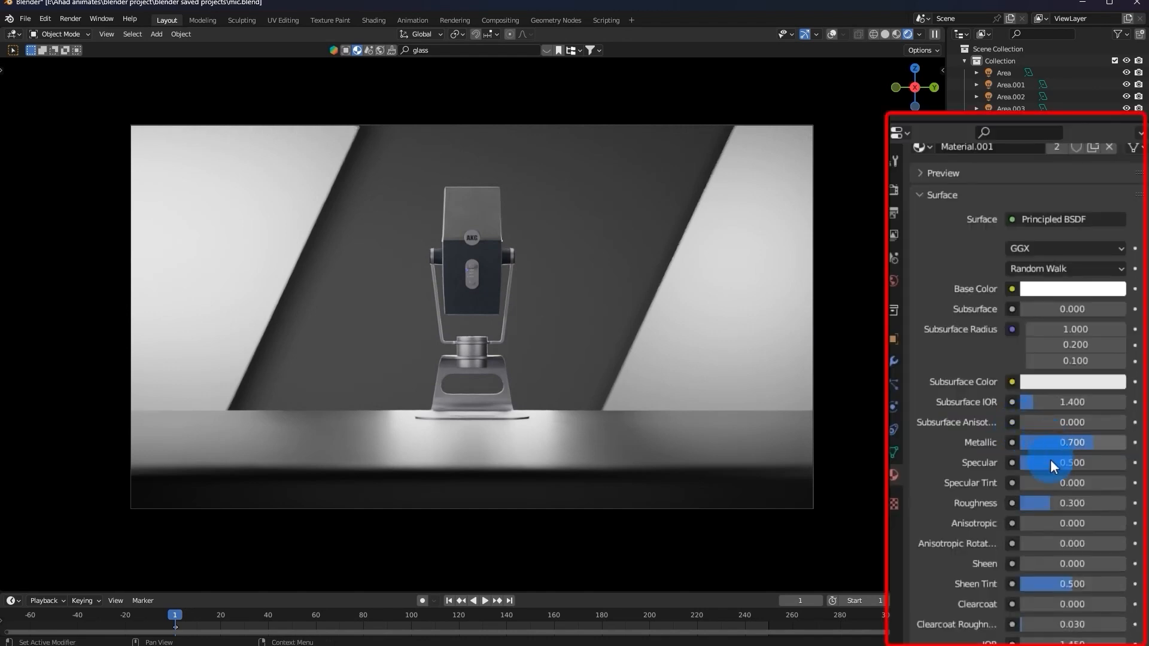
pyautogui.click(1053, 502)
pyautogui.write('0.2')
pyautogui.press('Return')
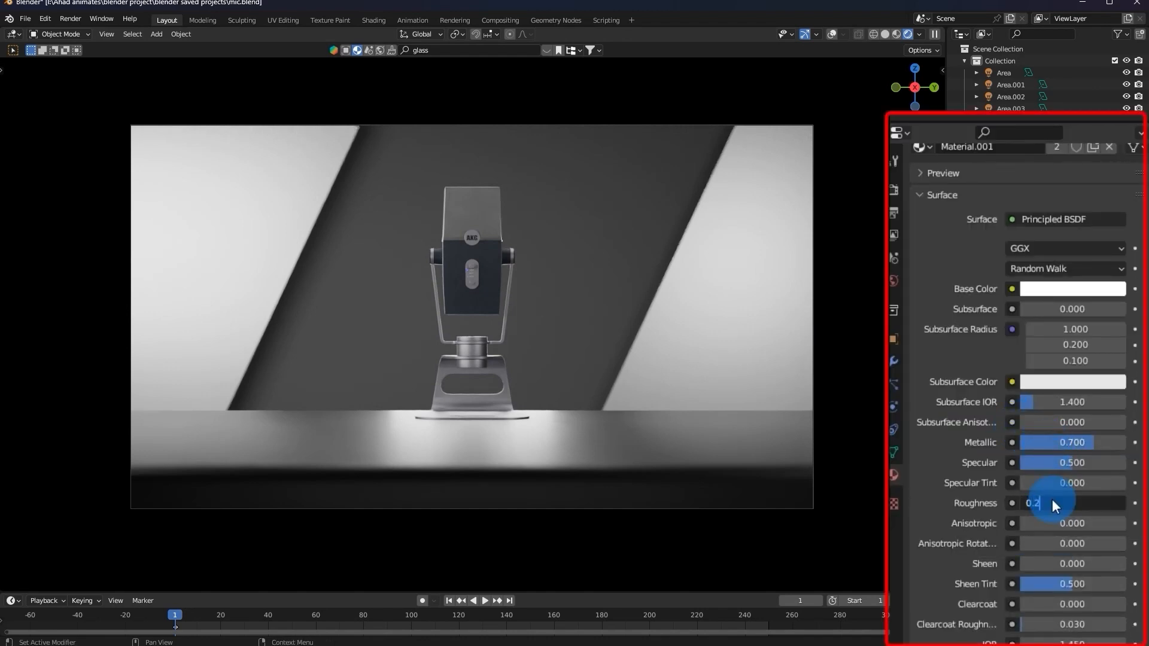
pyautogui.click(1053, 505)
pyautogui.write('5')
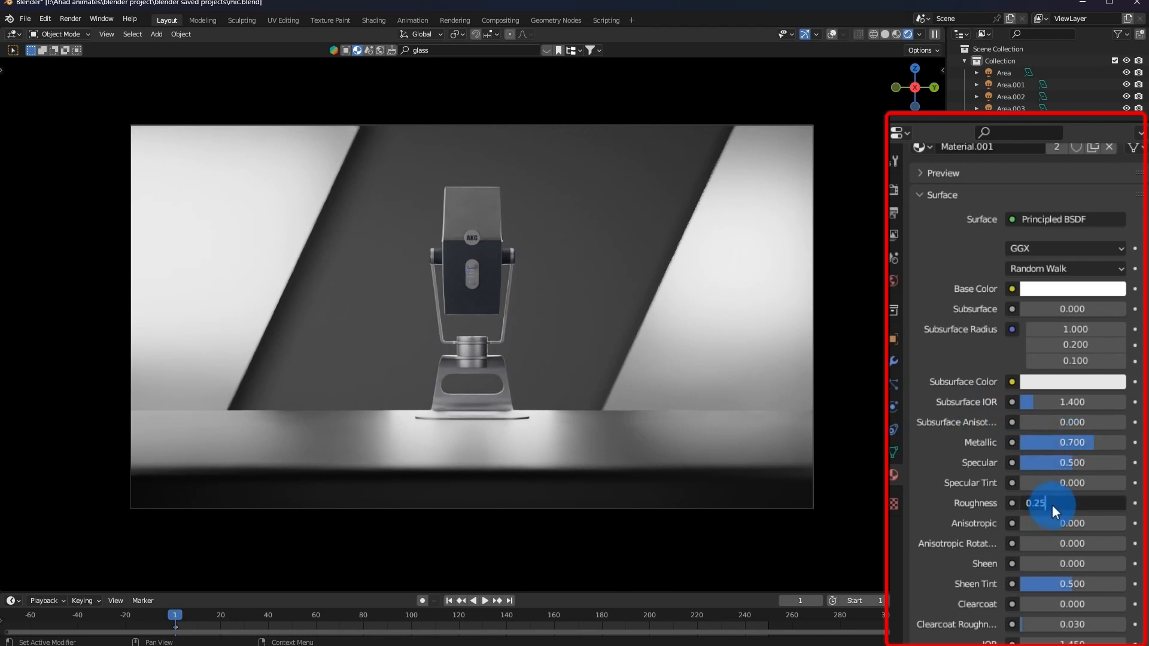
pyautogui.press('Return')
# Set the white plane material's Metallic to 0.75 and save the file.
pyautogui.click(1079, 437)
pyautogui.write('0')
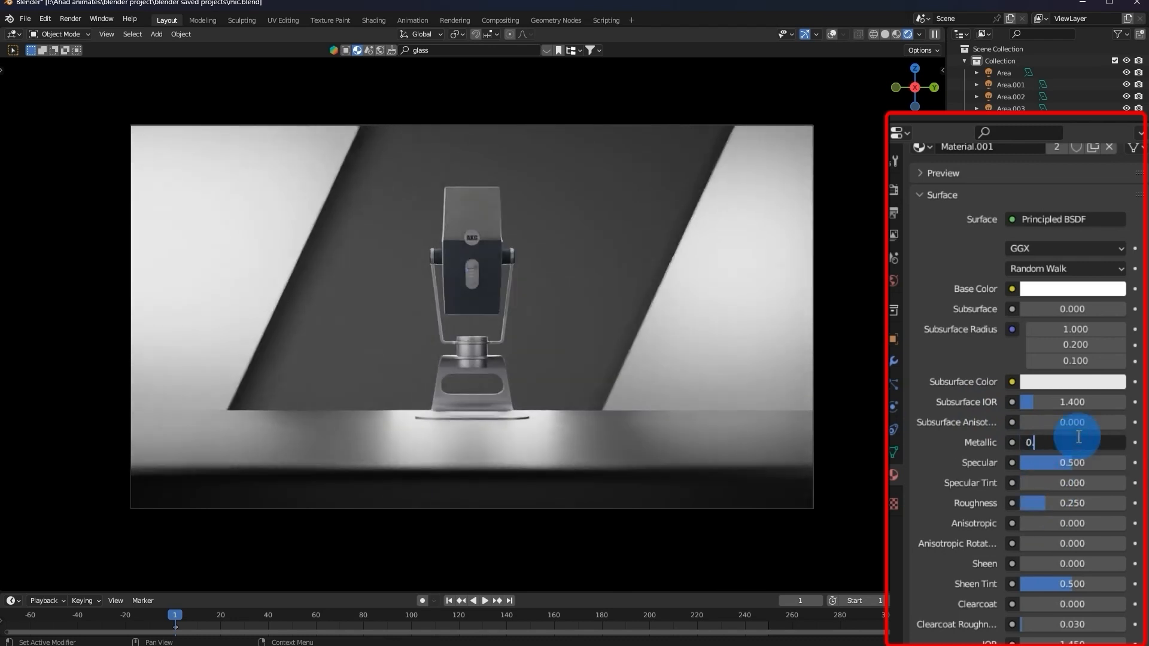
pyautogui.write('.7')
pyautogui.write('.5')
pyautogui.press('BackSpace')
pyautogui.press('BackSpace')
pyautogui.write('5')
pyautogui.press('Return')
pyautogui.hotkey('ctrl', 's')
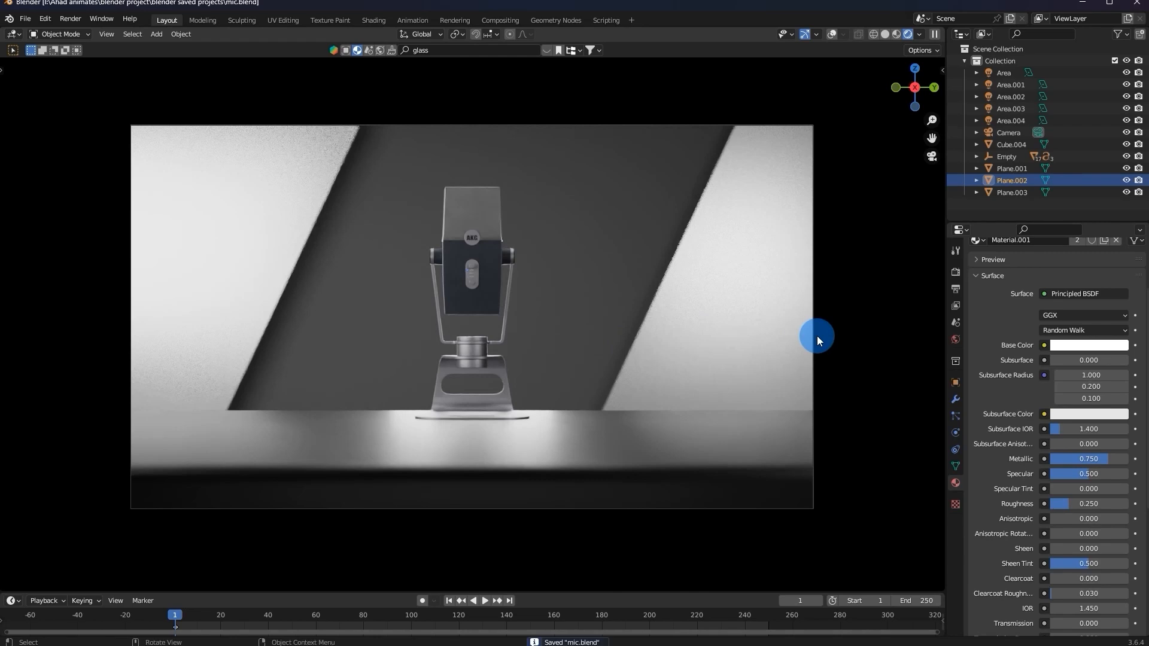
# Set the Metallic of the slab's Material.004 to 0.7 and its Roughness to 0.3, and save the file.
pyautogui.scroll(1, 635, 357)
pyautogui.click(645, 471)
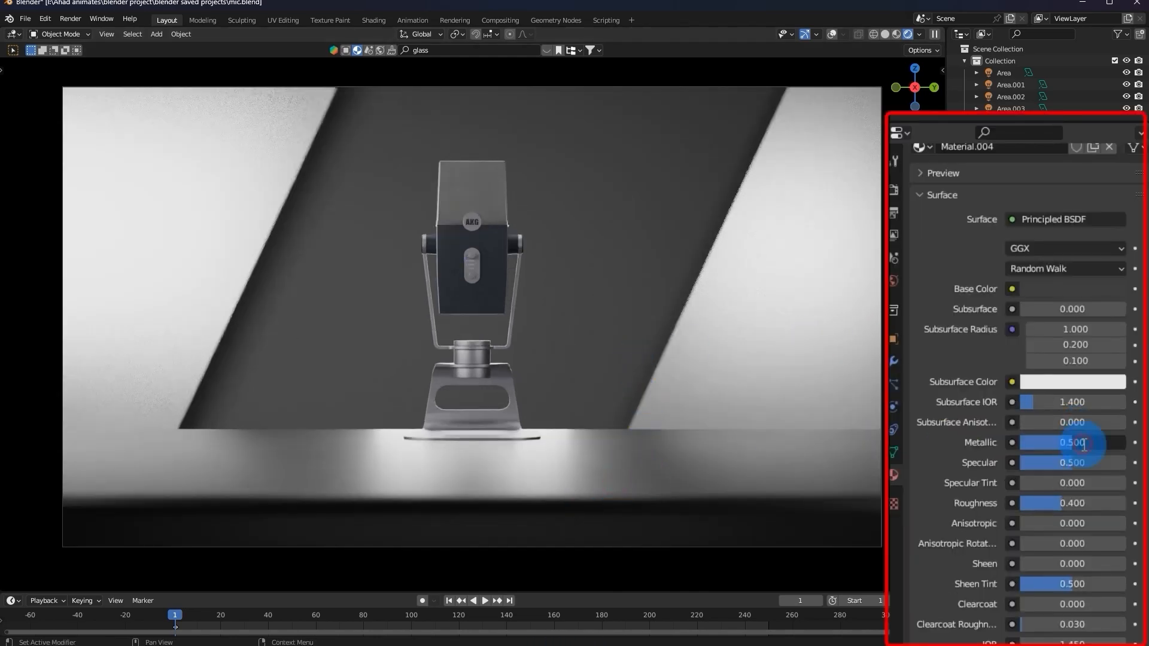
pyautogui.click(1098, 459)
pyautogui.write('0.7')
pyautogui.press('Return')
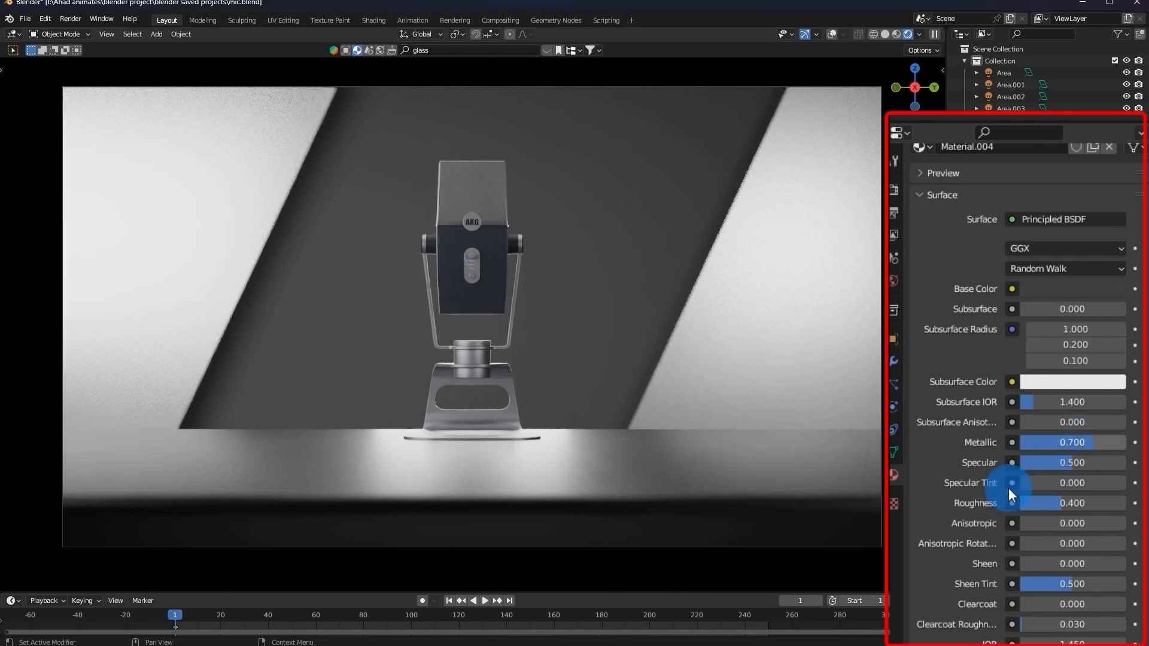
pyautogui.click(1074, 502)
pyautogui.write('0.3')
pyautogui.press('Return')
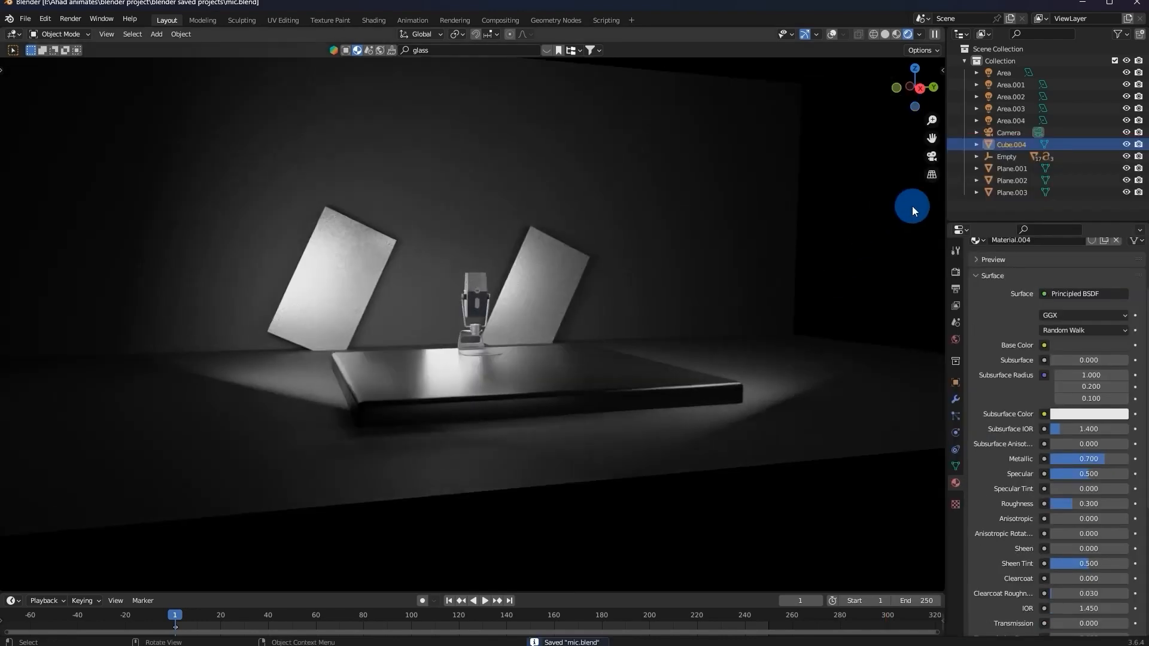
pyautogui.click(912, 206)
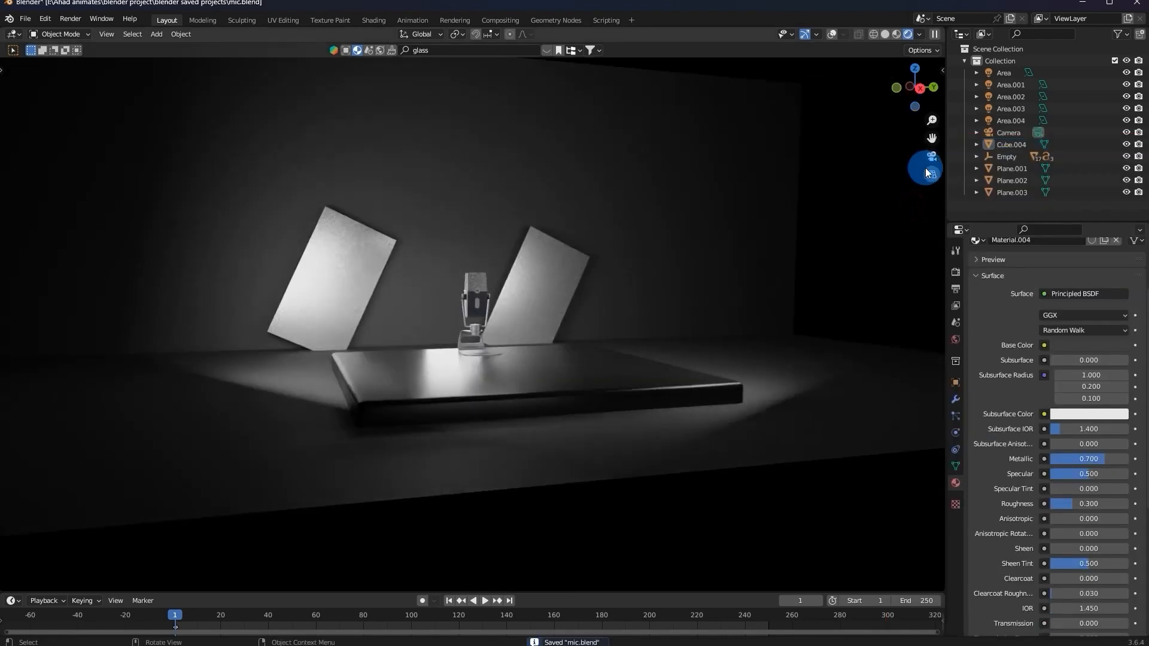
pyautogui.press('KP_0')
pyautogui.hotkey('ctrl', 's')
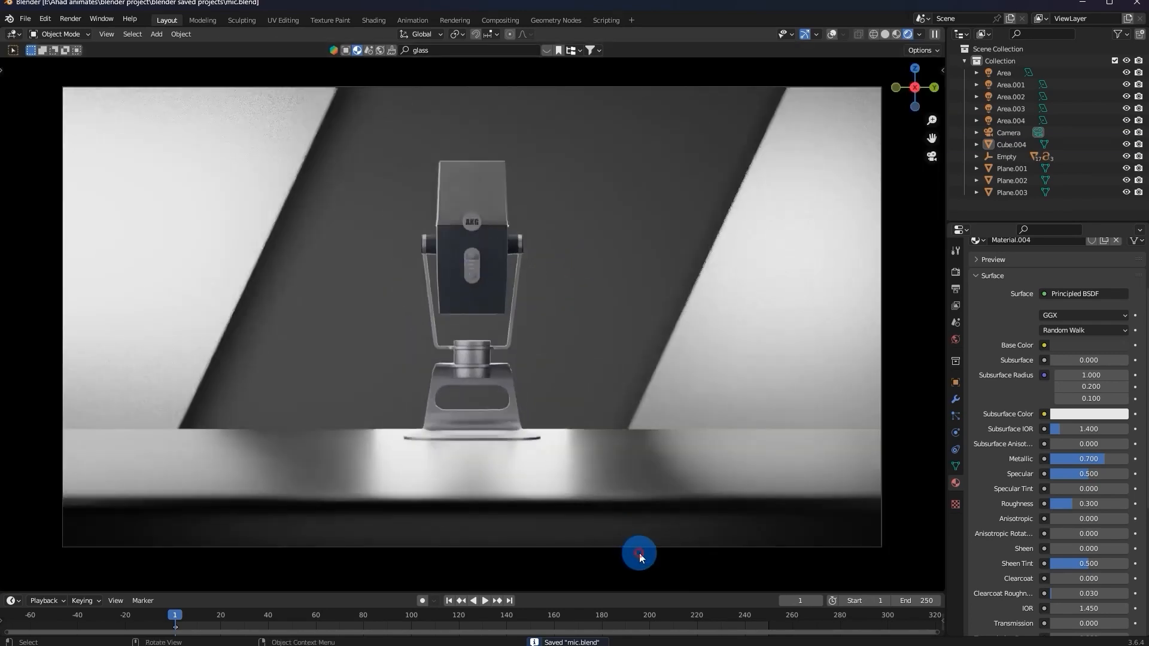
pyautogui.click(639, 553)
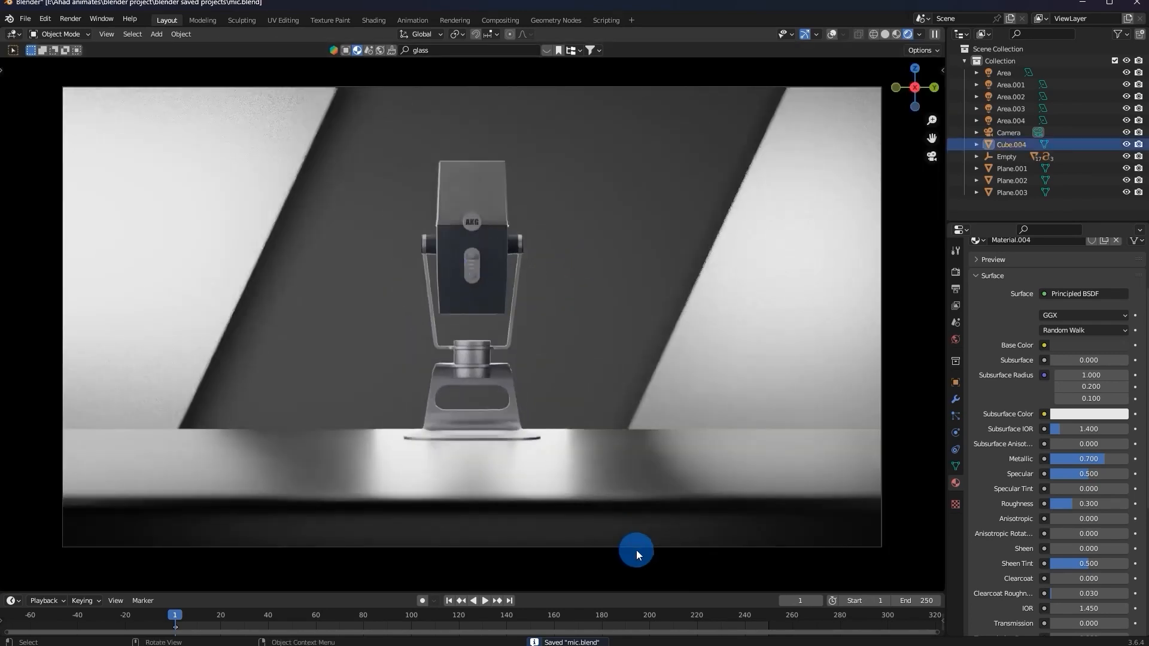
# Set the camera's depth of field F-Stop to 0.2.
pyautogui.click(1011, 132)
pyautogui.click(1011, 605)
pyautogui.click(1011, 605)
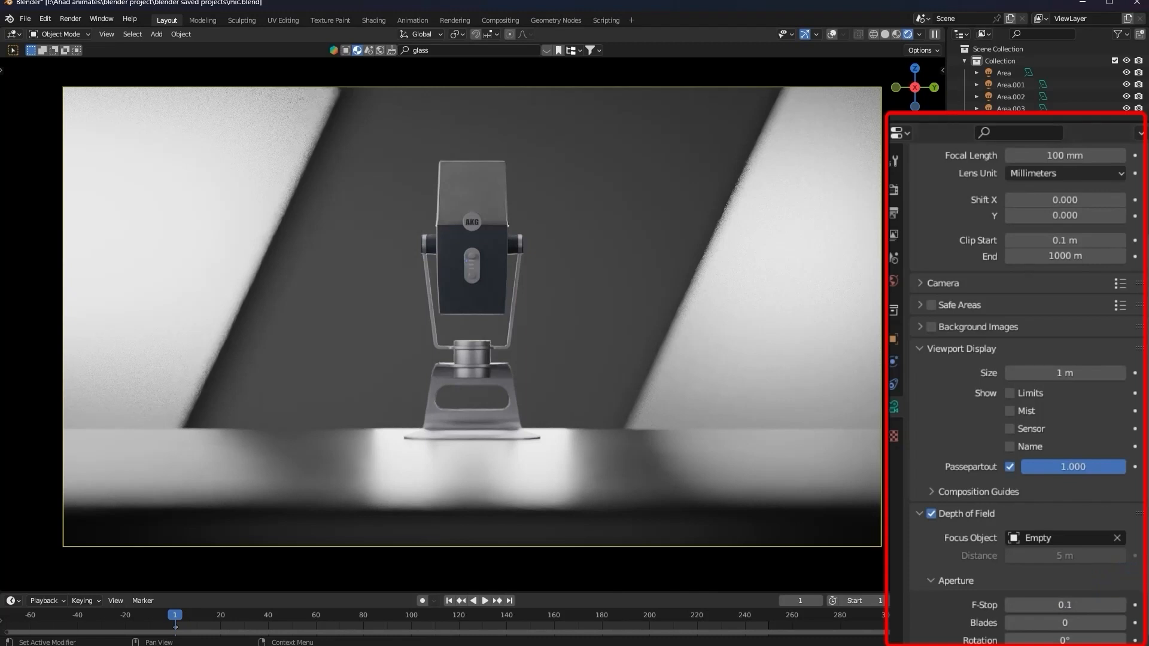
pyautogui.click(1122, 607)
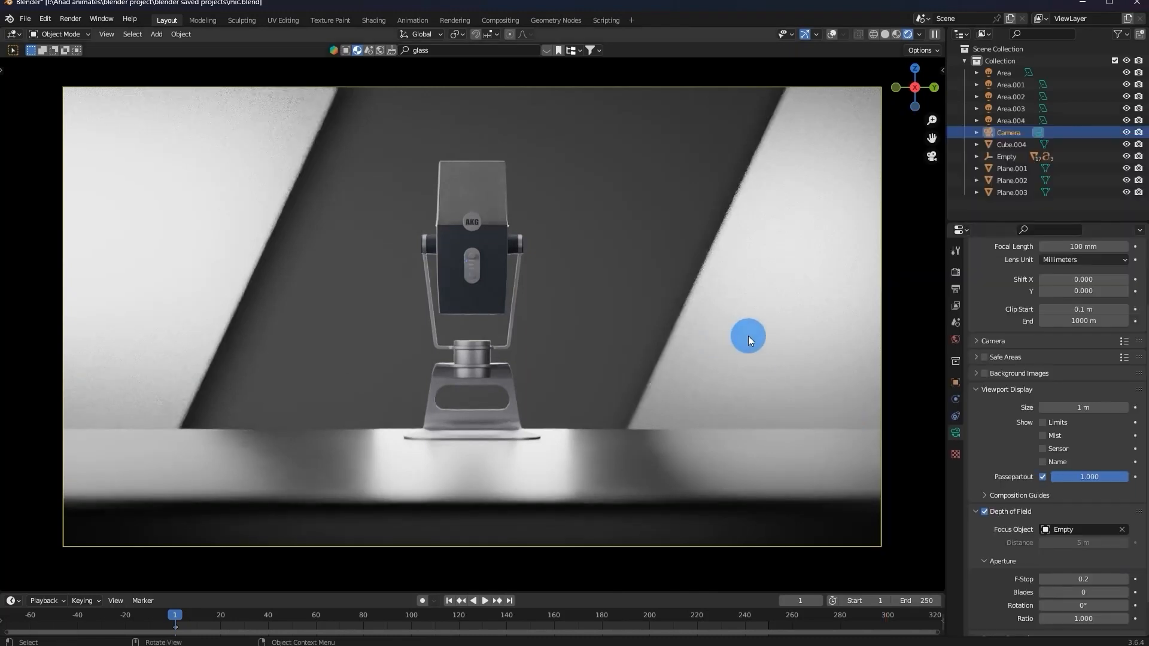
# Set the scene's Color Management View Transform to Standard.
pyautogui.click(955, 275)
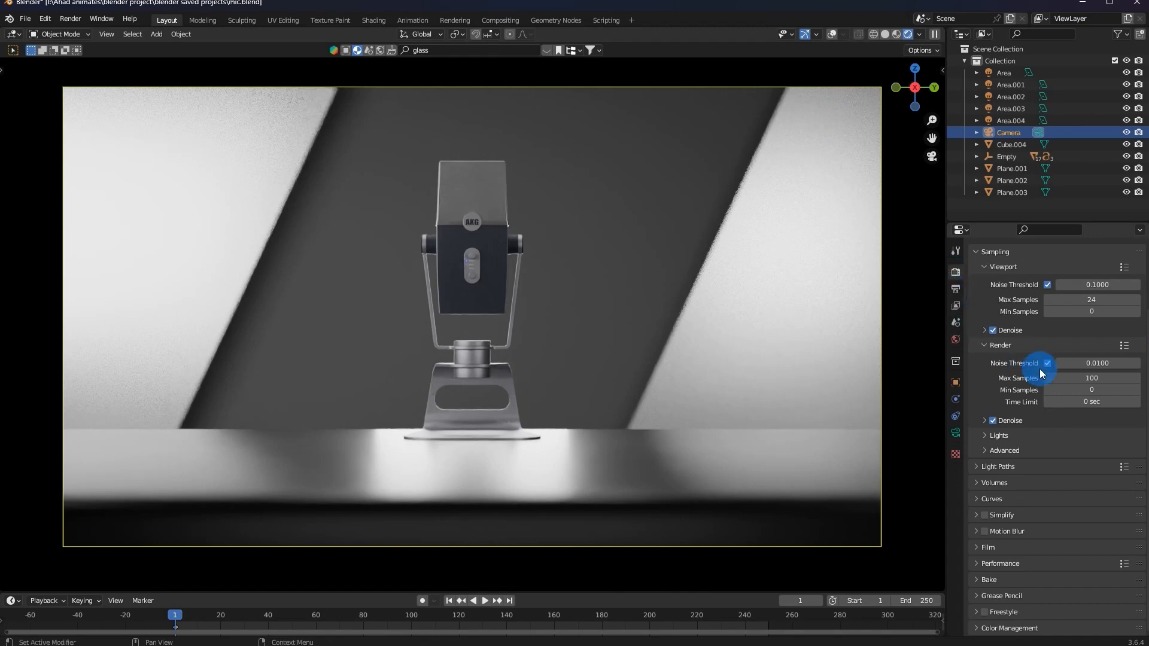
pyautogui.scroll(3, 1021, 376)
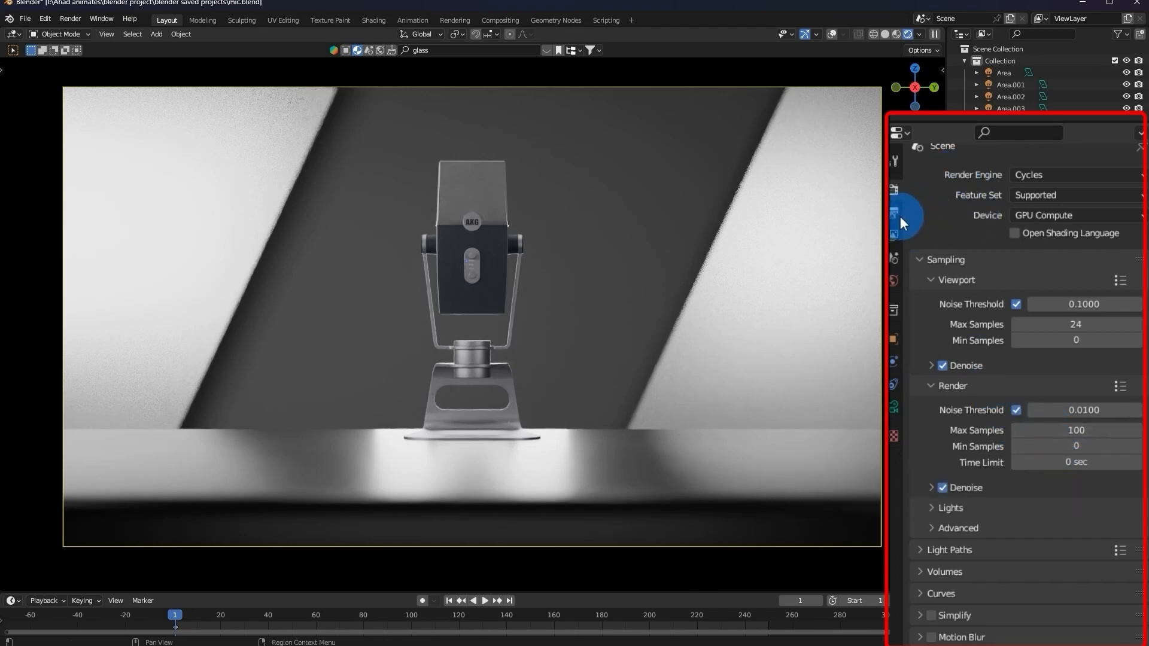
pyautogui.scroll(-4, 1025, 193)
pyautogui.scroll(5, 1051, 180)
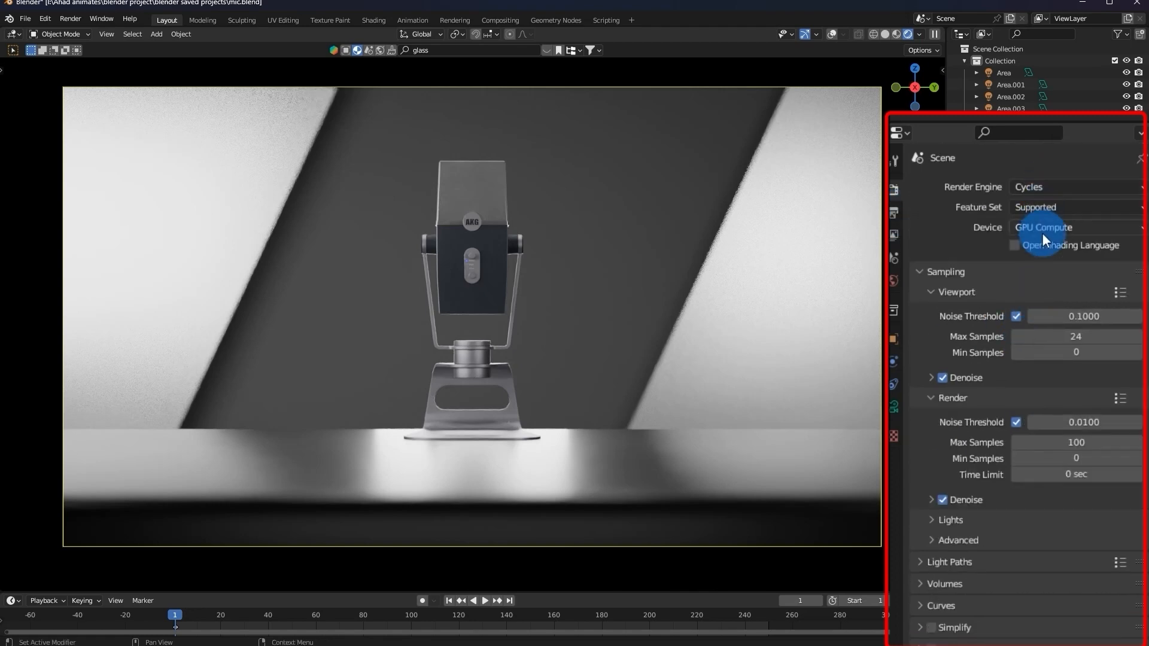
pyautogui.scroll(-4, 1042, 232)
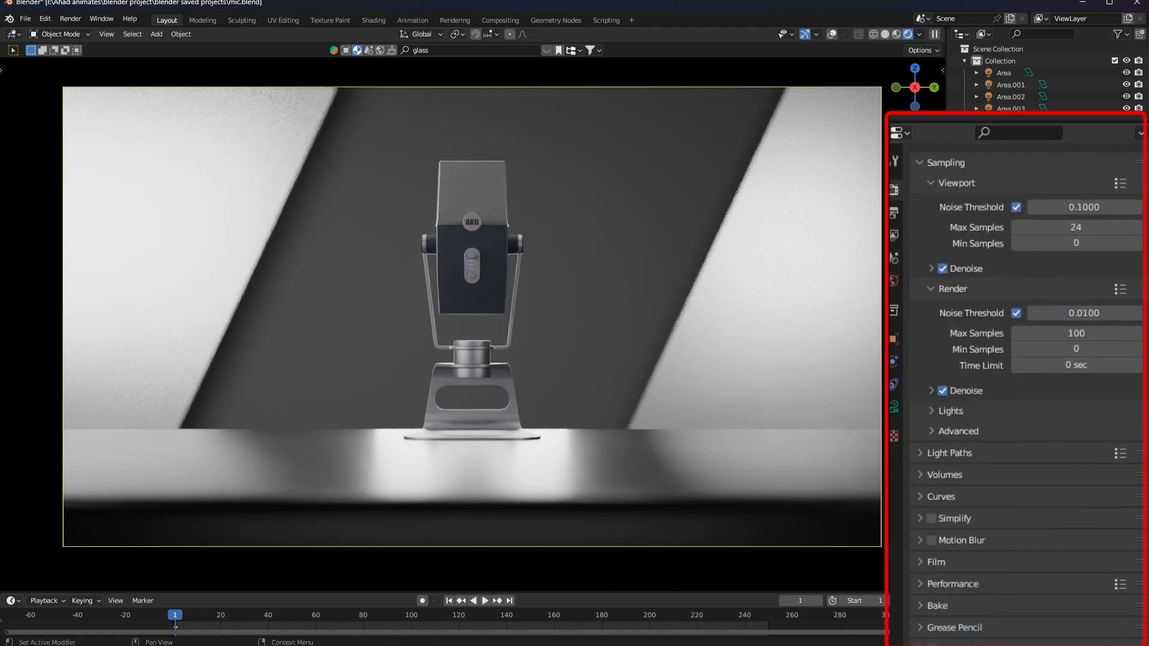
pyautogui.scroll(-5, 963, 539)
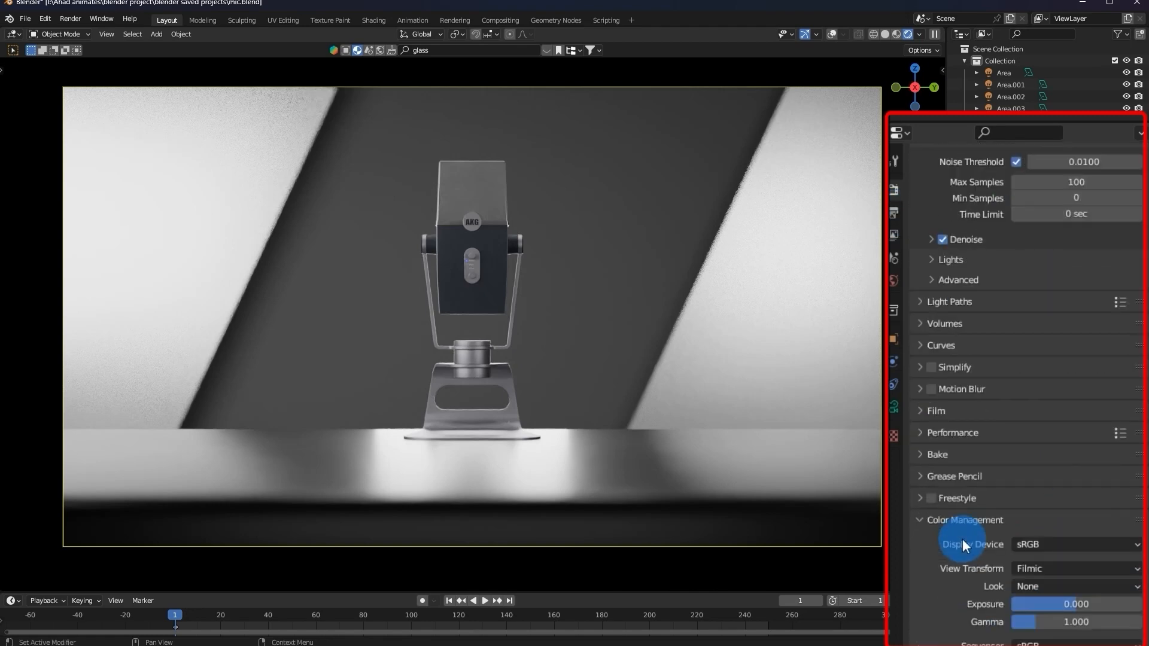
pyautogui.click(1032, 570)
pyautogui.click(1055, 585)
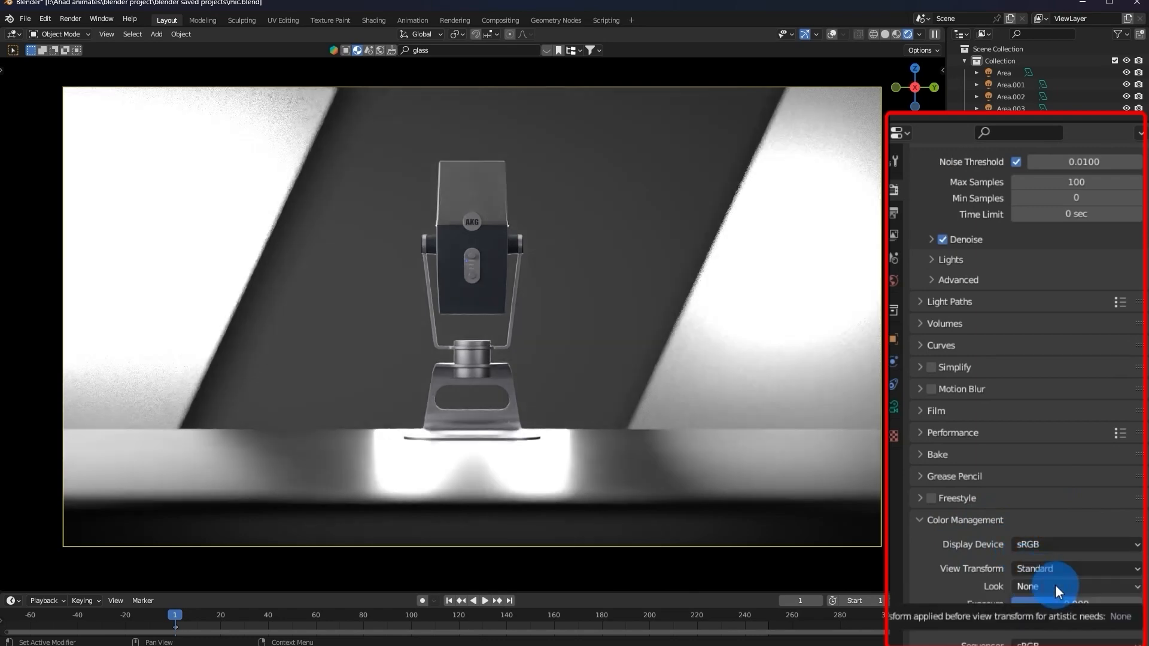
# Try the Filmic view transform for comparison and return to Standard.
pyautogui.click(1058, 568)
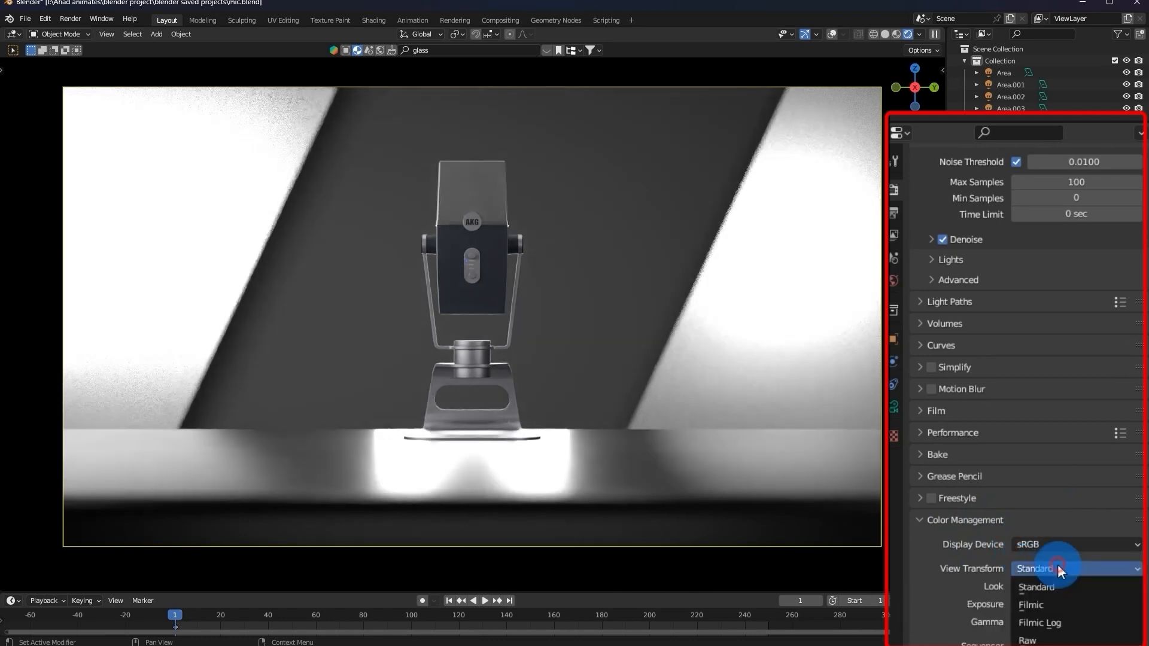
pyautogui.click(1057, 605)
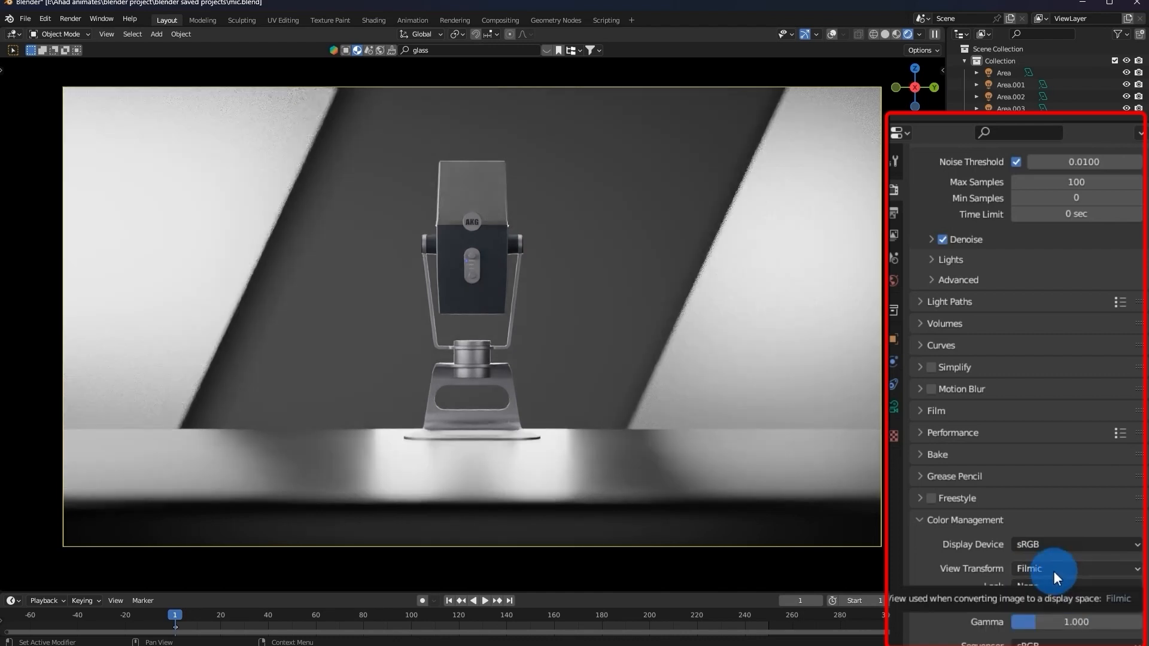
pyautogui.click(1053, 571)
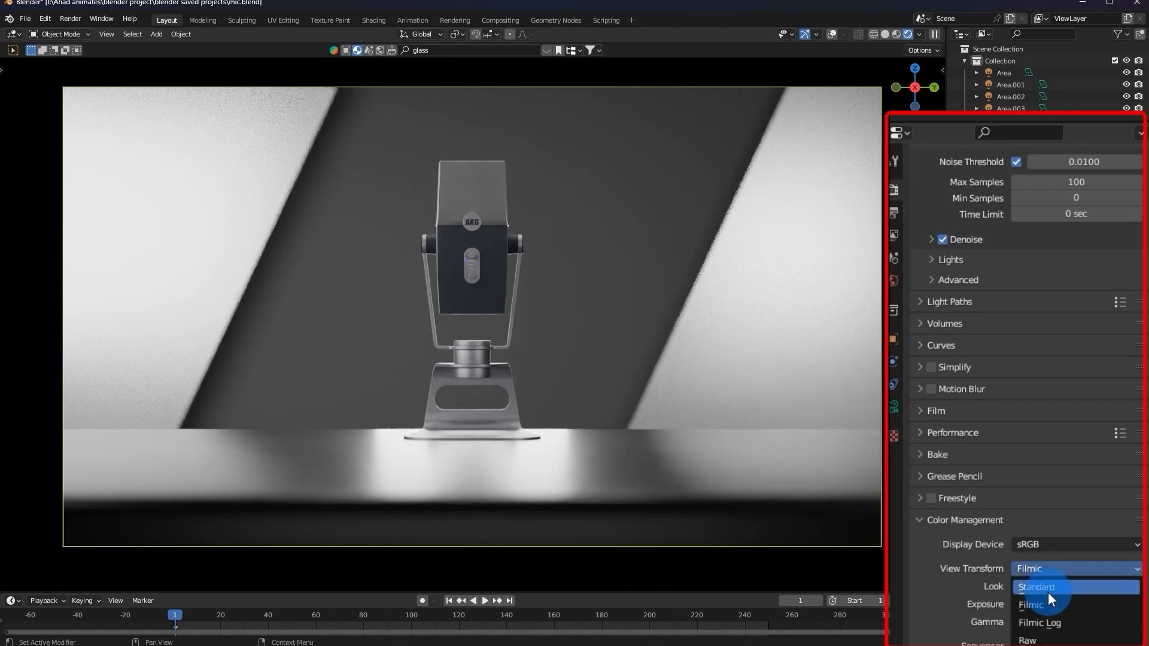
pyautogui.click(1048, 589)
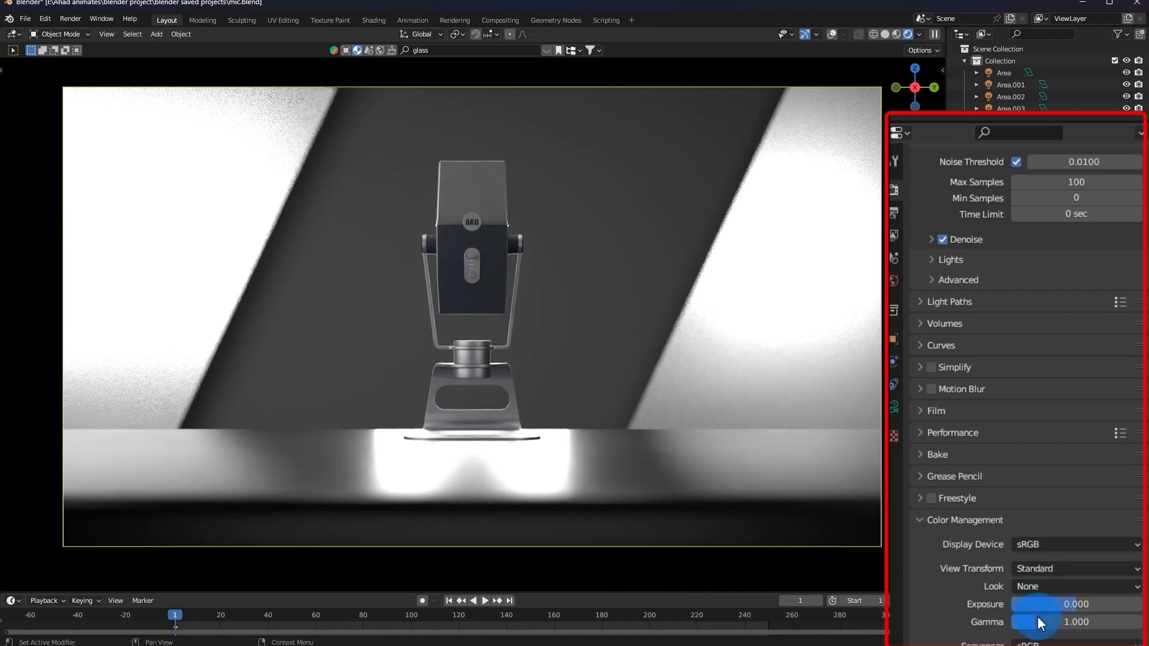
# Set the Color Management Look to Medium High Contrast and the Exposure to 0.1.
pyautogui.click(1052, 586)
pyautogui.click(1065, 514)
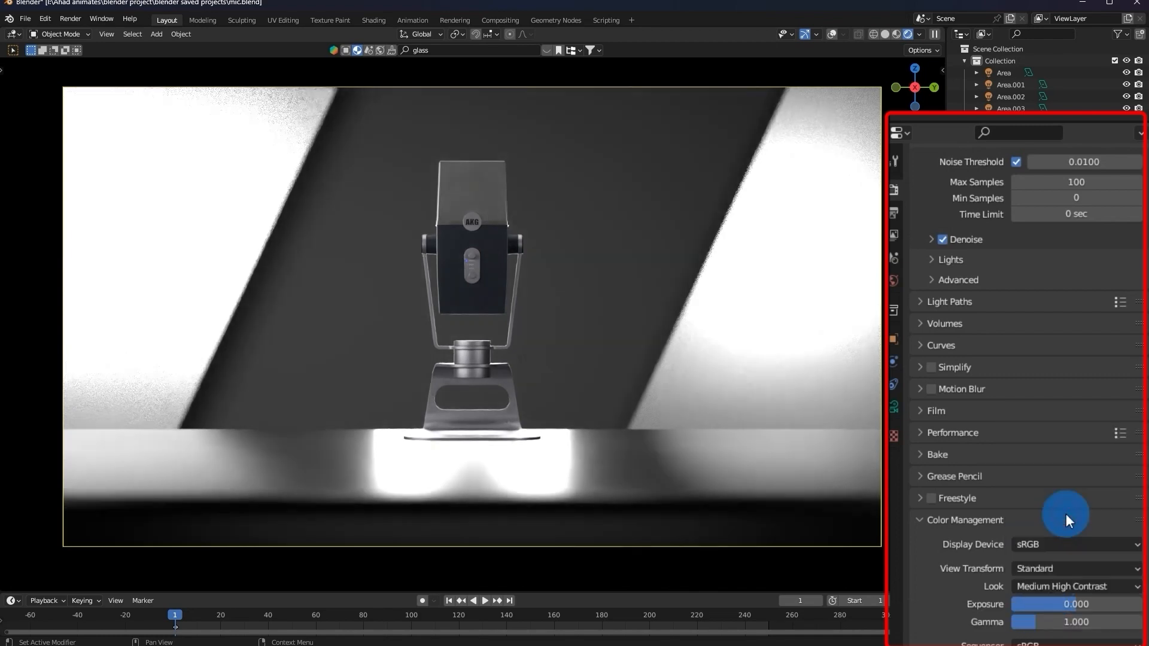
pyautogui.moveTo(1072, 601)
pyautogui.mouseDown()
pyautogui.moveTo(1061, 601)
pyautogui.moveTo(1076, 601)
pyautogui.mouseUp()
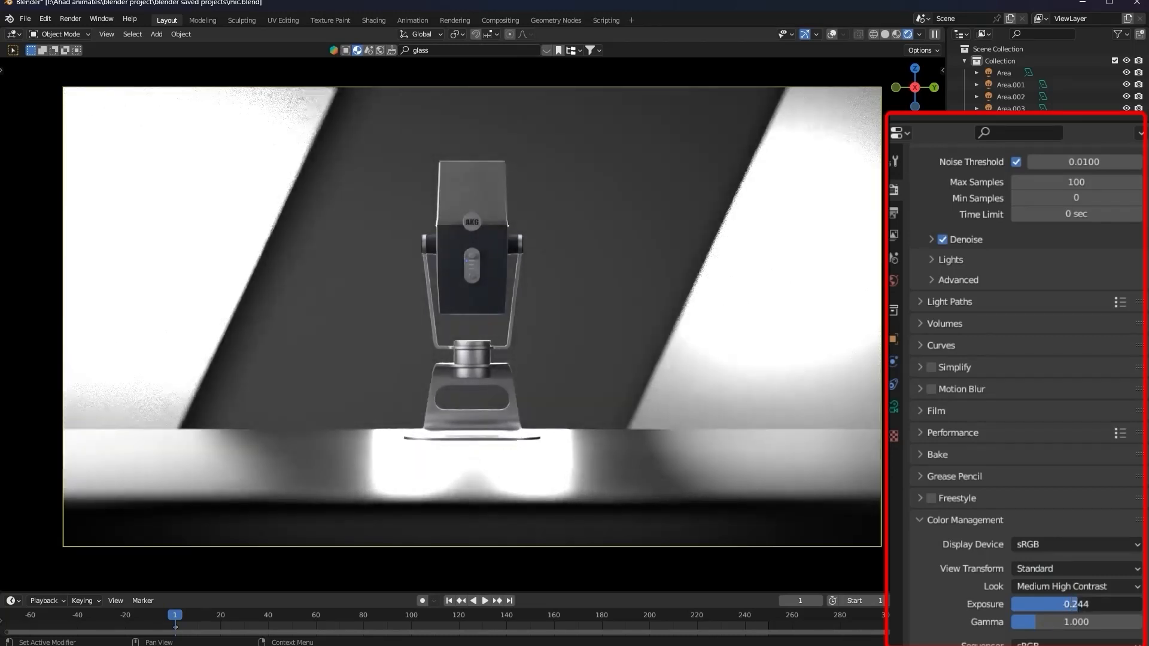
pyautogui.click(1078, 605)
pyautogui.write('0.1')
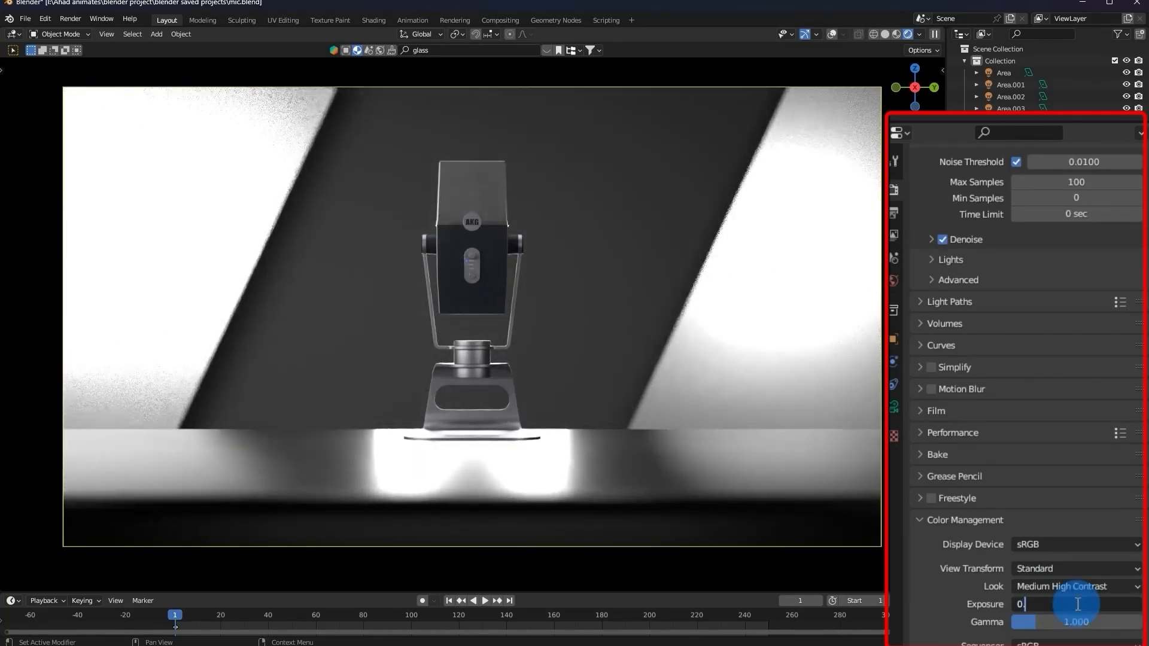
pyautogui.press('Return')
# Set the Color Management Gamma to 0.9 and save the file.
pyautogui.moveTo(1047, 622); pyautogui.dragTo(1040, 623)
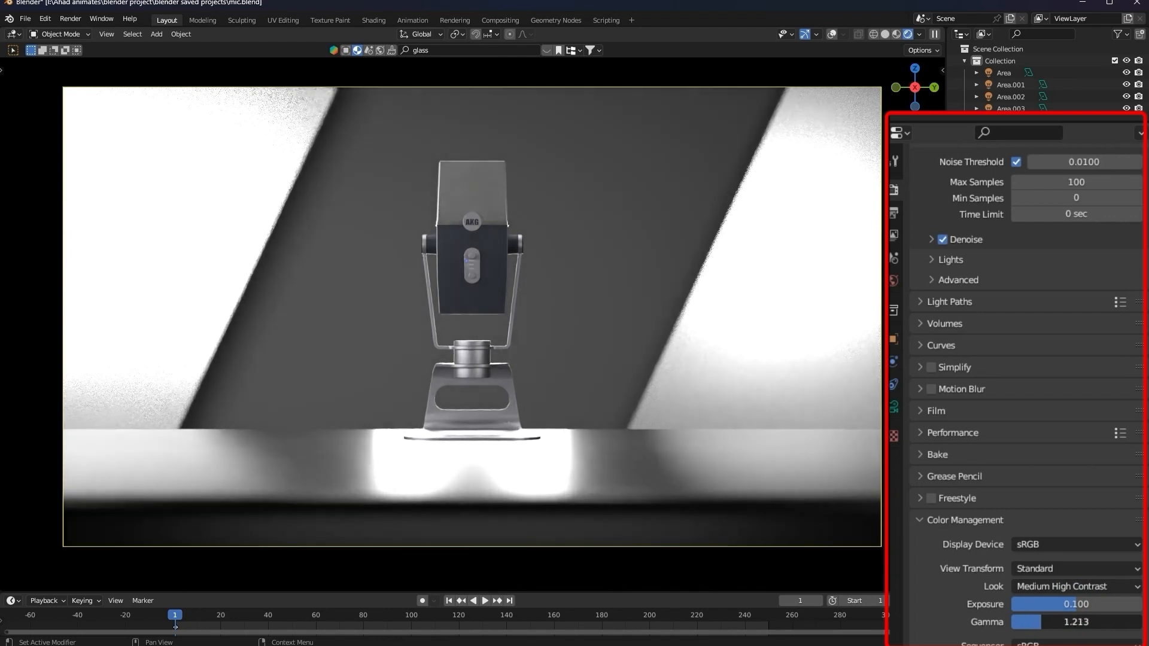
pyautogui.click(1034, 622)
pyautogui.write('0')
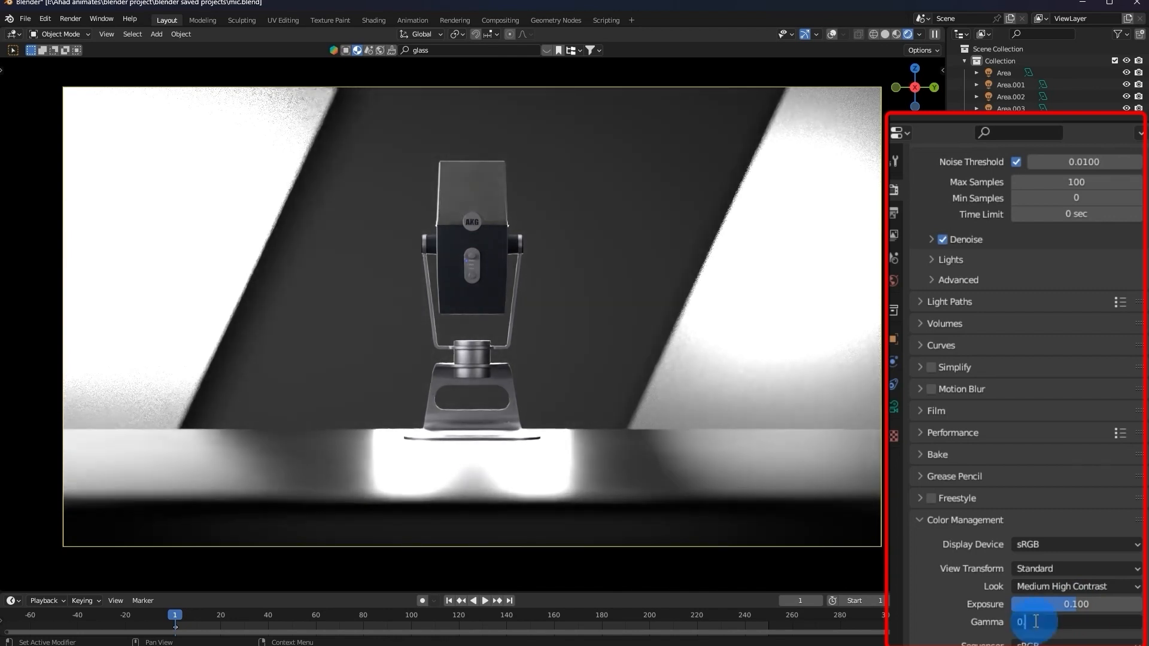
pyautogui.write('.9')
pyautogui.press('Return')
pyautogui.hotkey('ctrl', 's')
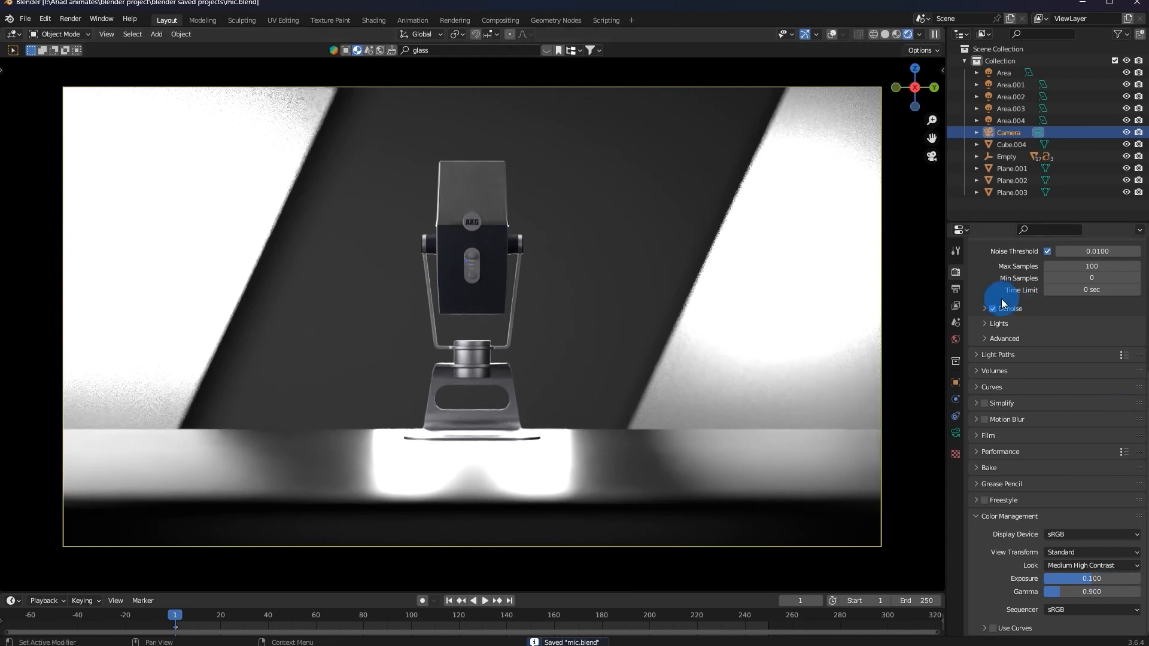
# Set the render output file name to mic.
pyautogui.scroll(4, 982, 441)
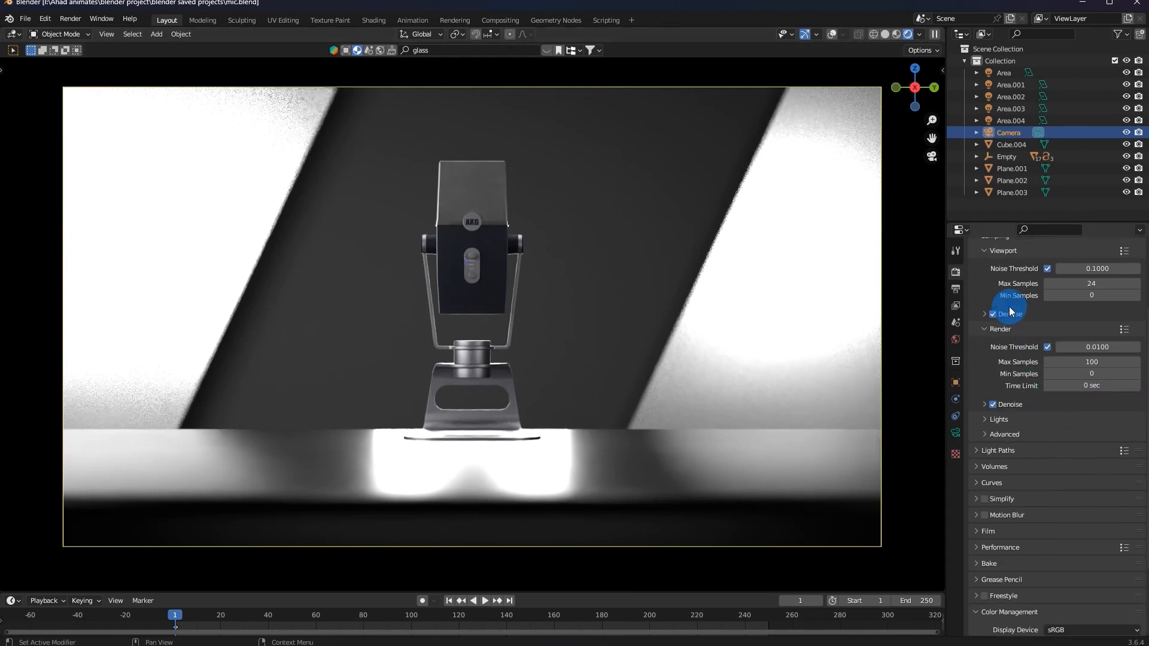
pyautogui.click(956, 291)
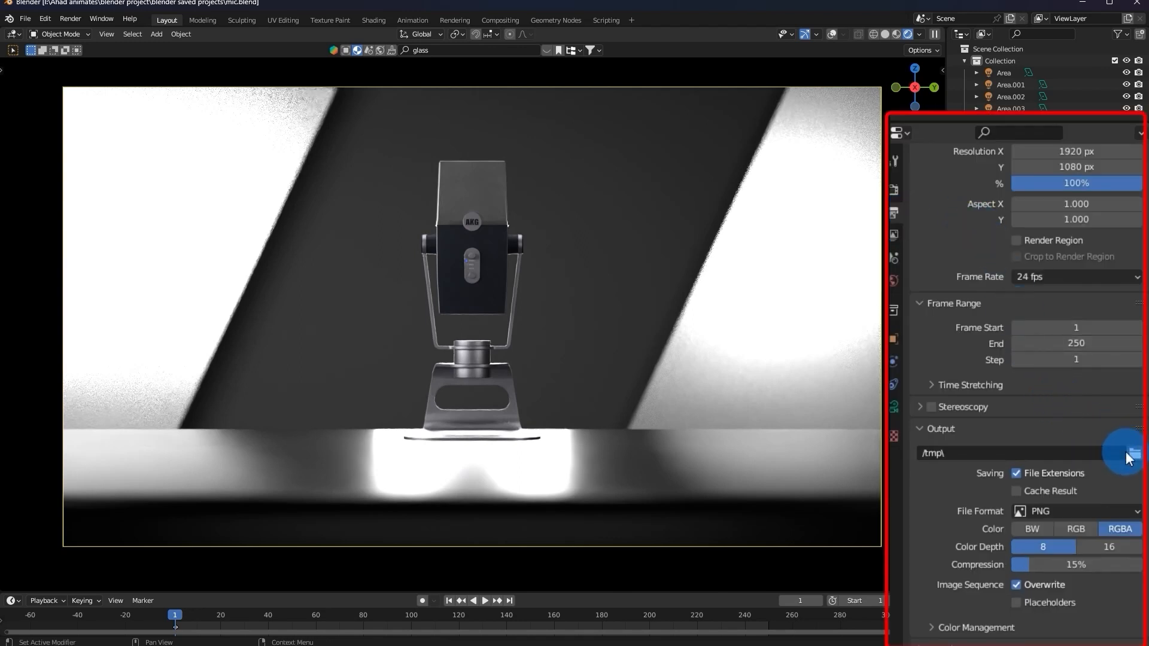
pyautogui.click(1109, 449)
pyautogui.write('mic')
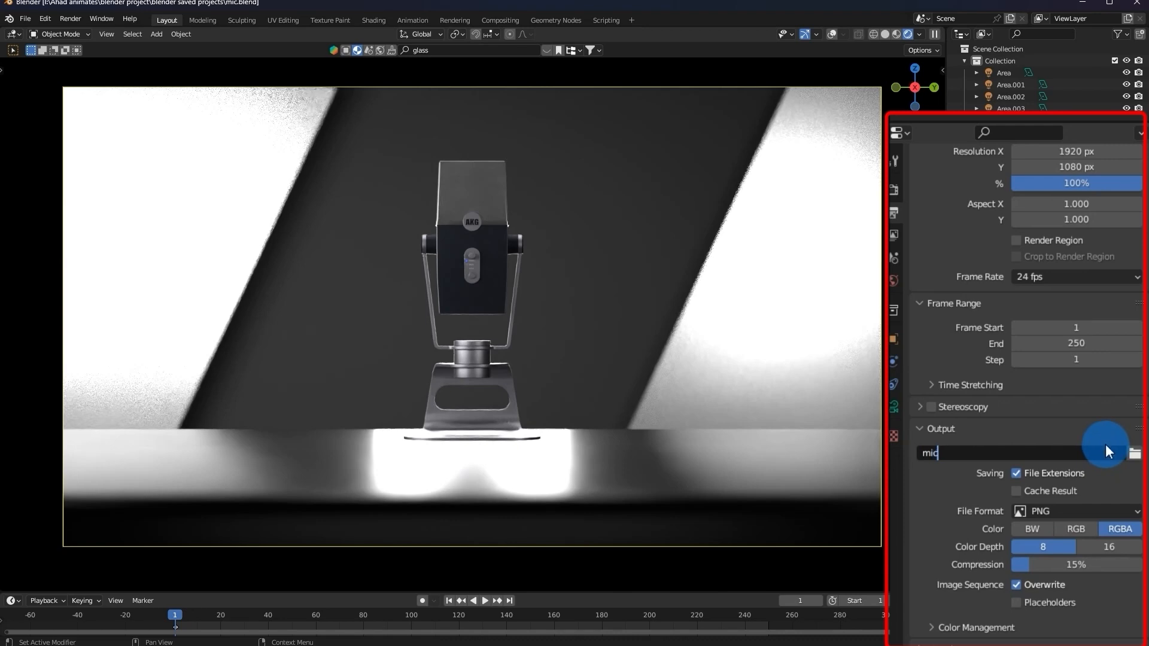
pyautogui.press('Return')
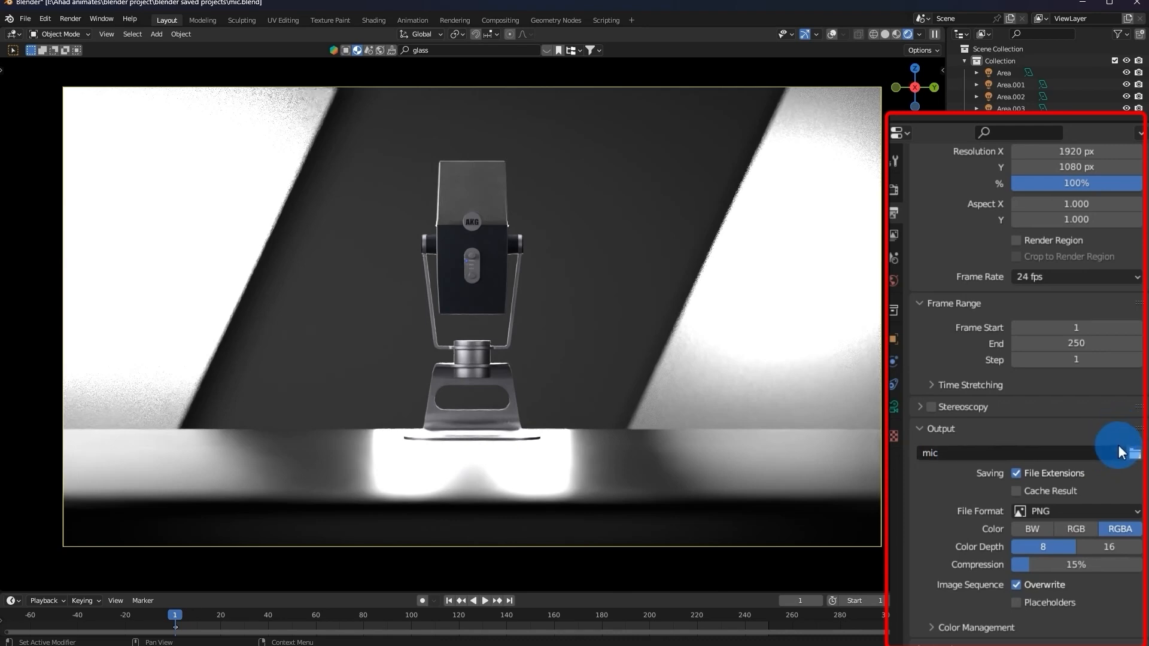
# Set the render output location to the product animation folder within the blender project's final renders folder.
pyautogui.click(1135, 453)
pyautogui.click(332, 232)
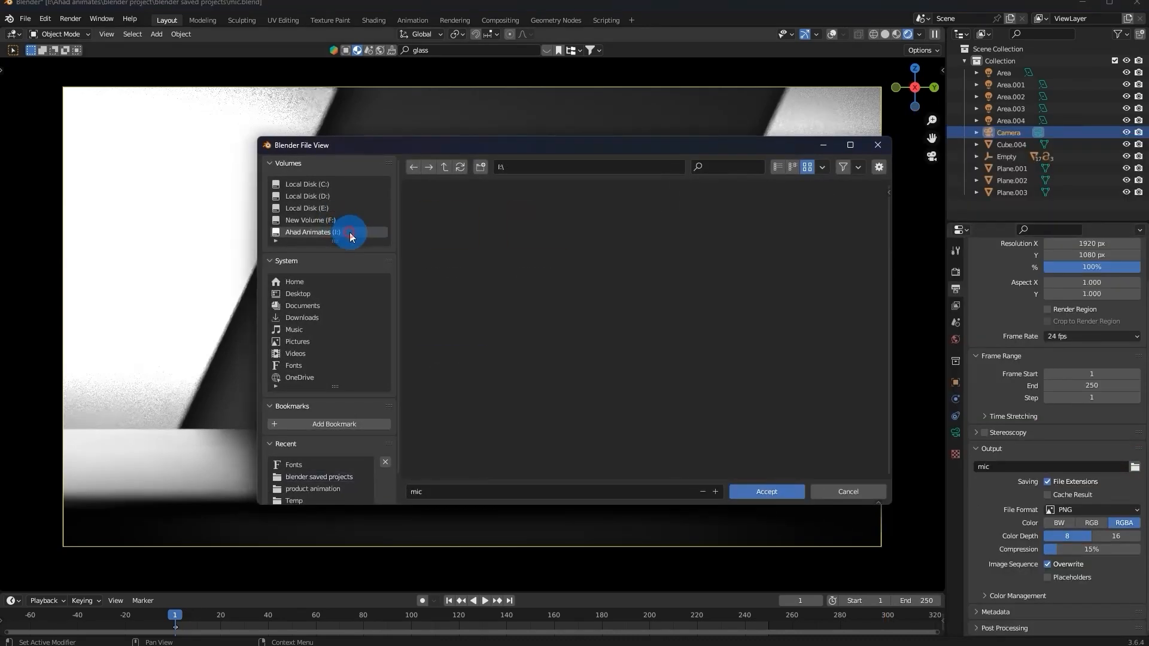
pyautogui.click(473, 235)
pyautogui.doubleClick(472, 235)
pyautogui.doubleClick(508, 252)
pyautogui.click(479, 256)
pyautogui.click(508, 232)
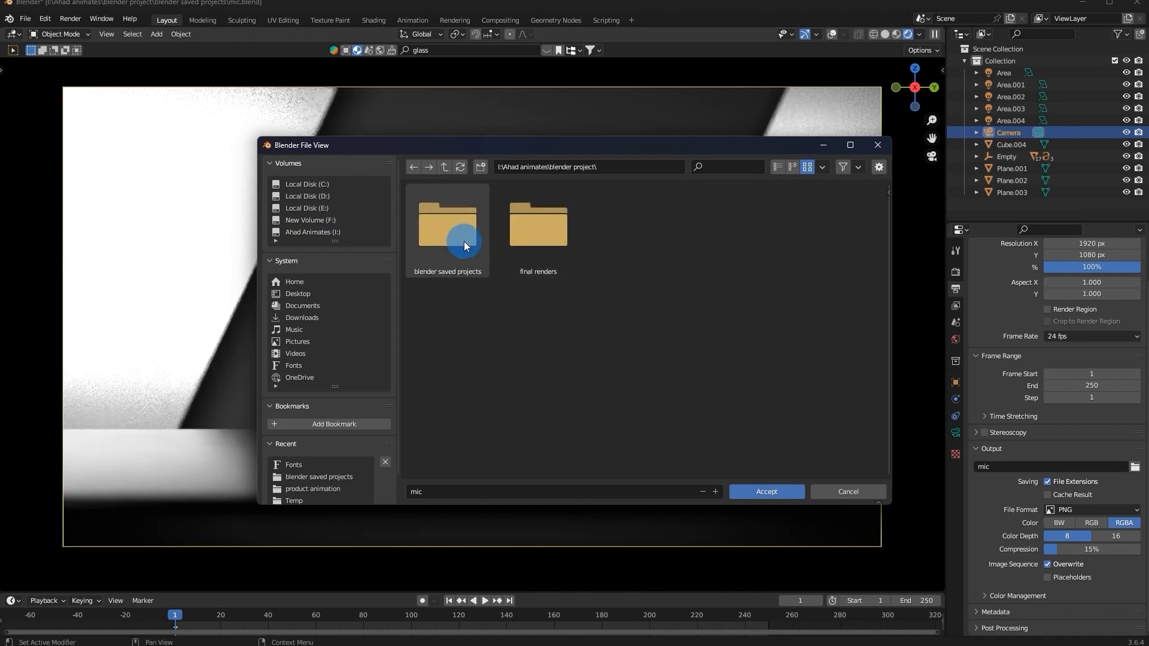
pyautogui.doubleClick(504, 243)
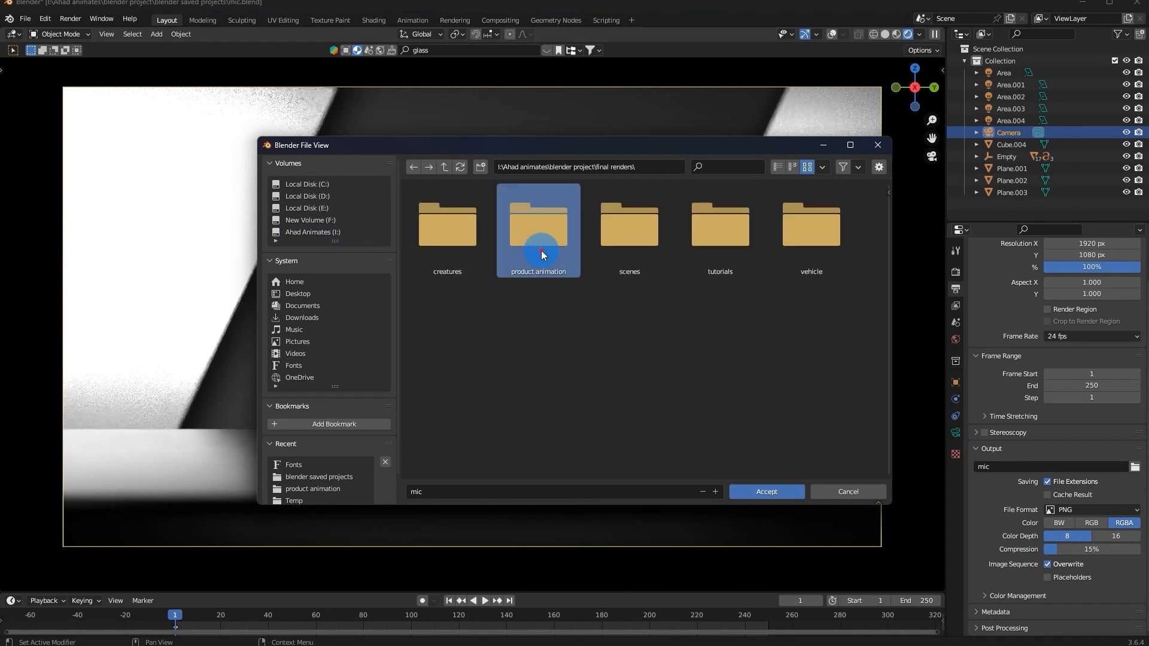
pyautogui.doubleClick(543, 255)
pyautogui.click(764, 489)
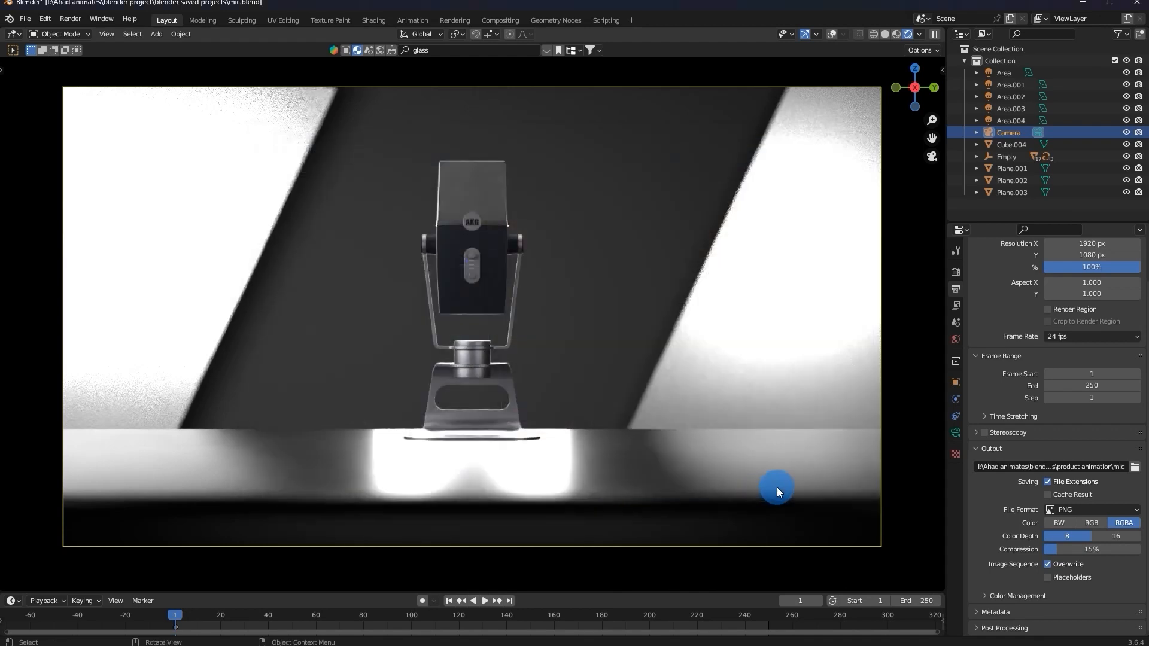
# Set the PNG output color depth to 16, apply the 4K DCI 2160p resolution preset, and save the file.
pyautogui.click(1109, 548)
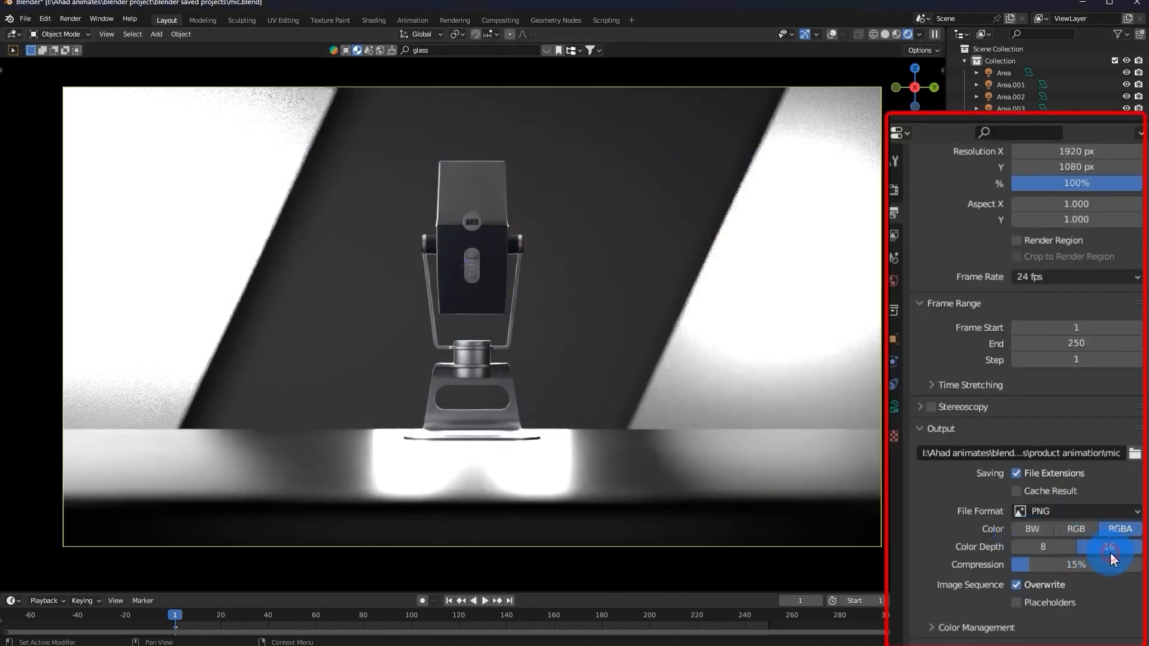
pyautogui.scroll(2, 1024, 309)
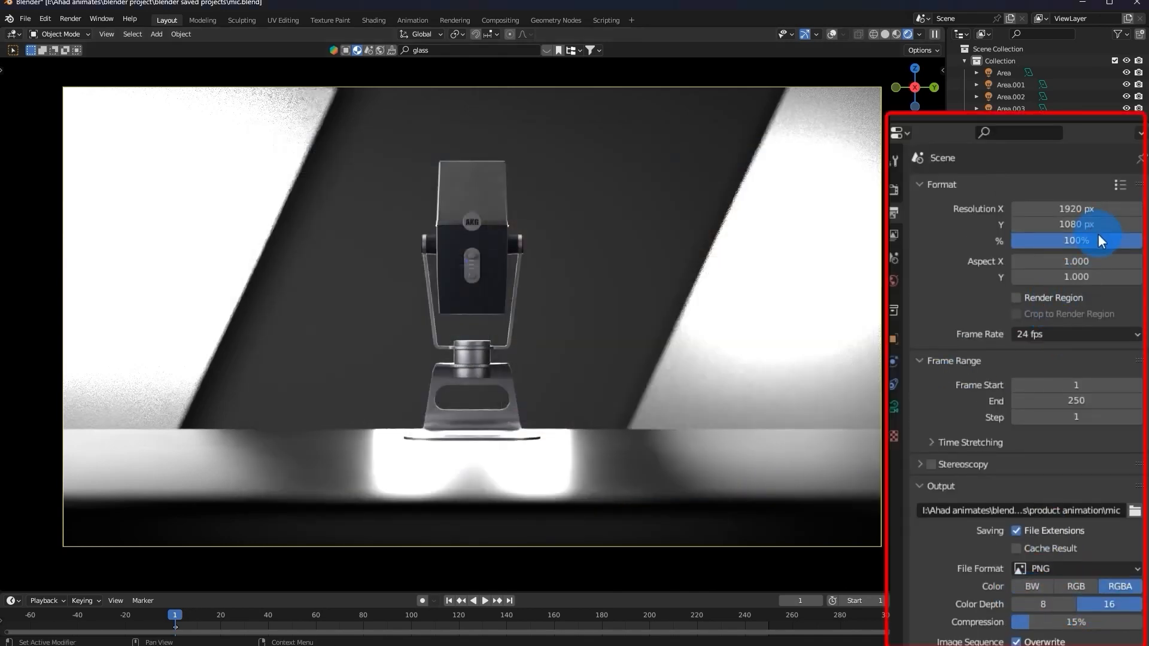
pyautogui.click(1120, 184)
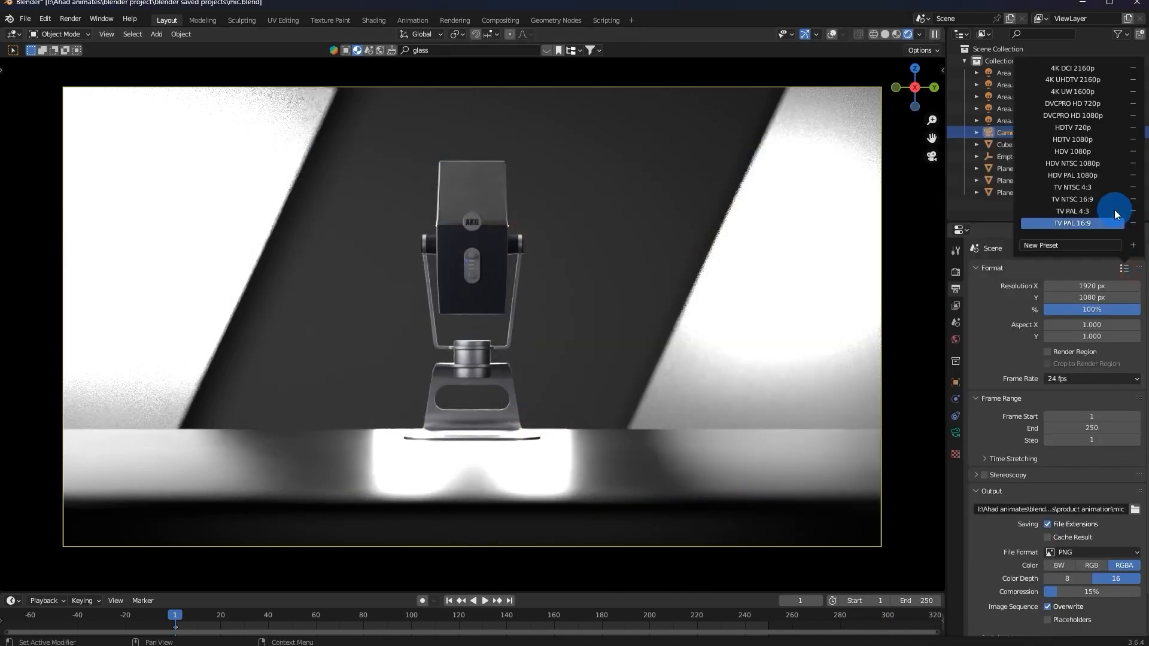
pyautogui.click(1075, 67)
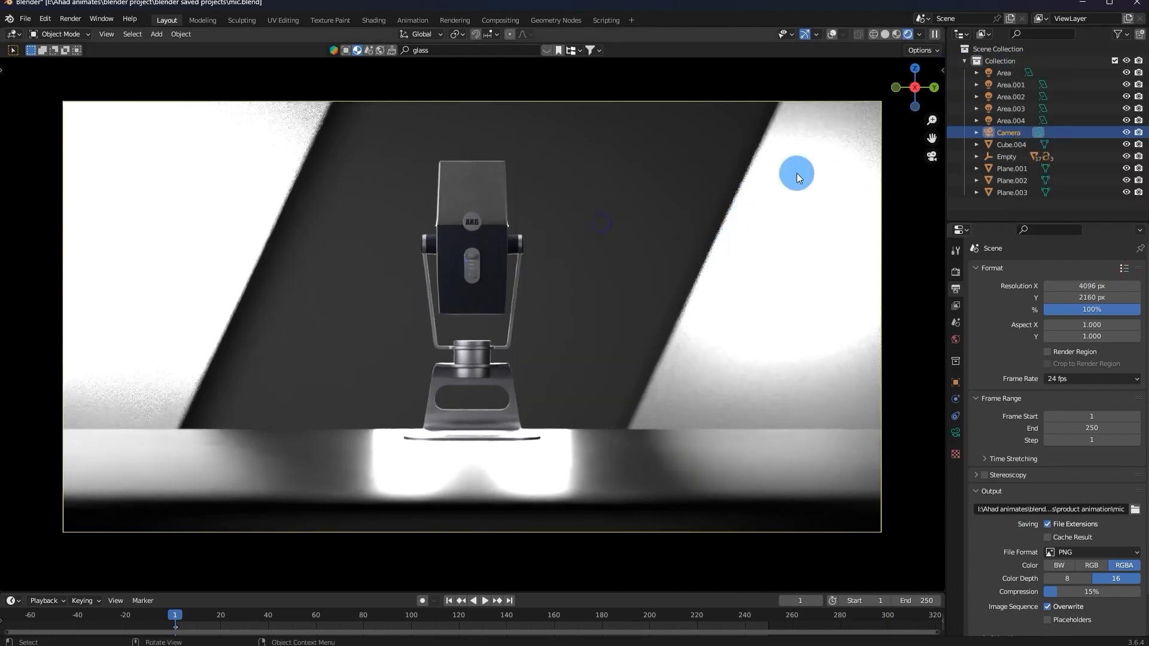
pyautogui.hotkey('ctrl', 's')
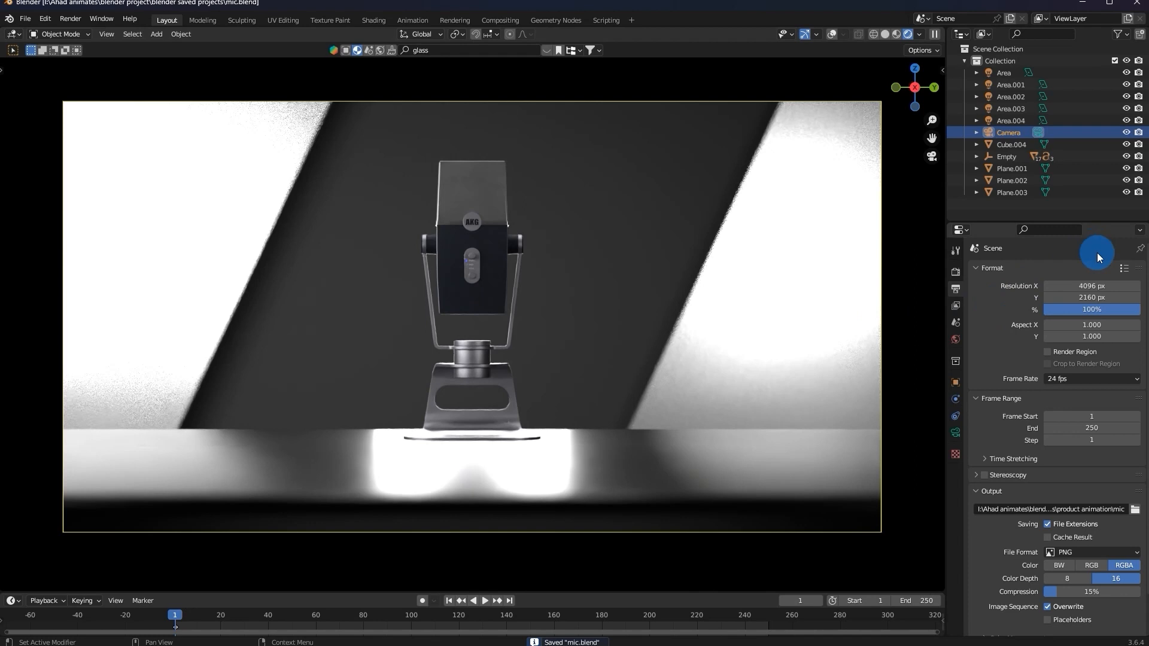
pyautogui.scroll(-2, 1026, 392)
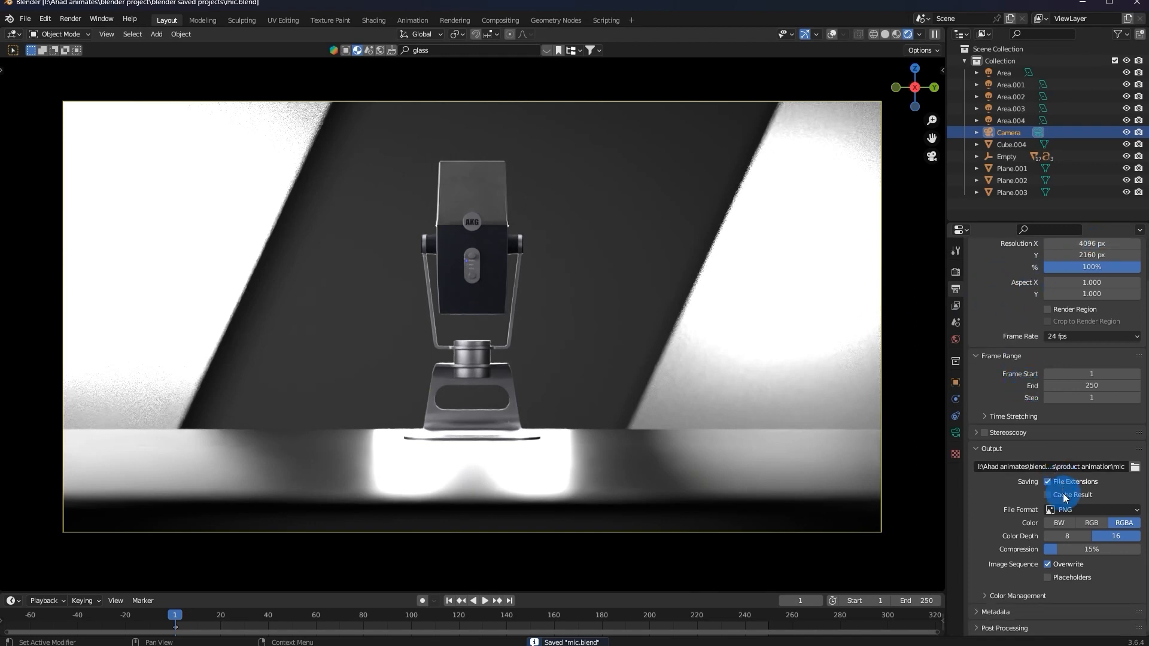